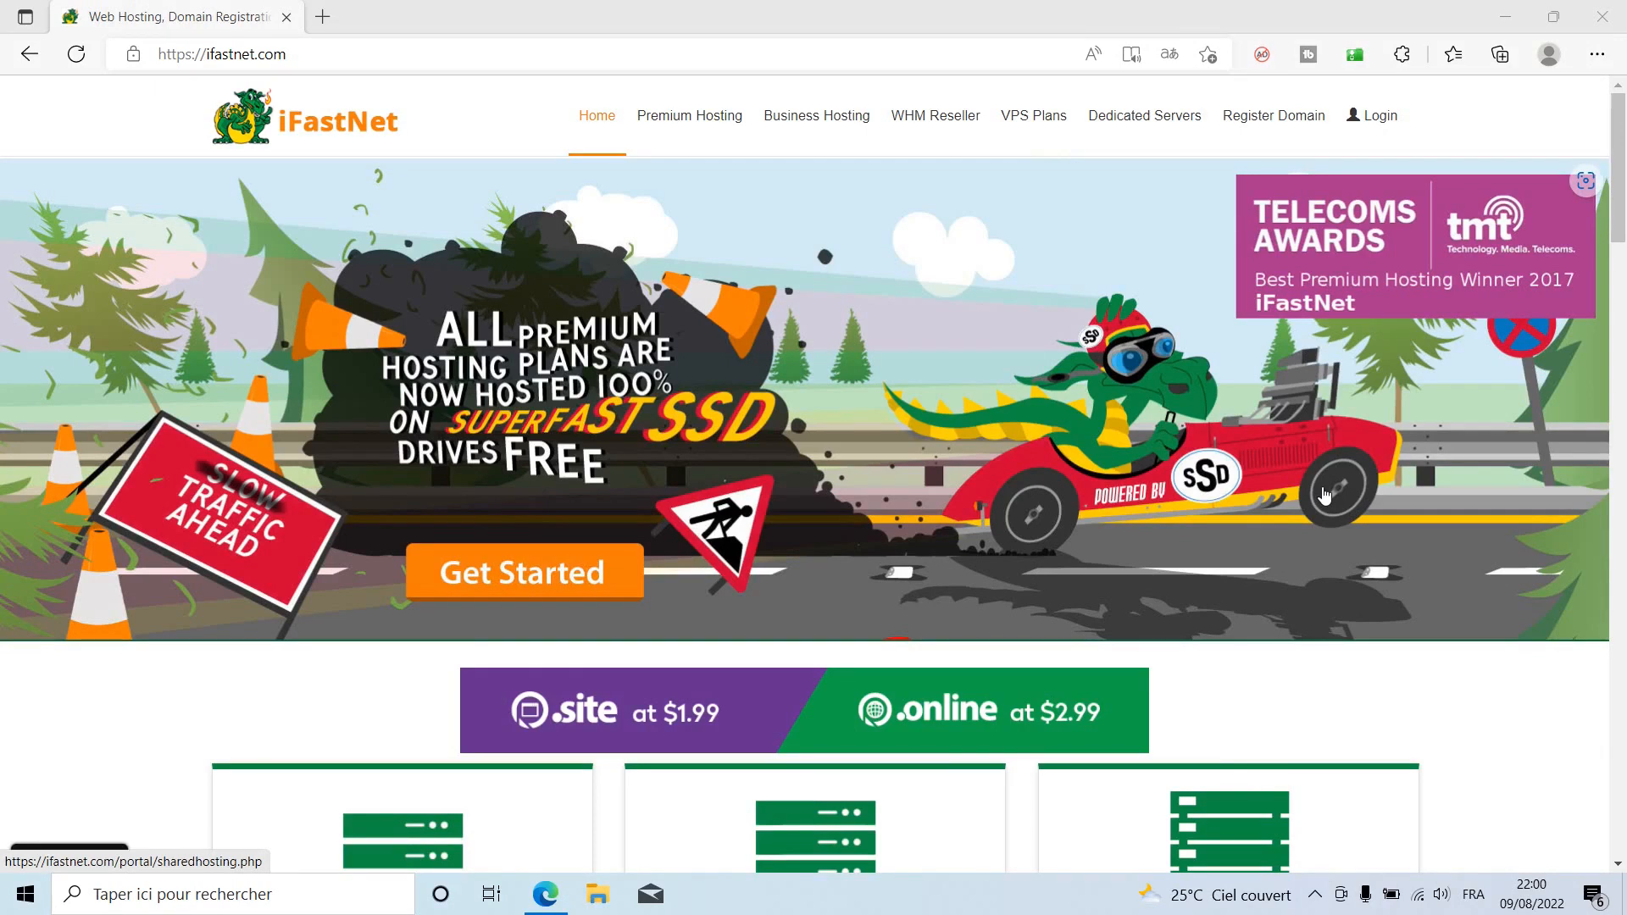
Scroll to the hosting plans, highlight the SUPER PREMIUM plan name, then go to the client login page.
scroll(1326, 496, down, 5)
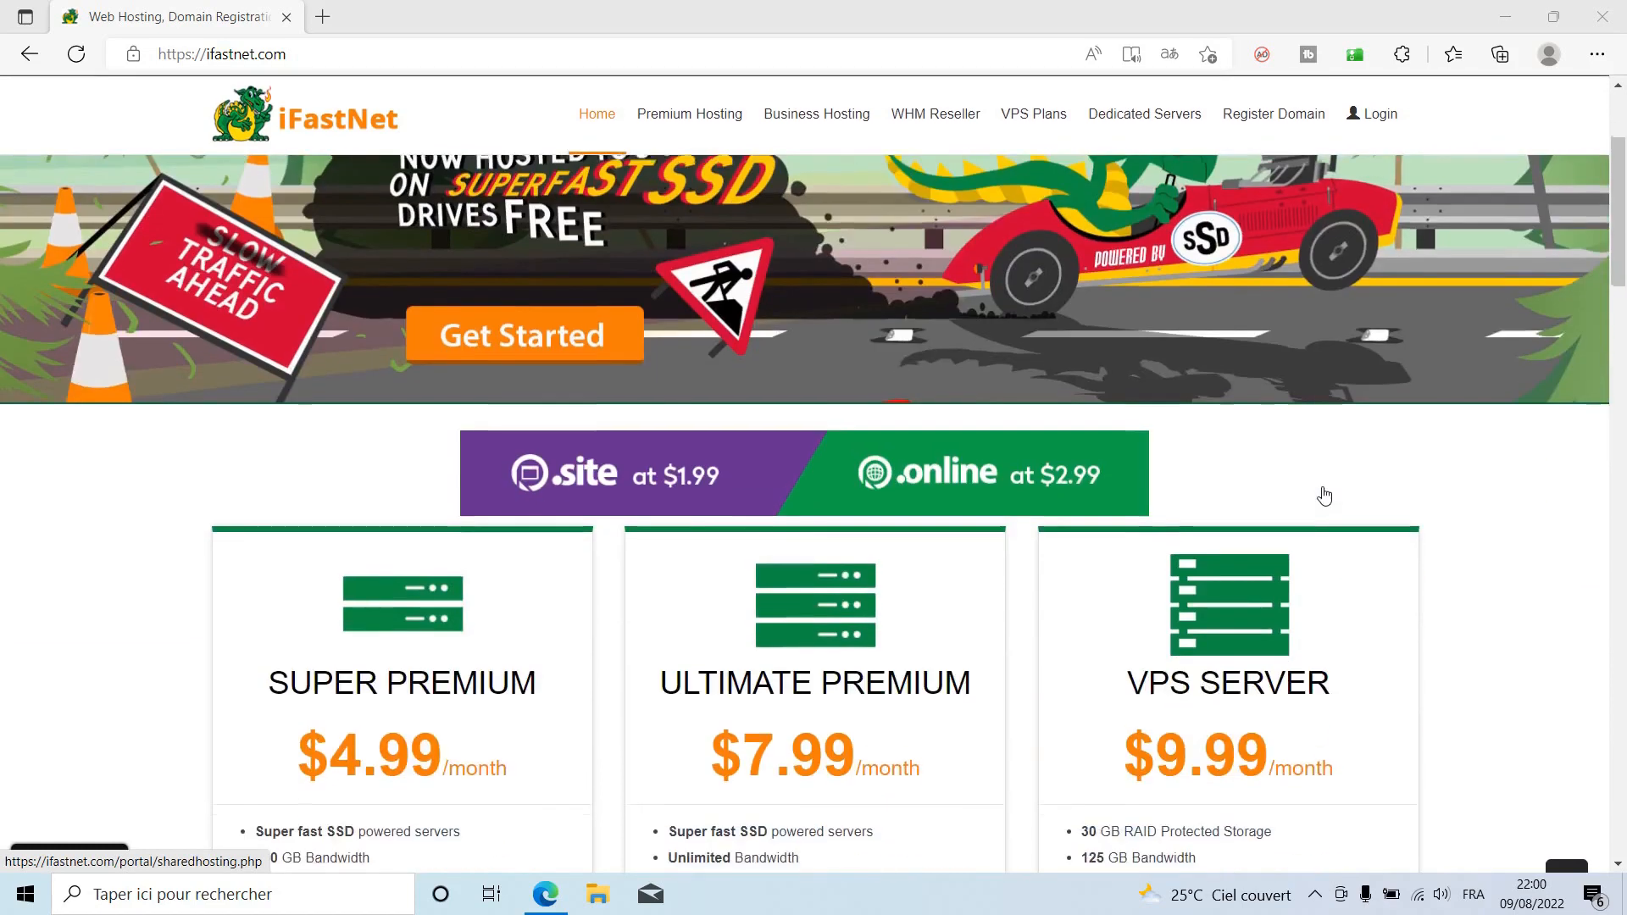
scroll(1326, 496, down, 2)
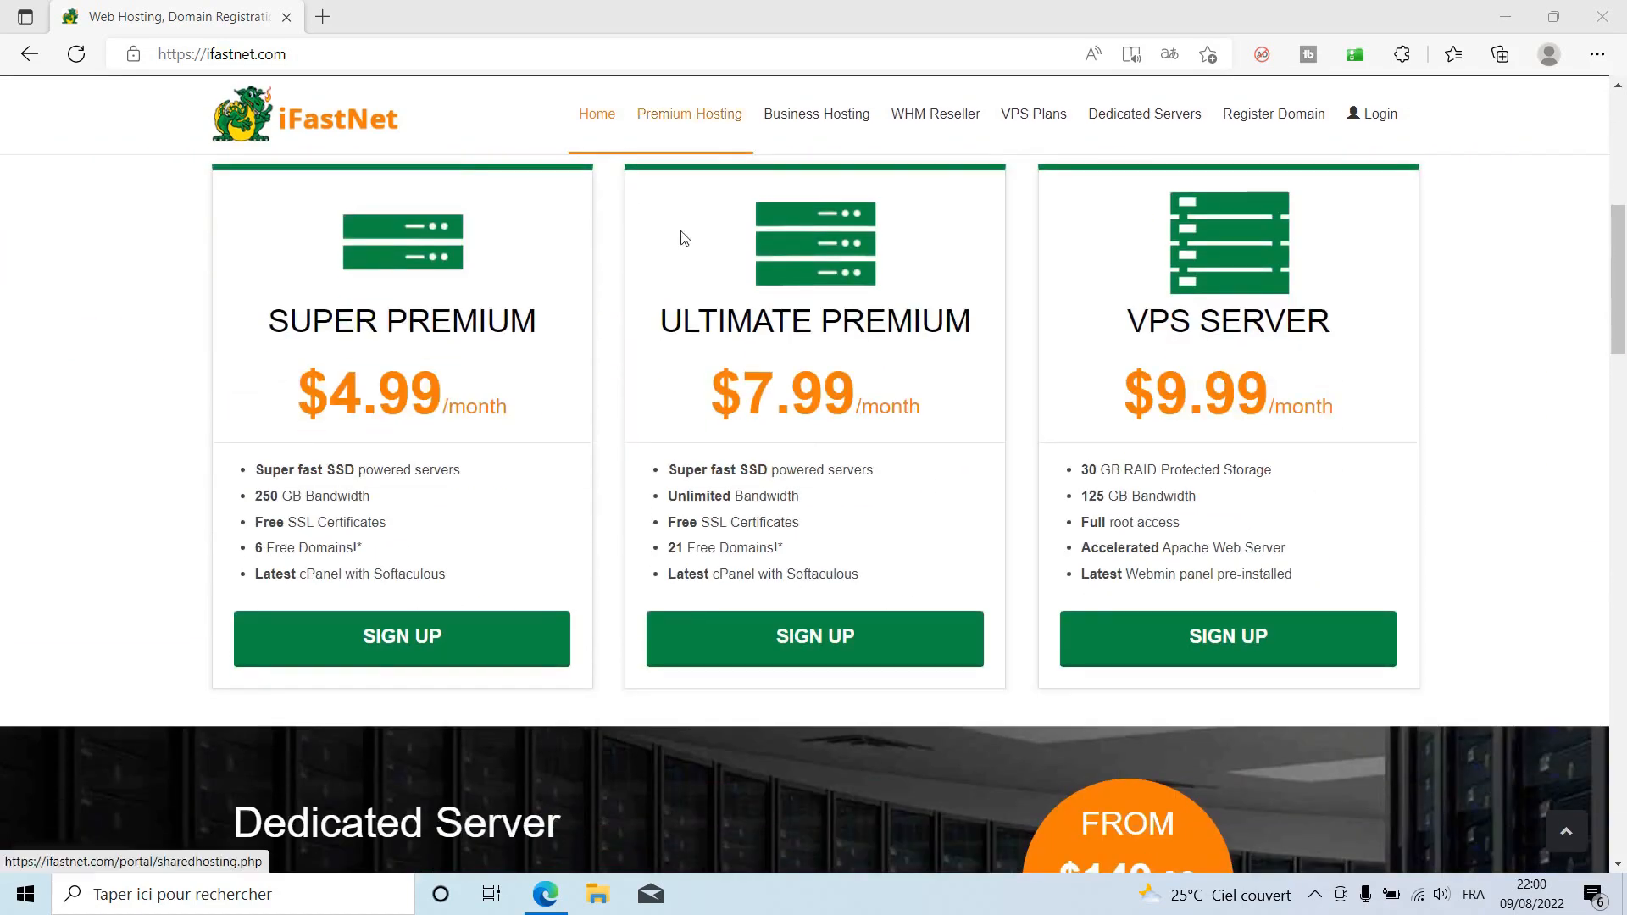
drag(273, 321, 568, 330)
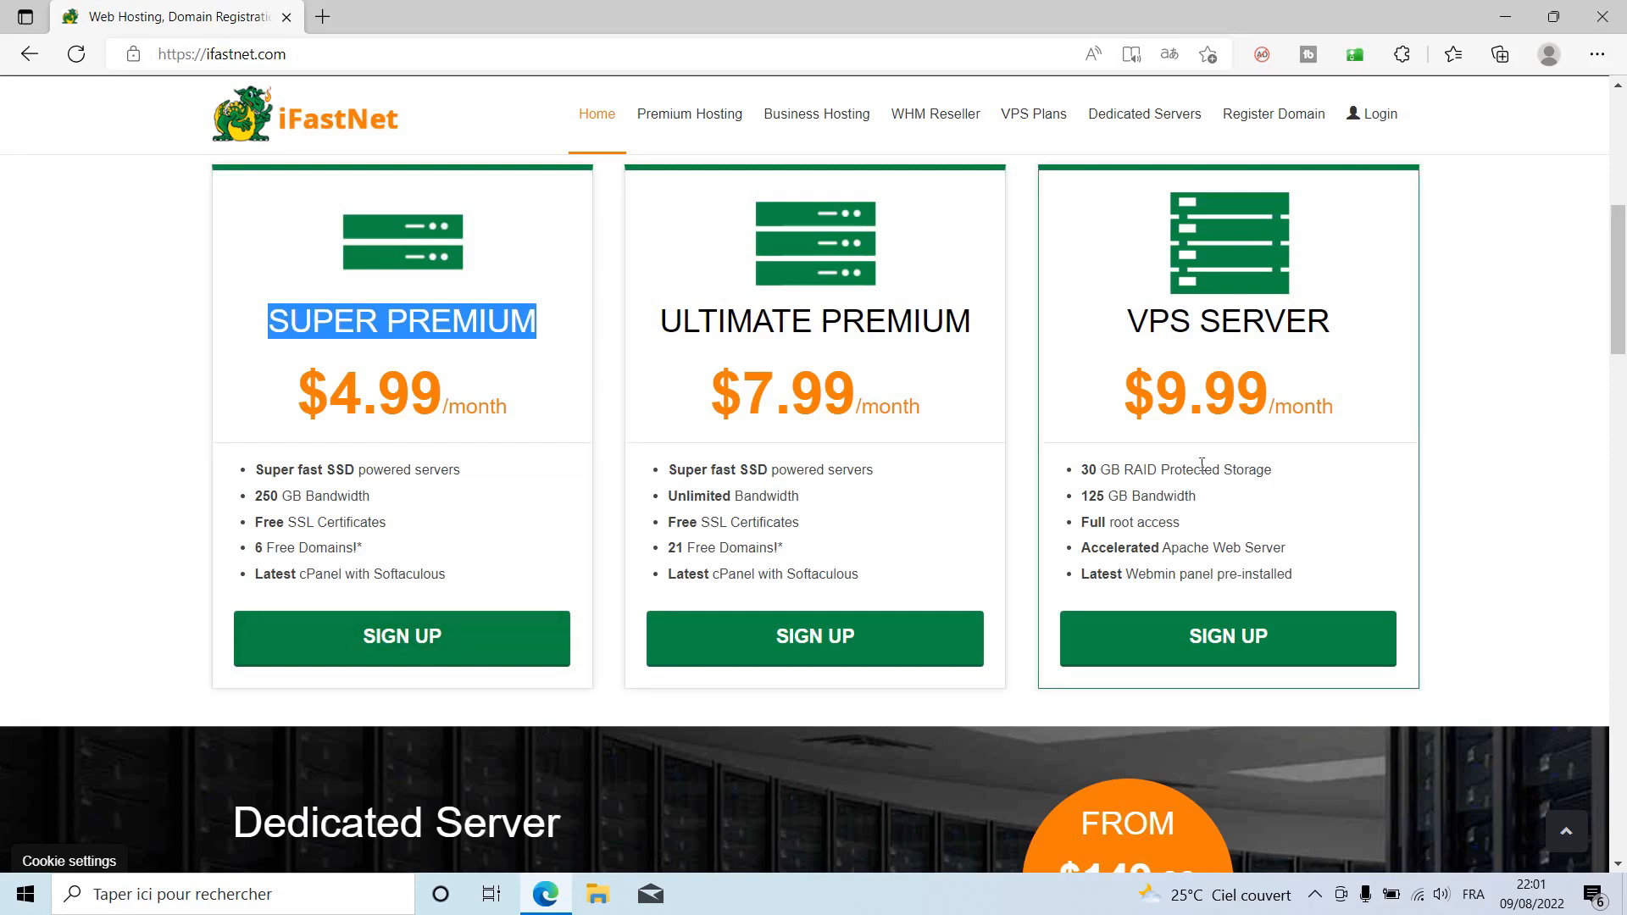
click(1373, 118)
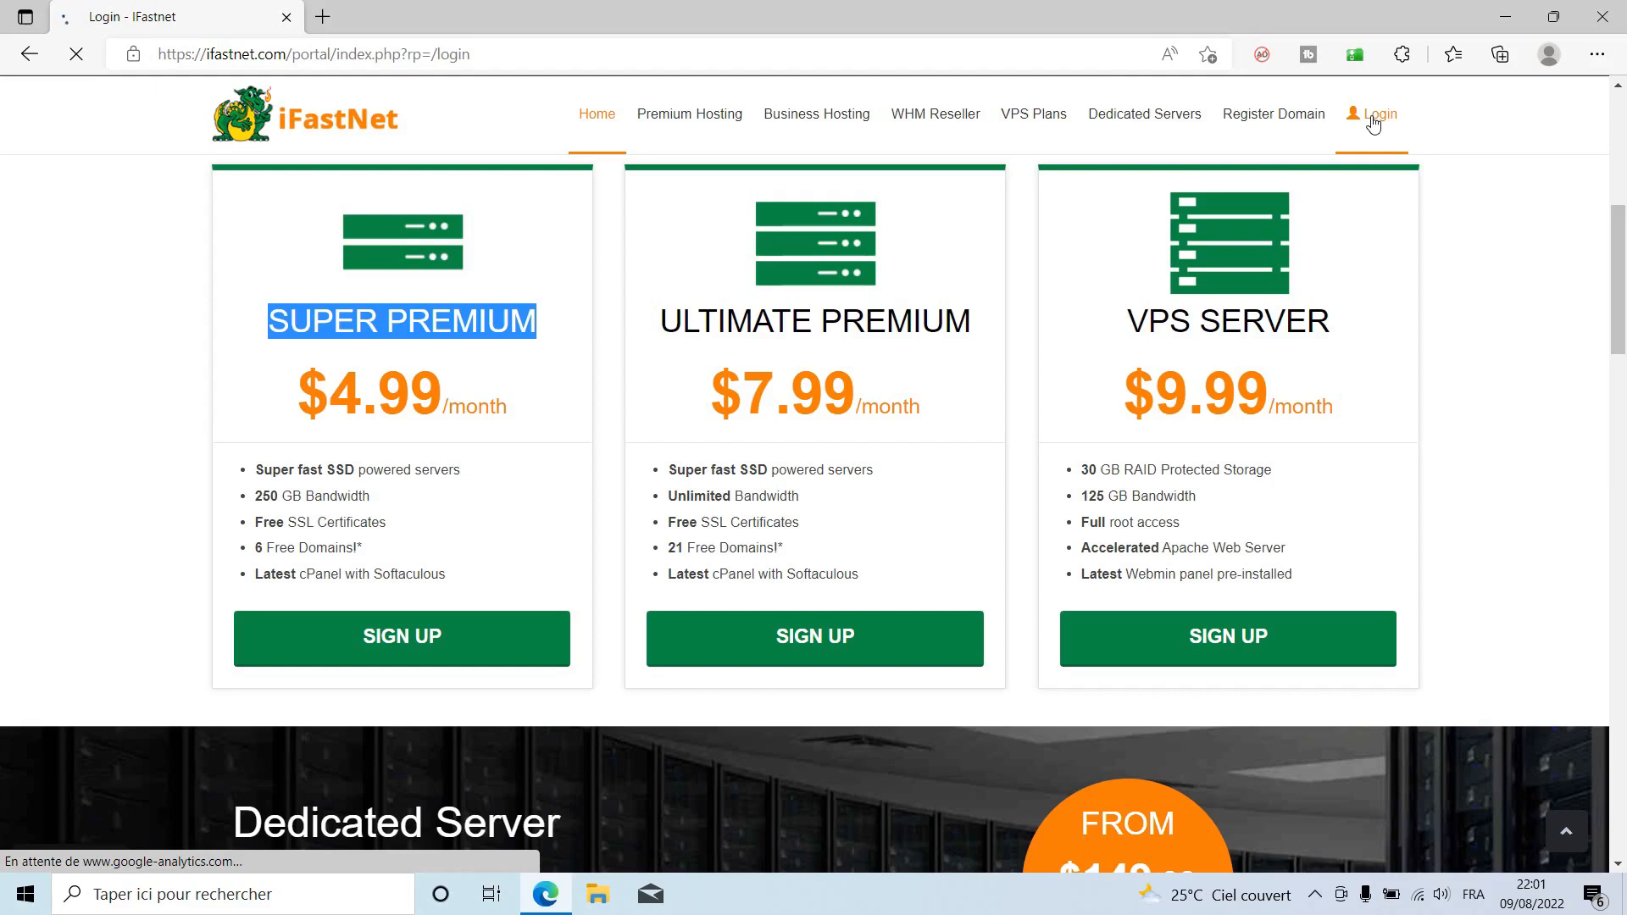
Enter the account e-mail and password in the iFastNet login form.
click(953, 385)
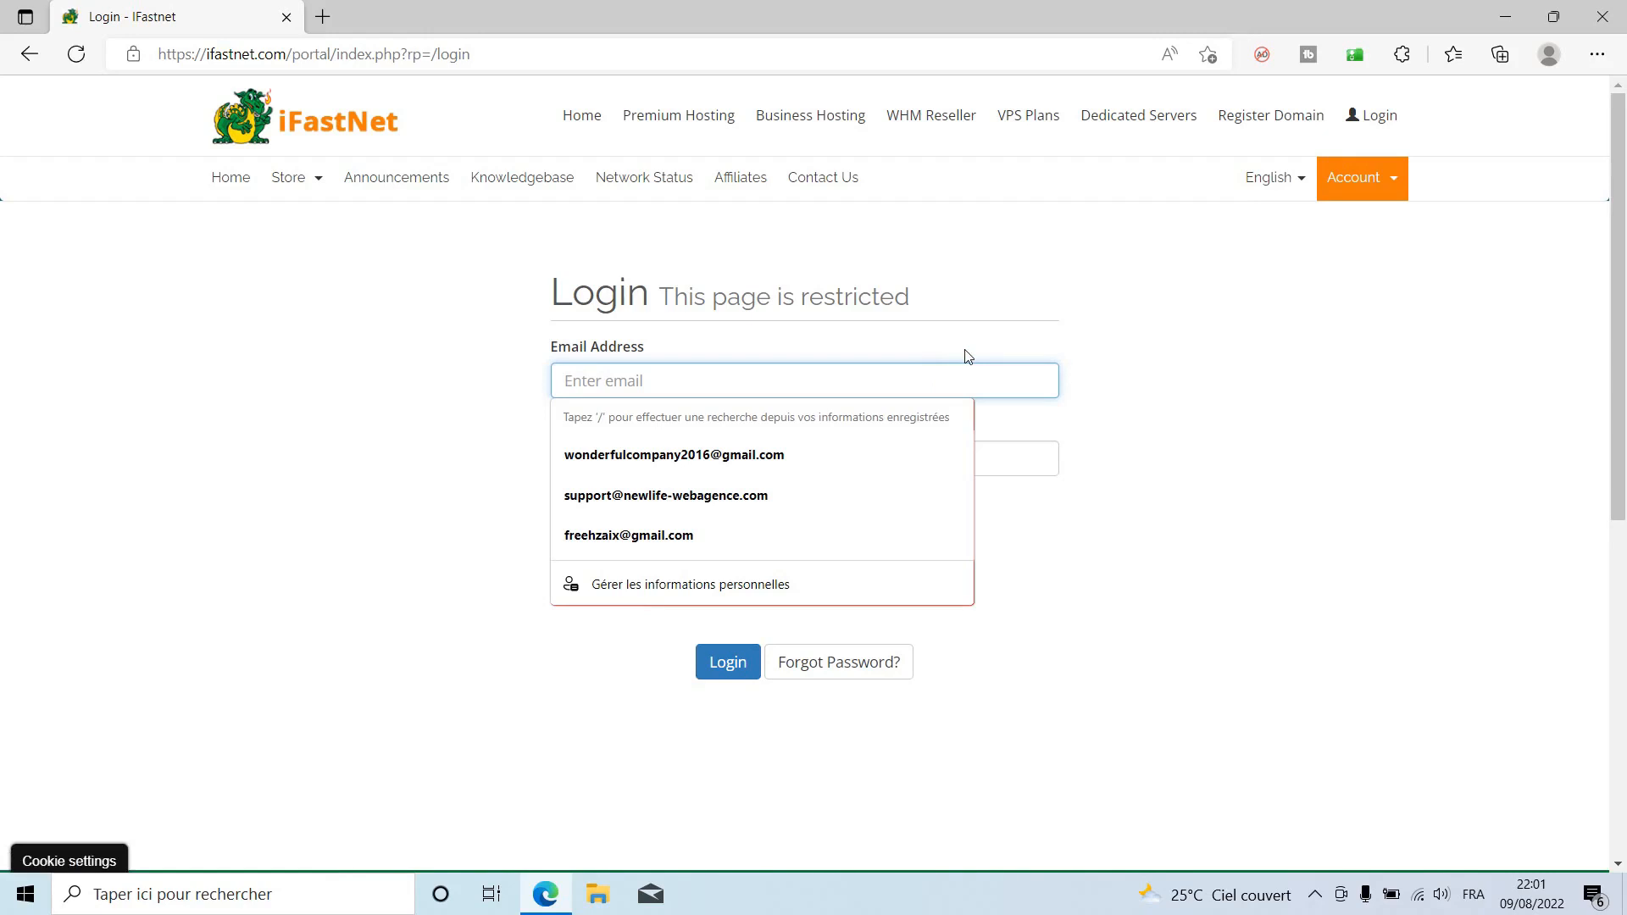
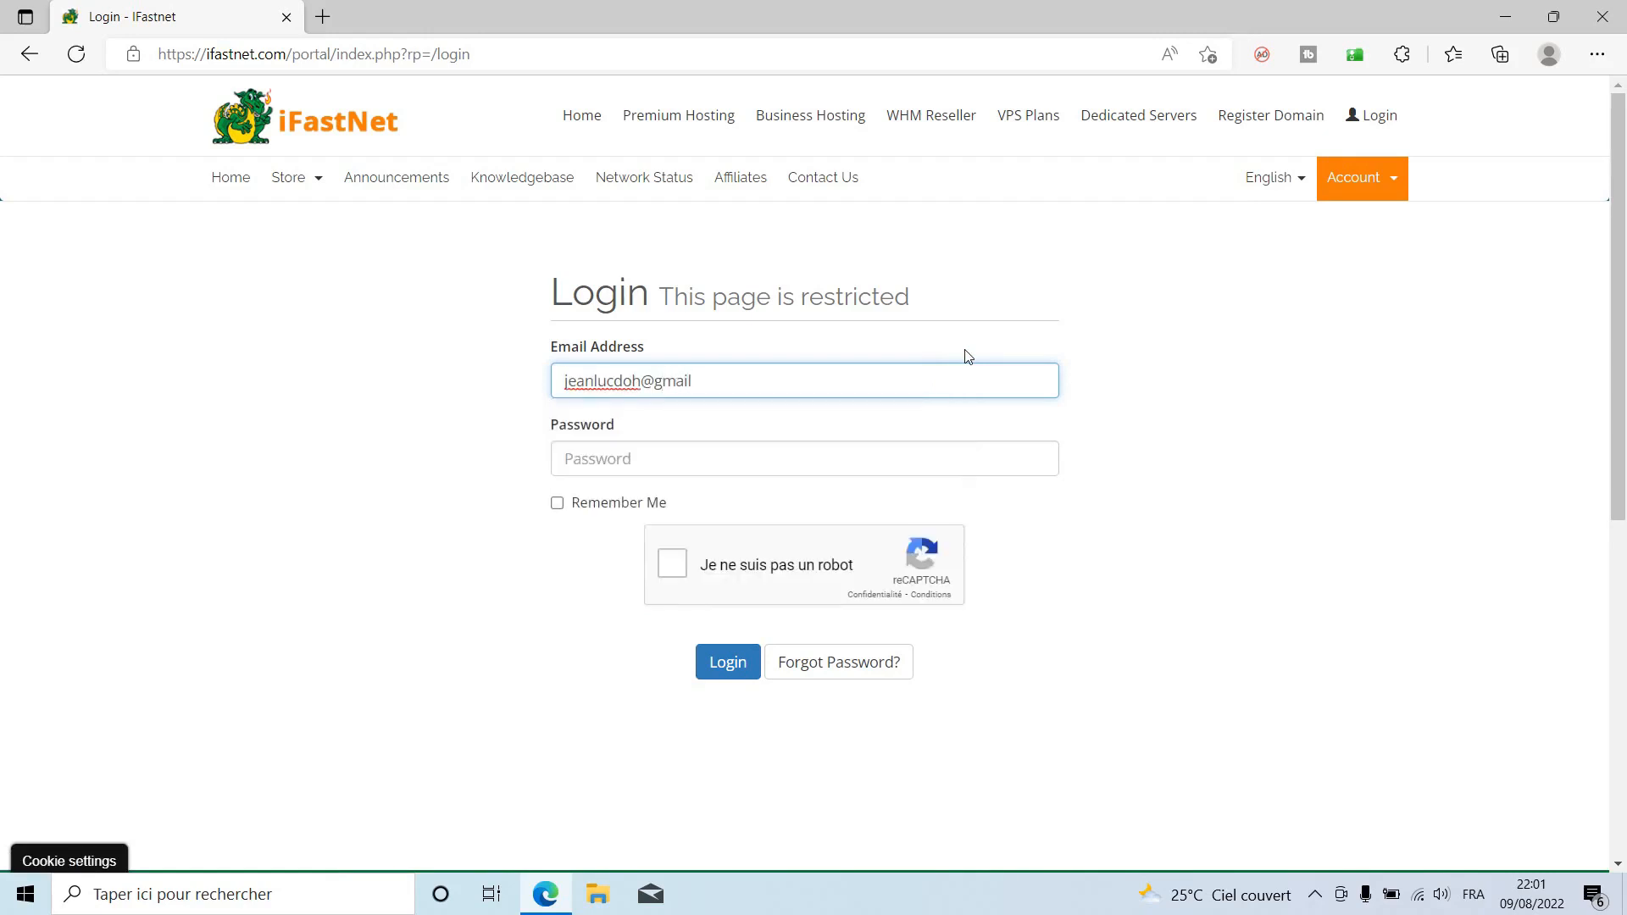
key(Tab)
text(••)
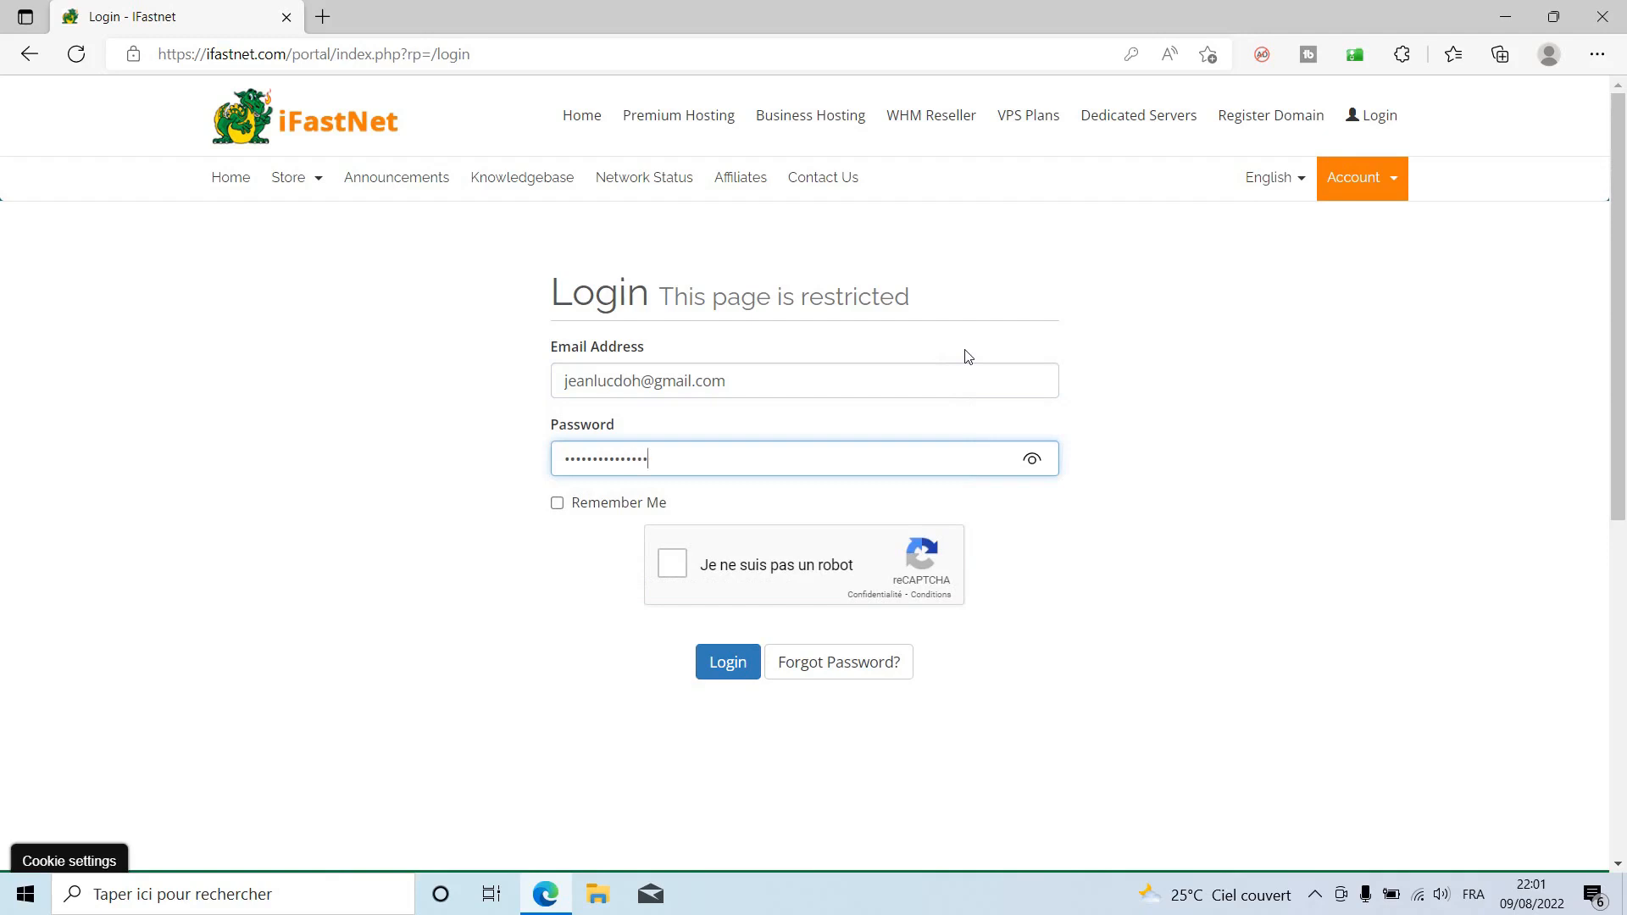
Tick Remember Me and reCAPTCHA, sign in, decline saving the password, and open domain registration.
click(561, 506)
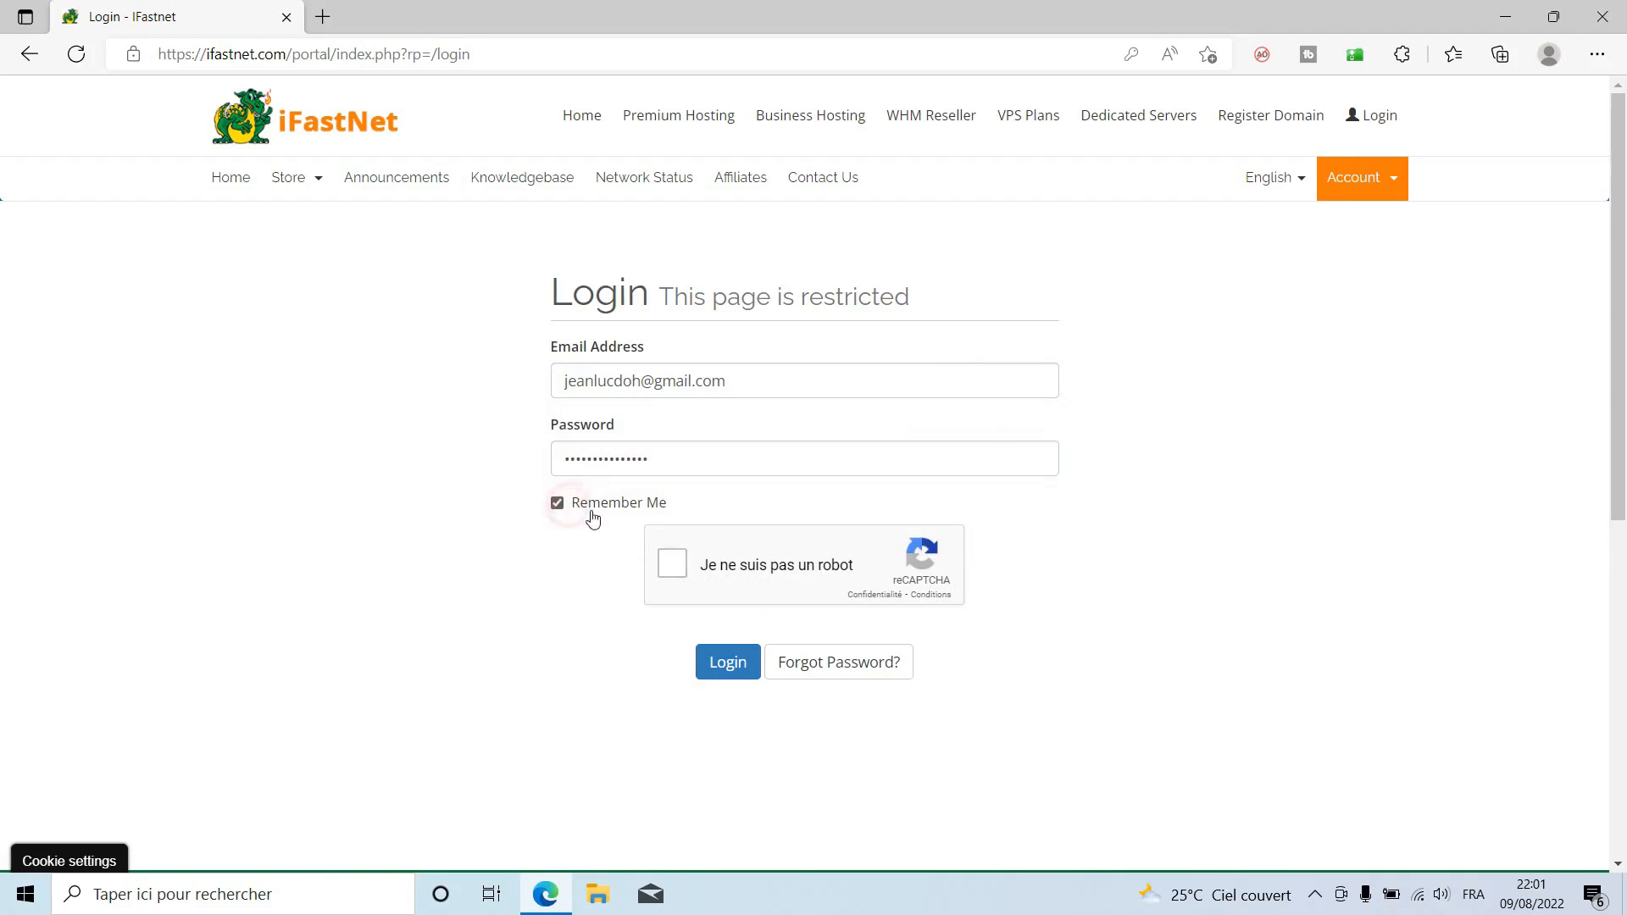
click(673, 563)
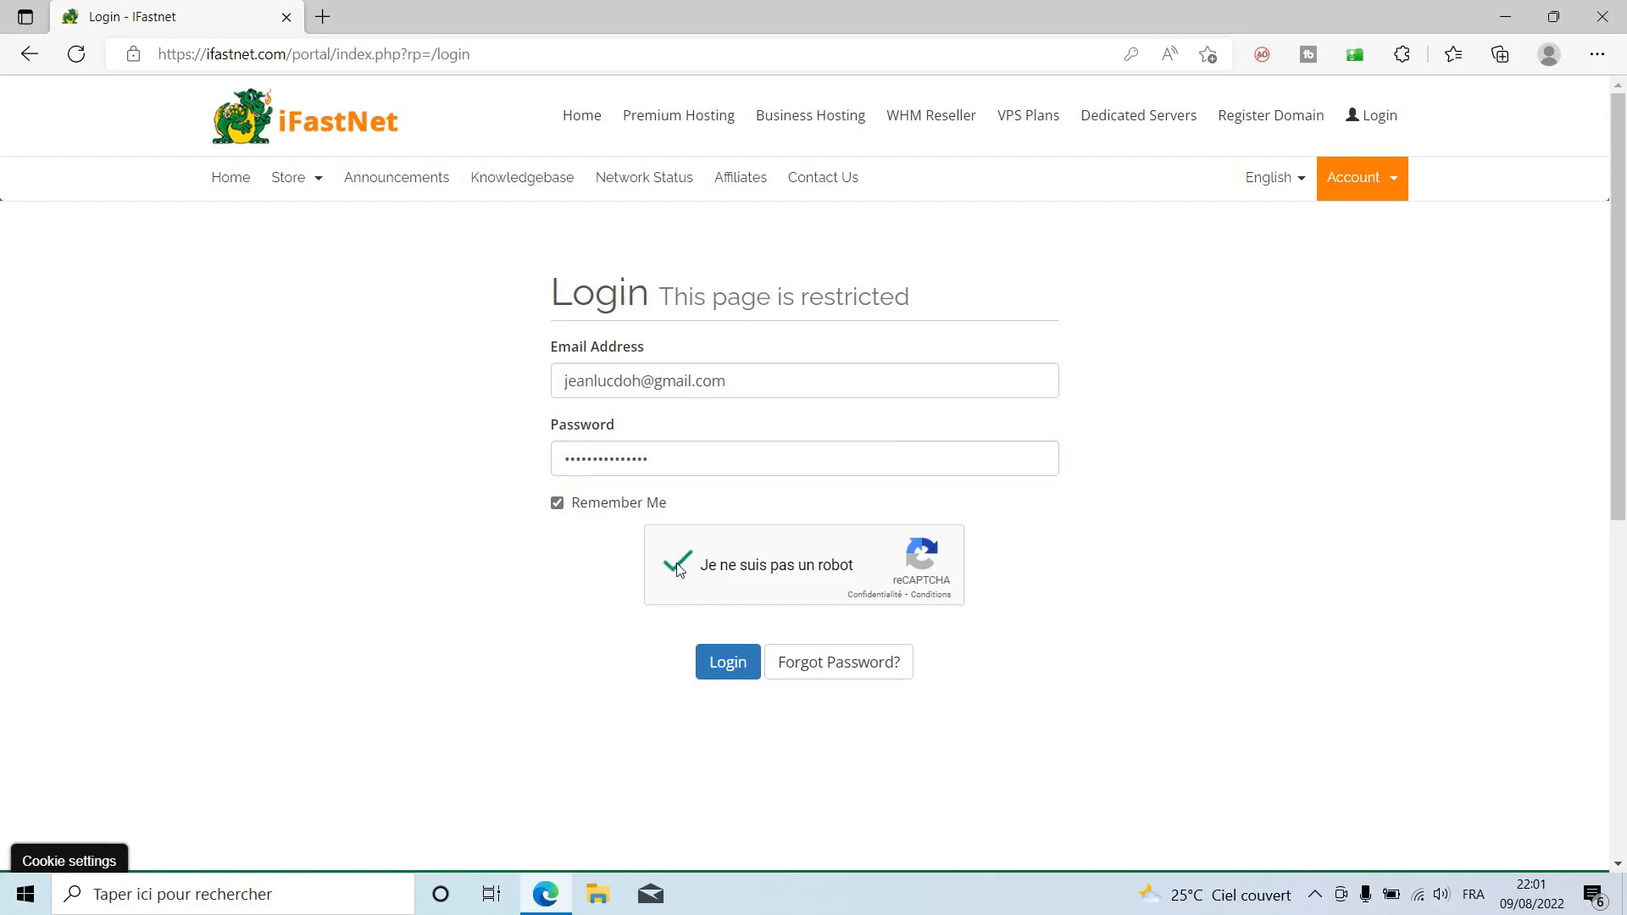
click(730, 665)
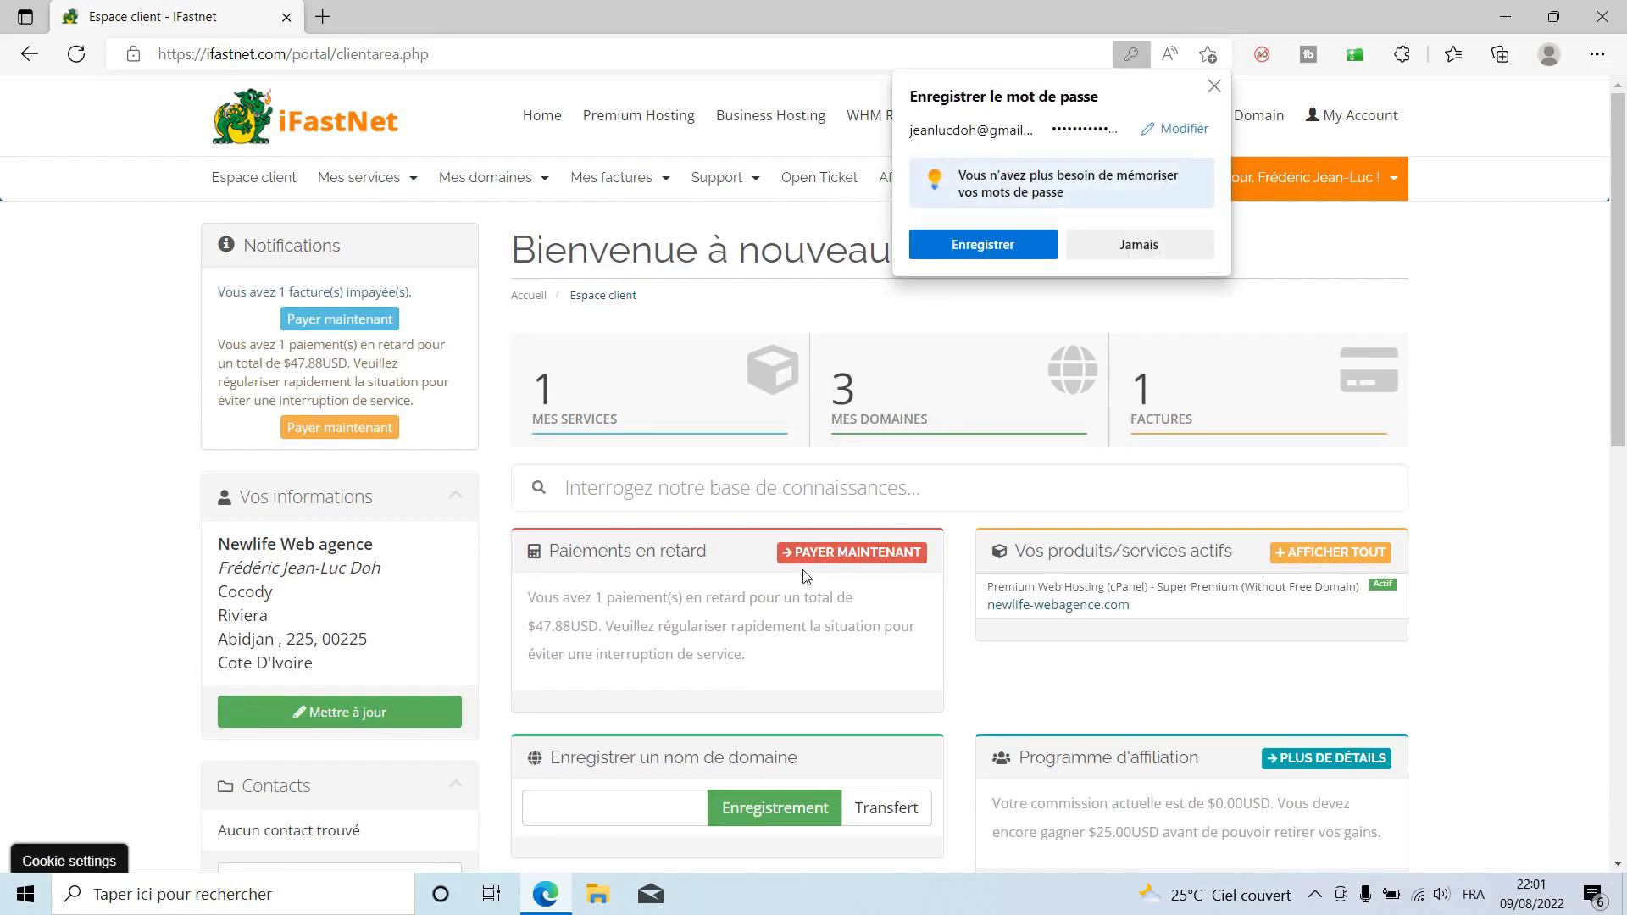
click(1135, 244)
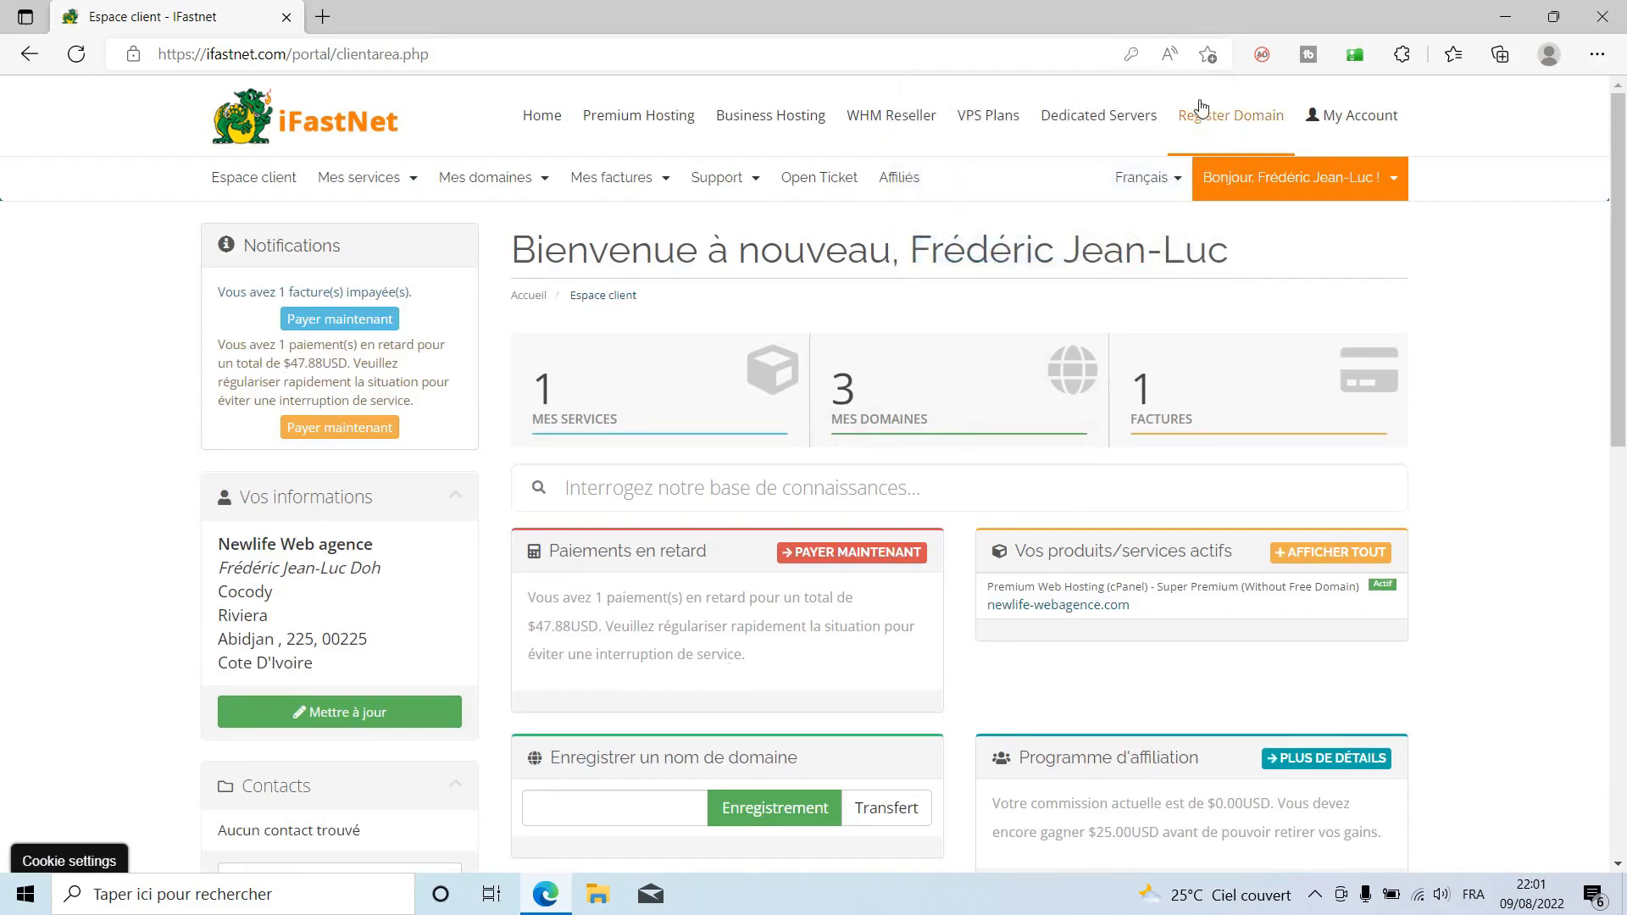
click(1242, 125)
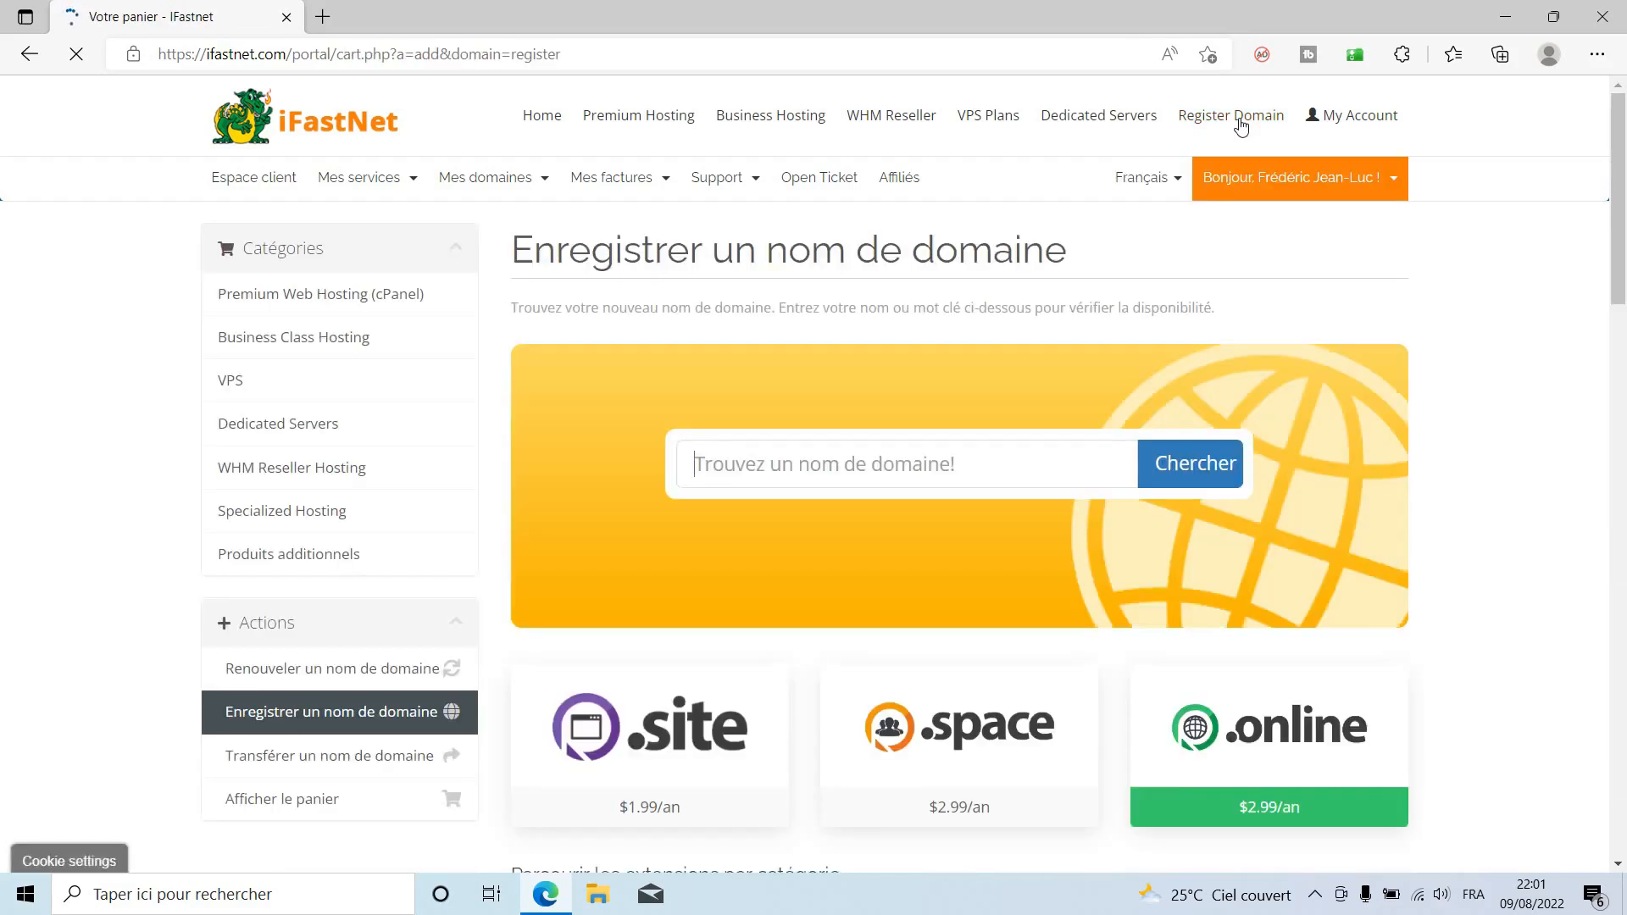
Search for the saved domain name 'flashmarket' after passing the reCAPTCHA check.
click(1107, 454)
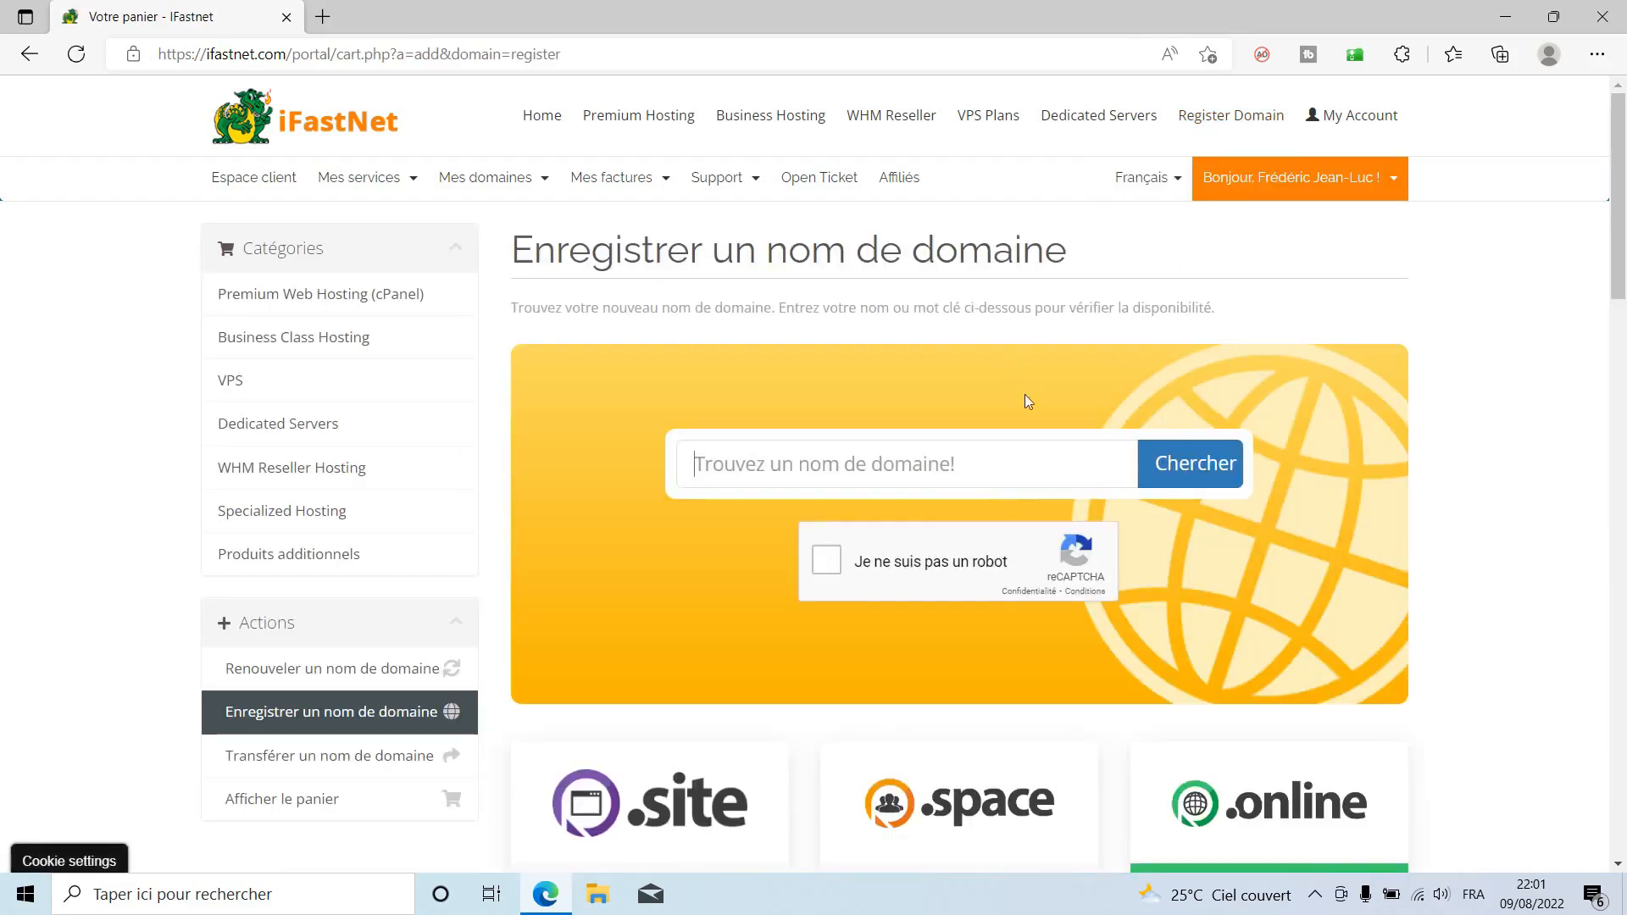
click(926, 451)
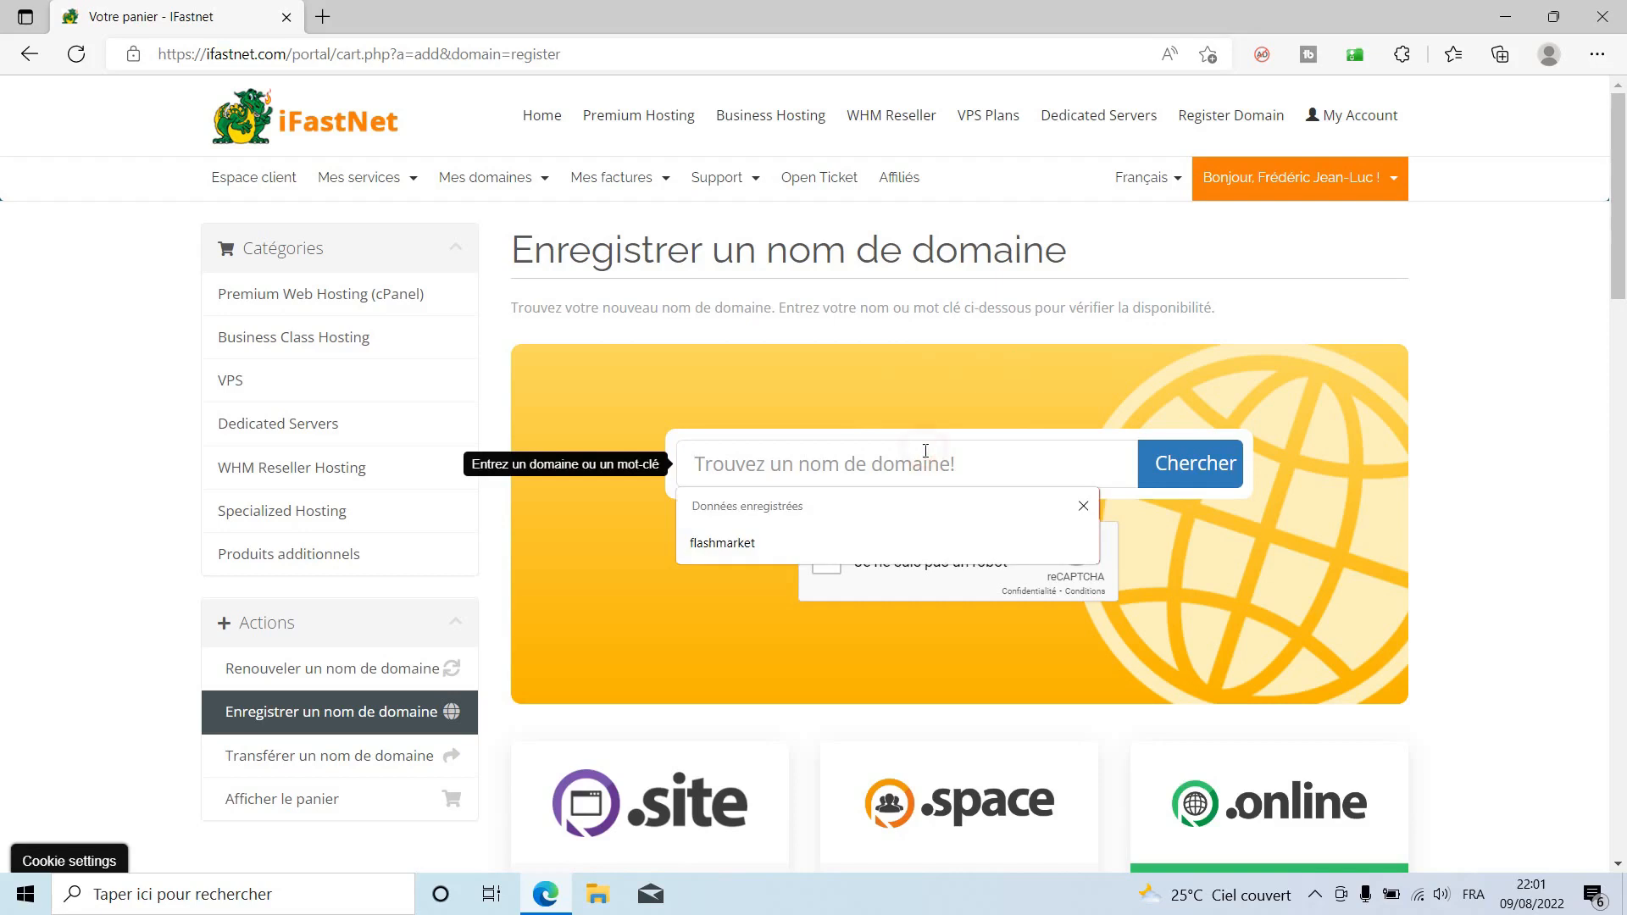
text(flashmarket)
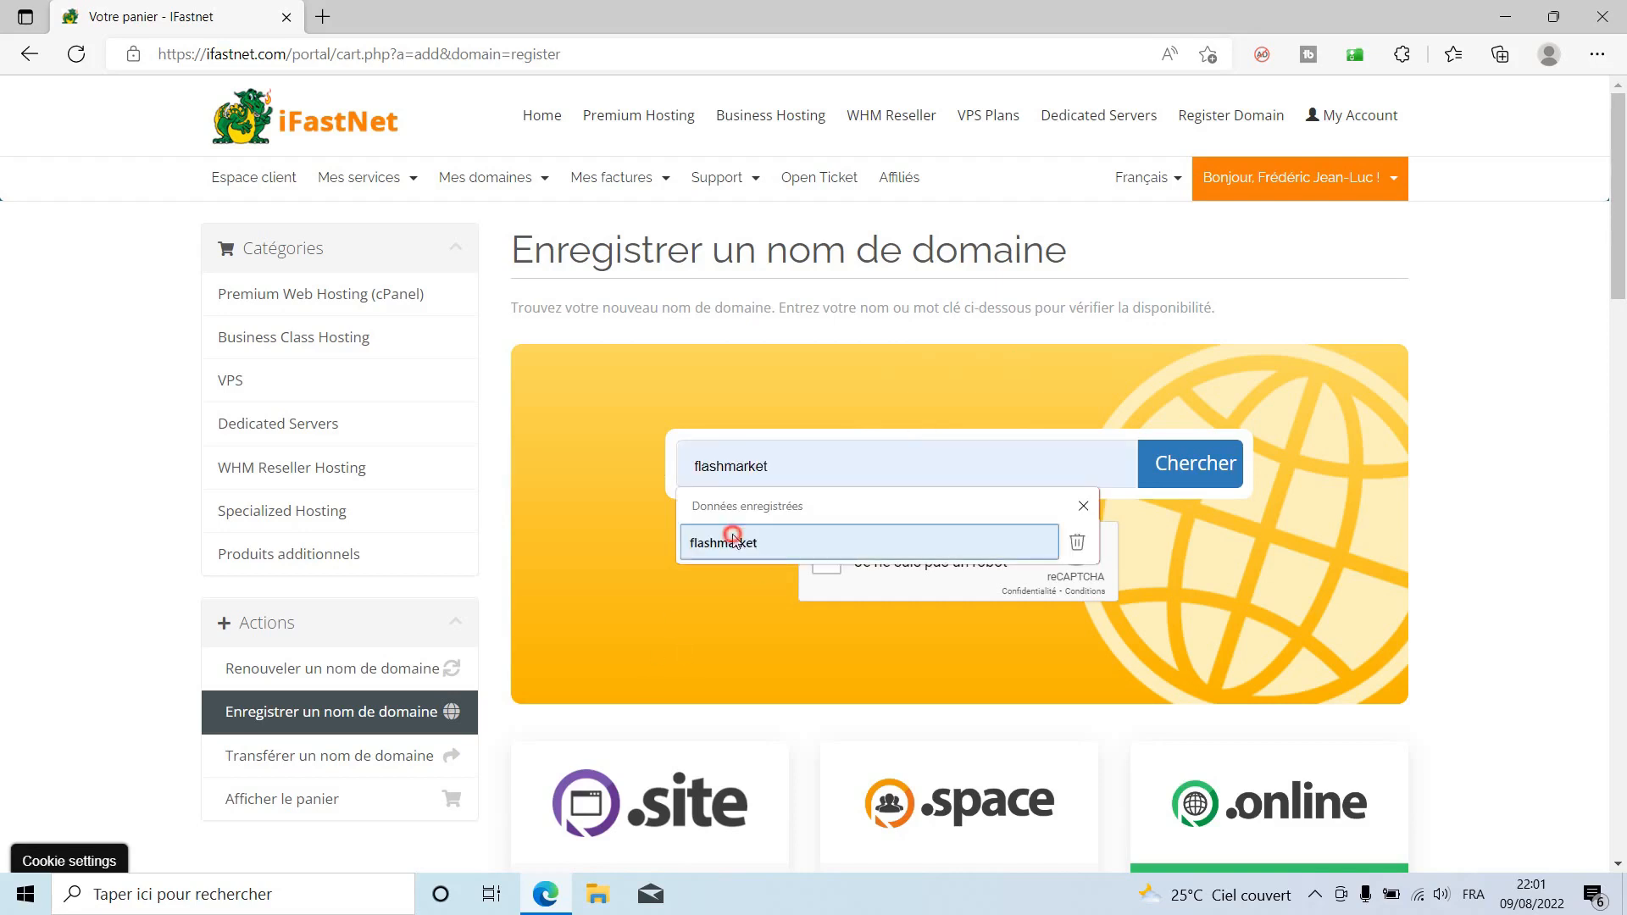
click(724, 541)
click(877, 552)
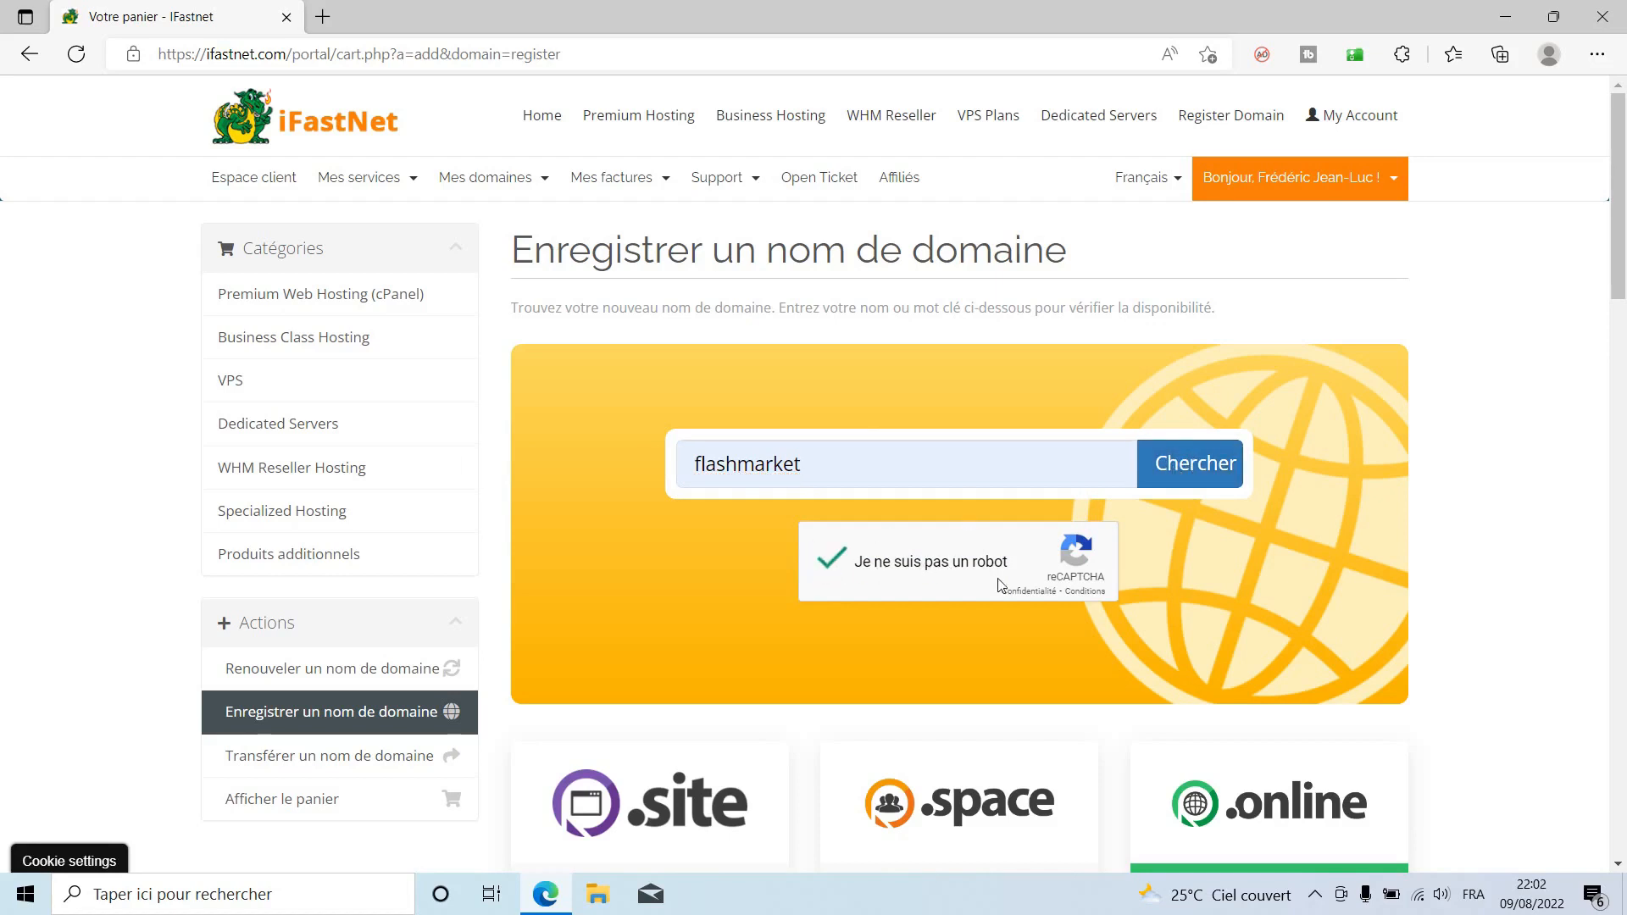
click(1187, 466)
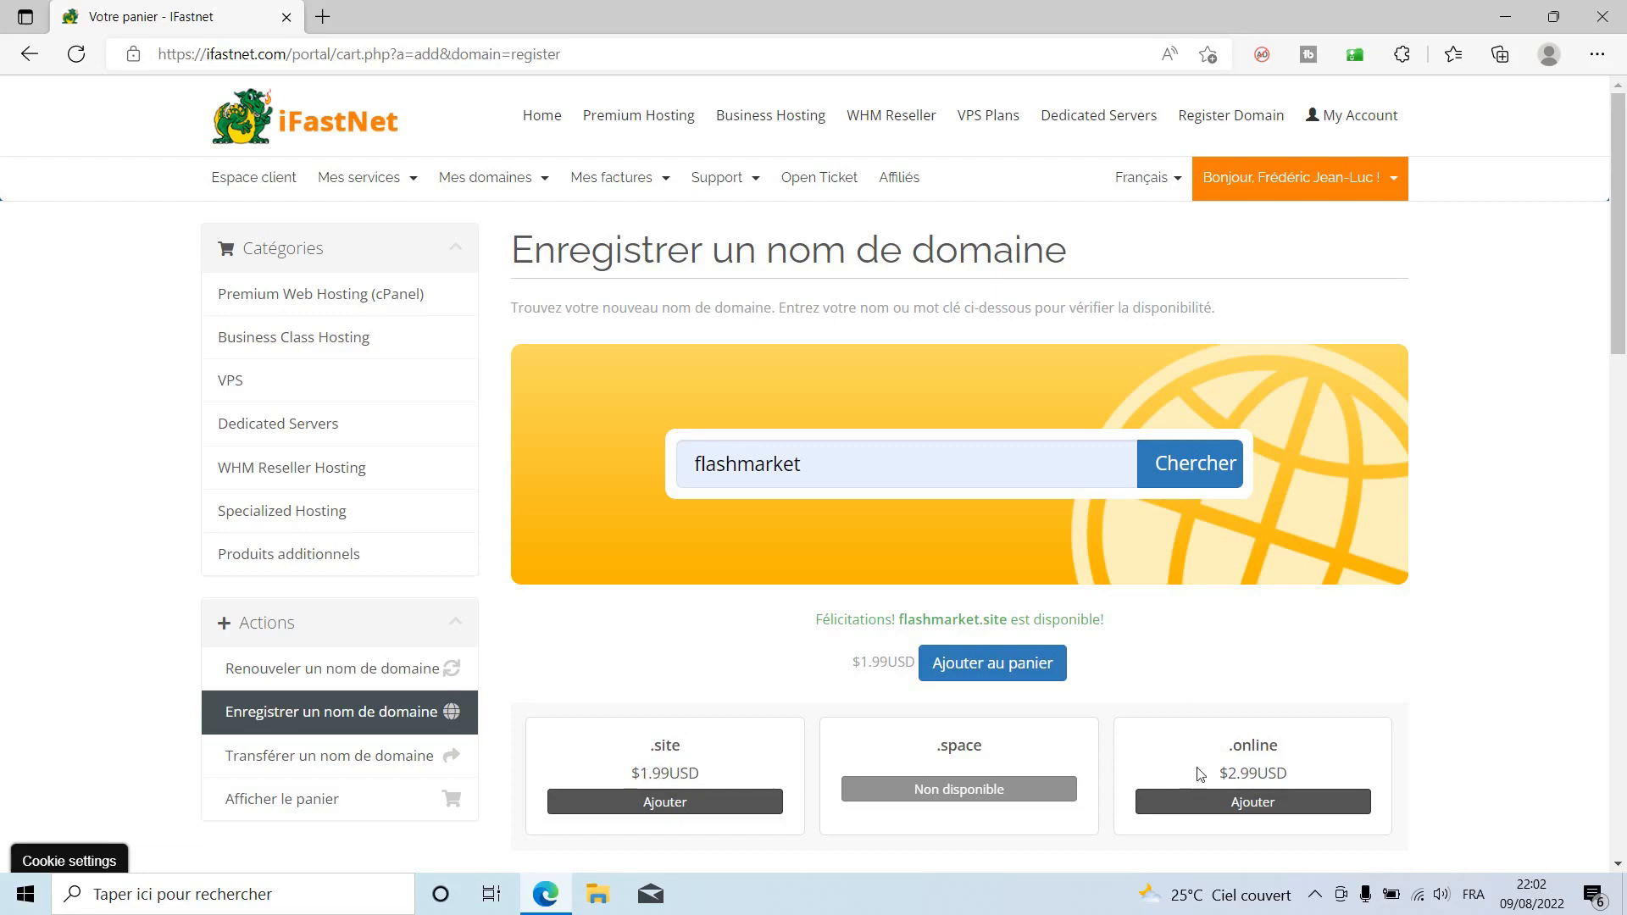
Add flashmarket.site ($1.99USD) to the cart and proceed to checkout.
drag(1231, 773, 1289, 773)
scroll(1478, 776, down, 4)
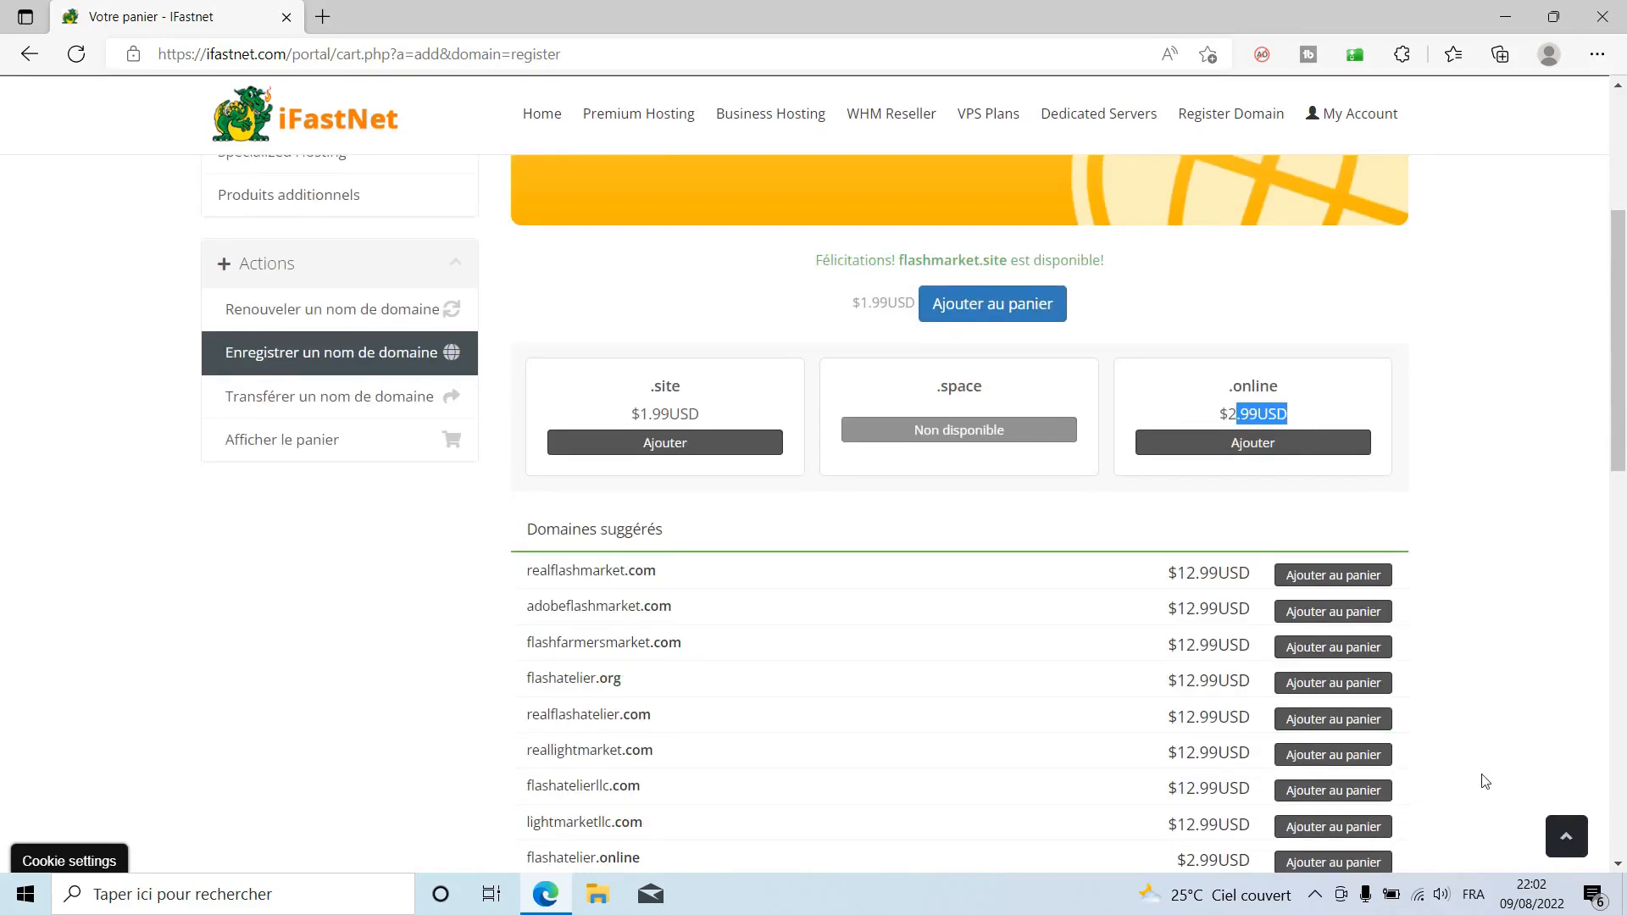
scroll(1485, 781, up, 1)
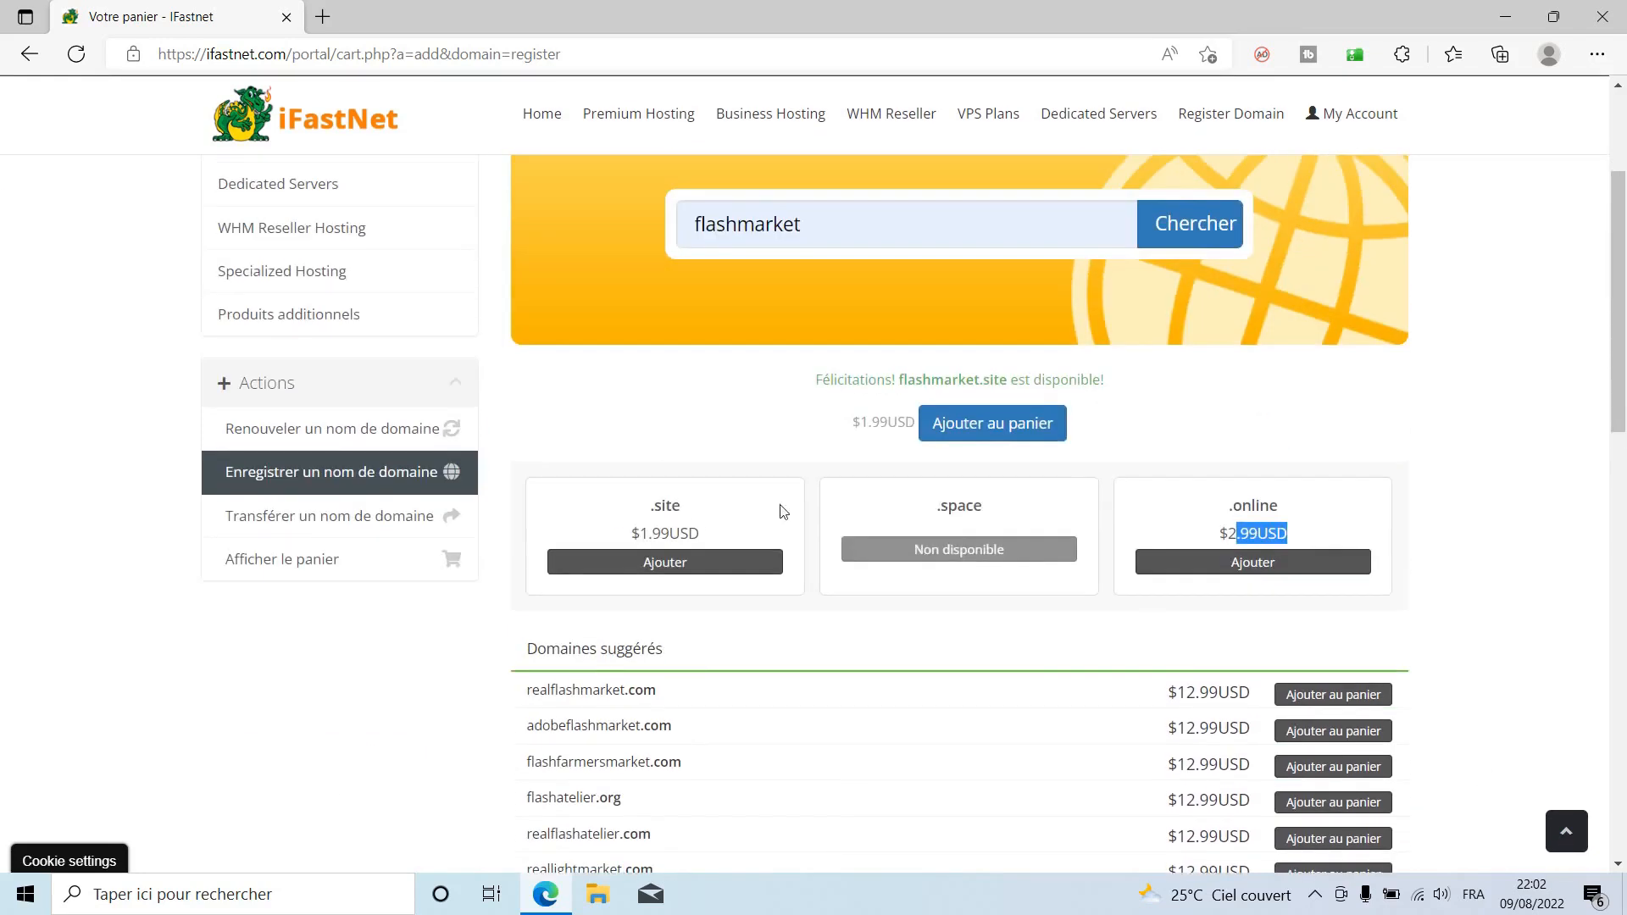
click(655, 571)
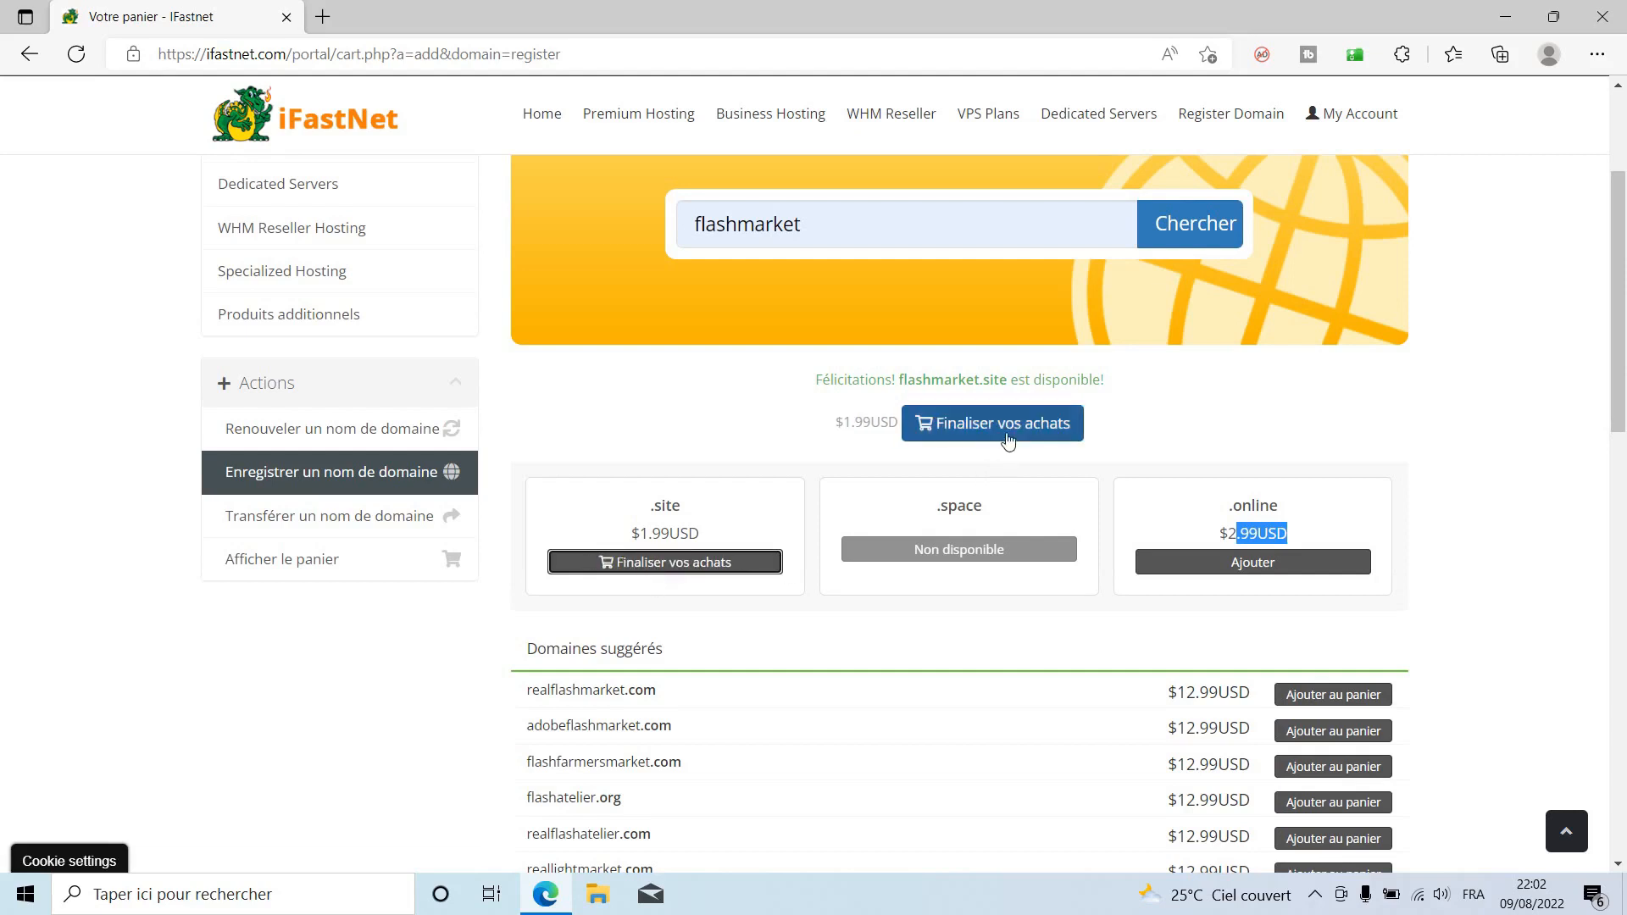
click(996, 423)
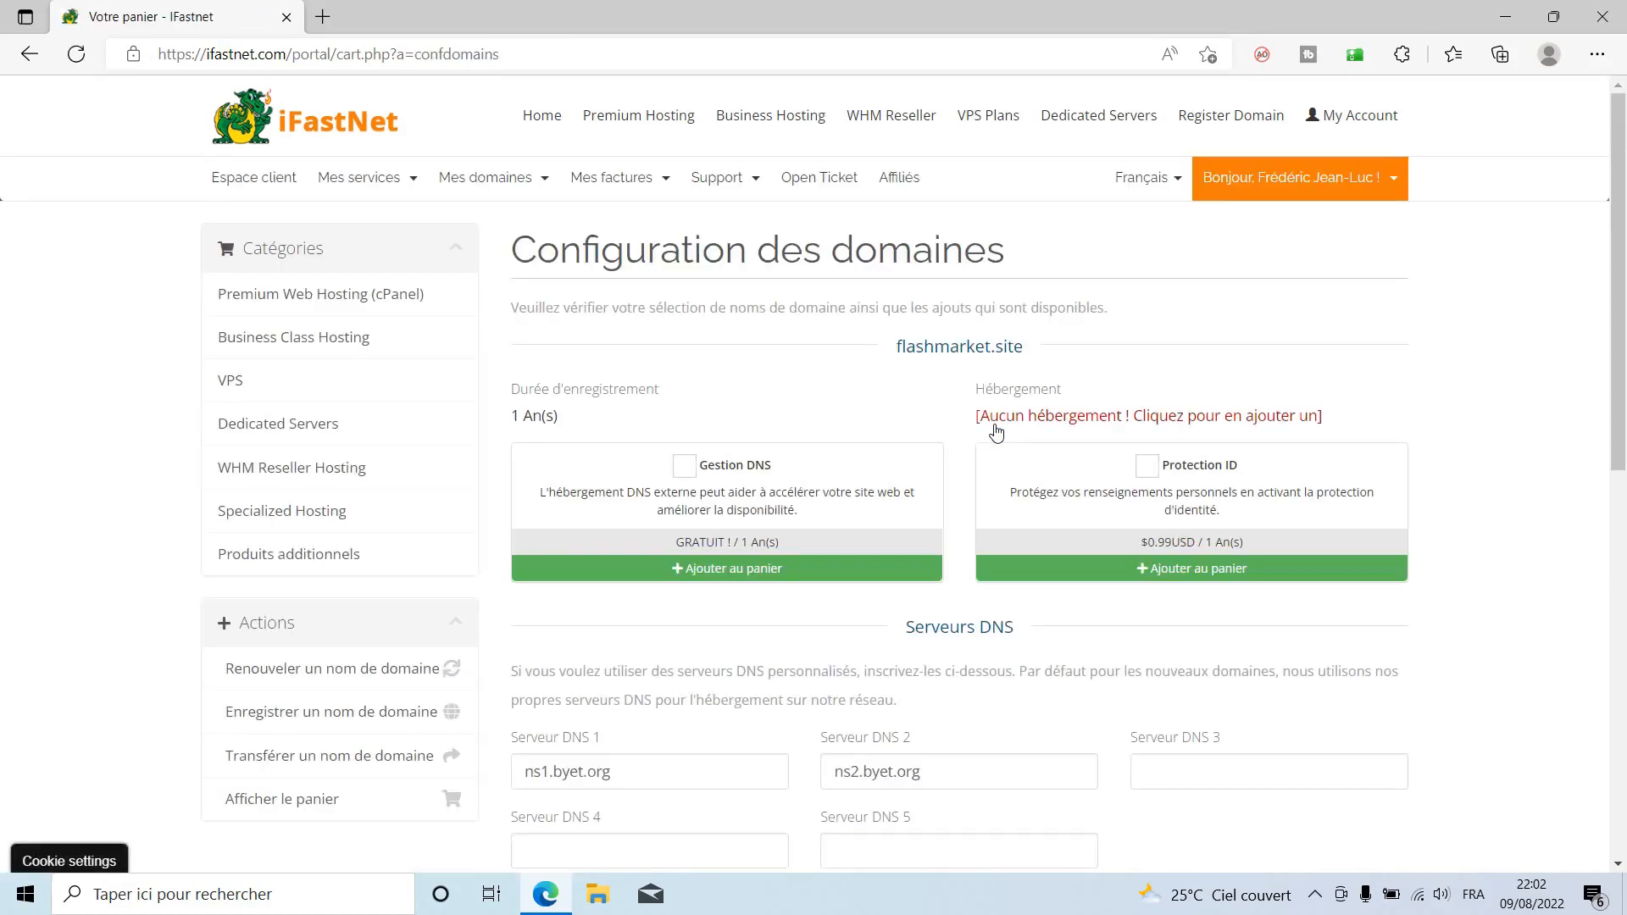
Keep the default DNS settings for flashmarket.site, continue, and place the order from the cart review.
scroll(1026, 547, down, 3)
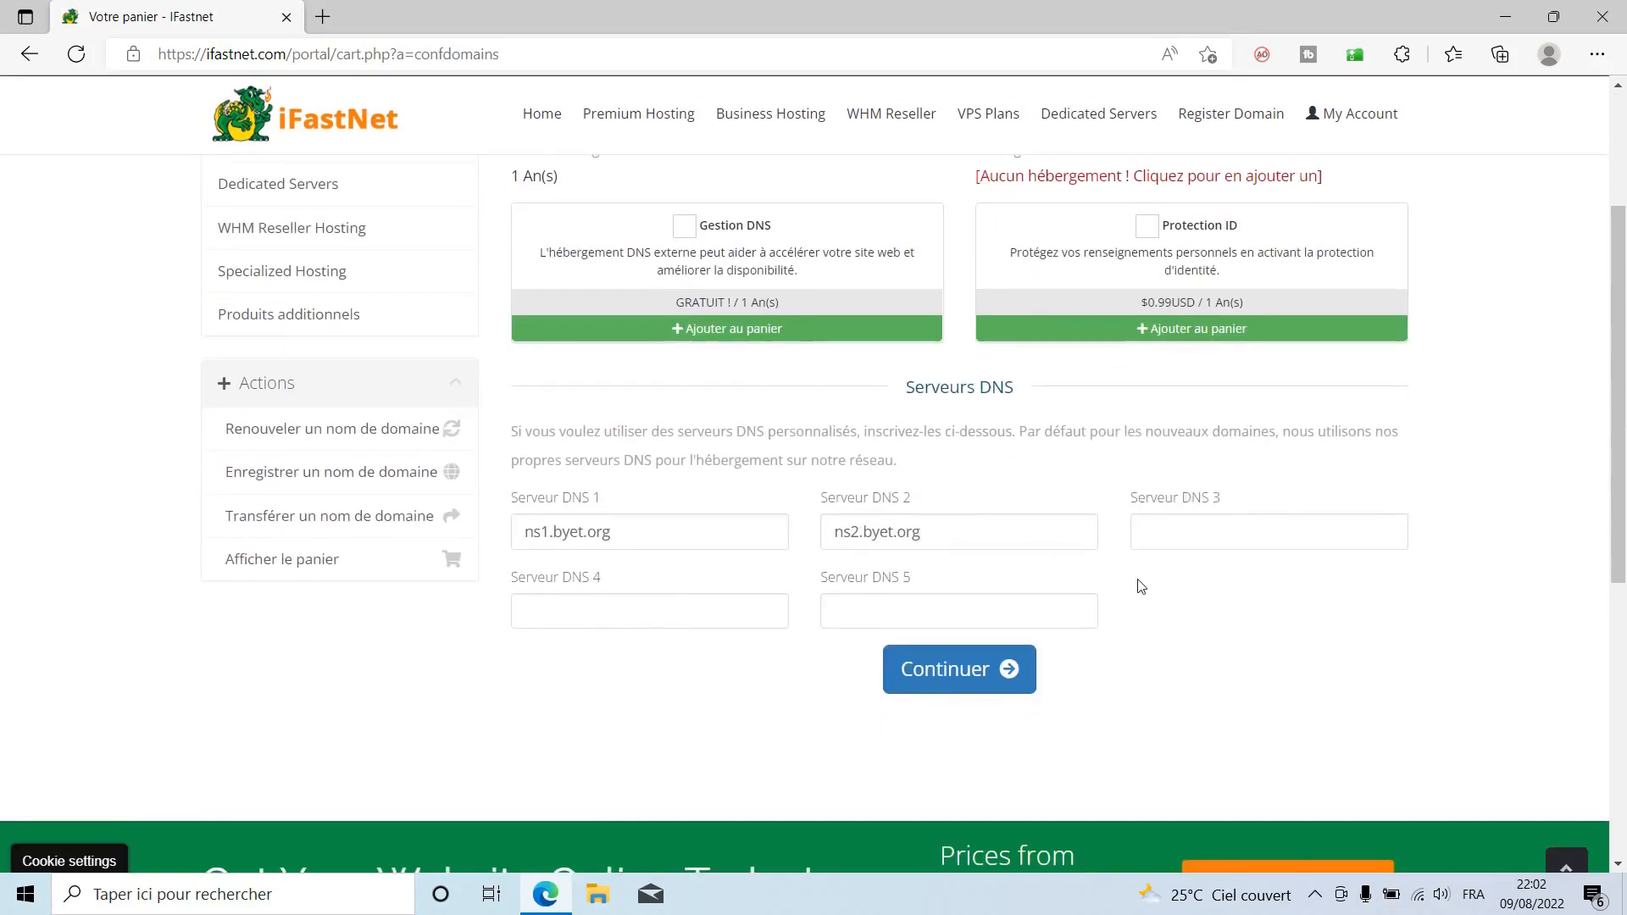
scroll(1203, 686, up, 3)
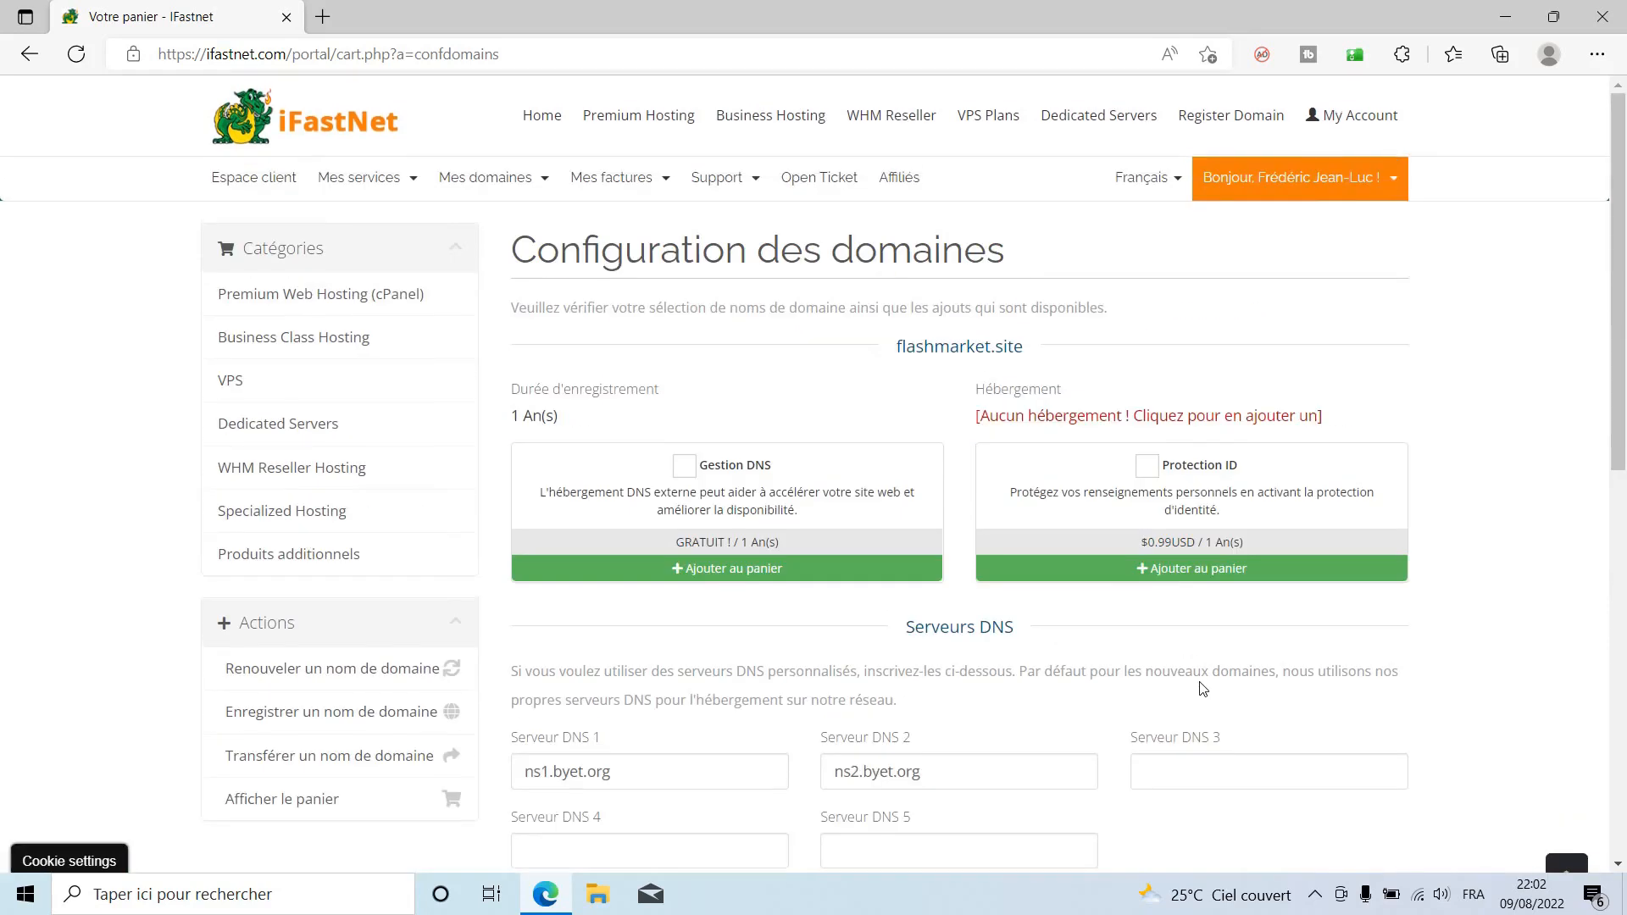
scroll(1156, 694, down, 7)
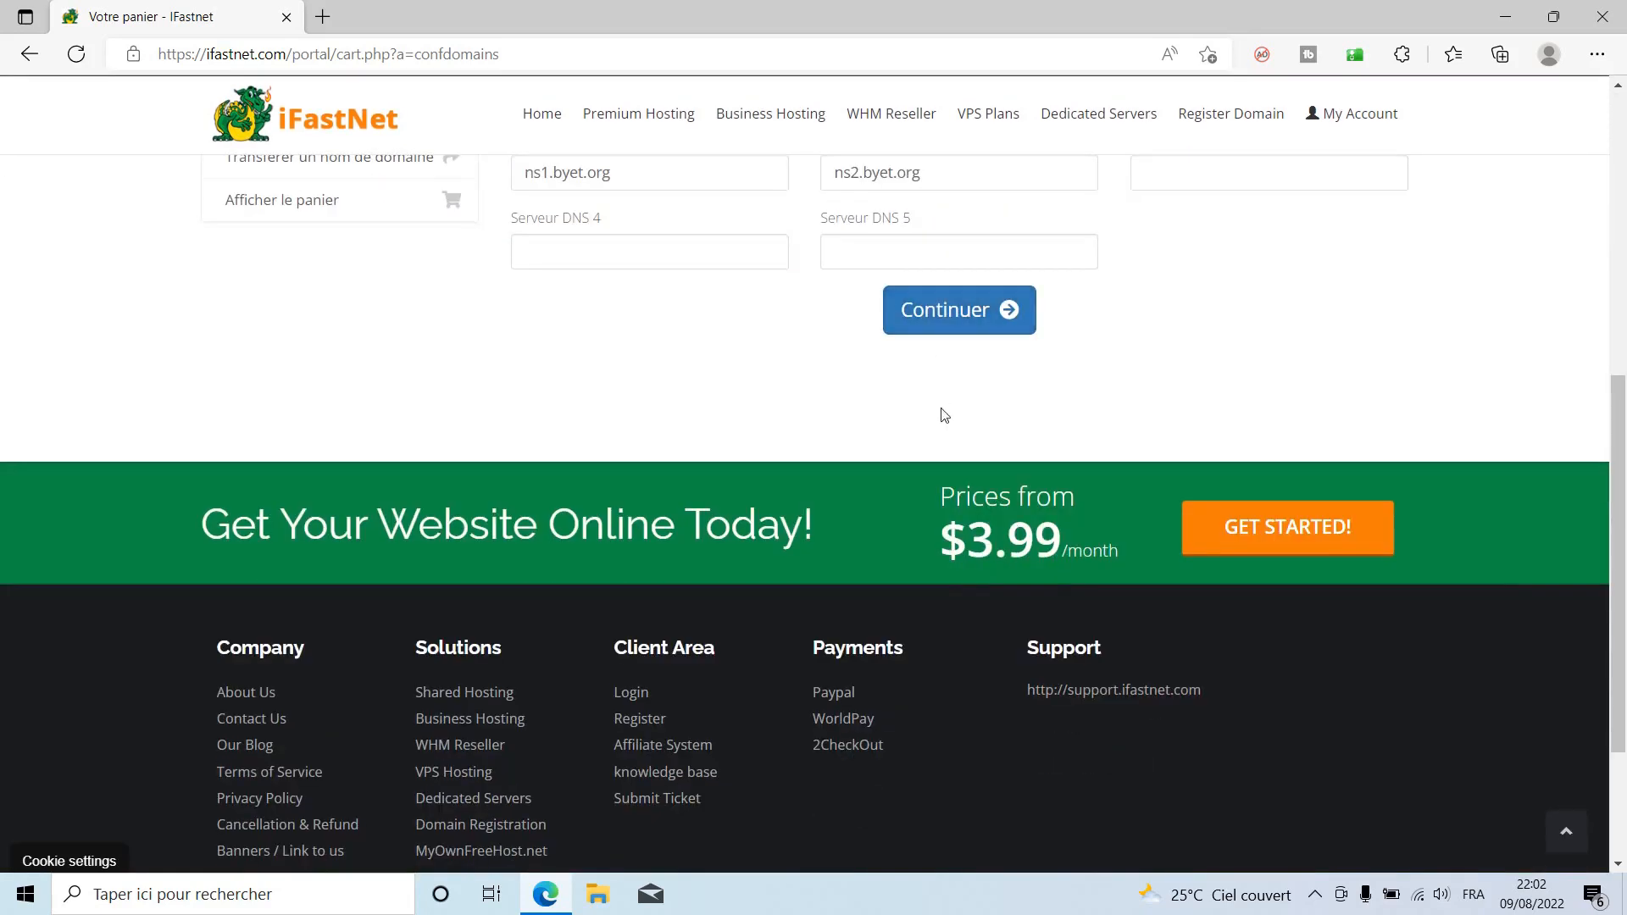
scroll(951, 480, up, 2)
click(952, 431)
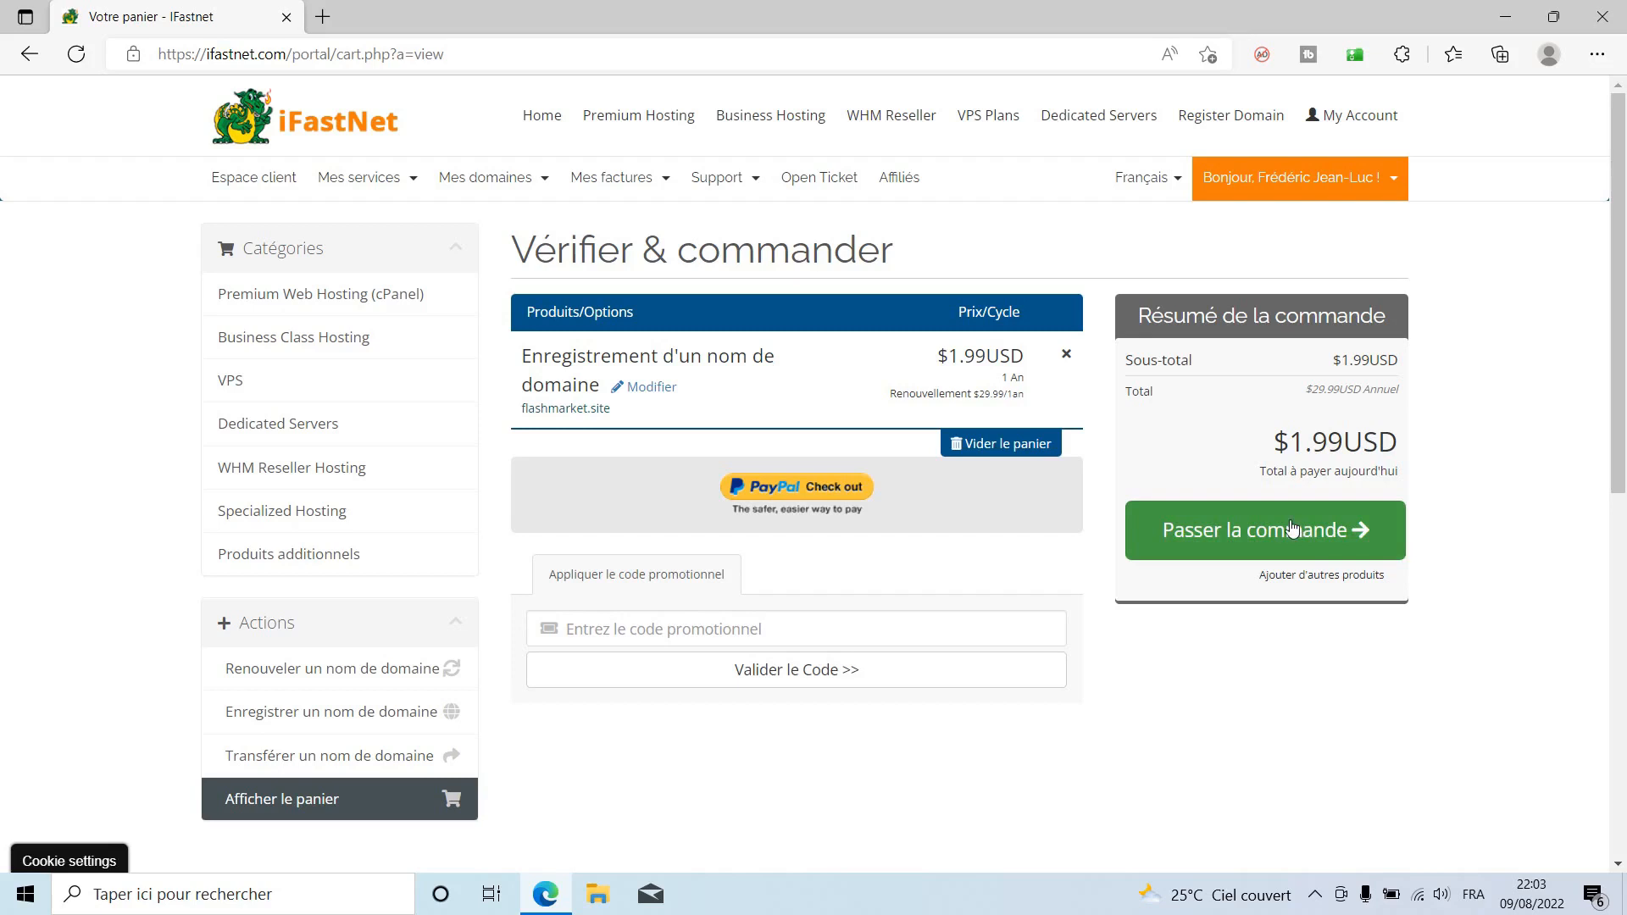
click(1266, 531)
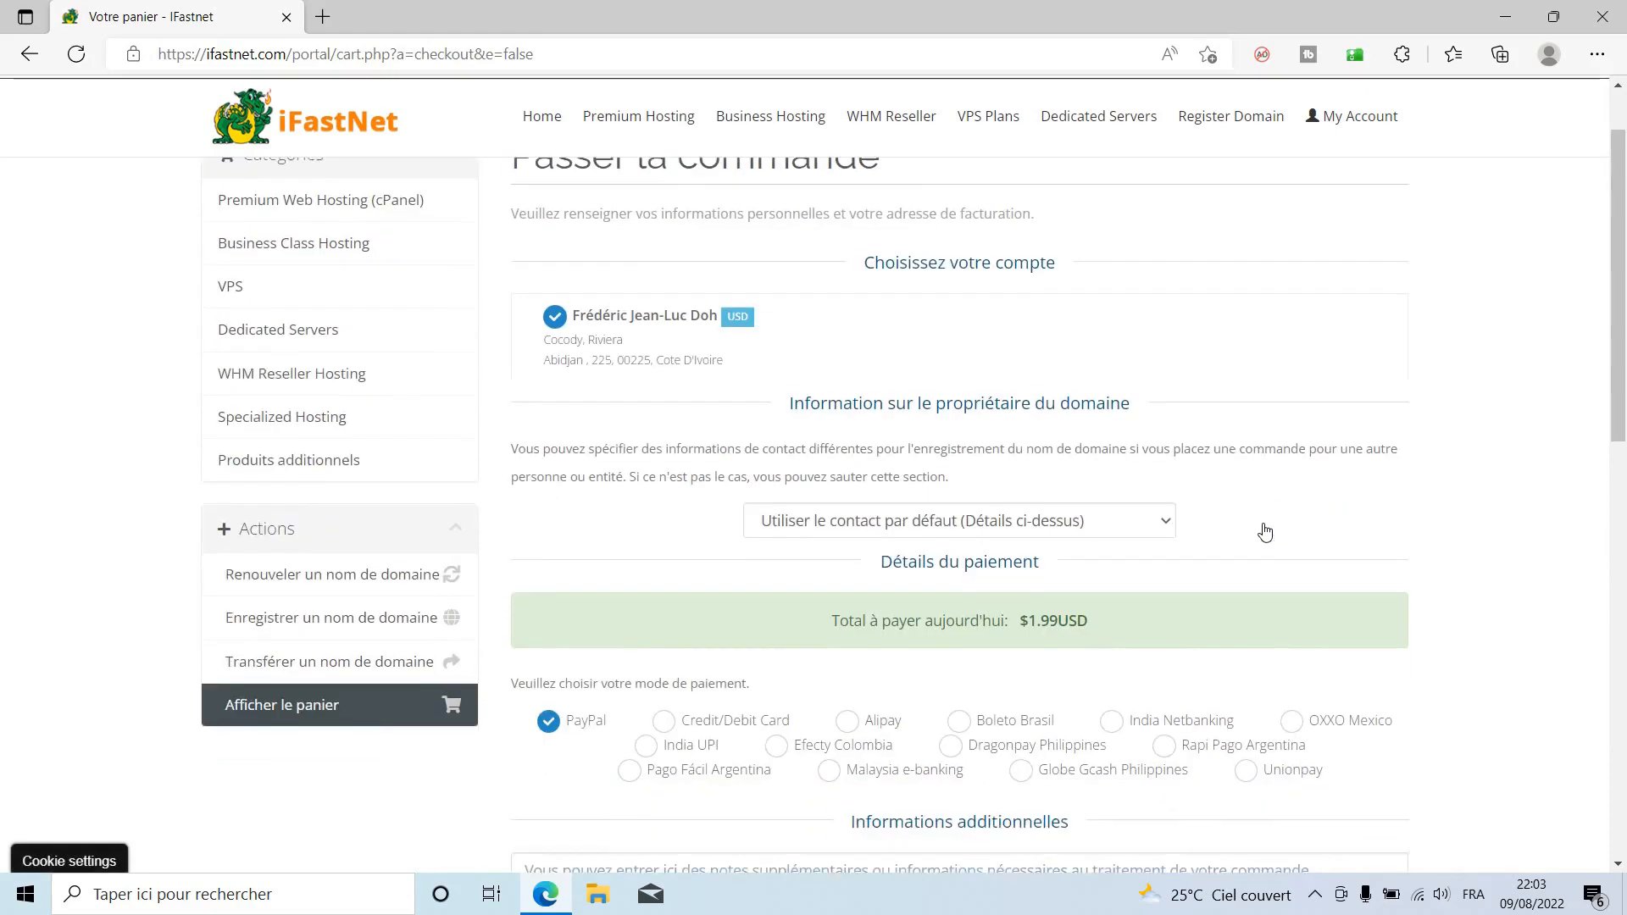
Pay by card with a different saved card, accept the terms, submit payment, and continue to the client area.
scroll(1266, 532, down, 3)
scroll(1265, 532, down, 3)
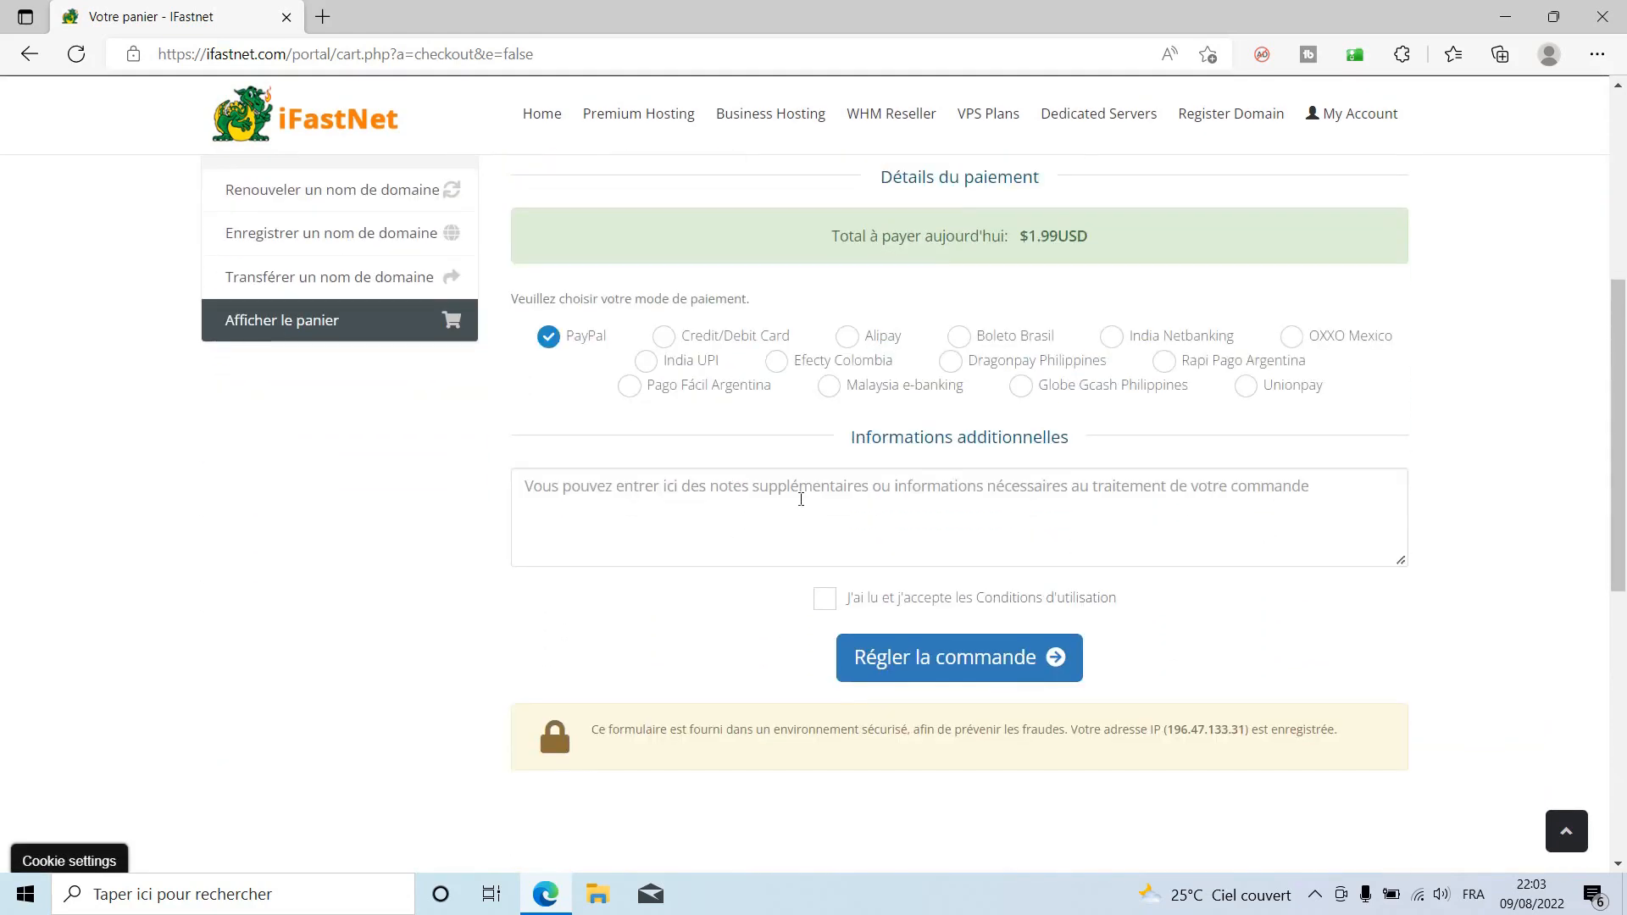
click(665, 337)
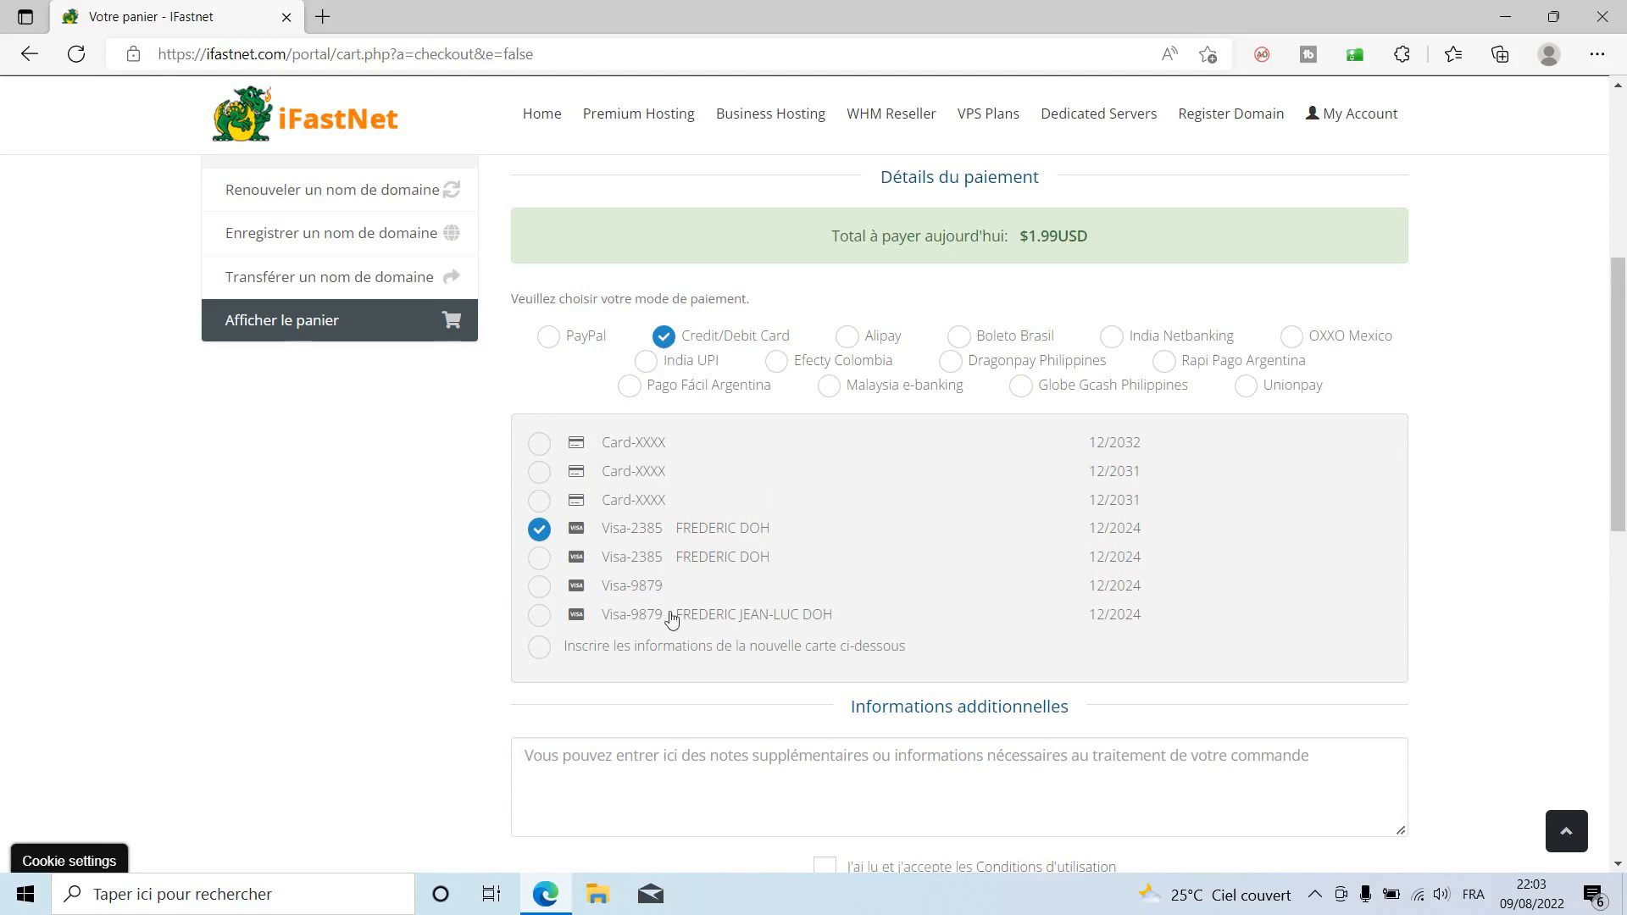
click(604, 619)
scroll(657, 621, down, 3)
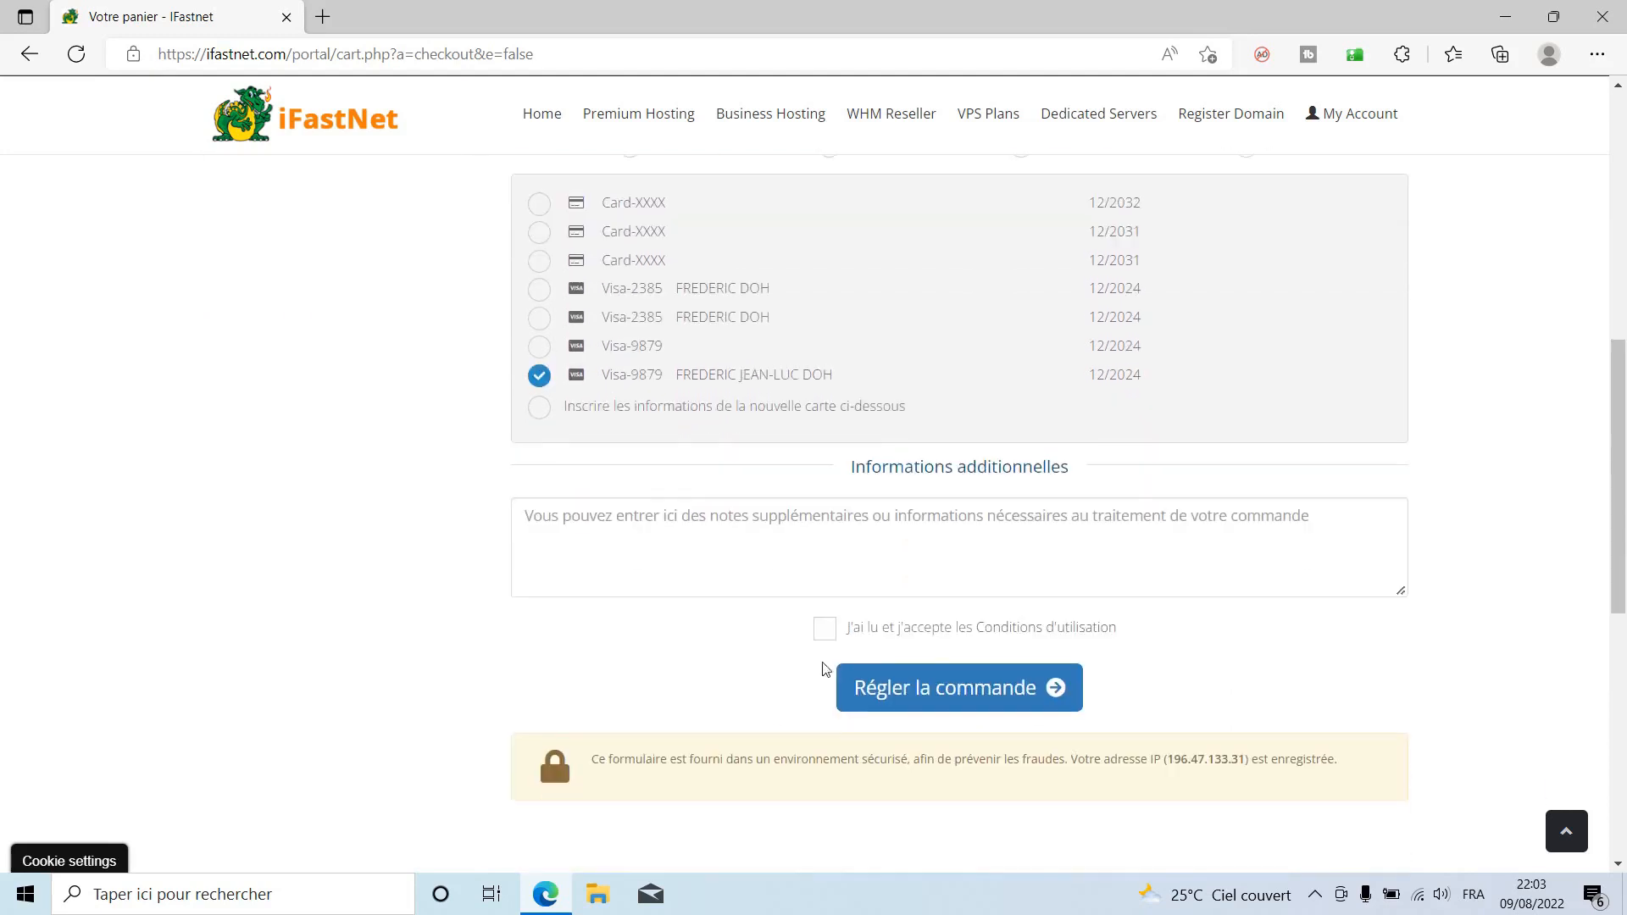
click(824, 628)
click(973, 693)
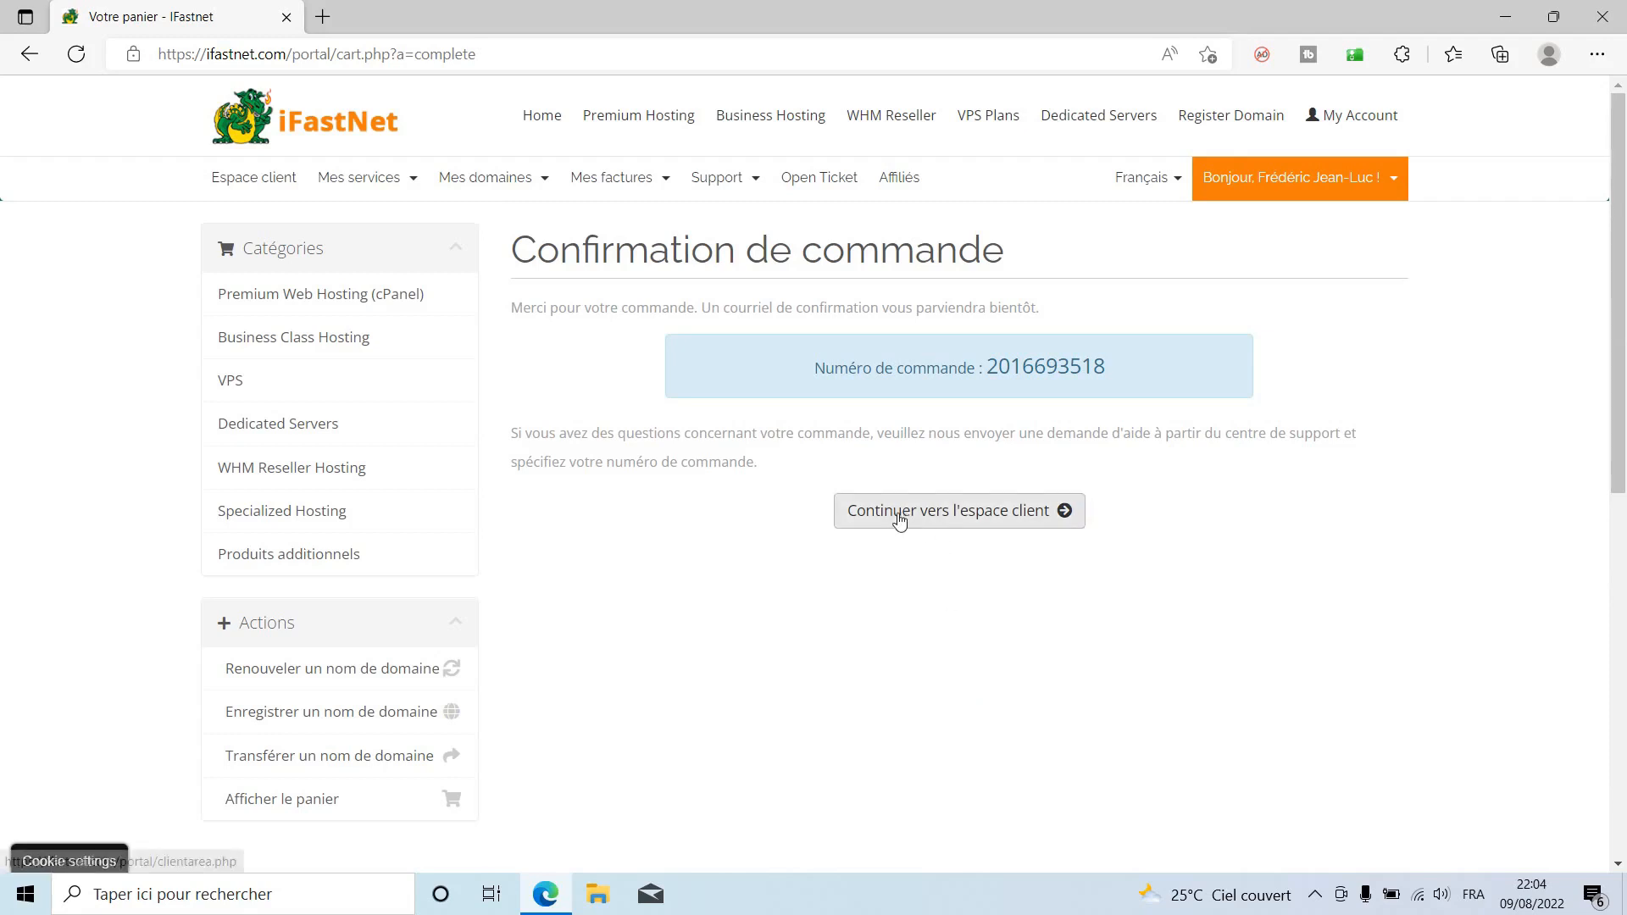
click(973, 513)
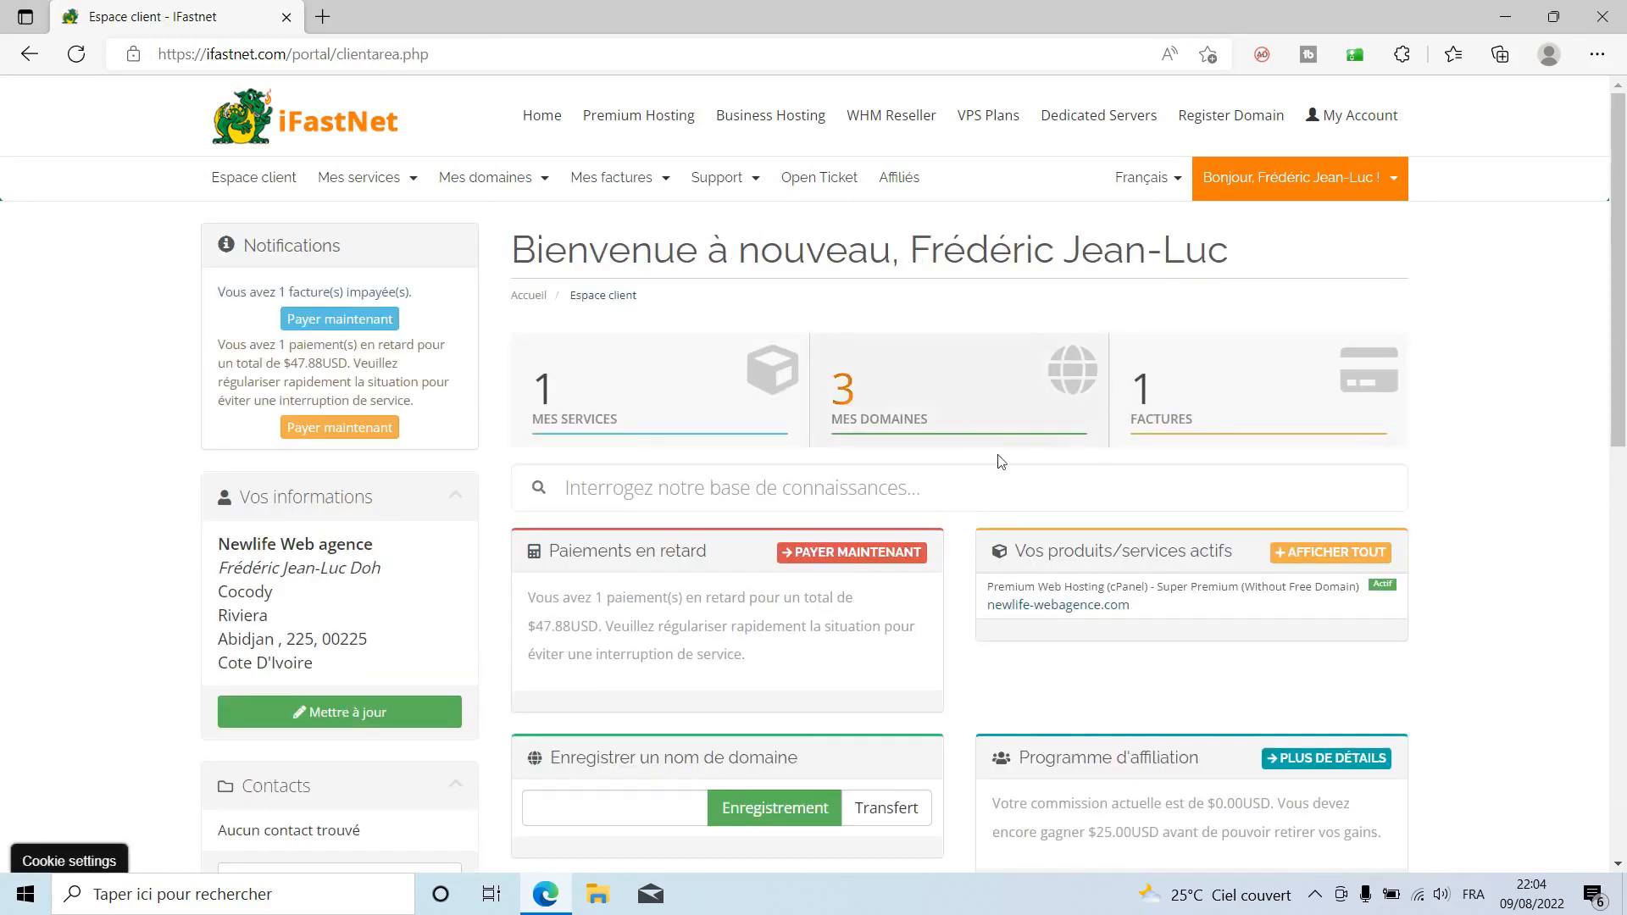
Open the MES DOMAINES list, then switch to the InstaWP browser tab.
click(929, 401)
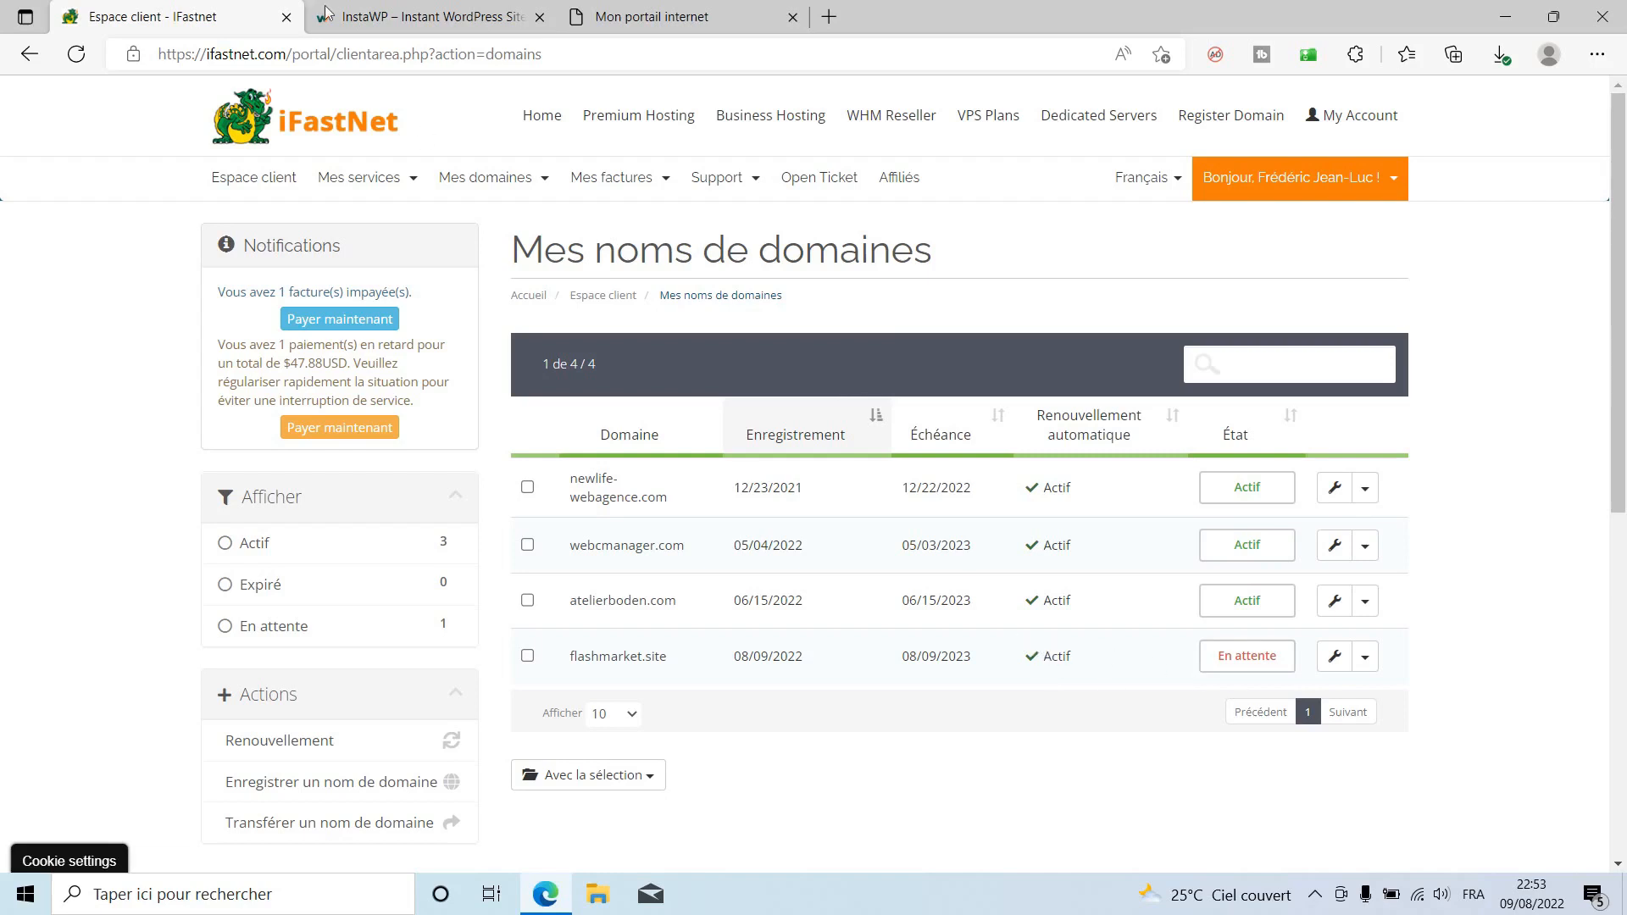
click(438, 8)
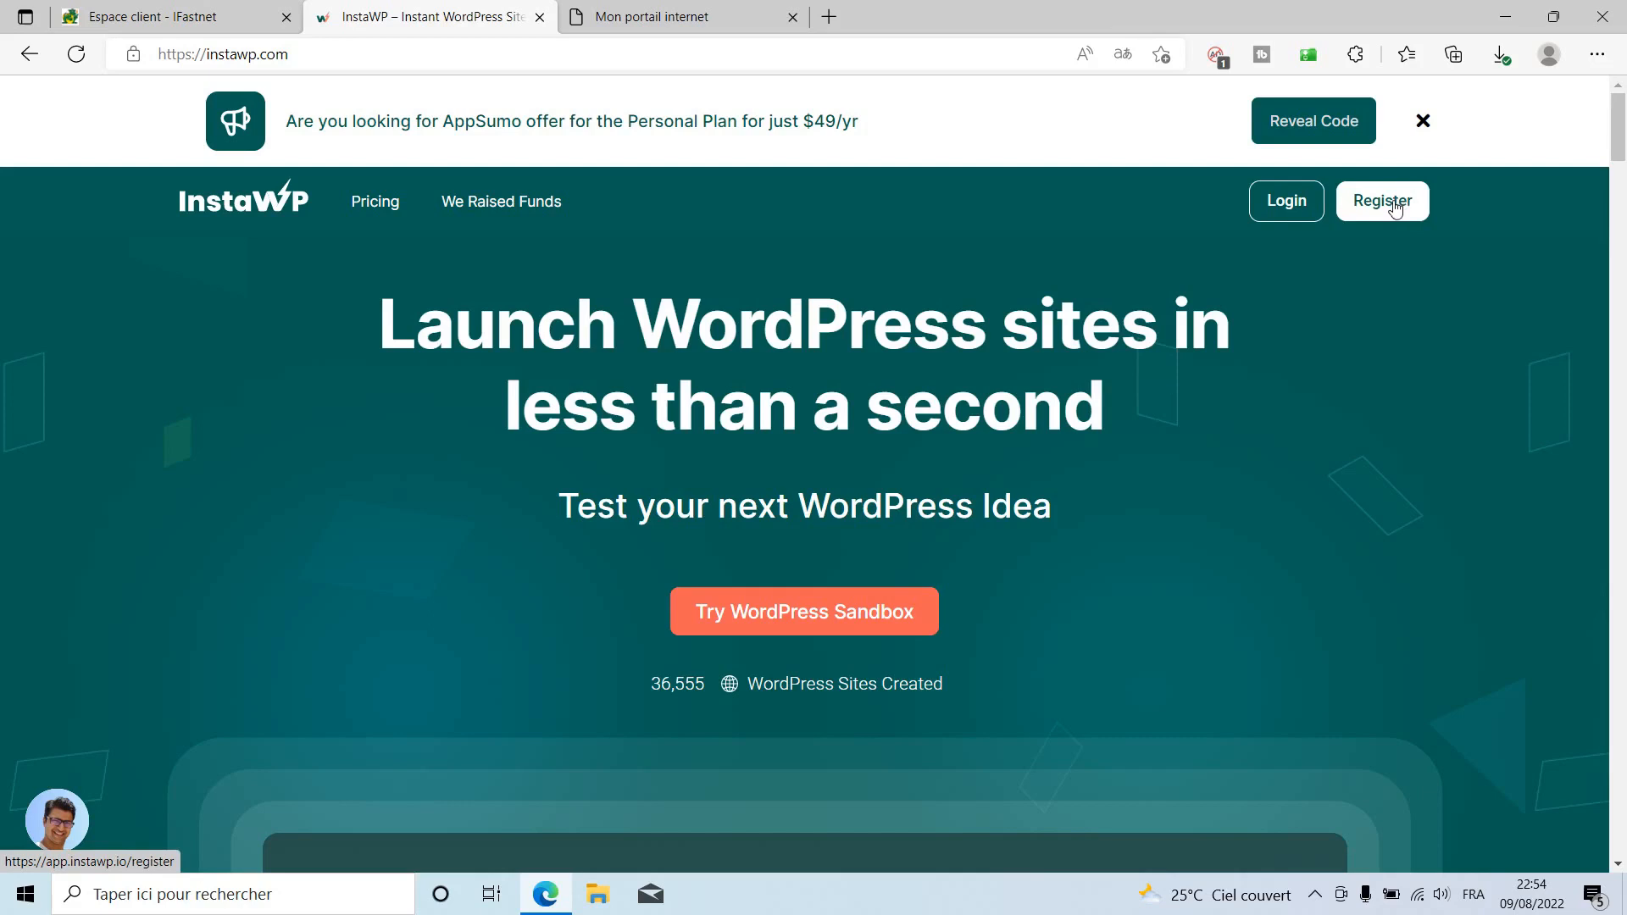
Log in to InstaWP, add a new site, and open the WordPress version list.
click(1290, 203)
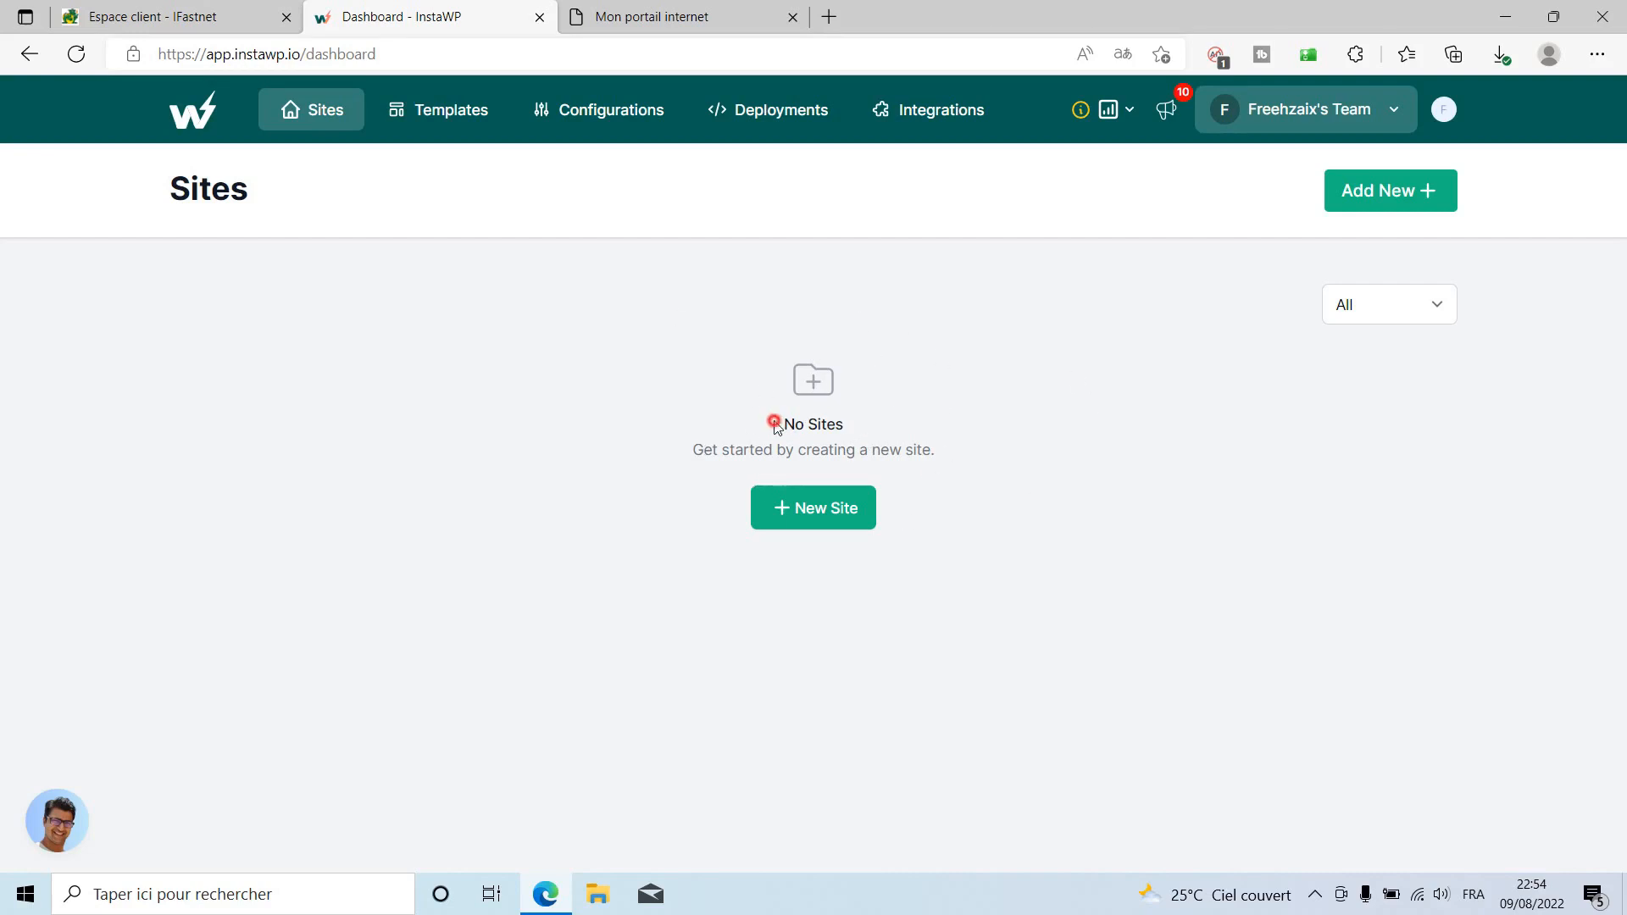
drag(774, 426, 852, 424)
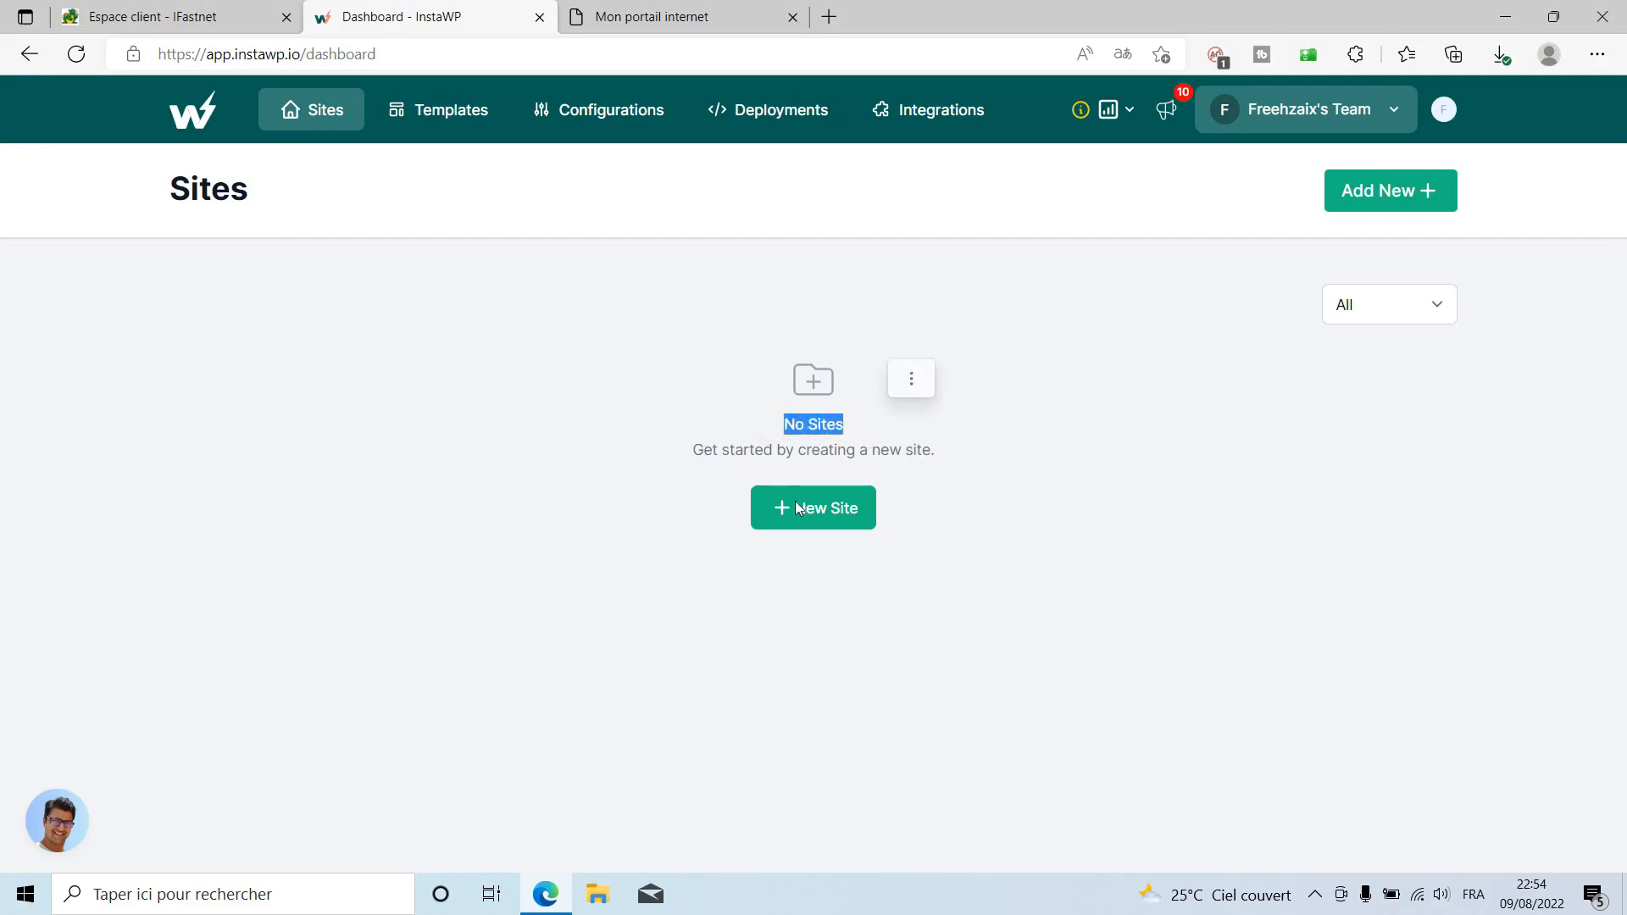
drag(985, 480, 1004, 467)
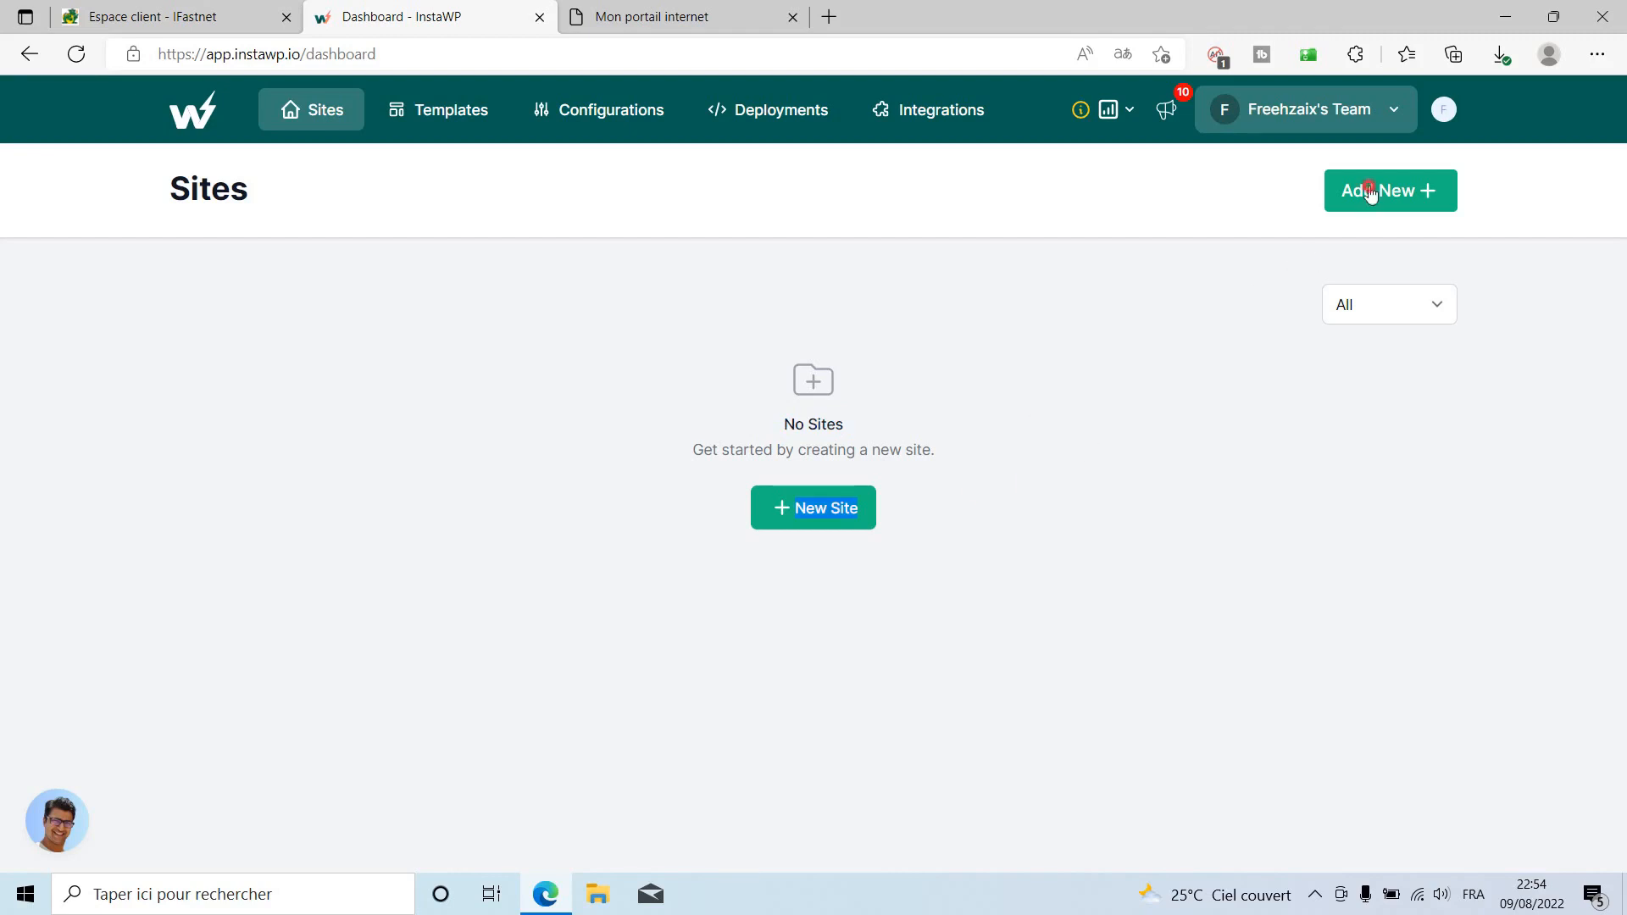
click(1370, 192)
click(822, 349)
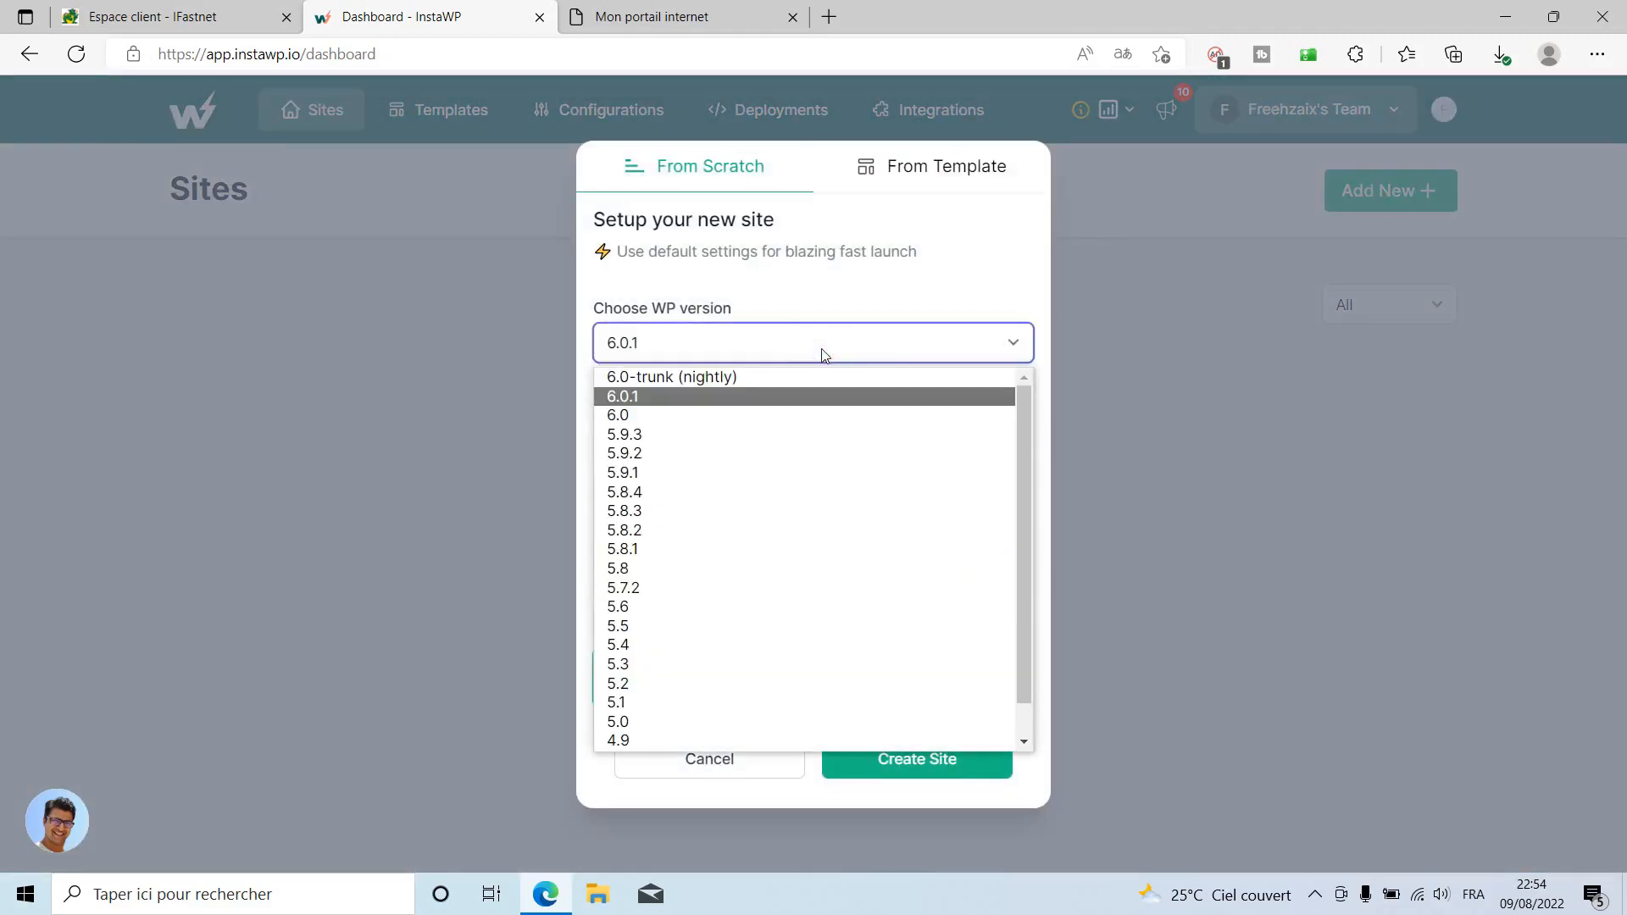
Keep WordPress 6.0.1, PHP 7.4 and the default configuration for the new site.
click(625, 399)
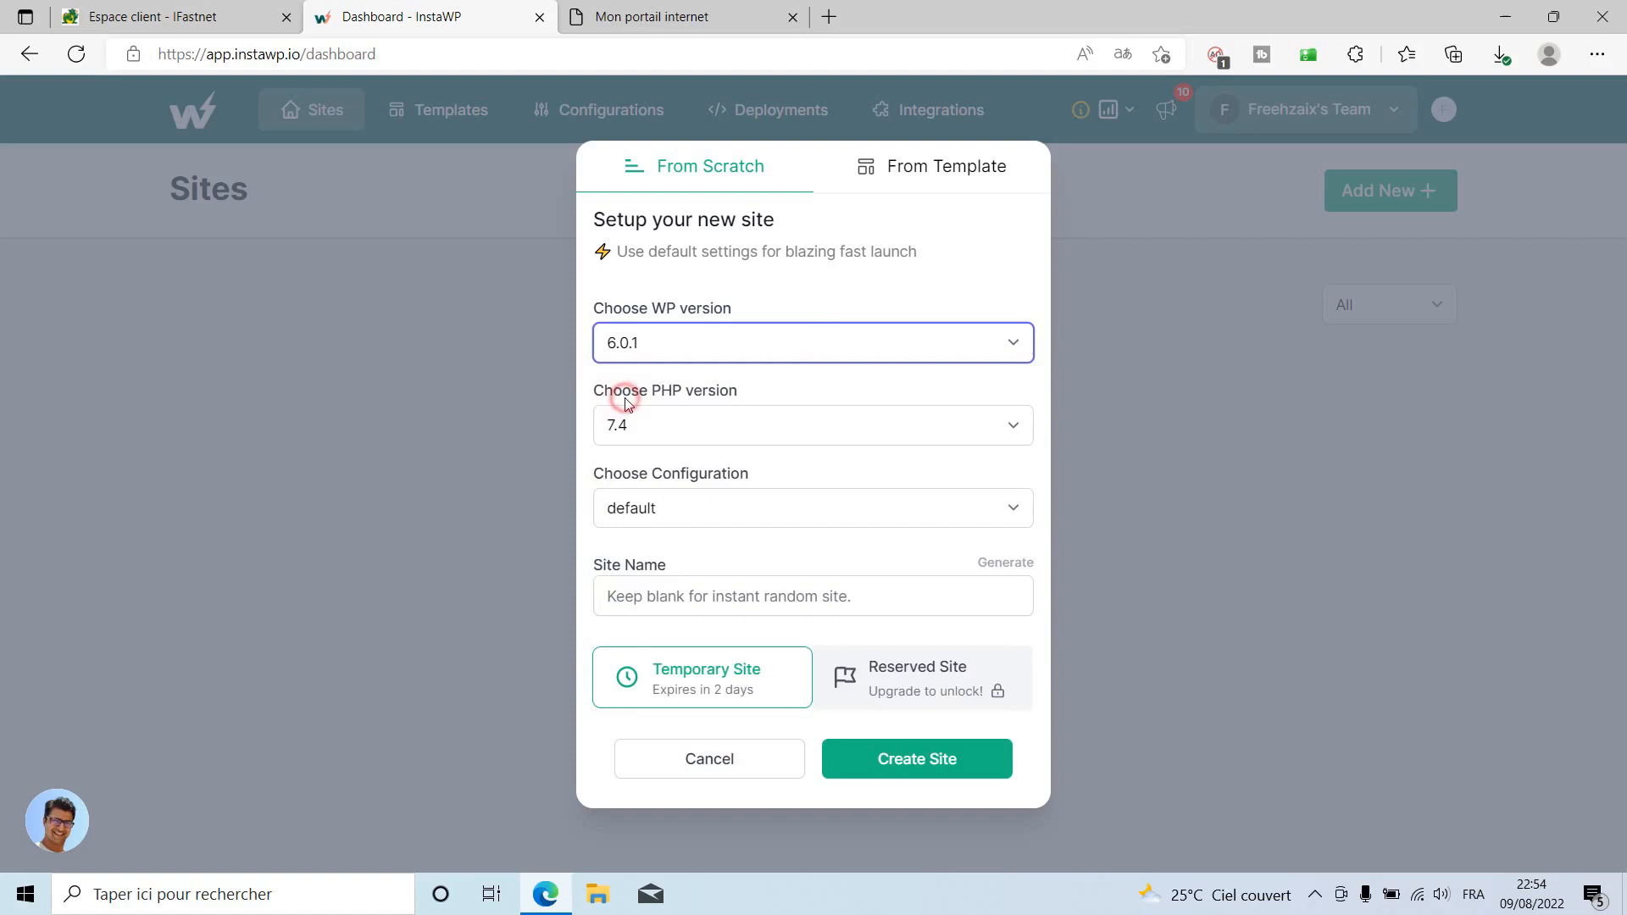
click(651, 429)
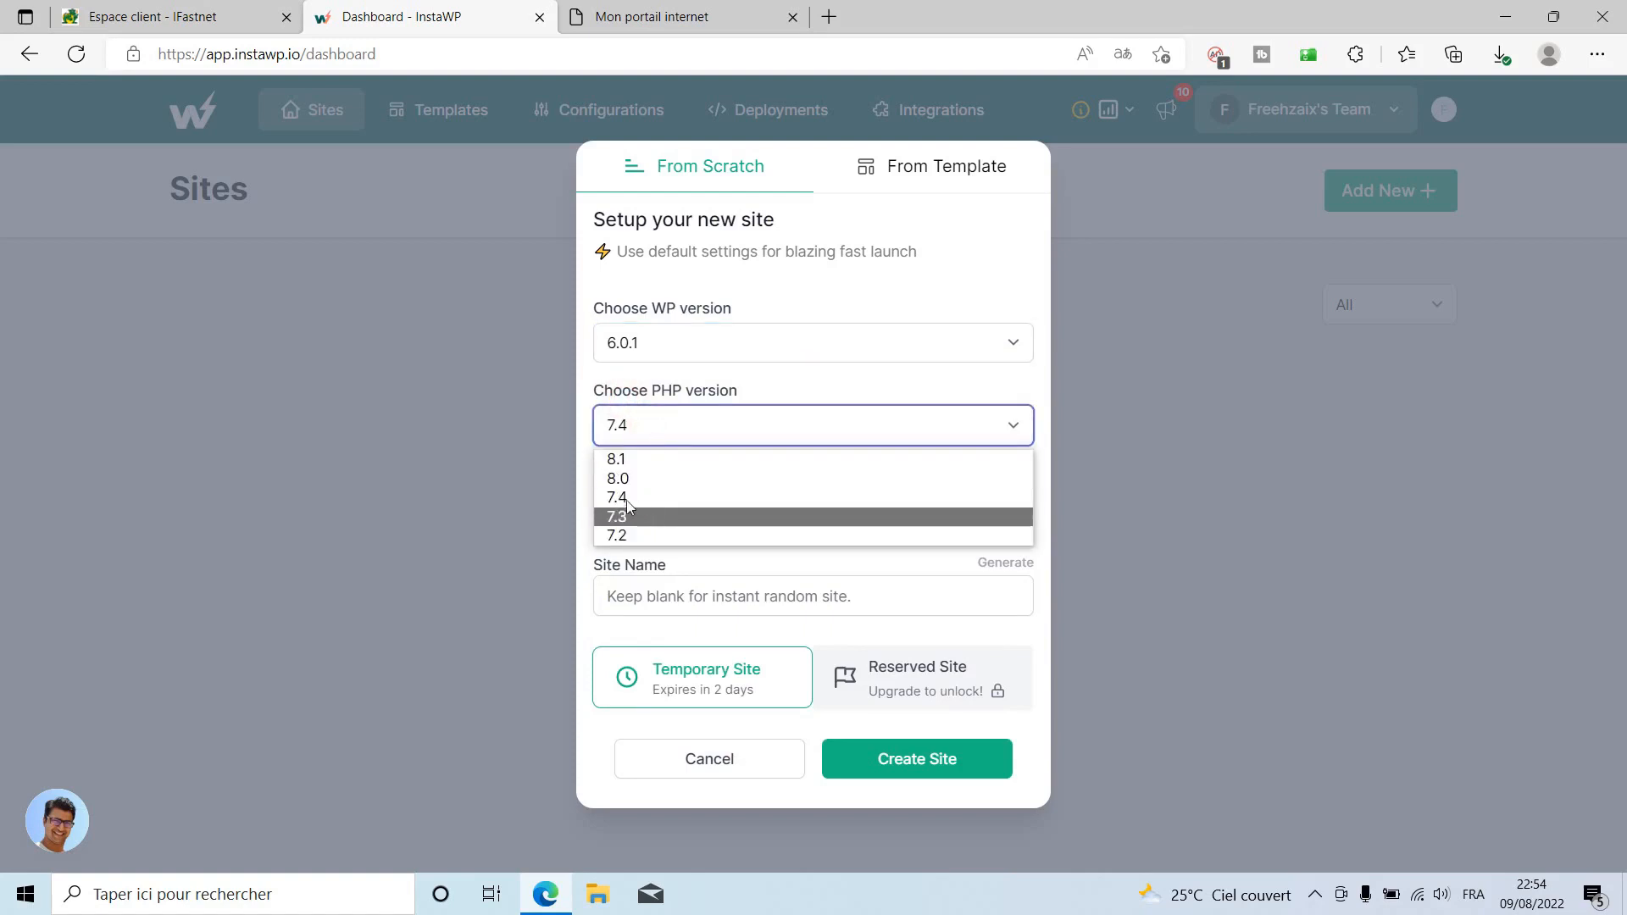
click(678, 498)
click(749, 506)
click(747, 506)
Name the site flashmarket, create it, and open its WordPress admin.
click(735, 588)
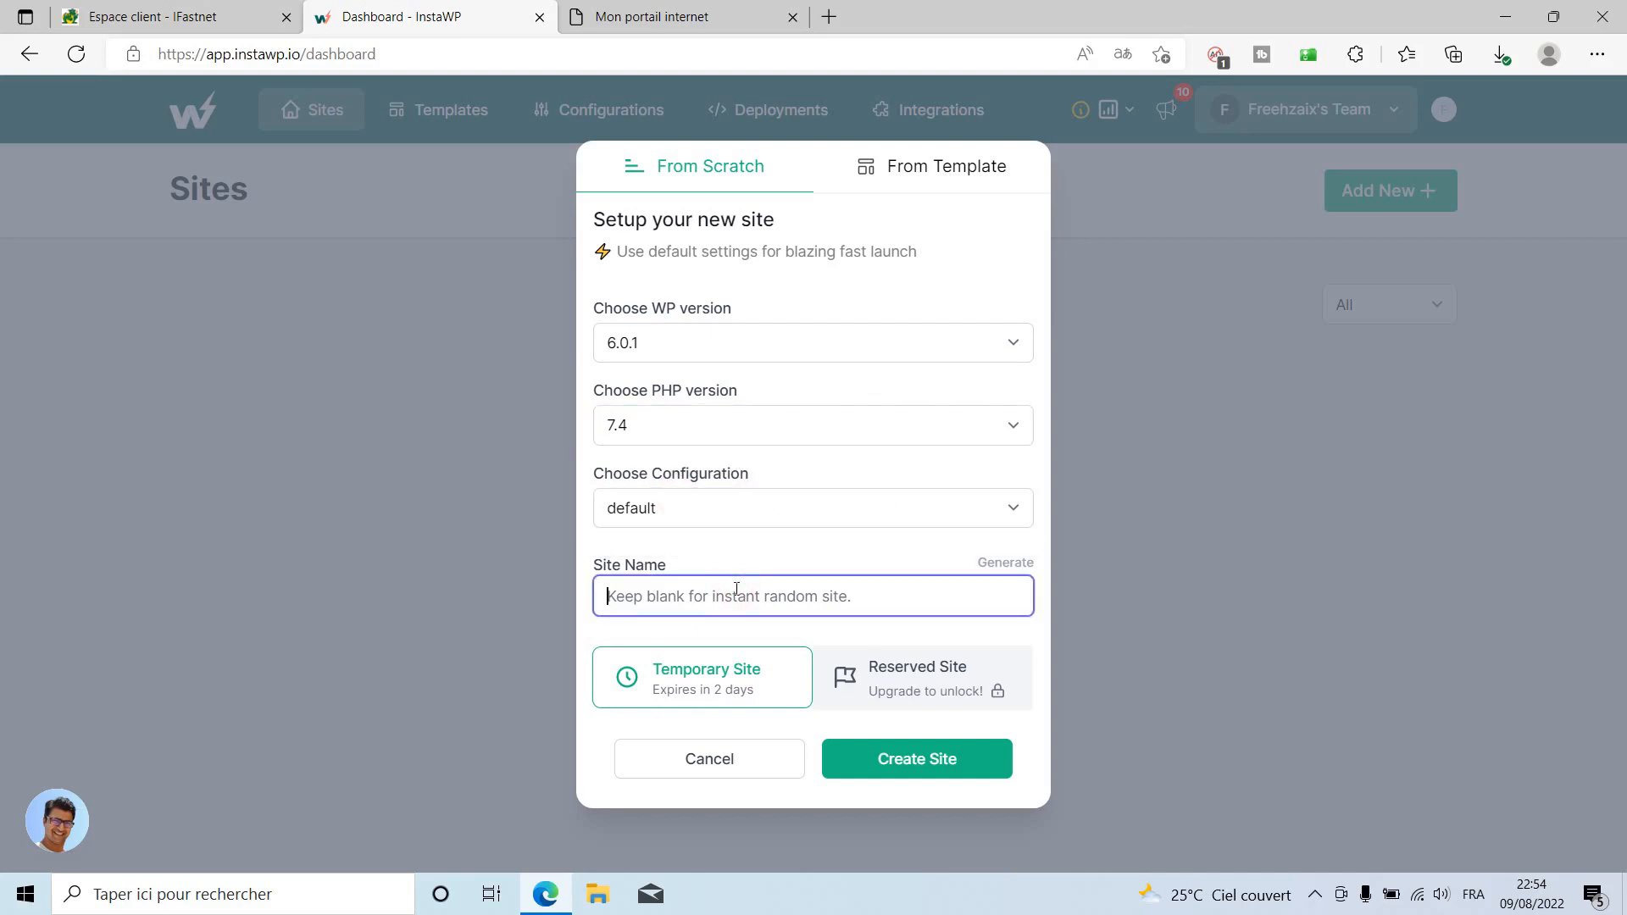
text(f)
key(BackSpace)
text(Fl)
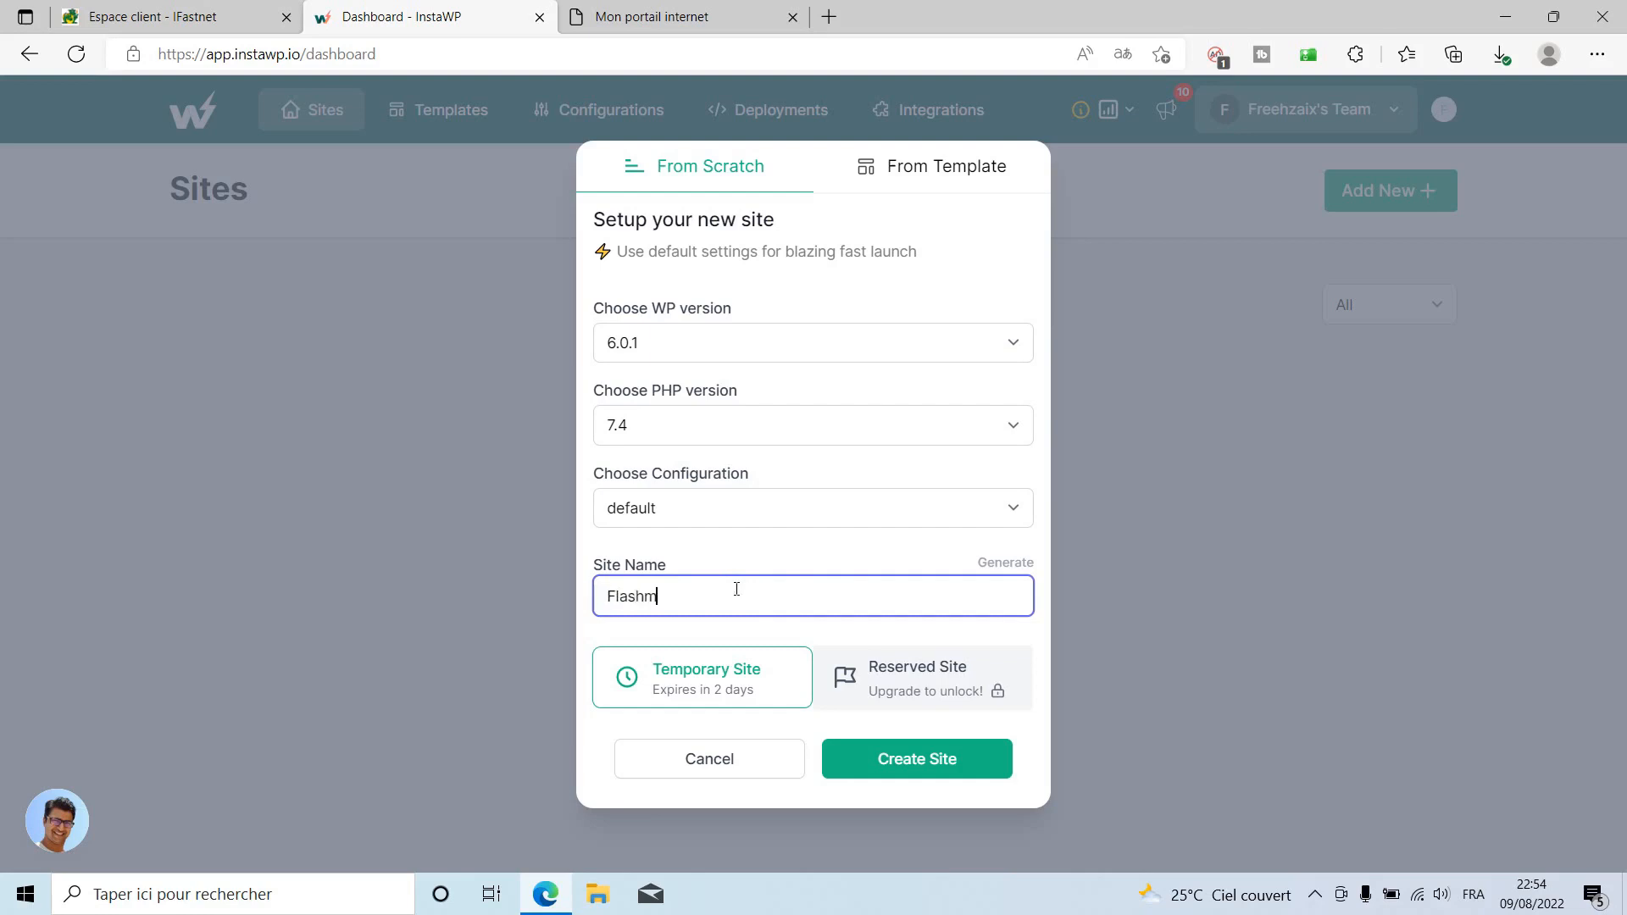
text(ashMarket)
click(911, 765)
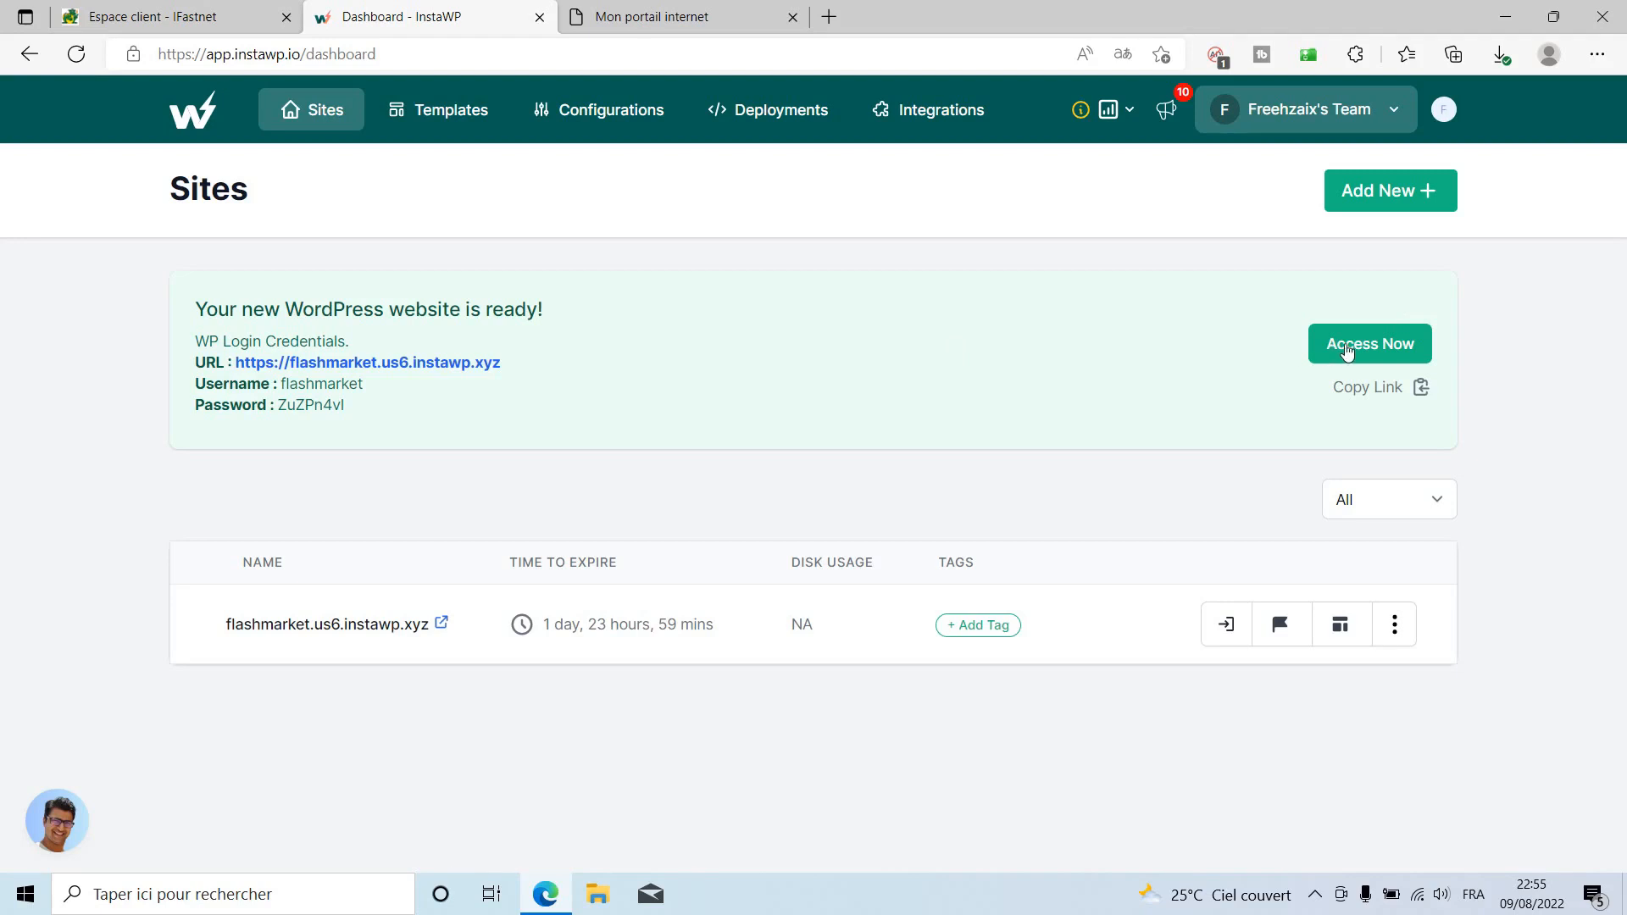
click(1352, 348)
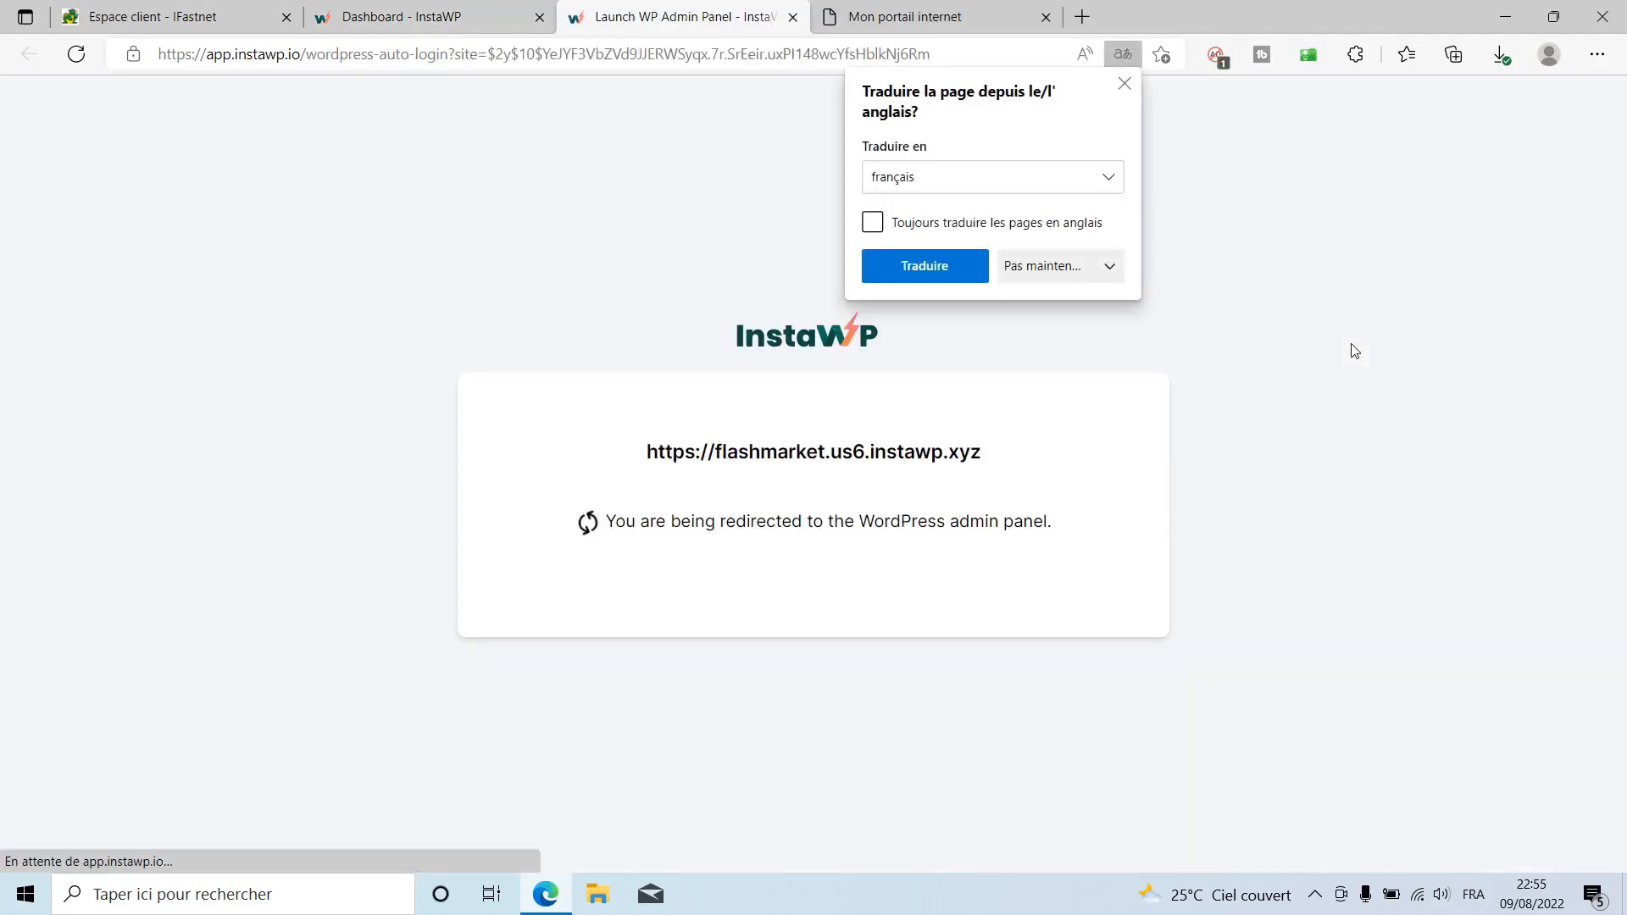
Choose never to translate this site, then refresh the iFastNet domain list.
click(1093, 265)
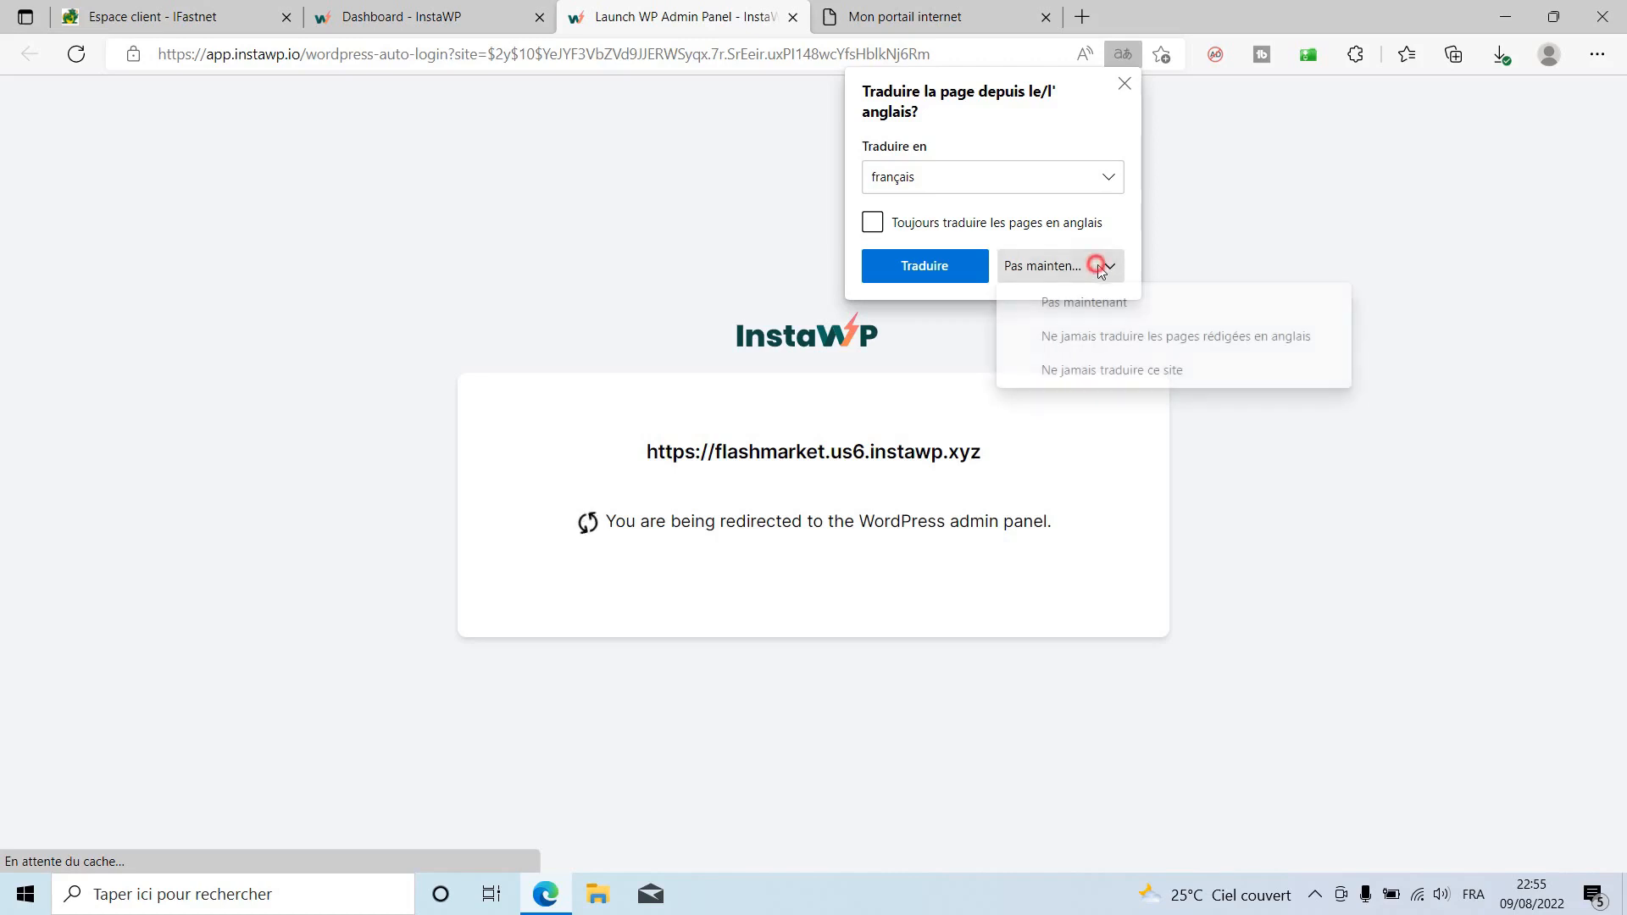
click(1110, 369)
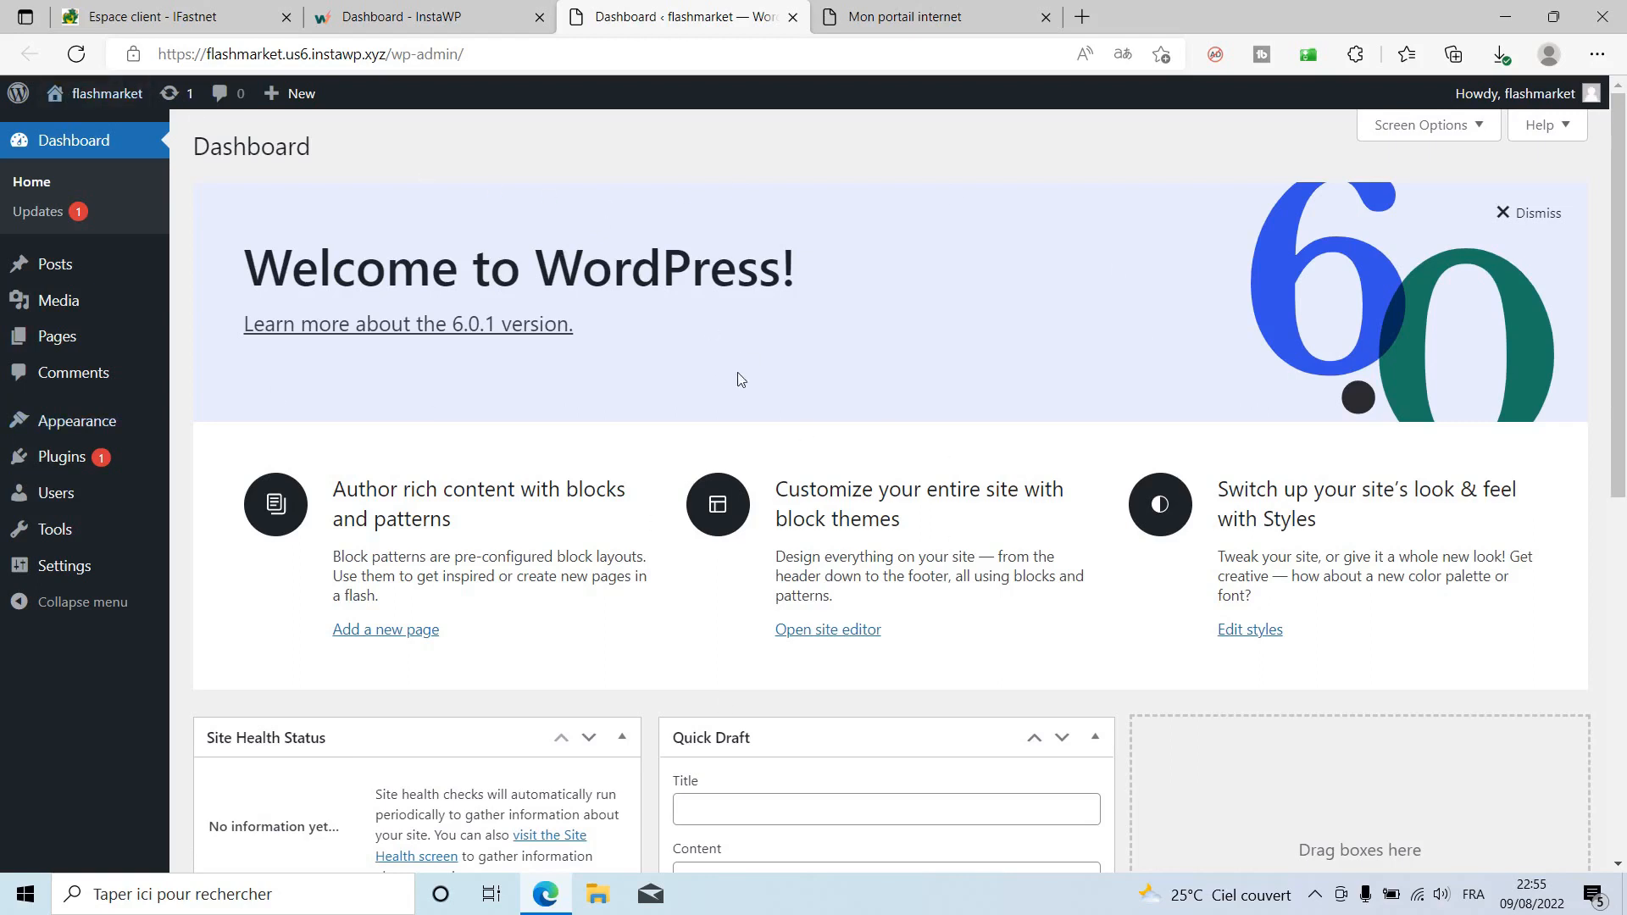
click(153, 7)
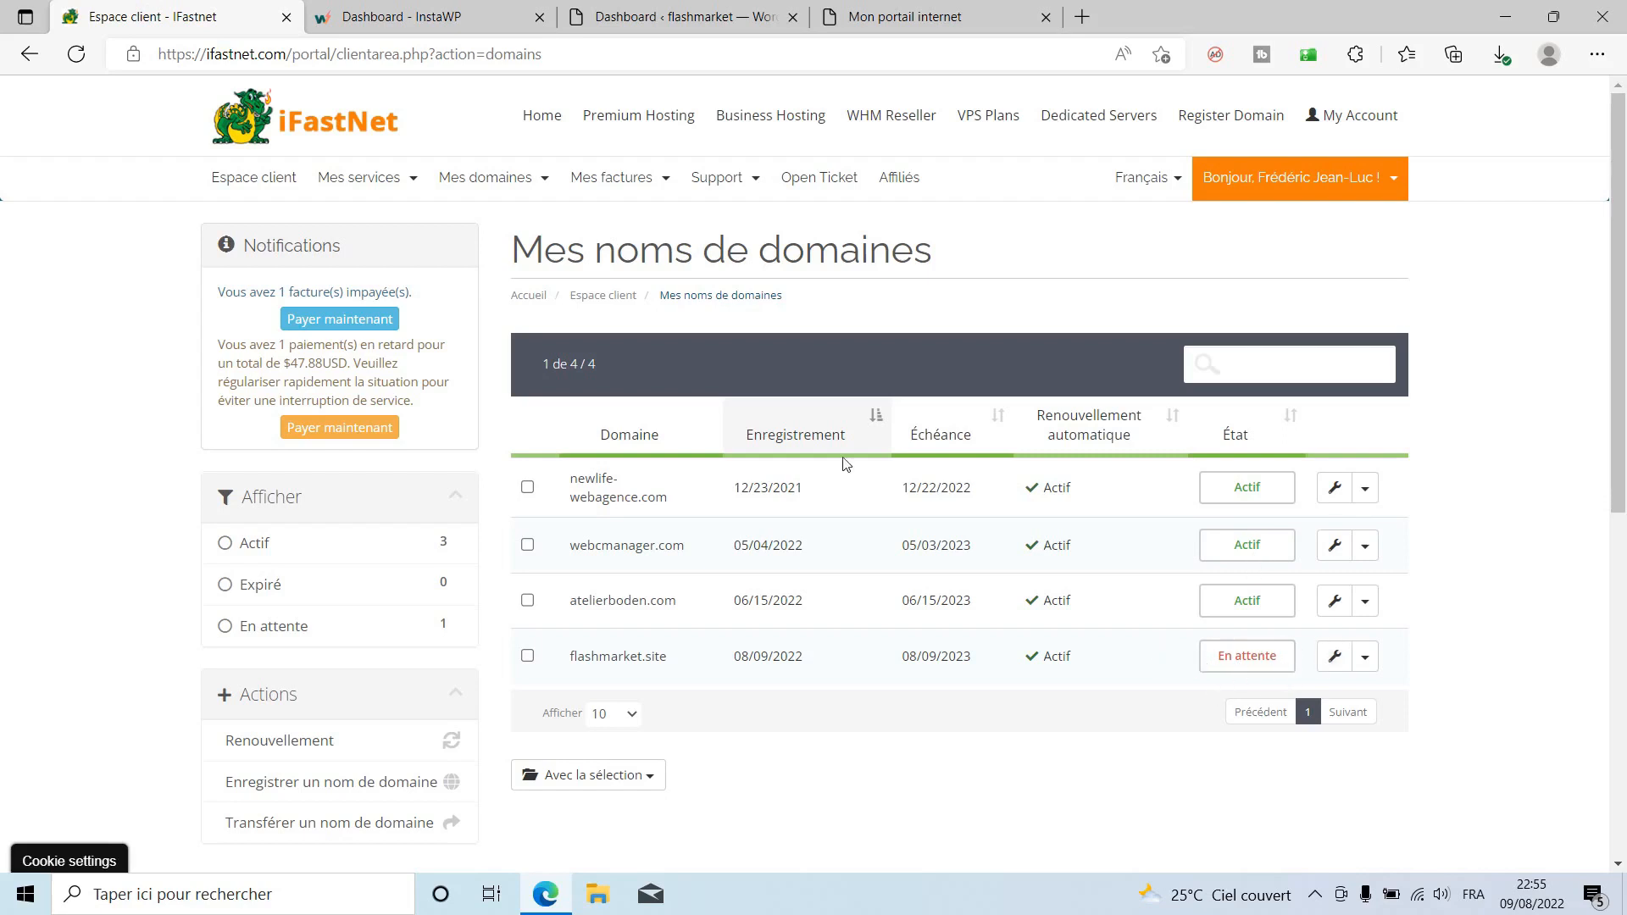
click(77, 53)
Check the new site on InstaWP and return to the WordPress dashboard.
click(616, 8)
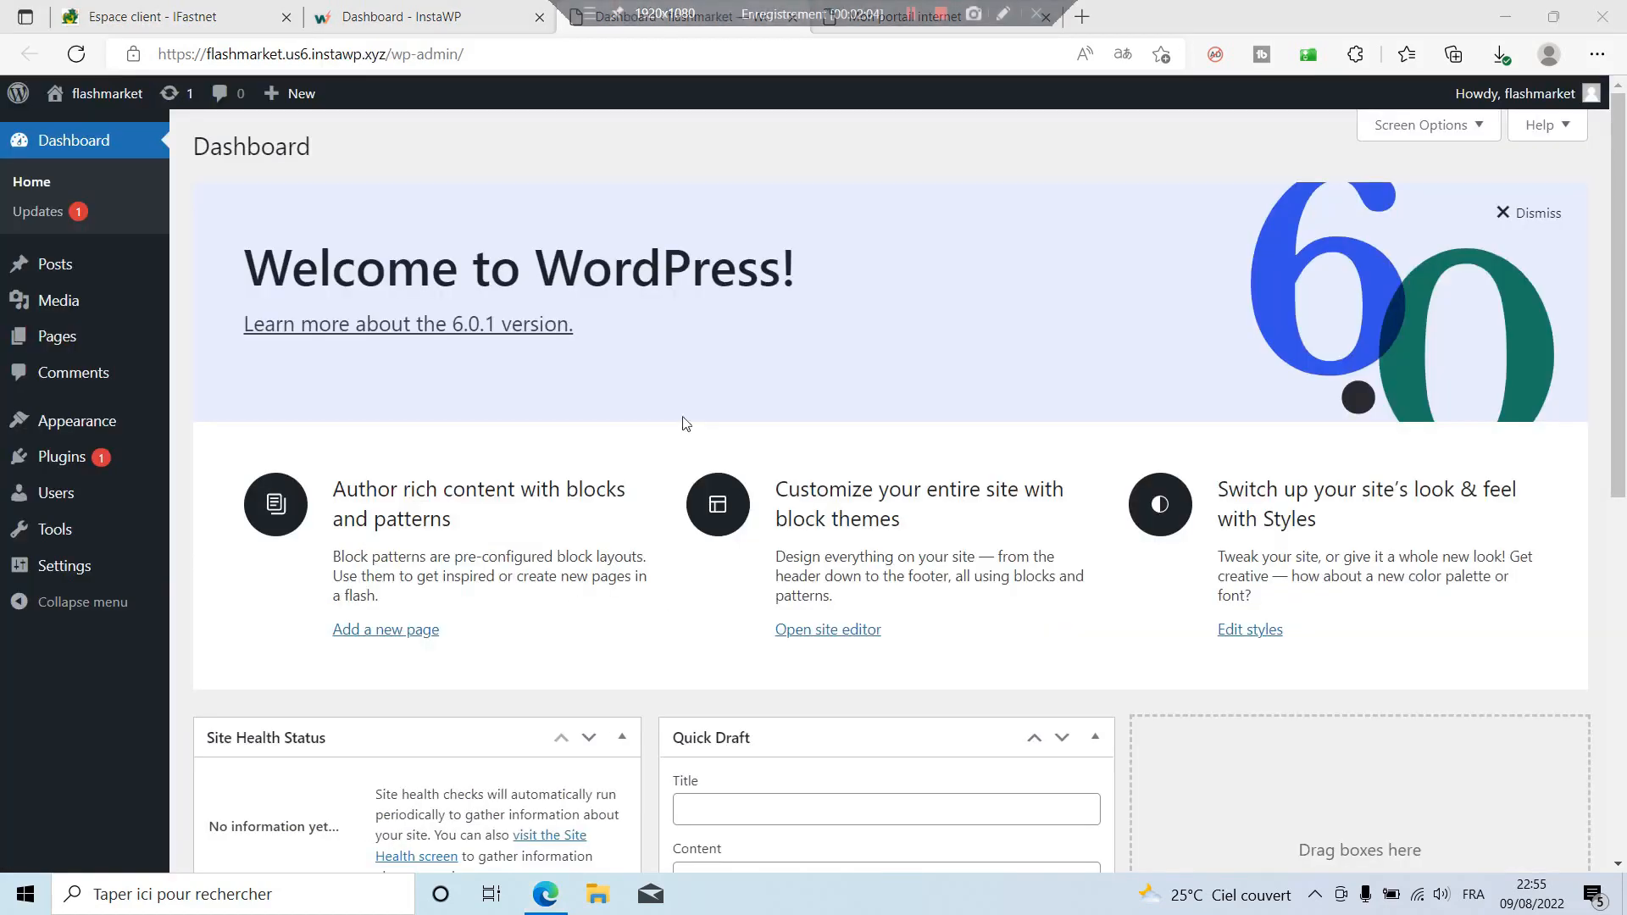
click(386, 16)
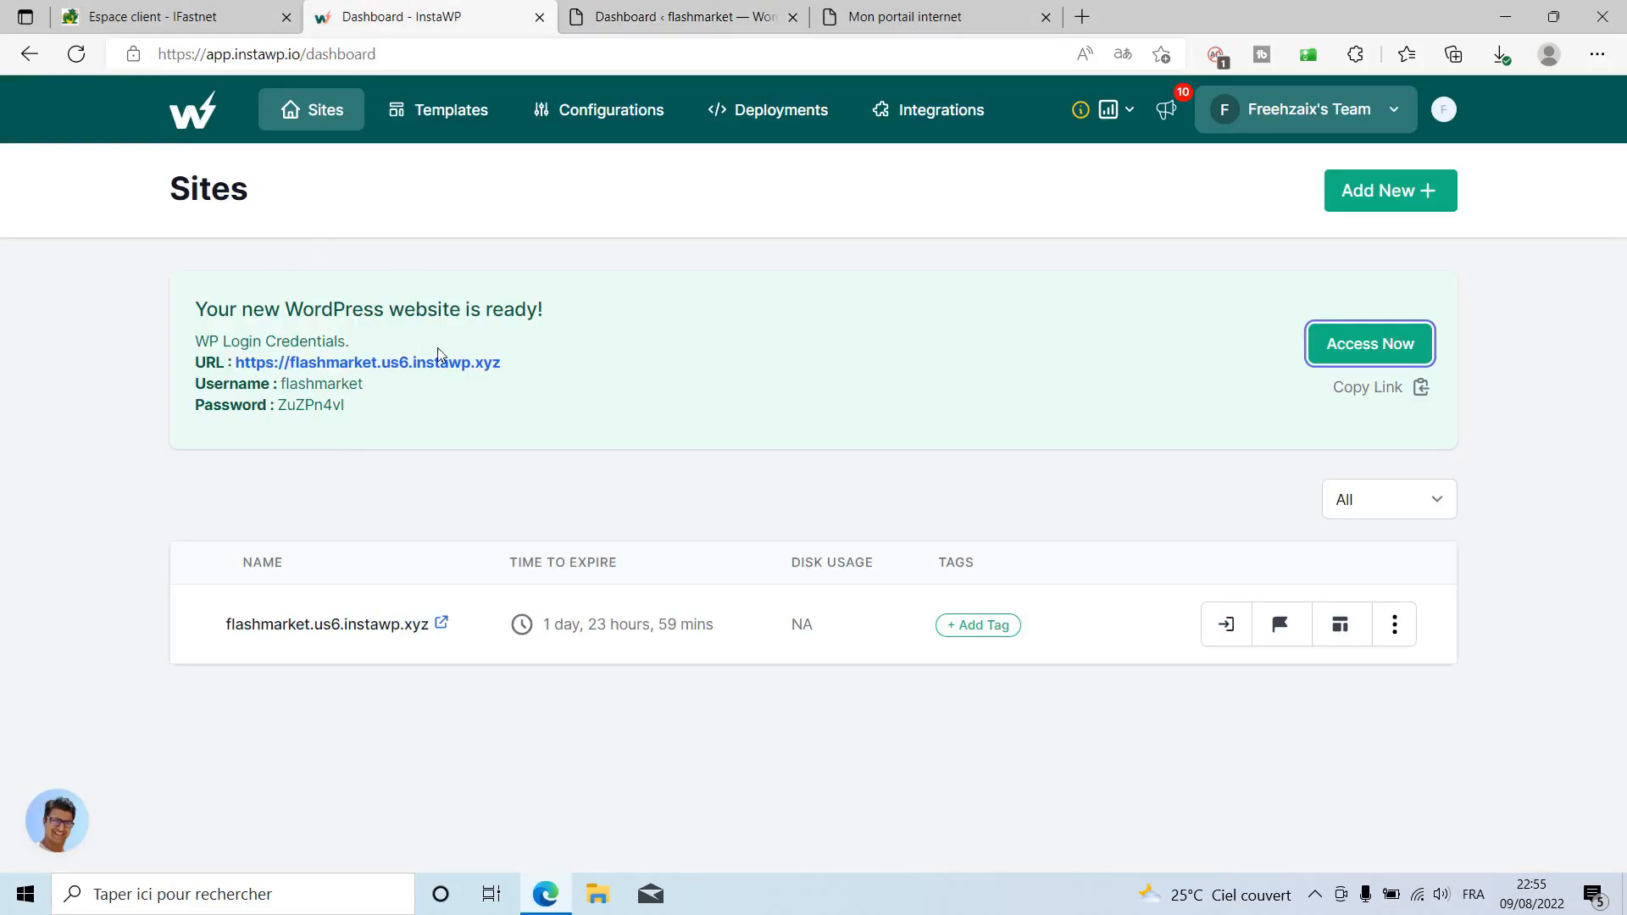
click(661, 17)
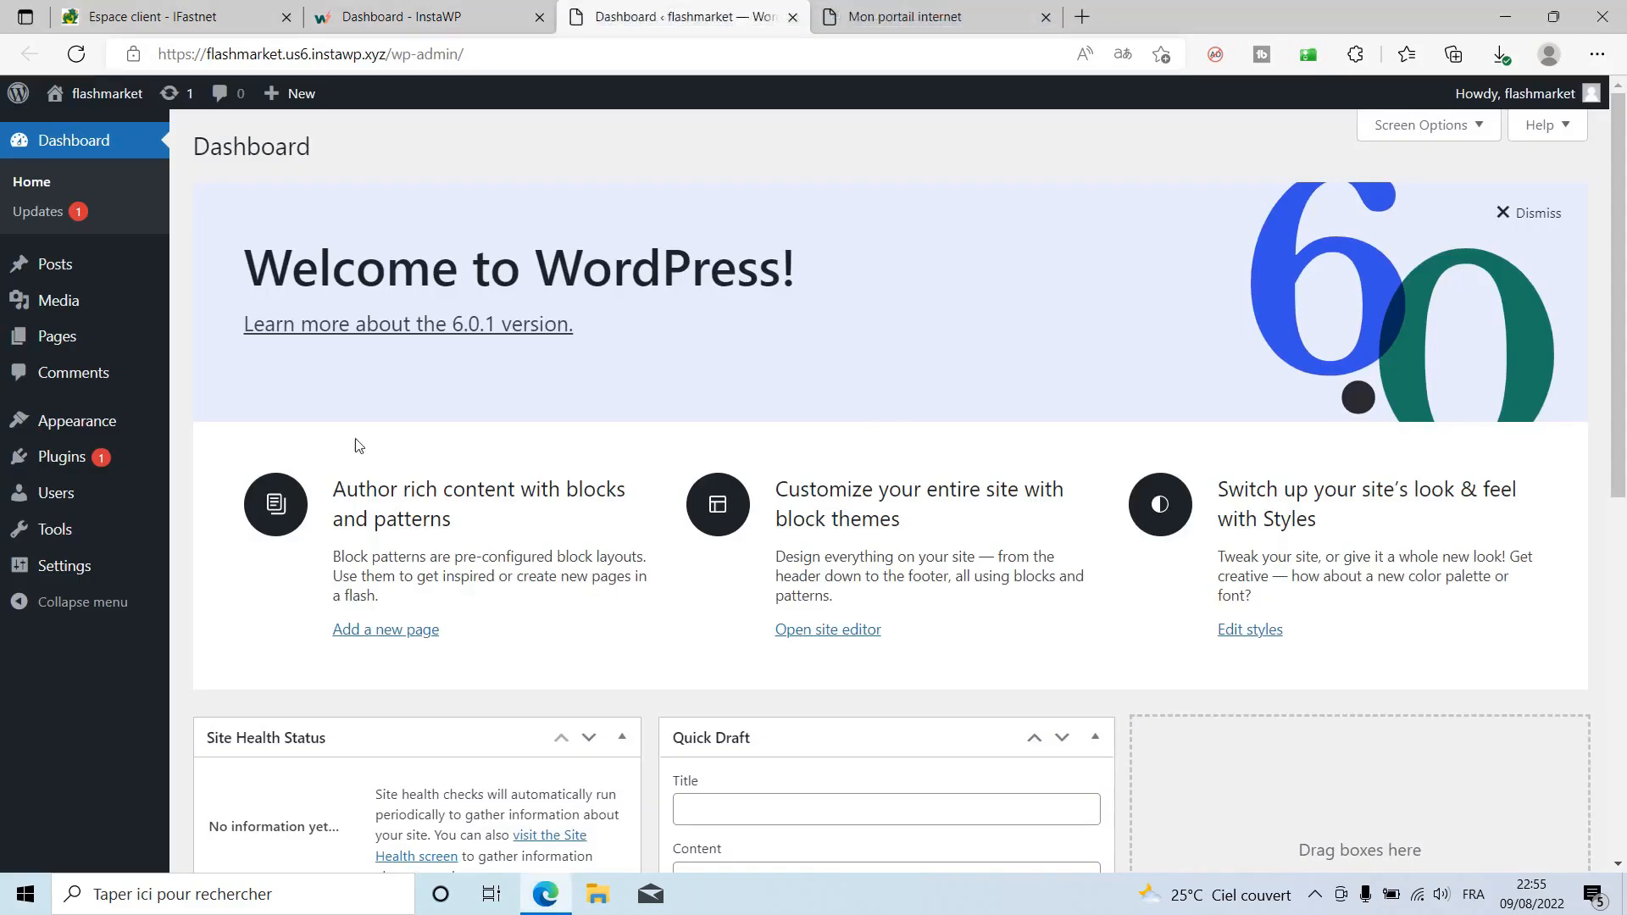
mouse_move(64, 571)
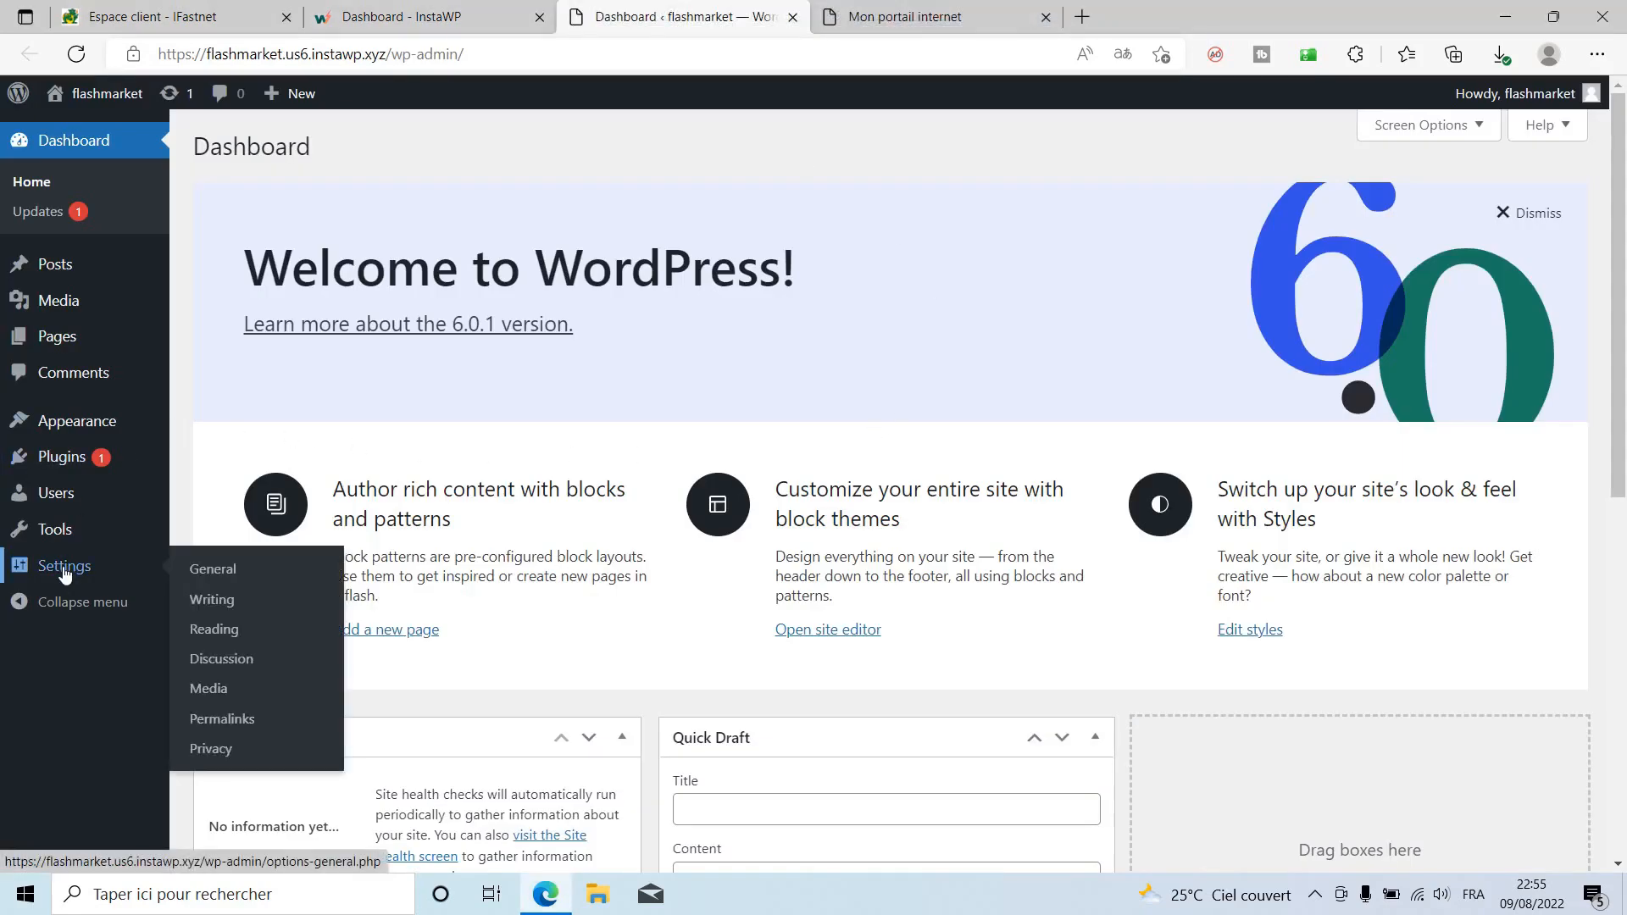
In Settings > General, choose Français as the Site Language and save the changes.
click(221, 573)
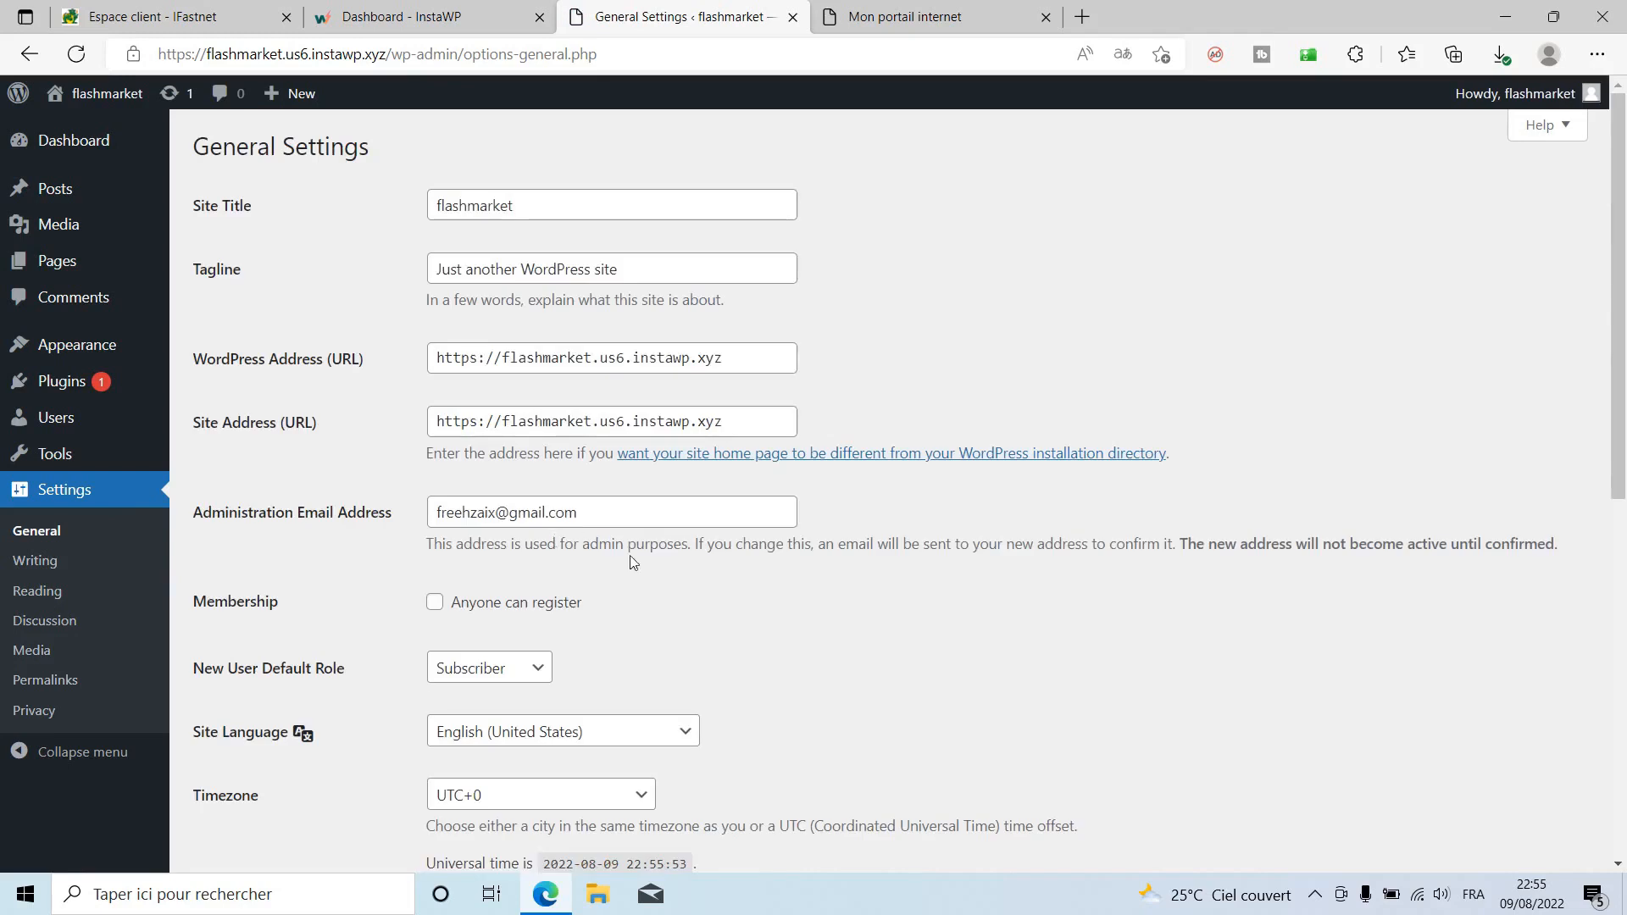
scroll(769, 669, down, 3)
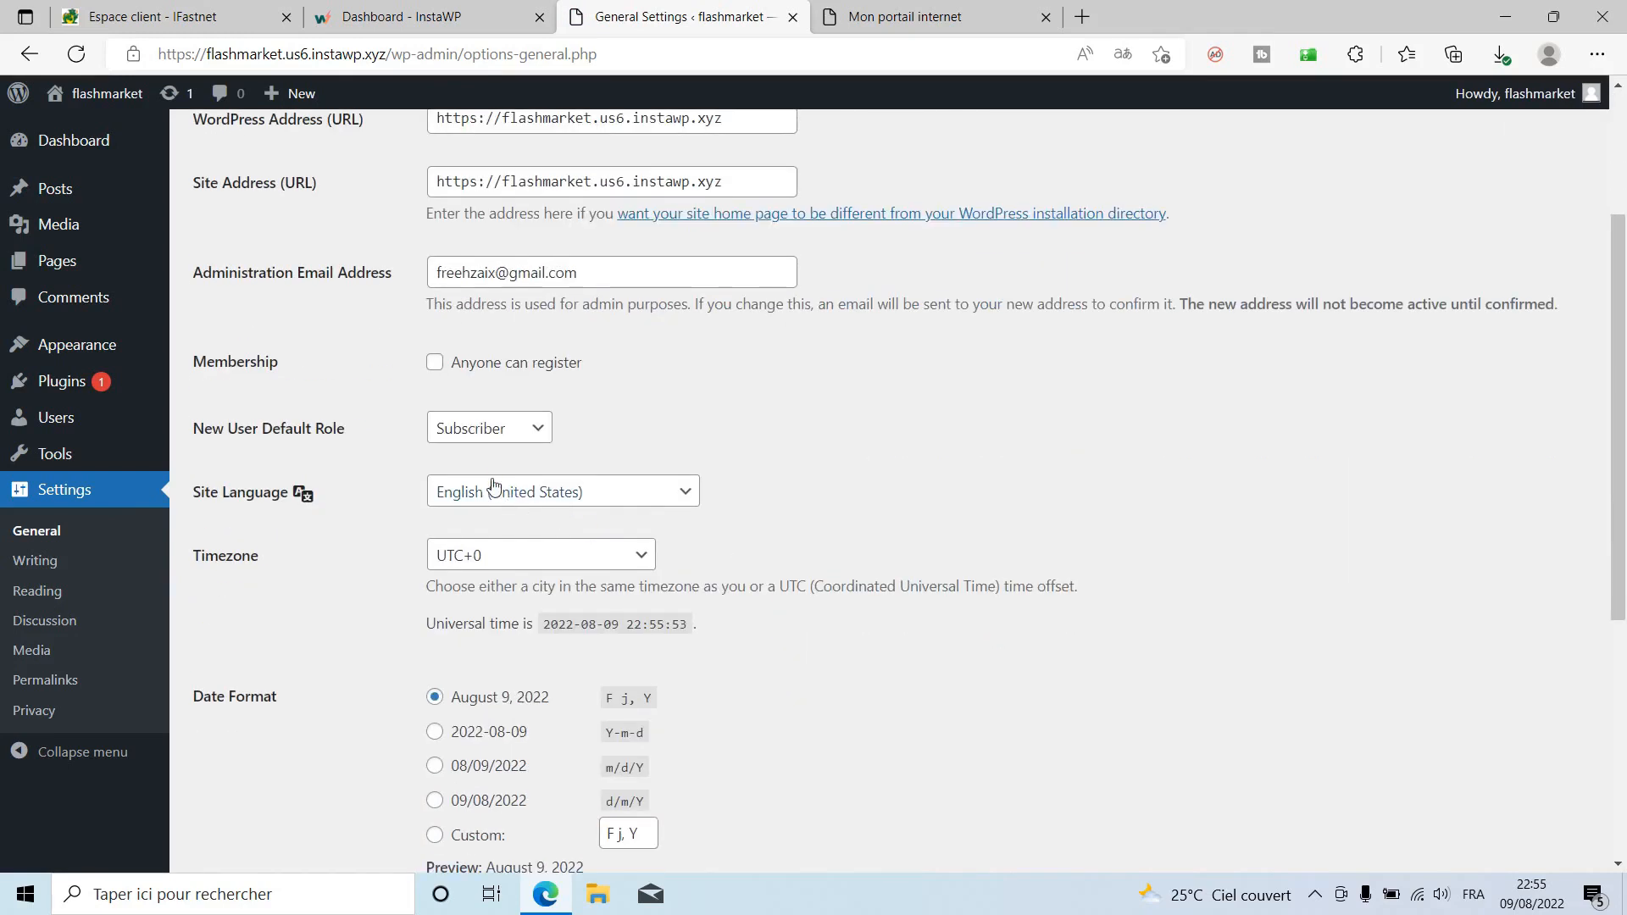
click(495, 487)
scroll(525, 398, down, 3)
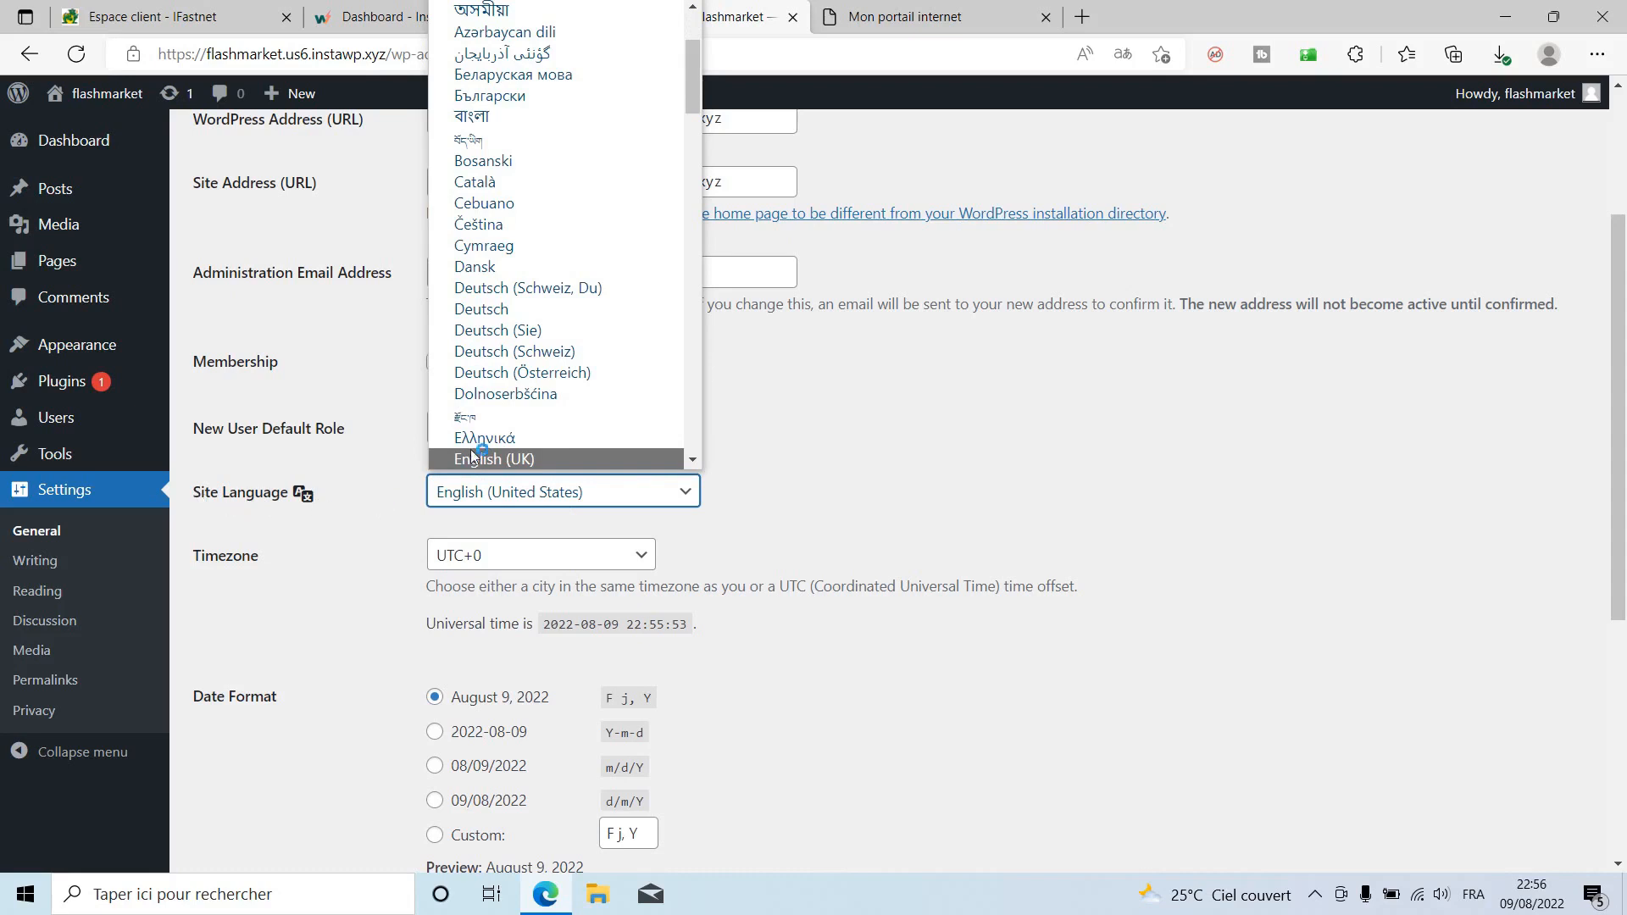
scroll(499, 420, down, 2)
scroll(498, 420, down, 10)
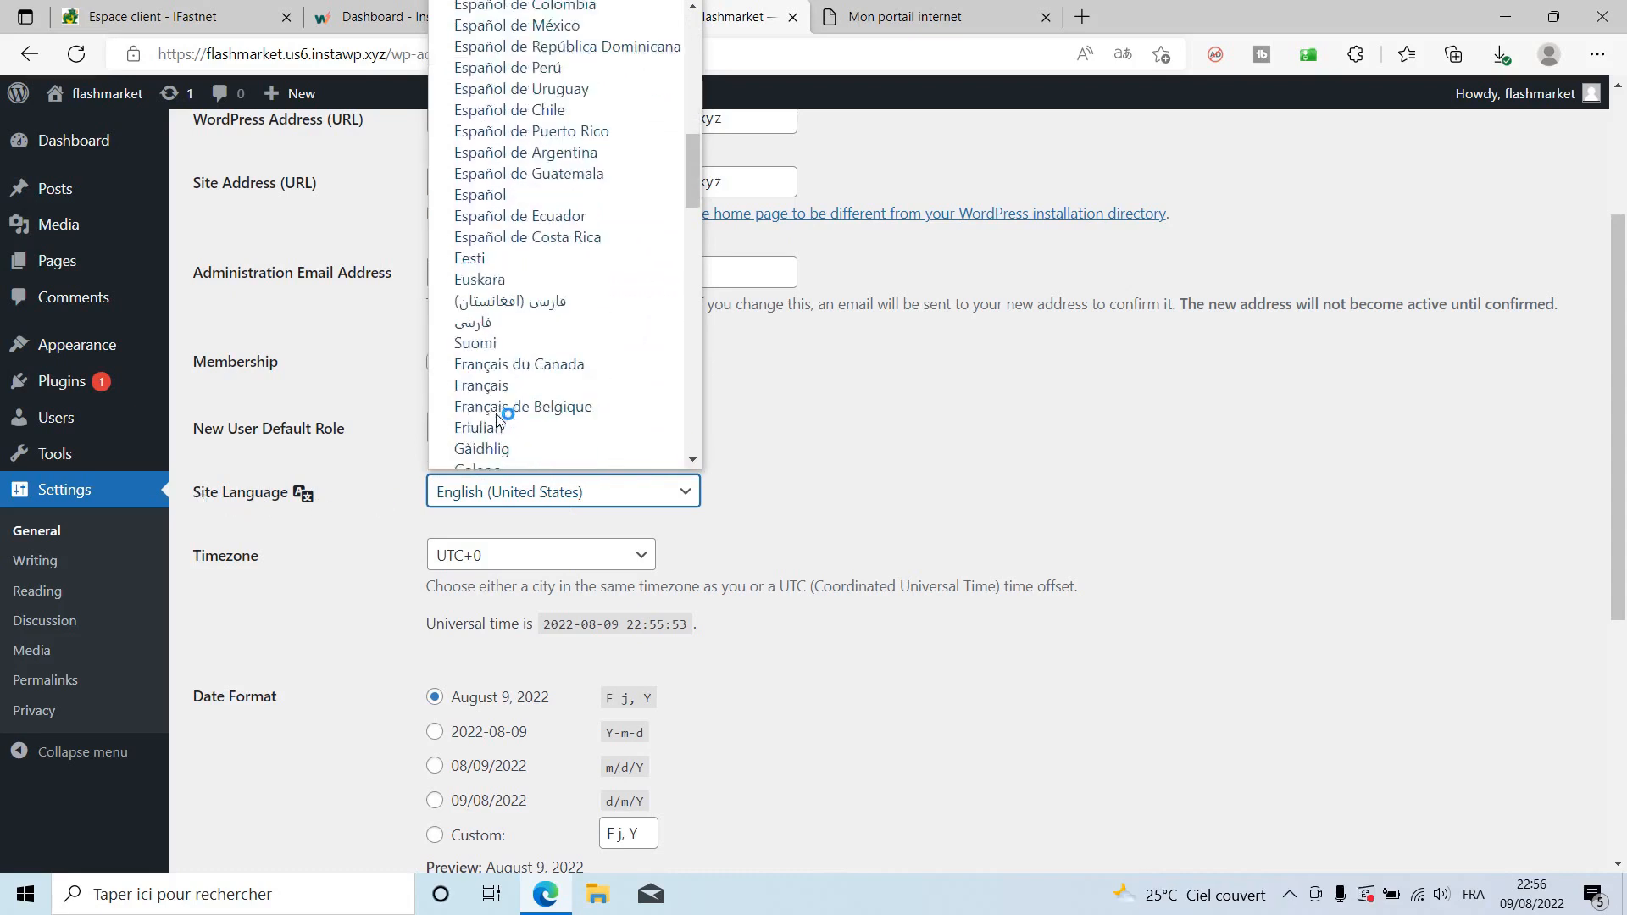
click(483, 351)
click(361, 604)
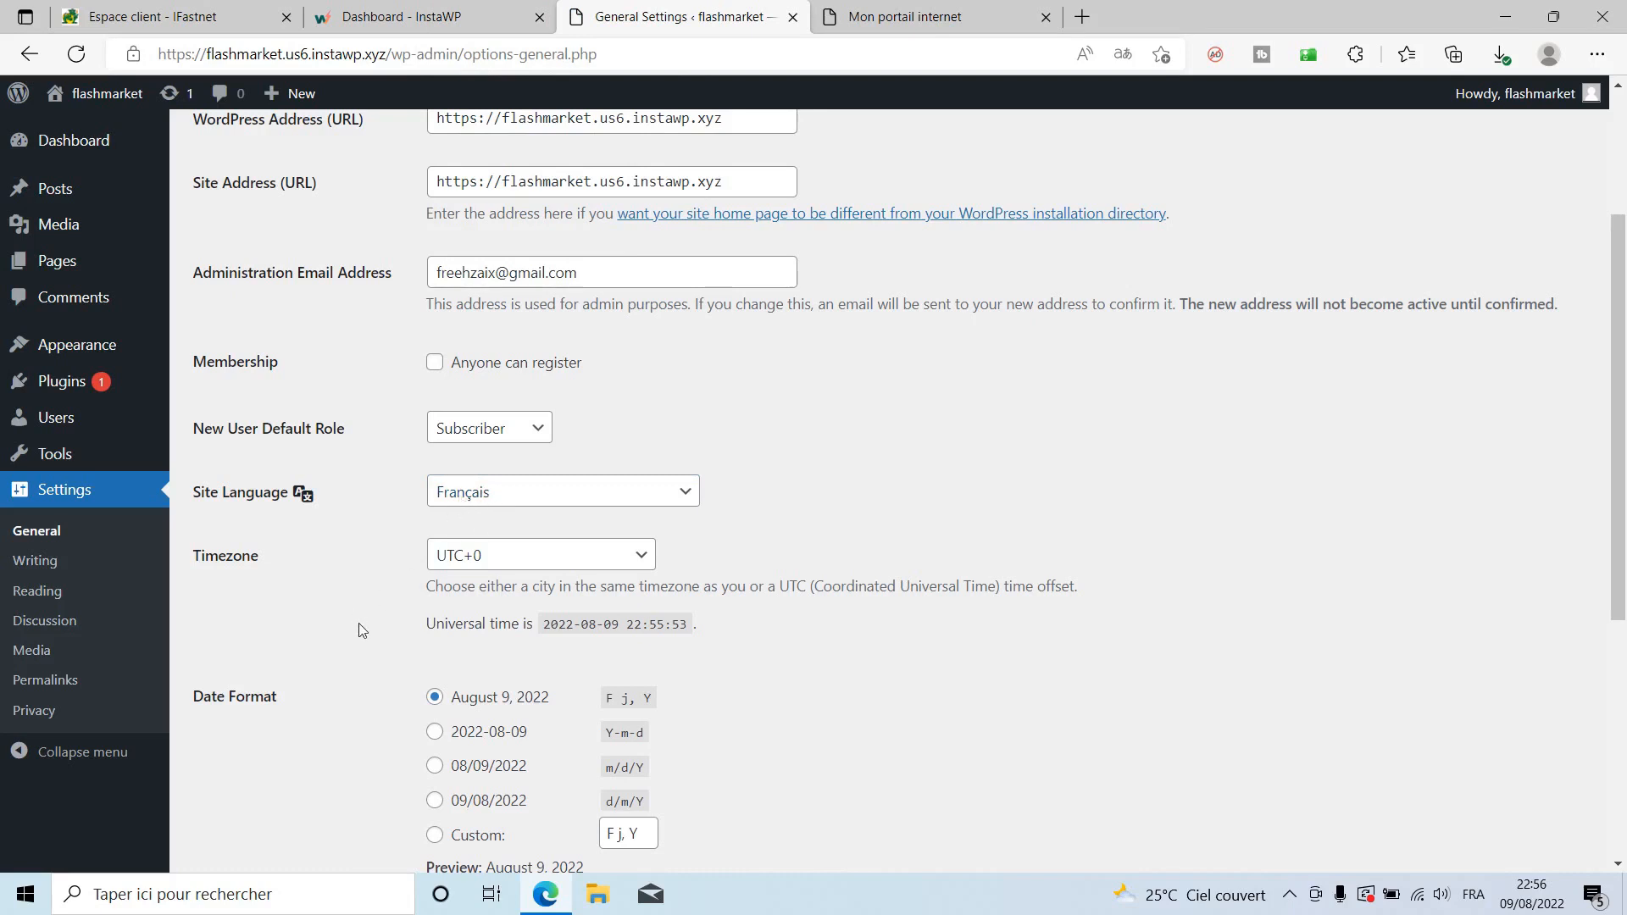
scroll(359, 623, down, 5)
click(236, 765)
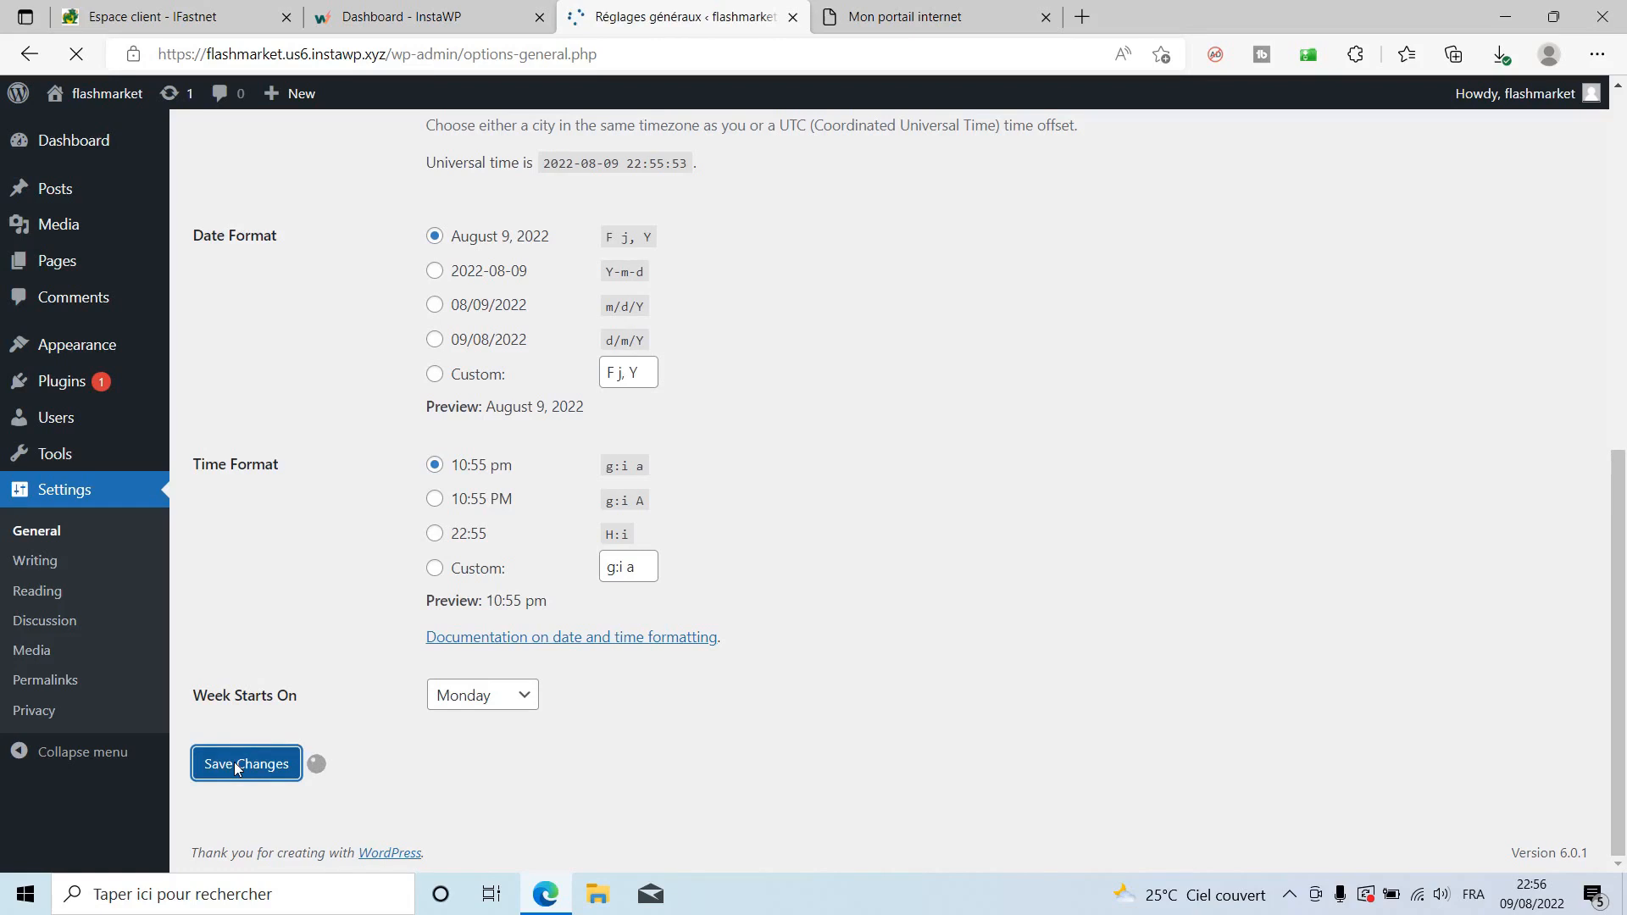
scroll(232, 774, down, 7)
scroll(232, 775, down, 2)
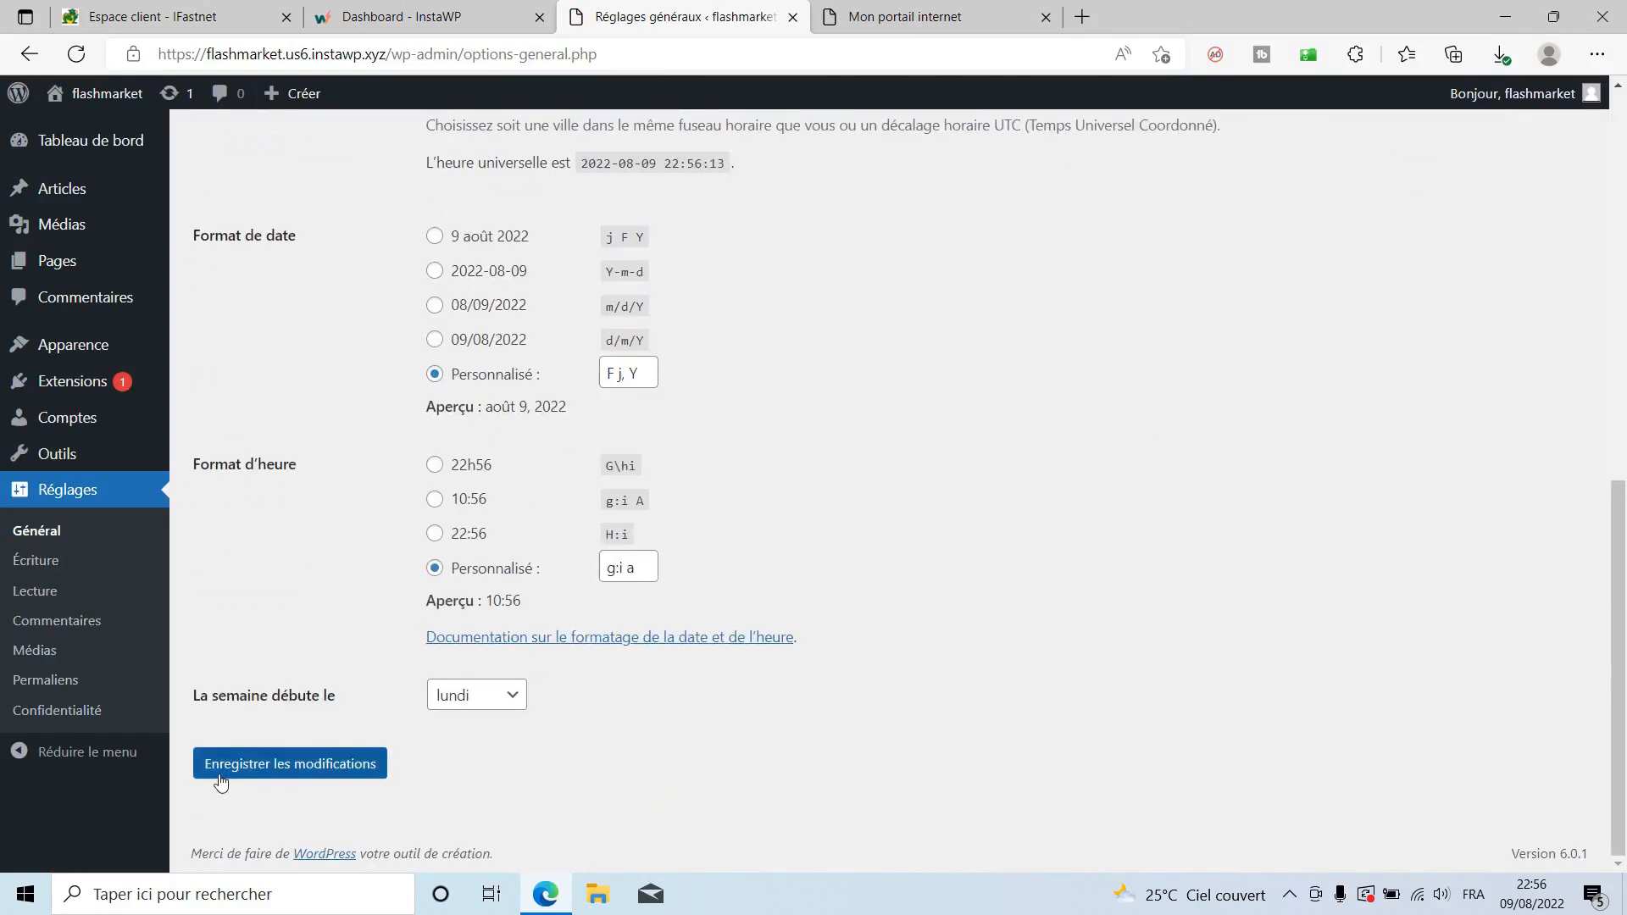
scroll(735, 821, up, 10)
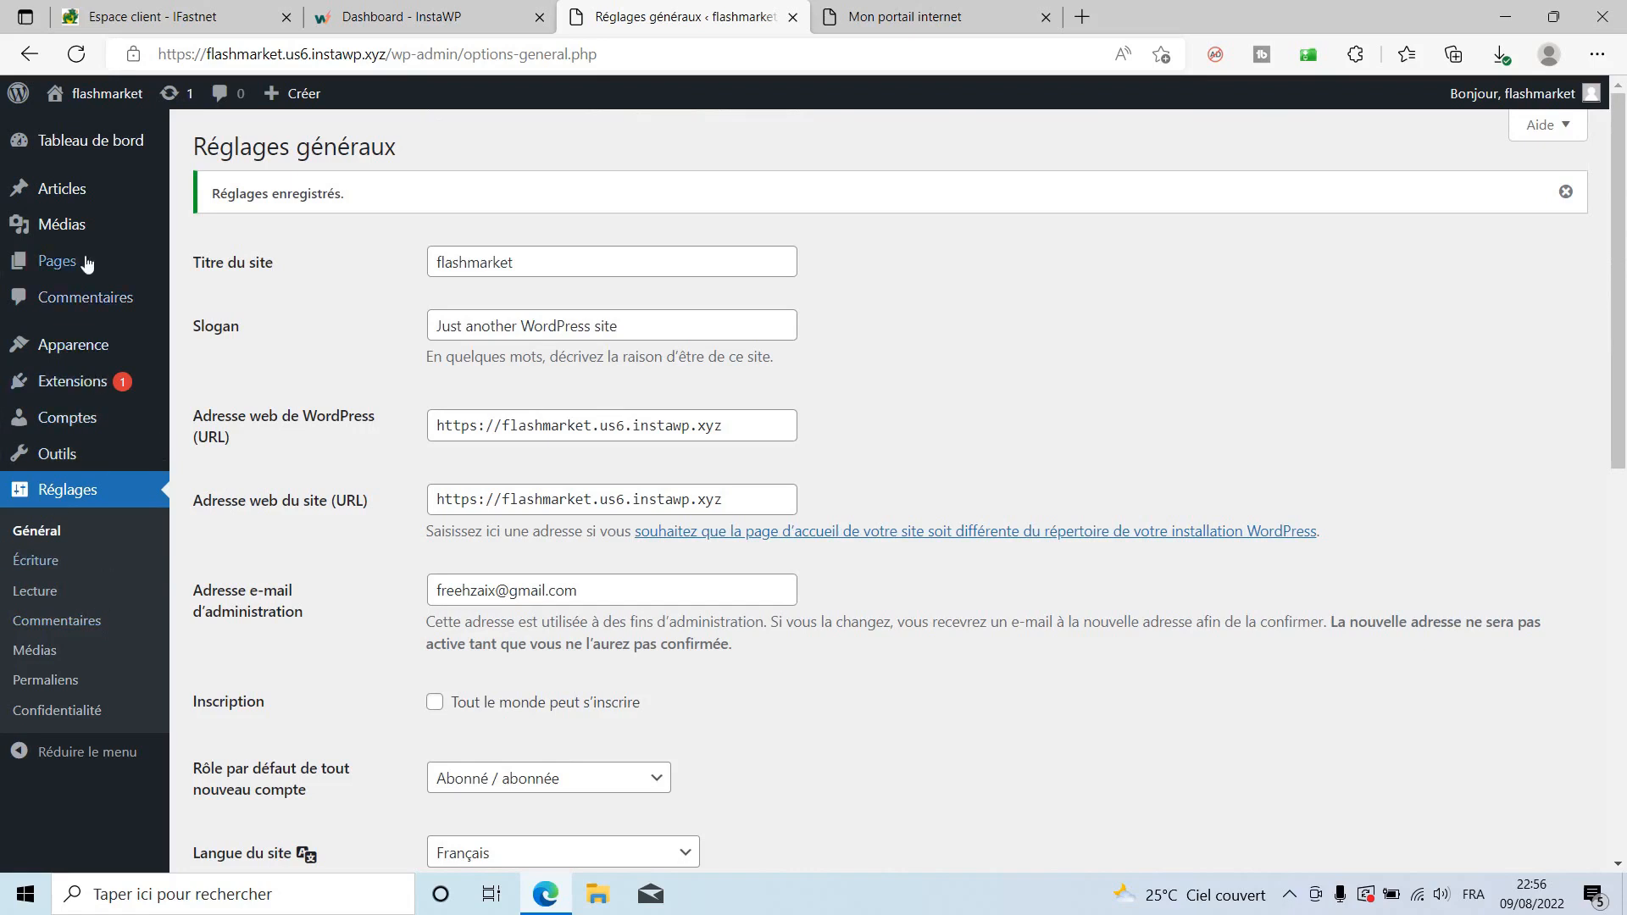
mouse_move(79, 423)
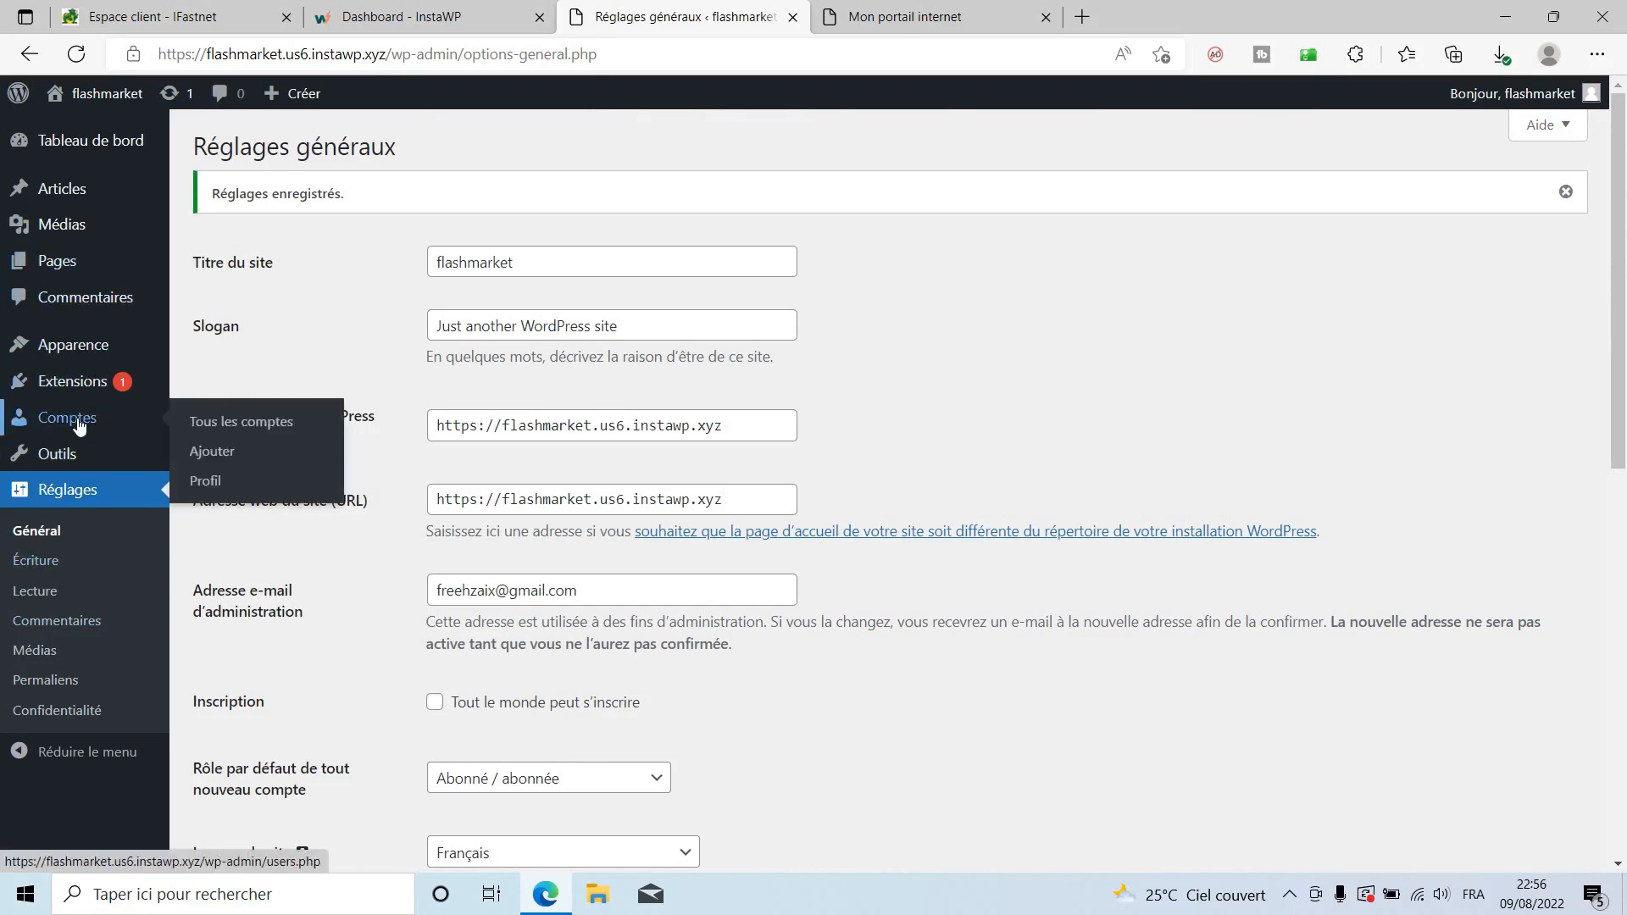
Set the profile language to Français.
click(199, 481)
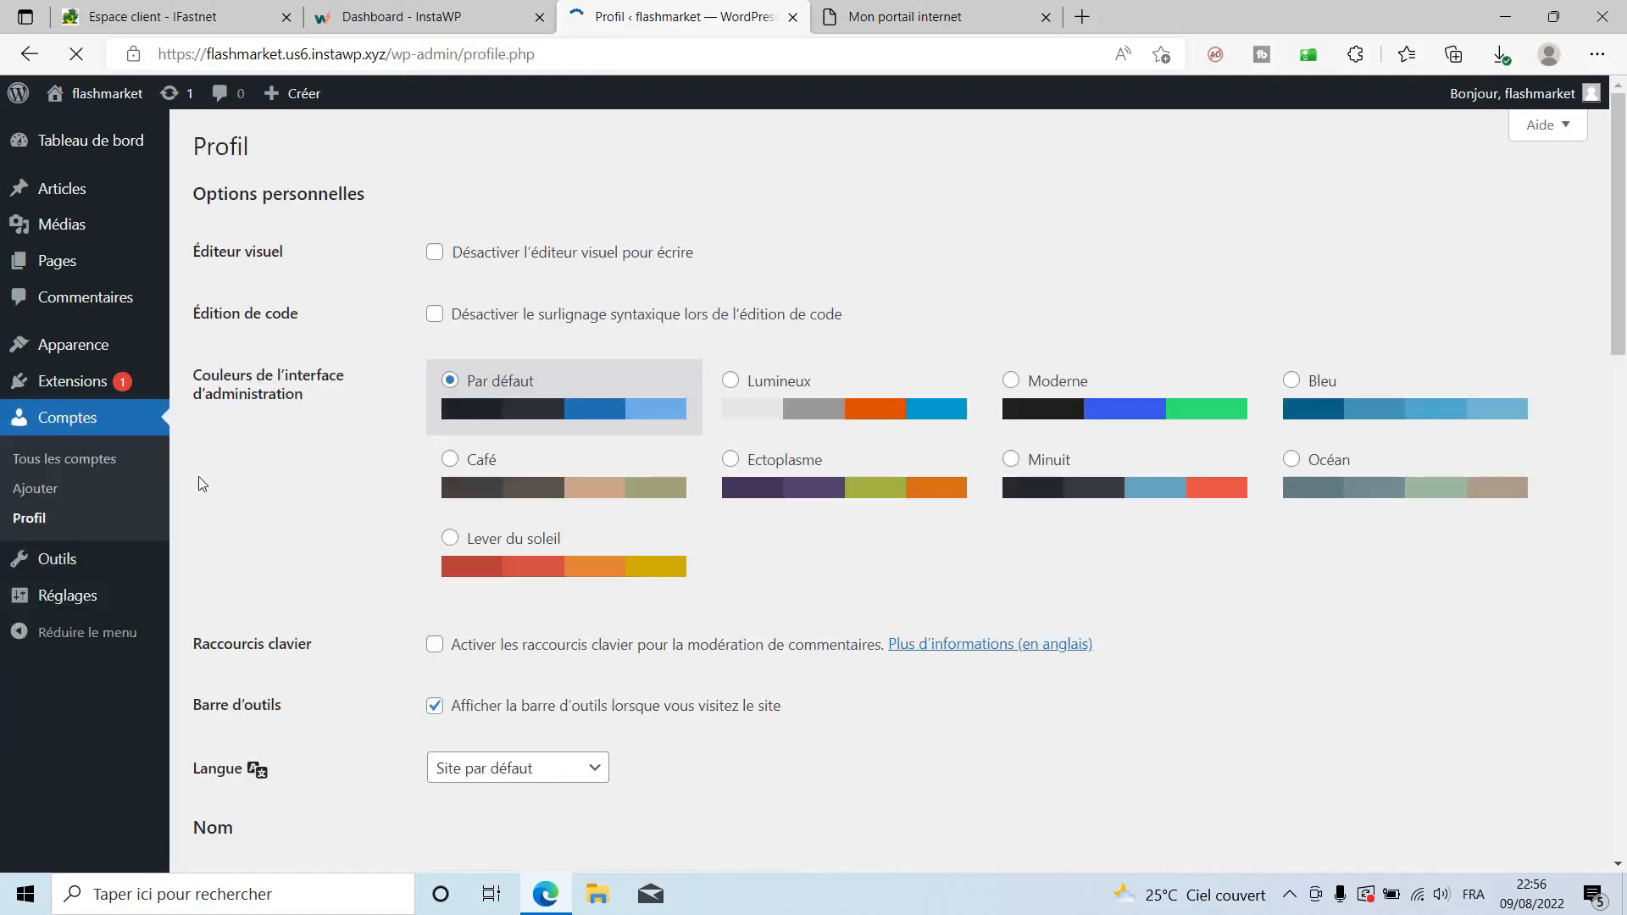
scroll(791, 629, down, 1)
click(527, 648)
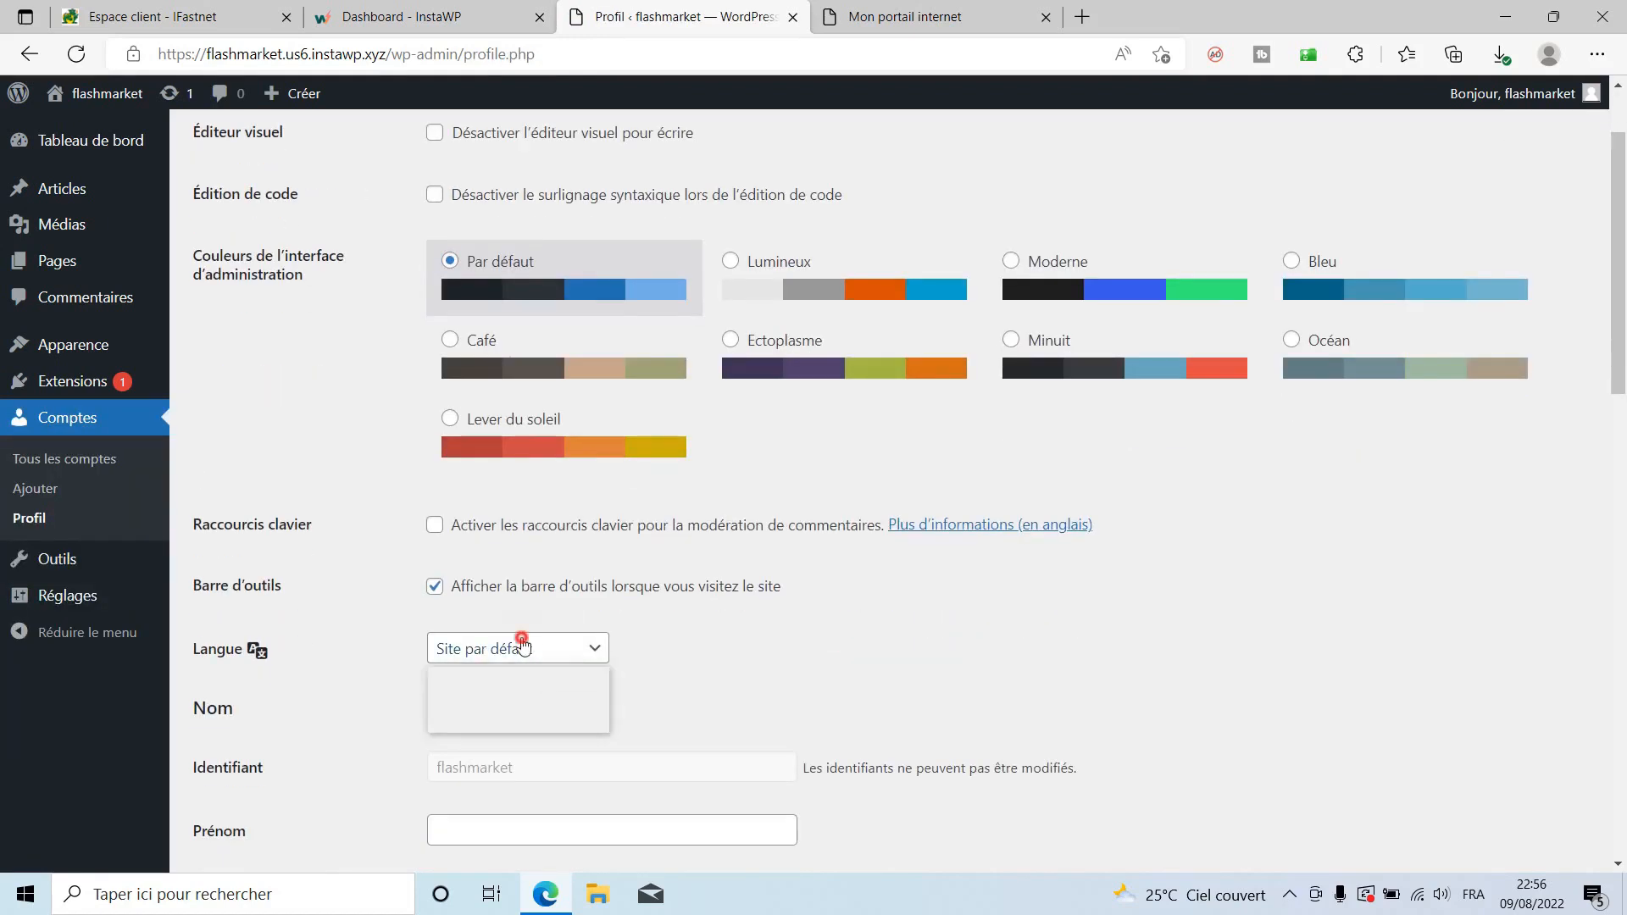
click(471, 721)
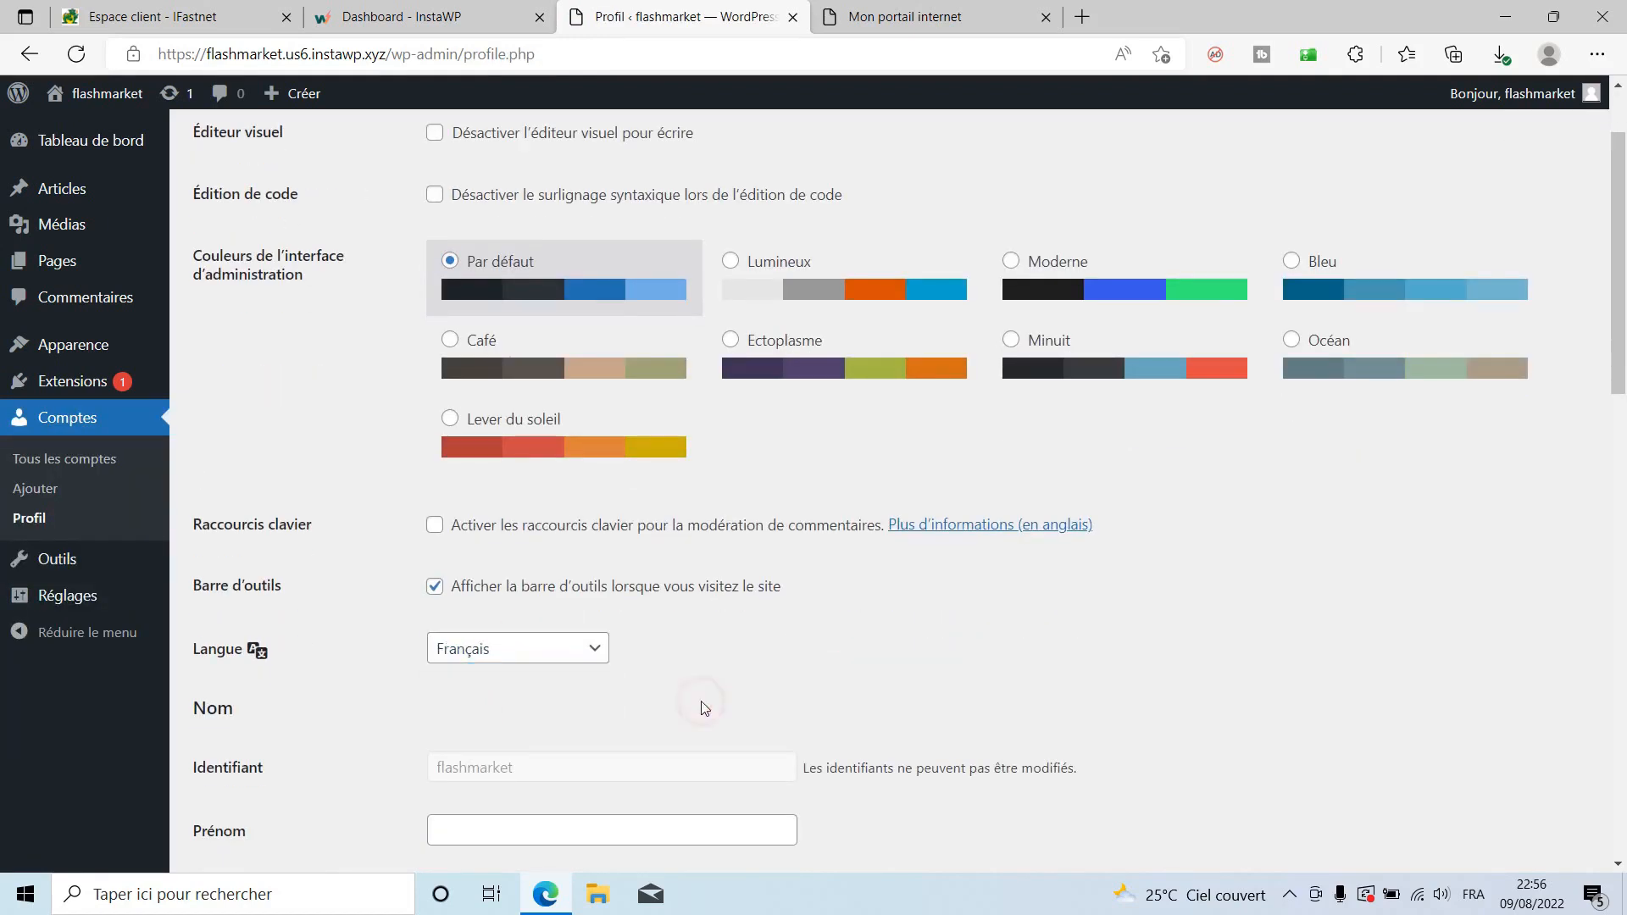
scroll(703, 704, down, 3)
scroll(704, 700, down, 9)
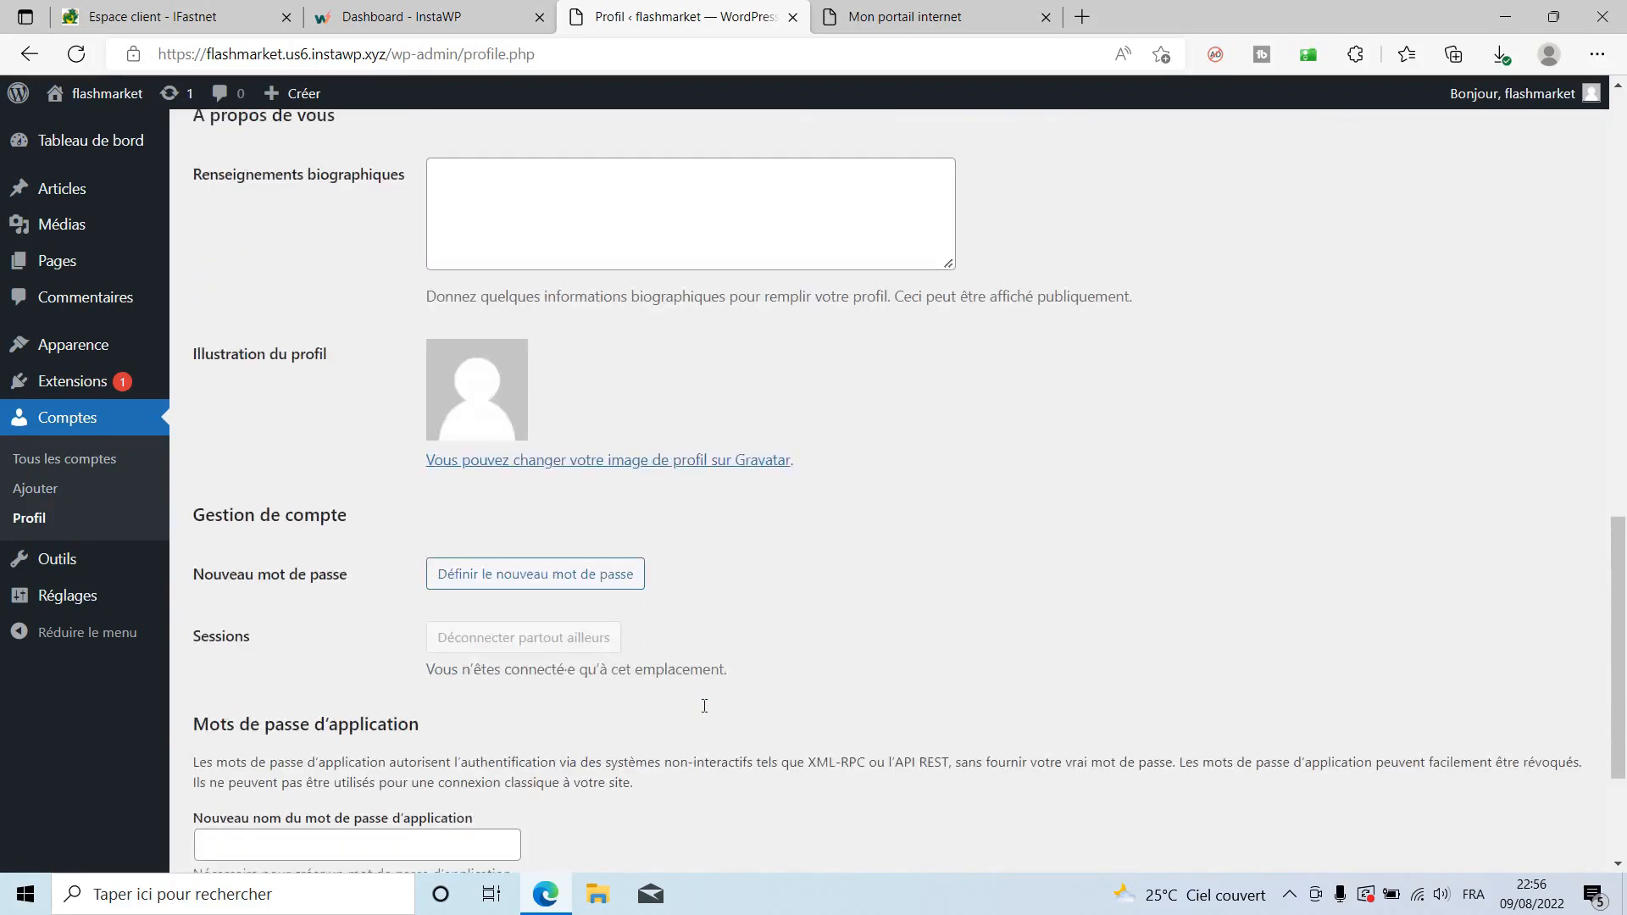
Replace the generated password with a custom strong password and save the profile.
click(535, 432)
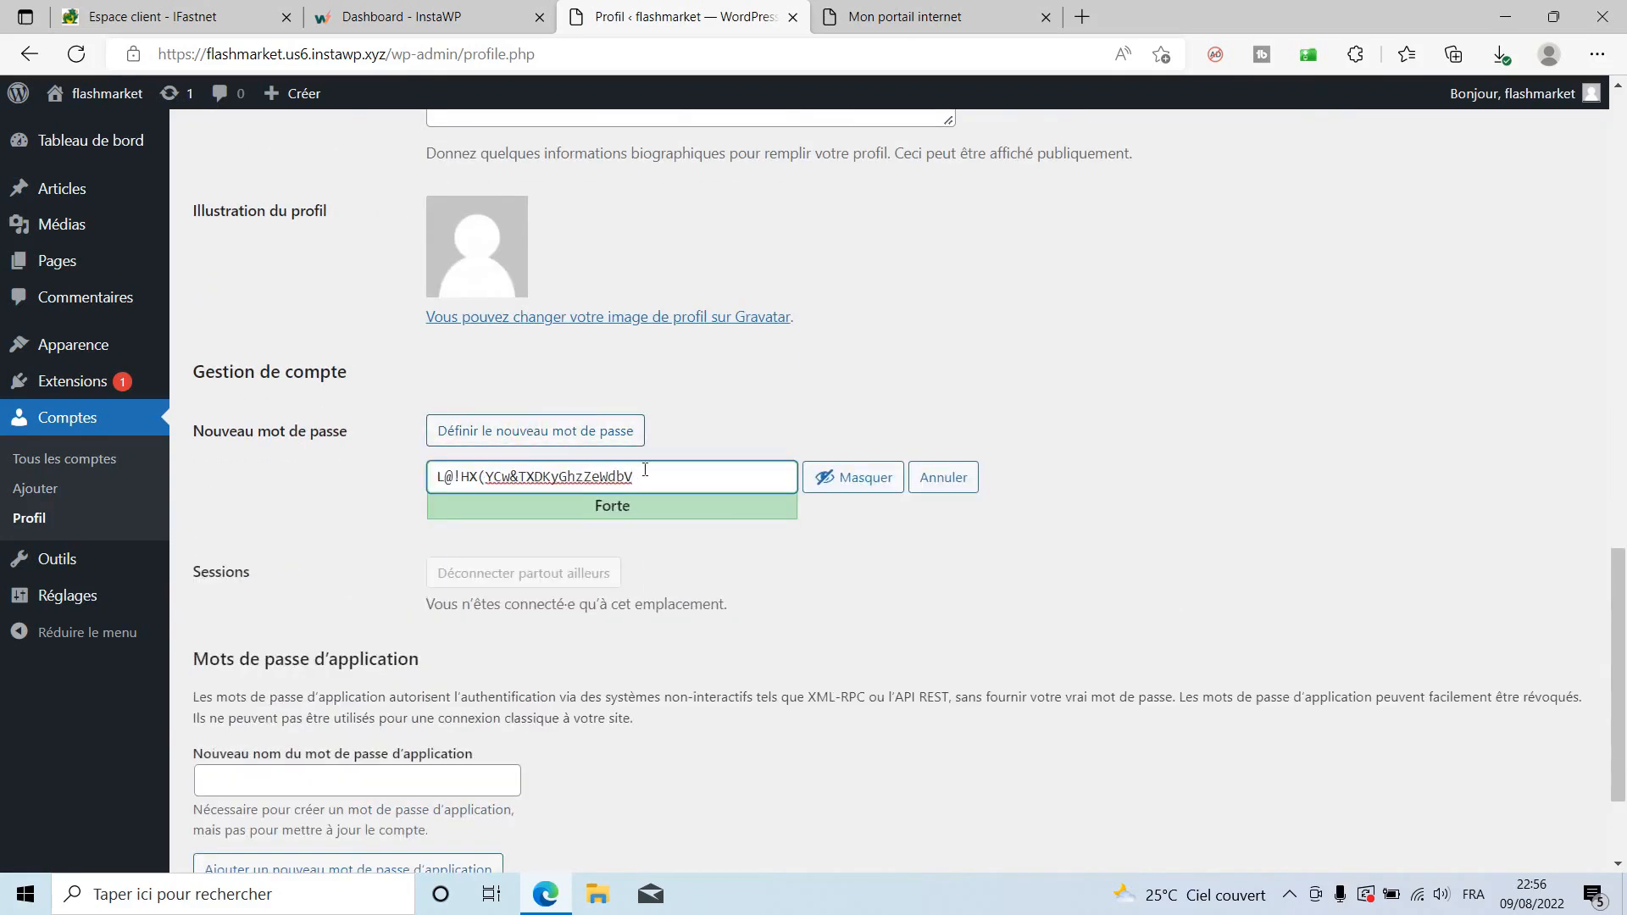
drag(665, 479, 427, 462)
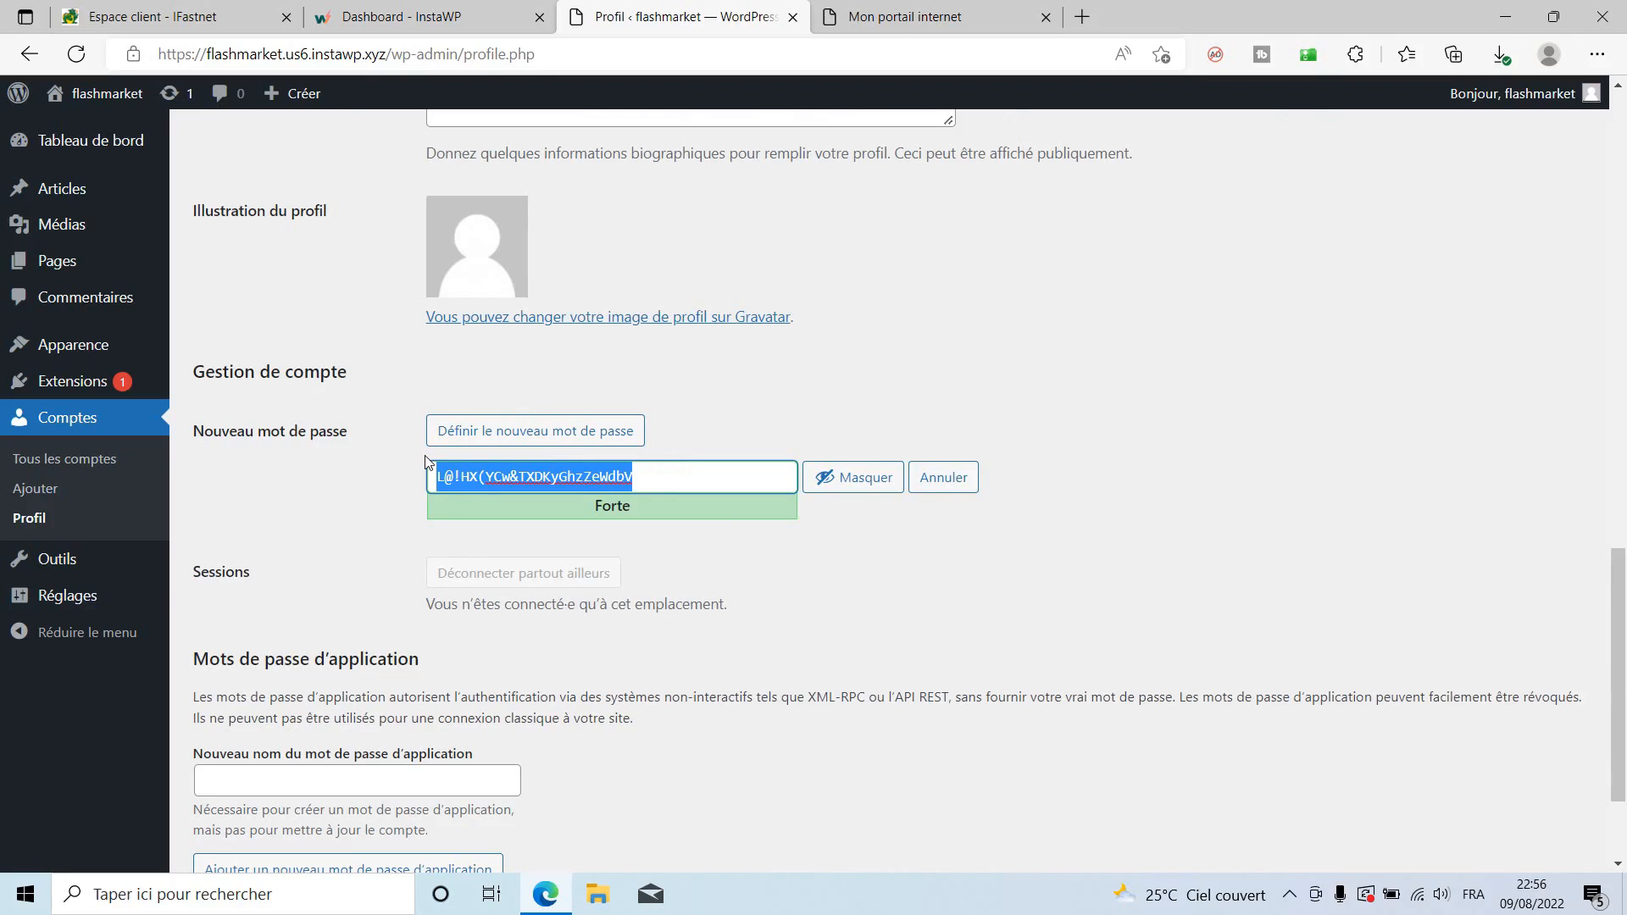
text(M)
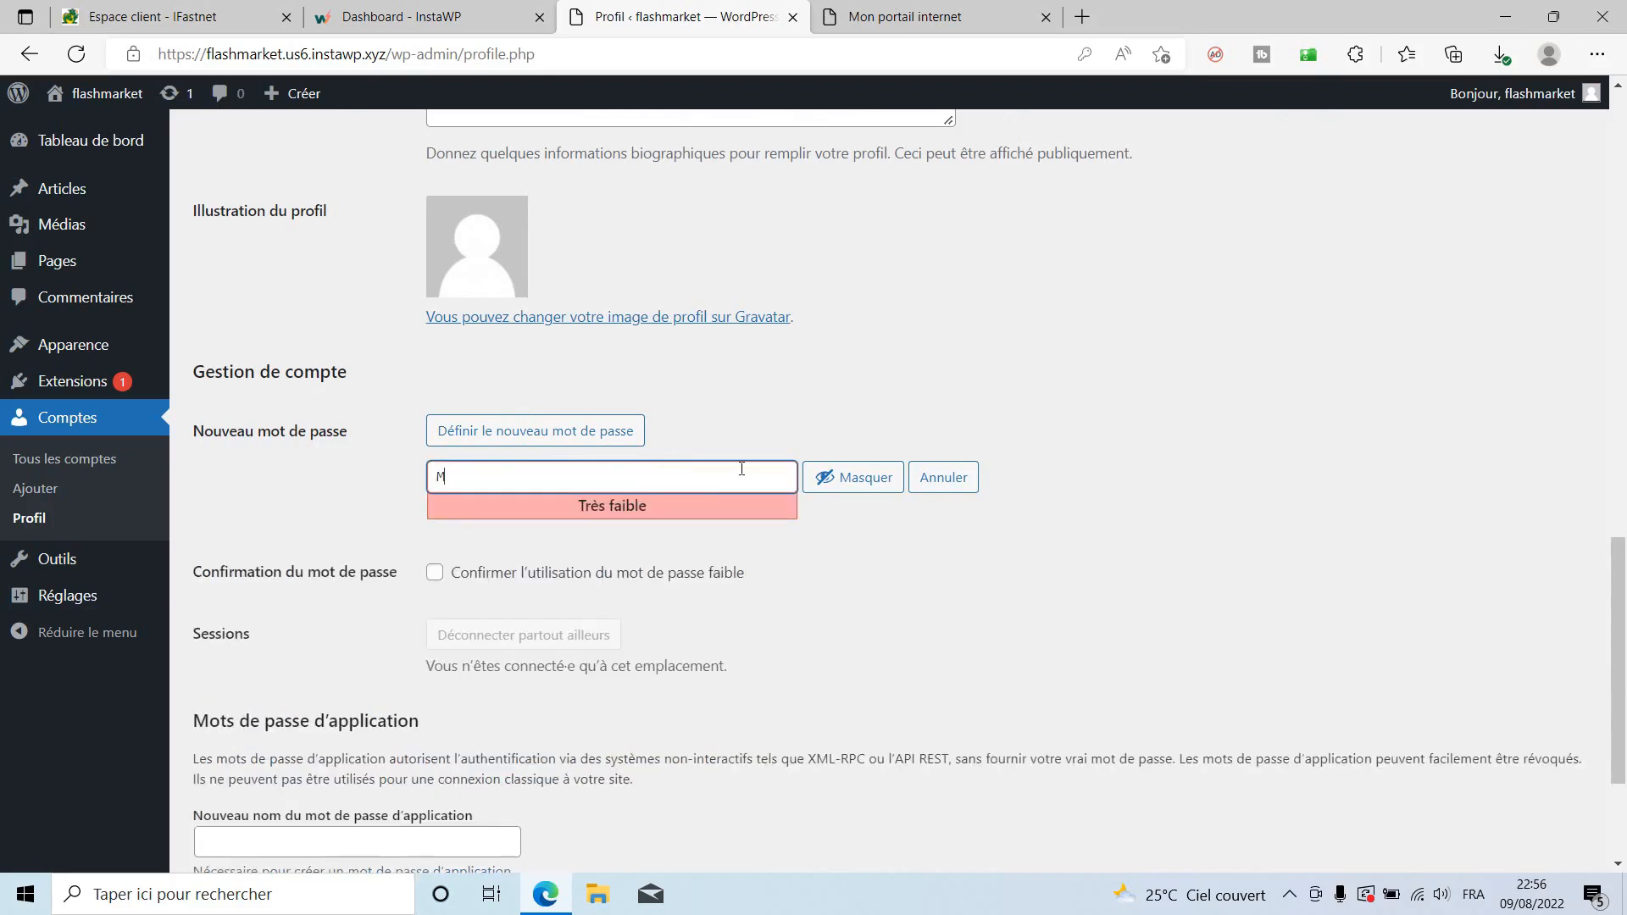
click(827, 477)
click(667, 476)
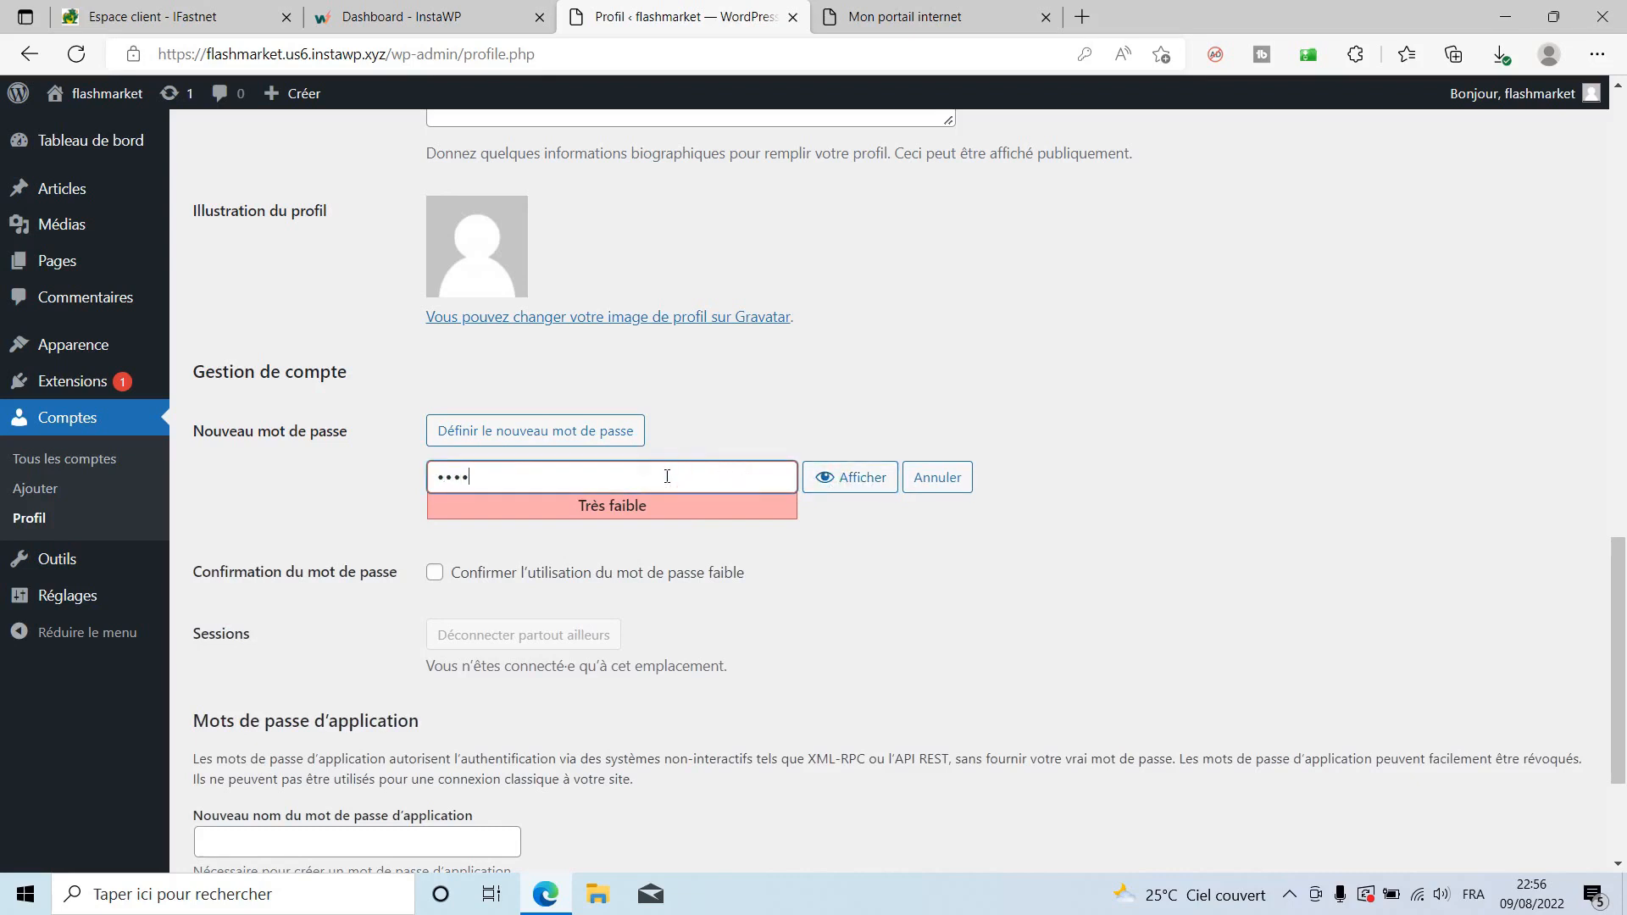
text(•••)
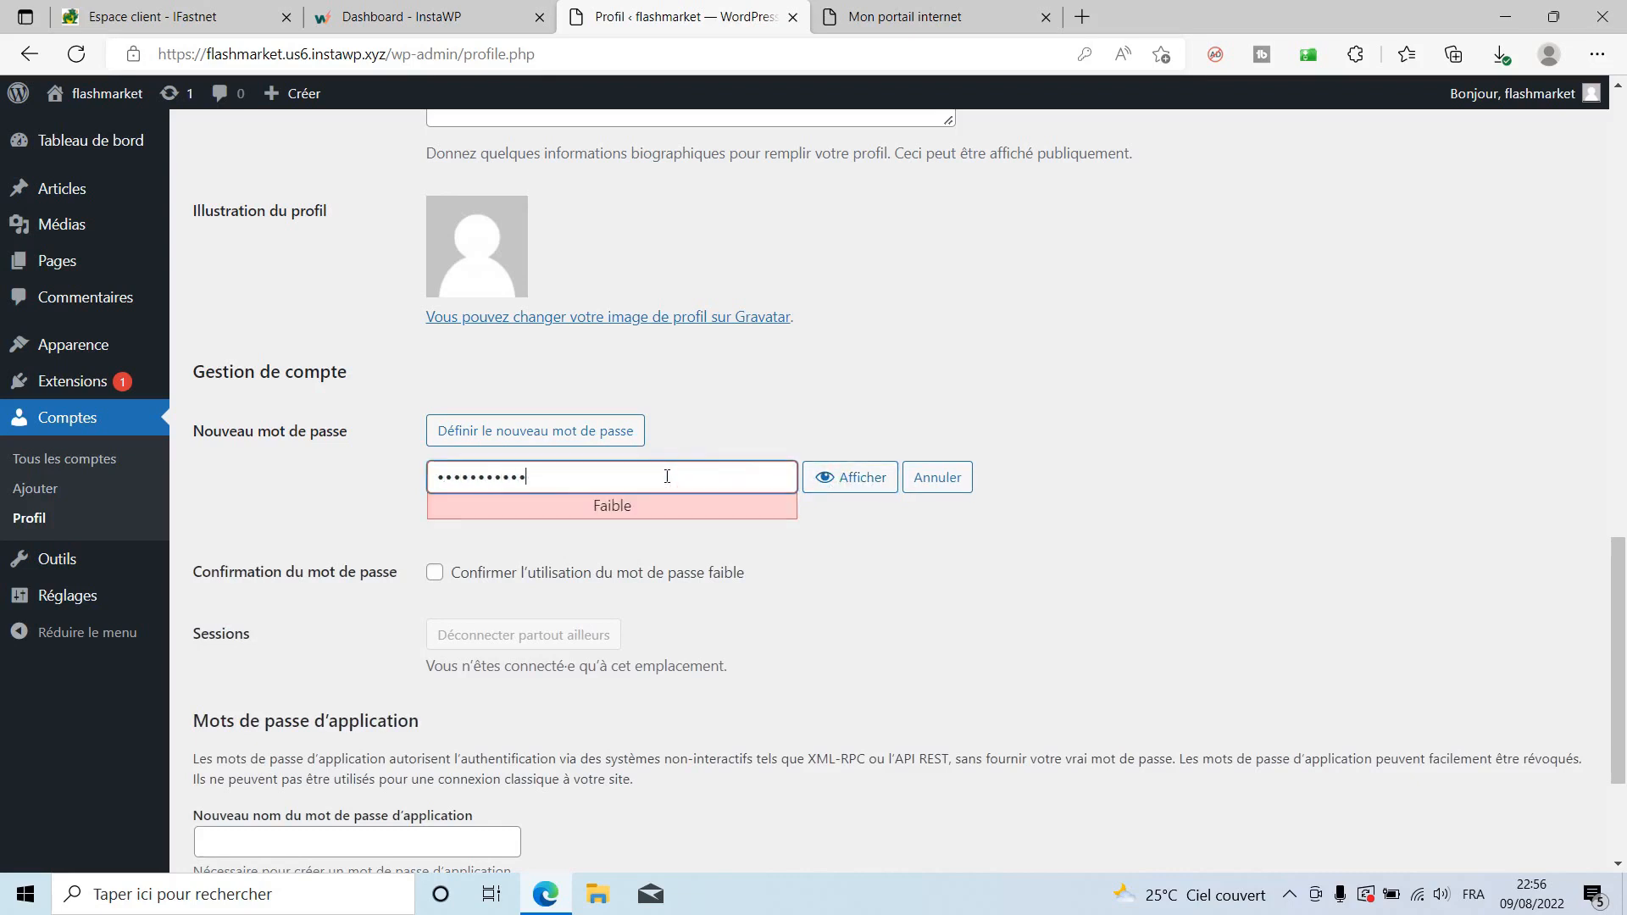
text(•••)
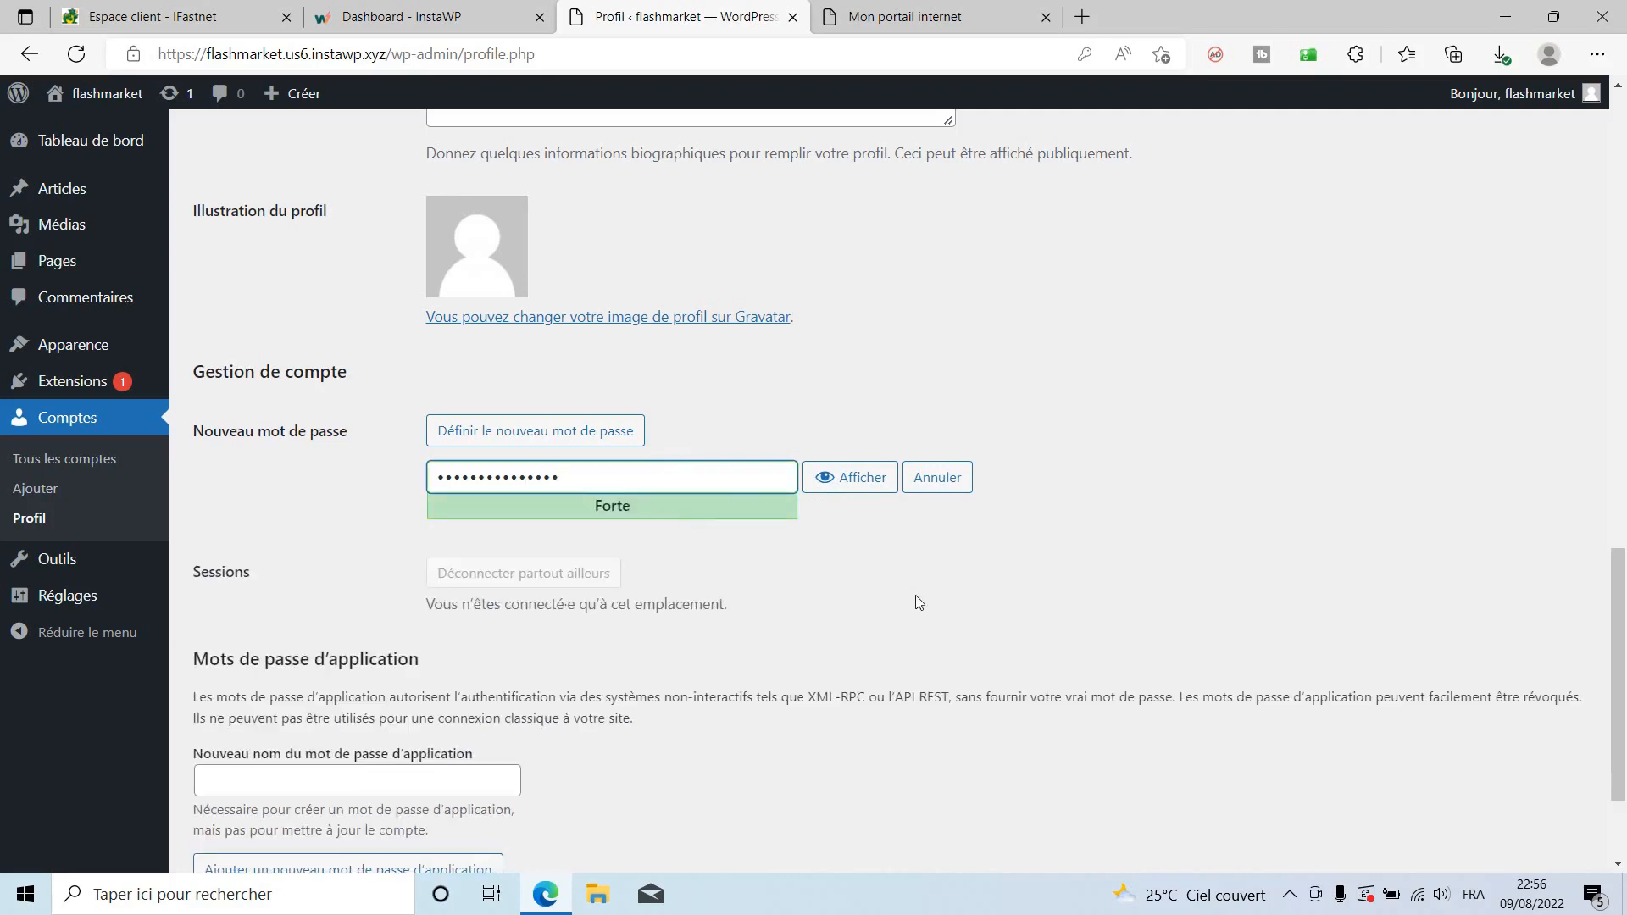
scroll(919, 602, up, 7)
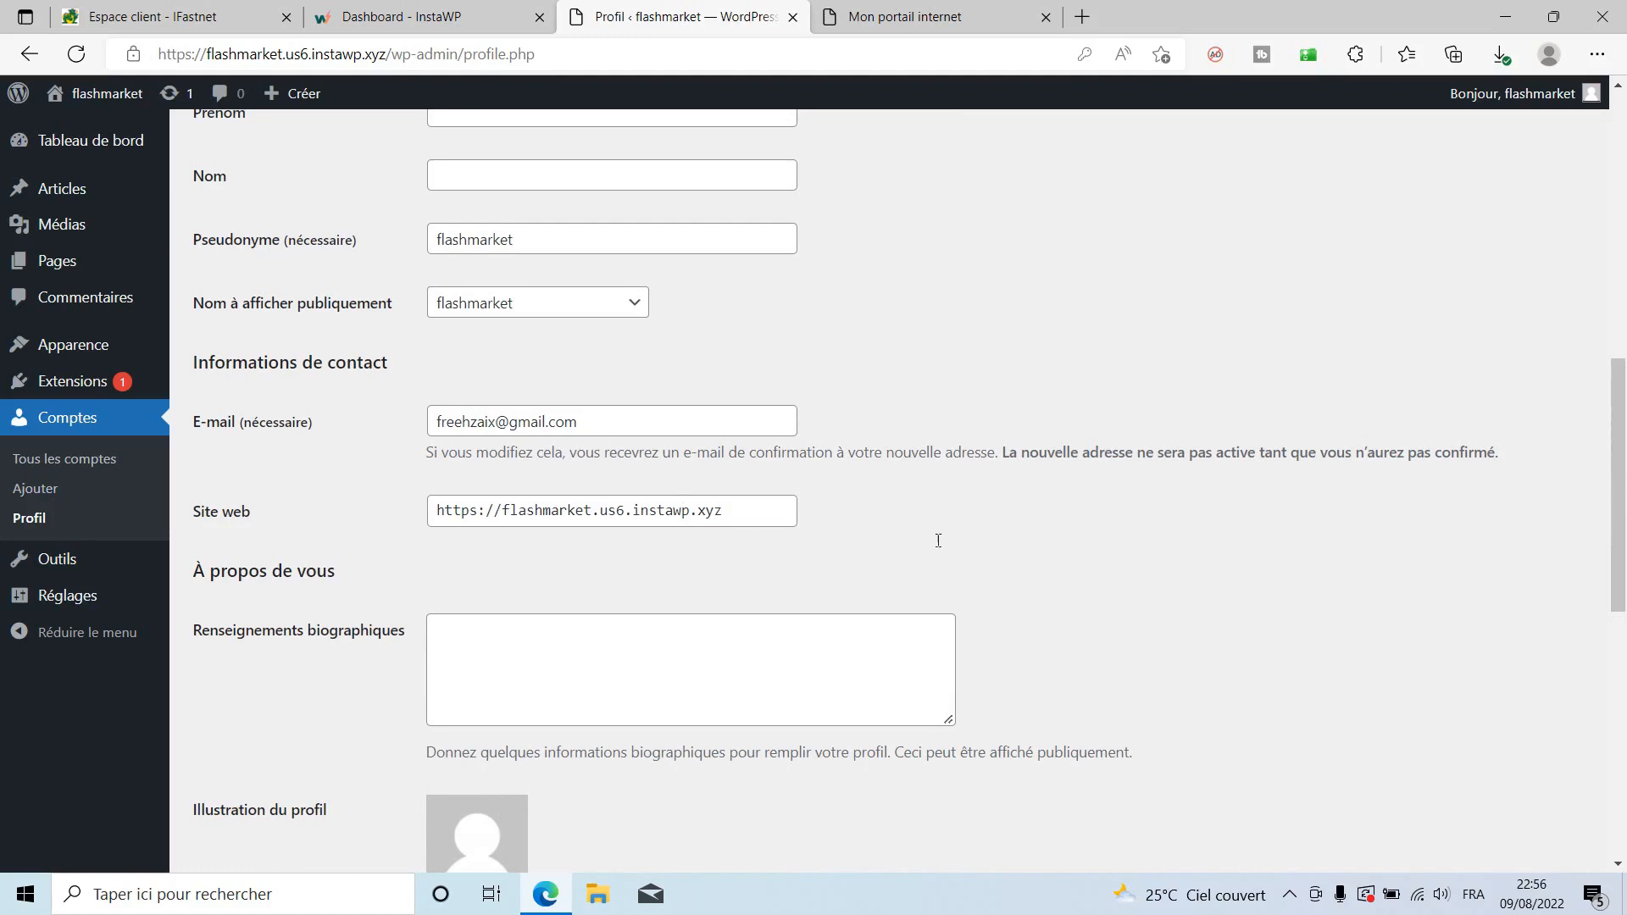
scroll(935, 544, down, 7)
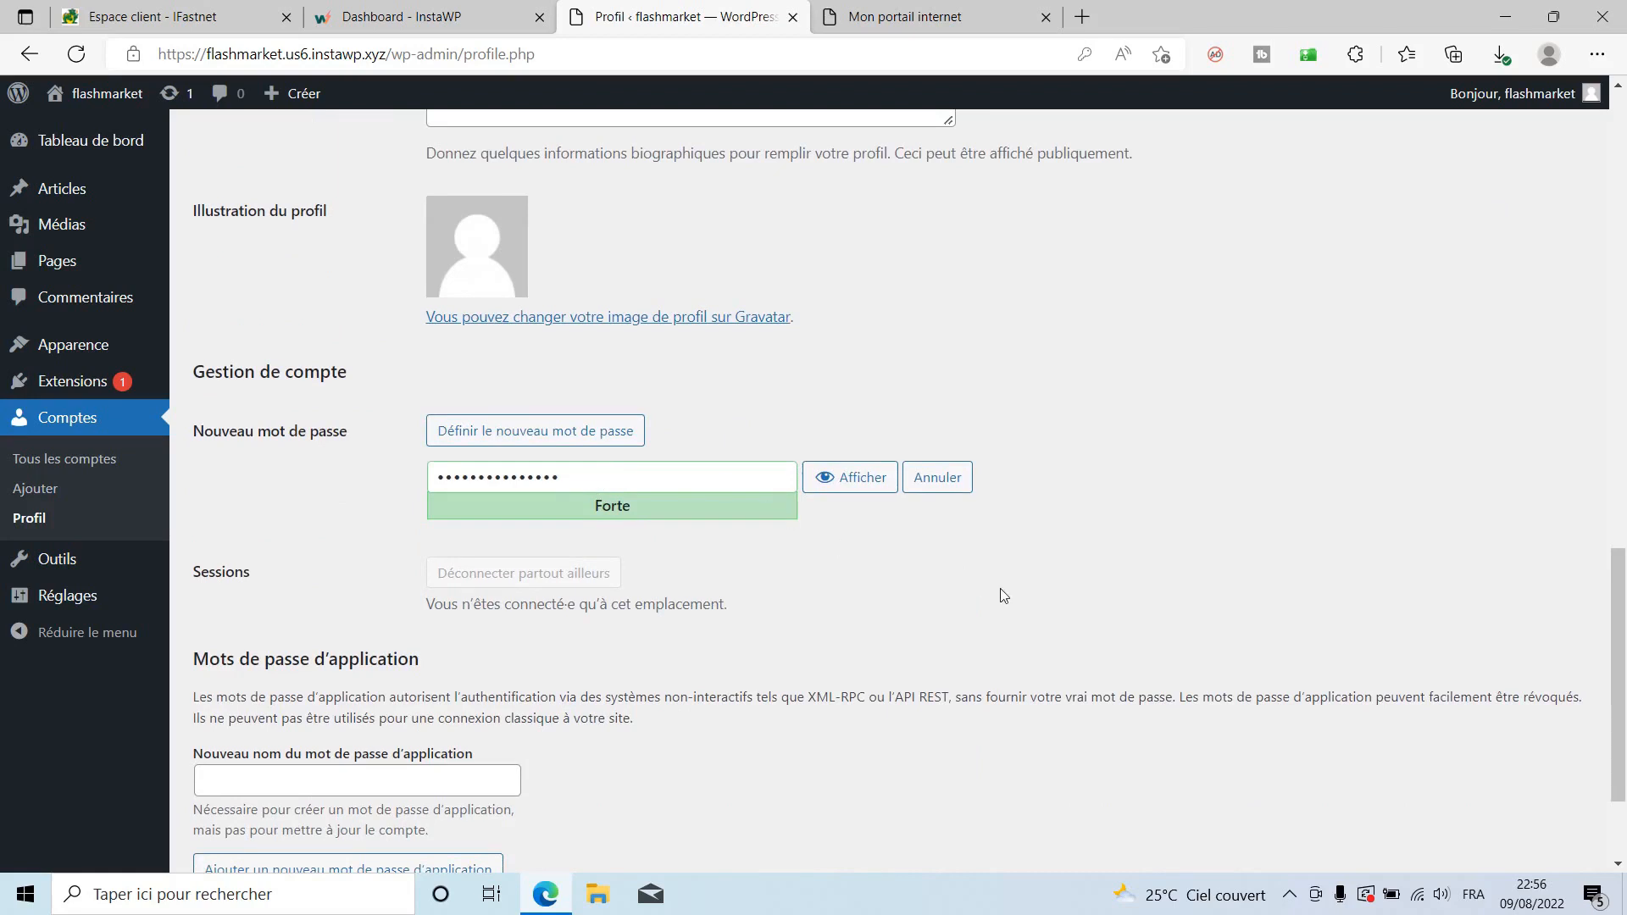
scroll(999, 589, down, 2)
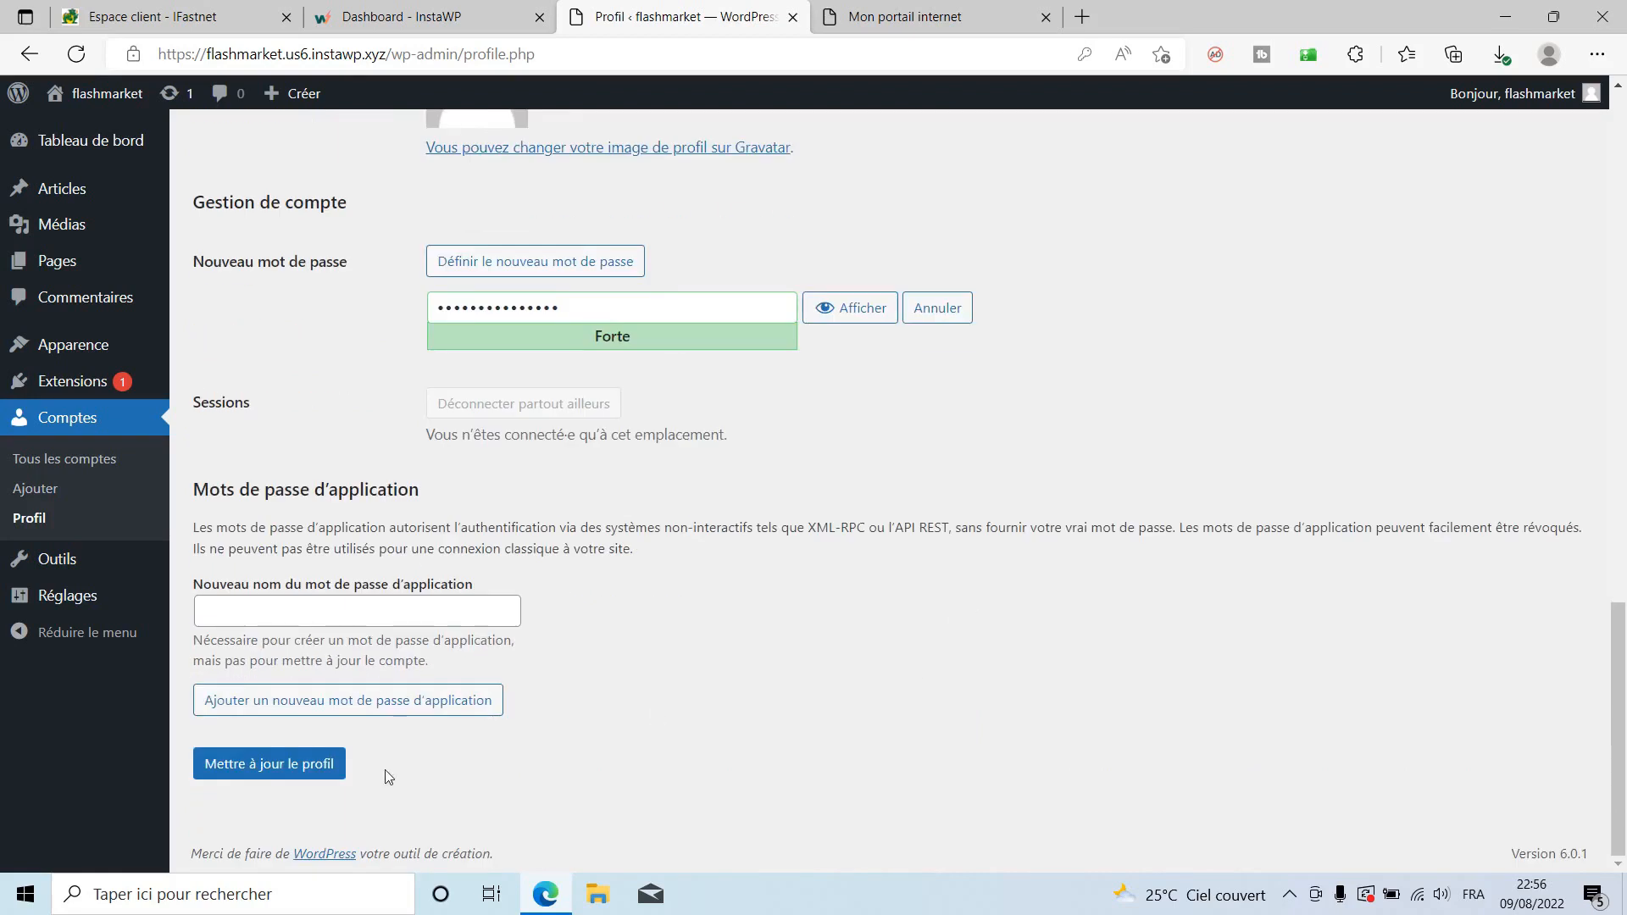
click(265, 770)
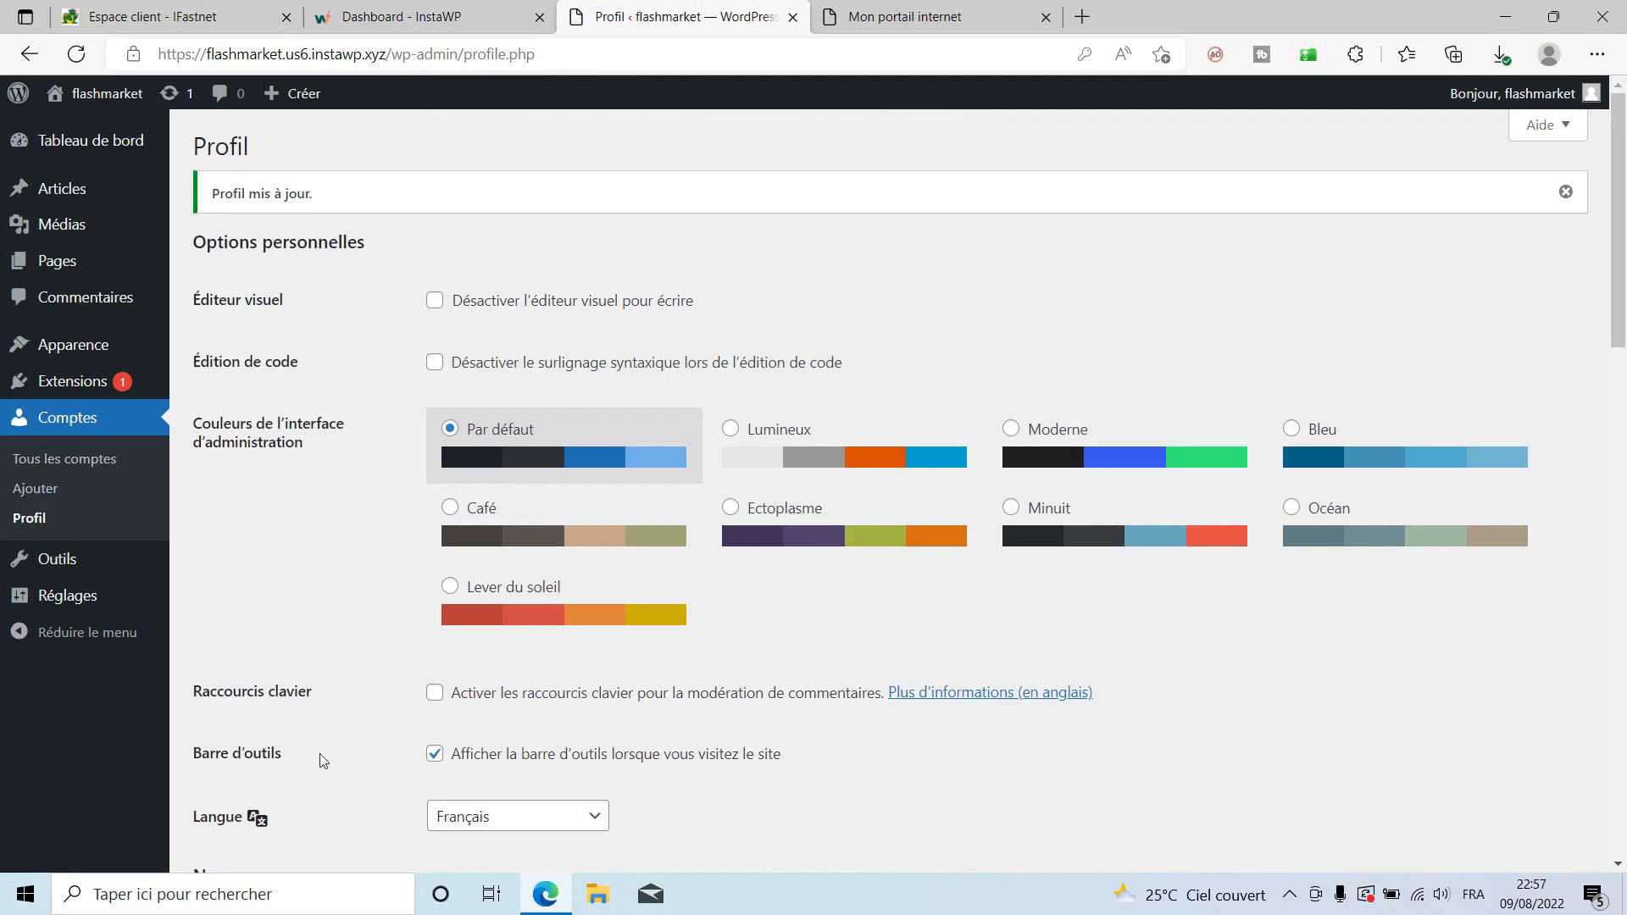
scroll(462, 738, down, 16)
scroll(481, 711, down, 2)
scroll(670, 607, up, 18)
mouse_move(87, 349)
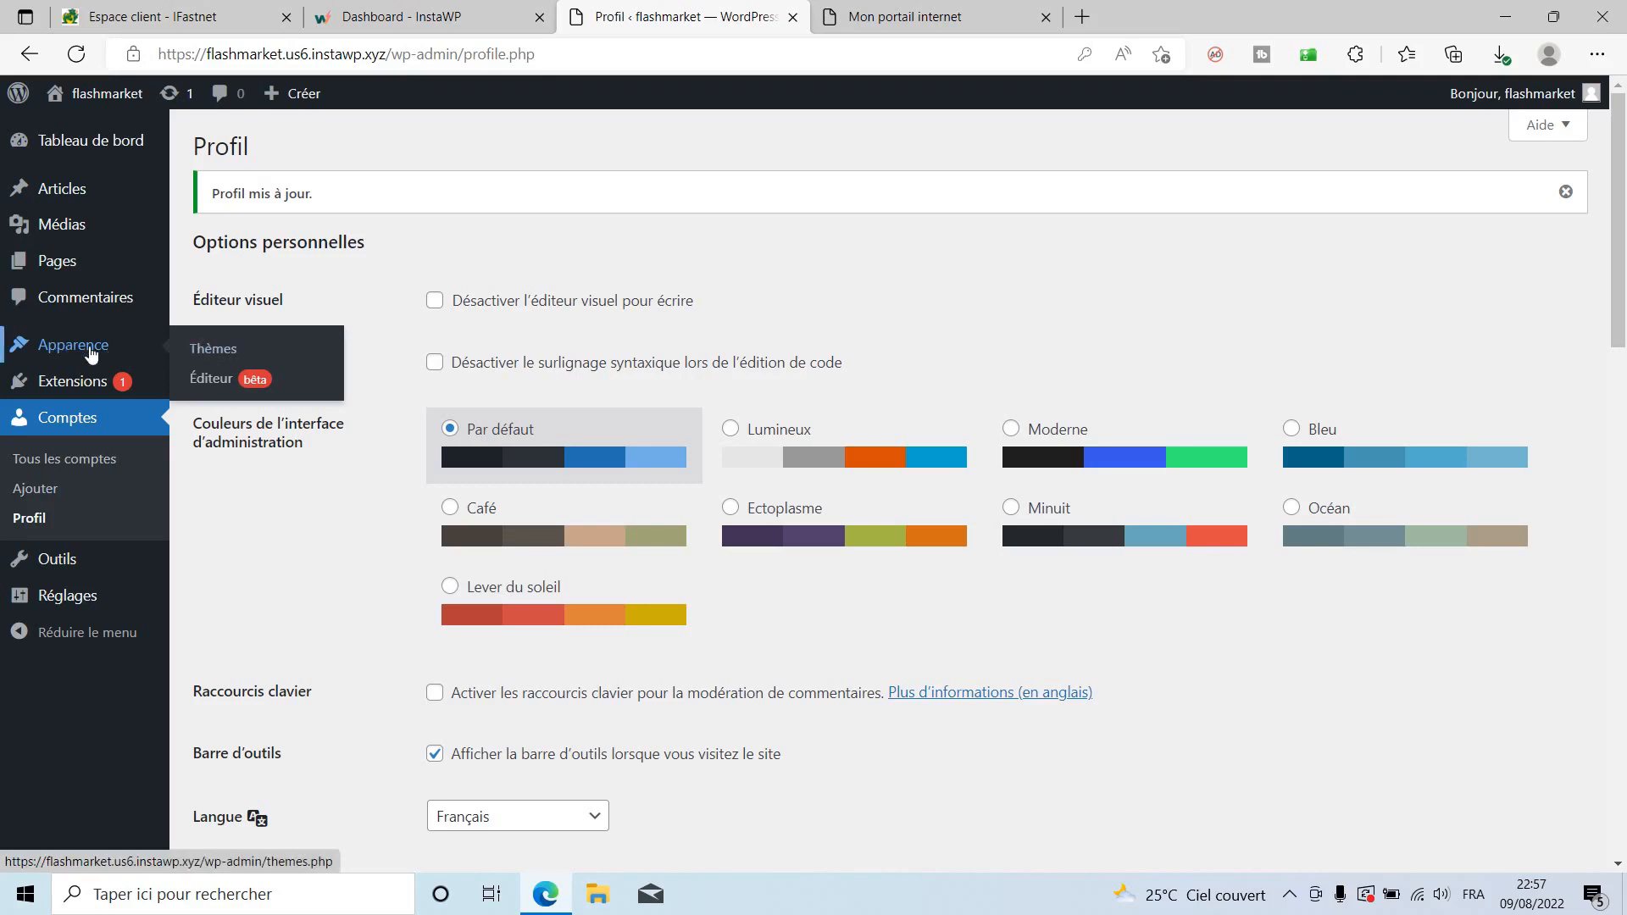
Search the WordPress theme directory for 'shop' themes.
click(217, 351)
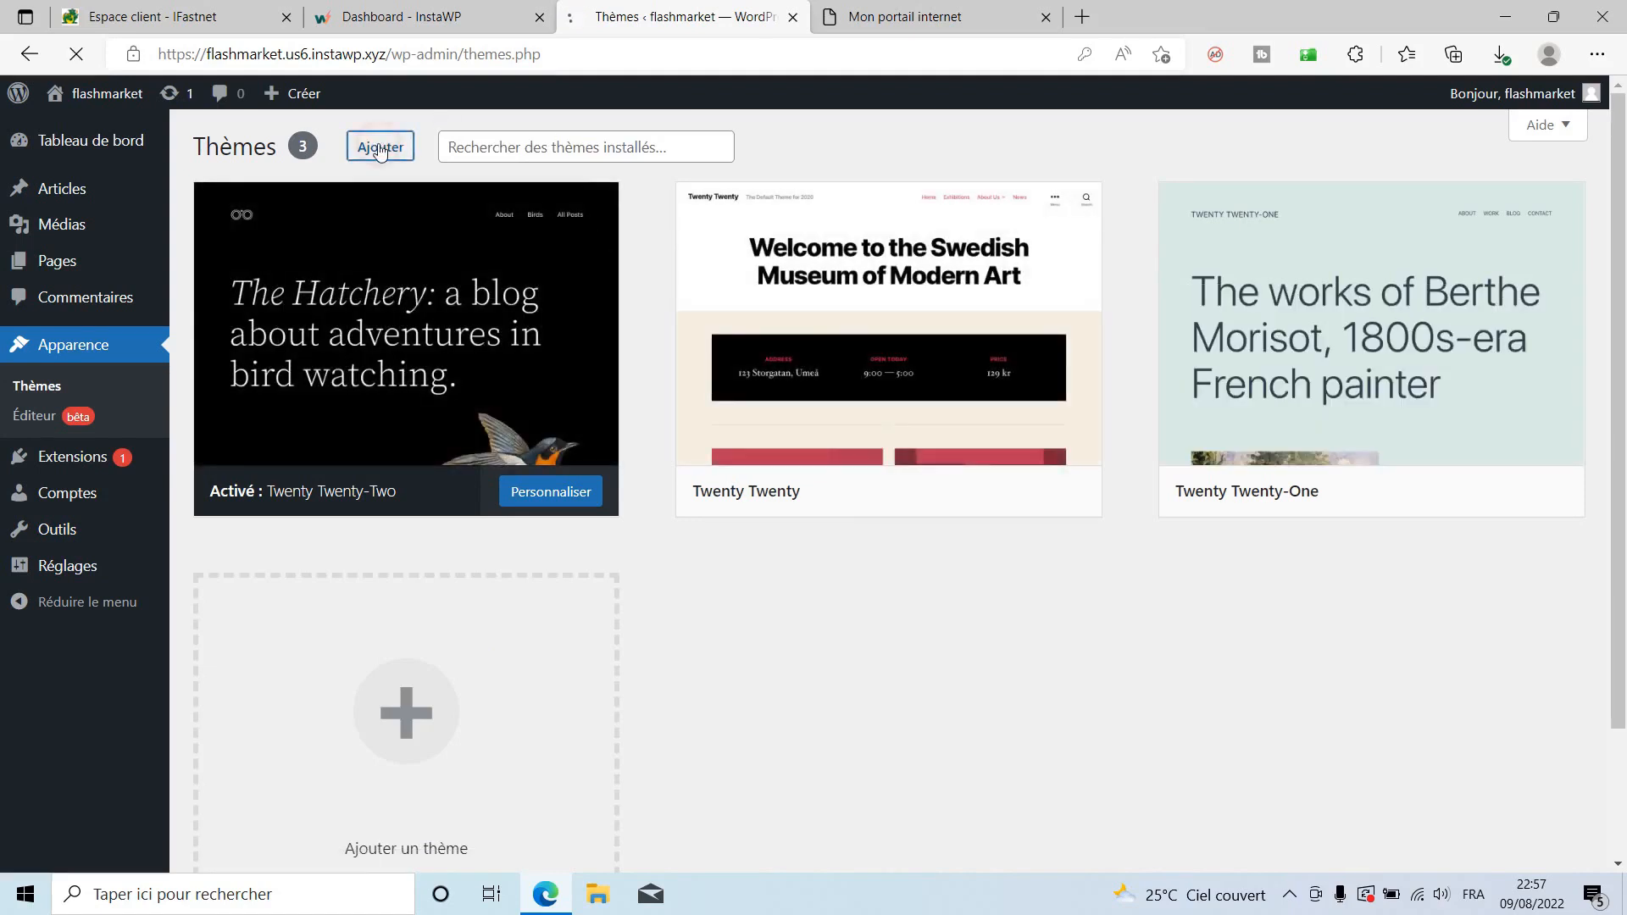
click(380, 148)
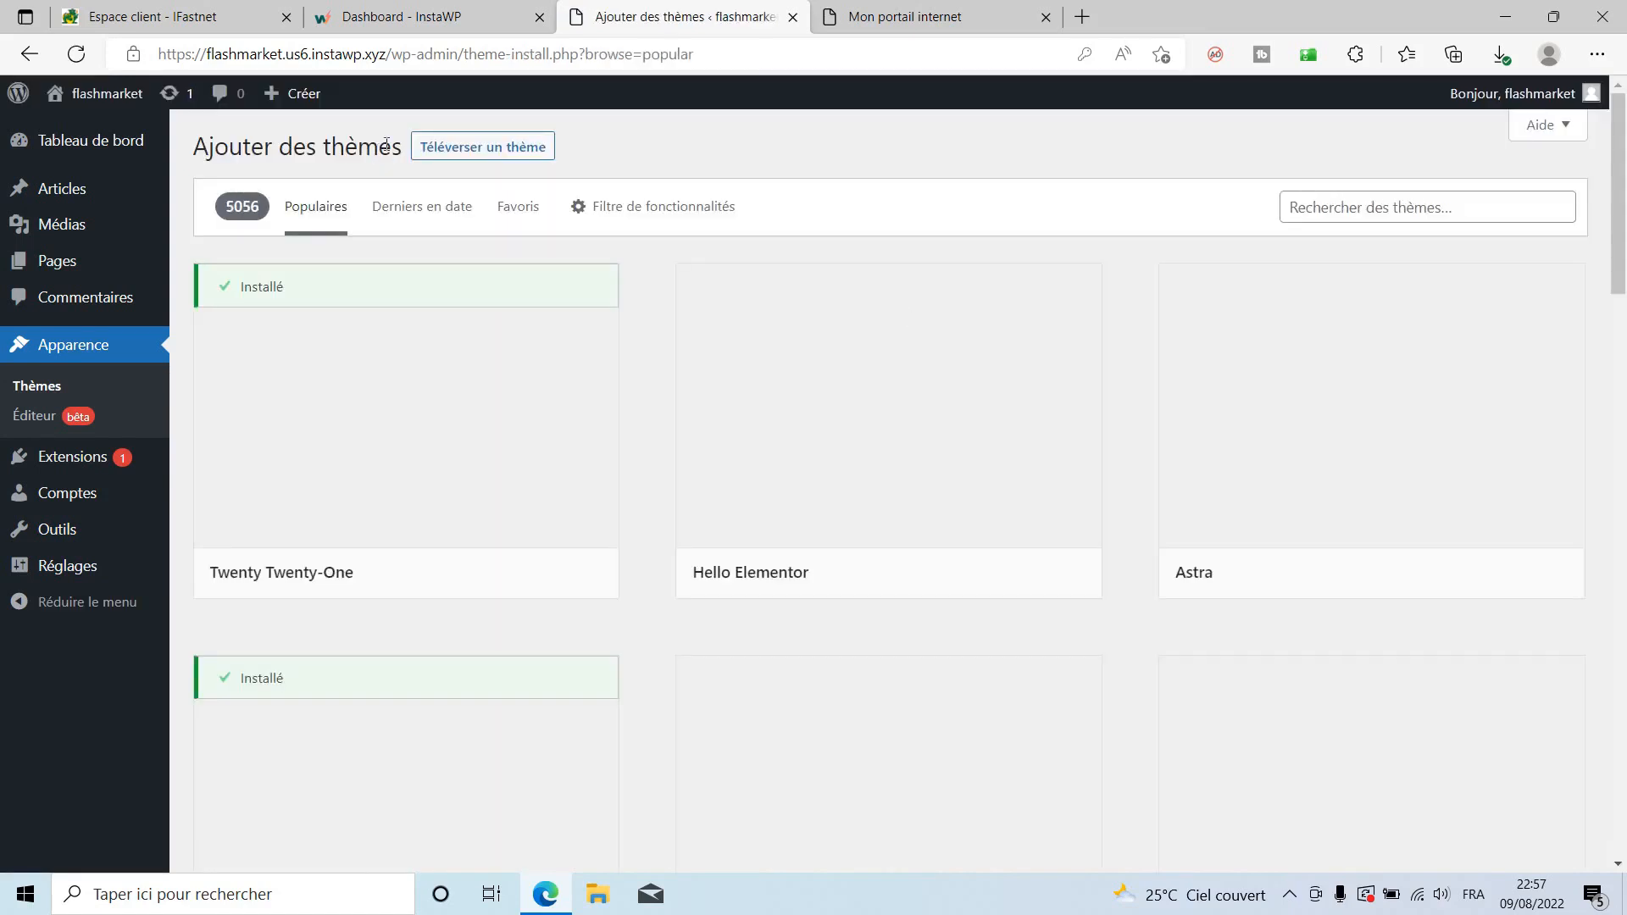
click(475, 147)
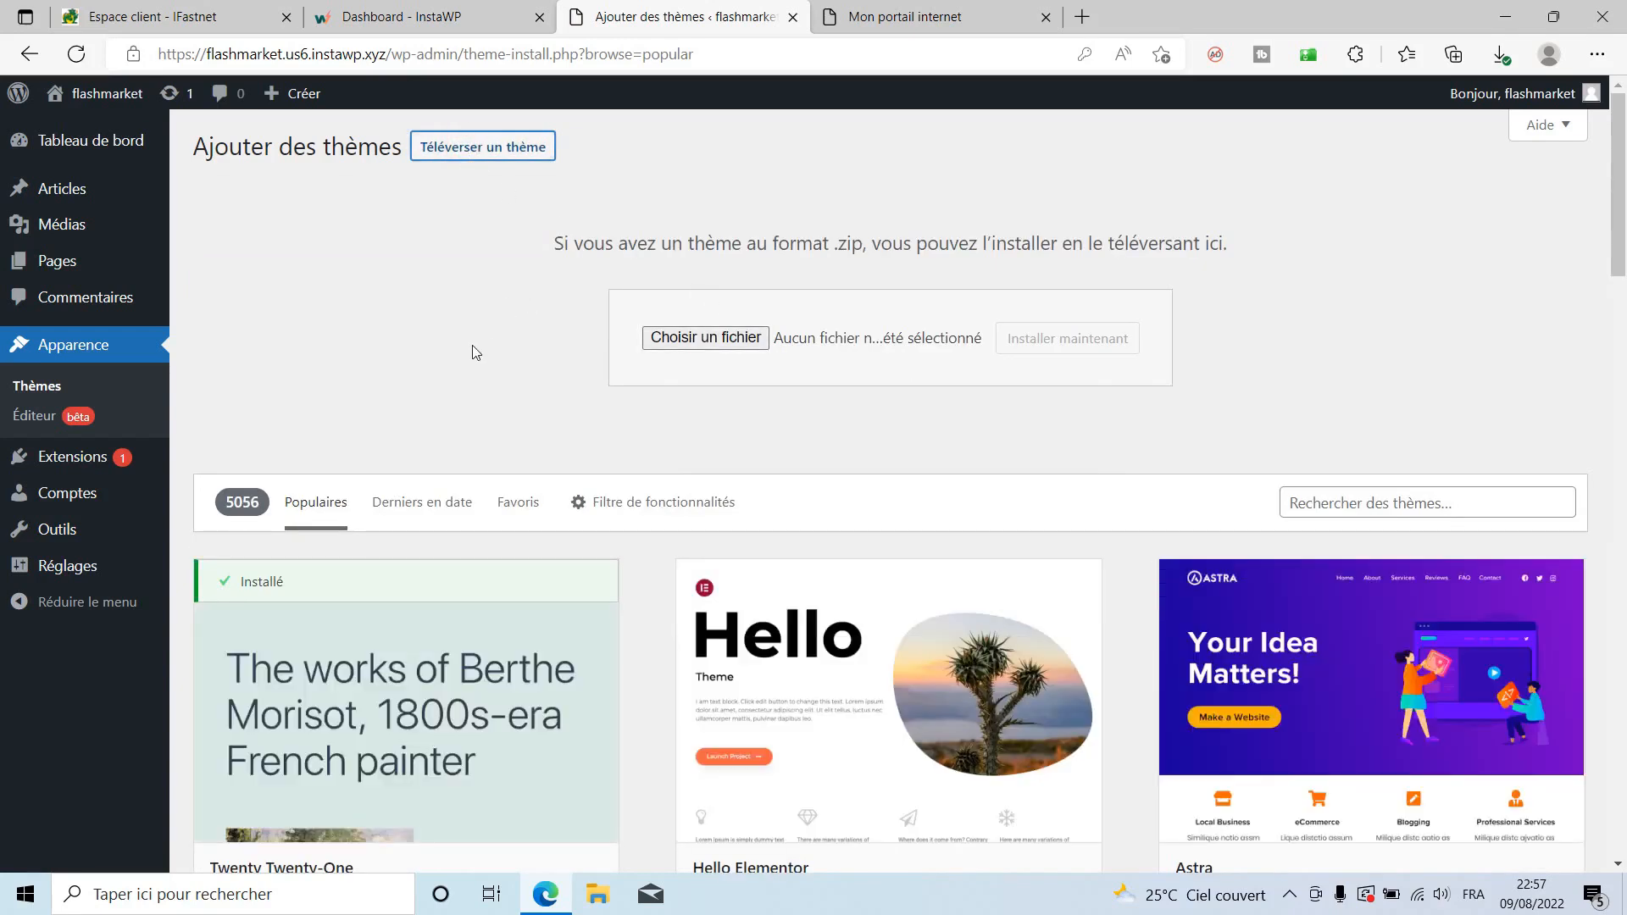
scroll(1411, 527, down, 1)
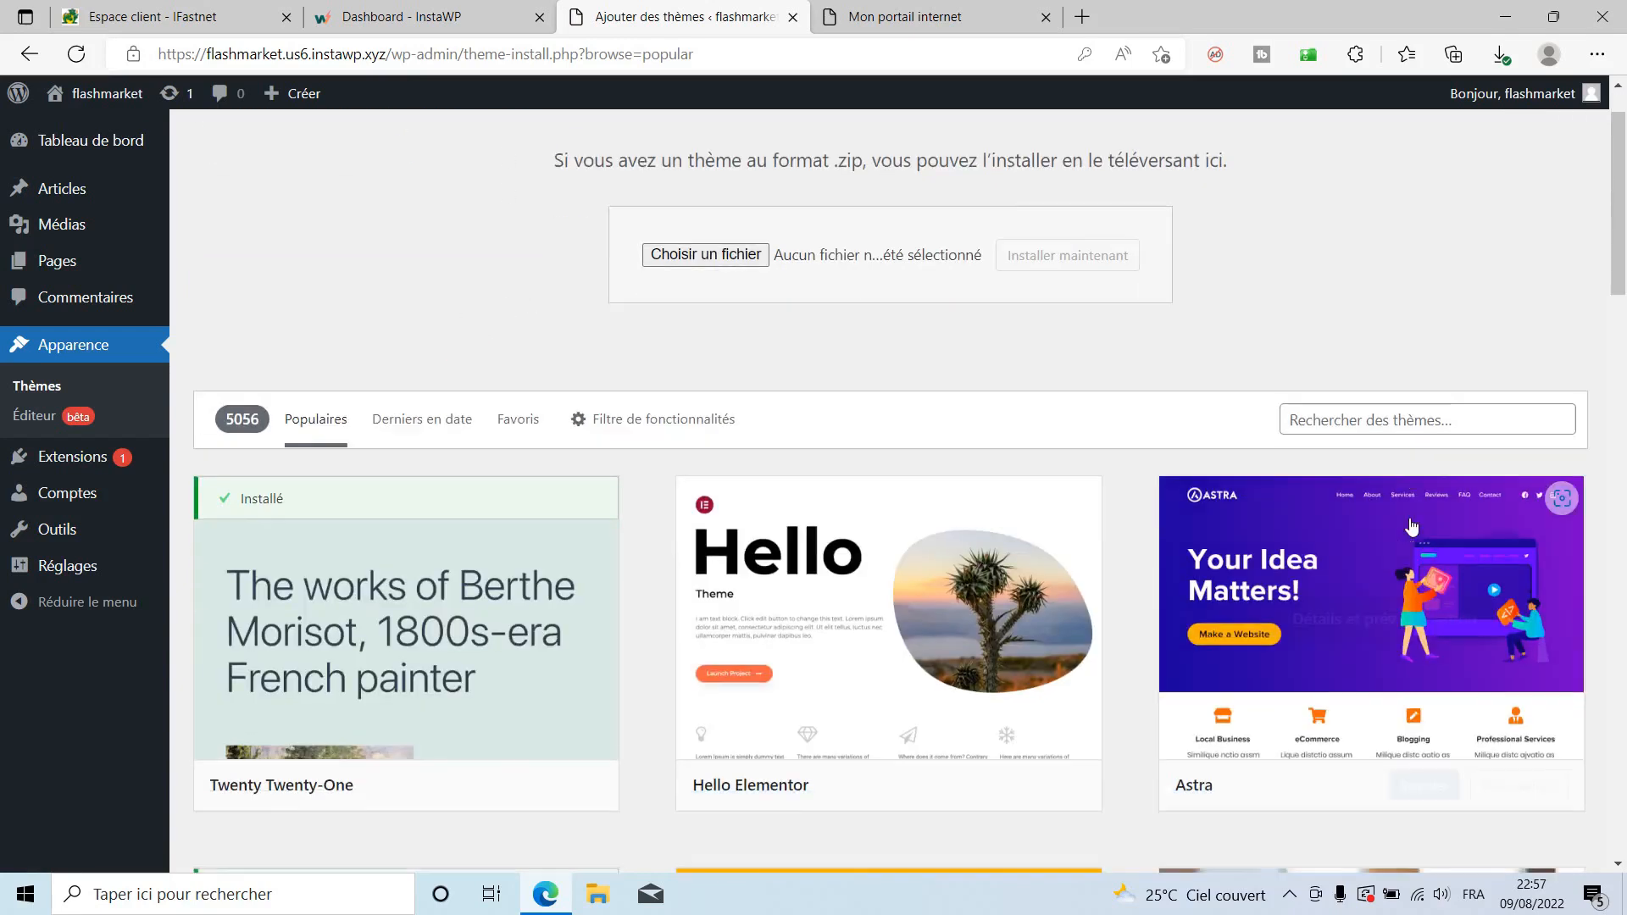
scroll(1410, 527, down, 2)
click(1336, 257)
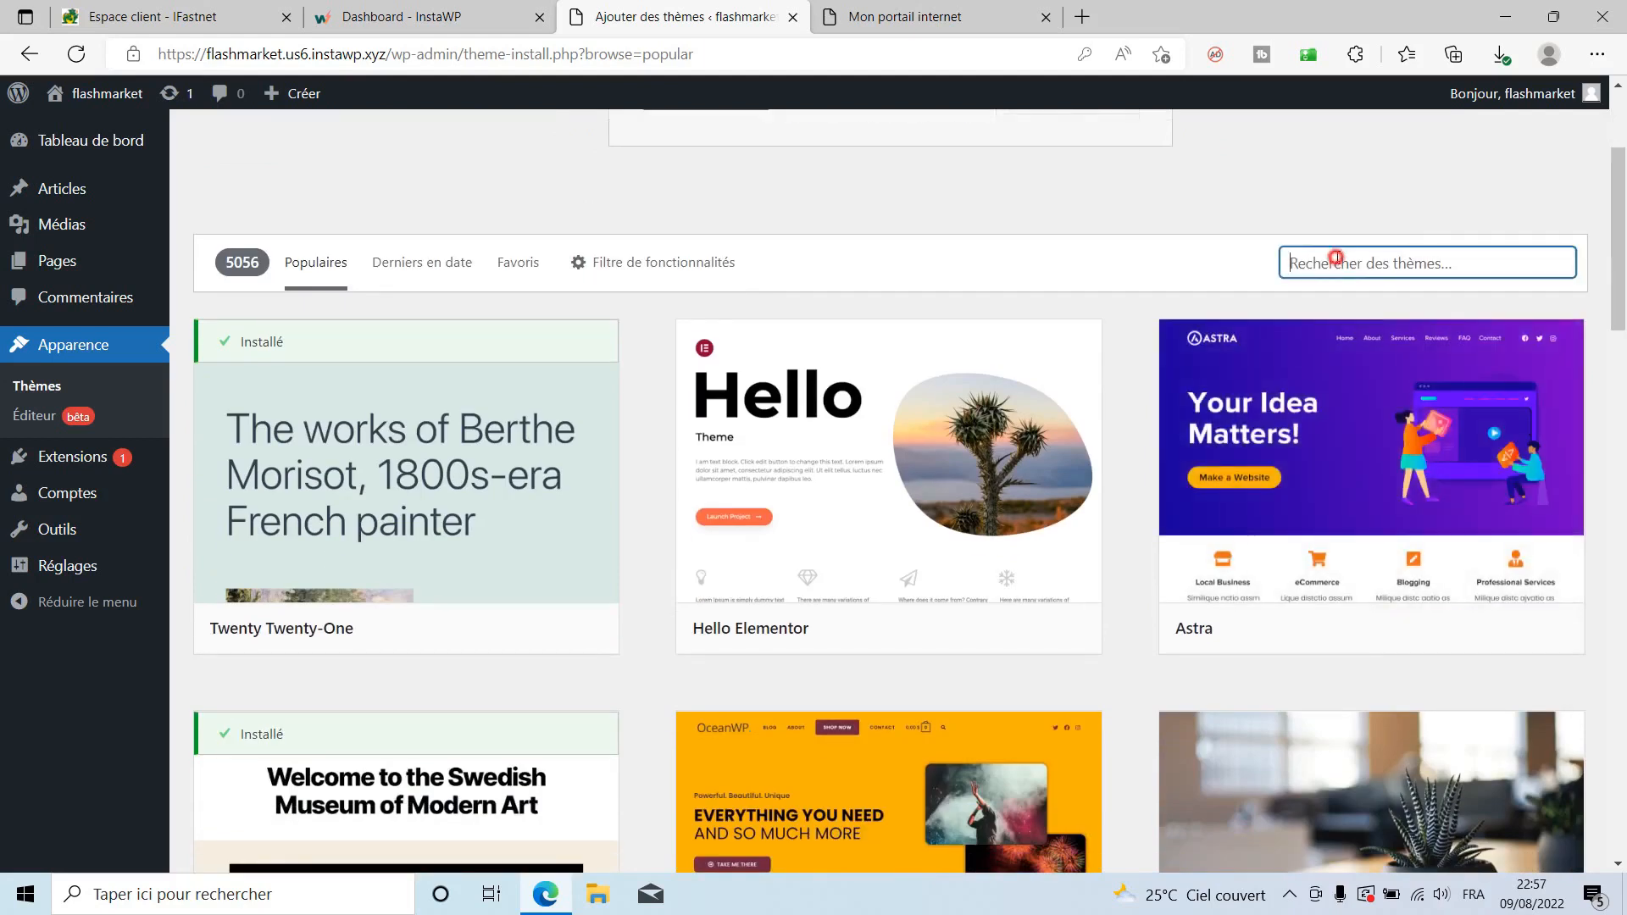
text(shop)
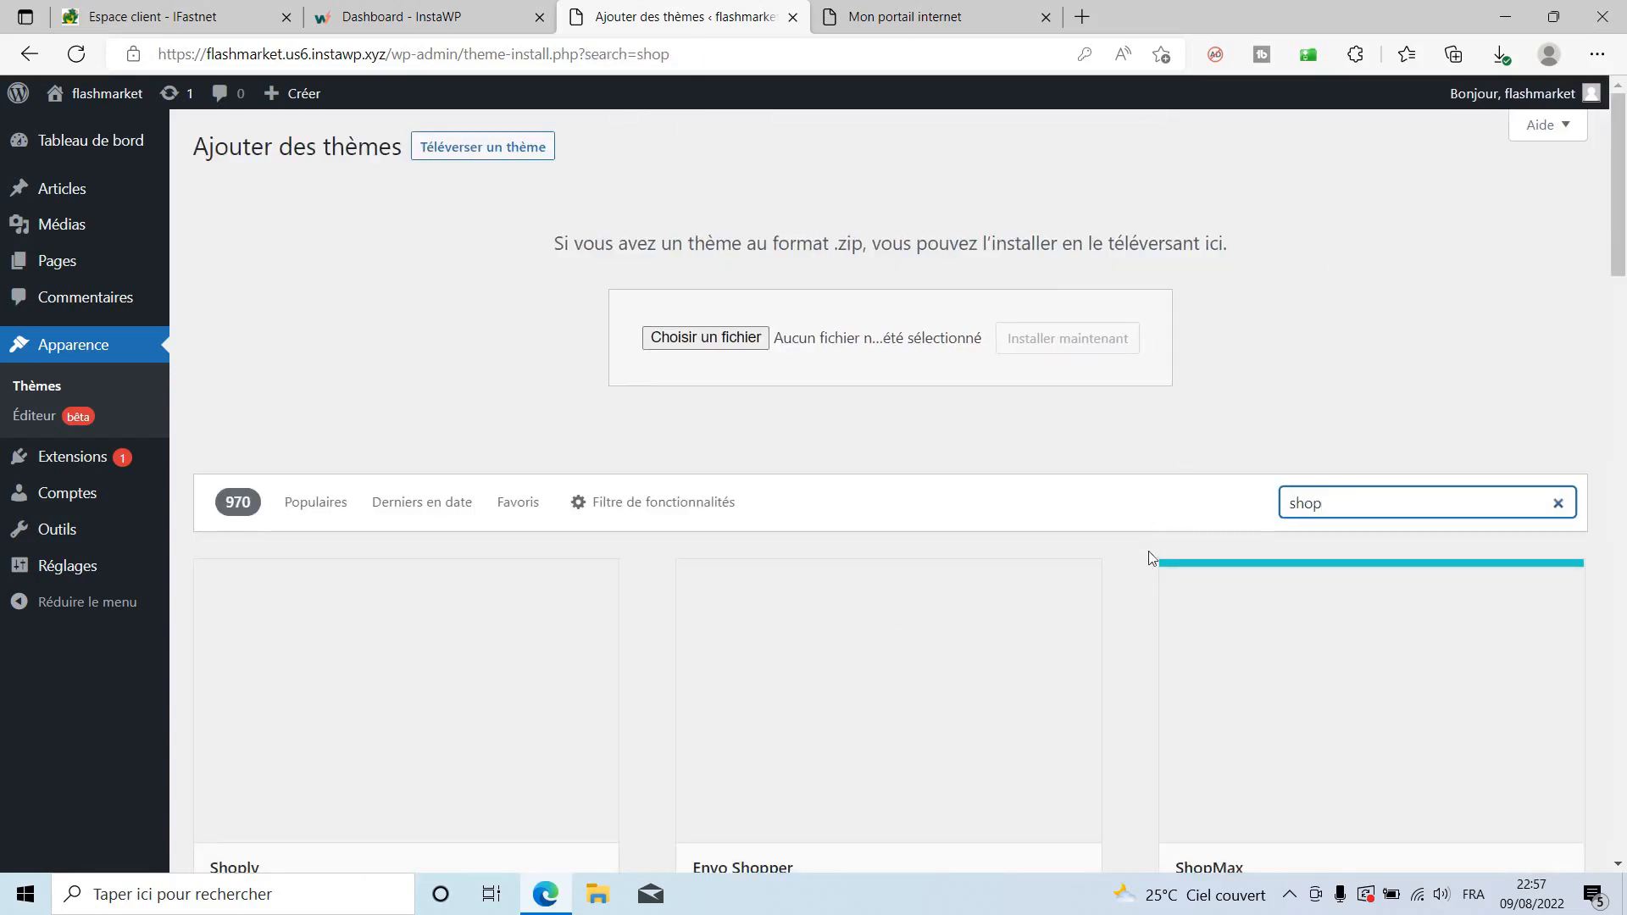
scroll(1151, 559, down, 3)
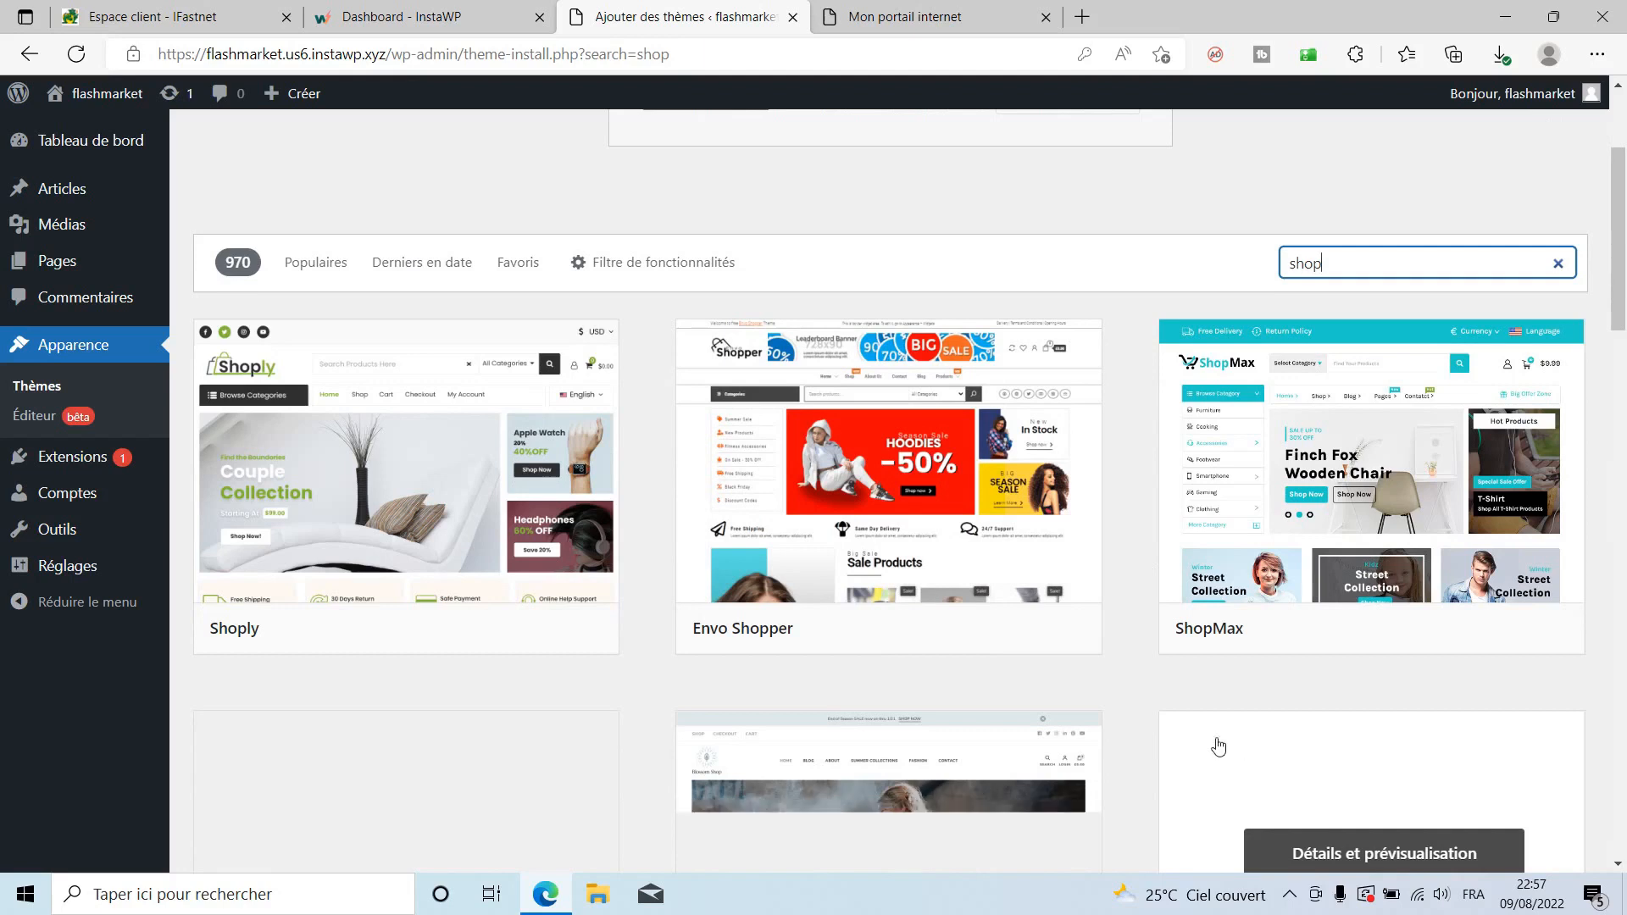
scroll(795, 485, down, 1)
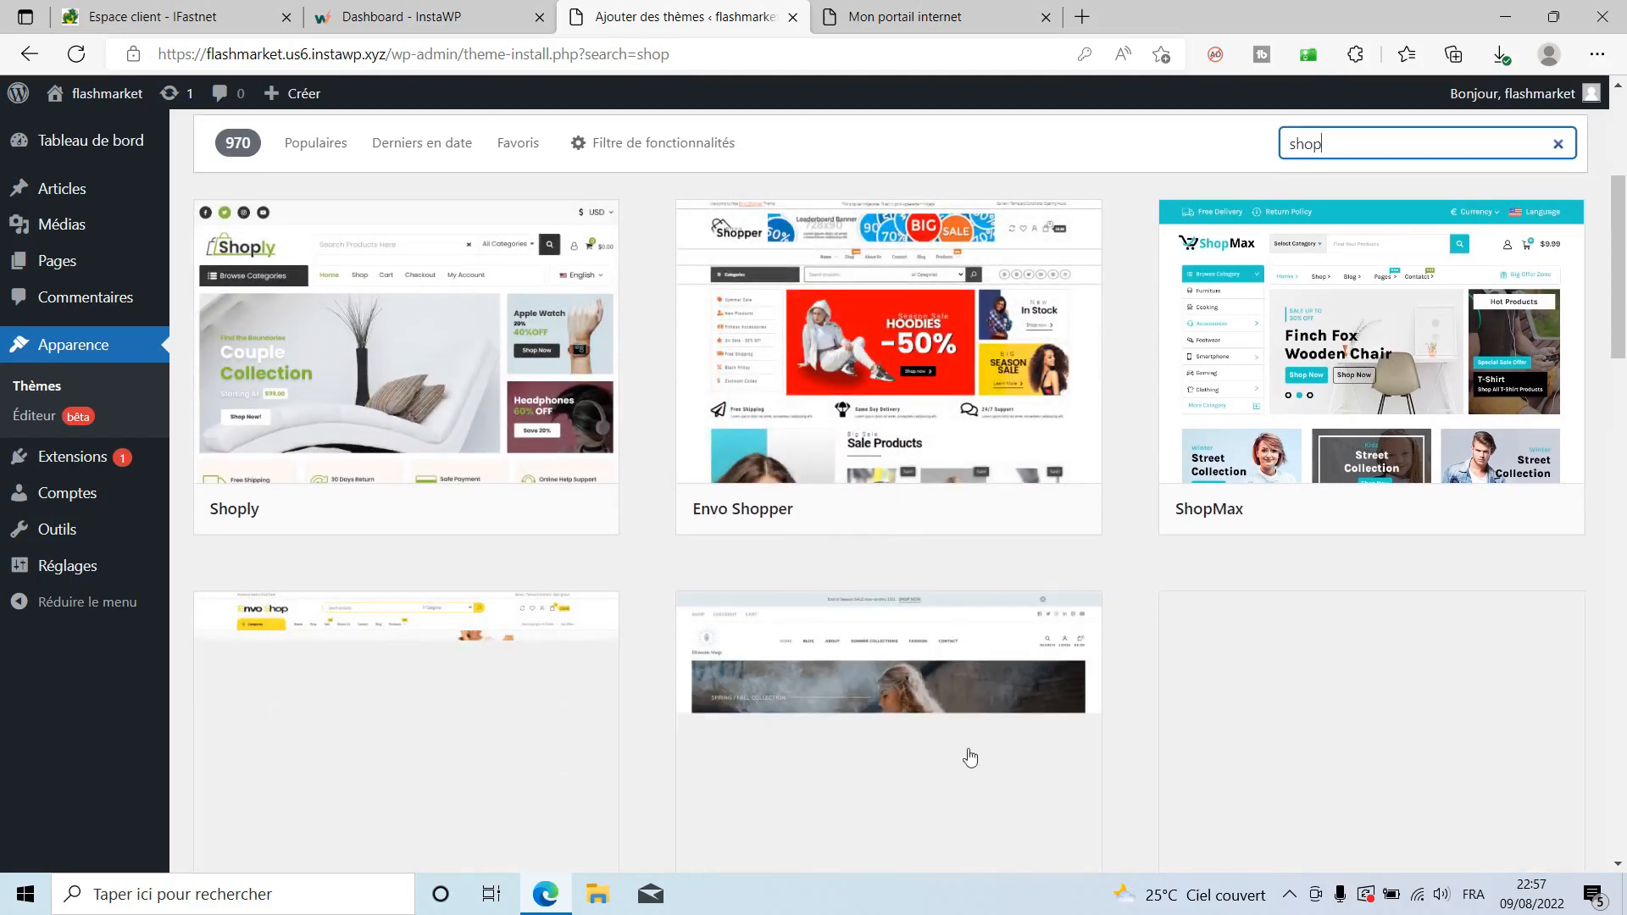
scroll(1118, 571, down, 3)
scroll(1120, 579, down, 2)
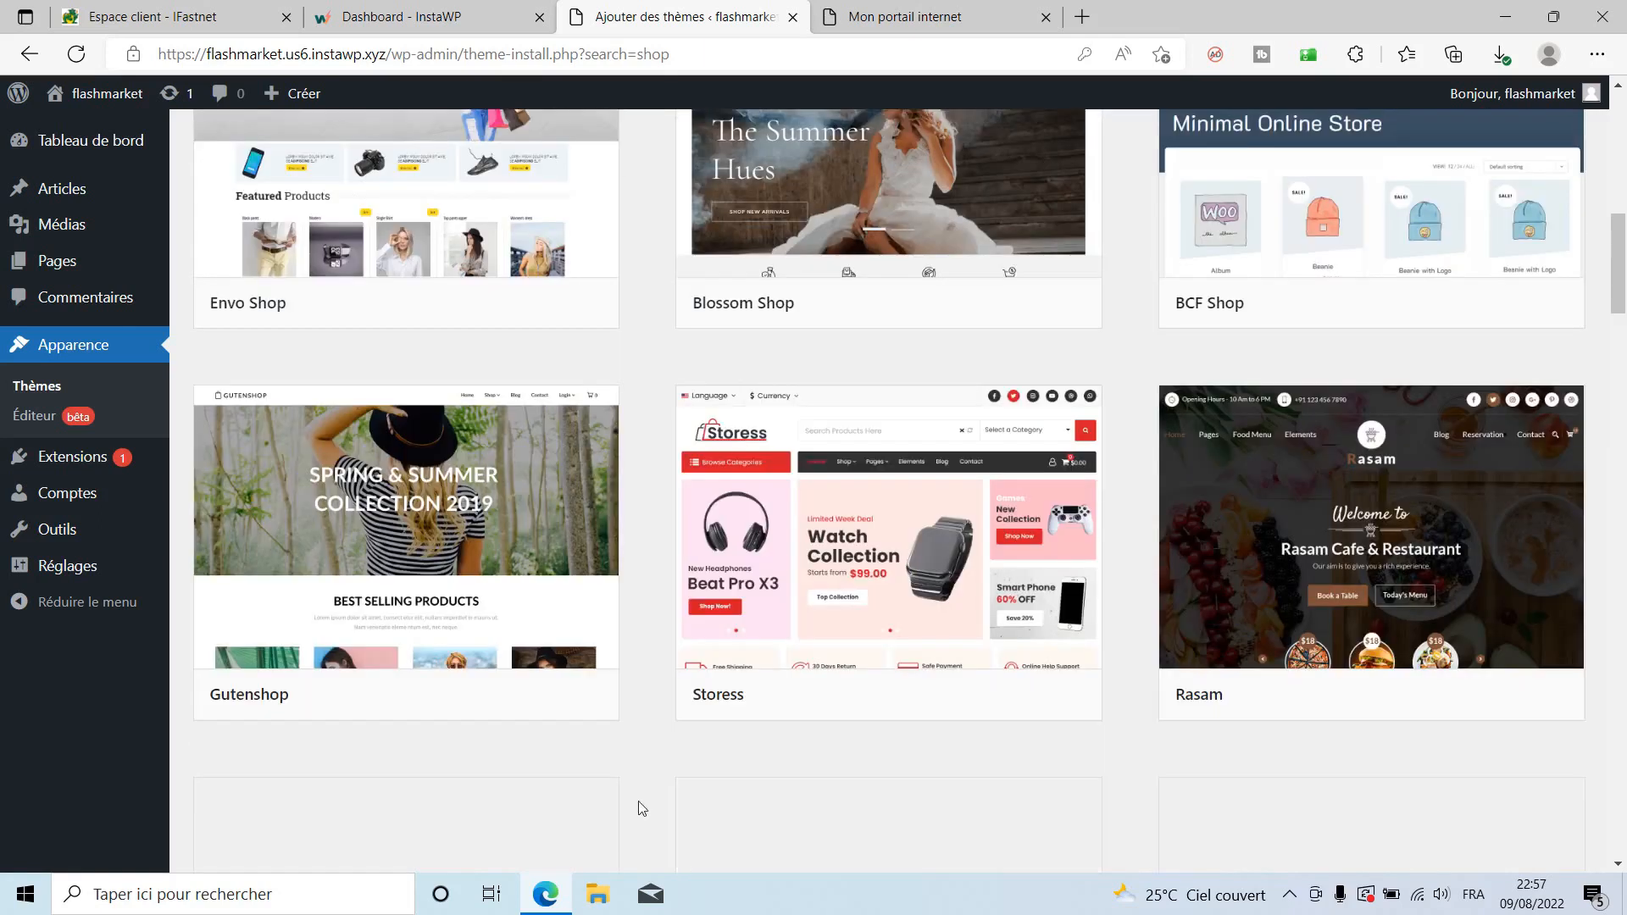
scroll(628, 790, down, 3)
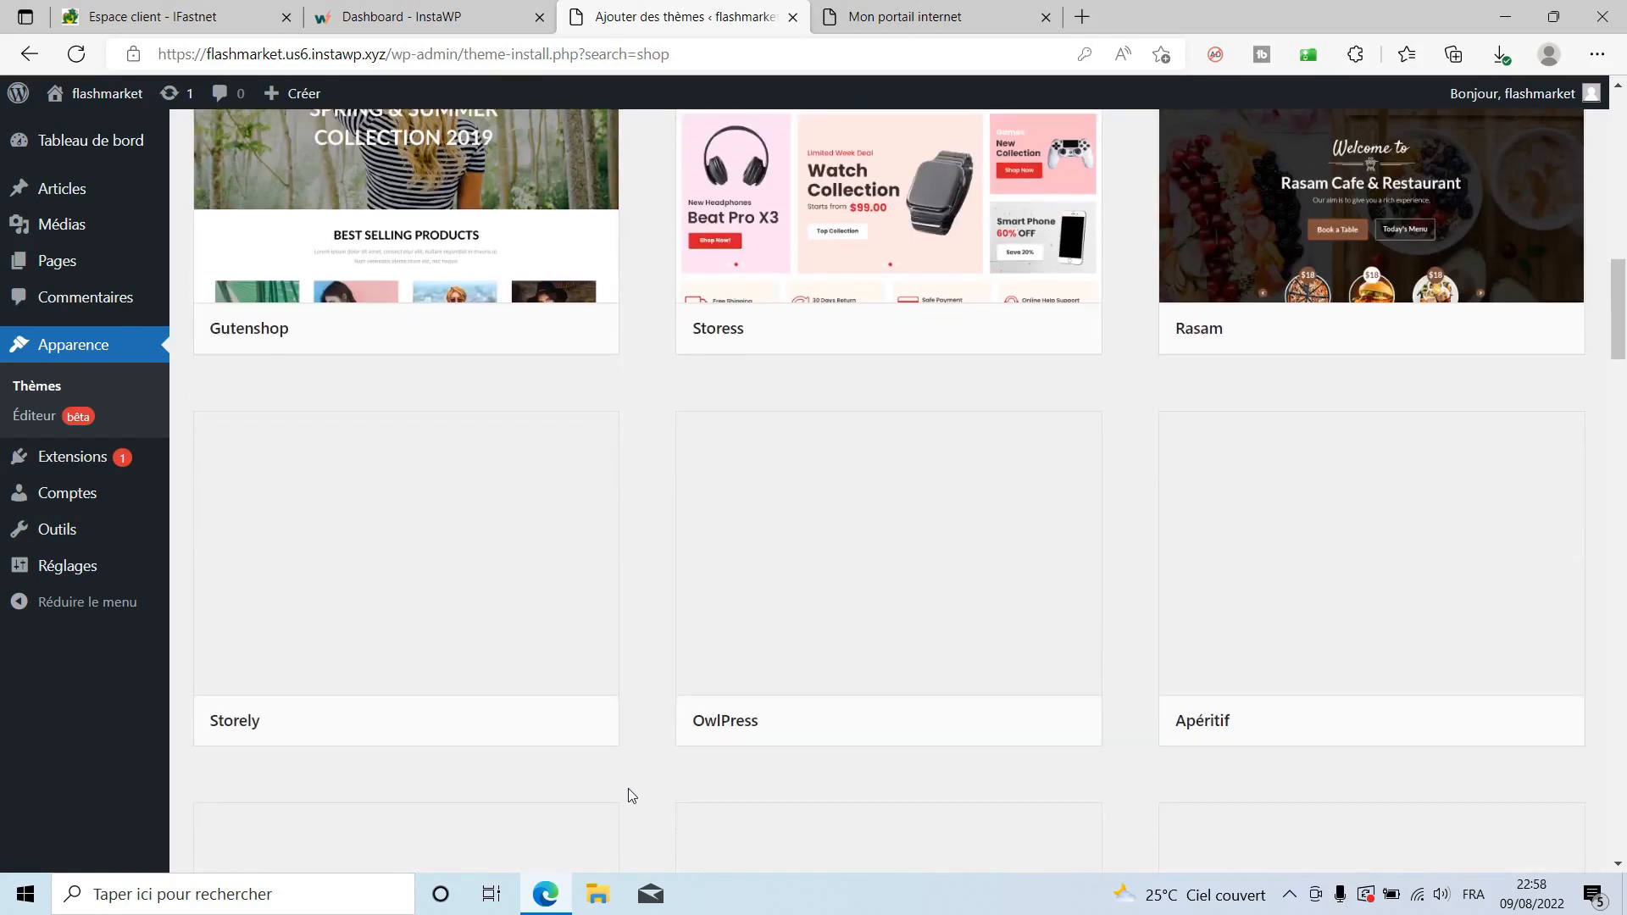
scroll(628, 788, down, 2)
scroll(628, 792, up, 5)
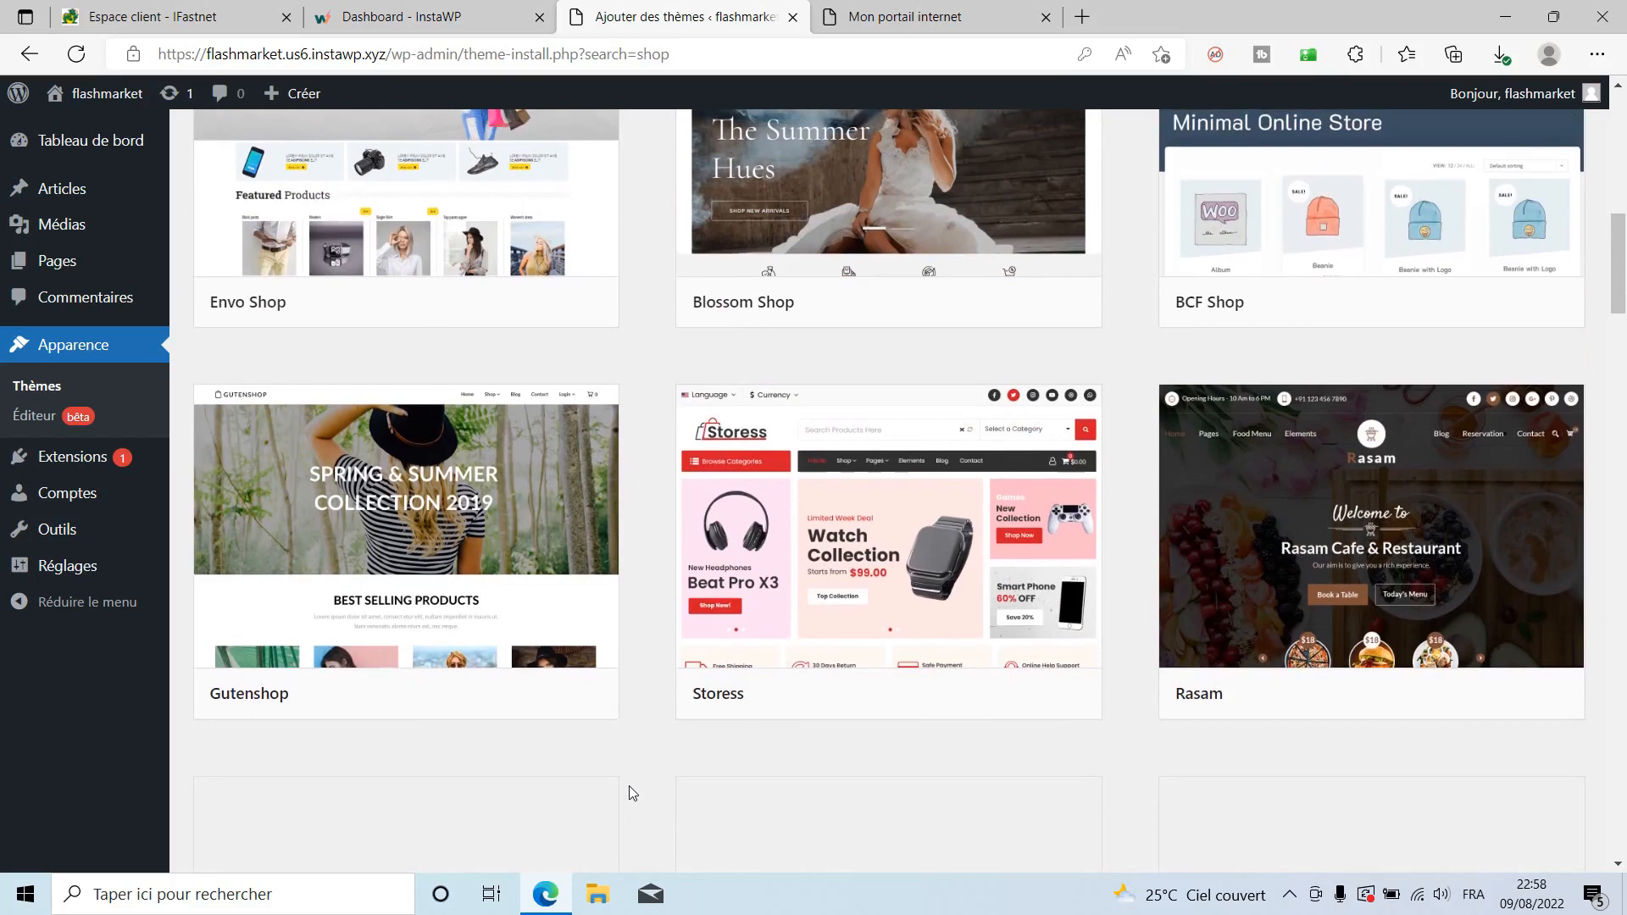
scroll(629, 792, up, 4)
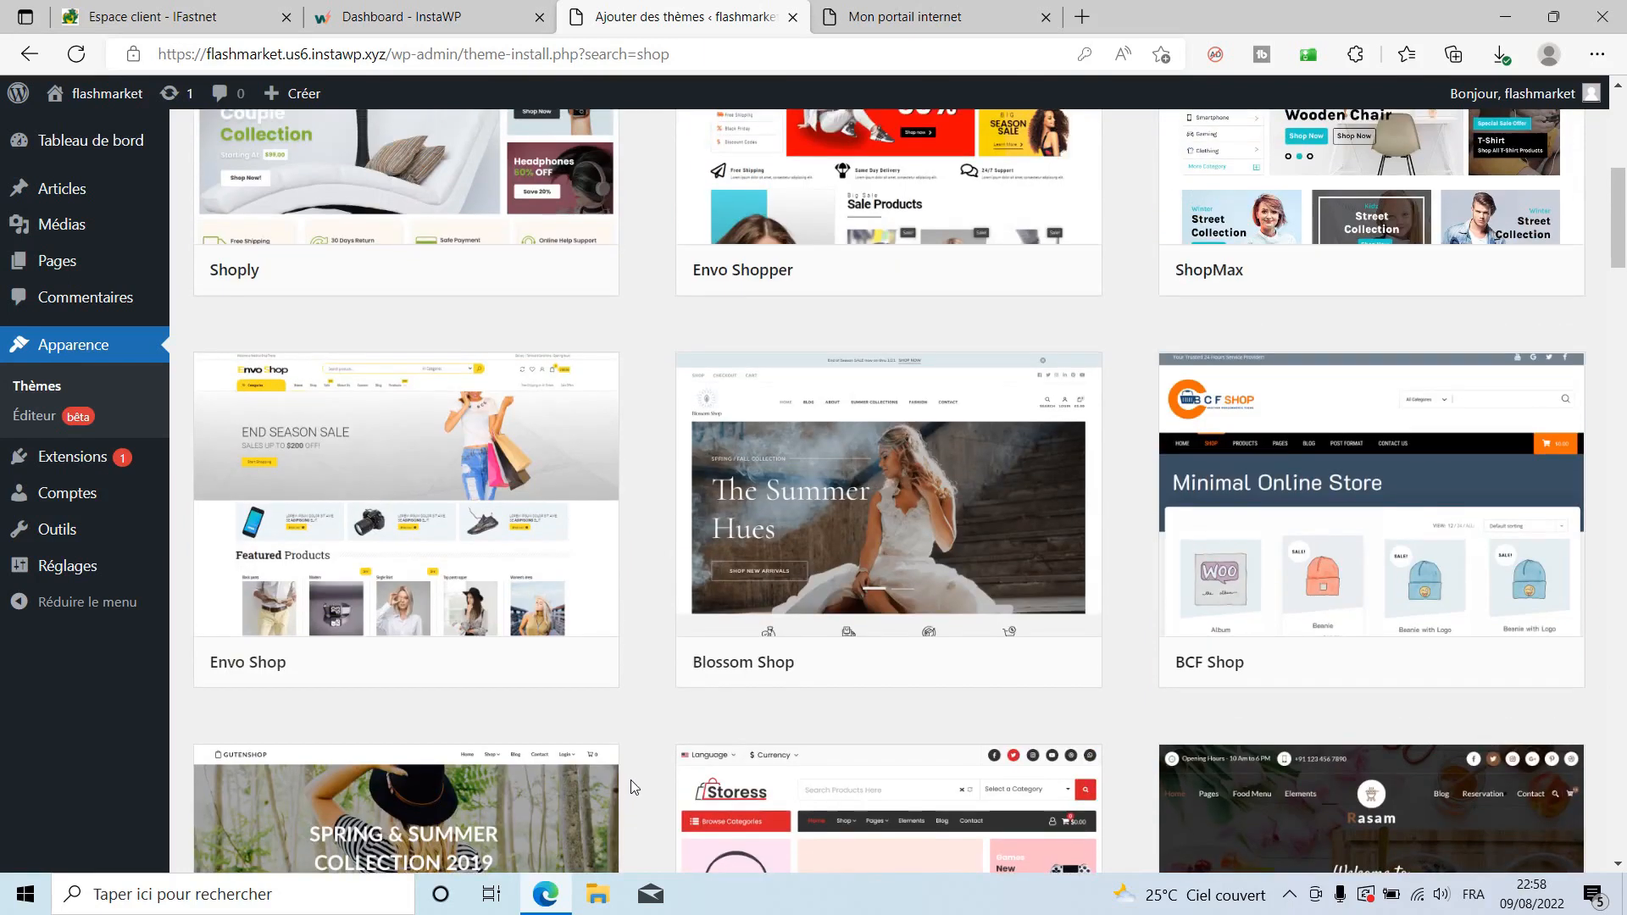
Install and activate the Envo Shop theme.
mouse_move(465, 551)
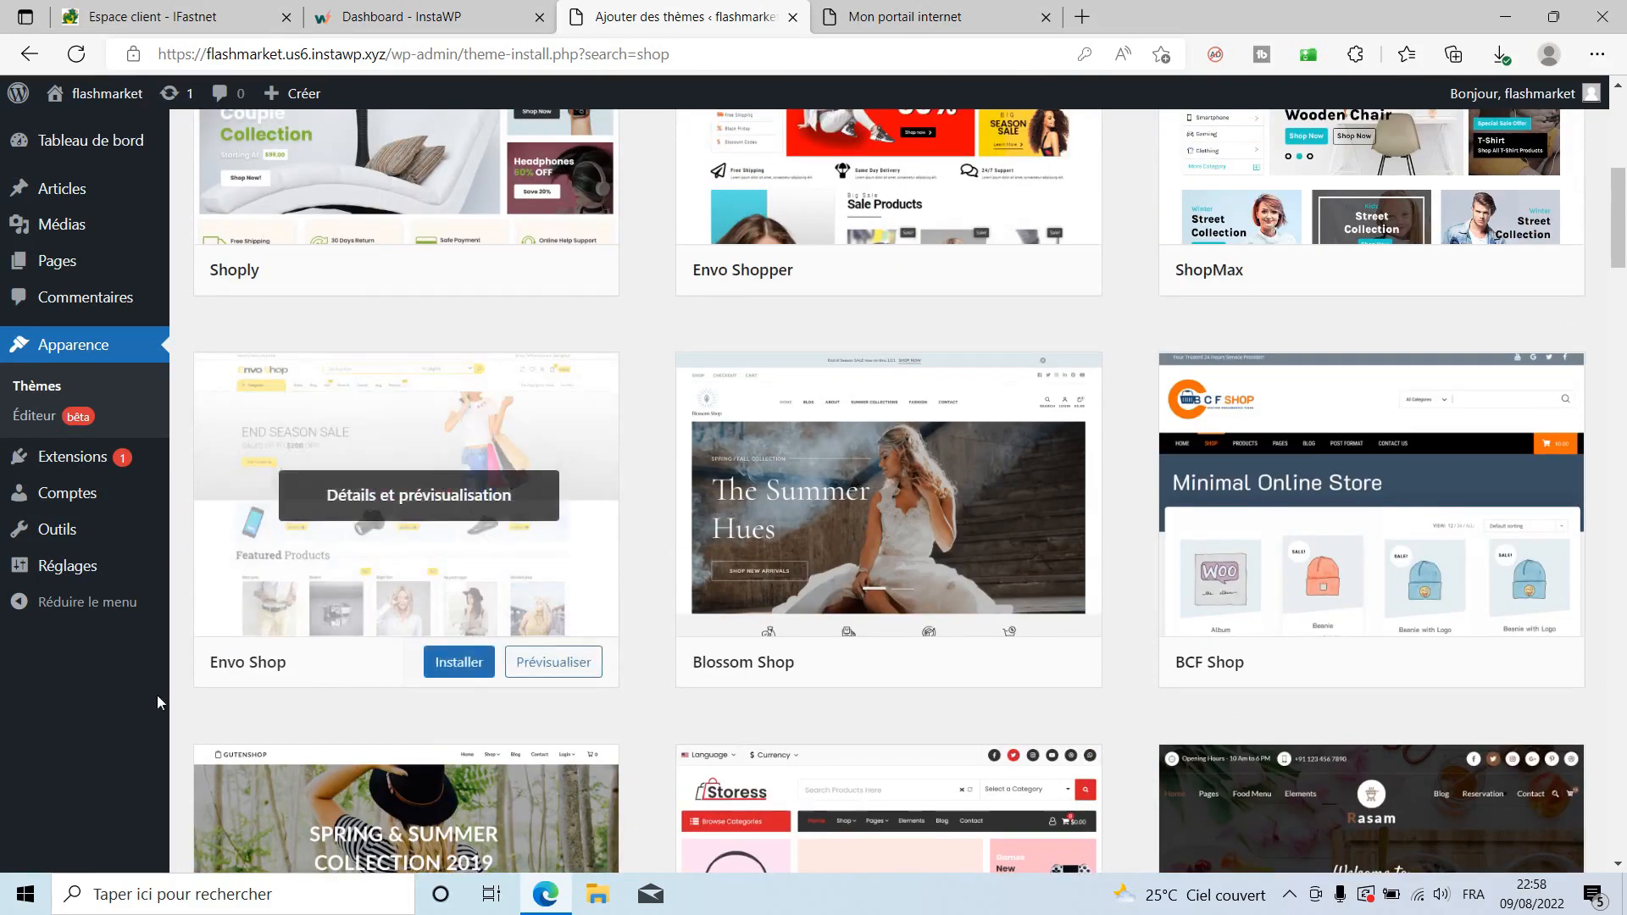
click(450, 662)
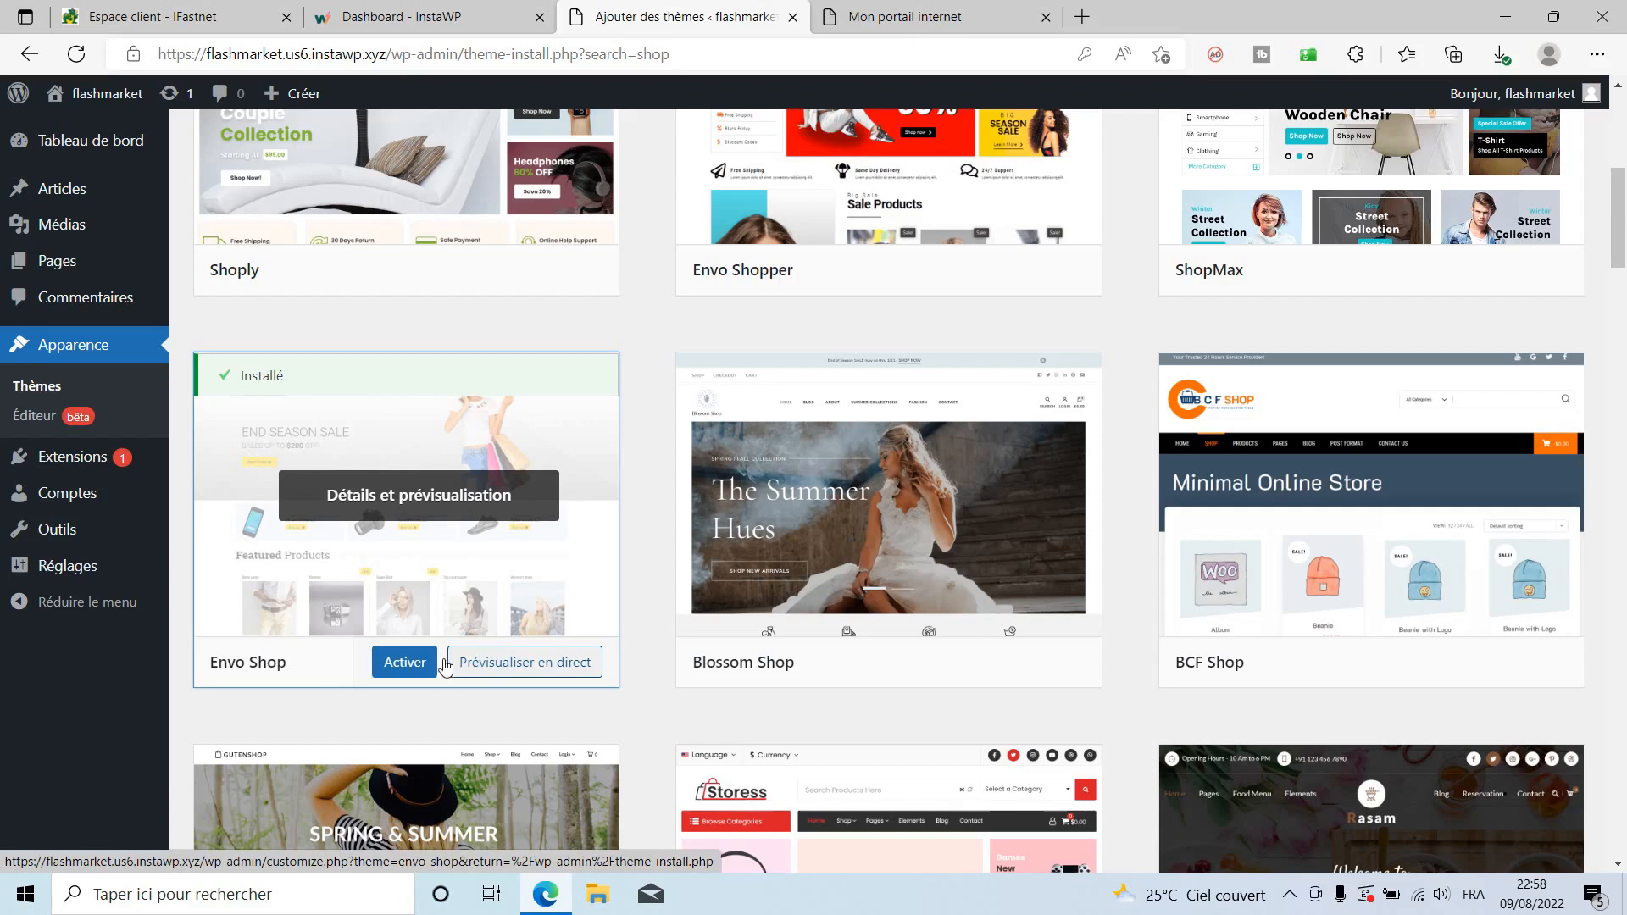
click(419, 665)
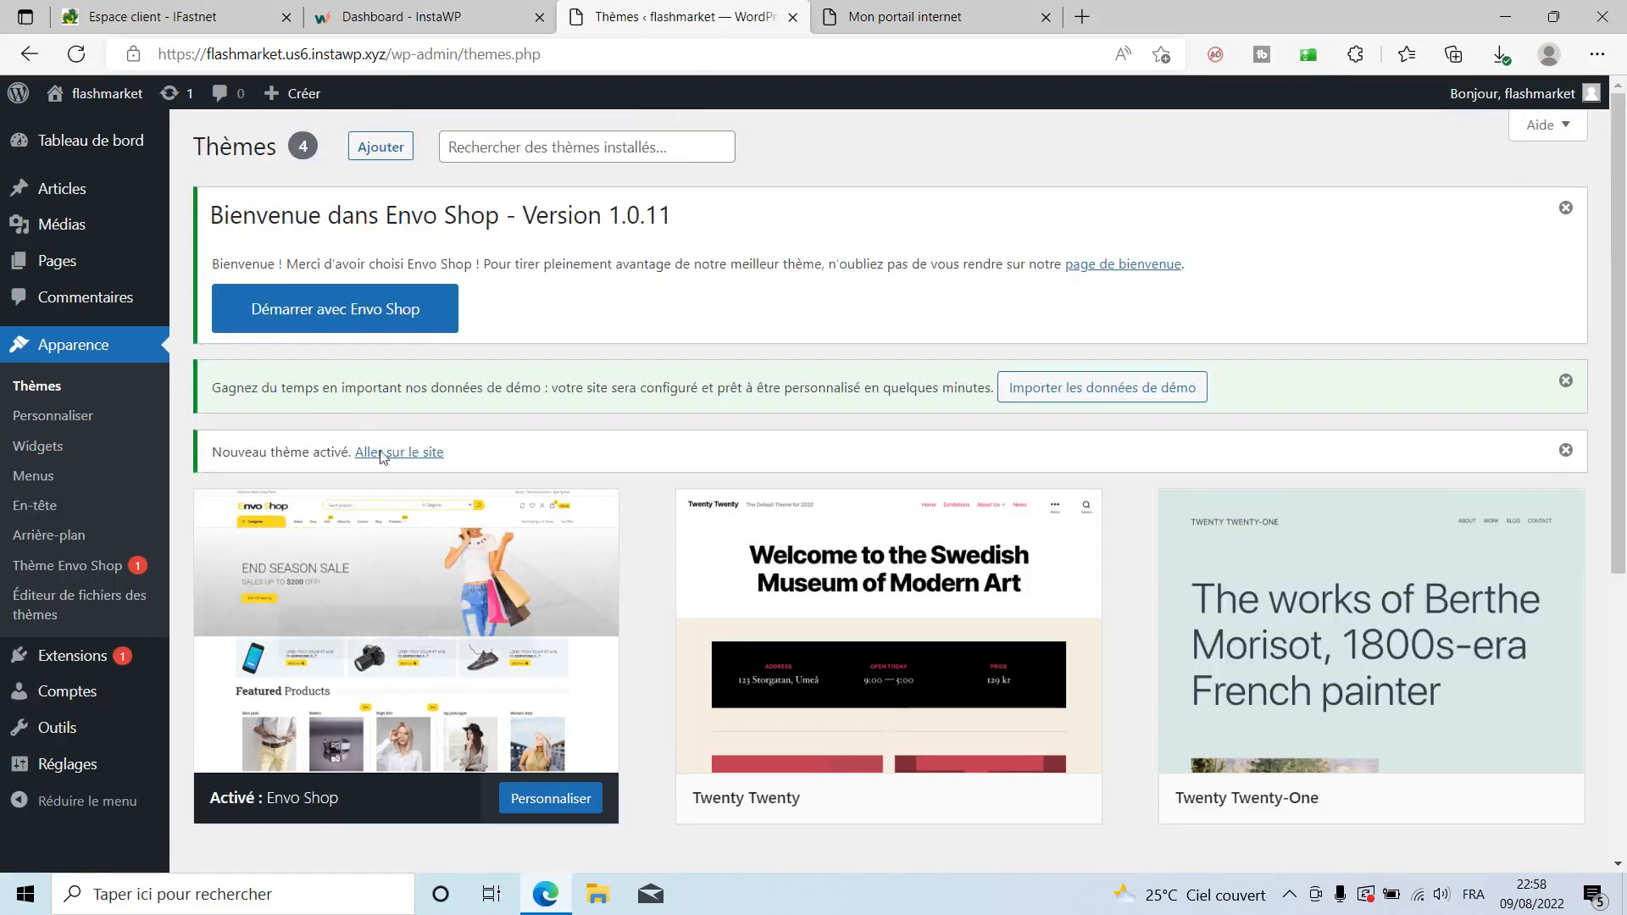
click(333, 311)
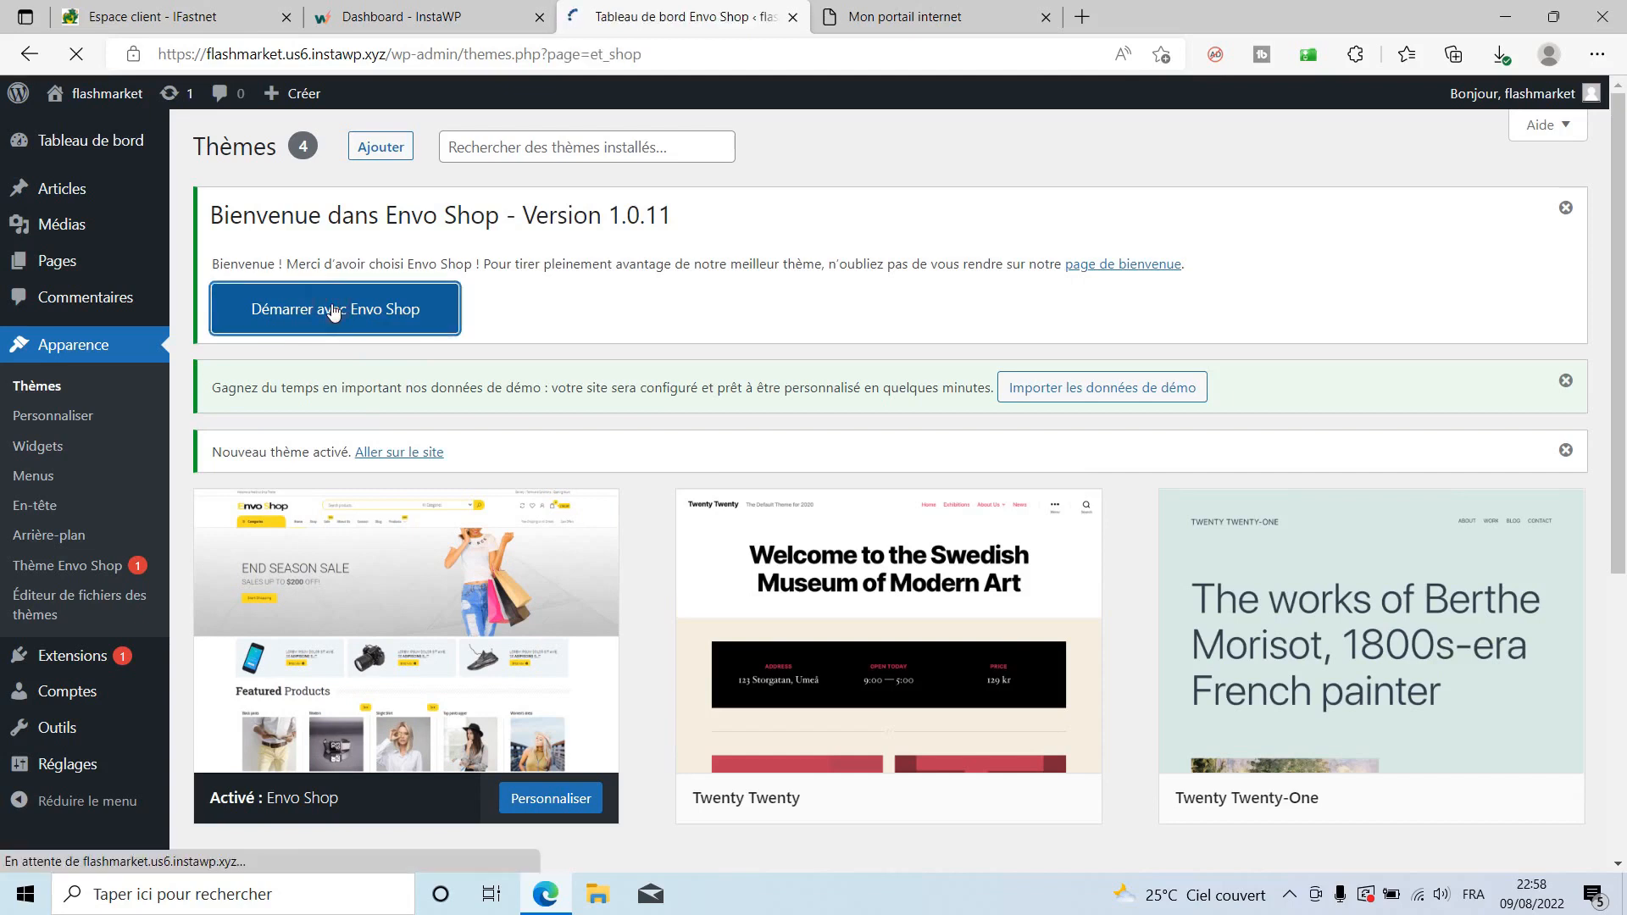
Install the recommended EnvoThemes Demo Import, WooCommerce and Elementor plugins.
scroll(973, 418, down, 3)
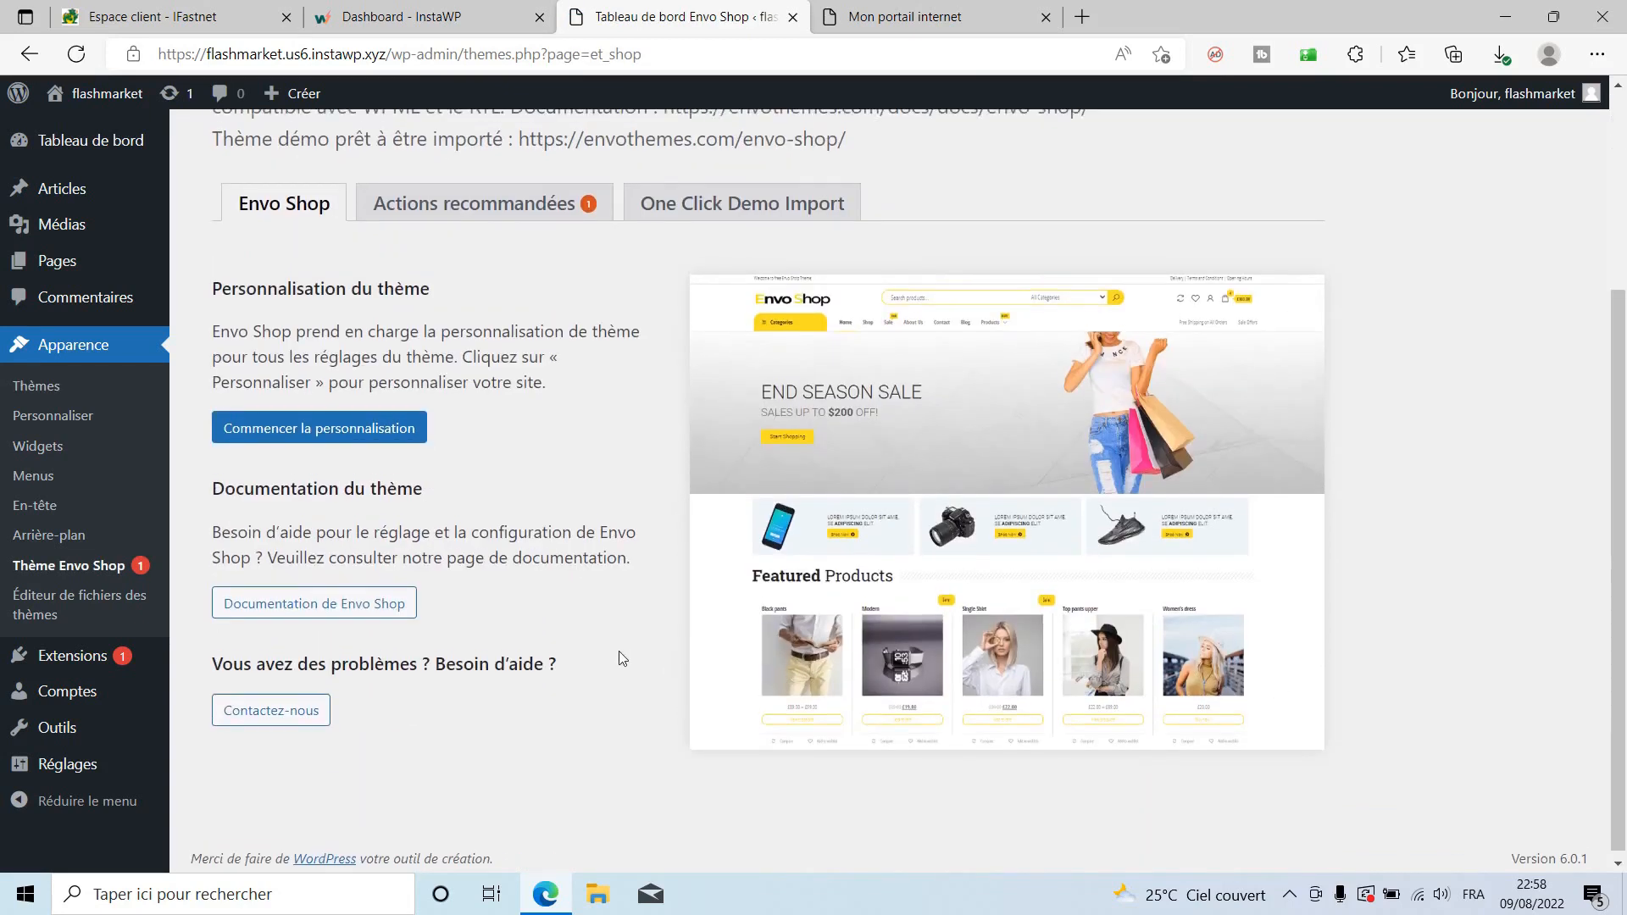
scroll(566, 639, up, 3)
click(523, 447)
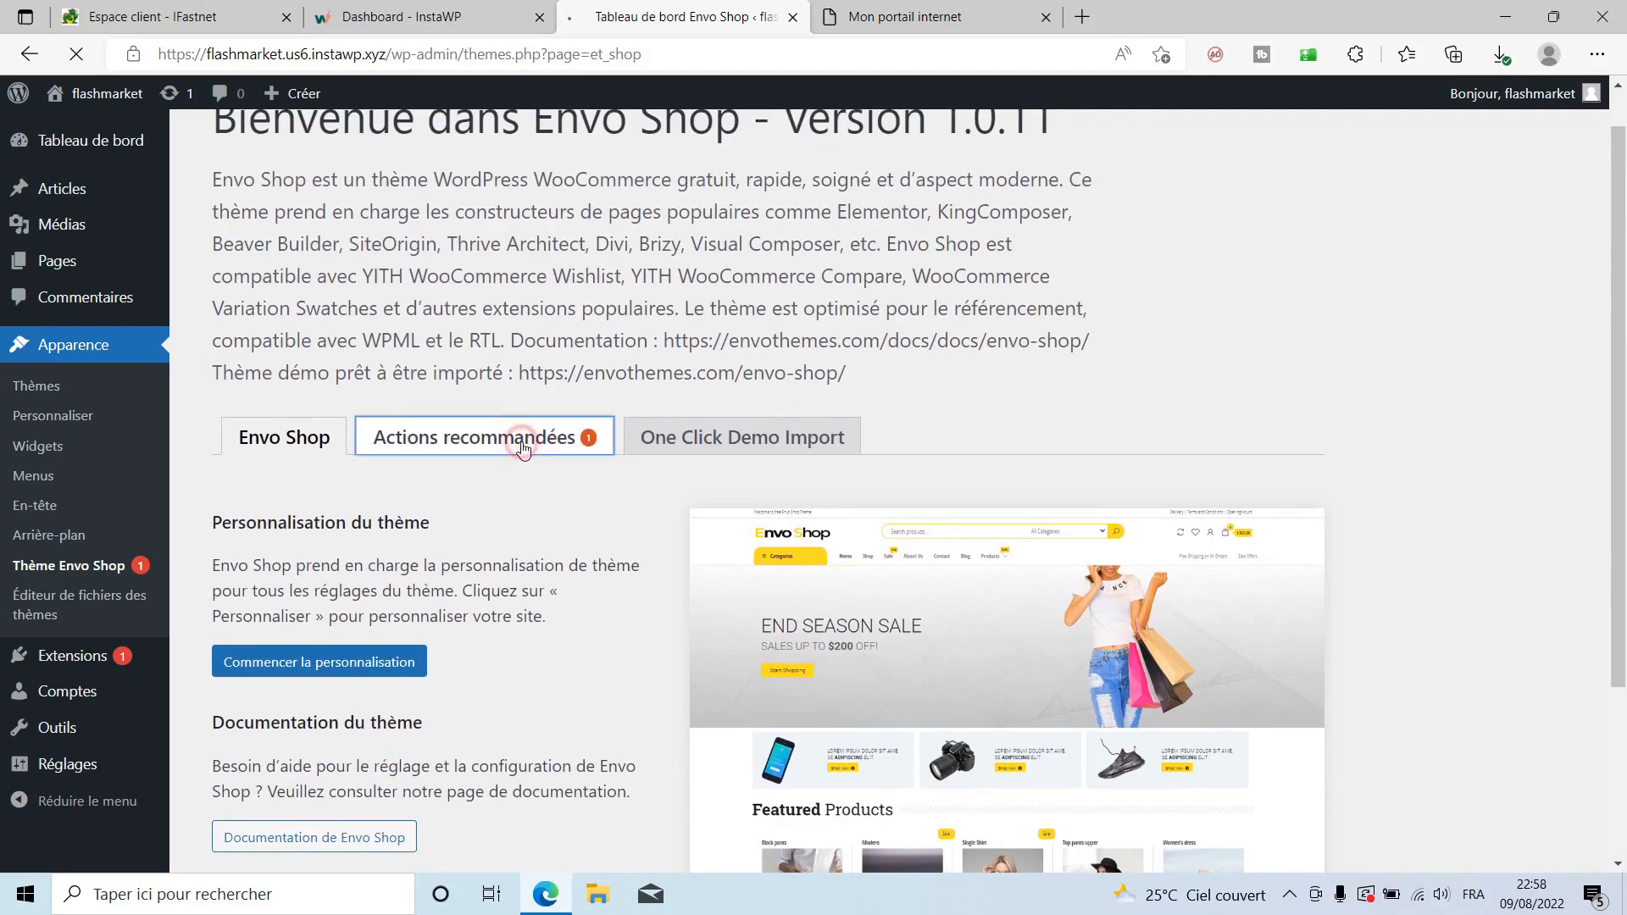
scroll(522, 449, down, 1)
scroll(523, 449, down, 2)
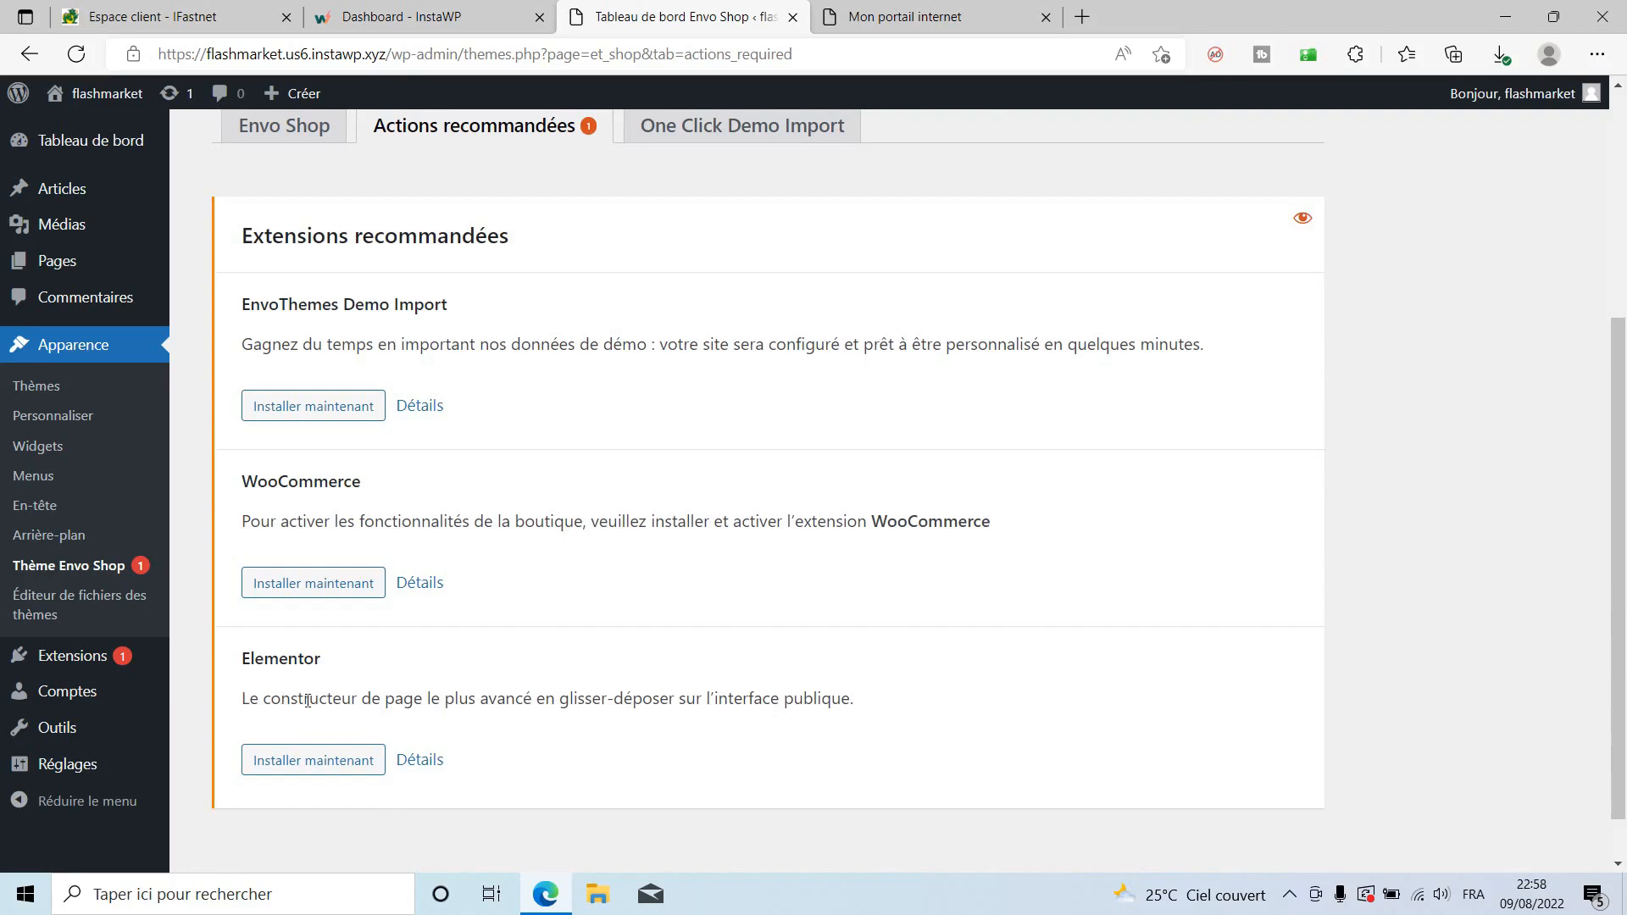
click(302, 407)
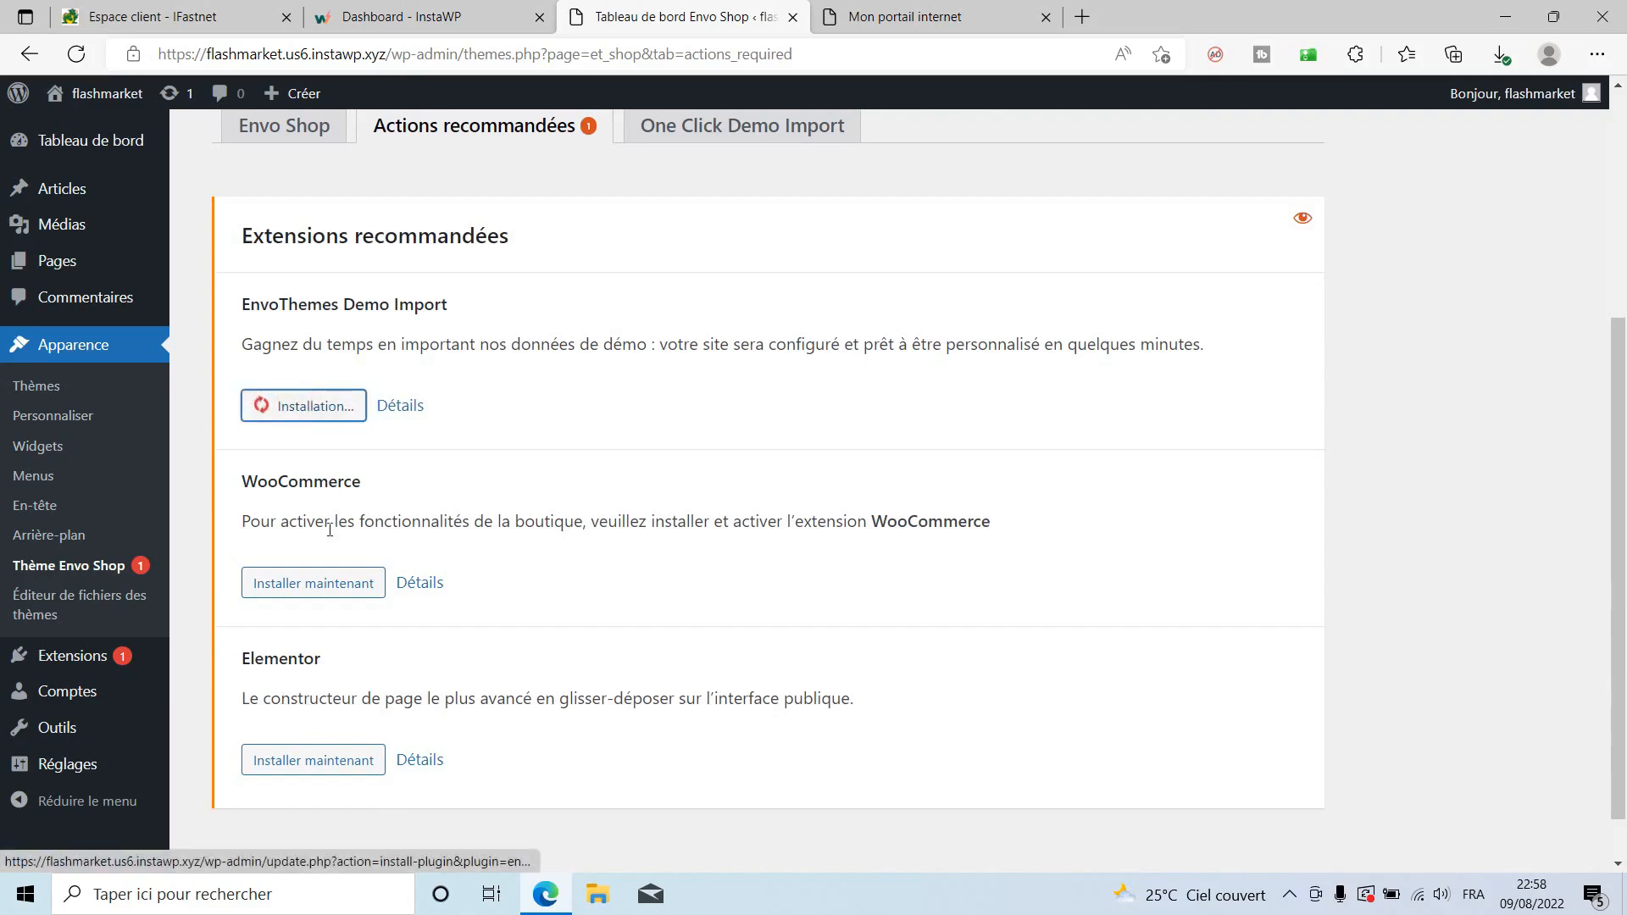
click(279, 583)
click(310, 758)
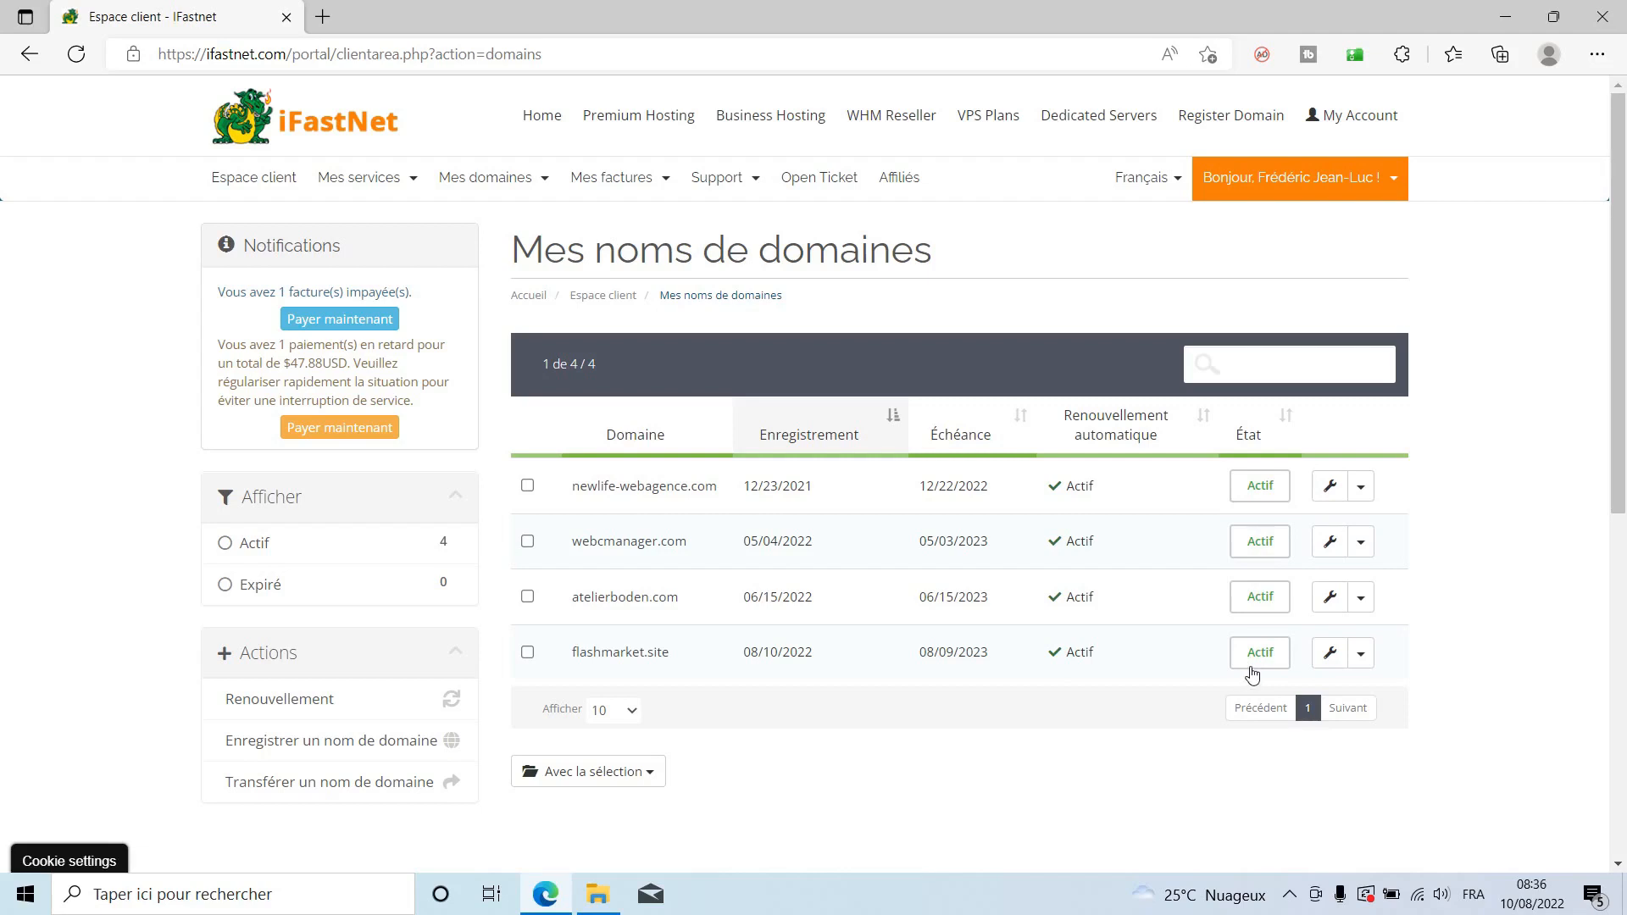
Open the Super Premium hosting service for newlife-webagence.com and log in to its cPanel.
click(388, 193)
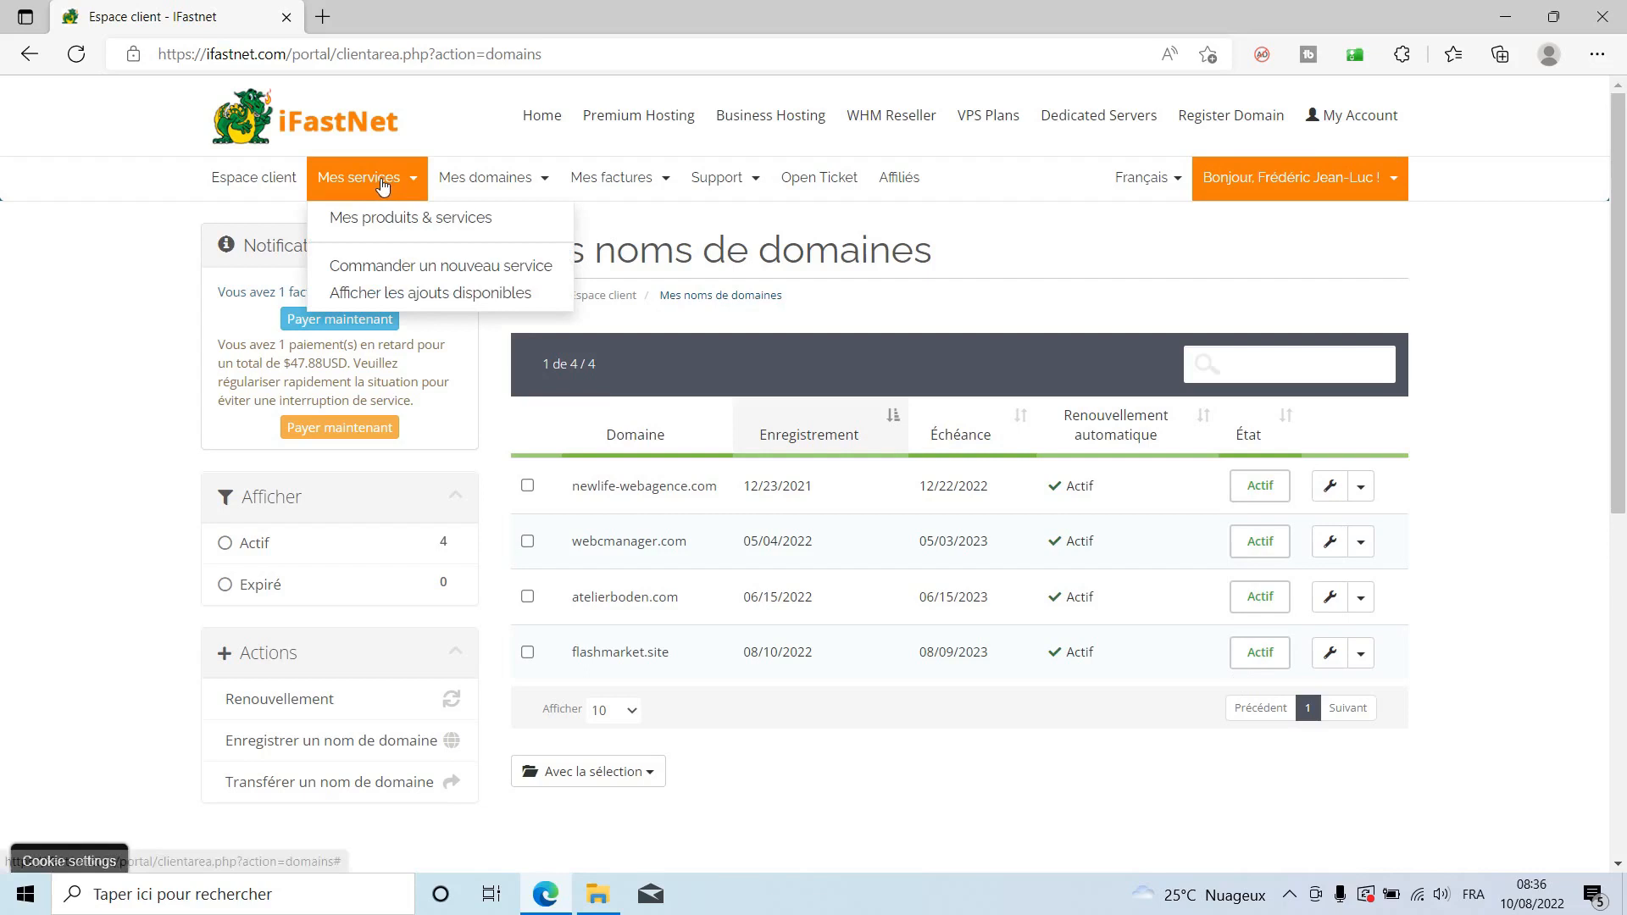
click(374, 218)
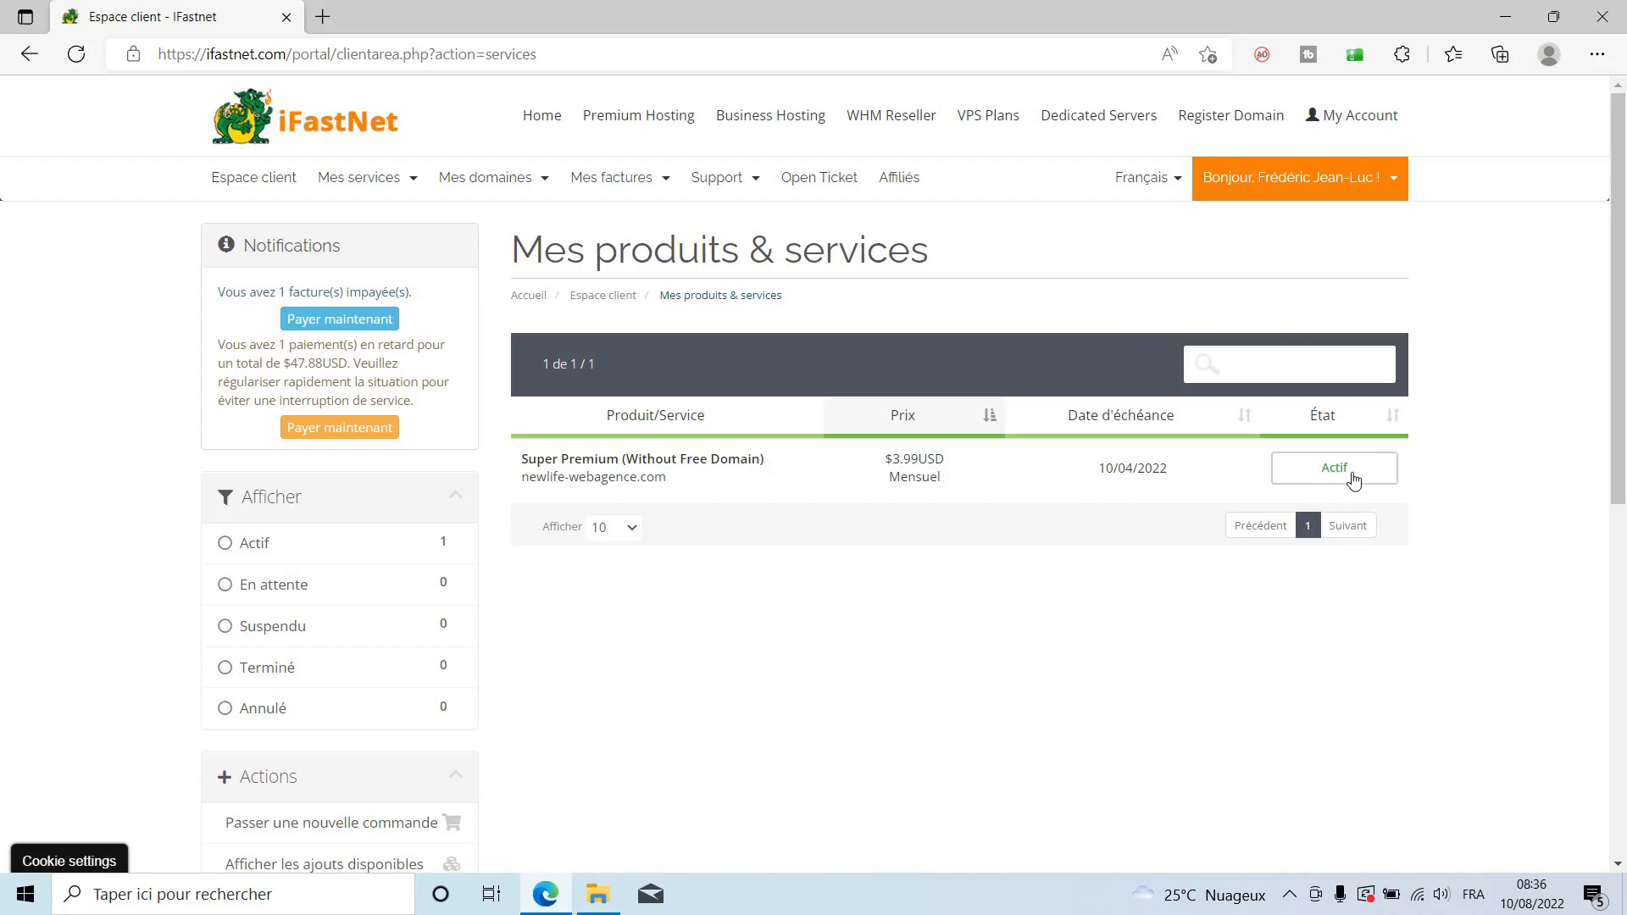
click(1352, 476)
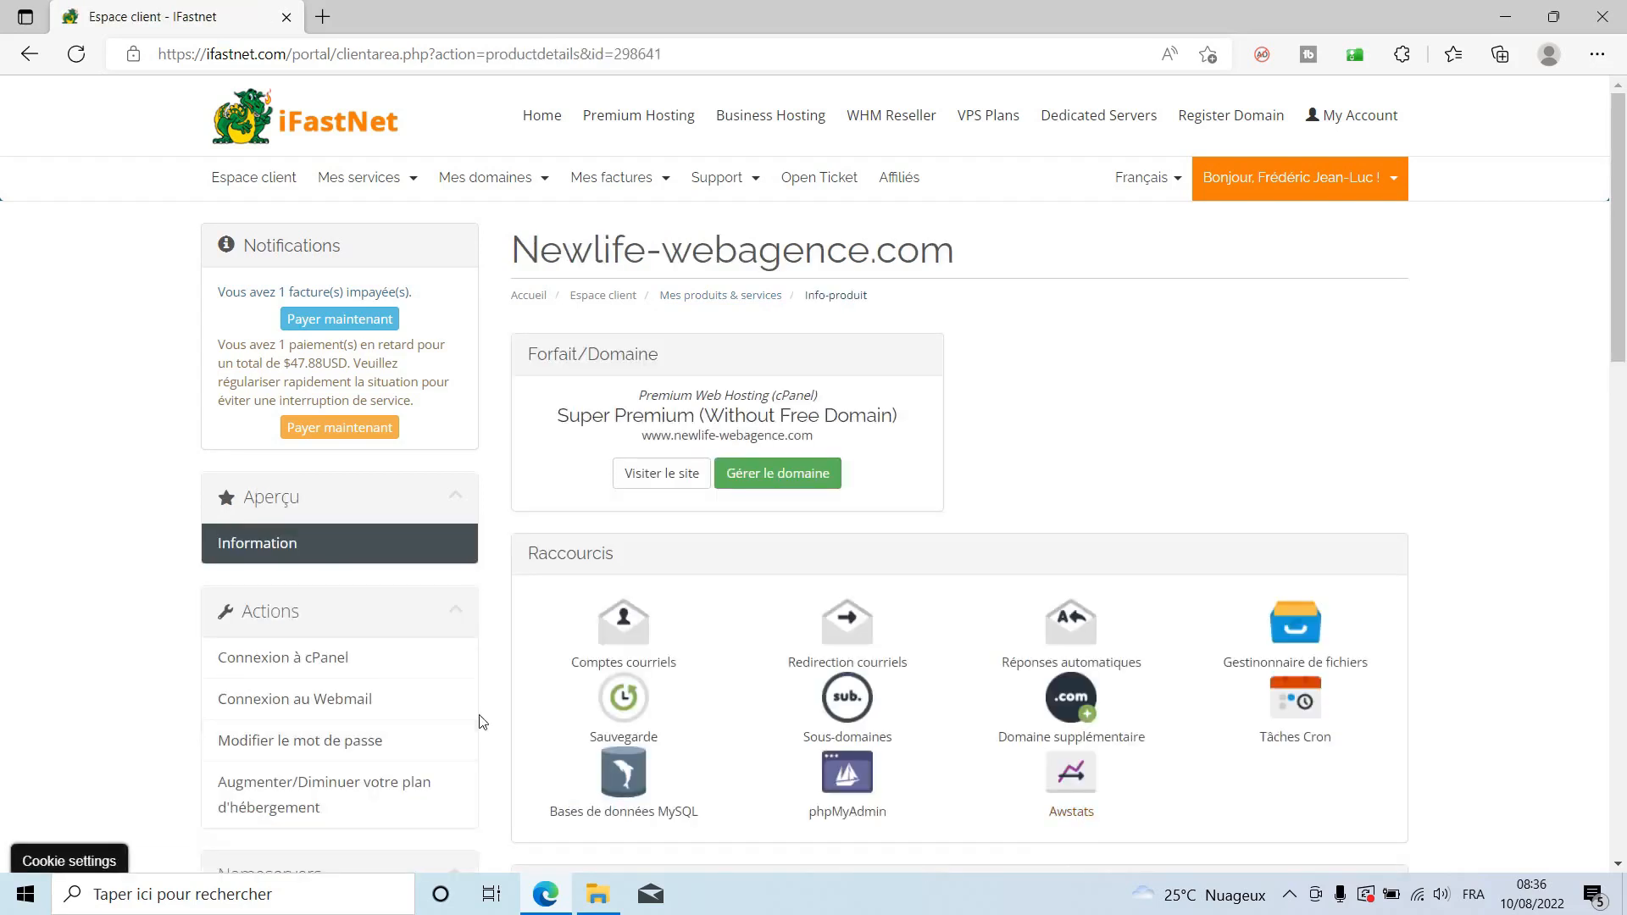
click(274, 663)
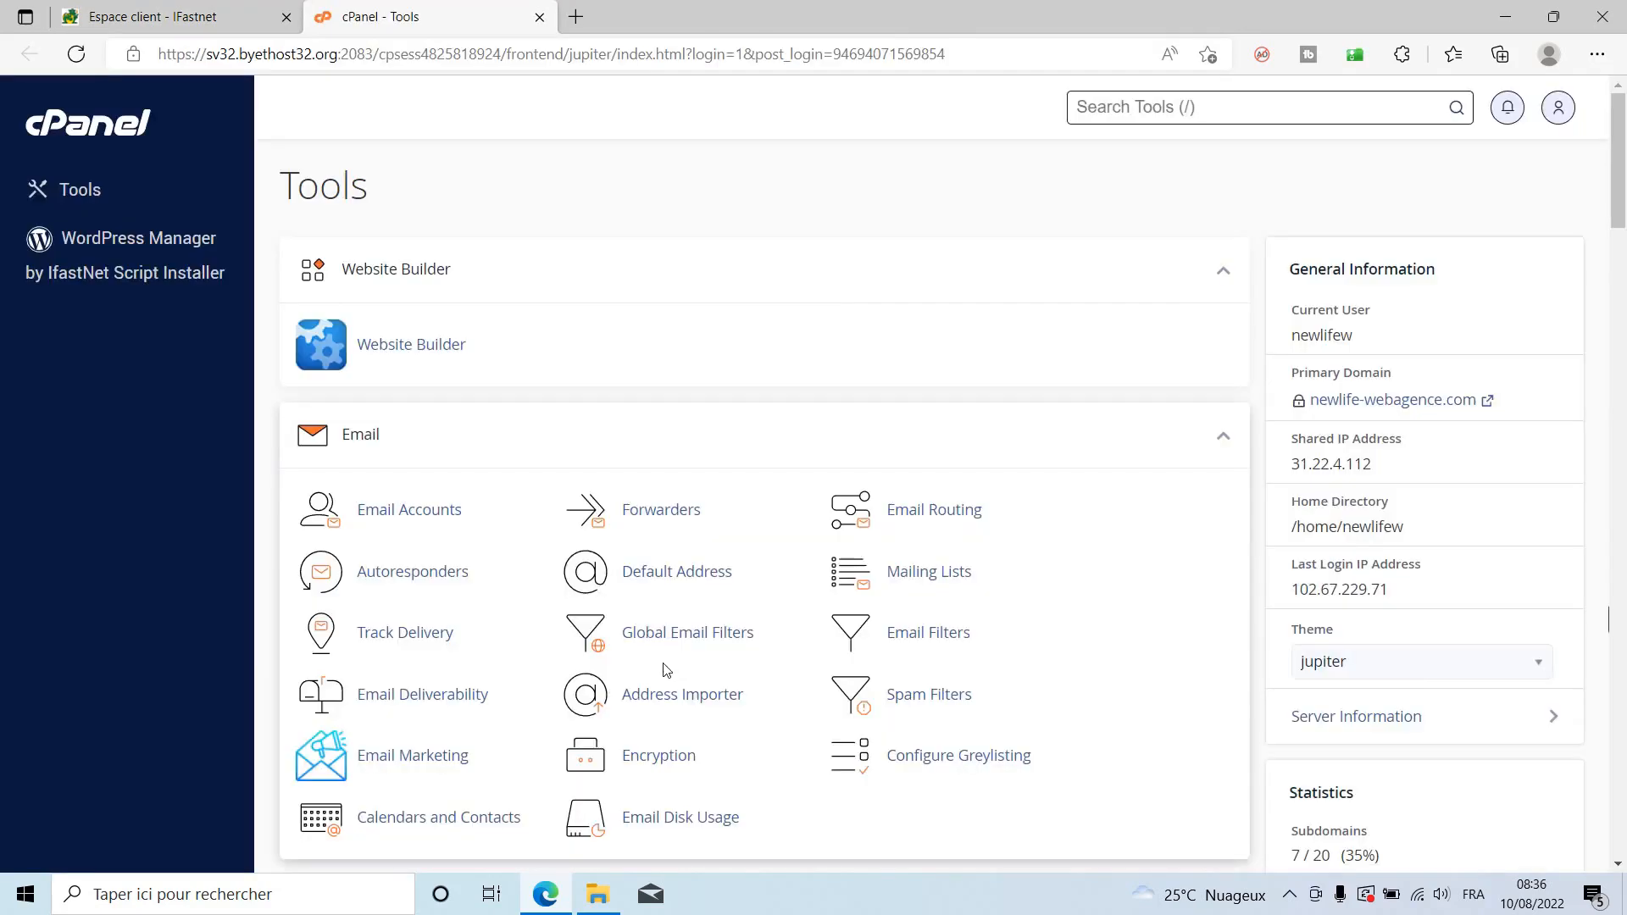
Create the domain flashmarket.site with its own document root /flashmarket.site.
scroll(1200, 618, down, 4)
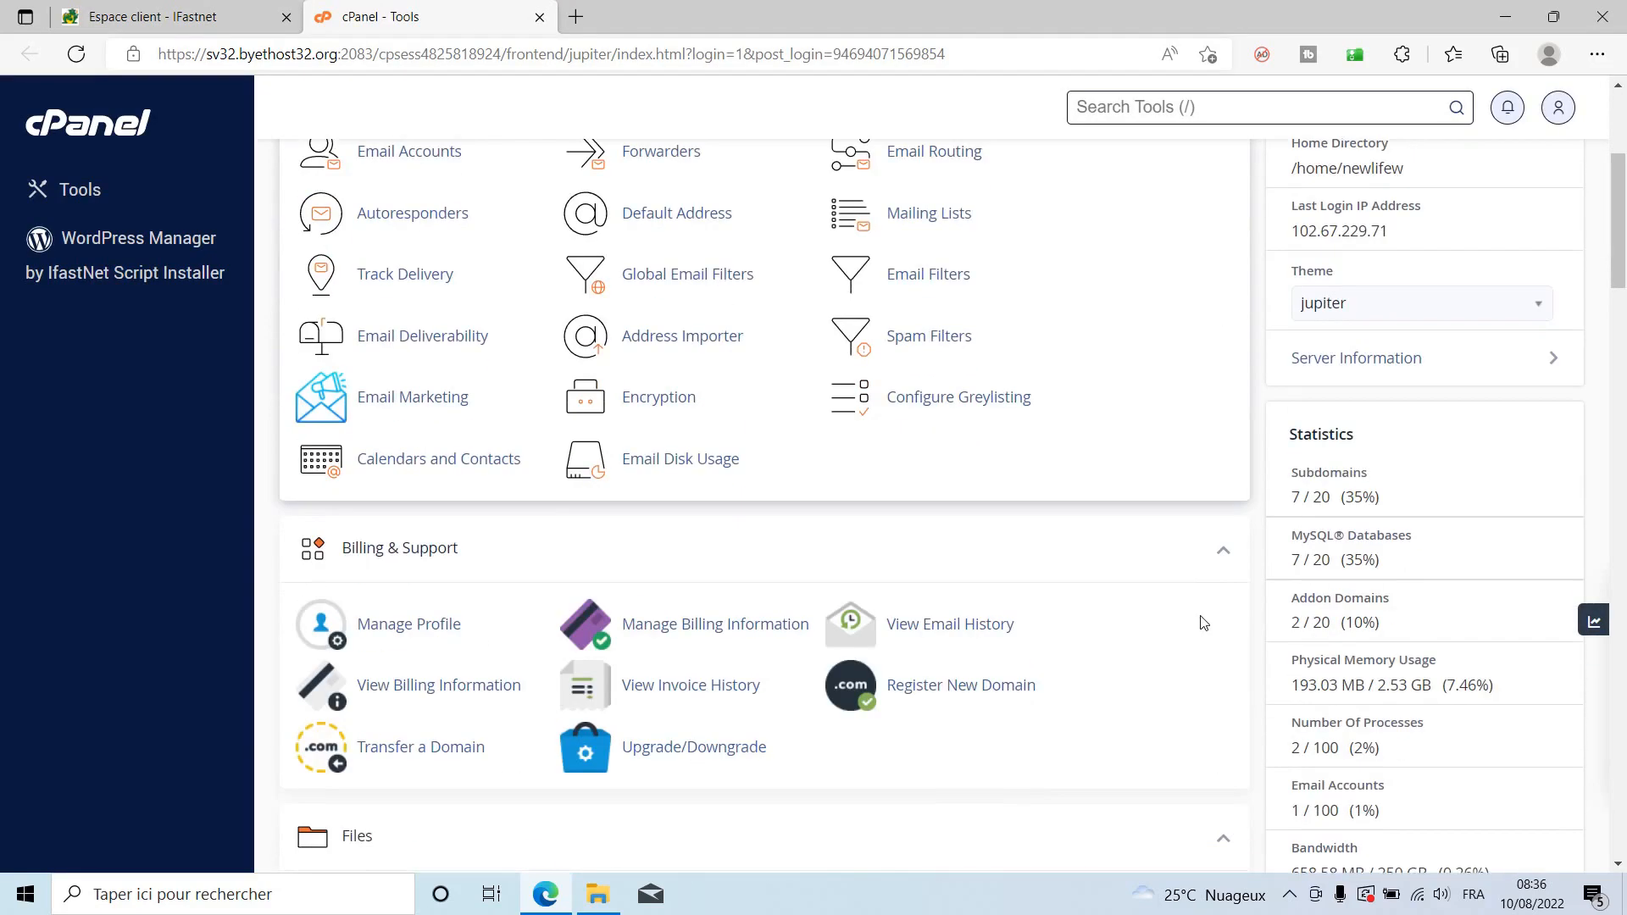
scroll(1200, 623, down, 4)
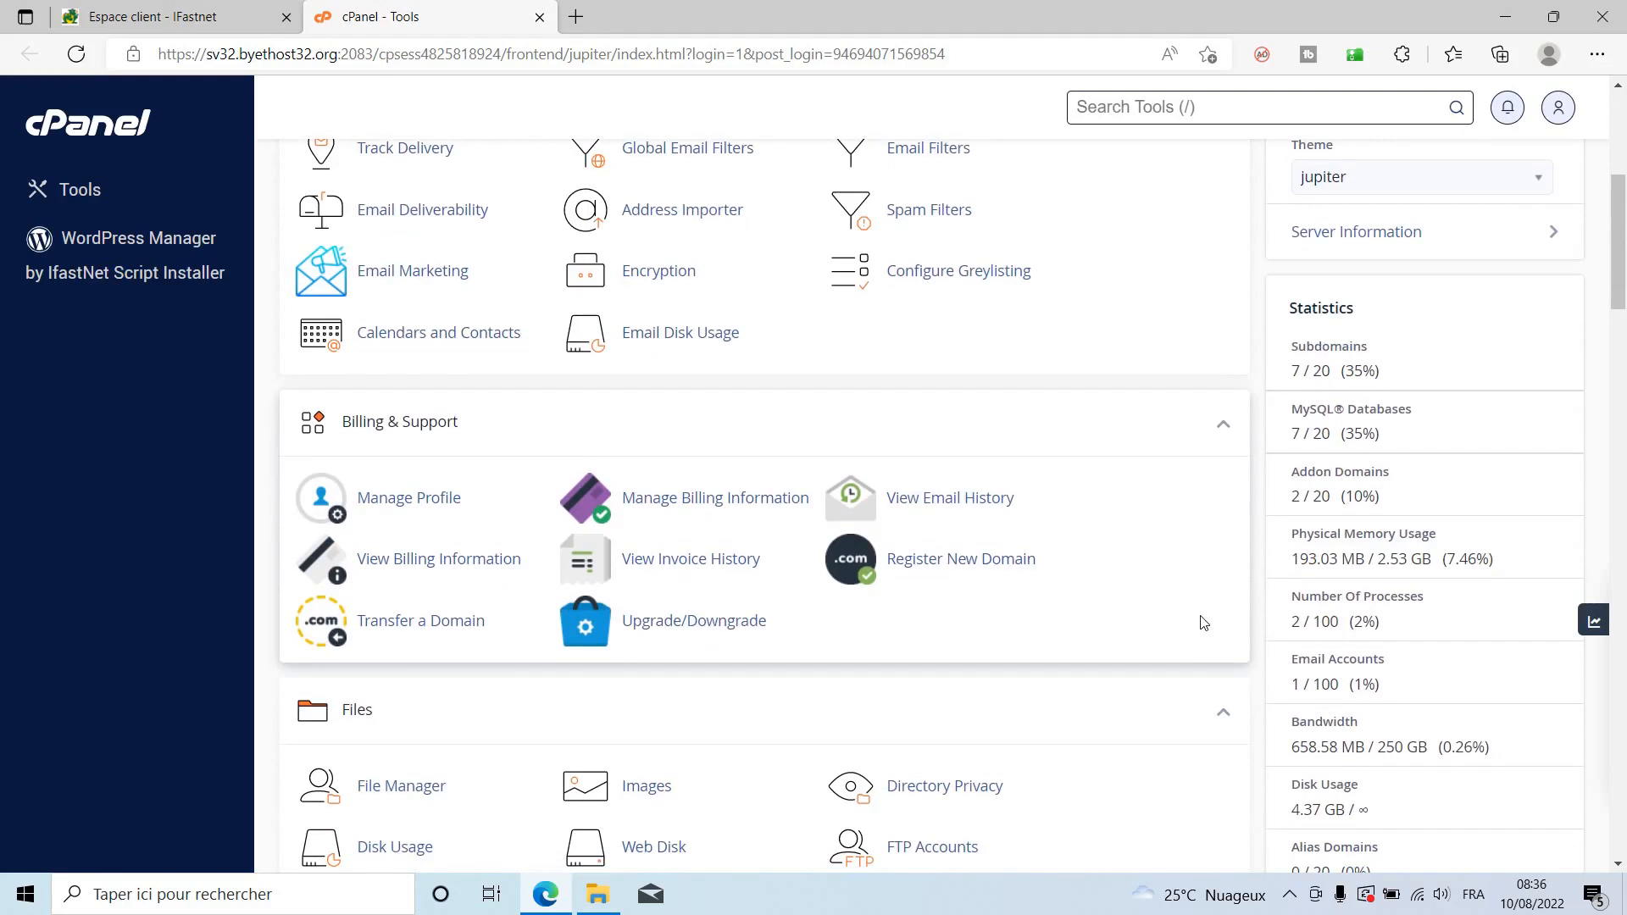
scroll(1199, 622, down, 3)
scroll(1203, 623, down, 10)
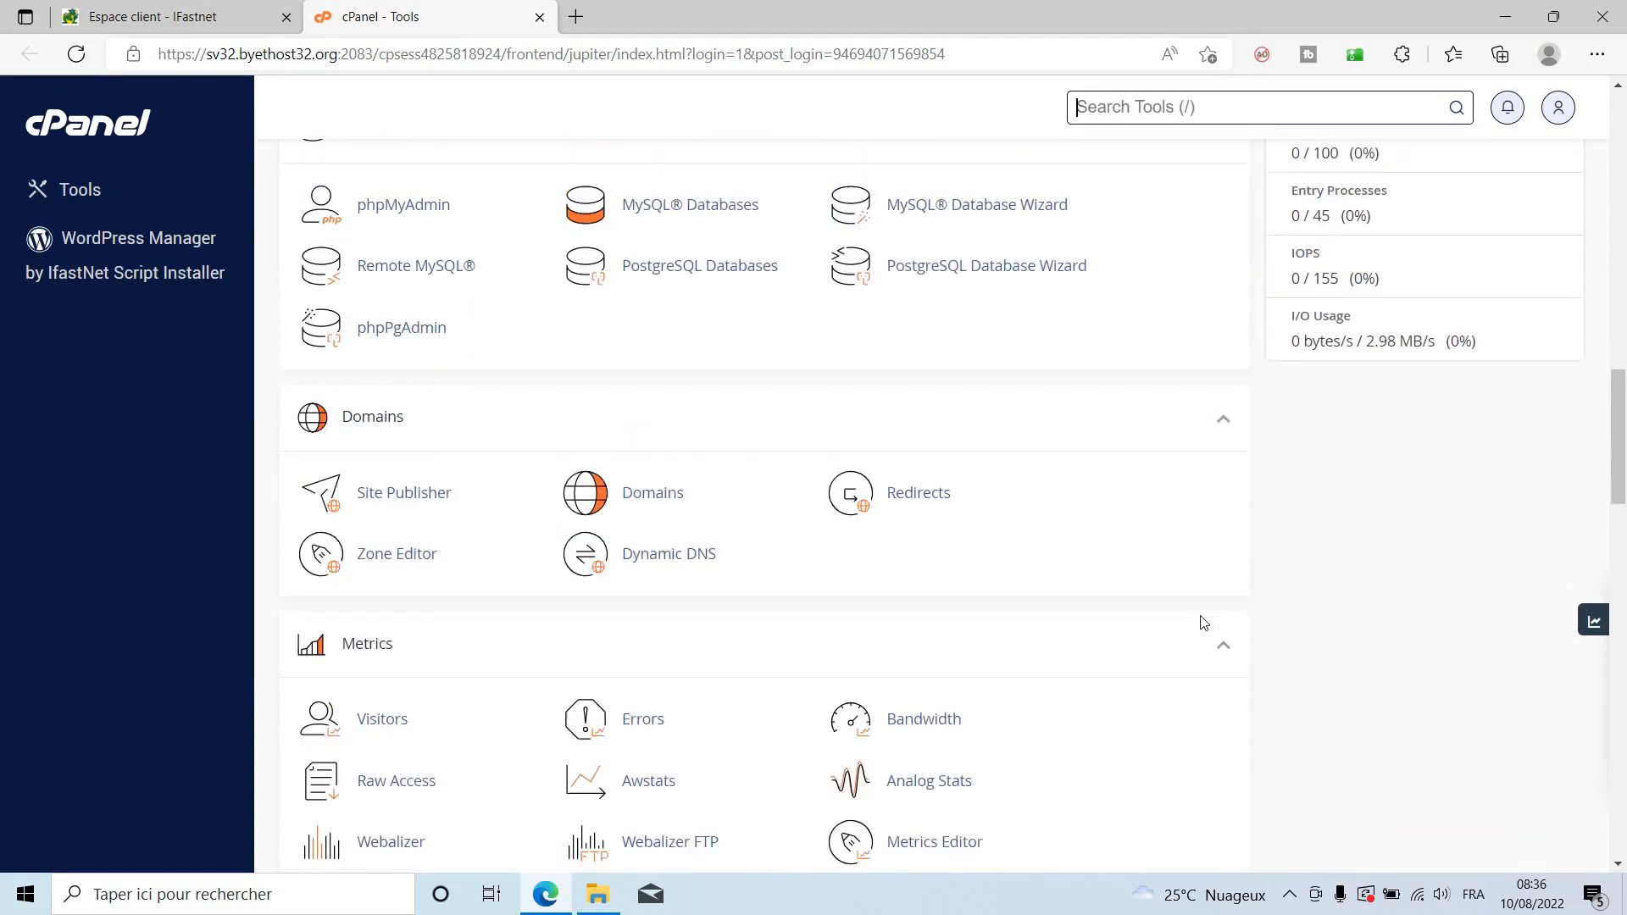
scroll(1203, 623, up, 1)
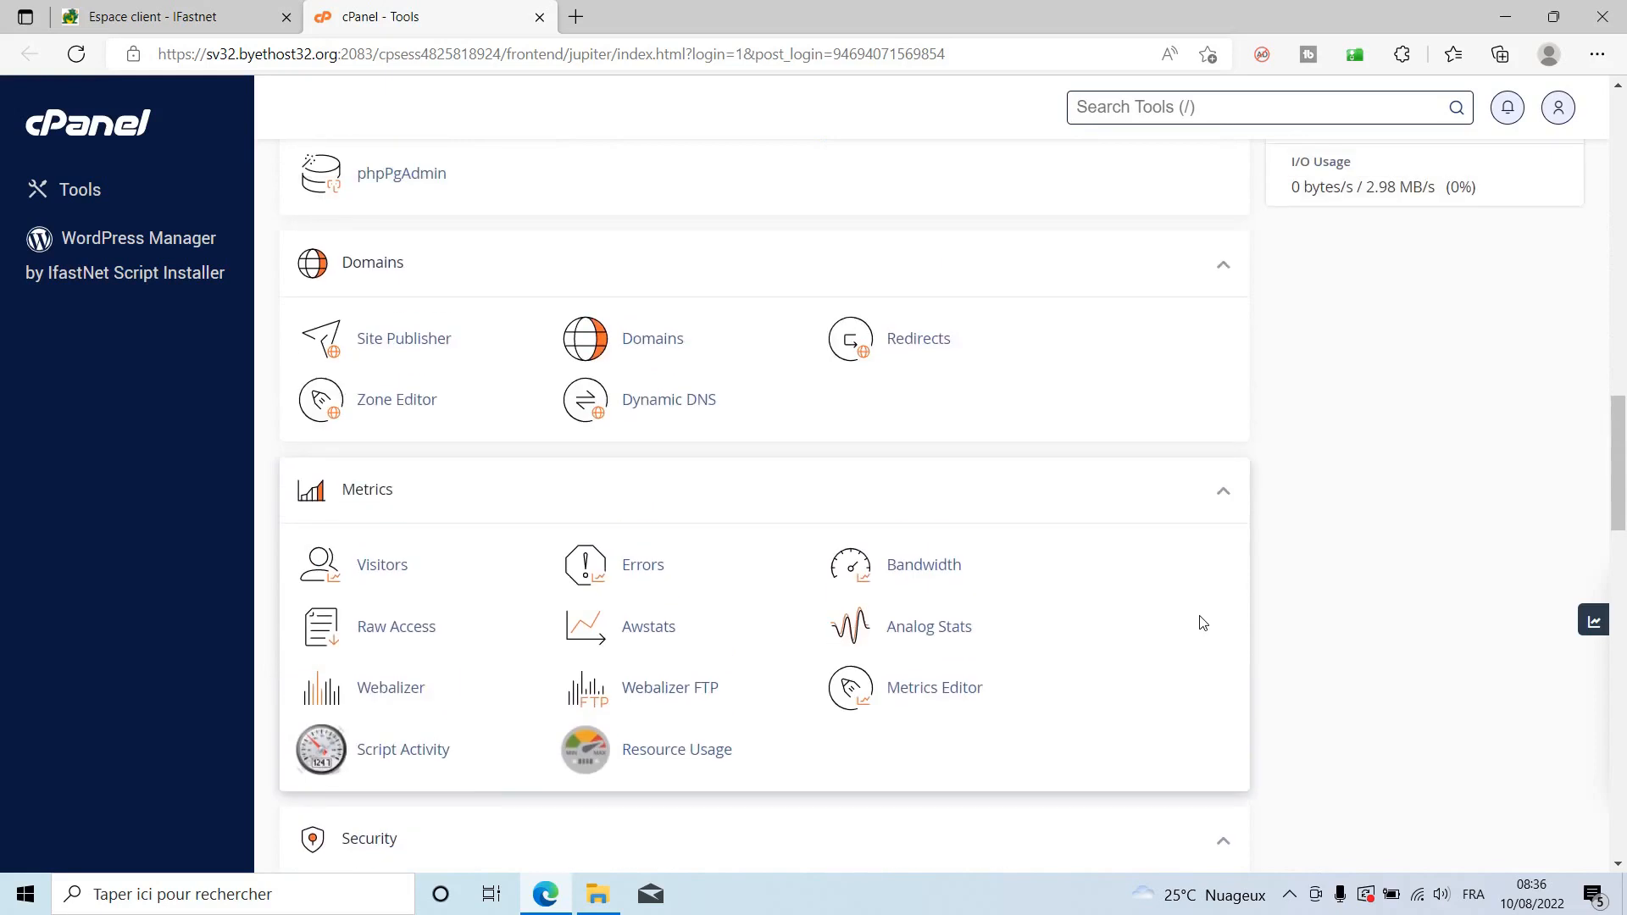
click(659, 340)
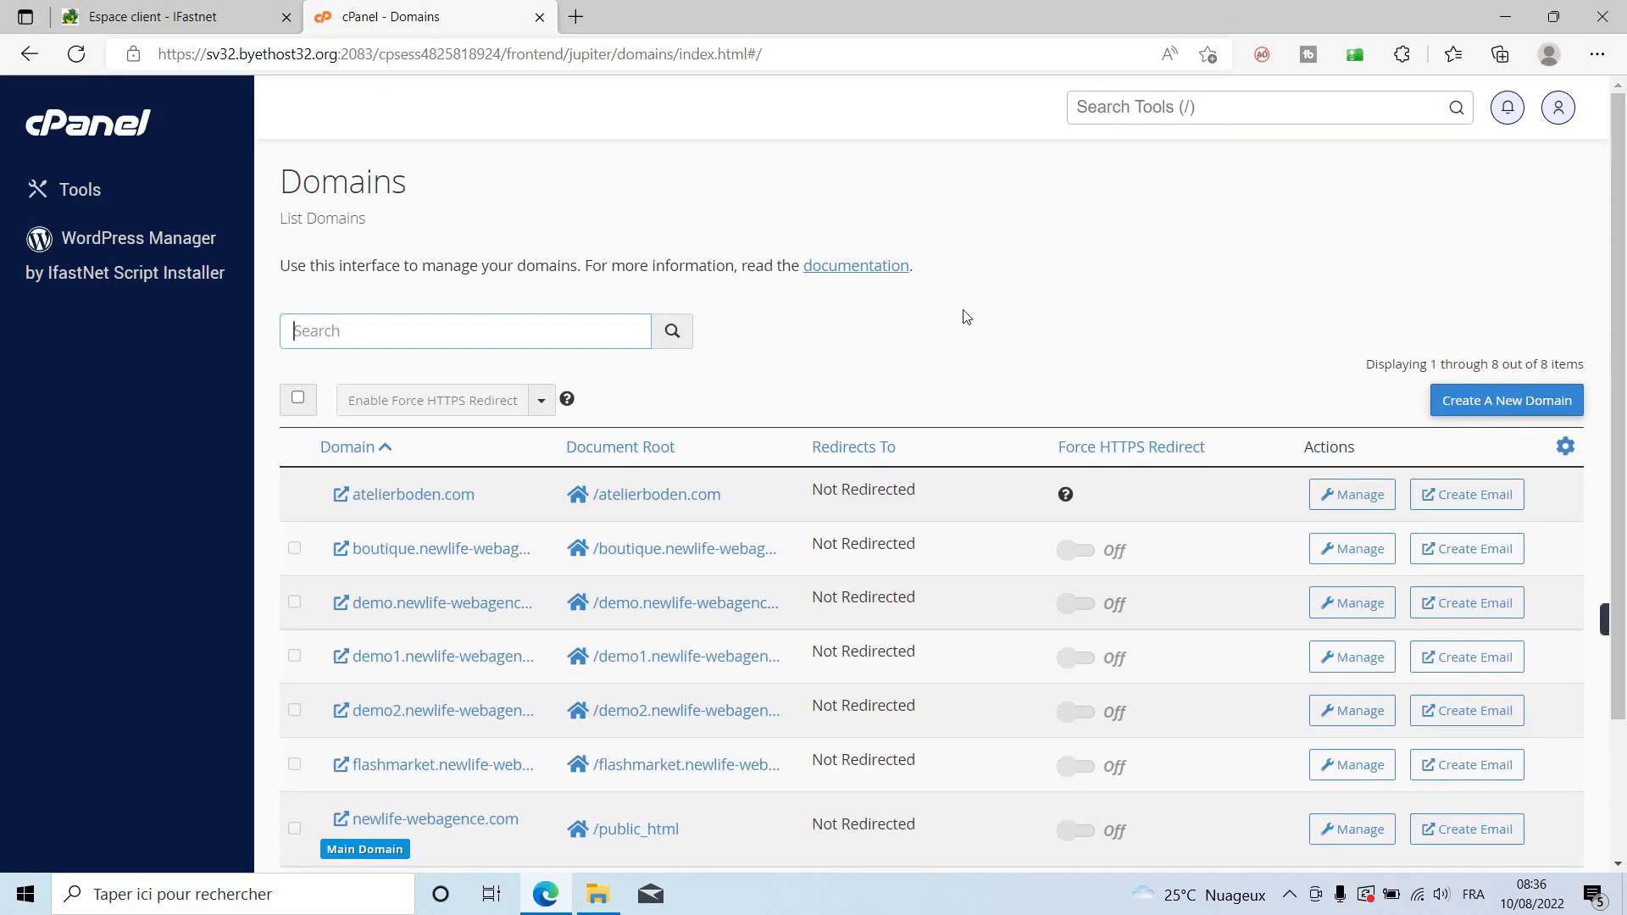
click(1479, 415)
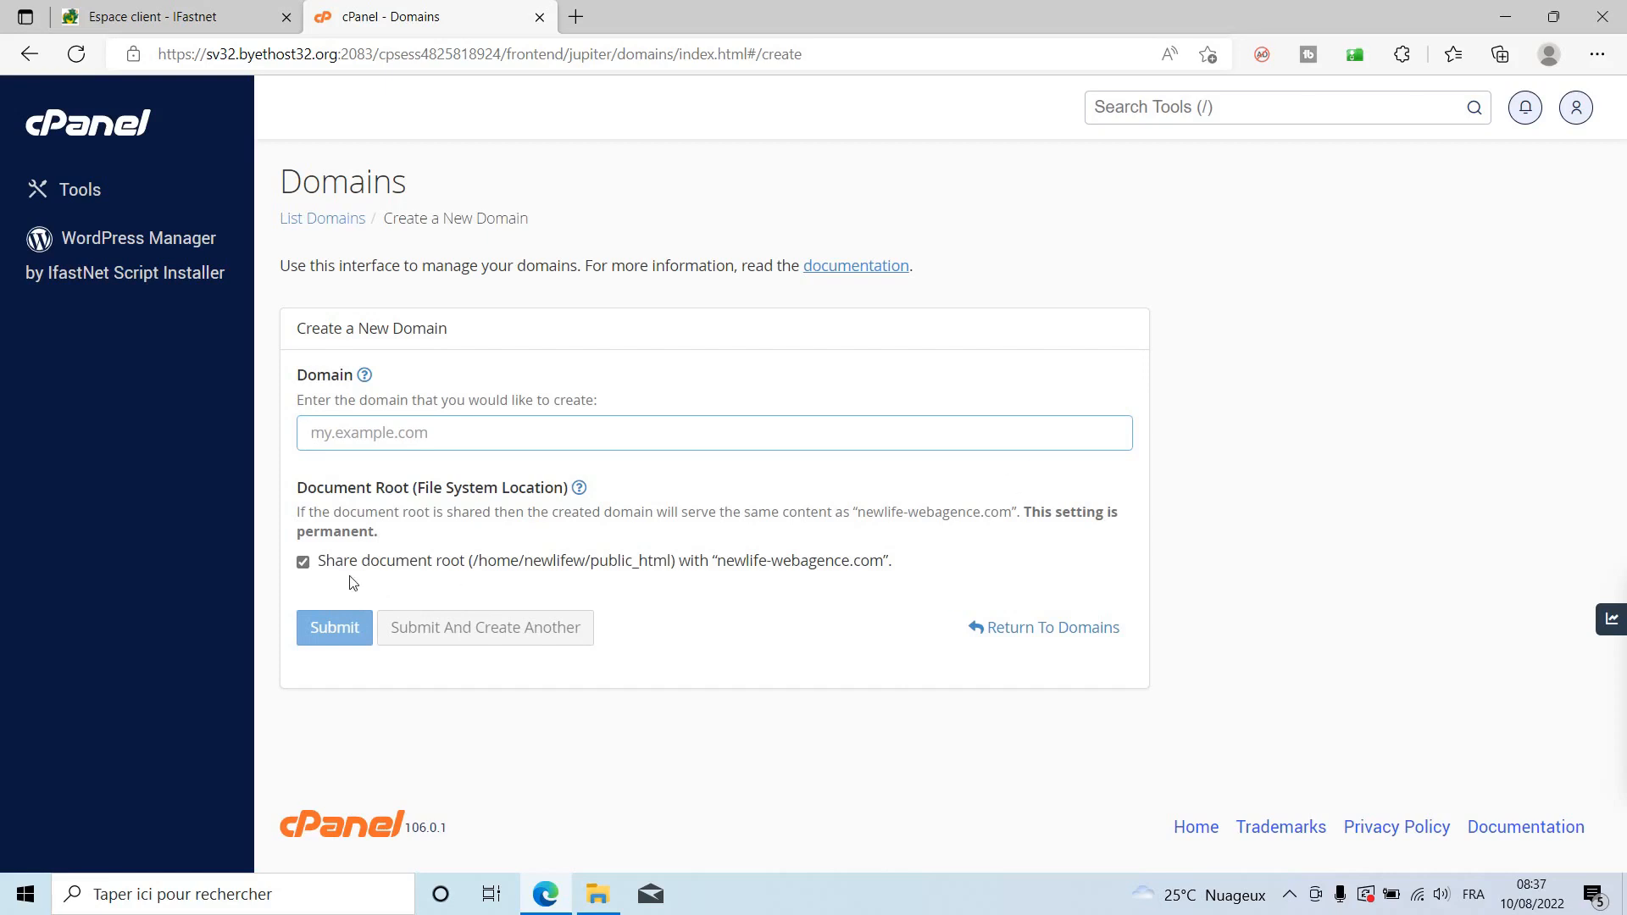
click(304, 562)
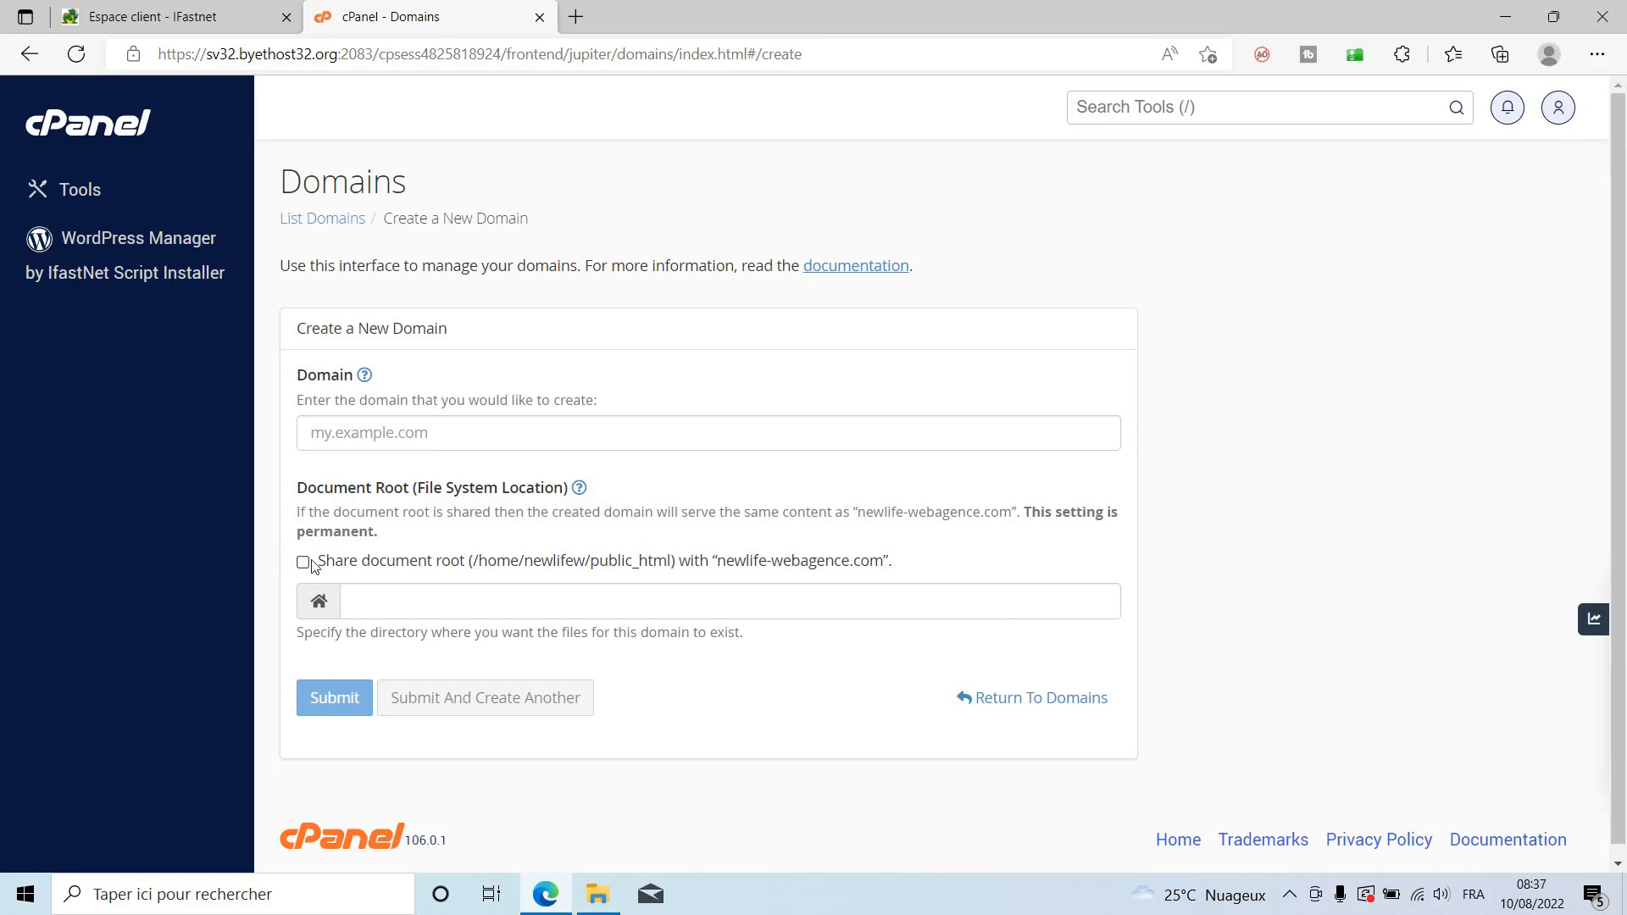
click(520, 419)
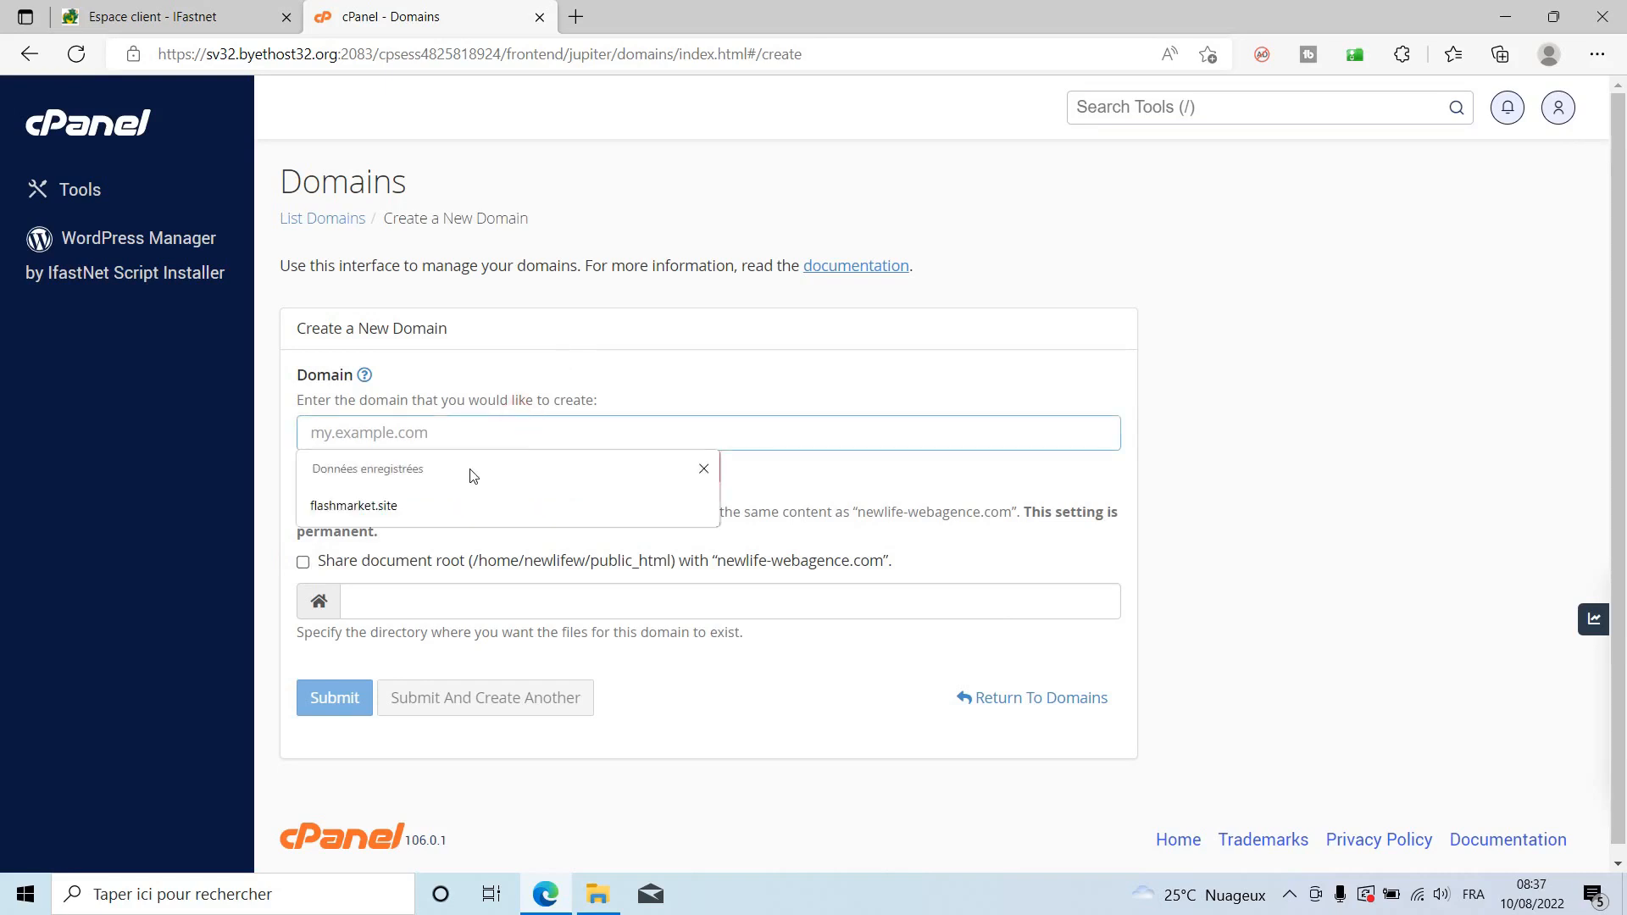
click(537, 509)
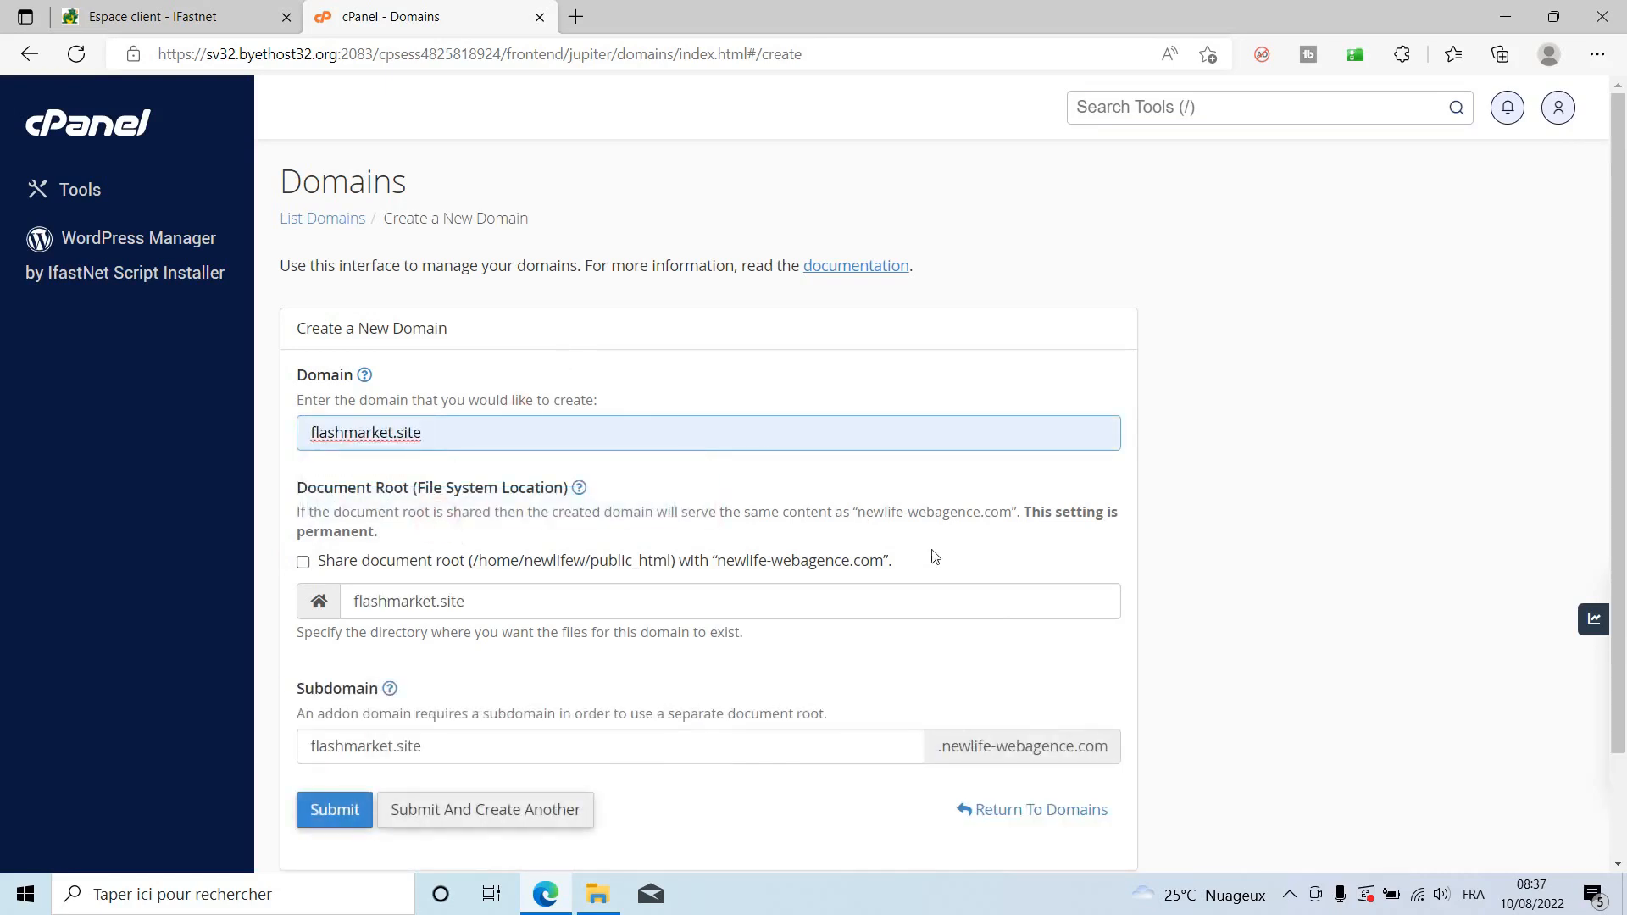
scroll(543, 756, down, 2)
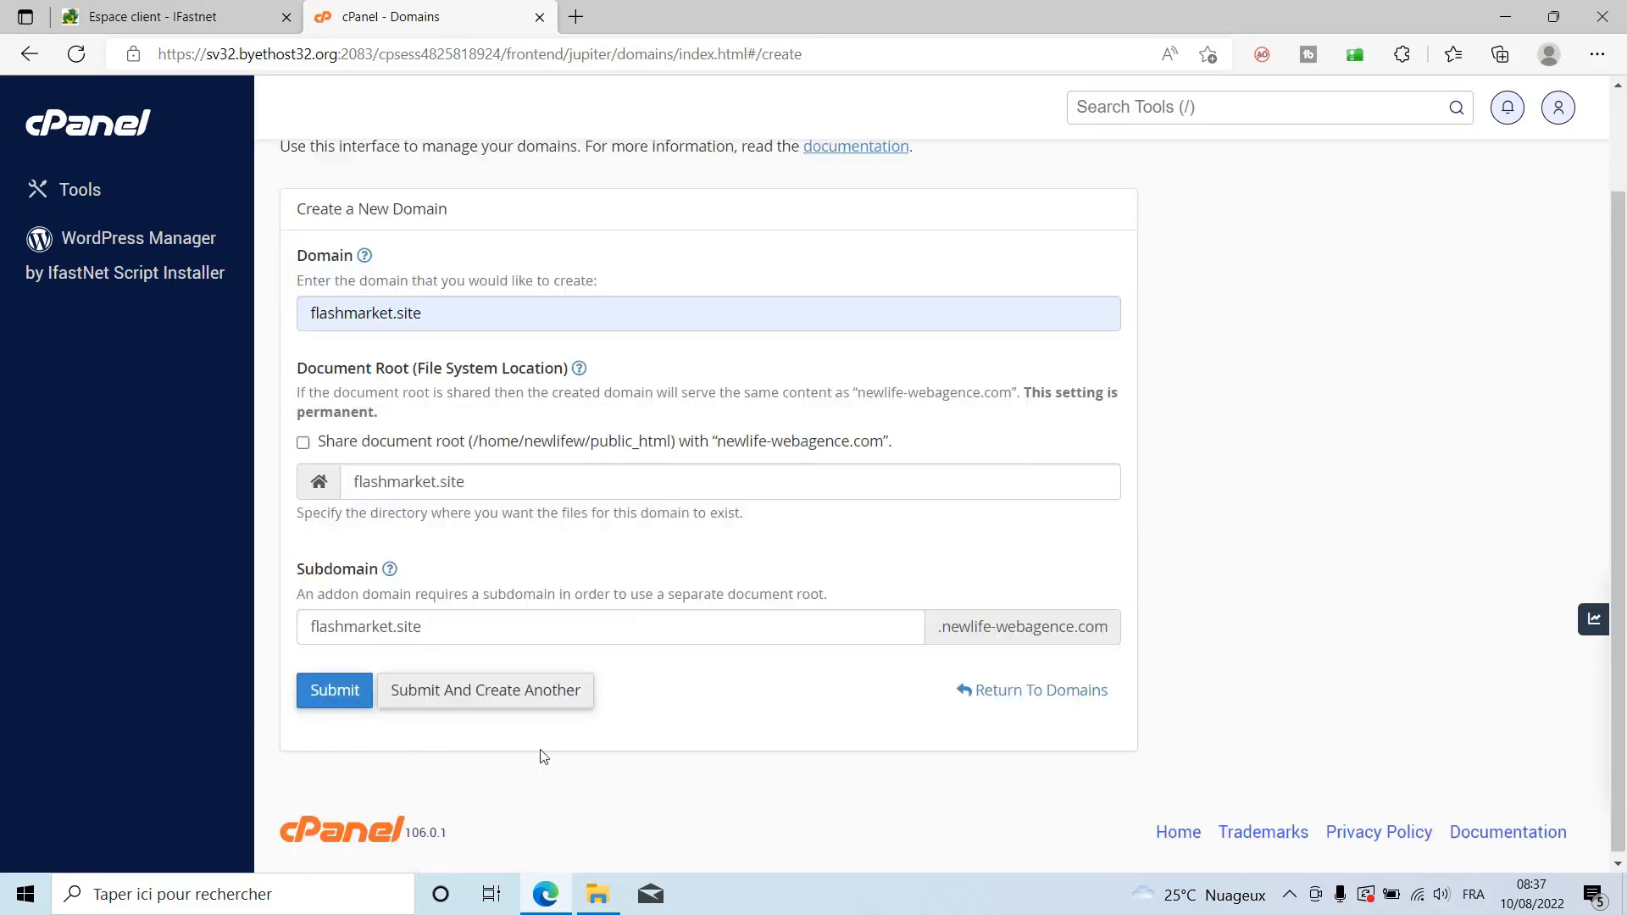
click(322, 690)
scroll(322, 690, down, 3)
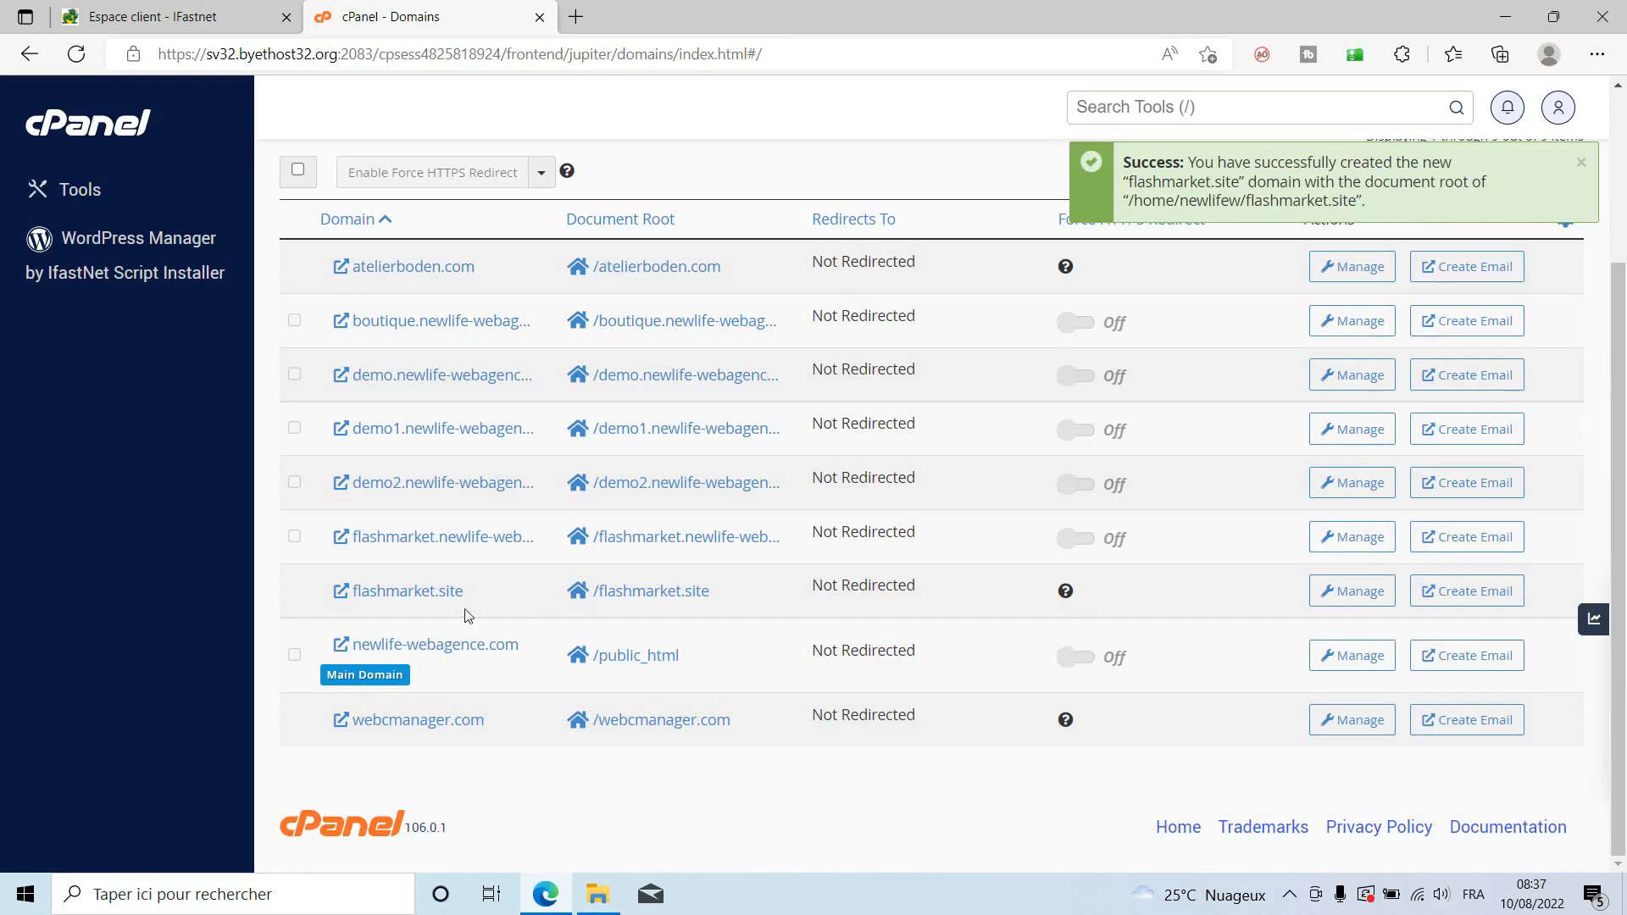
Test the flashmarket.site link, which doesn't resolve yet, and close its tab.
click(407, 594)
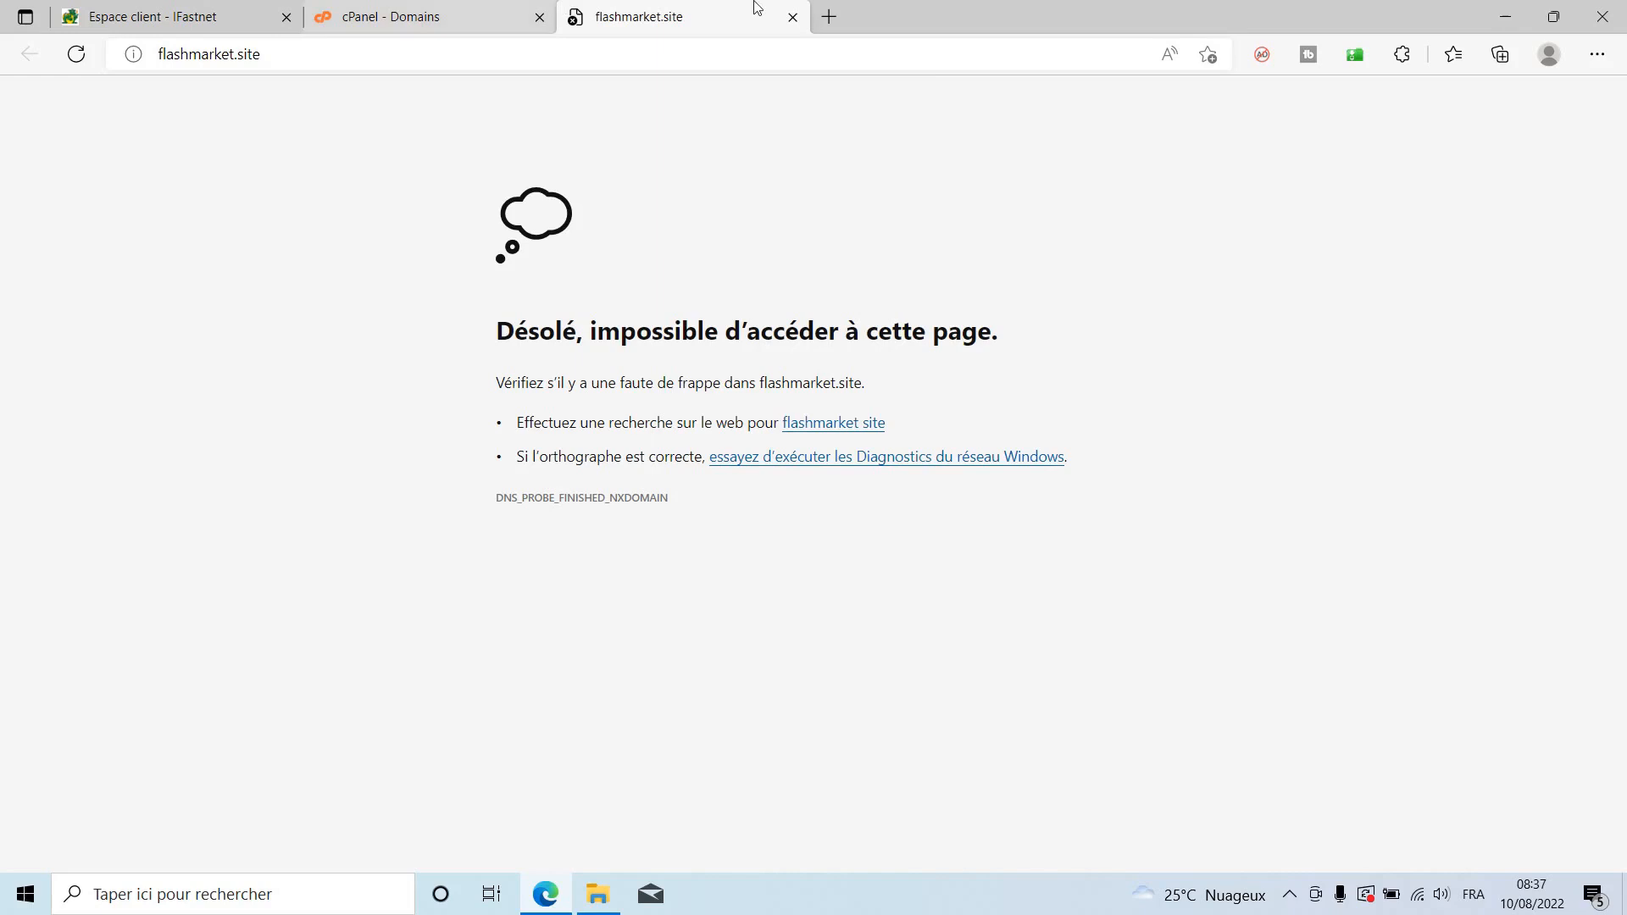
click(792, 18)
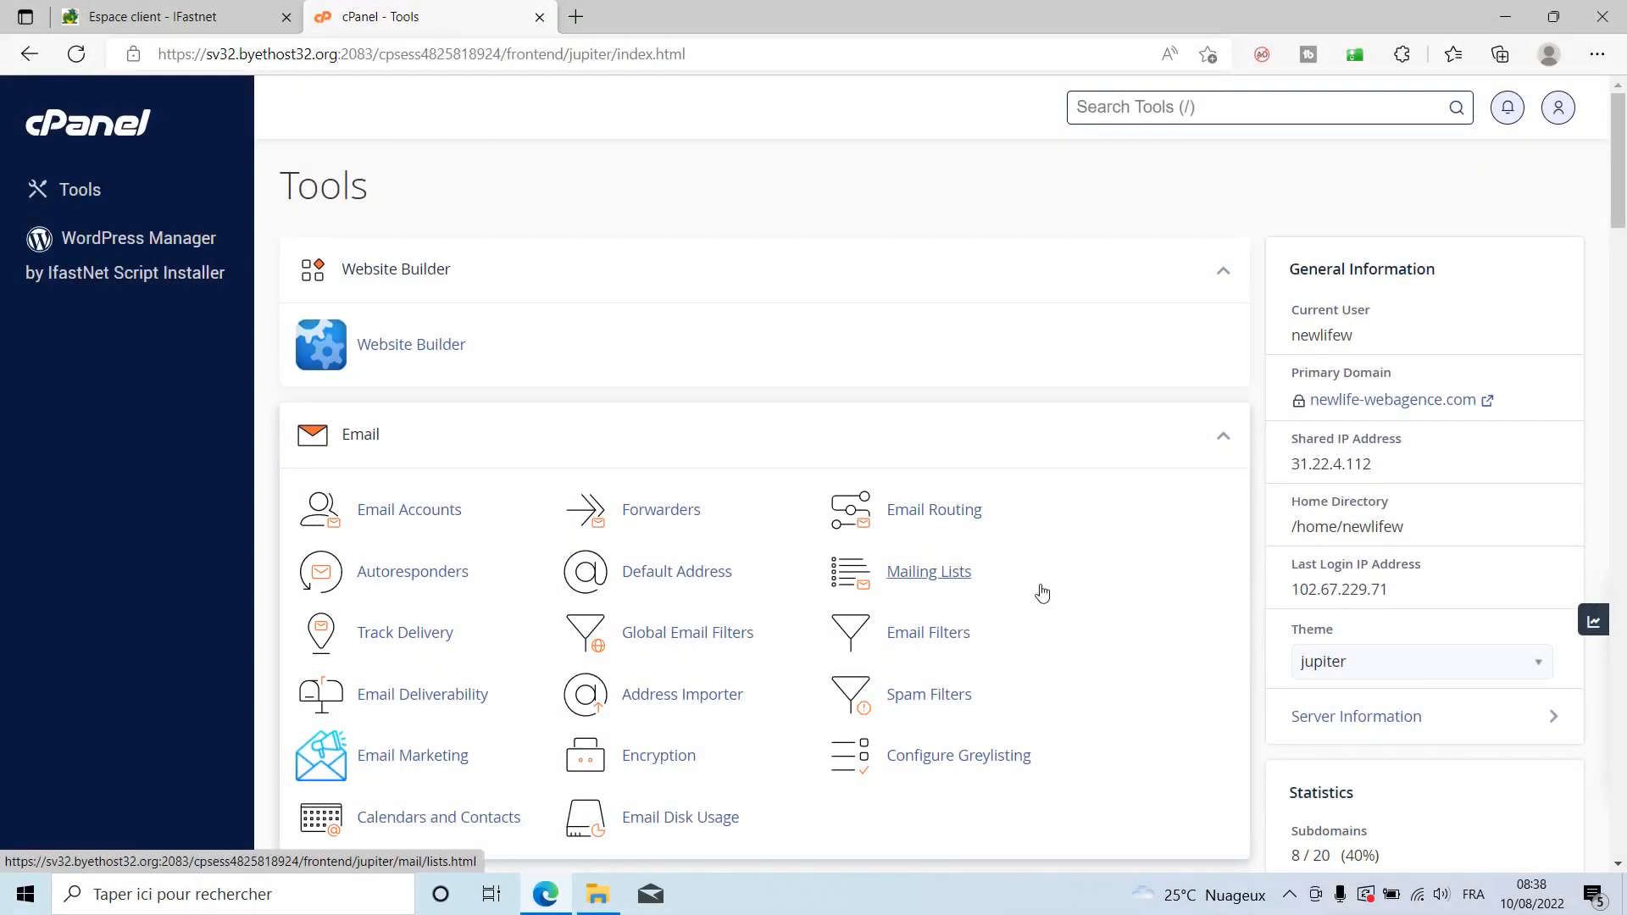
scroll(1042, 593, down, 4)
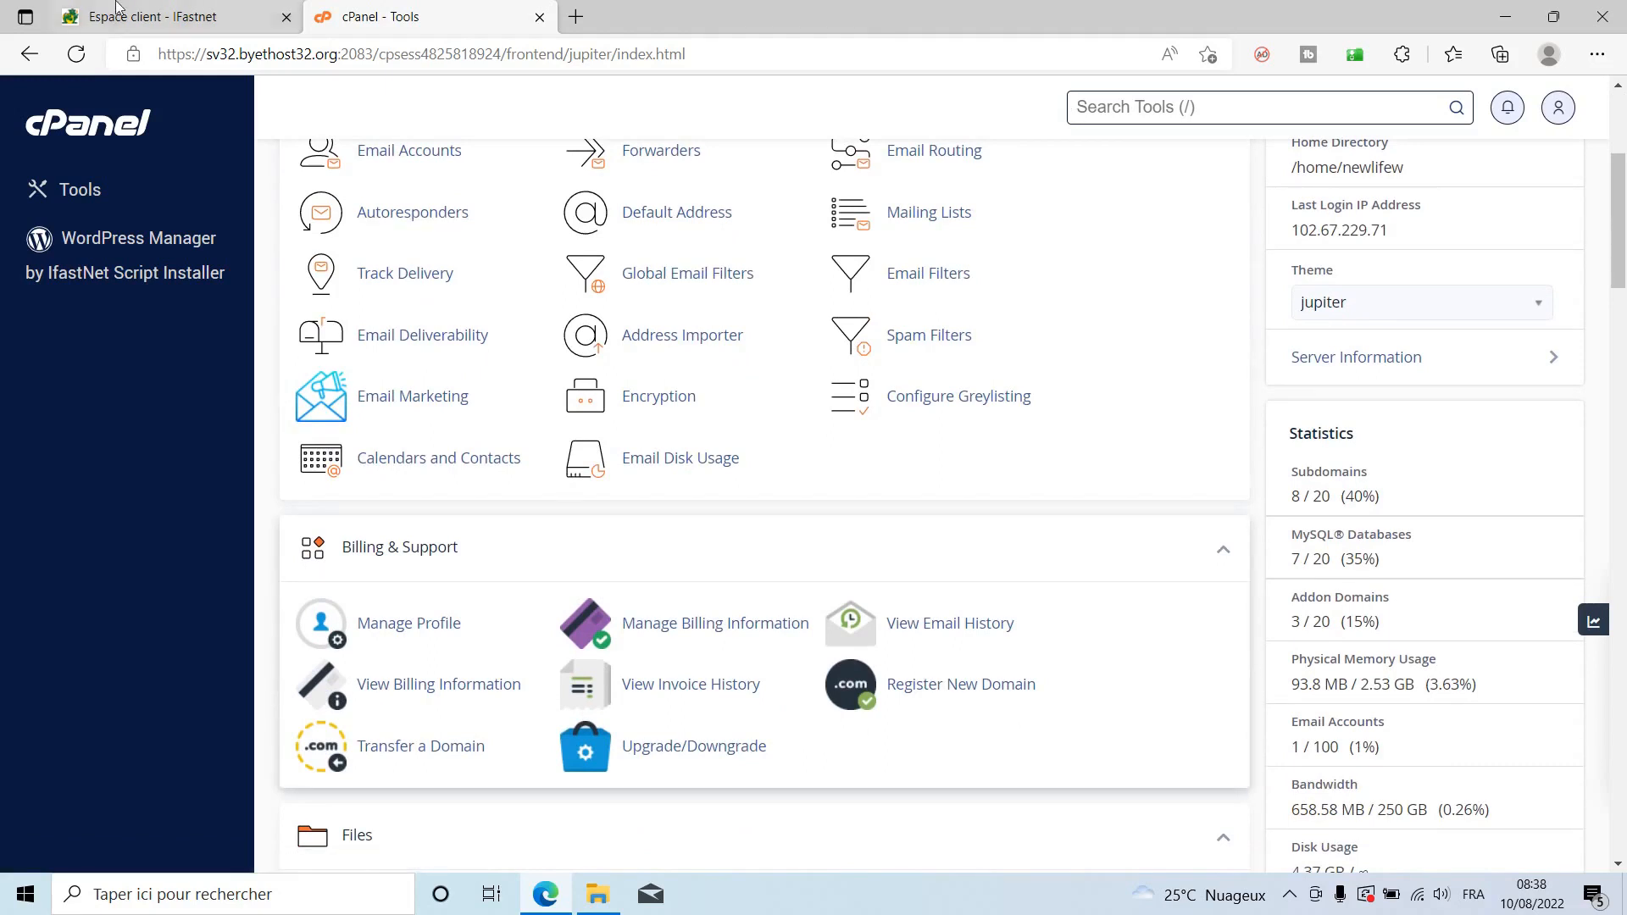
Reopen cPanel from iFastNet and launch WordPress Manager by IfastNet Script Installer.
click(178, 16)
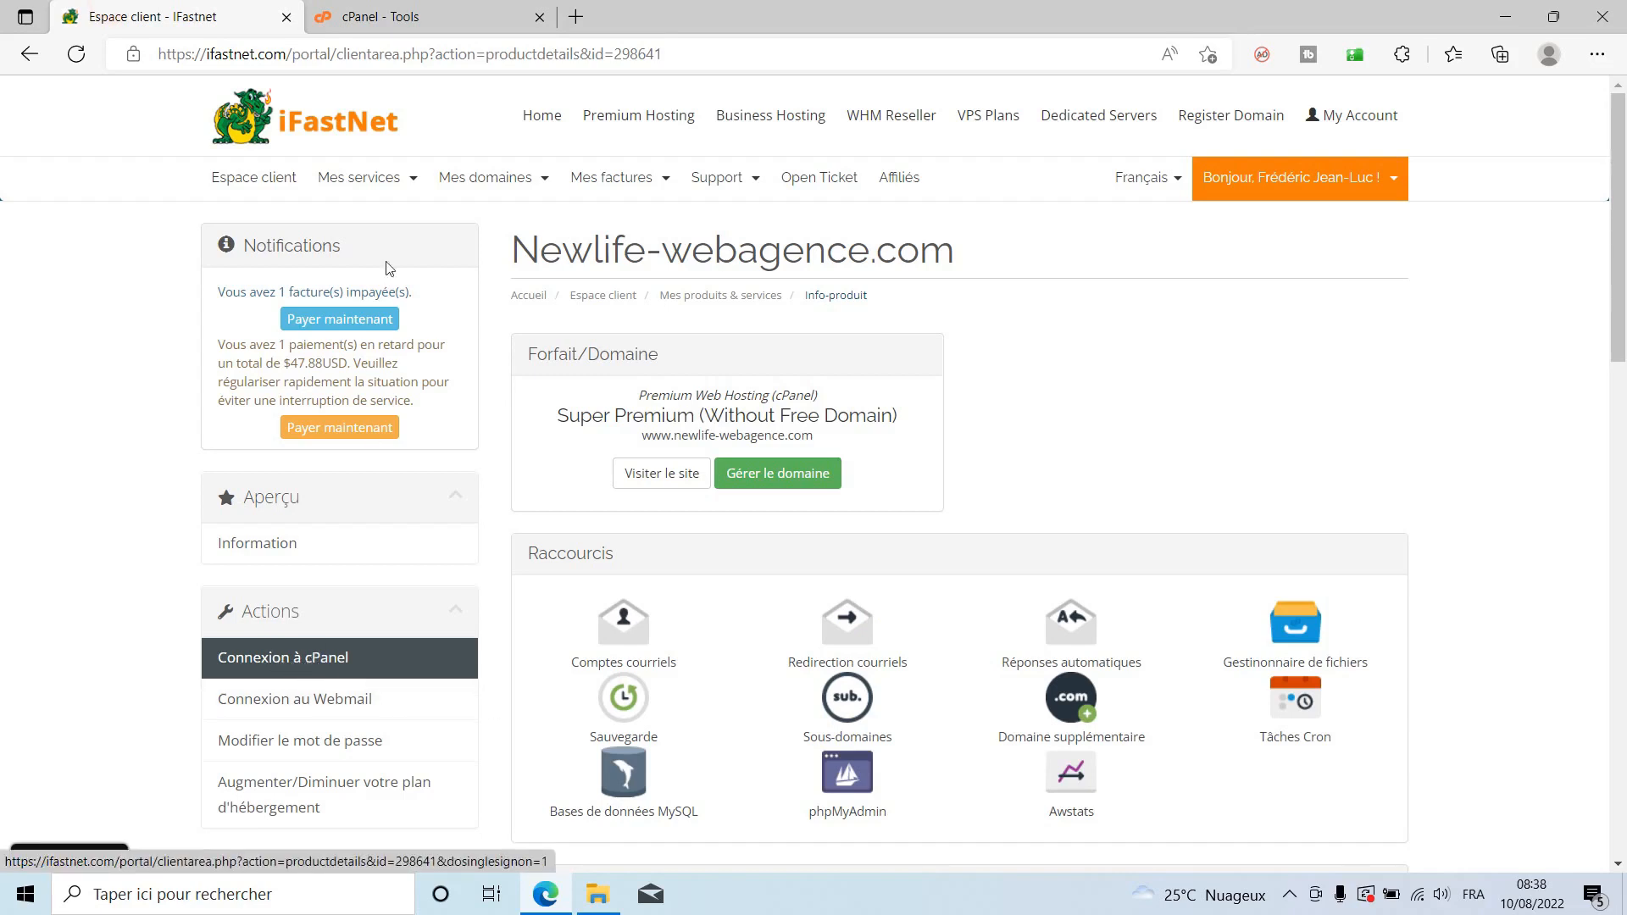
click(318, 670)
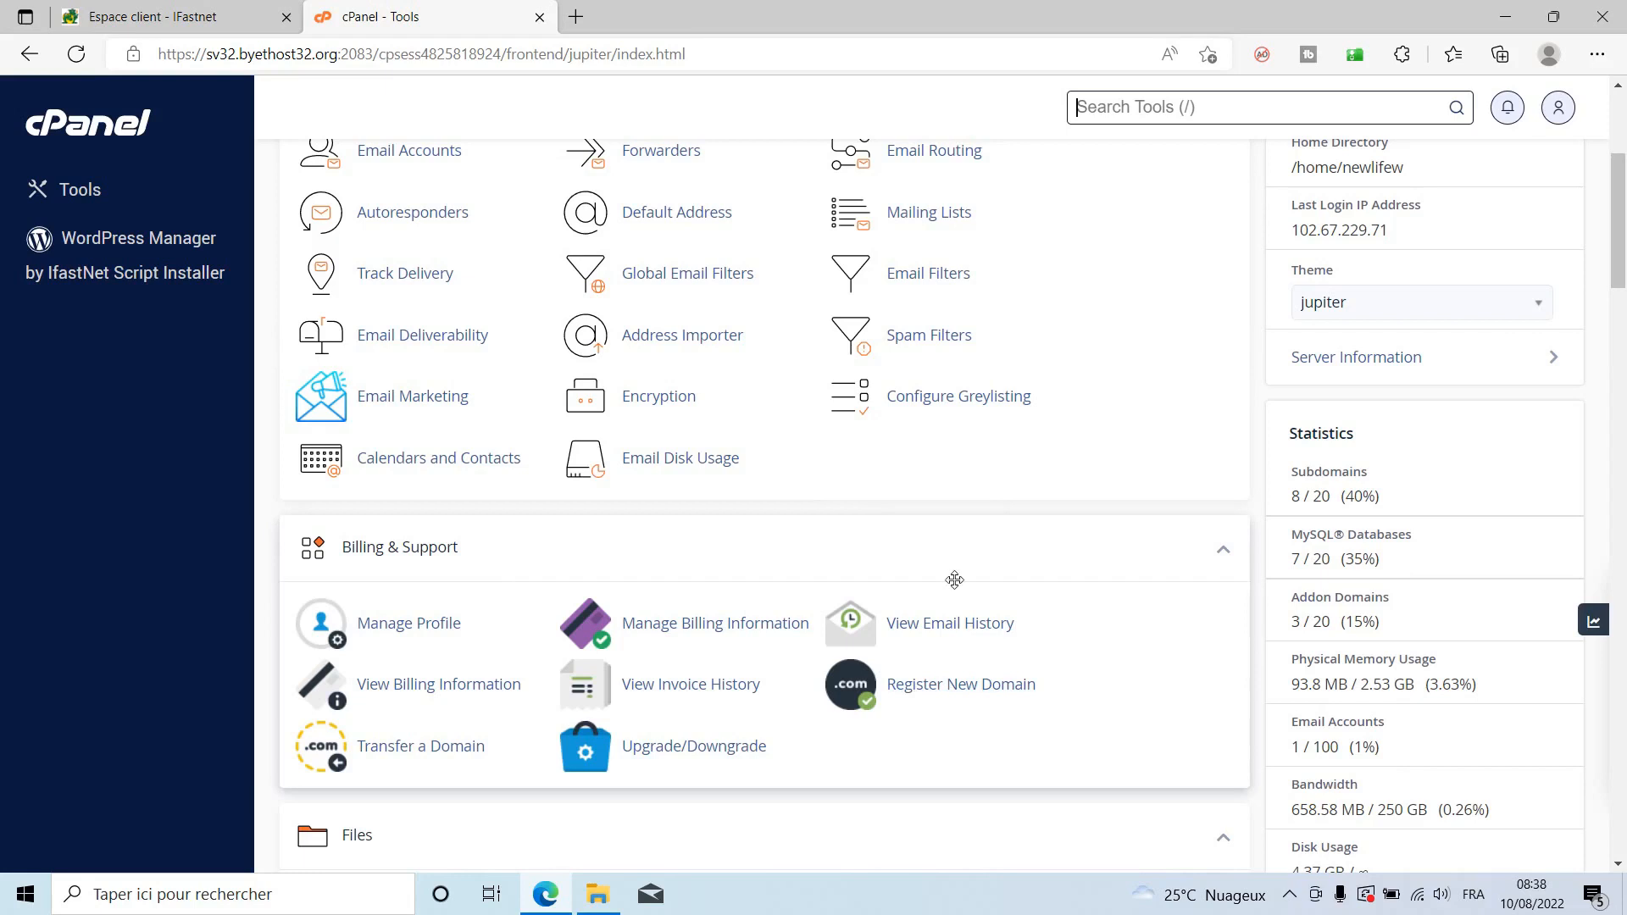
scroll(1017, 441, down, 3)
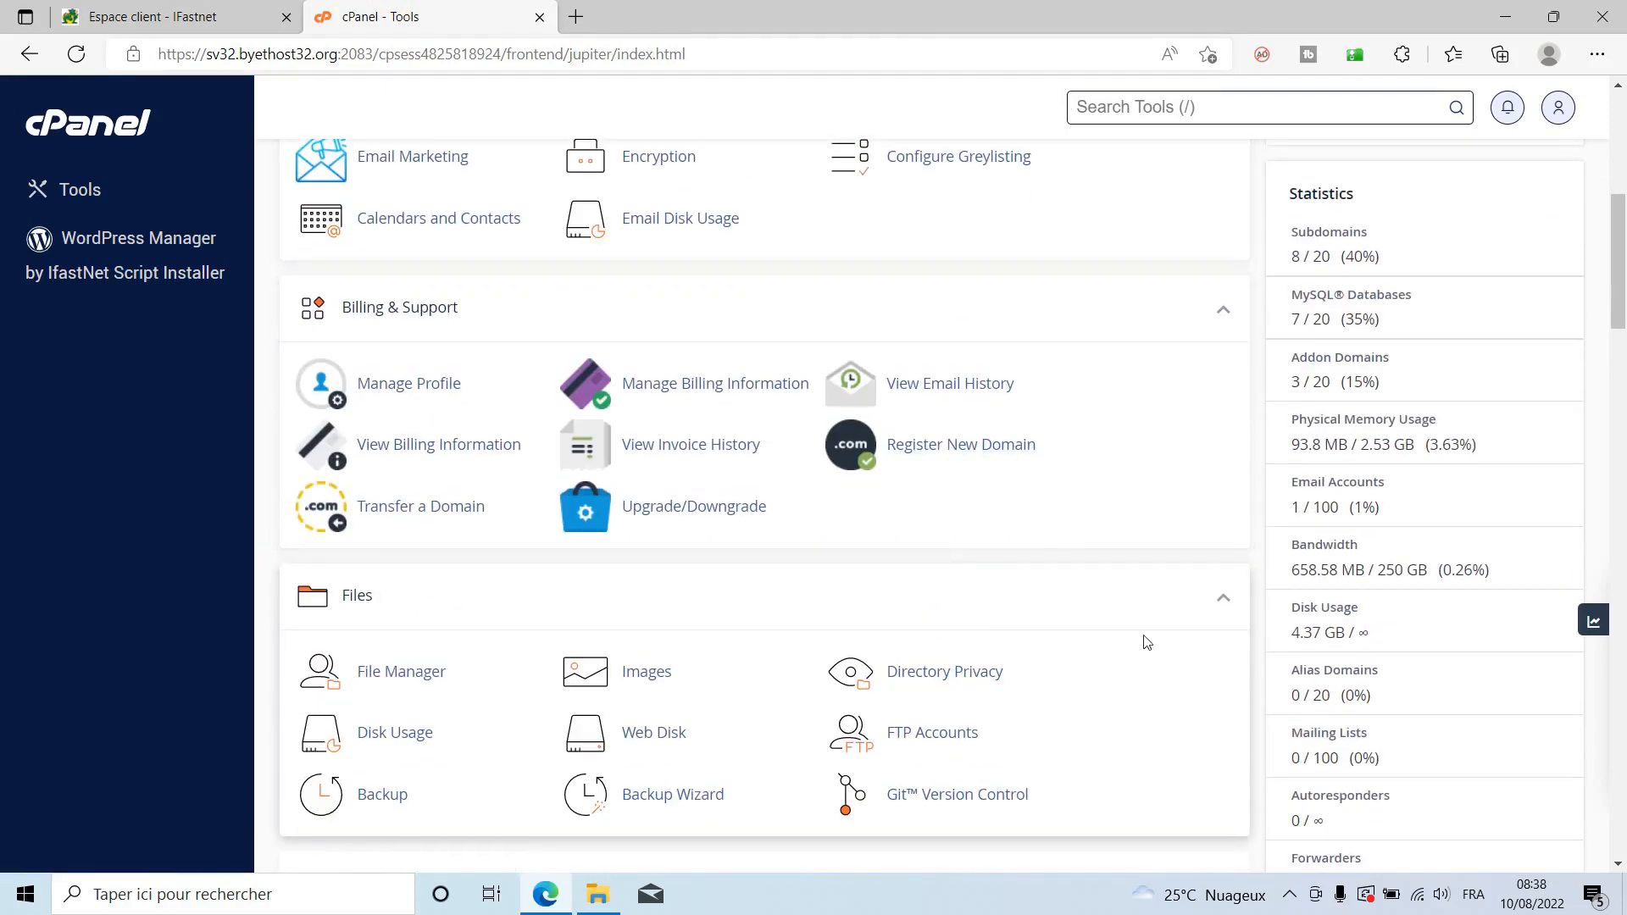
scroll(1147, 642, down, 6)
scroll(1144, 634, down, 9)
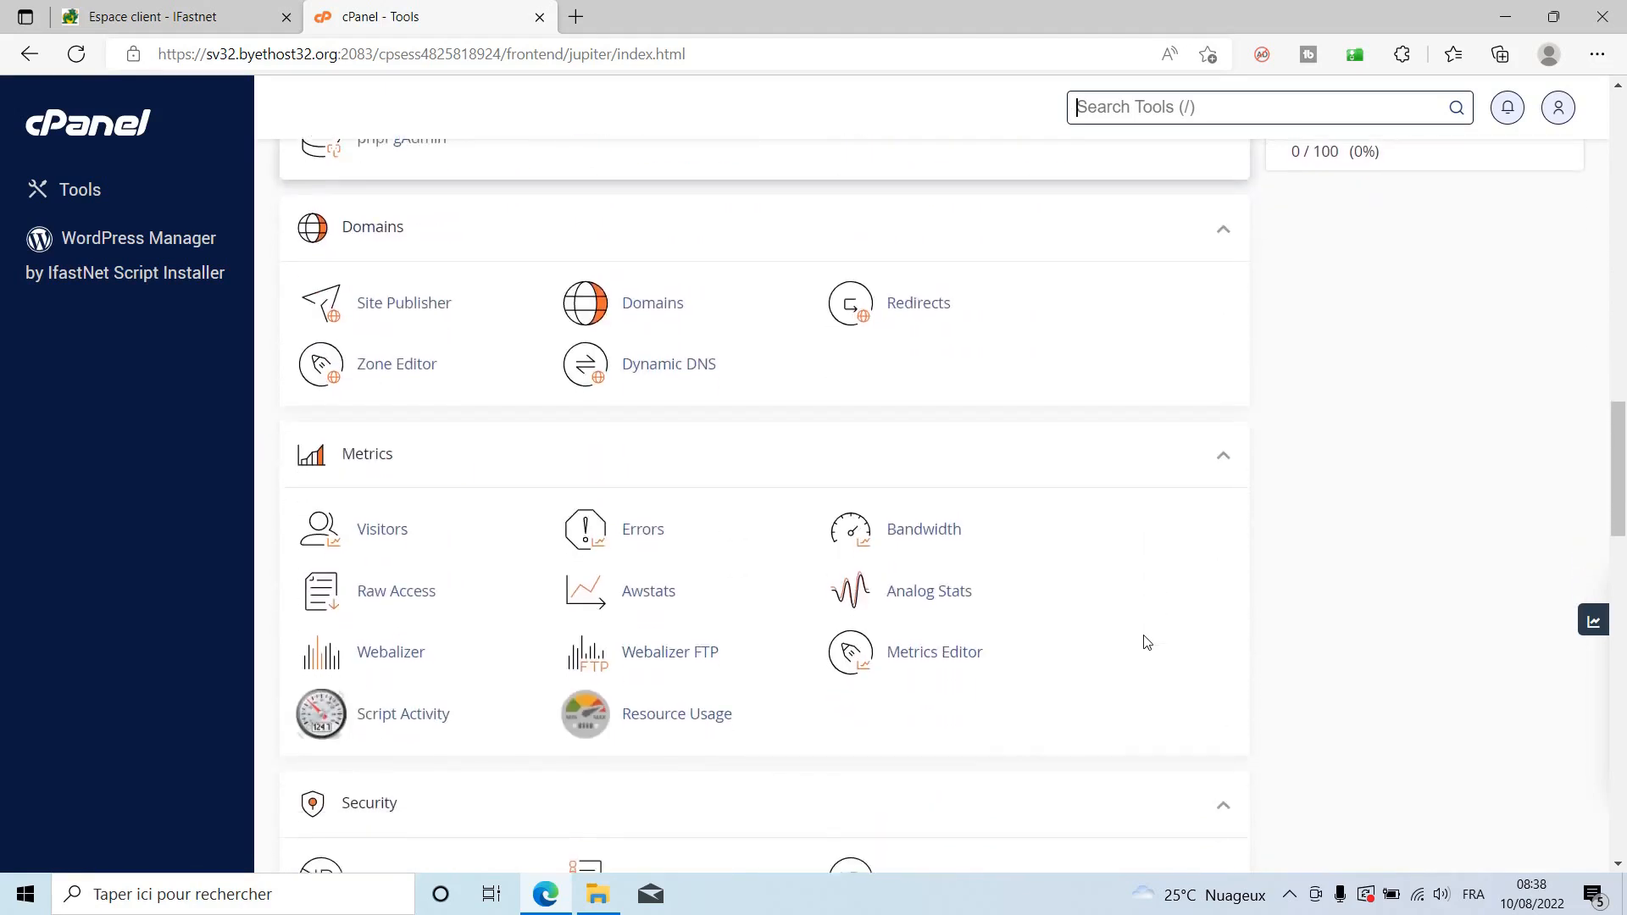
scroll(1146, 642, down, 13)
scroll(1146, 642, up, 1)
scroll(835, 533, up, 2)
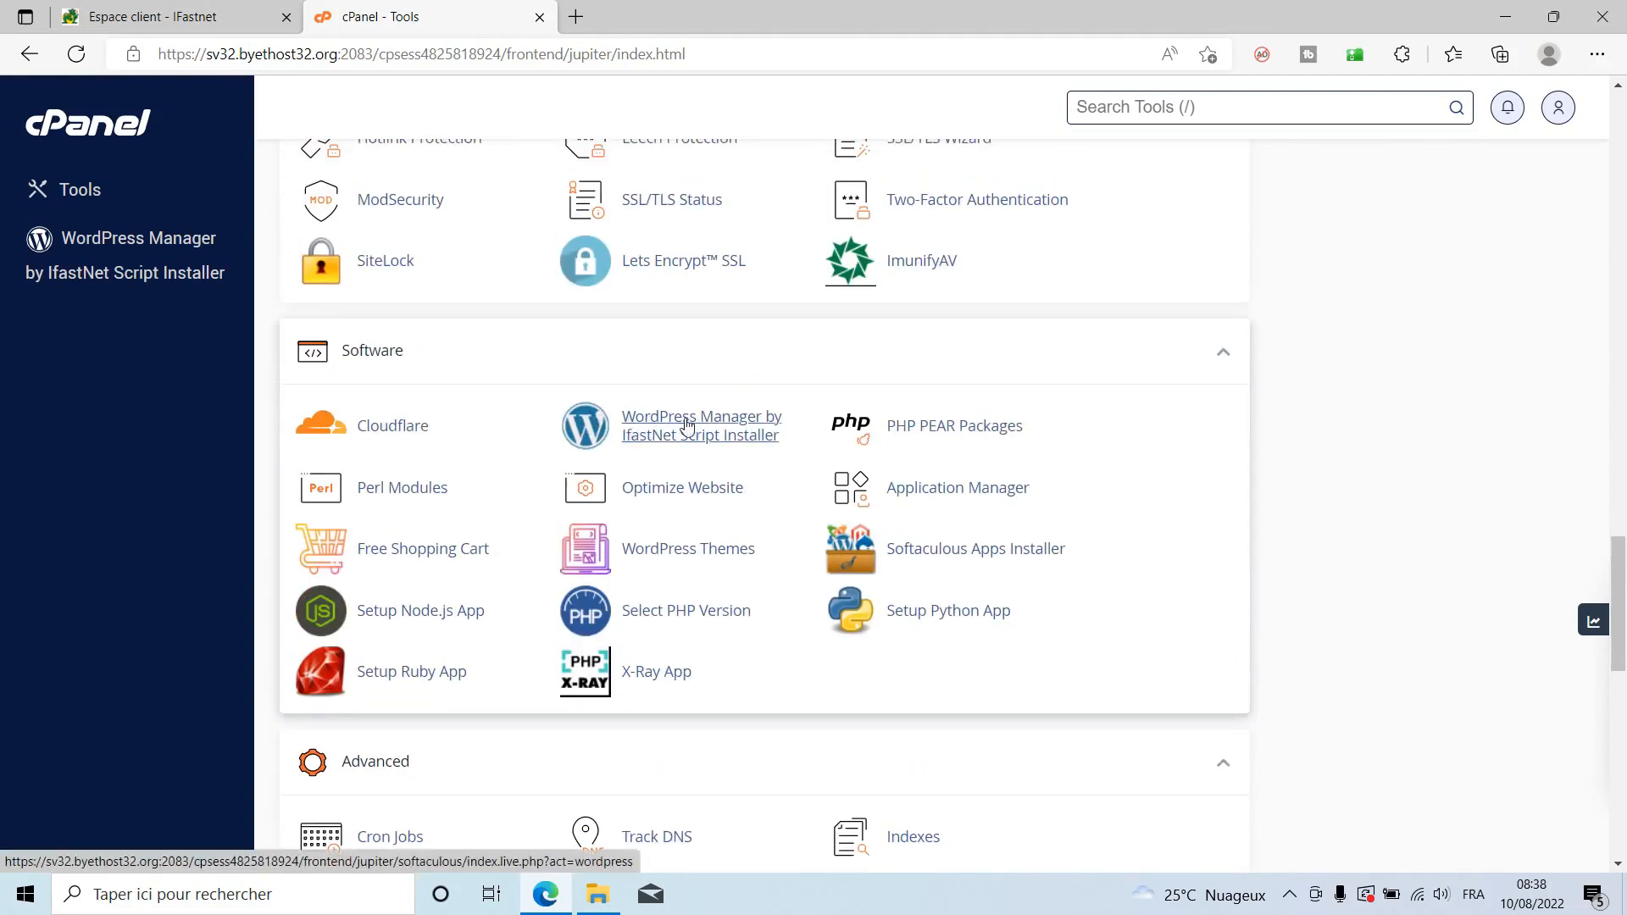
click(591, 432)
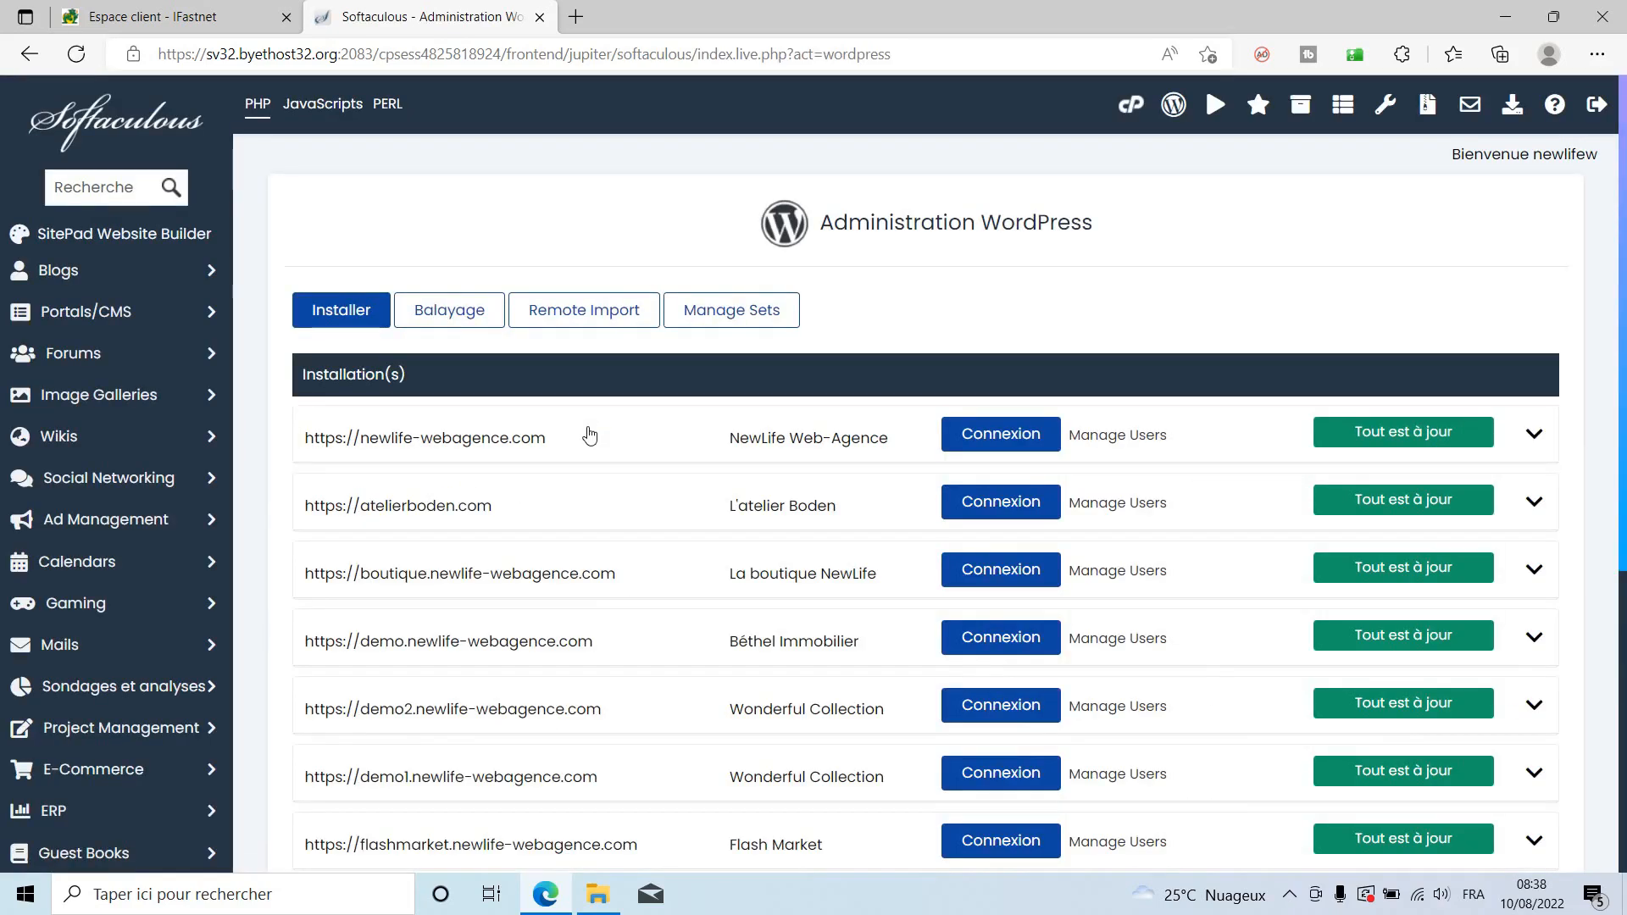
scroll(590, 435, down, 5)
scroll(591, 434, up, 5)
click(97, 275)
click(85, 314)
scroll(1059, 511, down, 1)
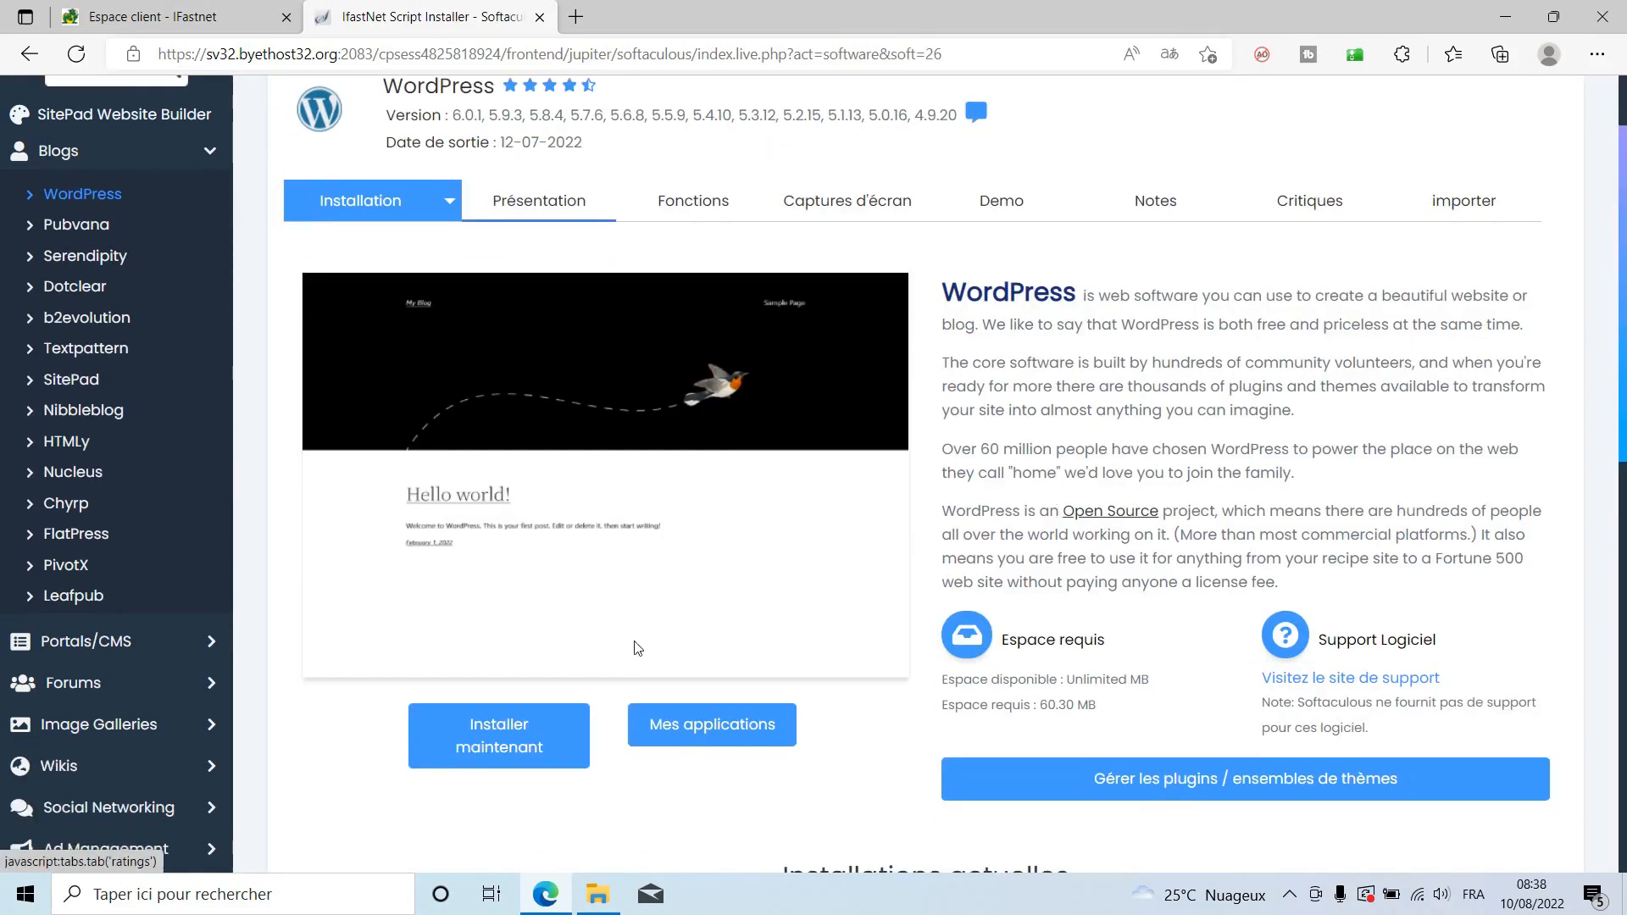
click(514, 736)
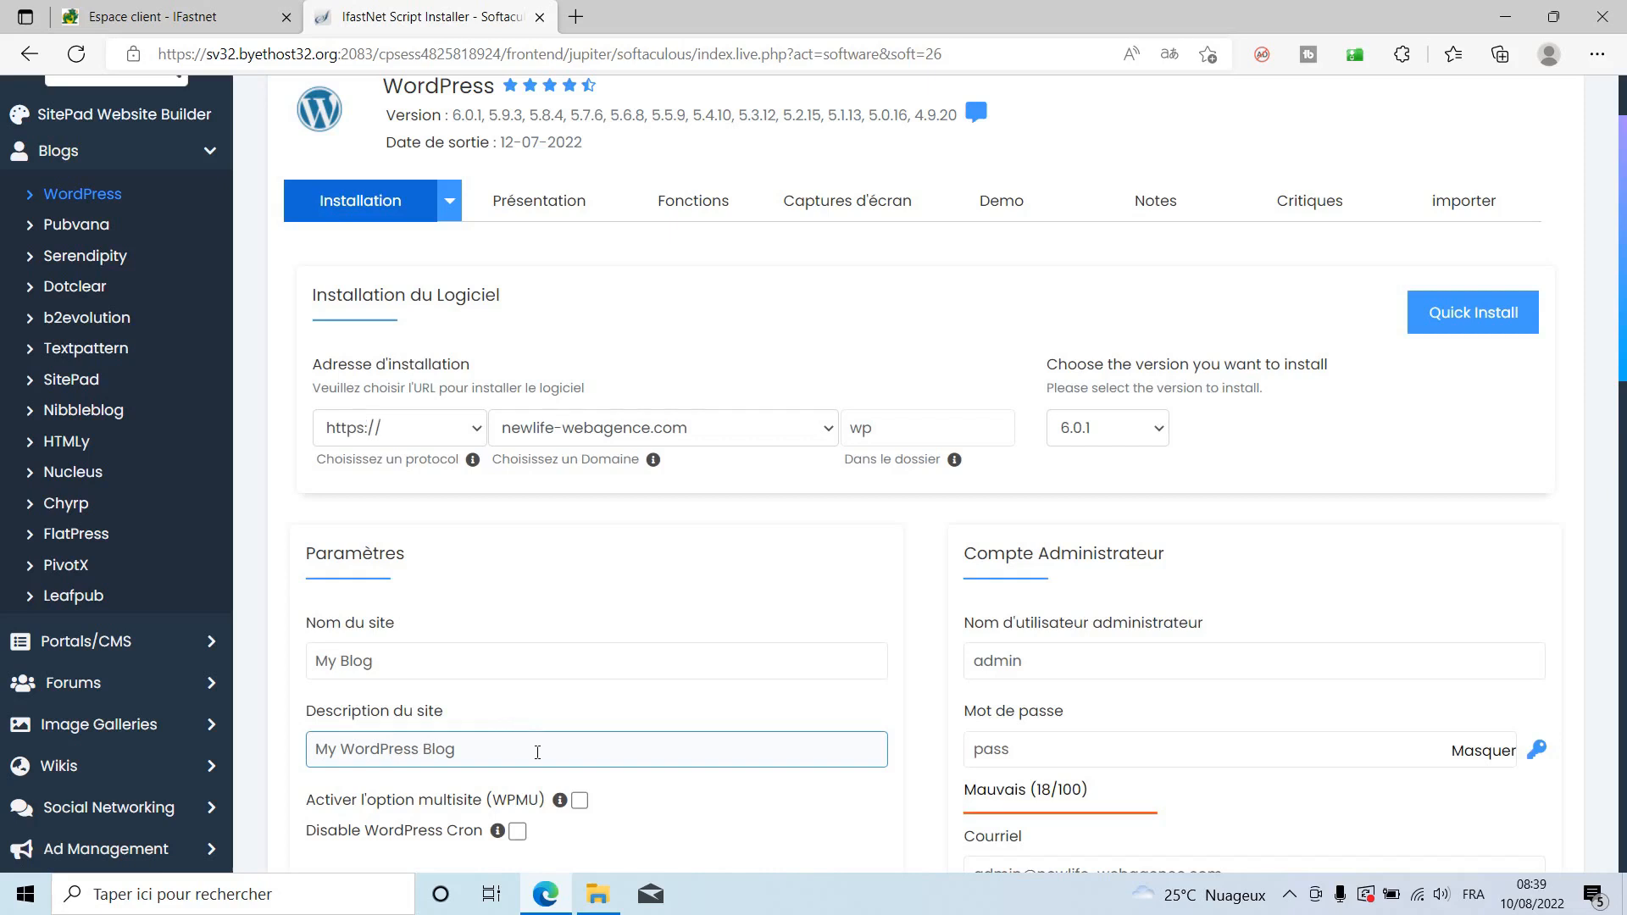
click(734, 430)
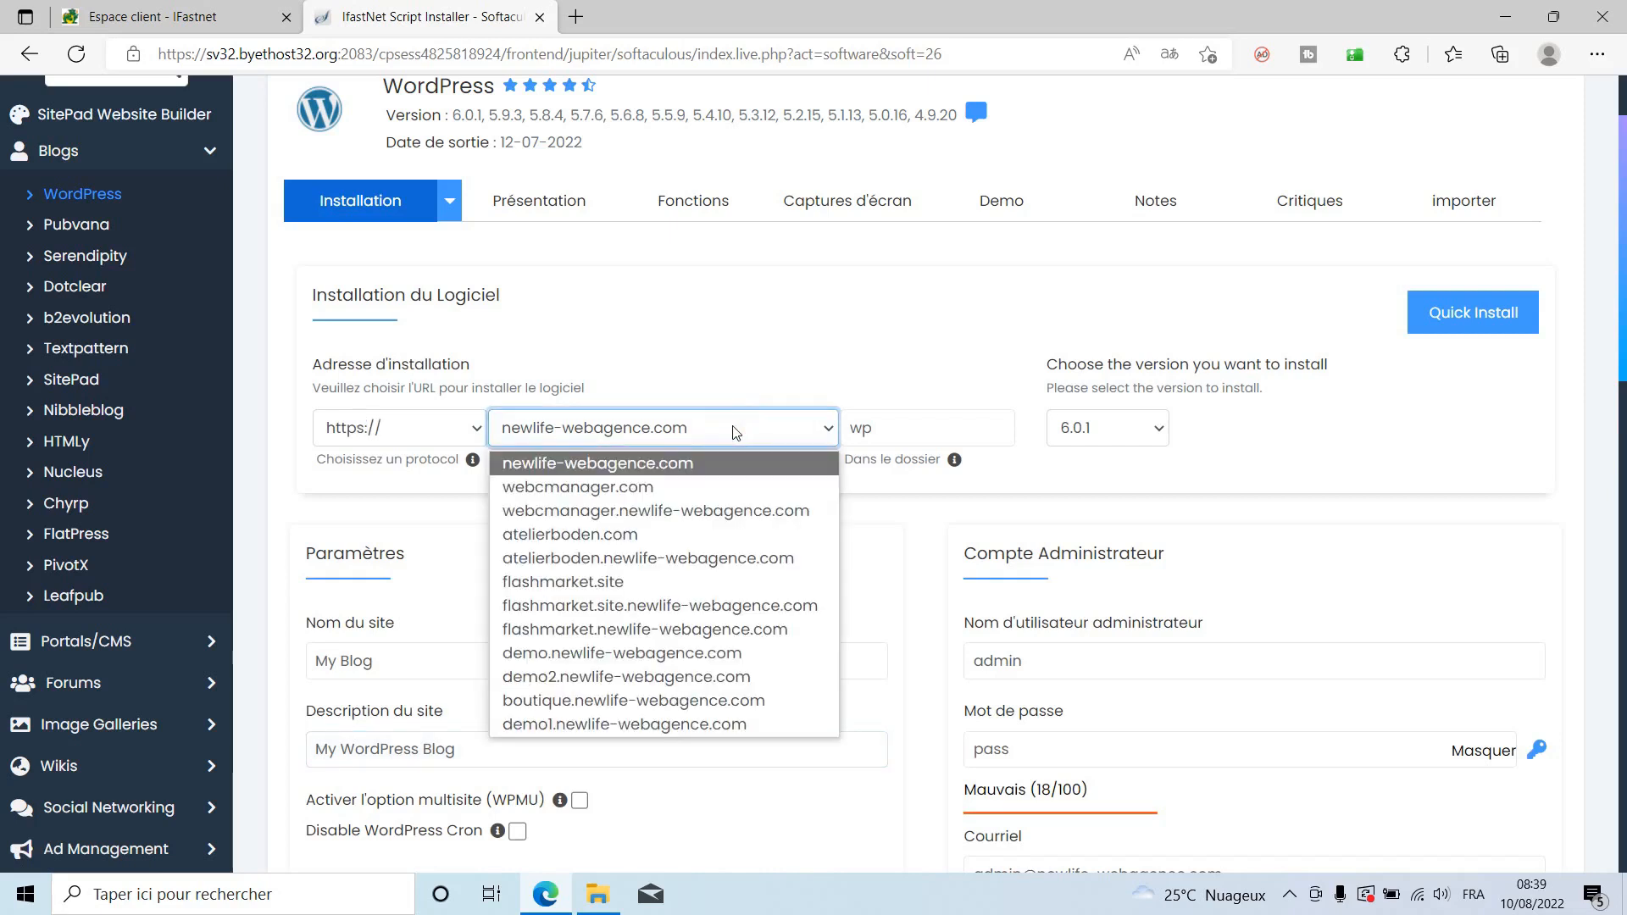
click(601, 584)
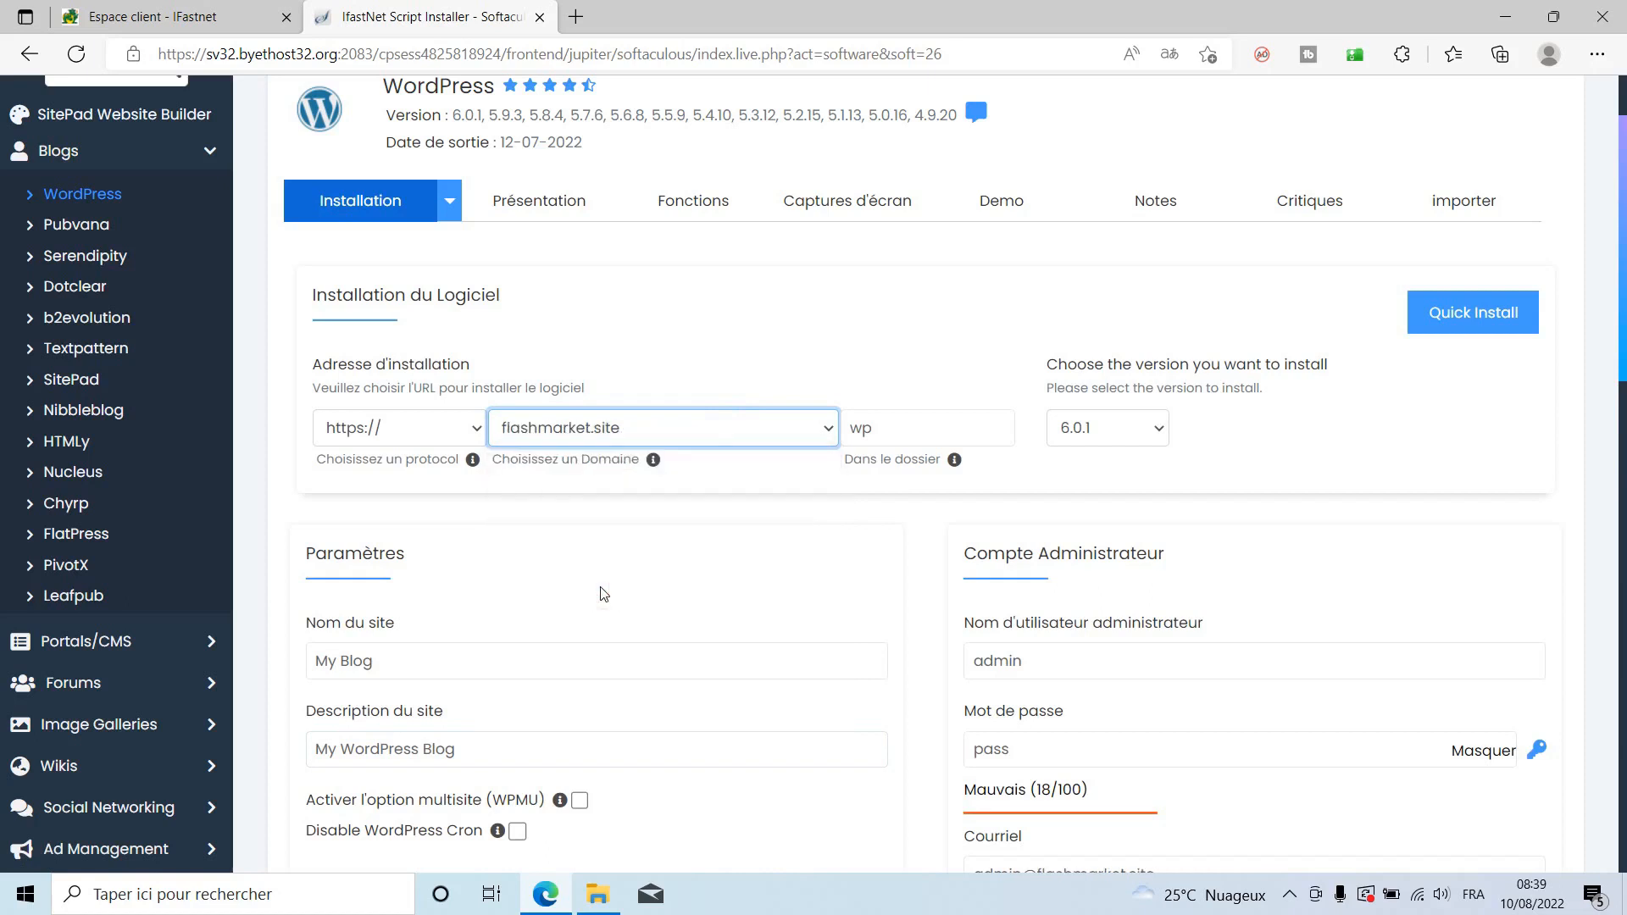
click(931, 426)
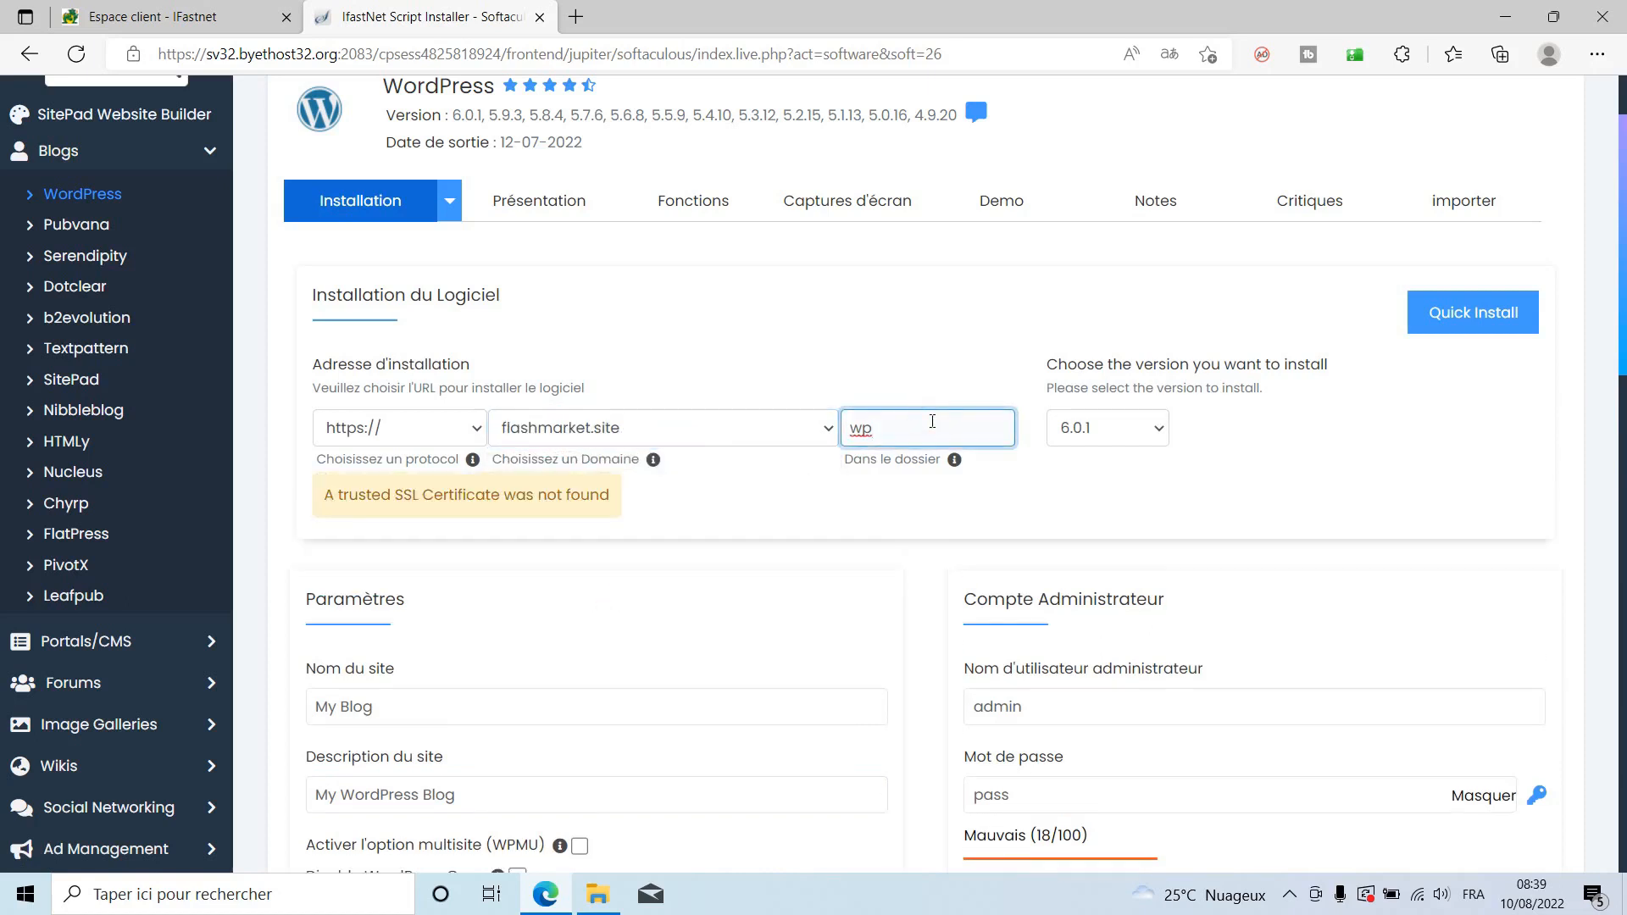
key(BackSpace)
key(BackSpace)
click(402, 425)
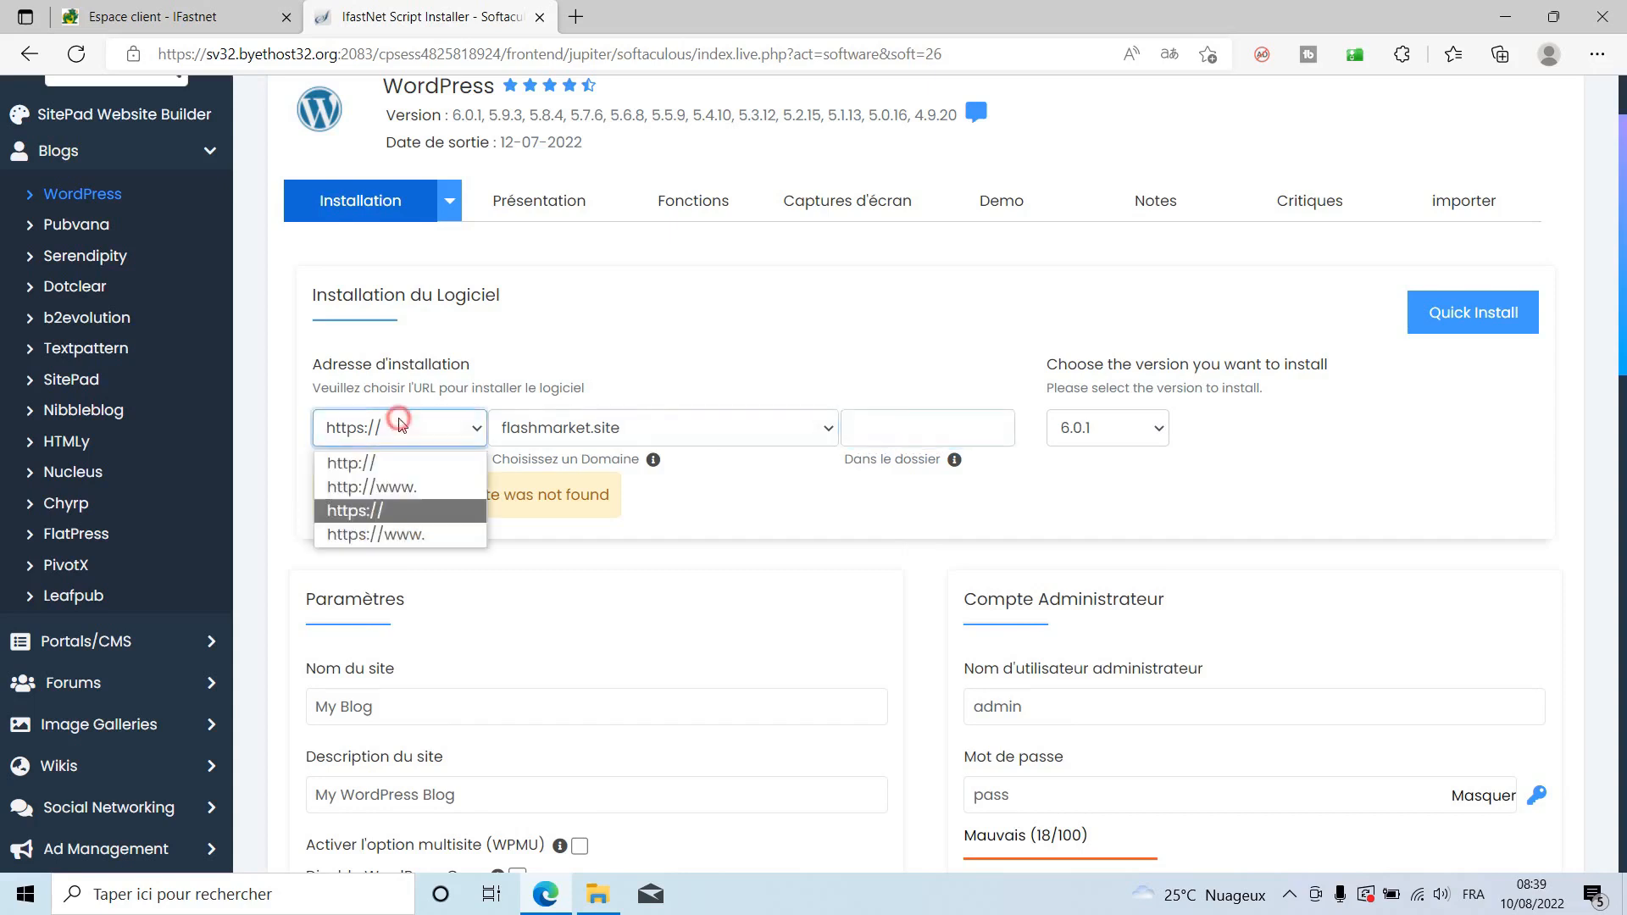
click(373, 469)
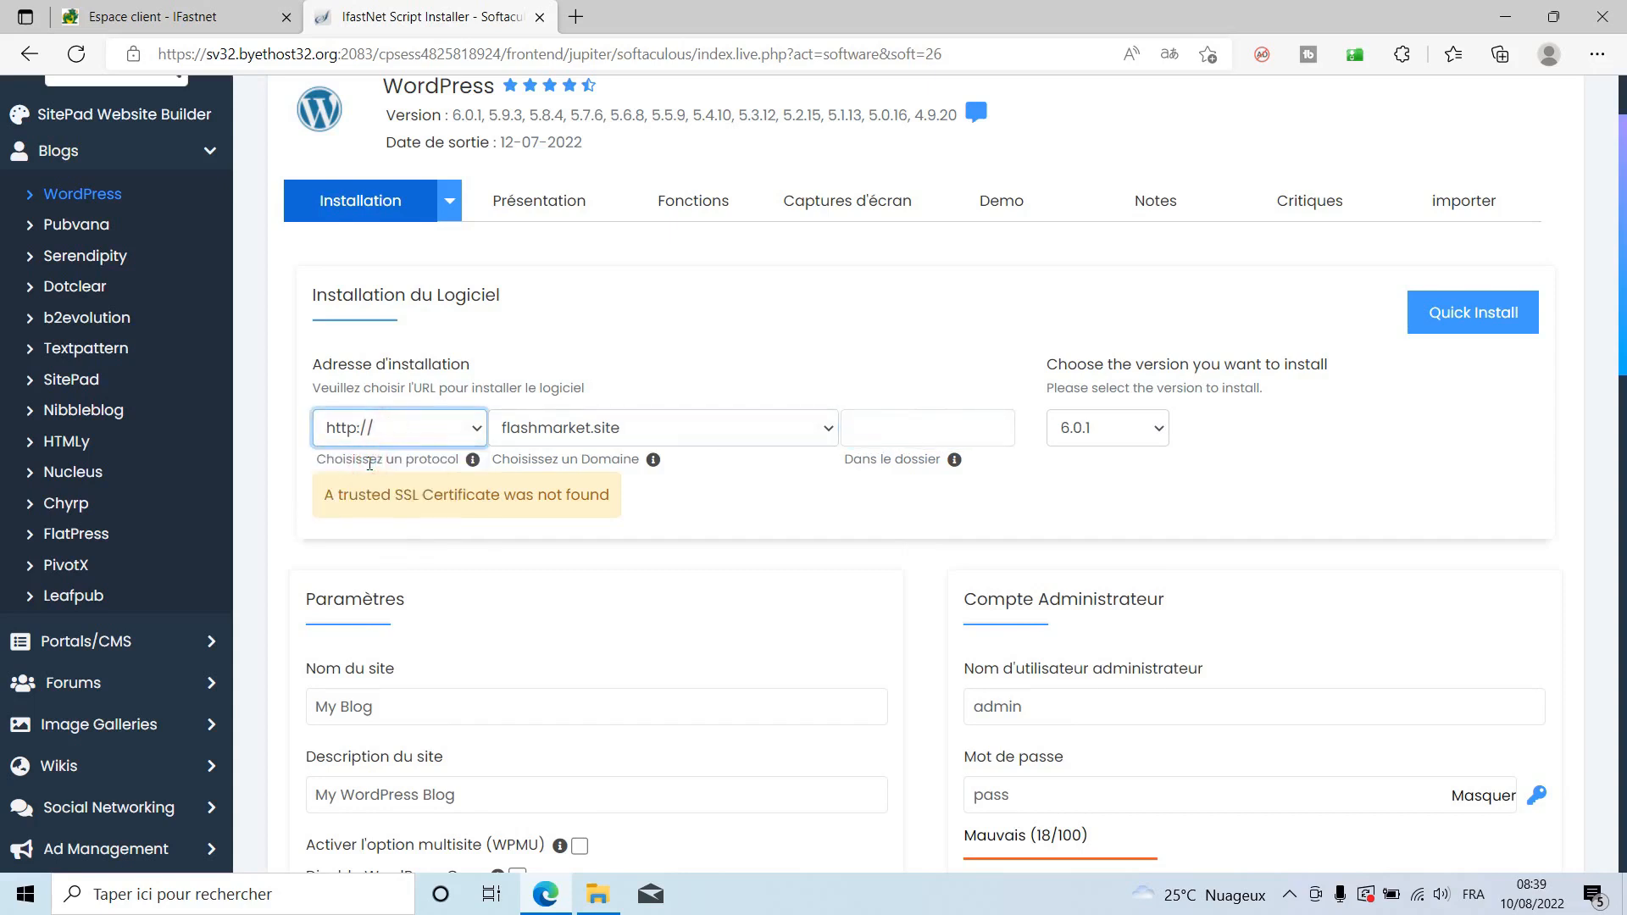
click(773, 431)
click(915, 424)
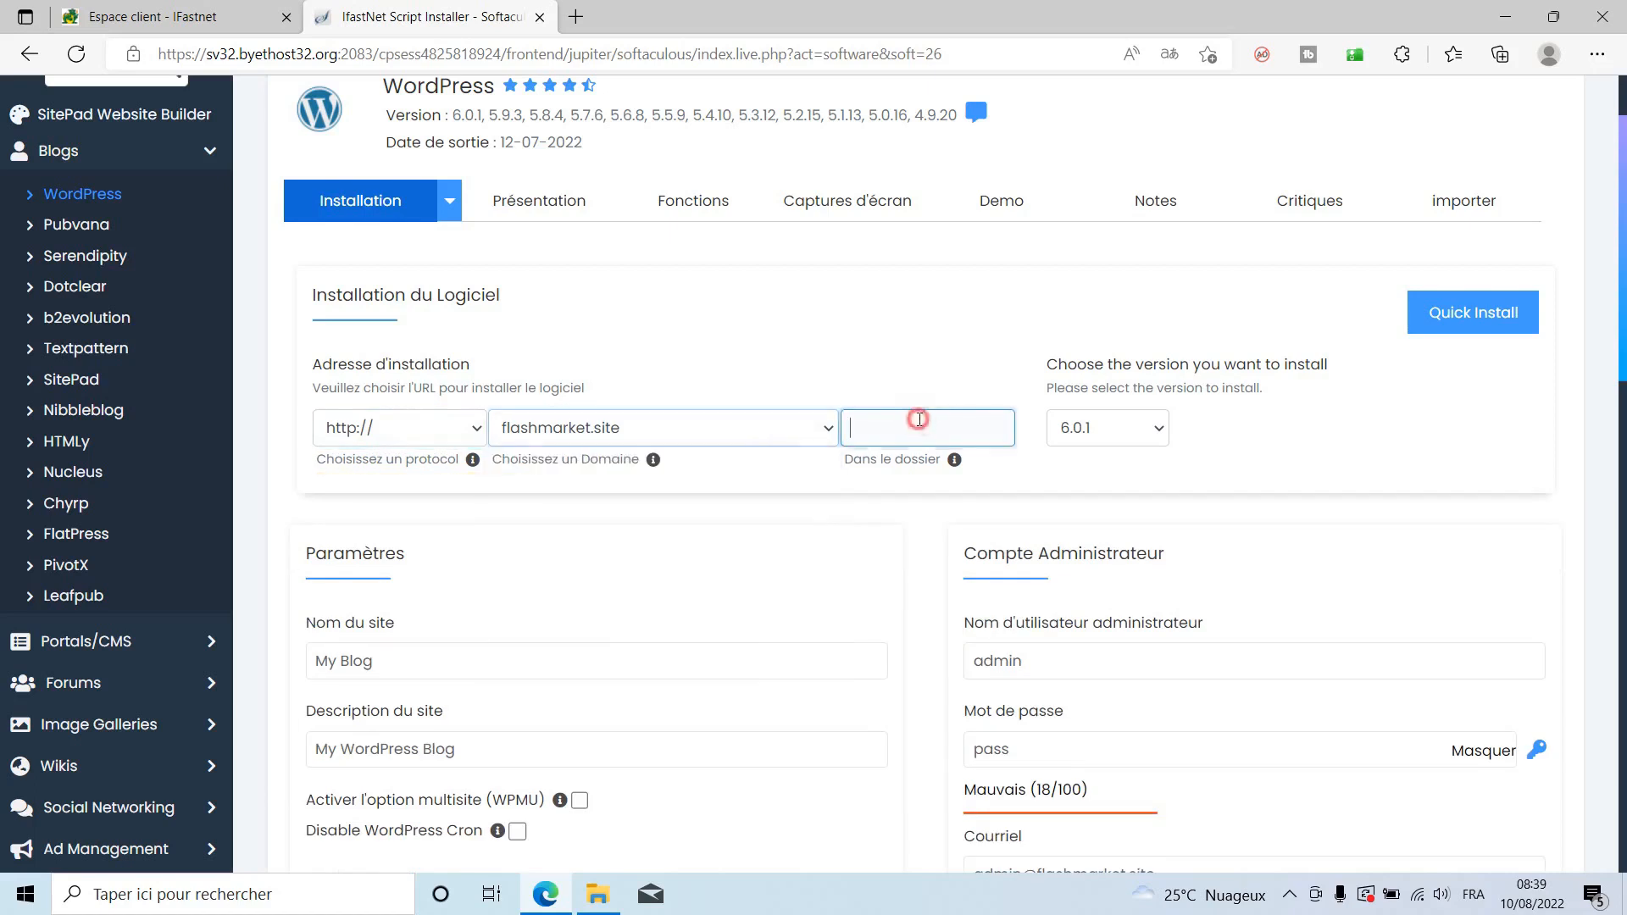
Name the site Flash Market and enter its site description.
scroll(921, 527, down, 3)
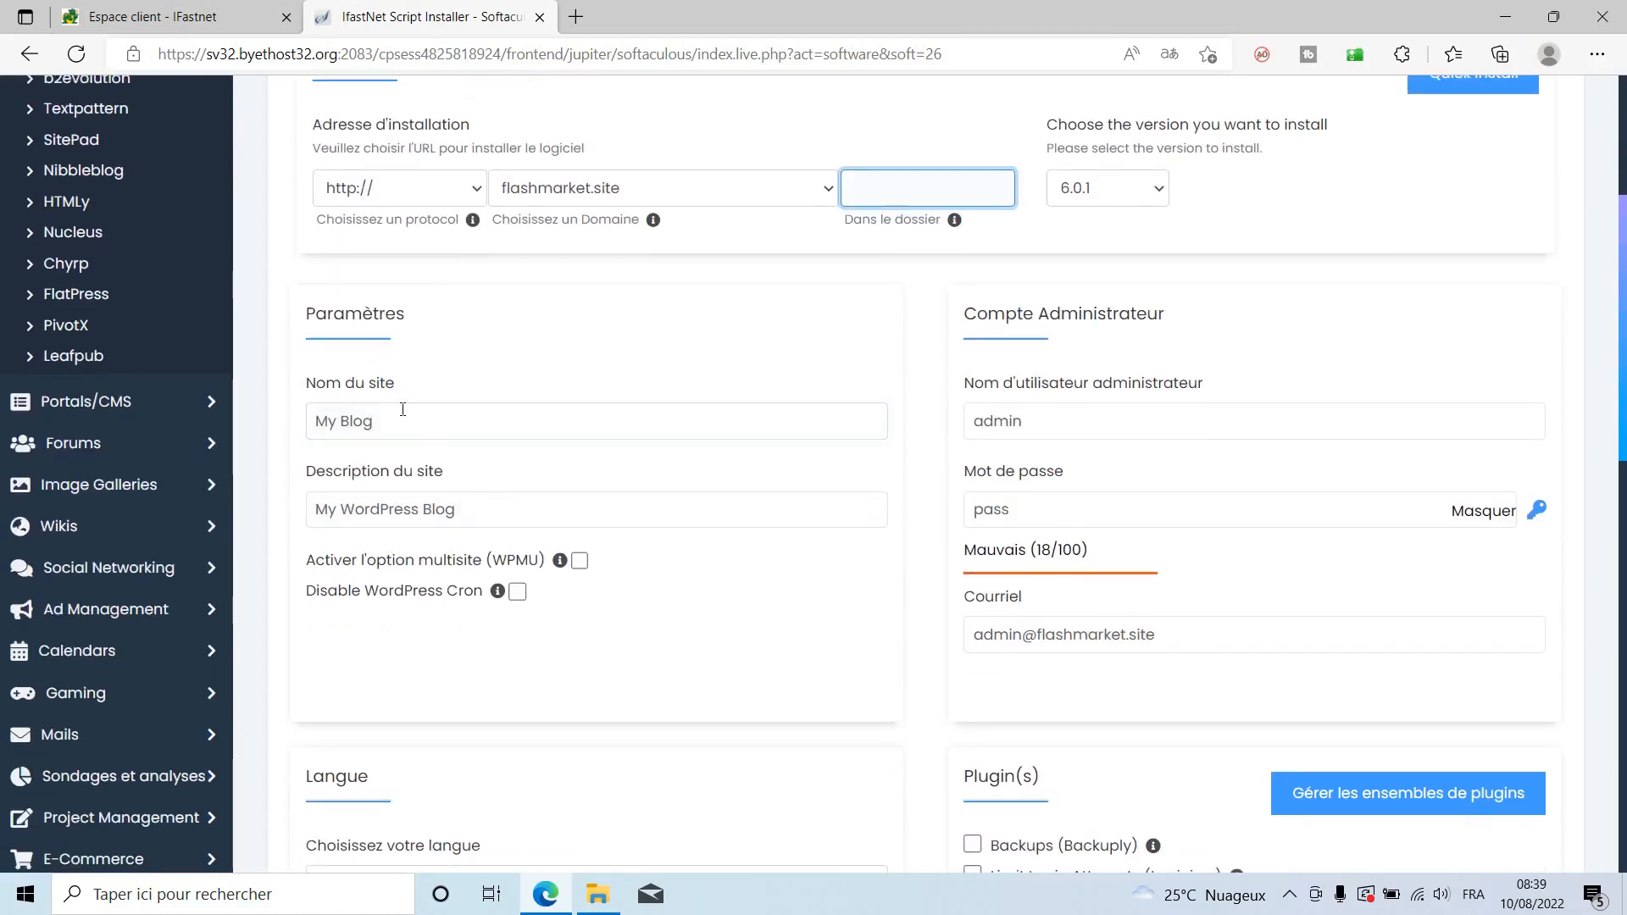
drag(407, 421, 320, 421)
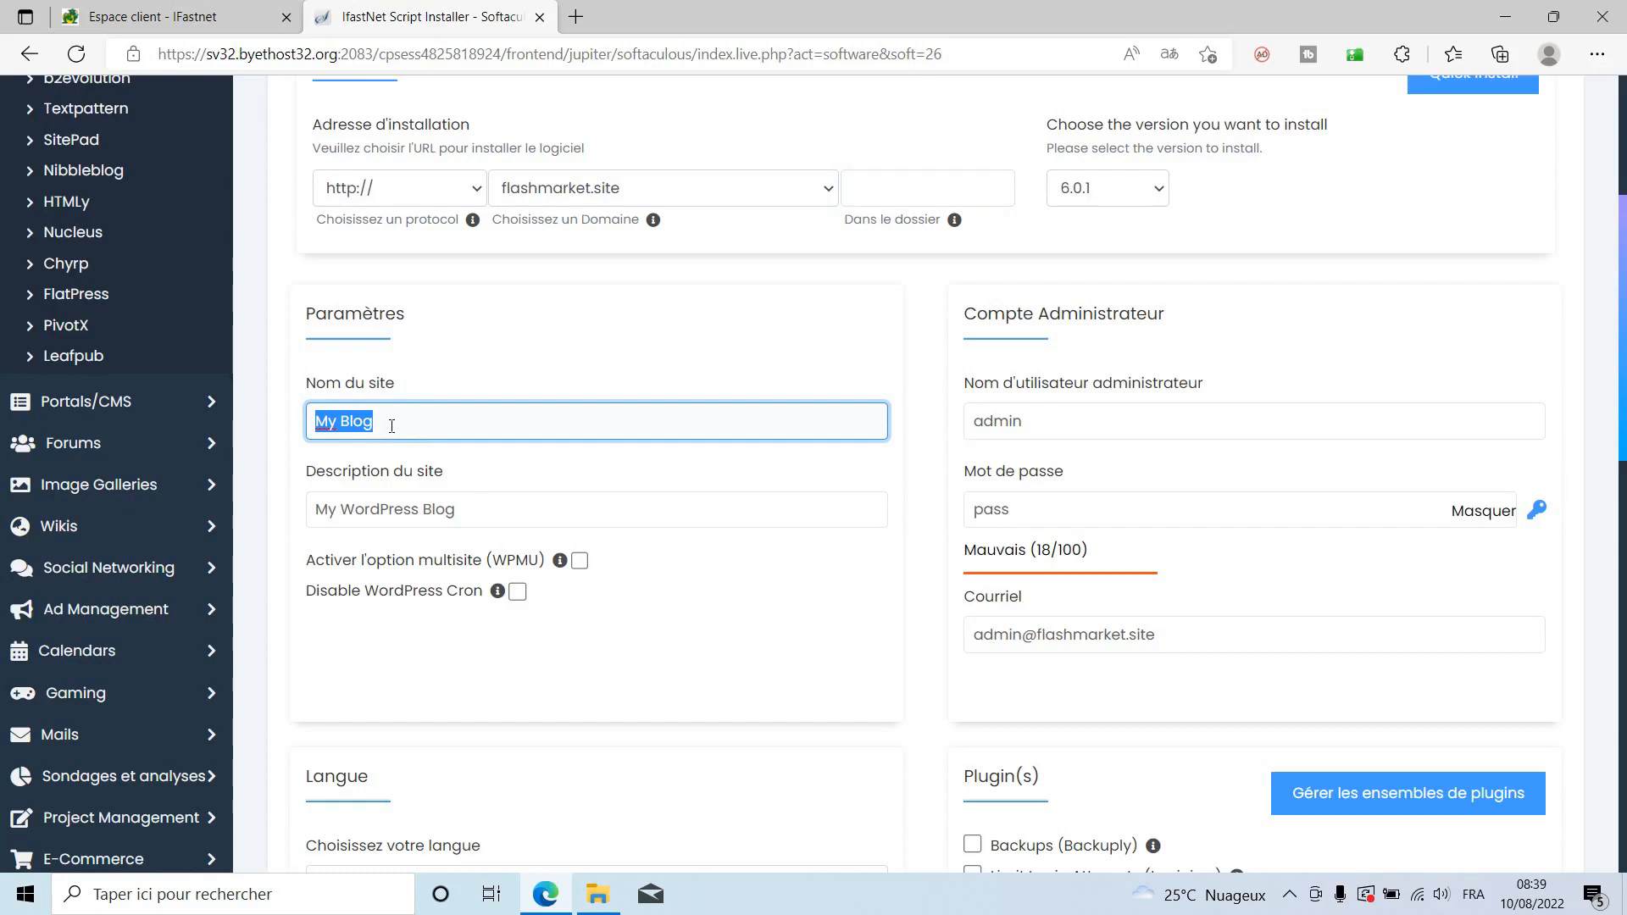
text(Flash )
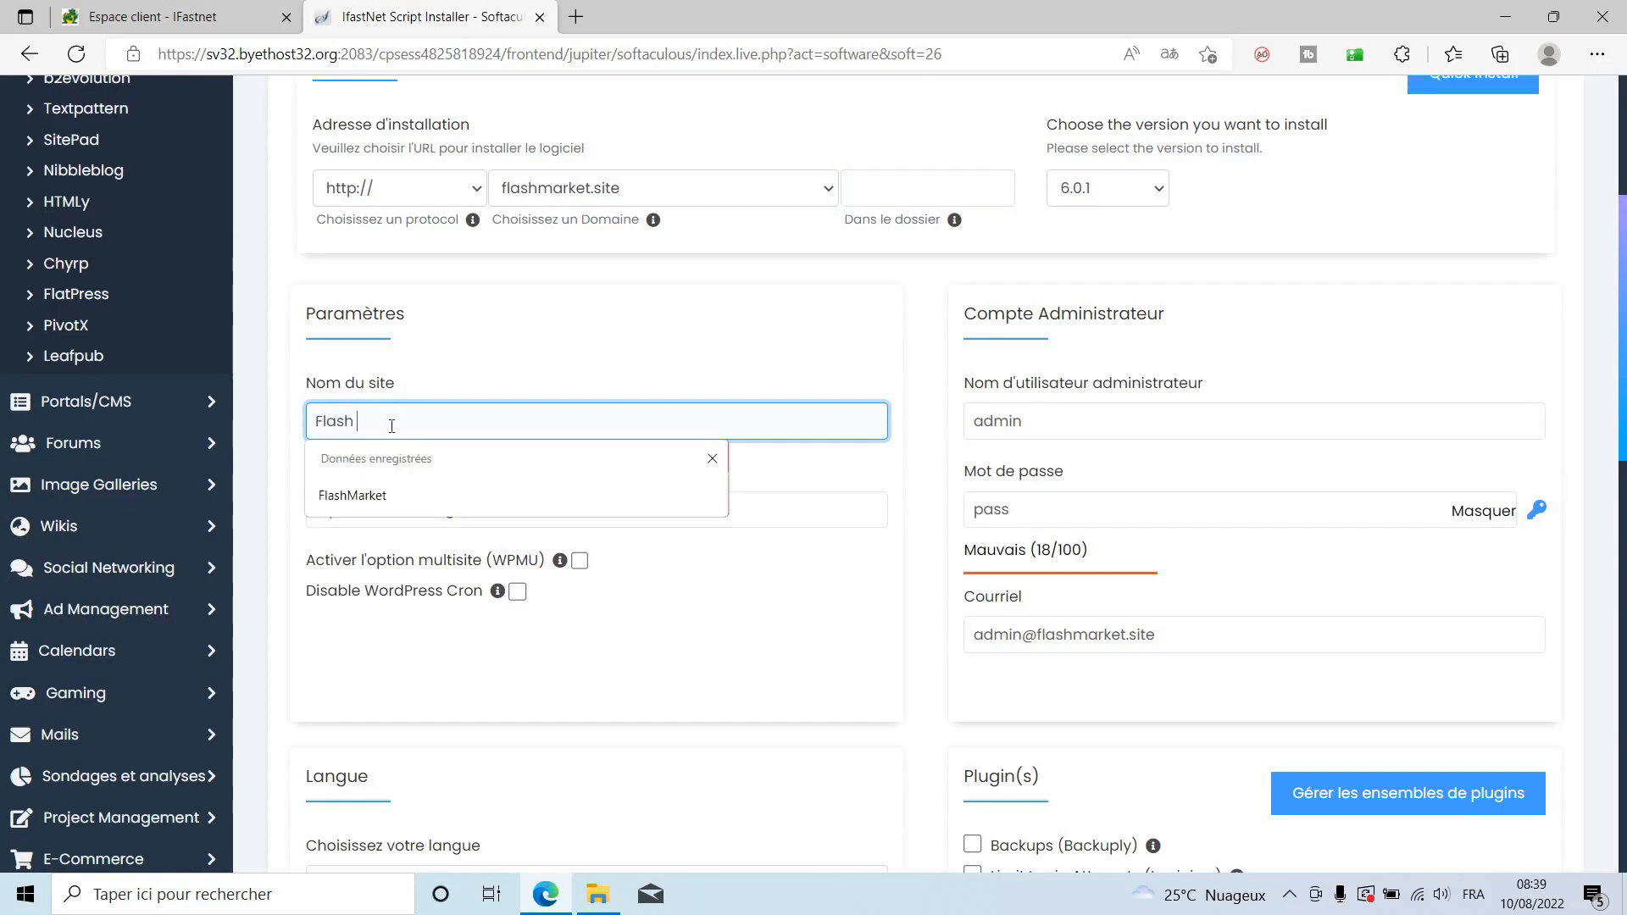
text(Market)
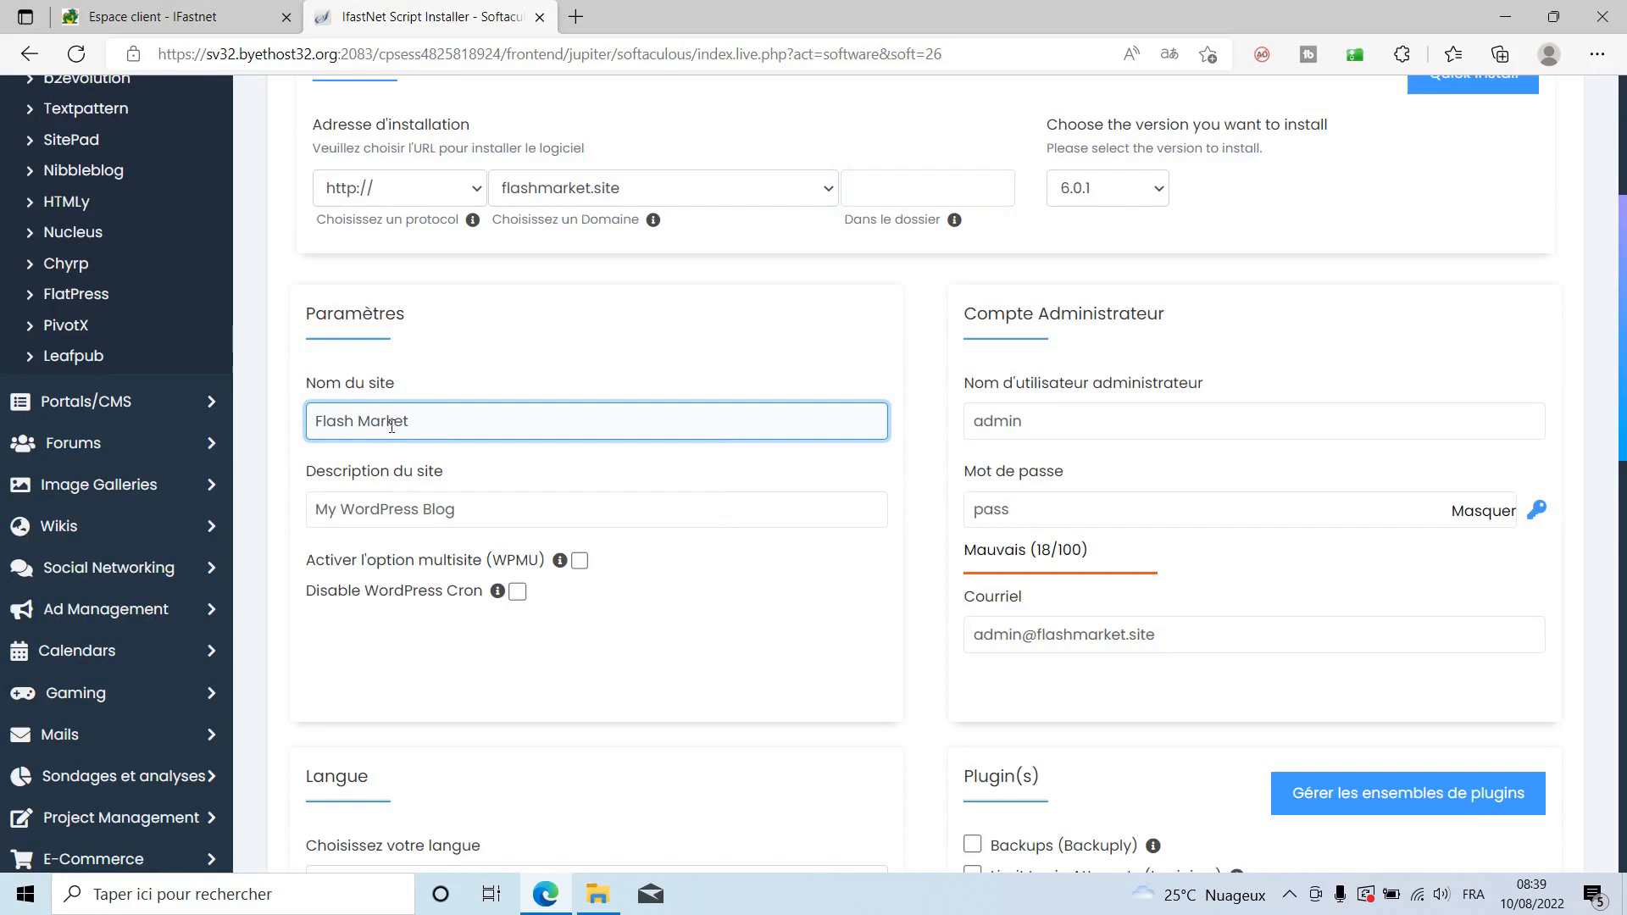
key(Tab)
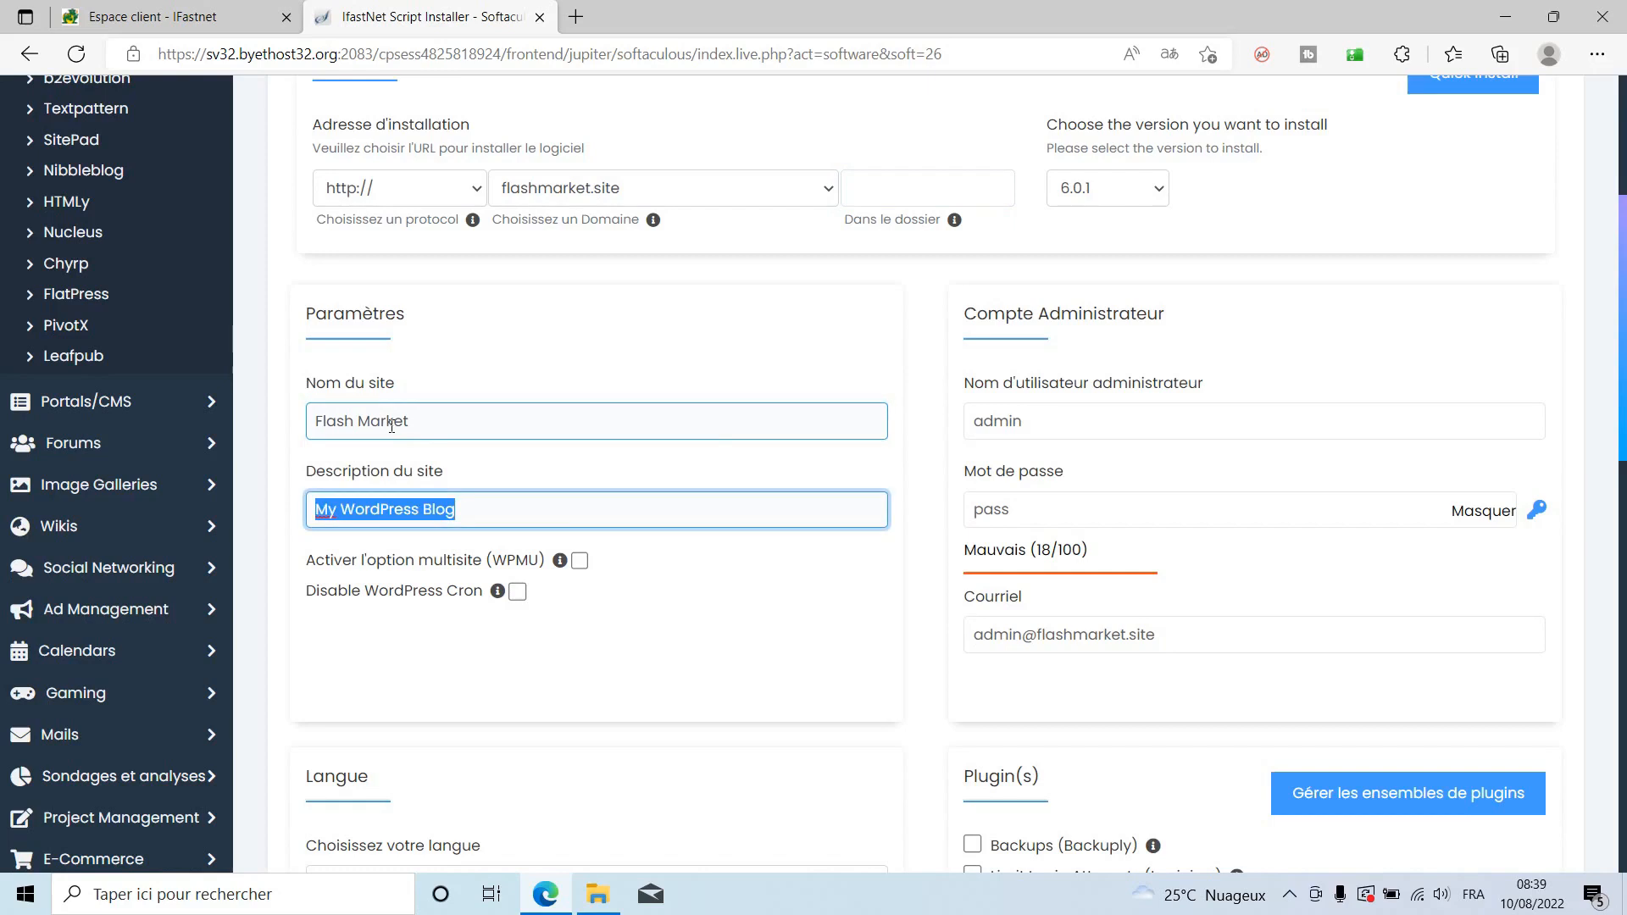
text(Votre marché au quotidien)
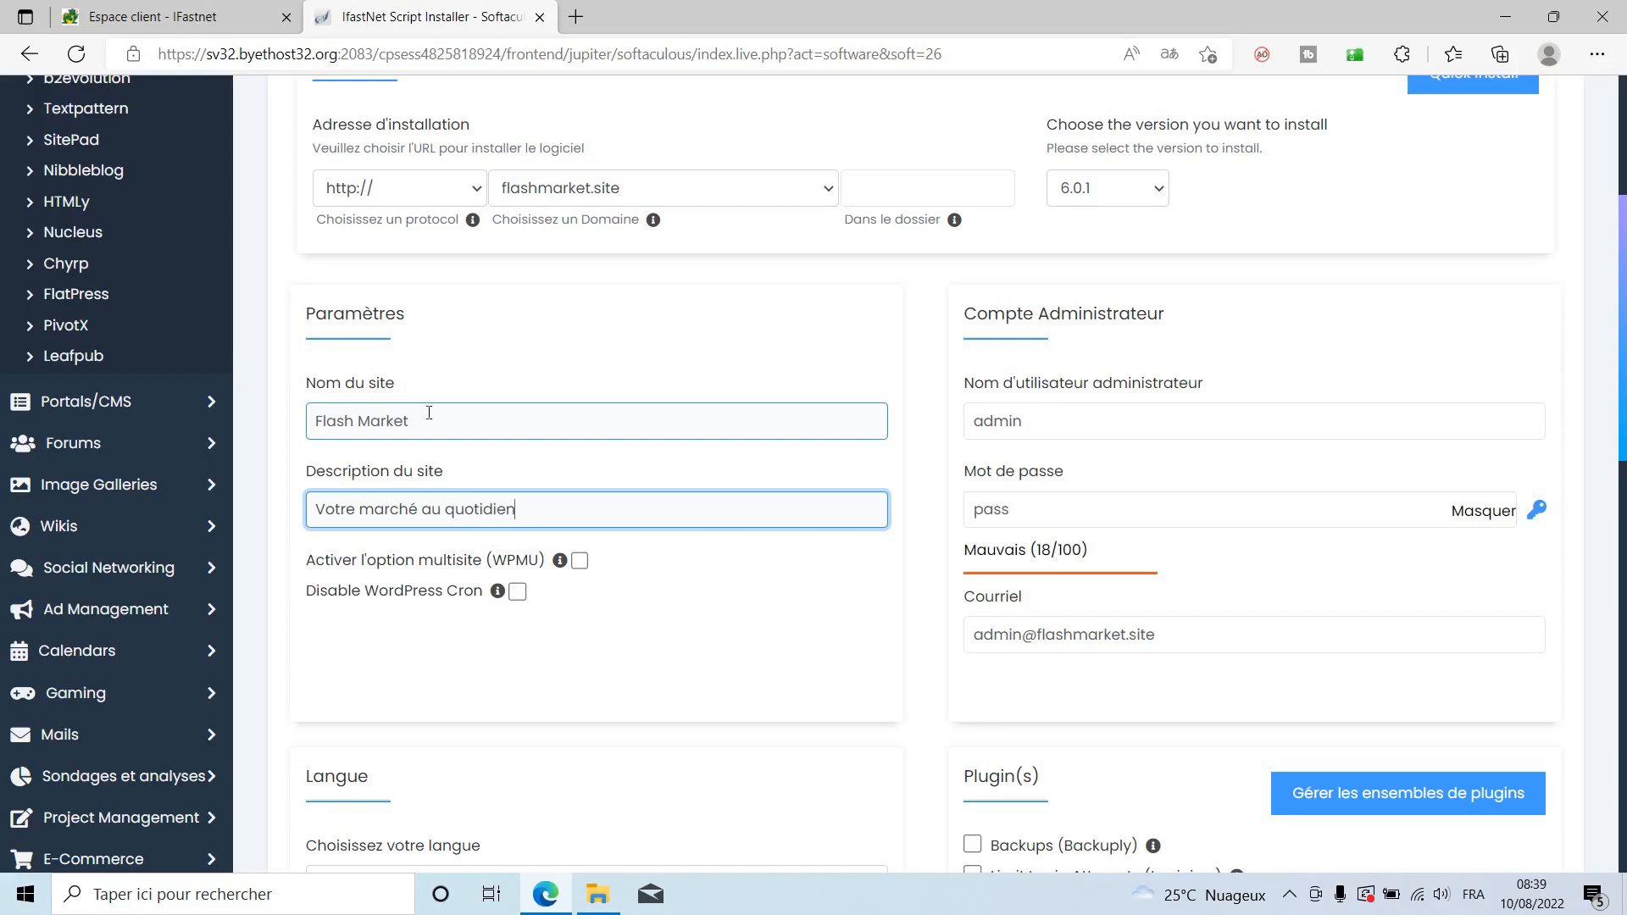
Set the admin username, a strong admin password and the support e-mail address.
double_click(991, 422)
text(a)
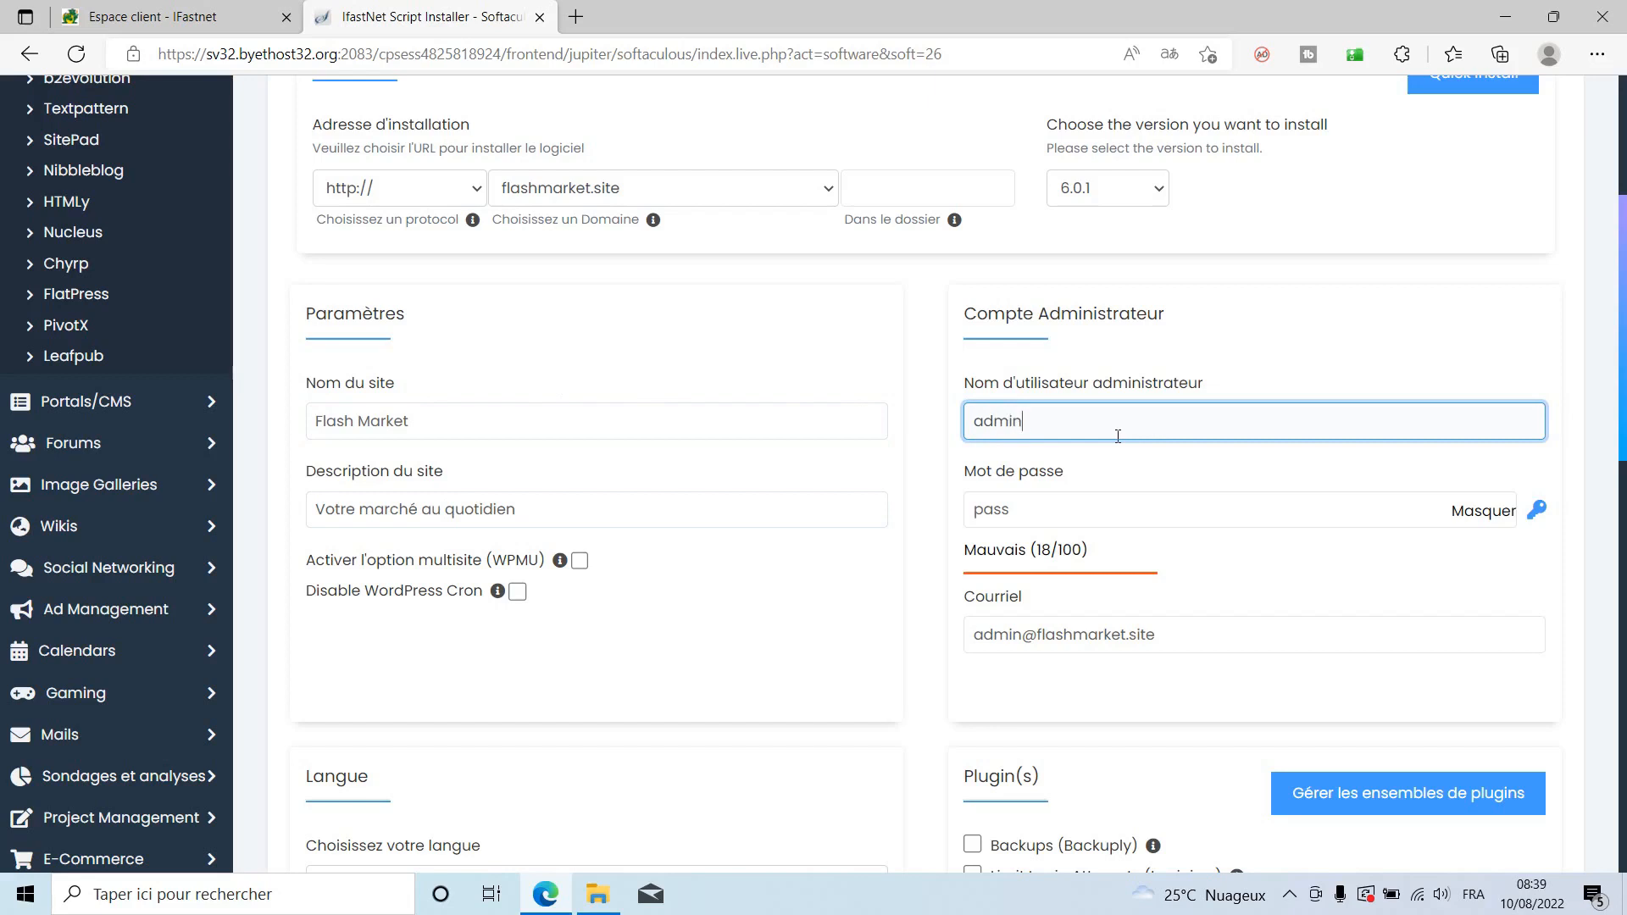
click(1484, 513)
click(1121, 517)
key(ctrl+a)
key(BackSpace)
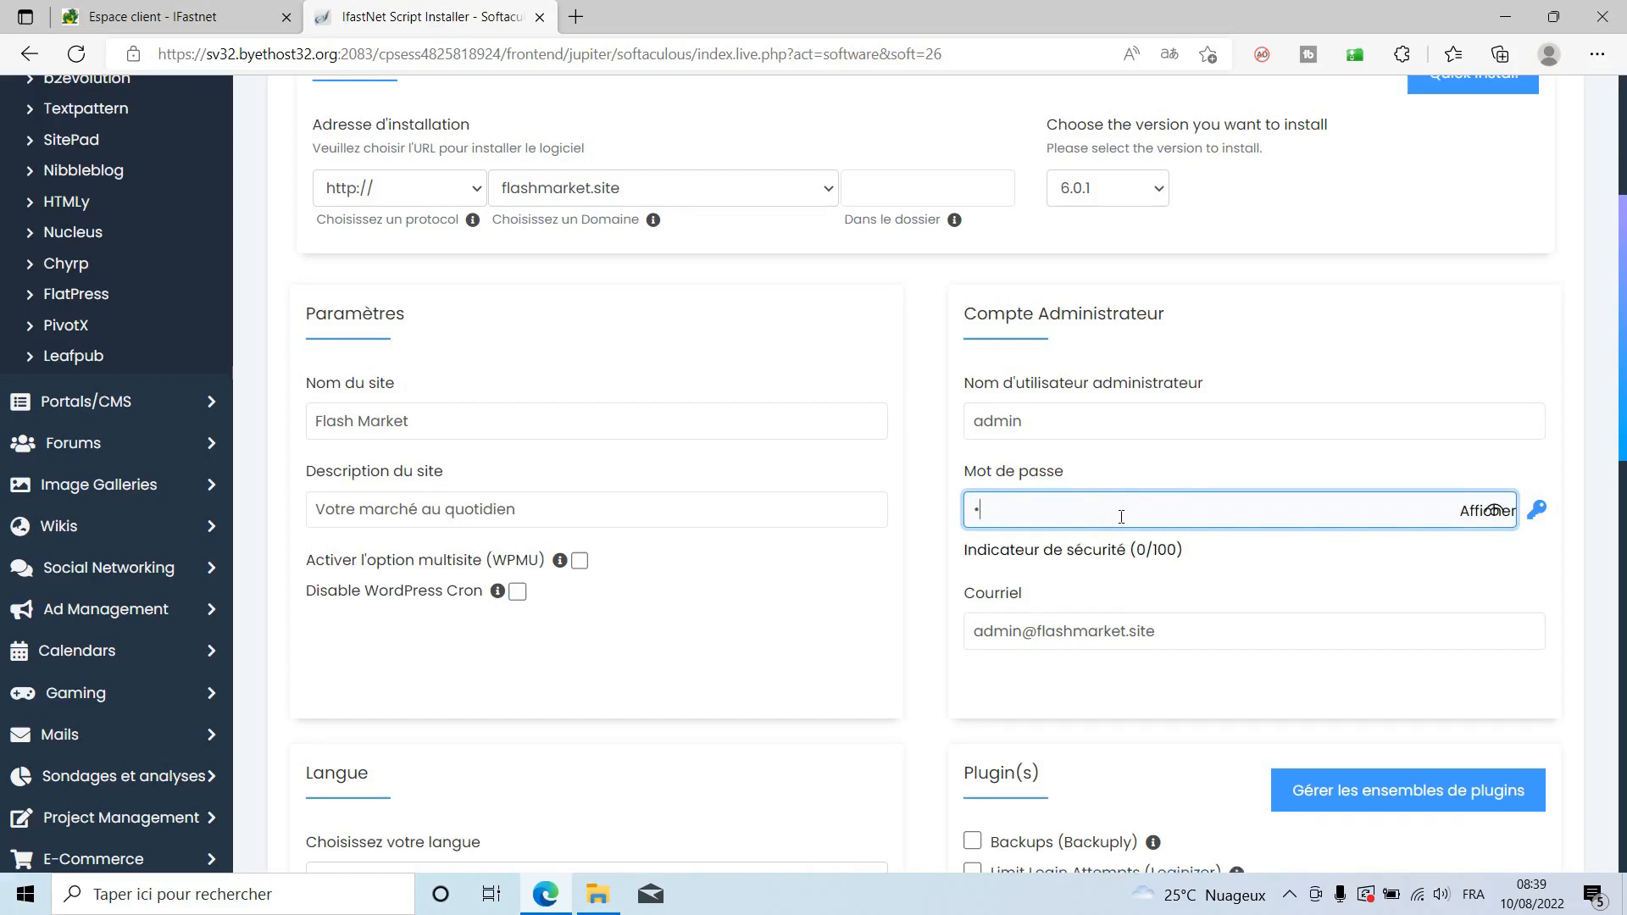
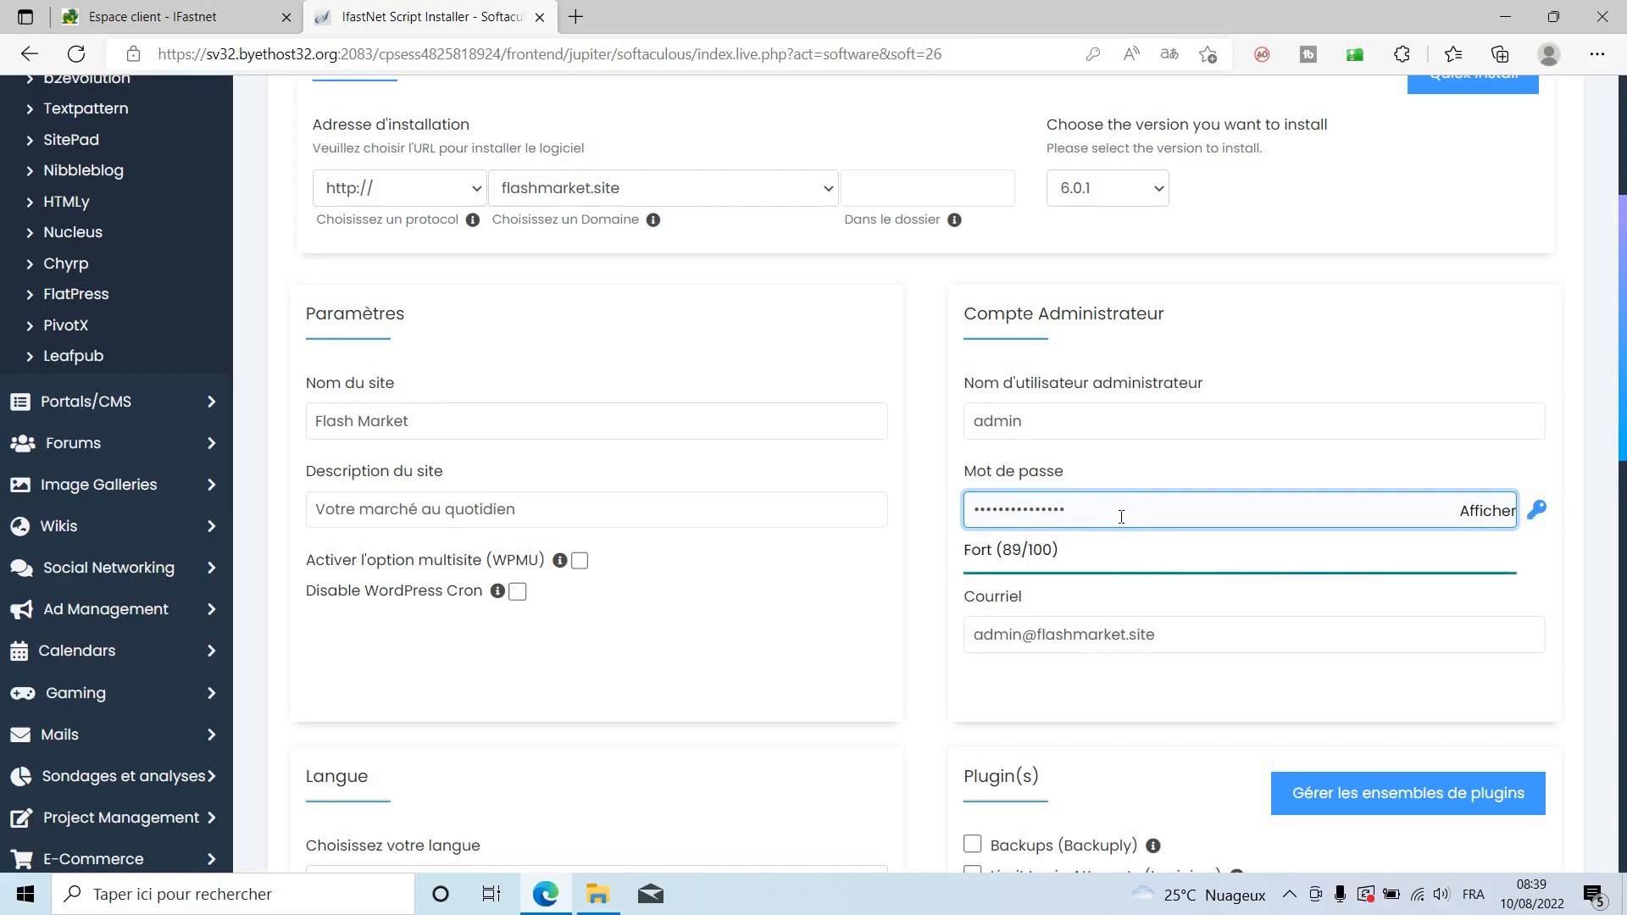
key(Tab)
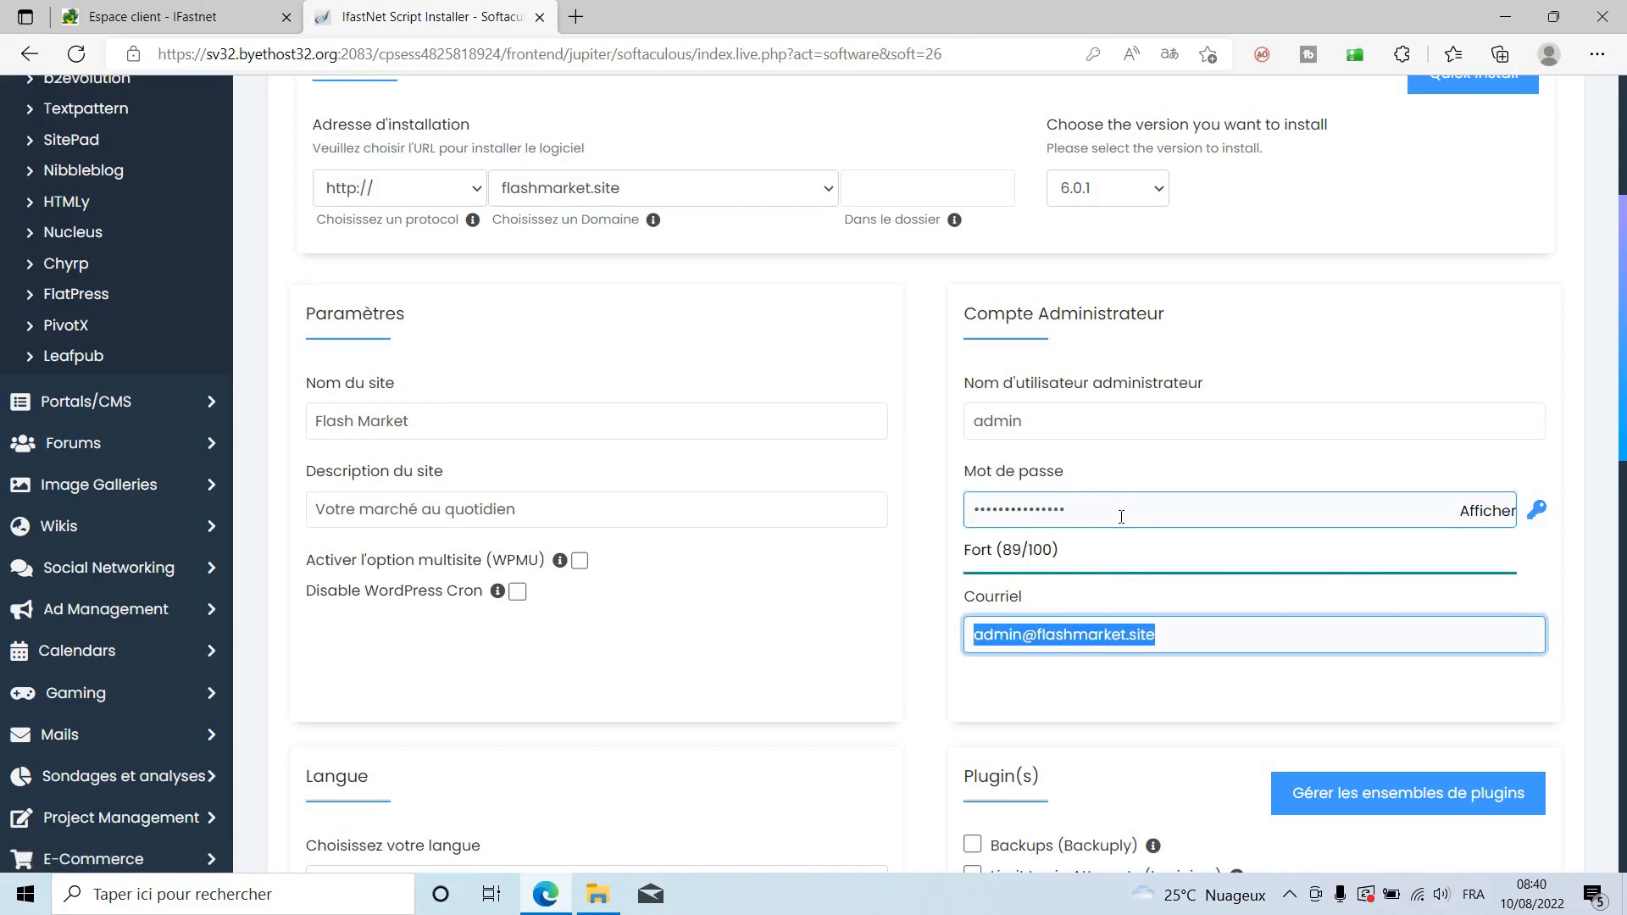
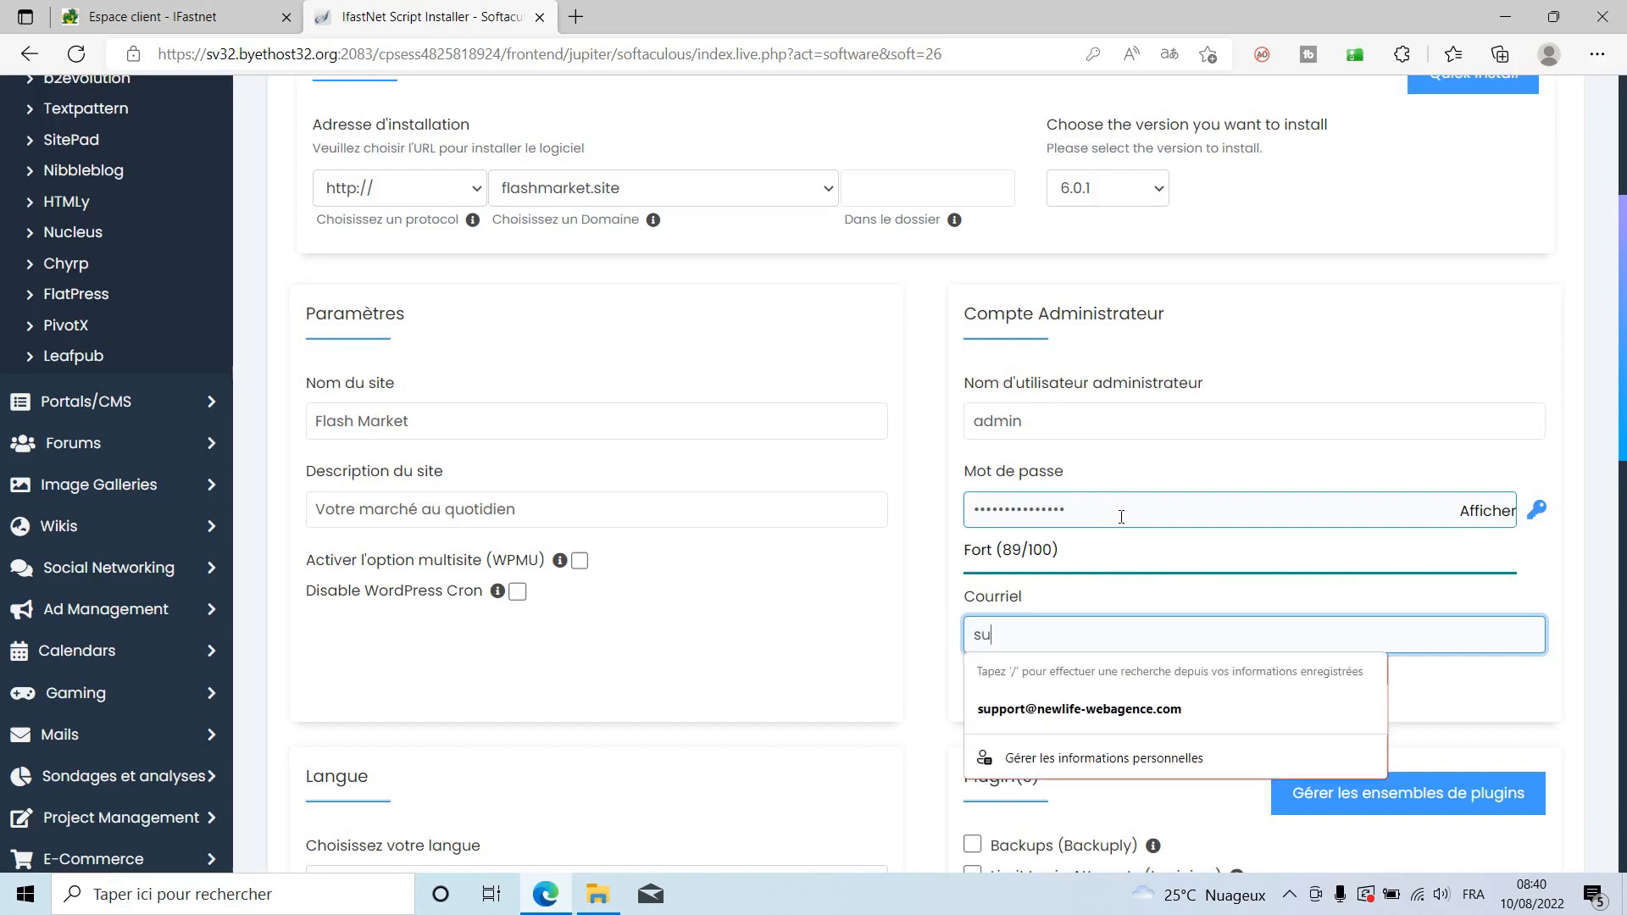
click(1144, 709)
scroll(918, 740, down, 3)
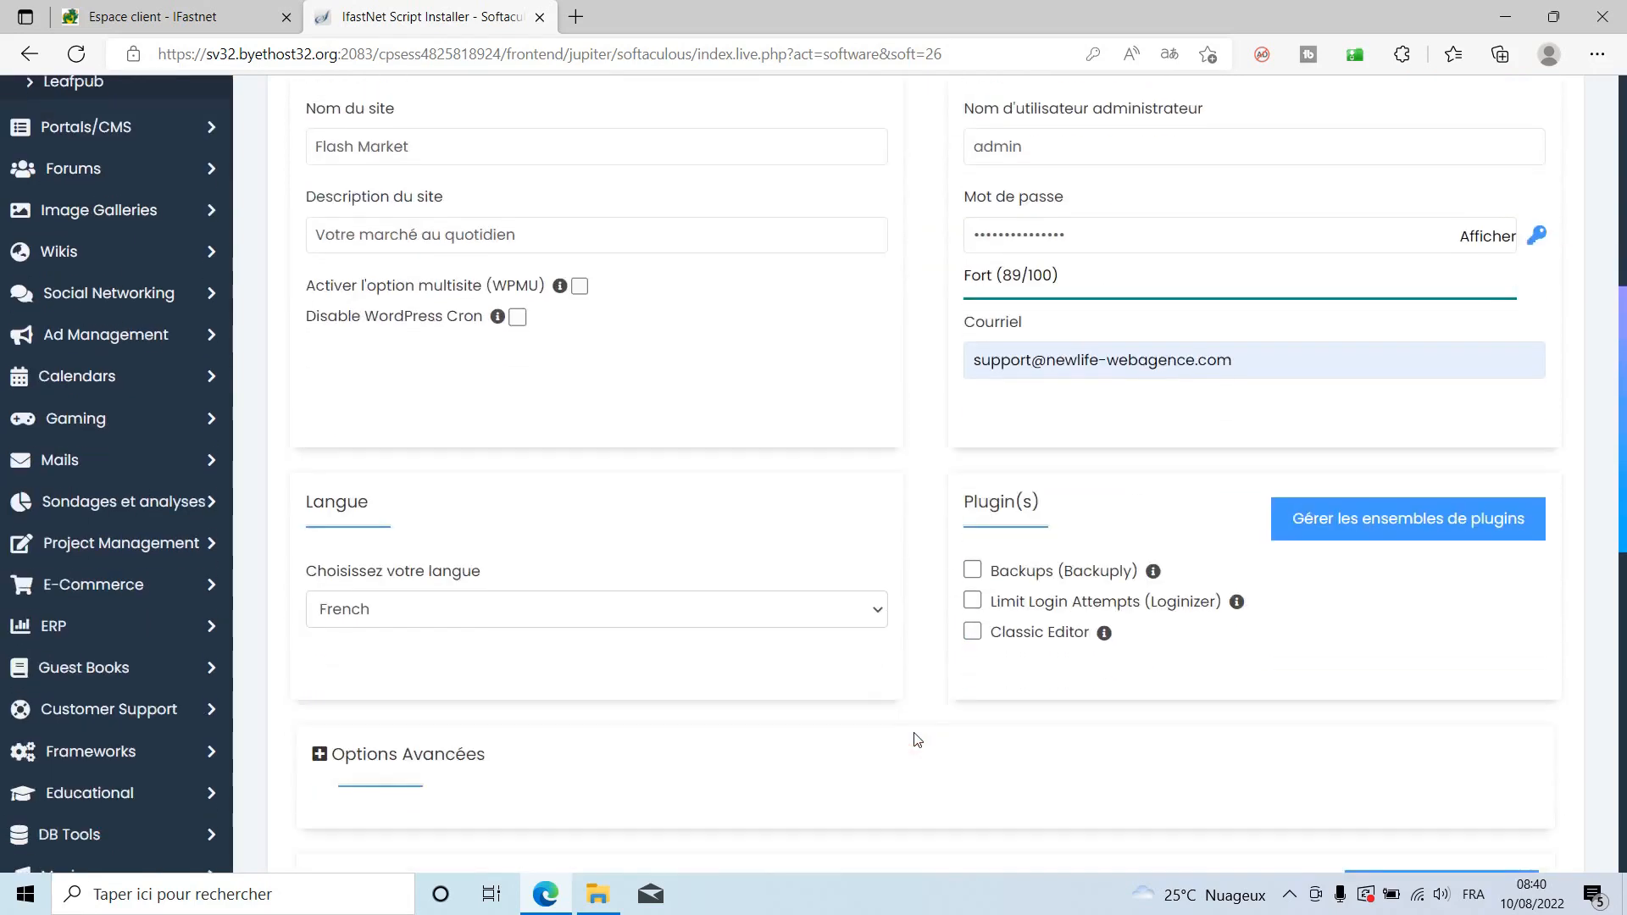
scroll(917, 739, down, 2)
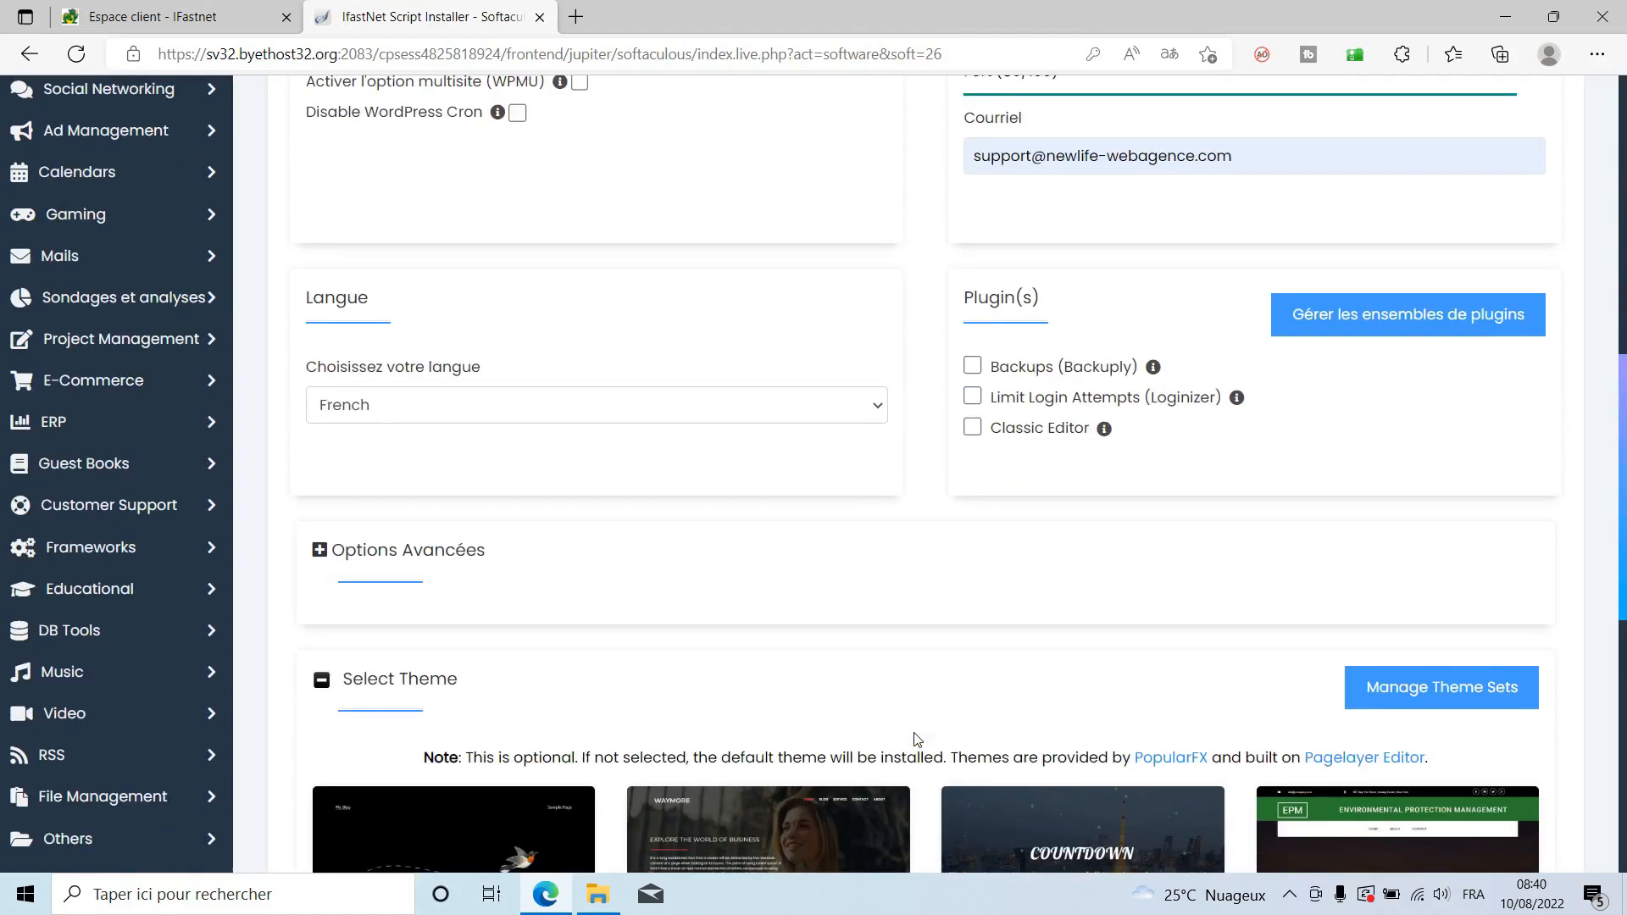
scroll(916, 740, down, 8)
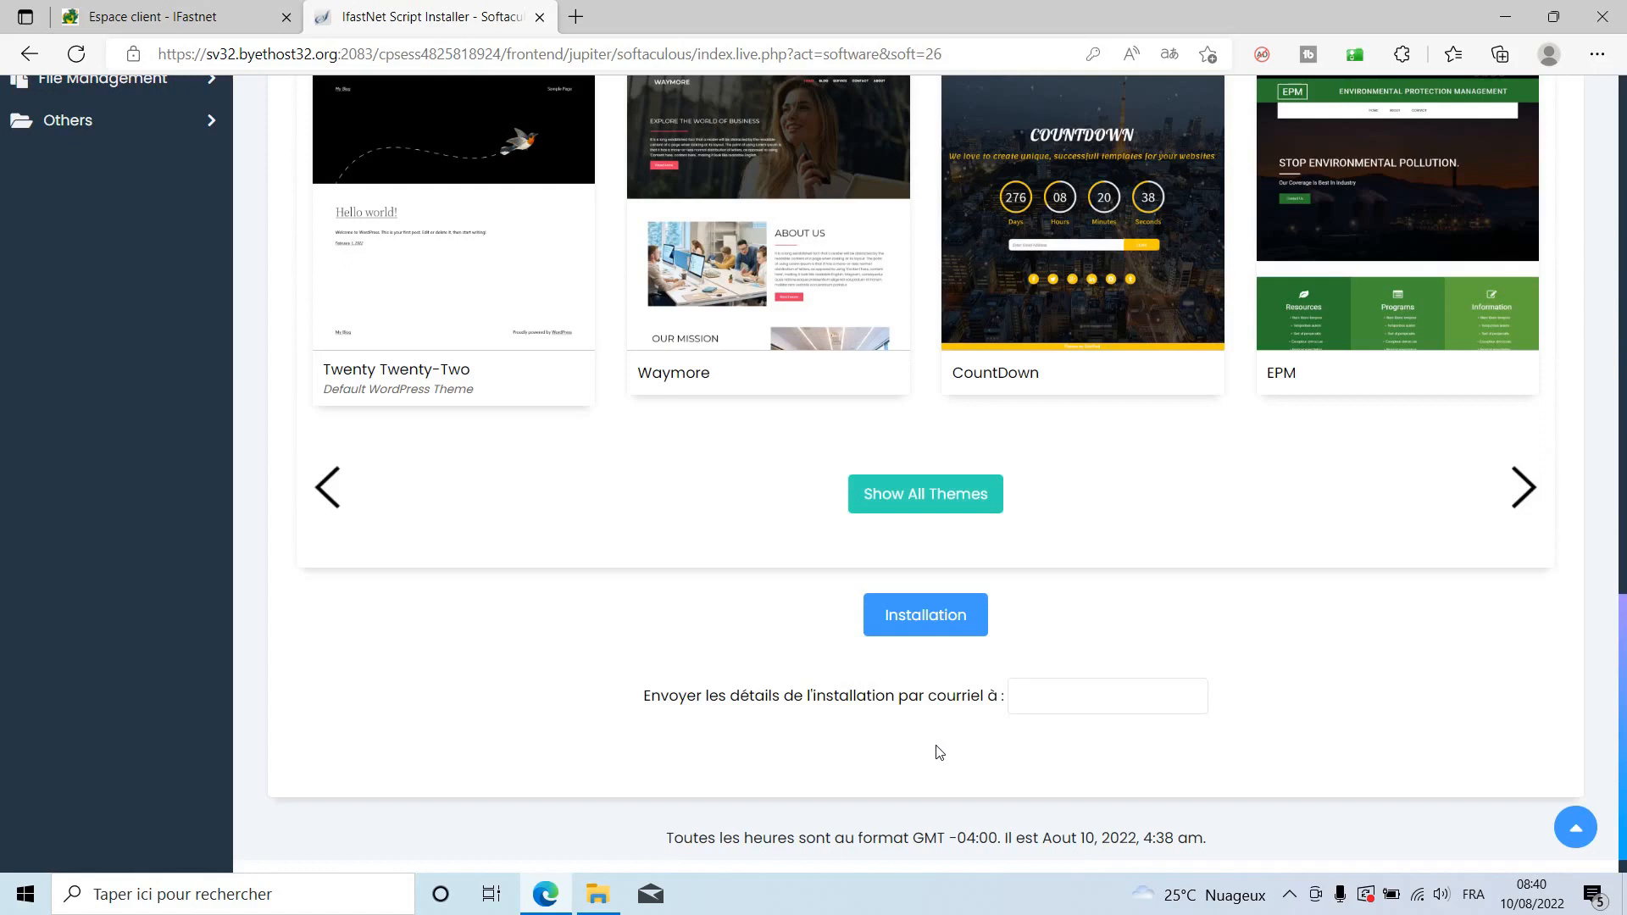
Run the Softaculous WordPress install, declining Edge's password save, and edit the site address.
click(917, 619)
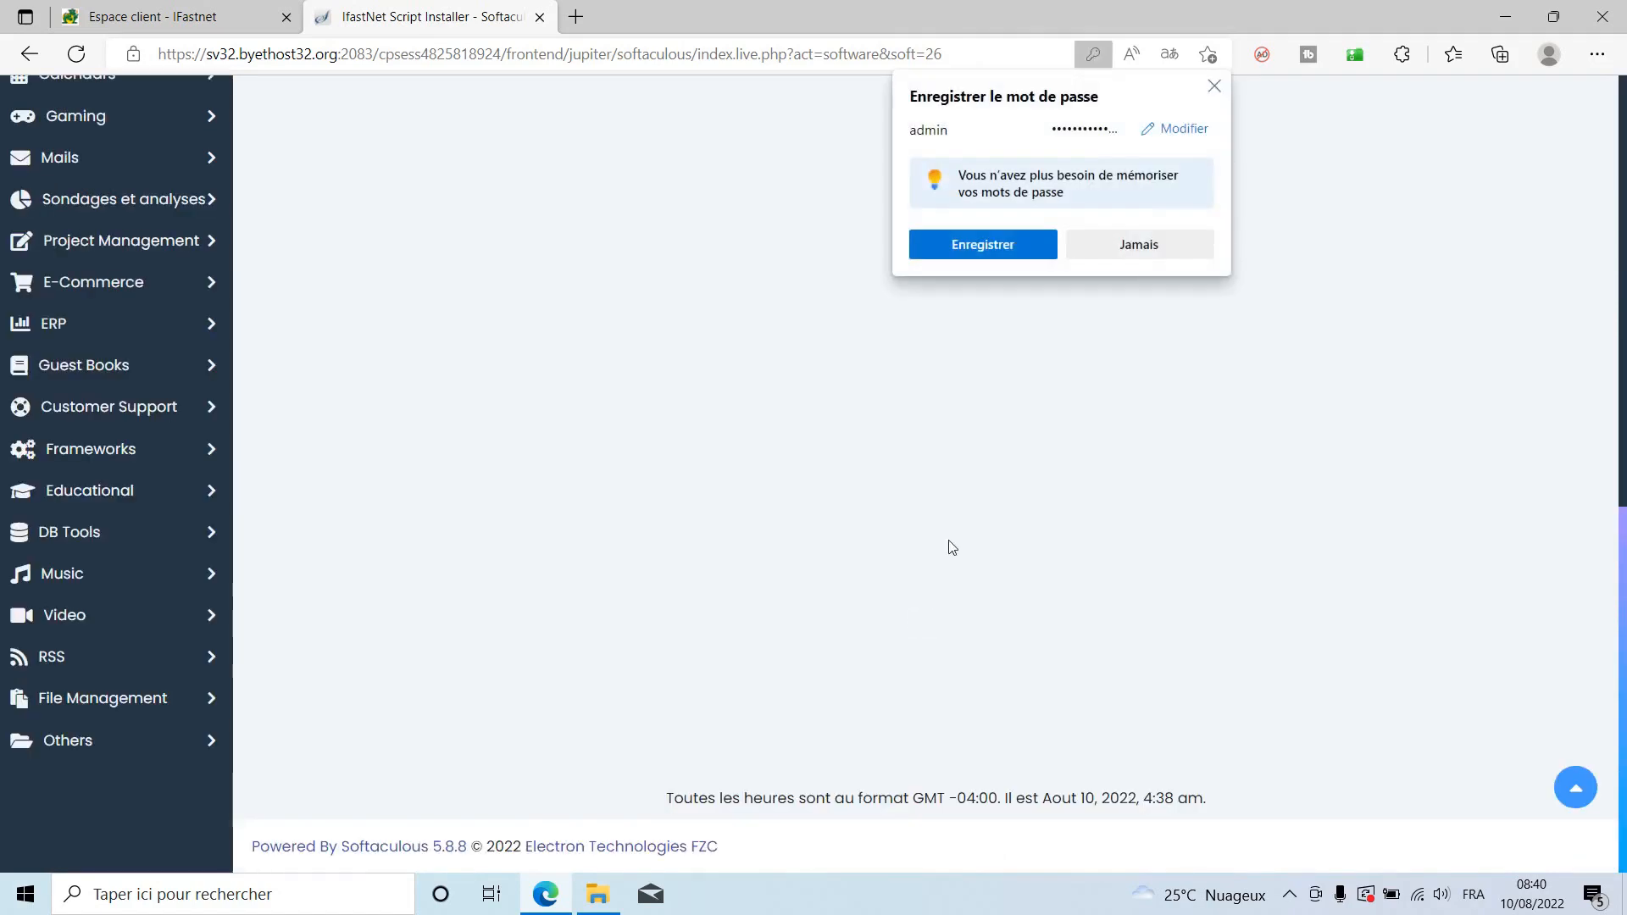
click(1105, 246)
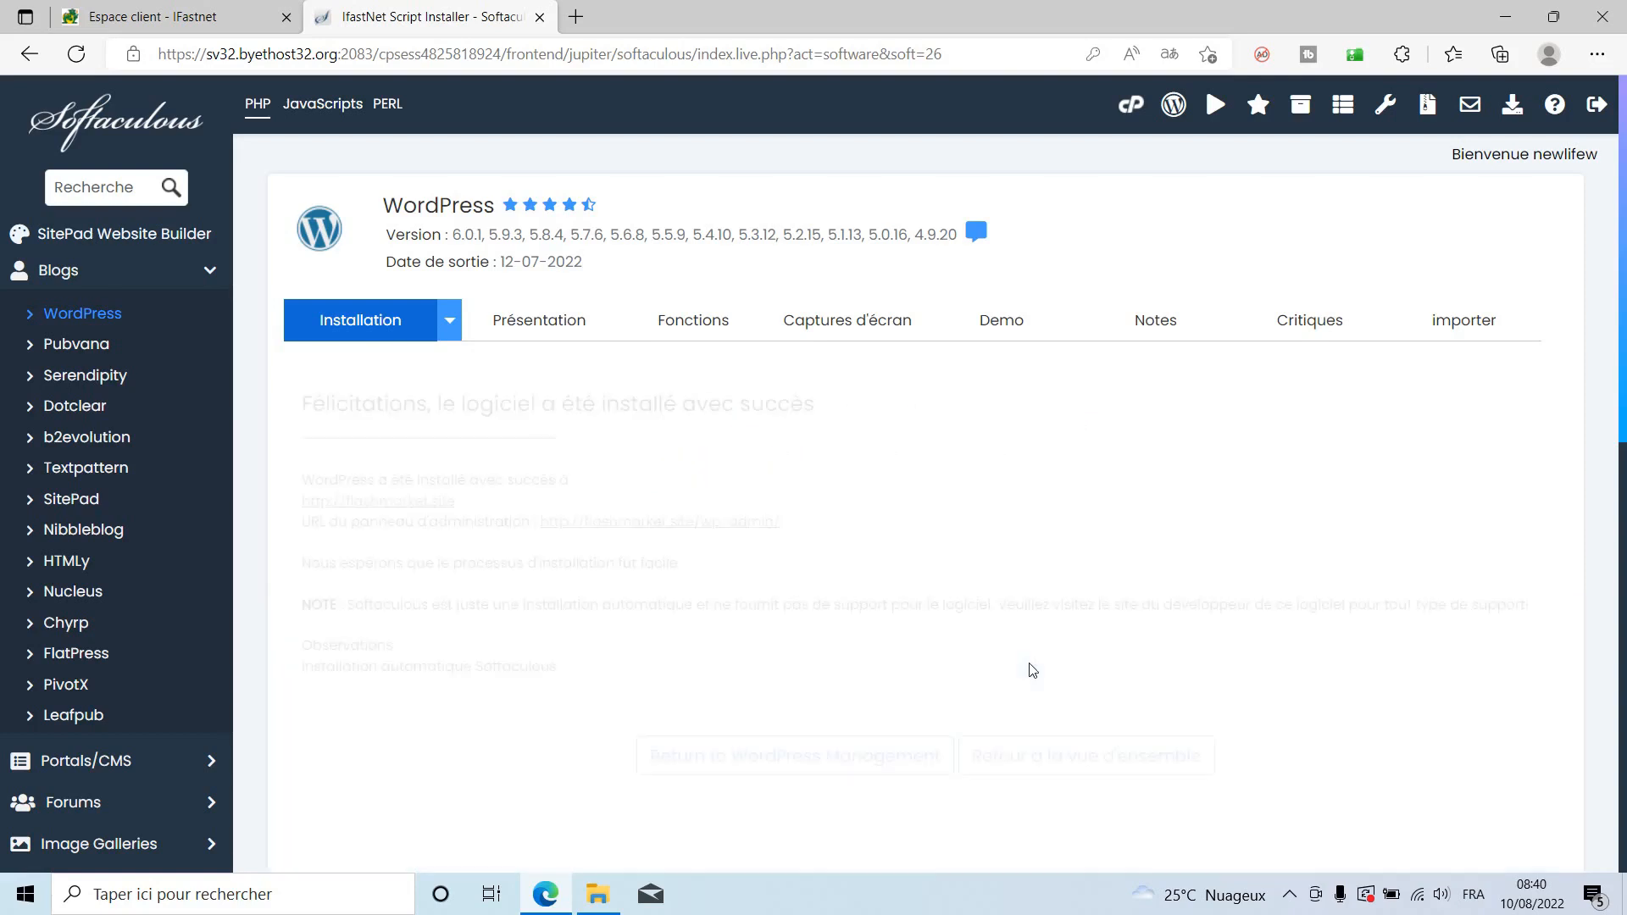
triple_click(1021, 456)
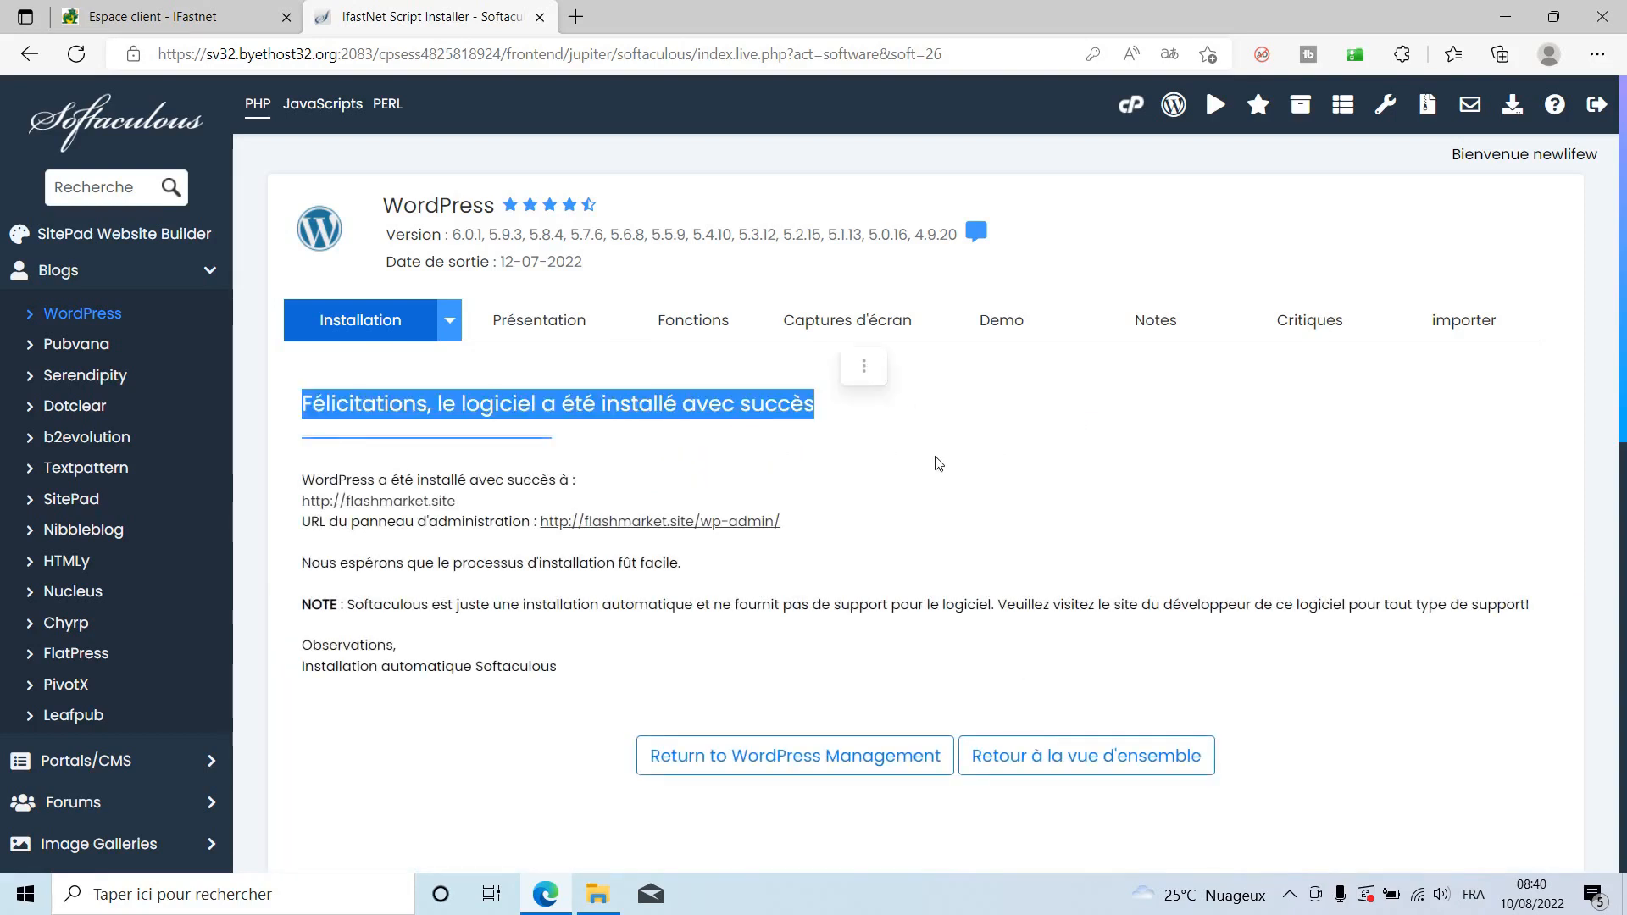
click(342, 429)
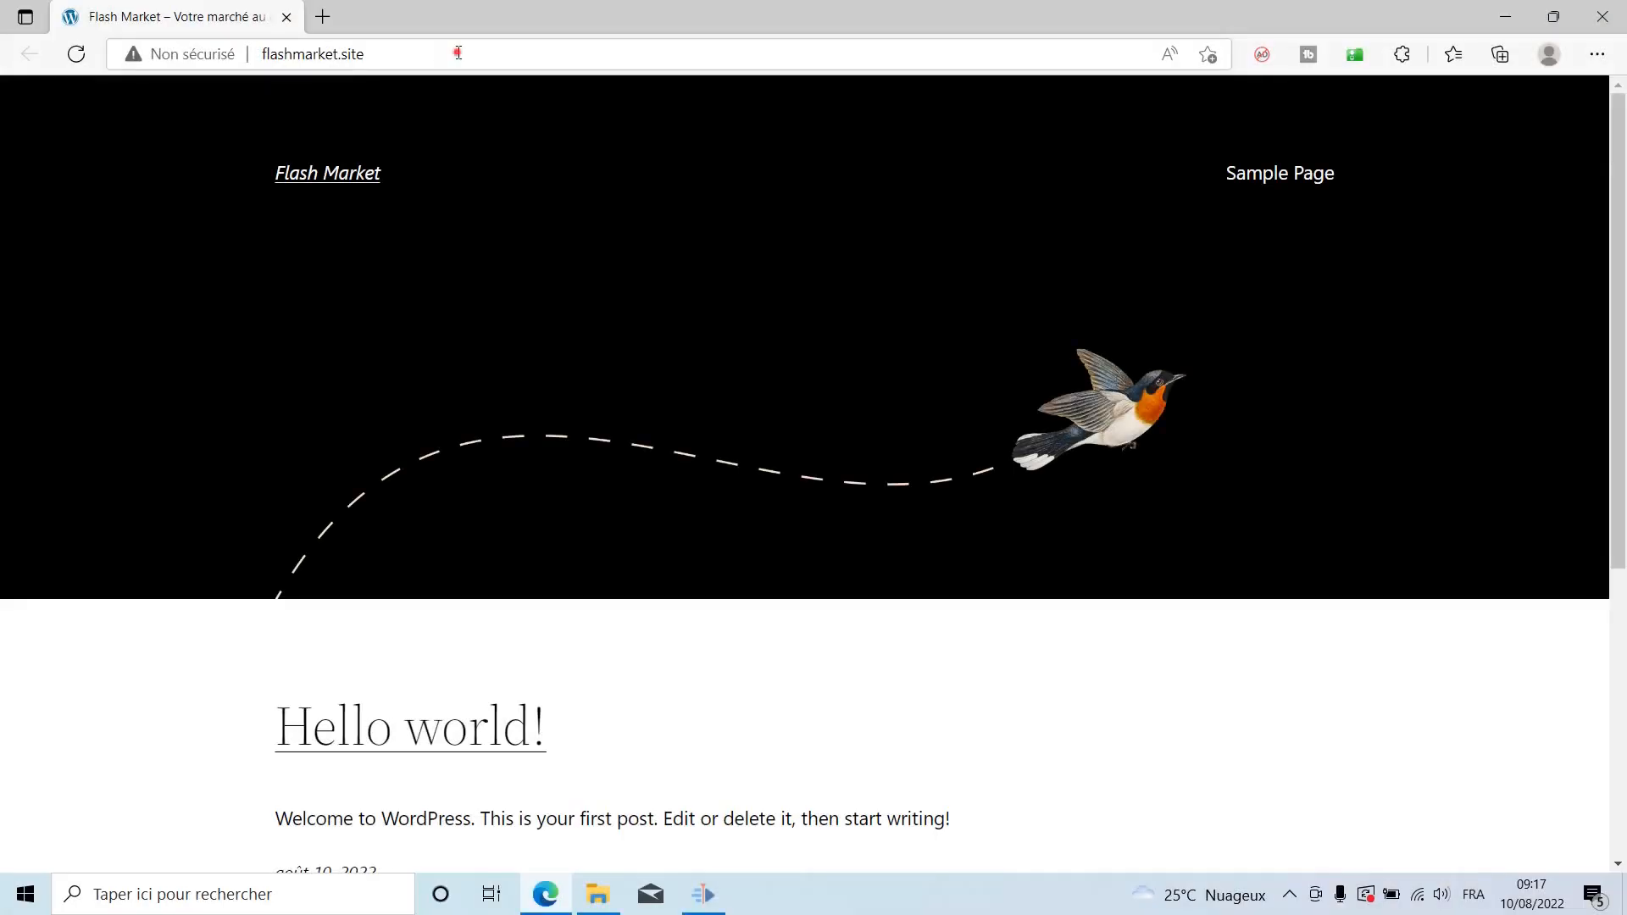
click(457, 53)
click(480, 52)
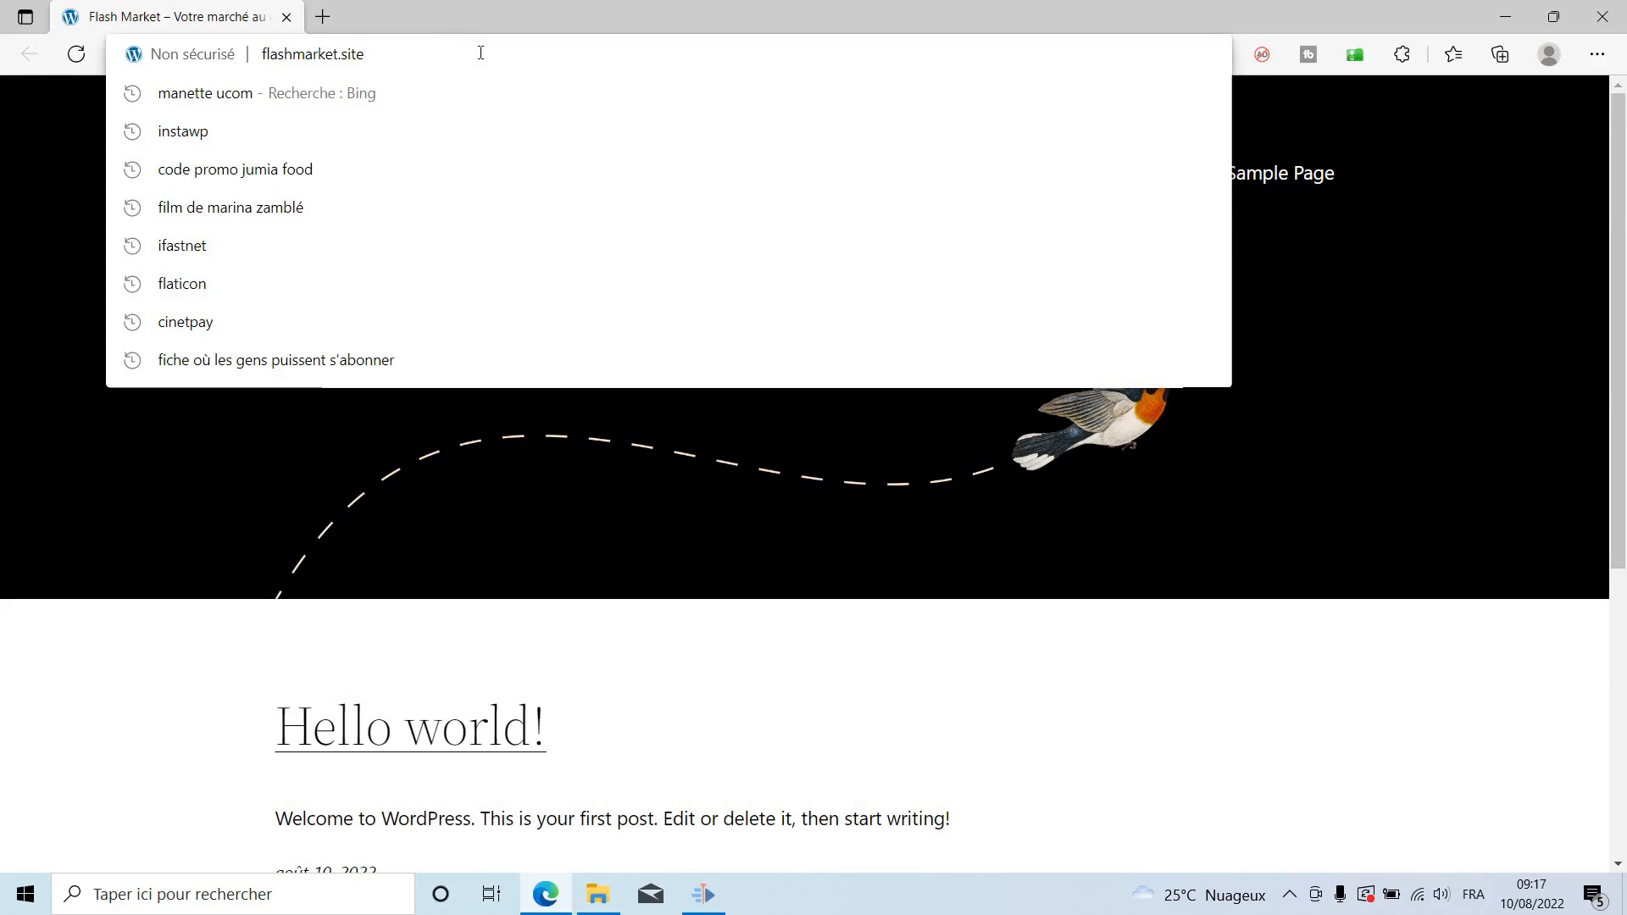
Go to /wp-admin and log in with the admin credentials, declining Edge's password save.
text(/)
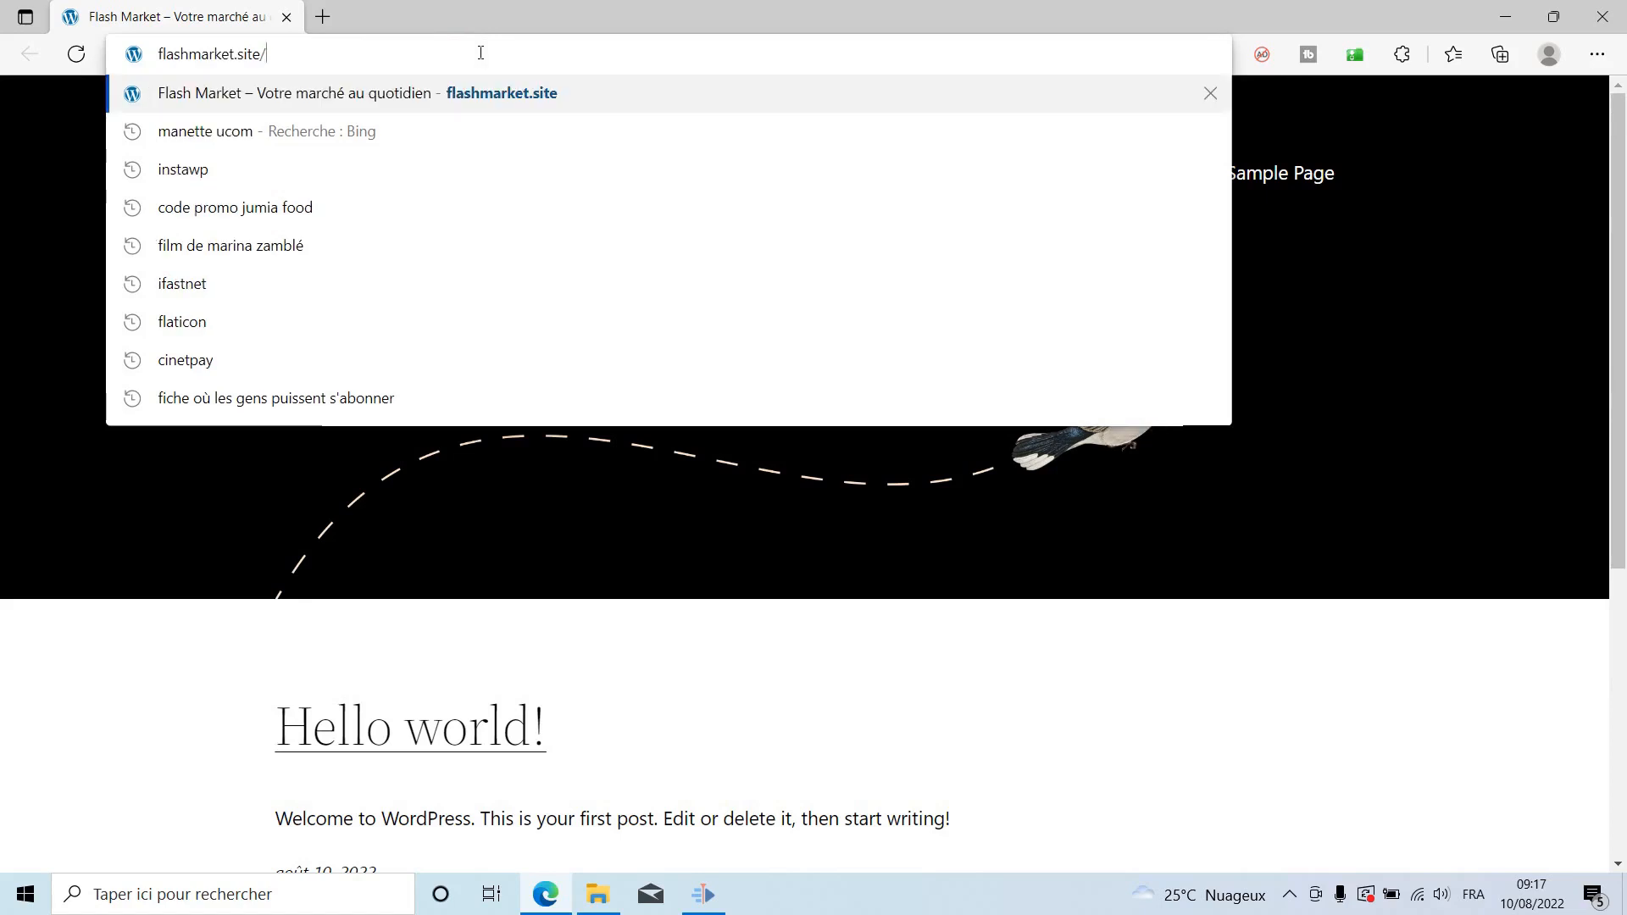
text(wp-admin)
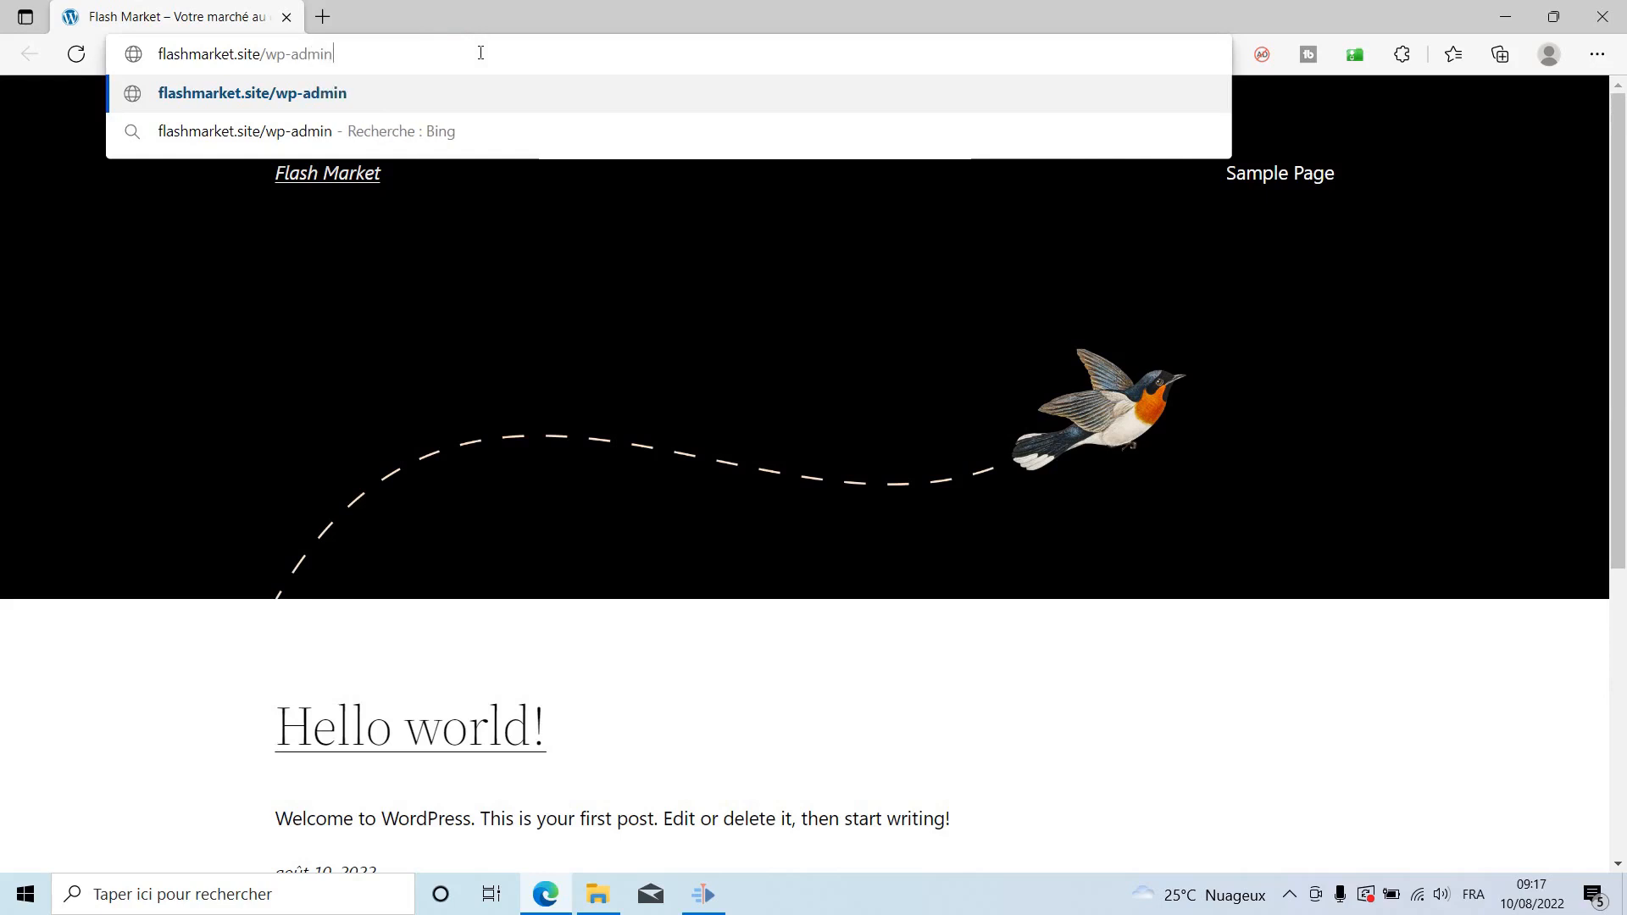
key(Return)
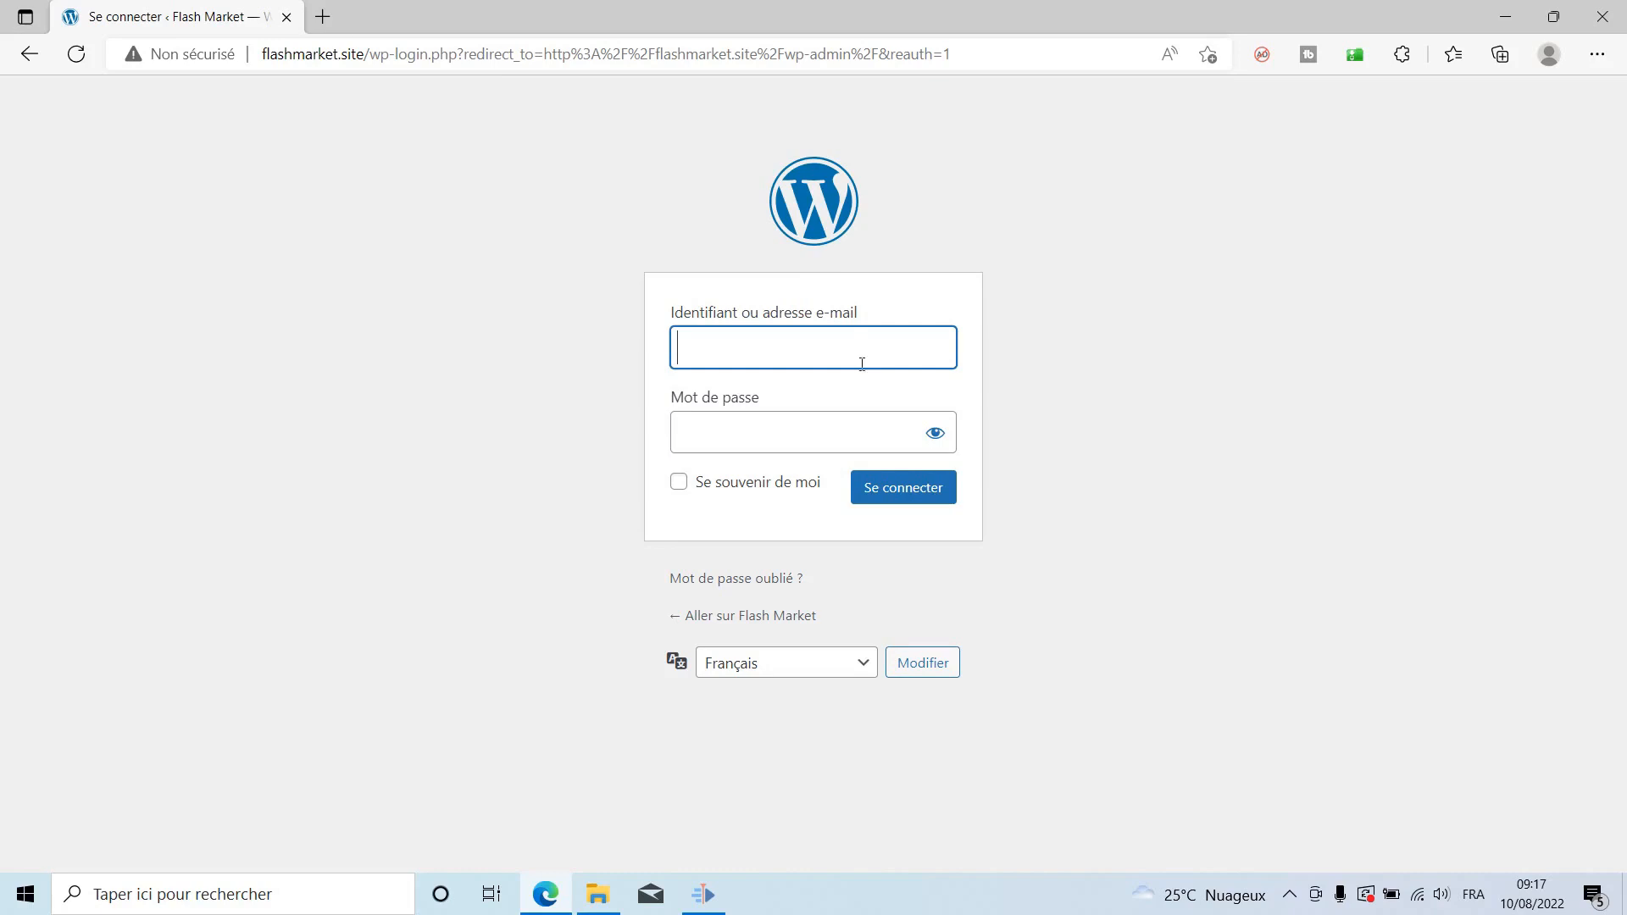
click(897, 355)
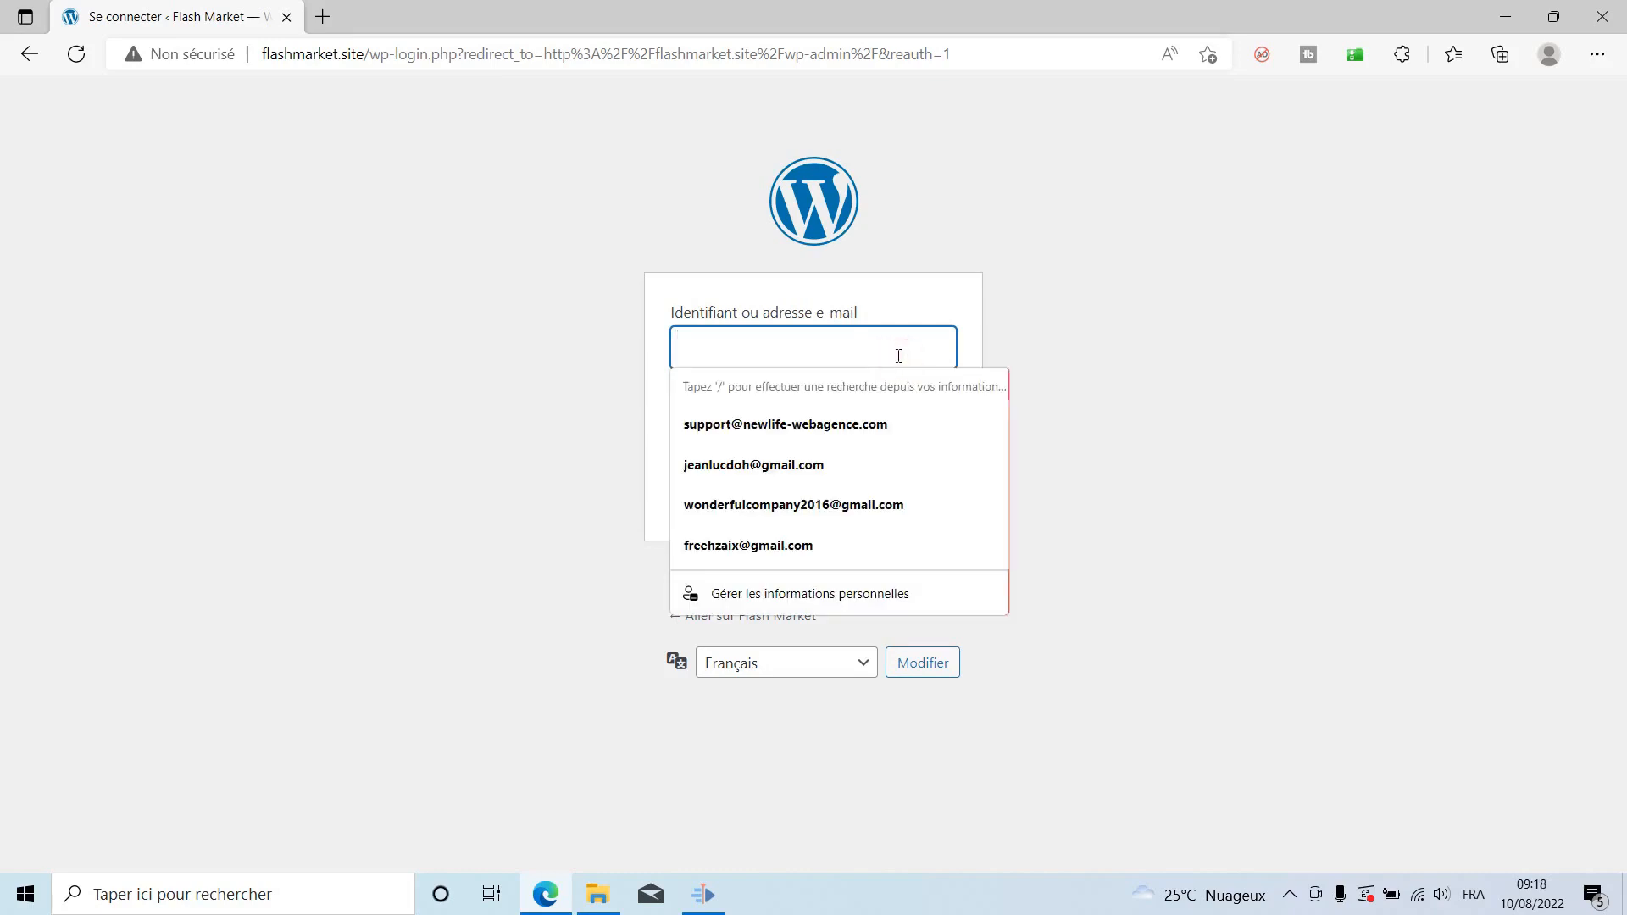
text(admin)
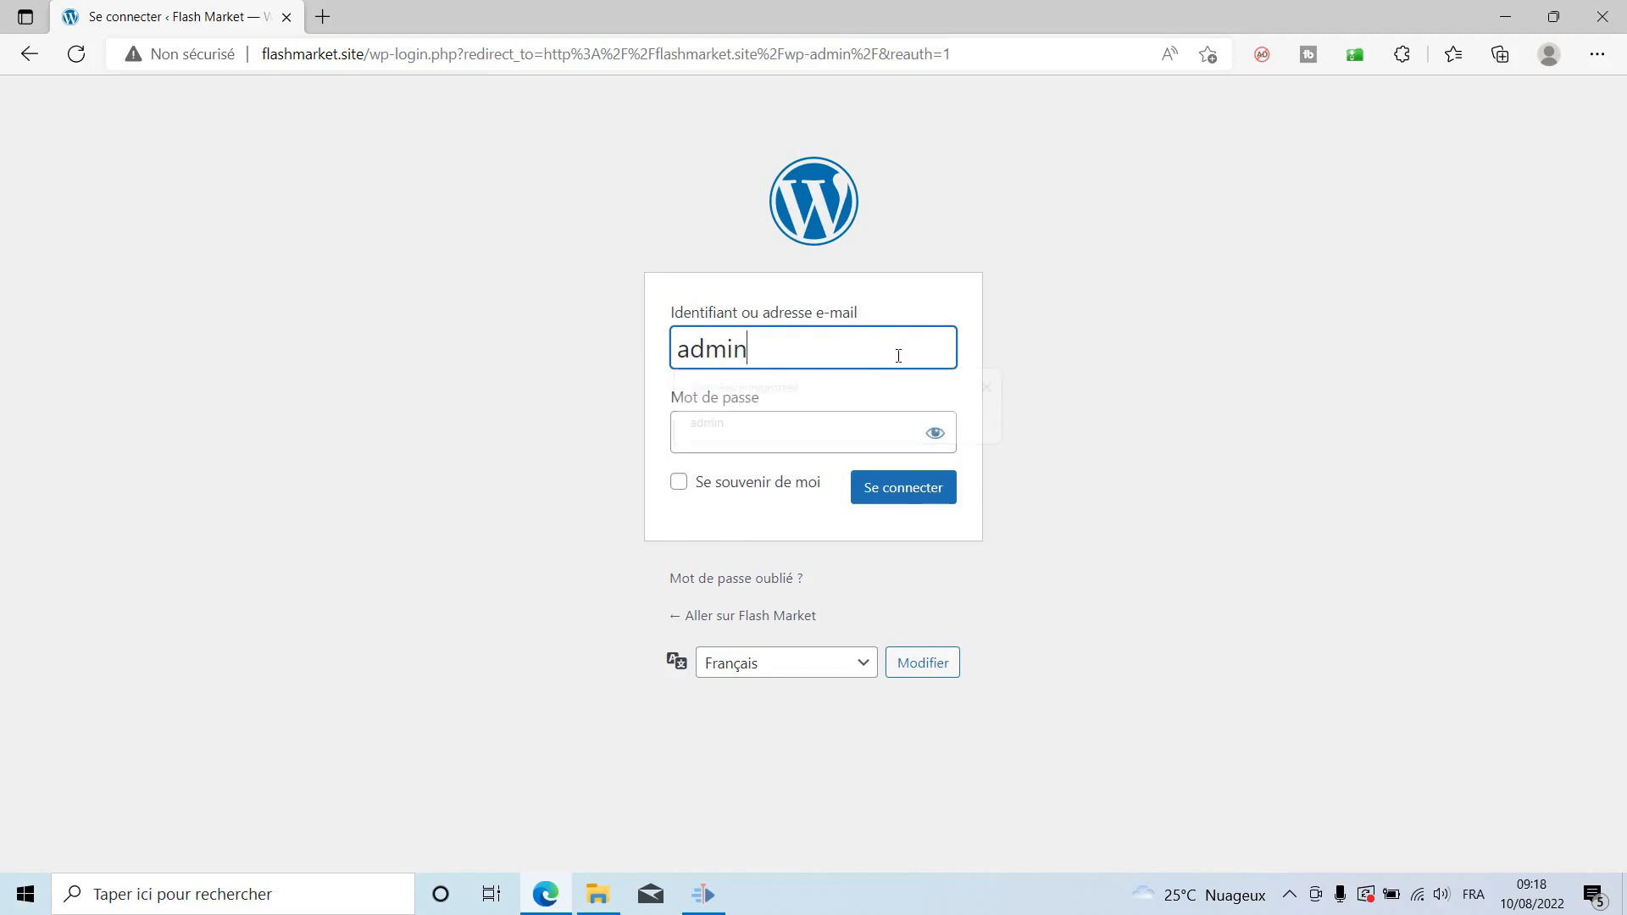
key(Tab)
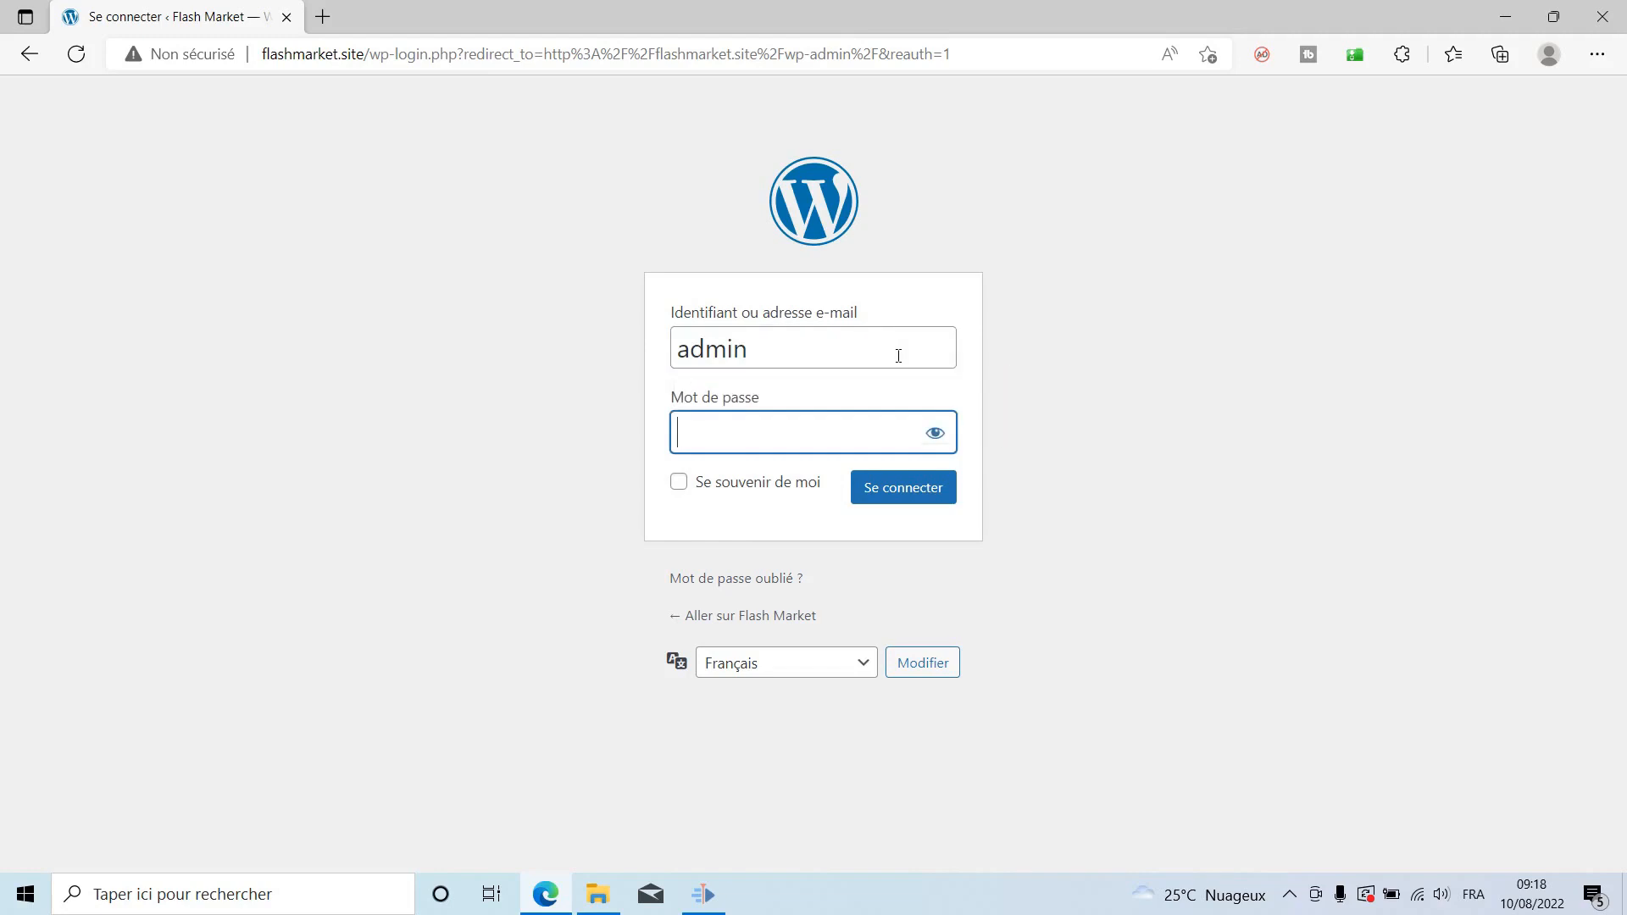
text(••••••••)
click(917, 490)
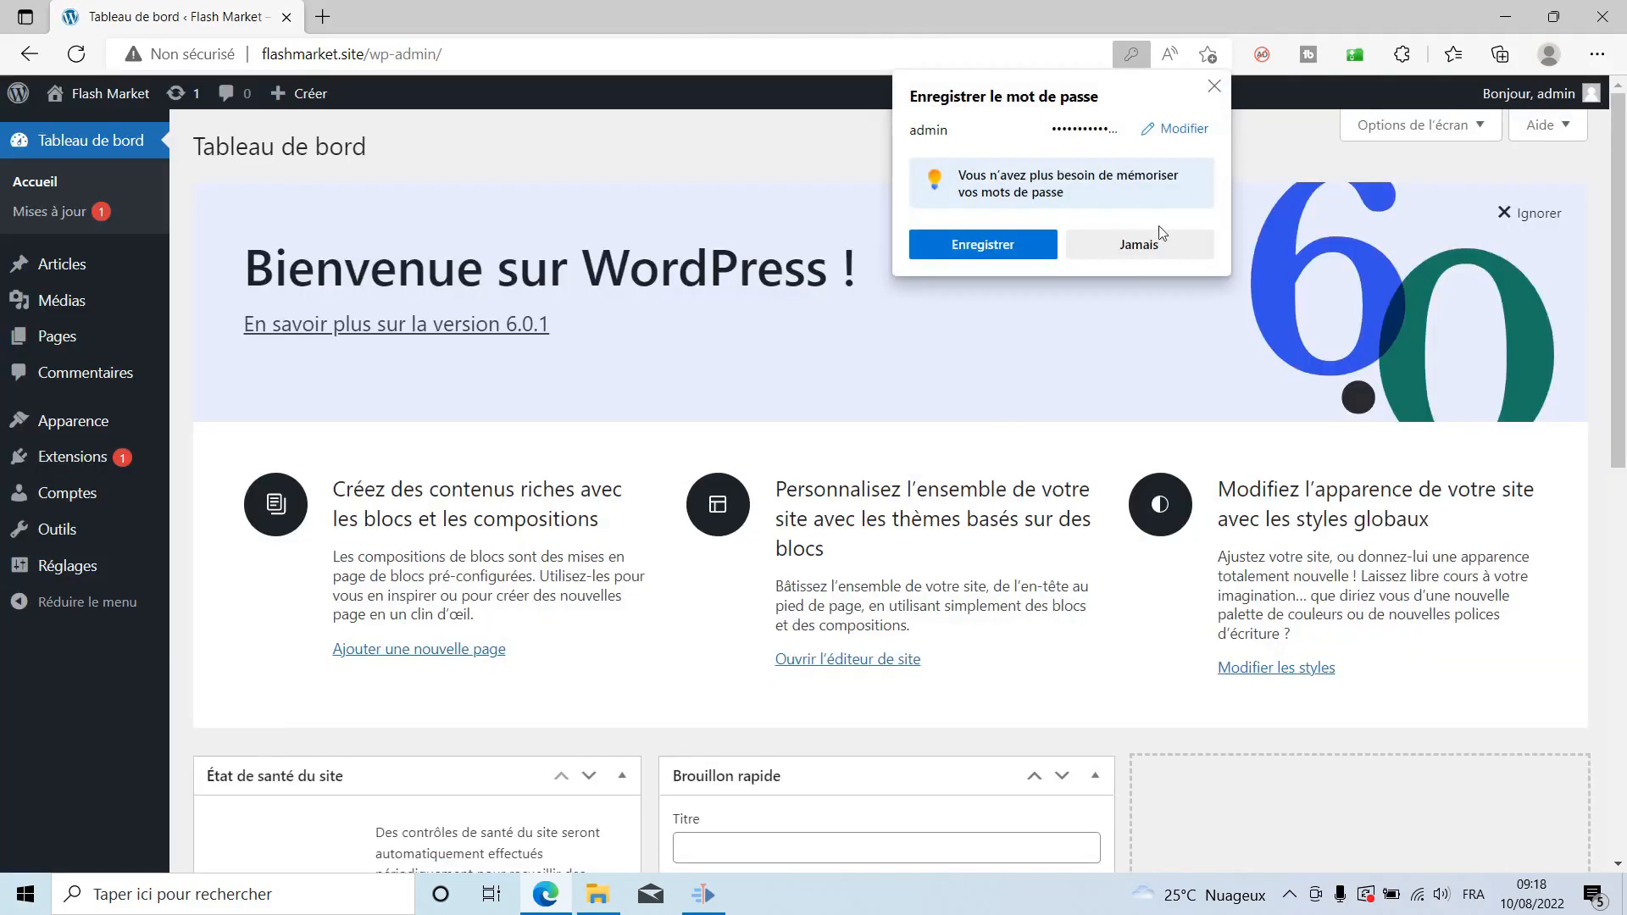
click(1143, 245)
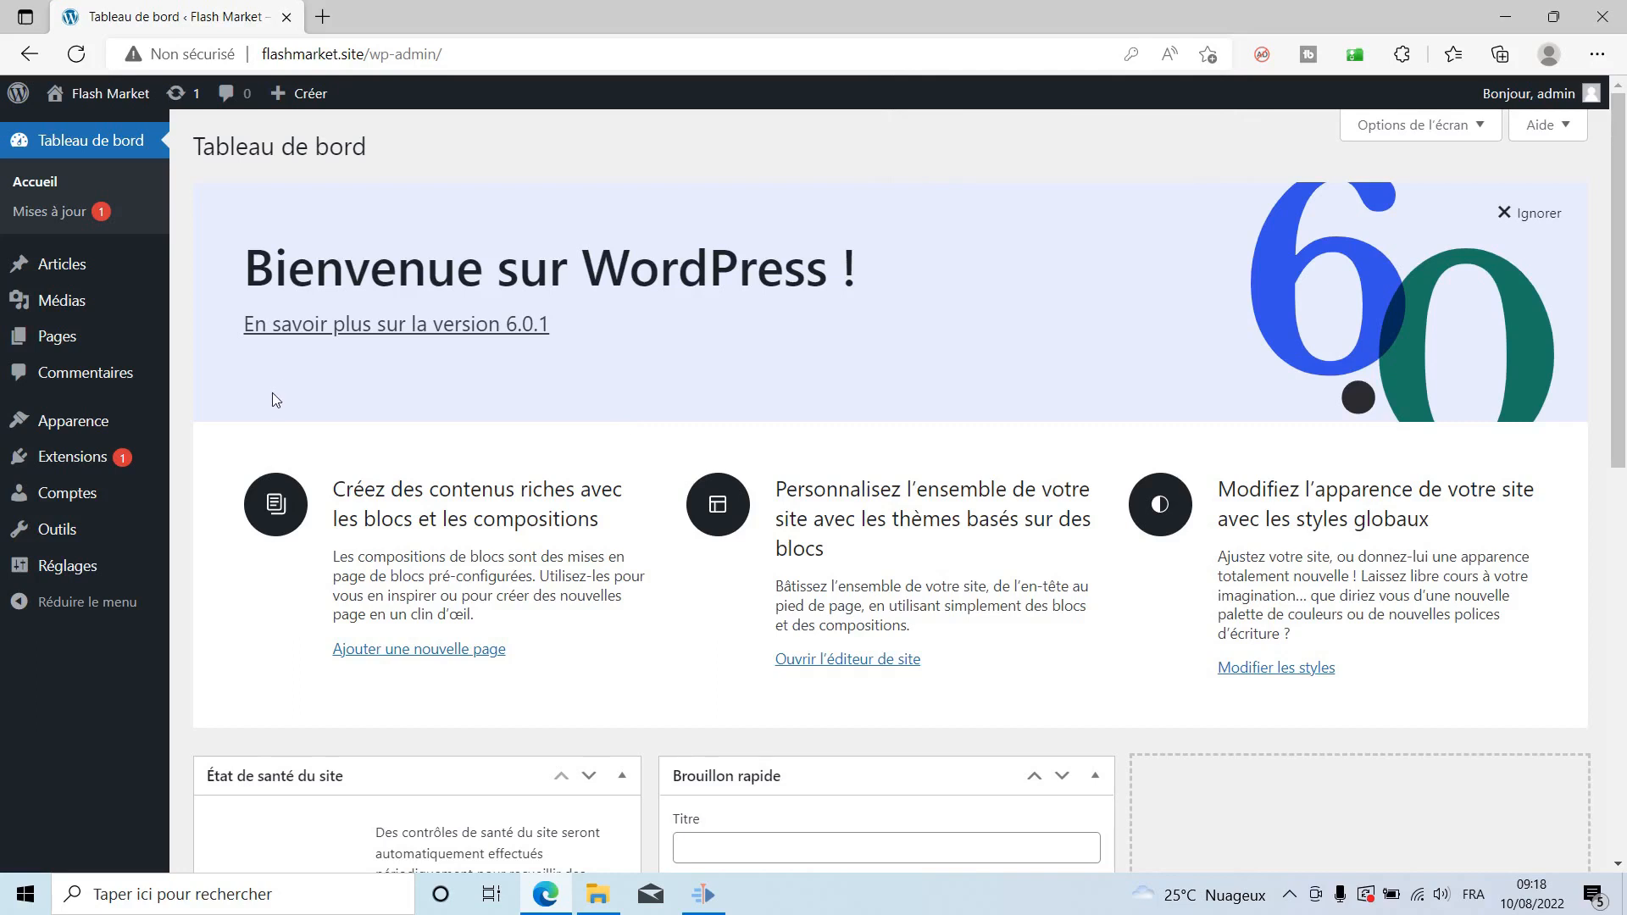
From Thèmes > Ajouter, list the Derniers en date themes and scroll to Digital Advertising.
mouse_move(52, 423)
click(213, 422)
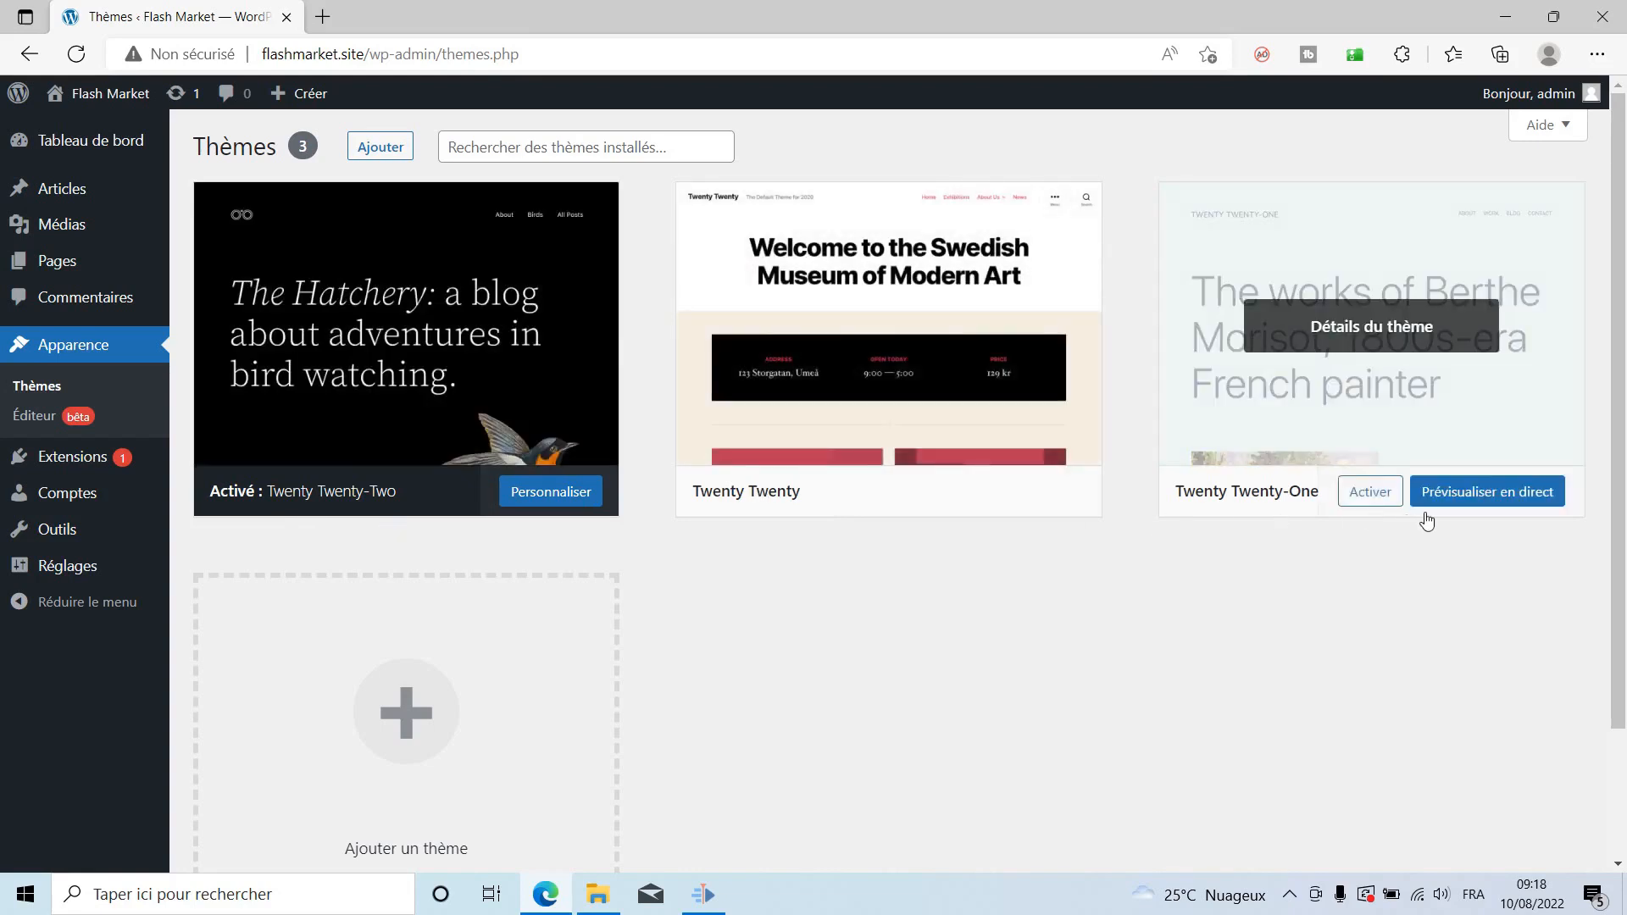
click(380, 149)
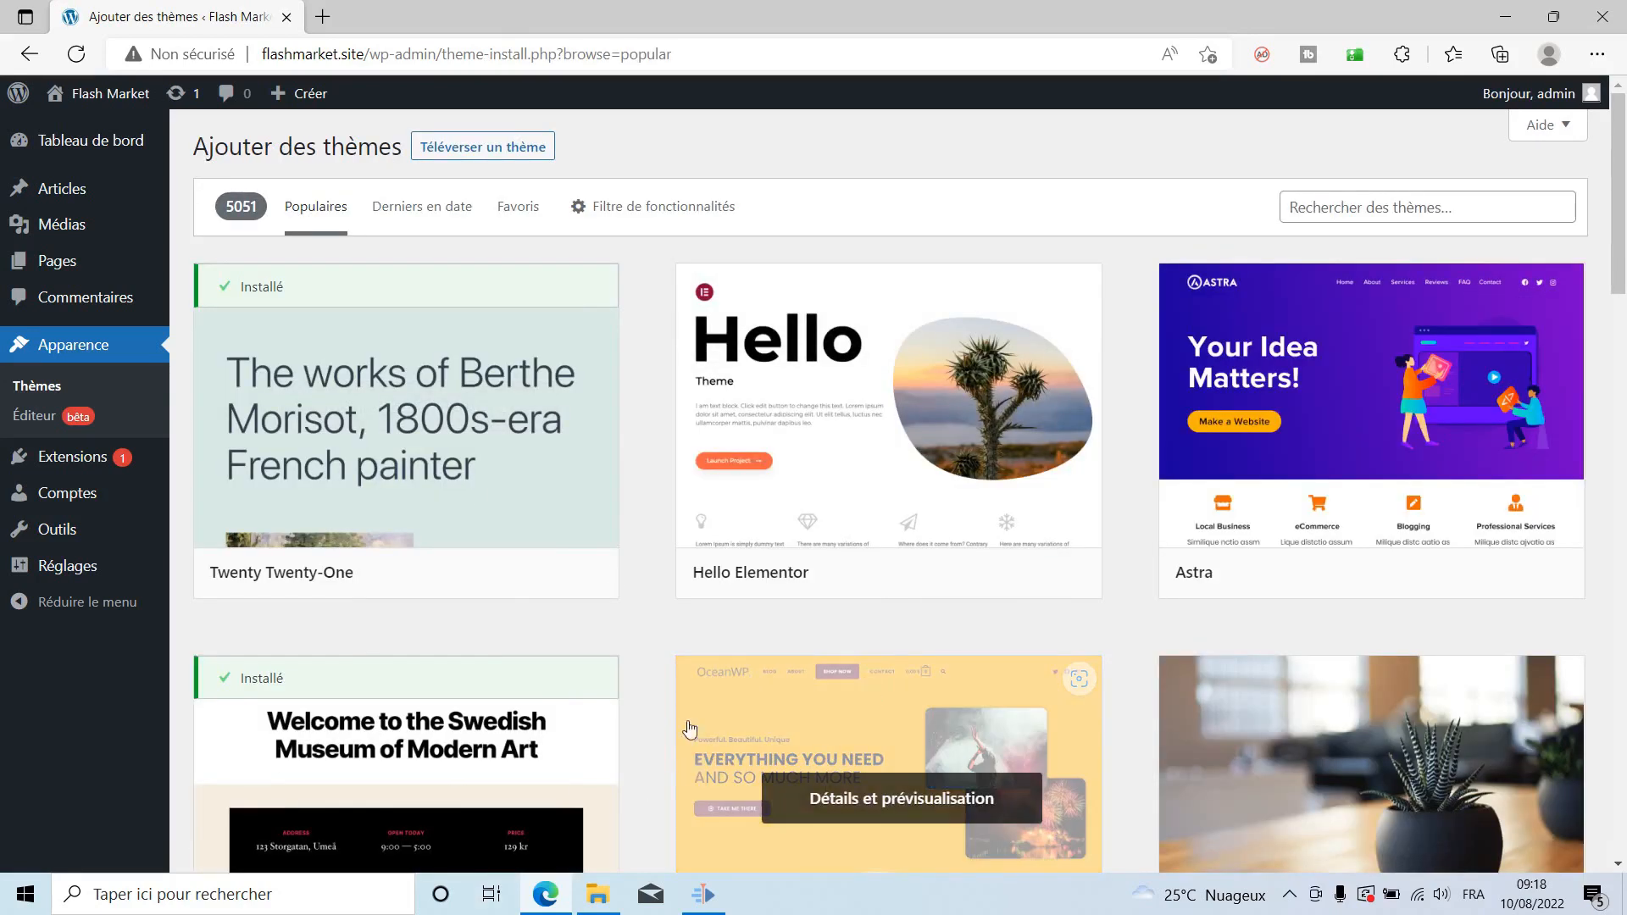
click(407, 212)
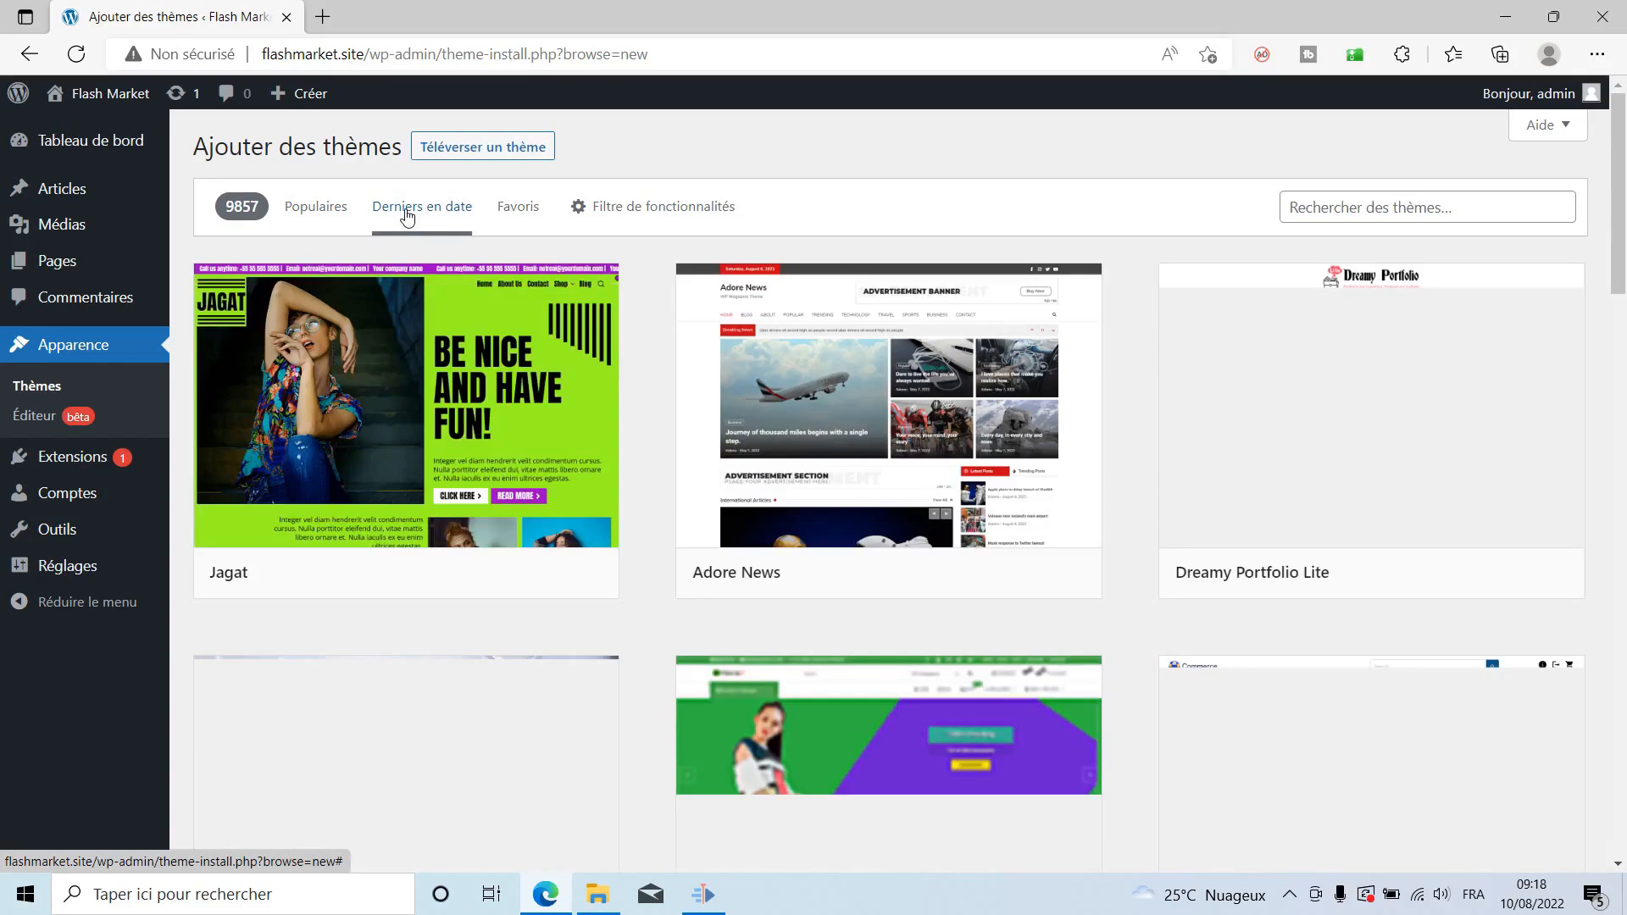
mouse_move(958, 542)
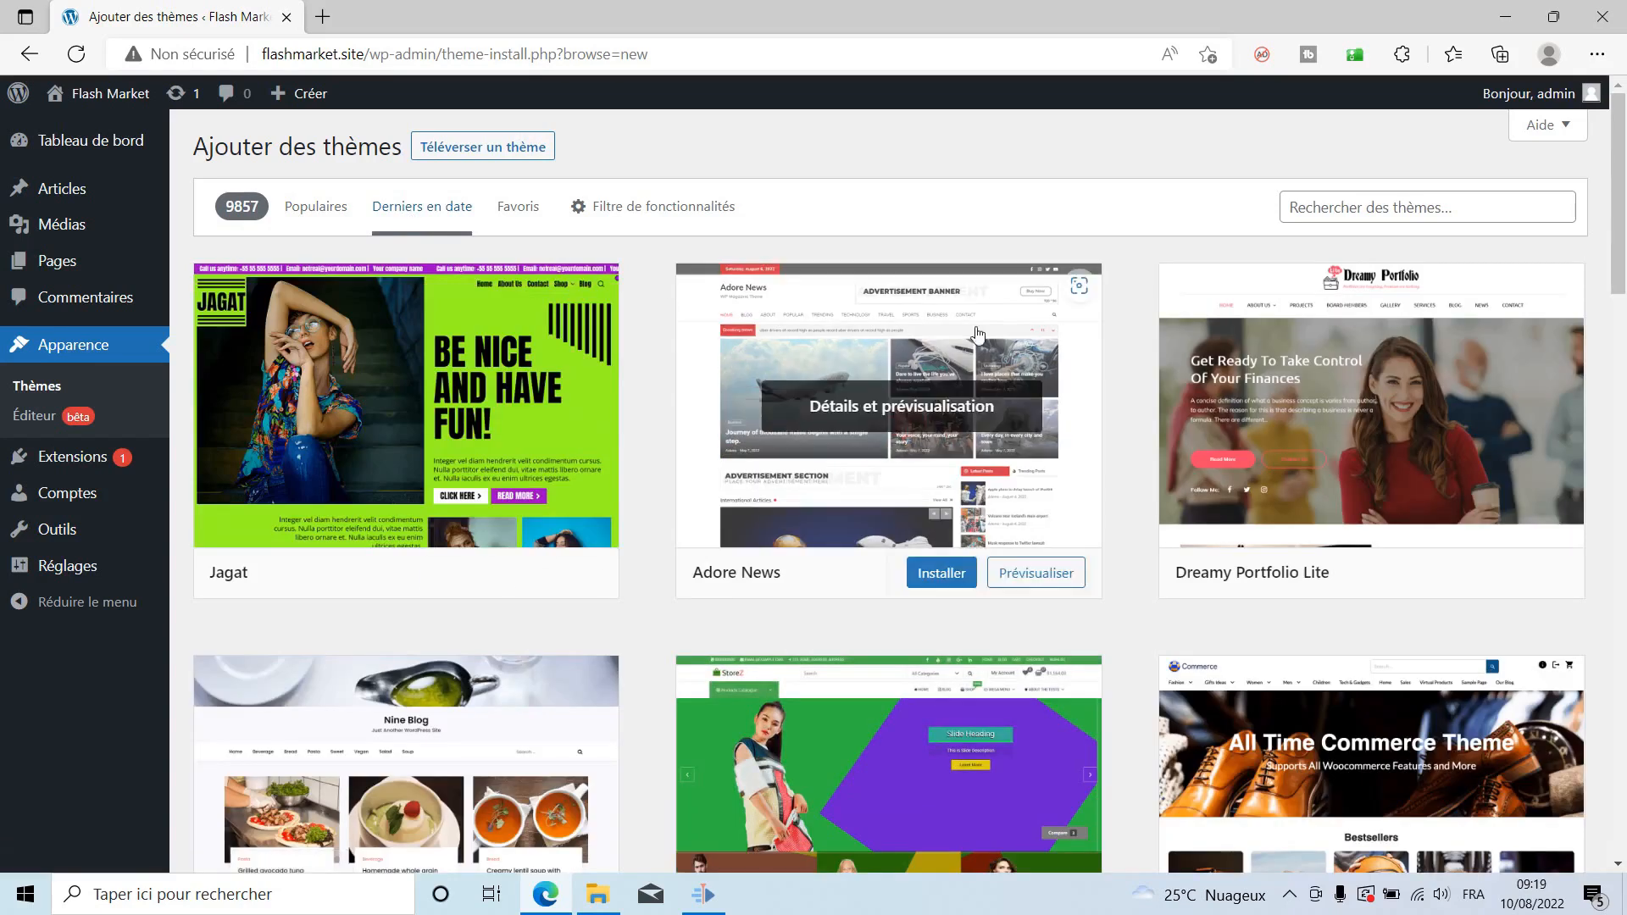
scroll(1151, 585, down, 1)
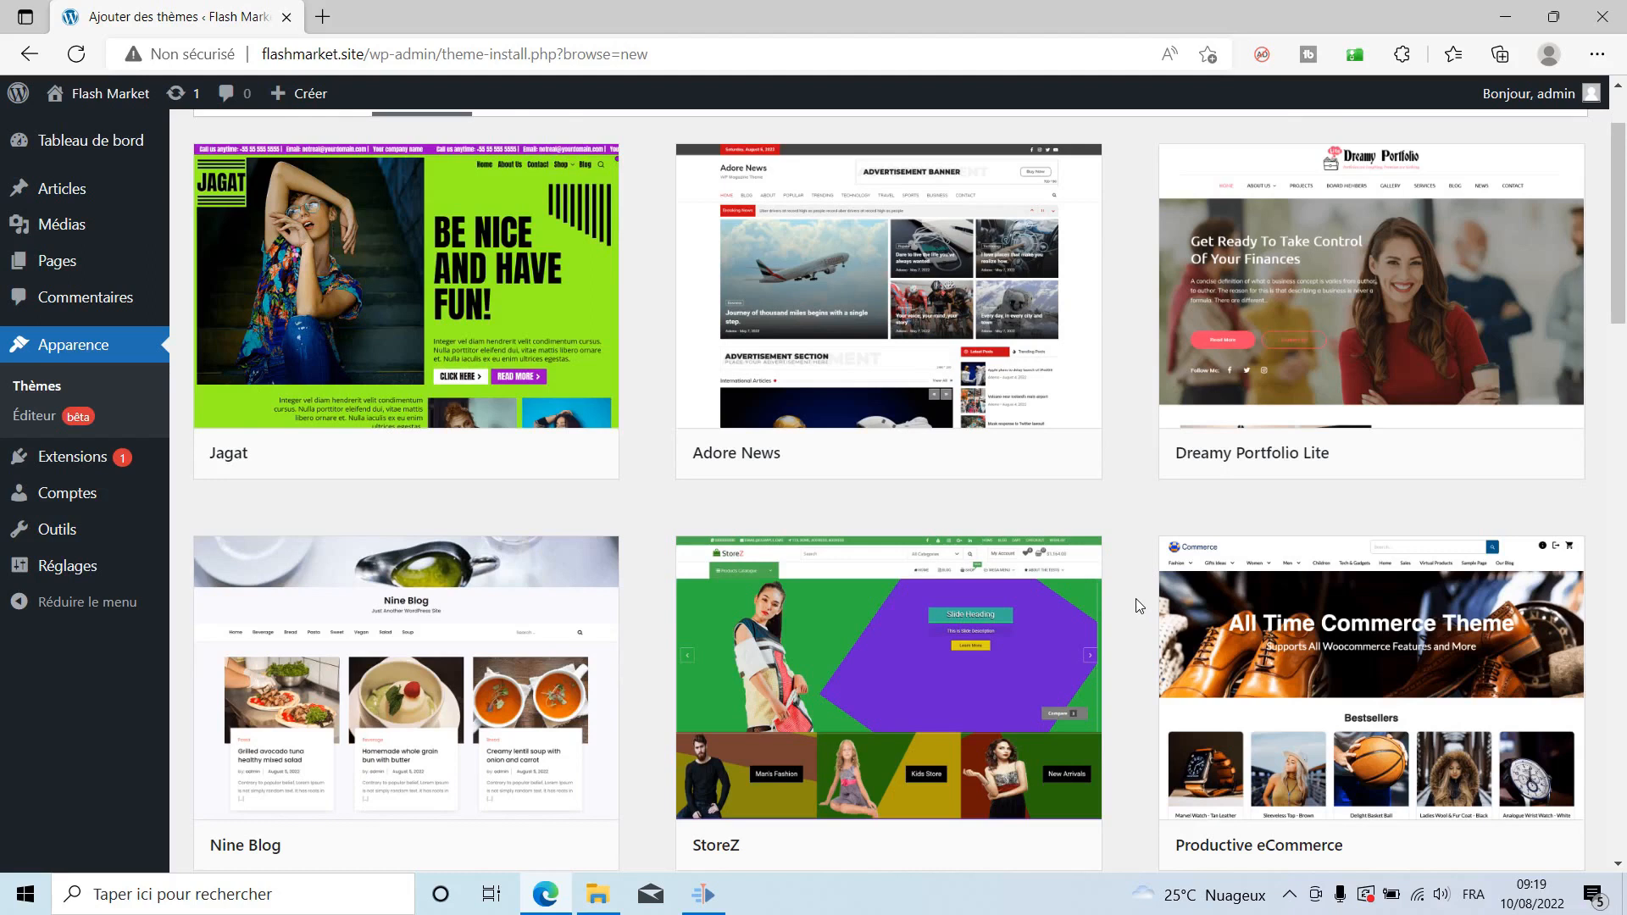
scroll(1138, 604, down, 5)
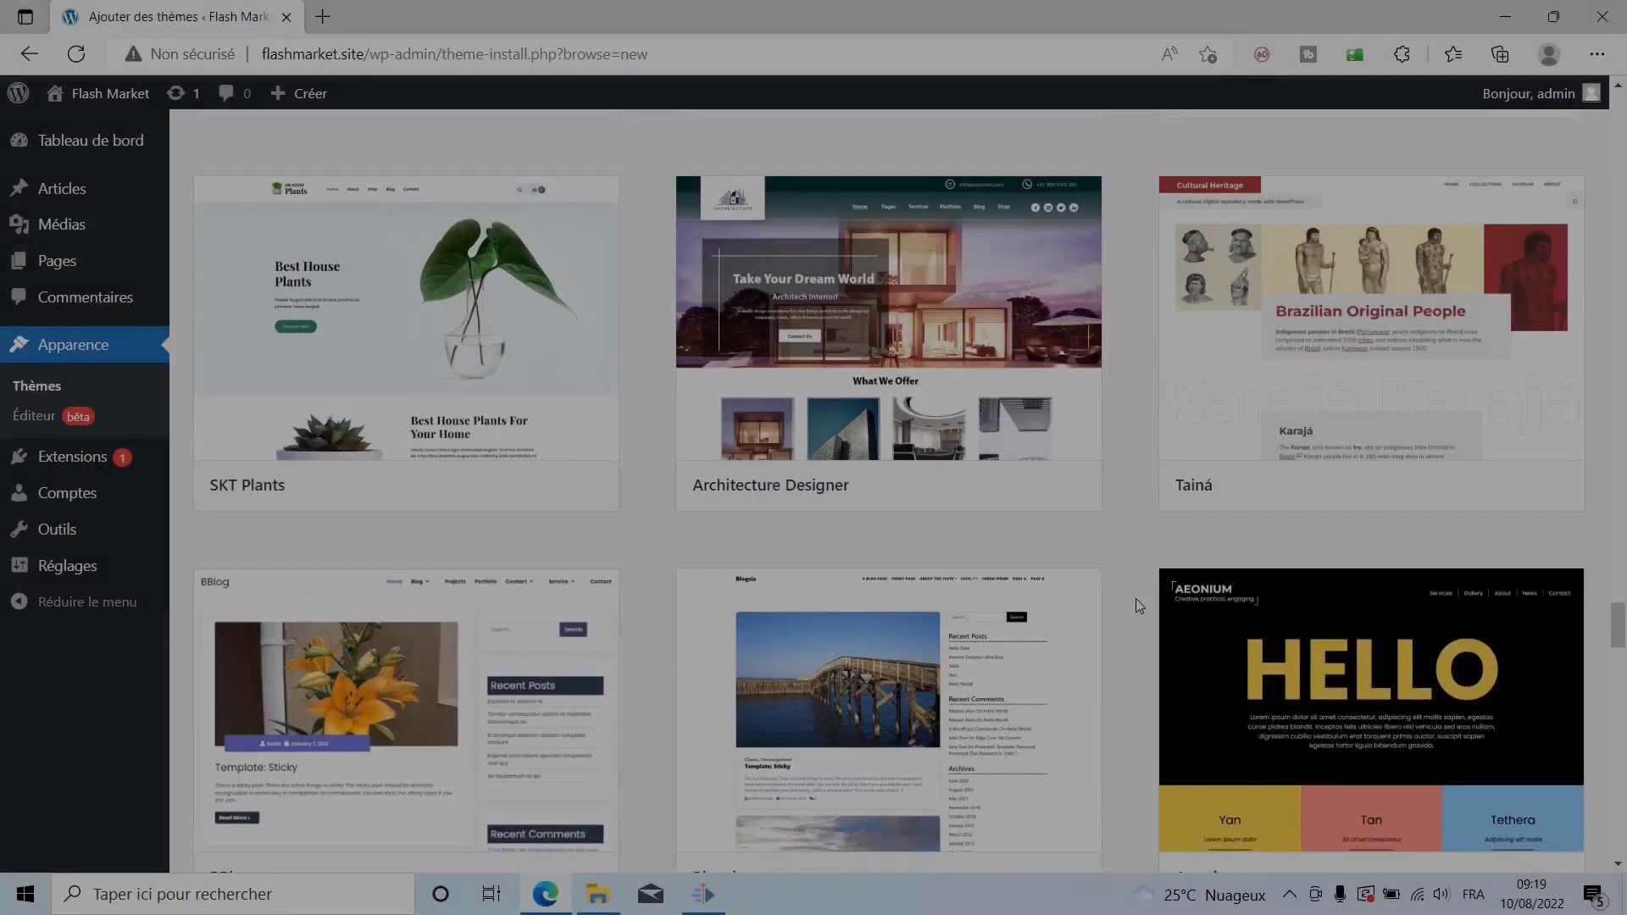
scroll(1135, 599, up, 5)
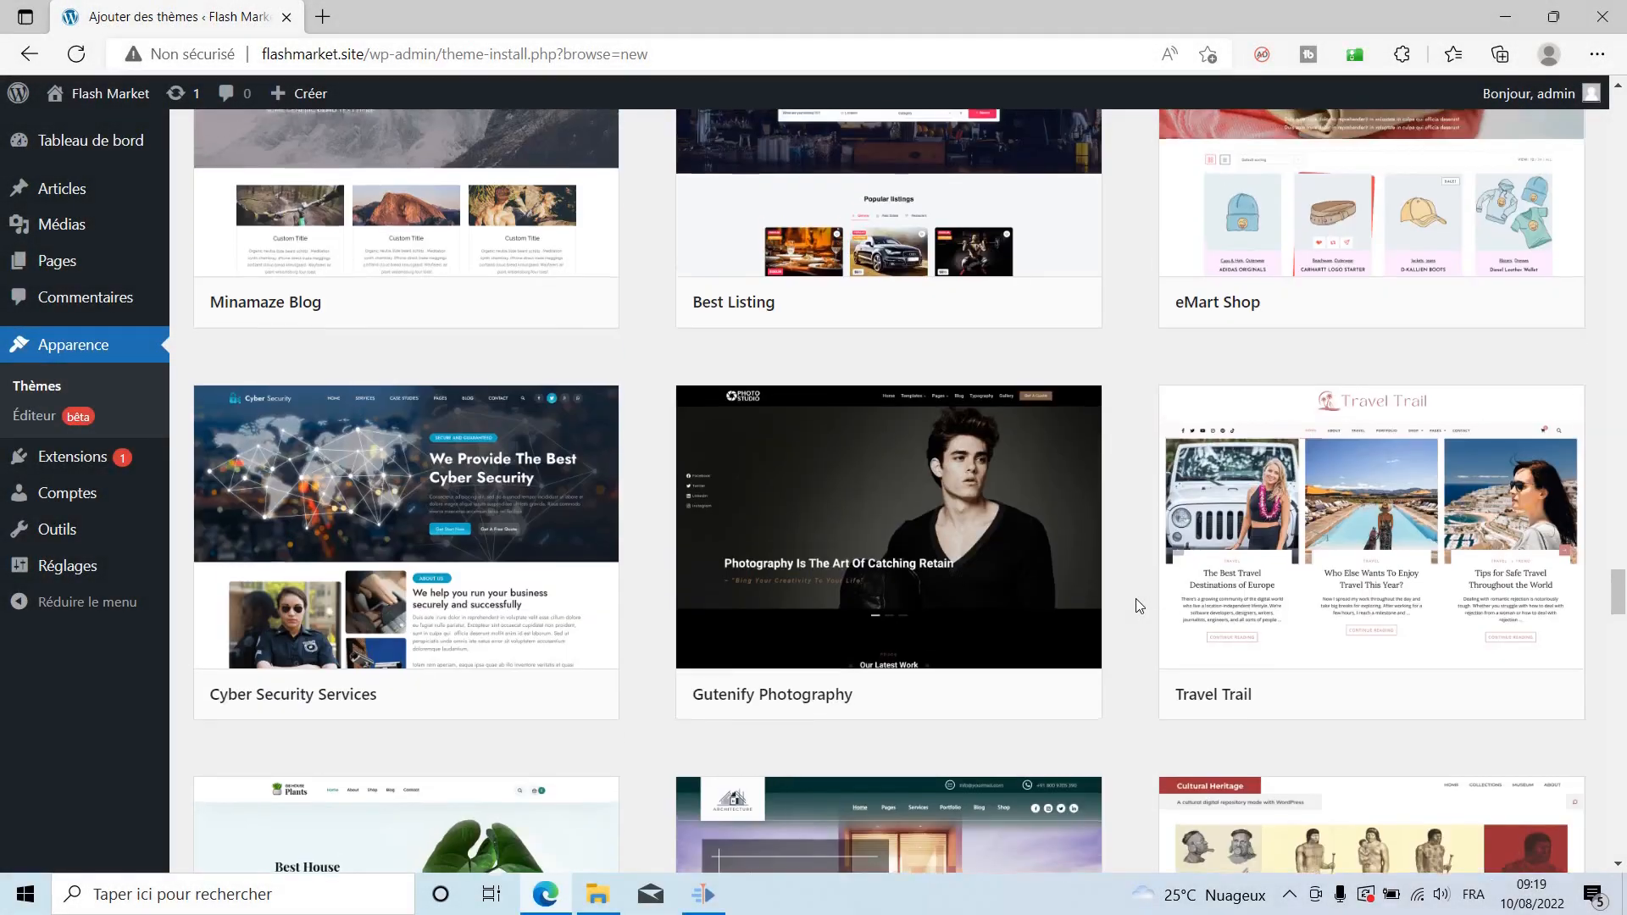
scroll(1135, 599, up, 15)
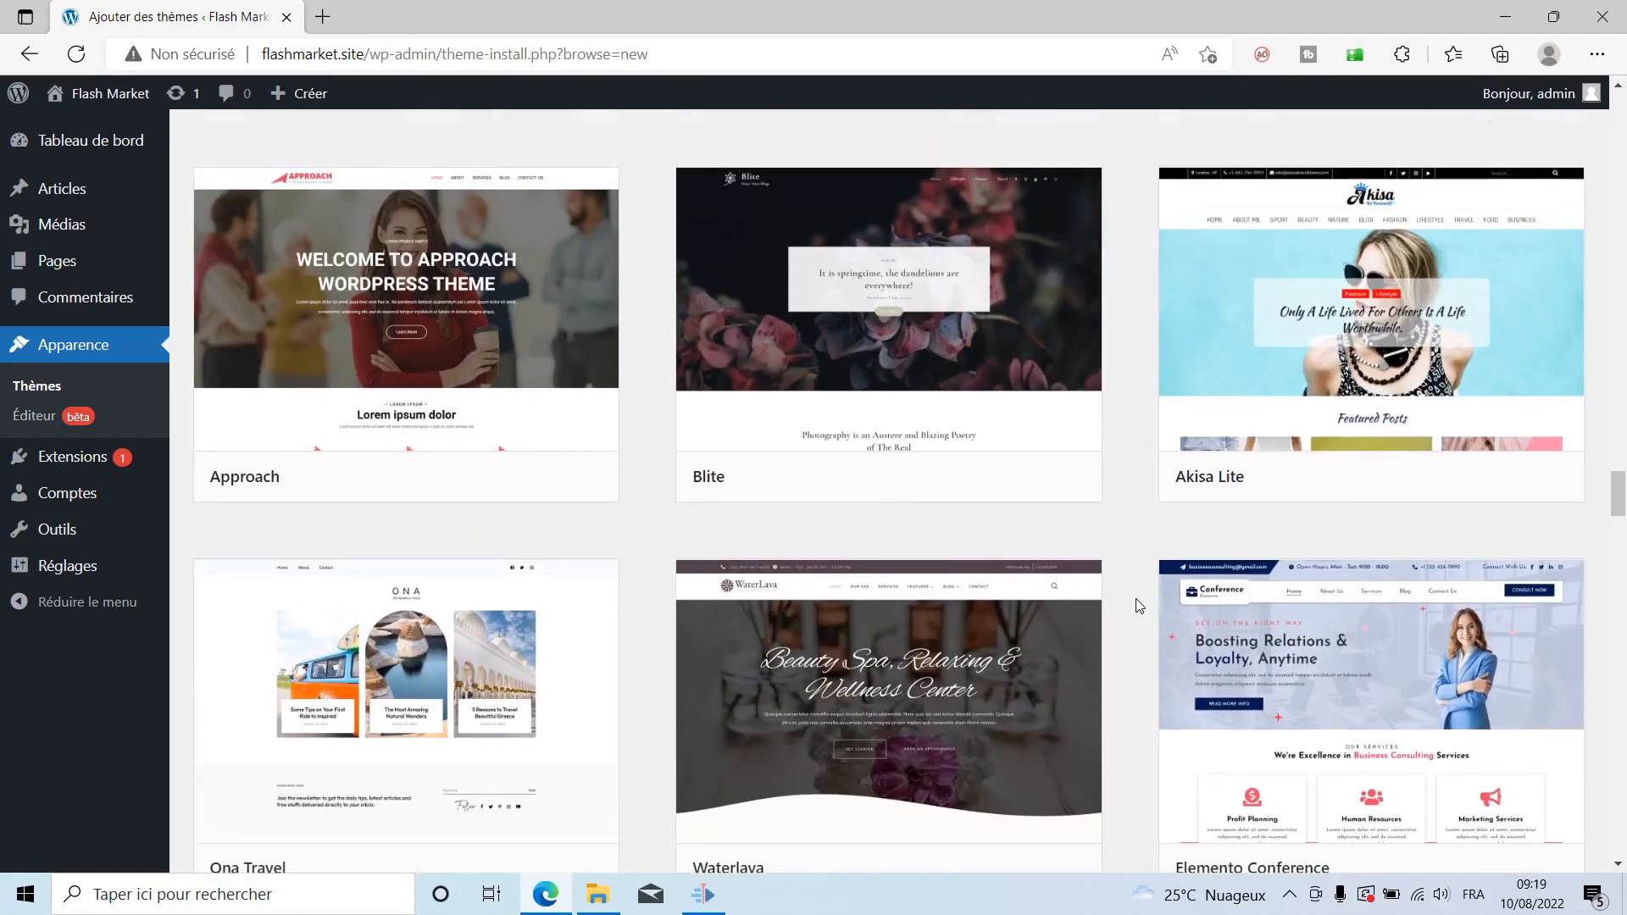
scroll(1136, 598, up, 10)
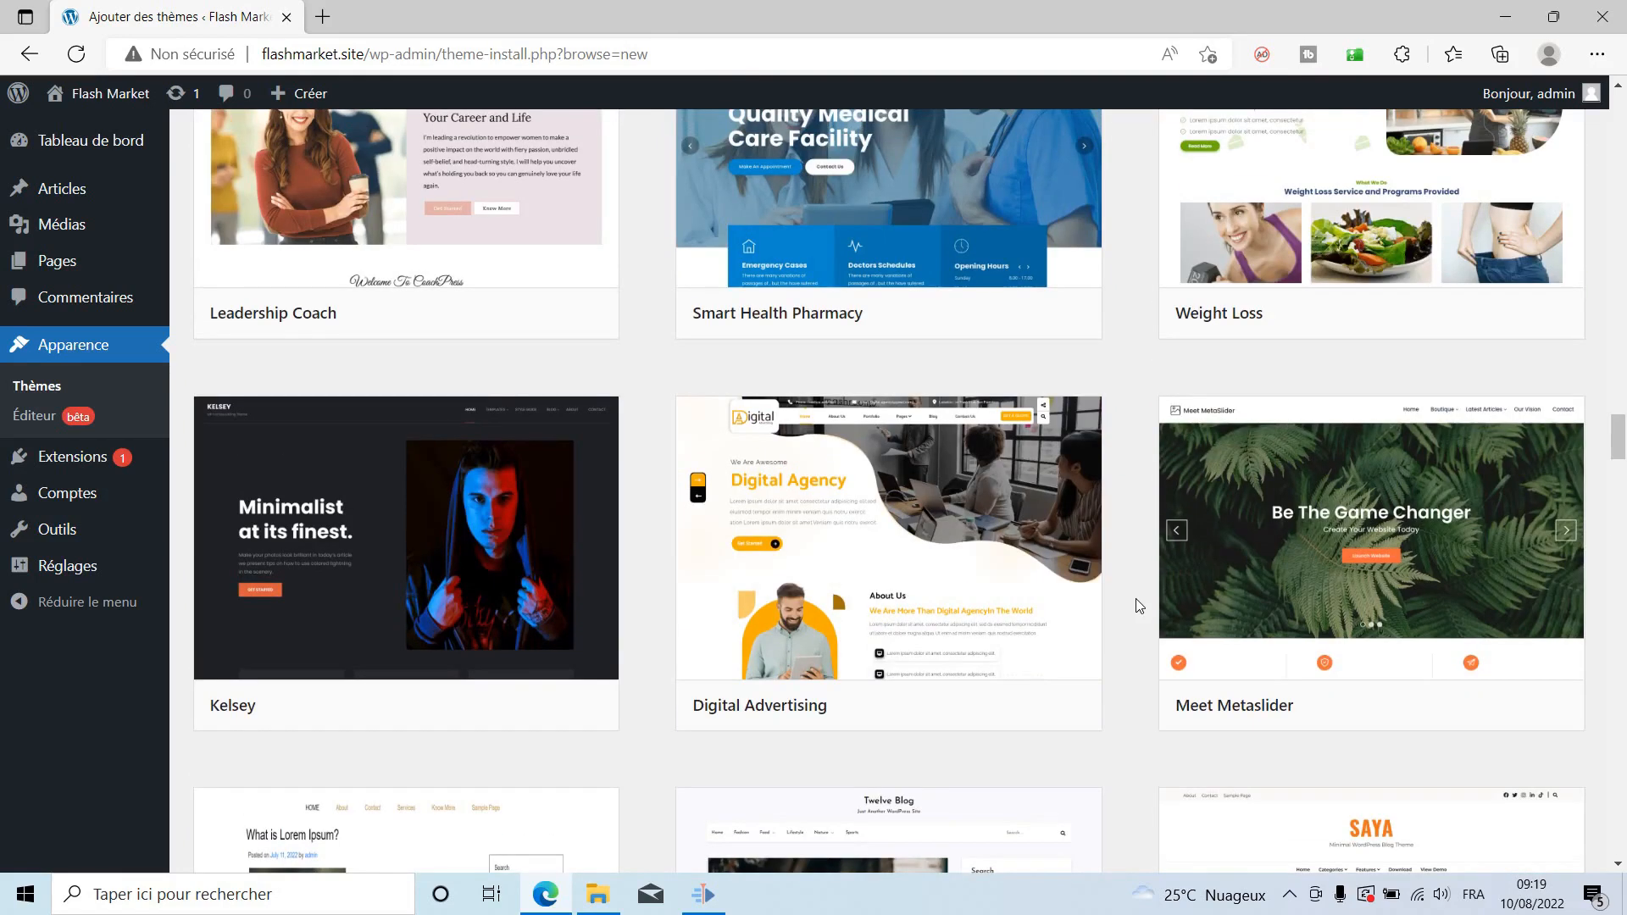
mouse_move(929, 568)
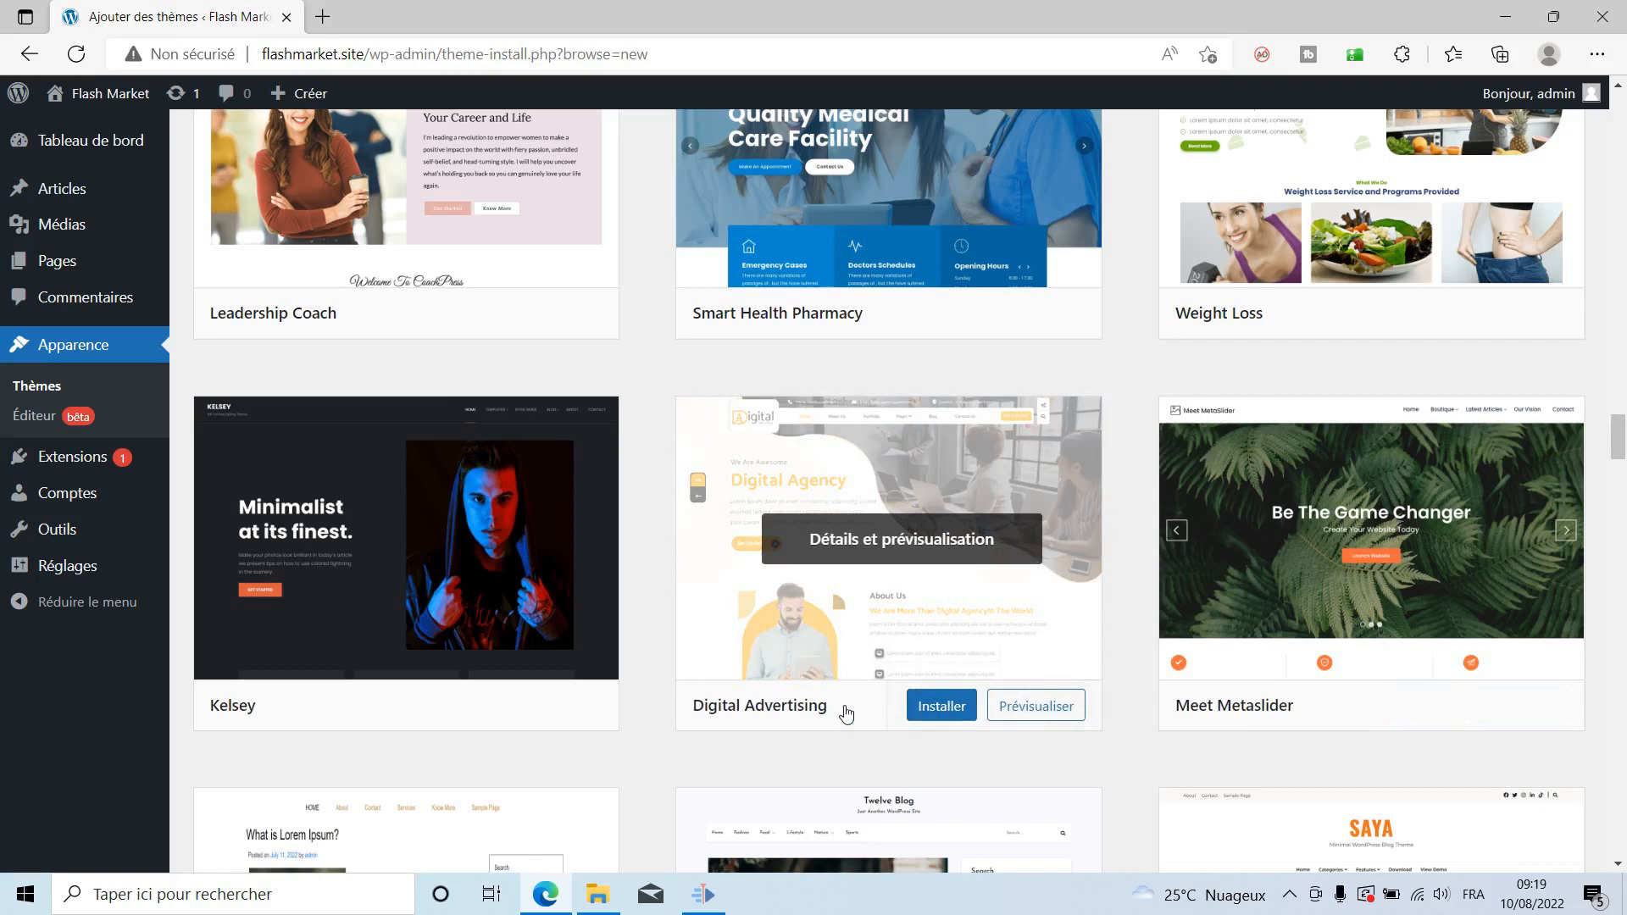
Install and activate the Digital Advertising theme.
click(936, 714)
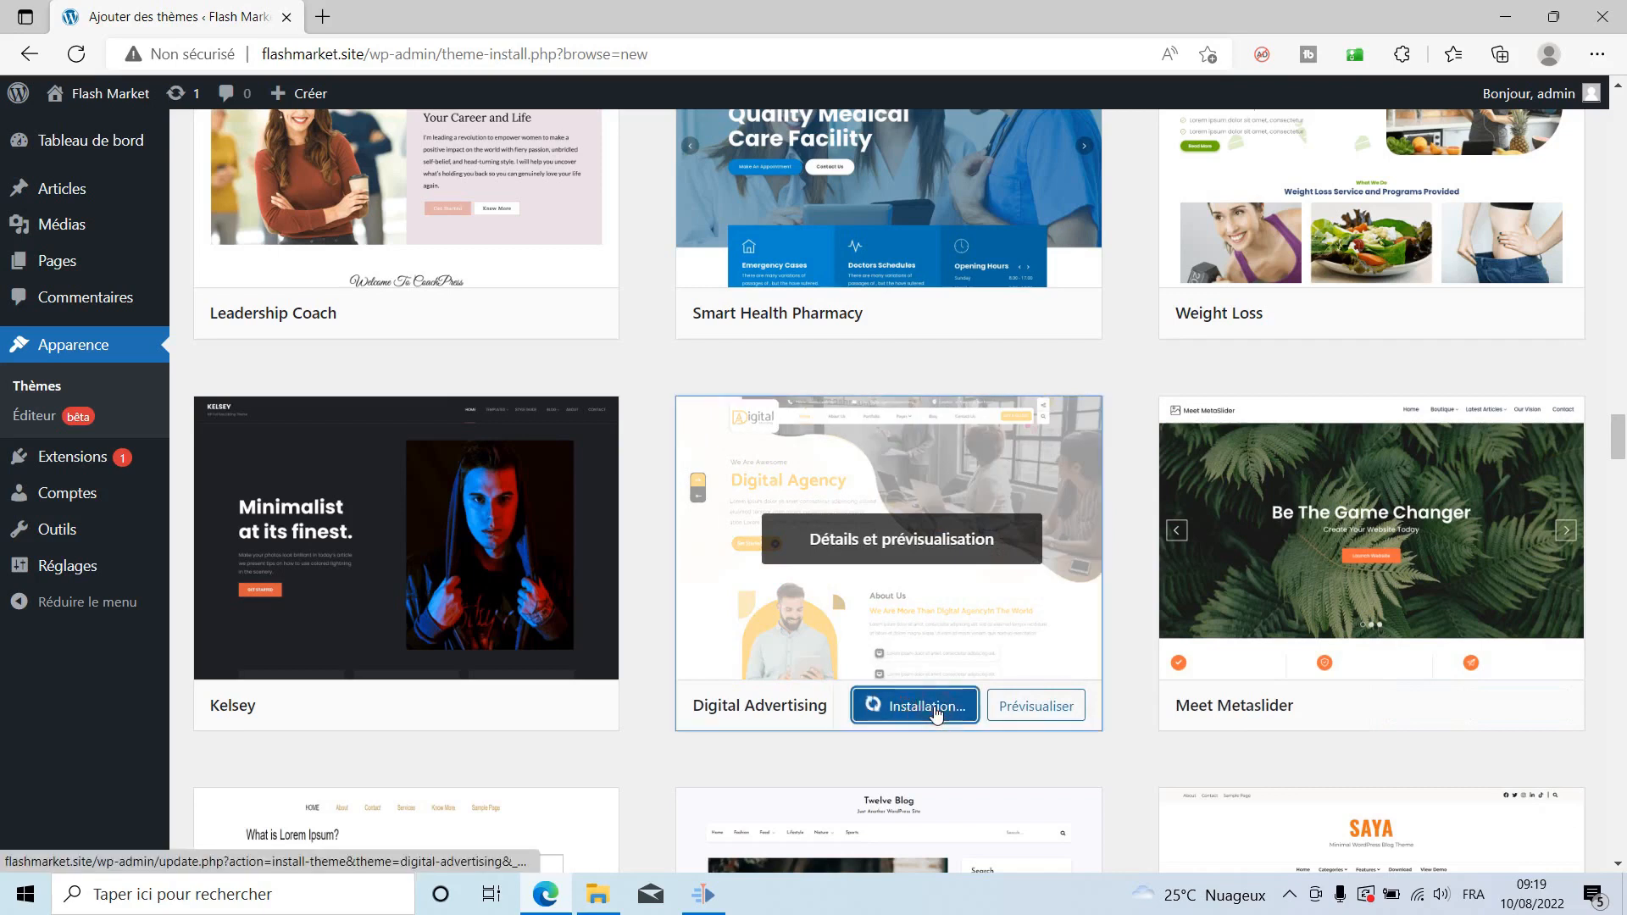
click(894, 715)
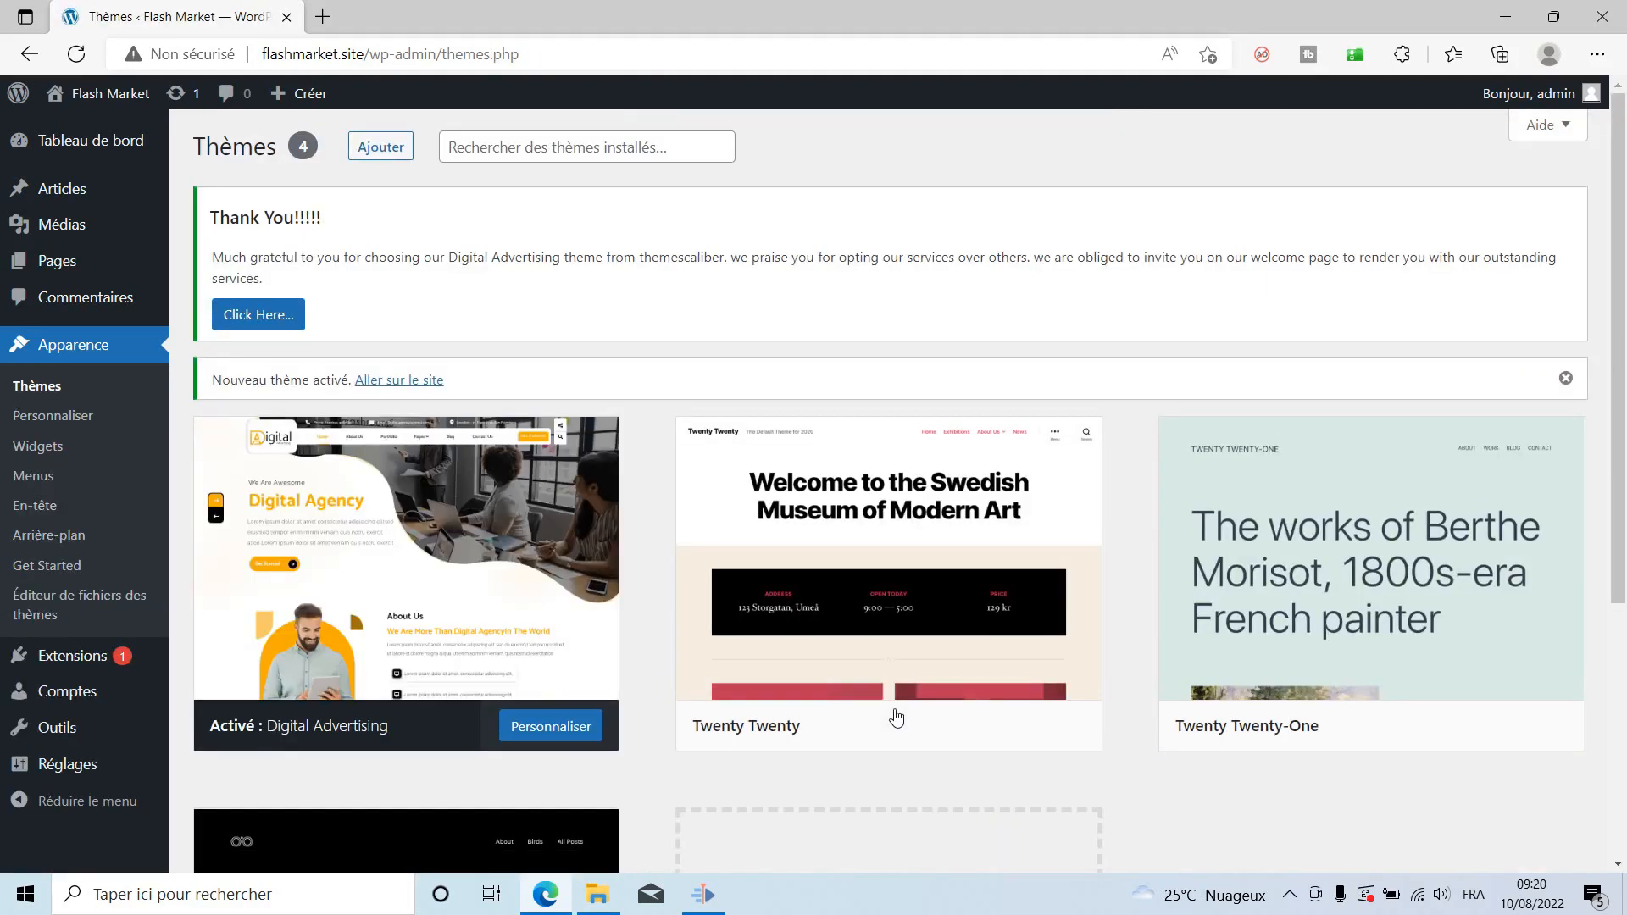
mouse_move(903, 705)
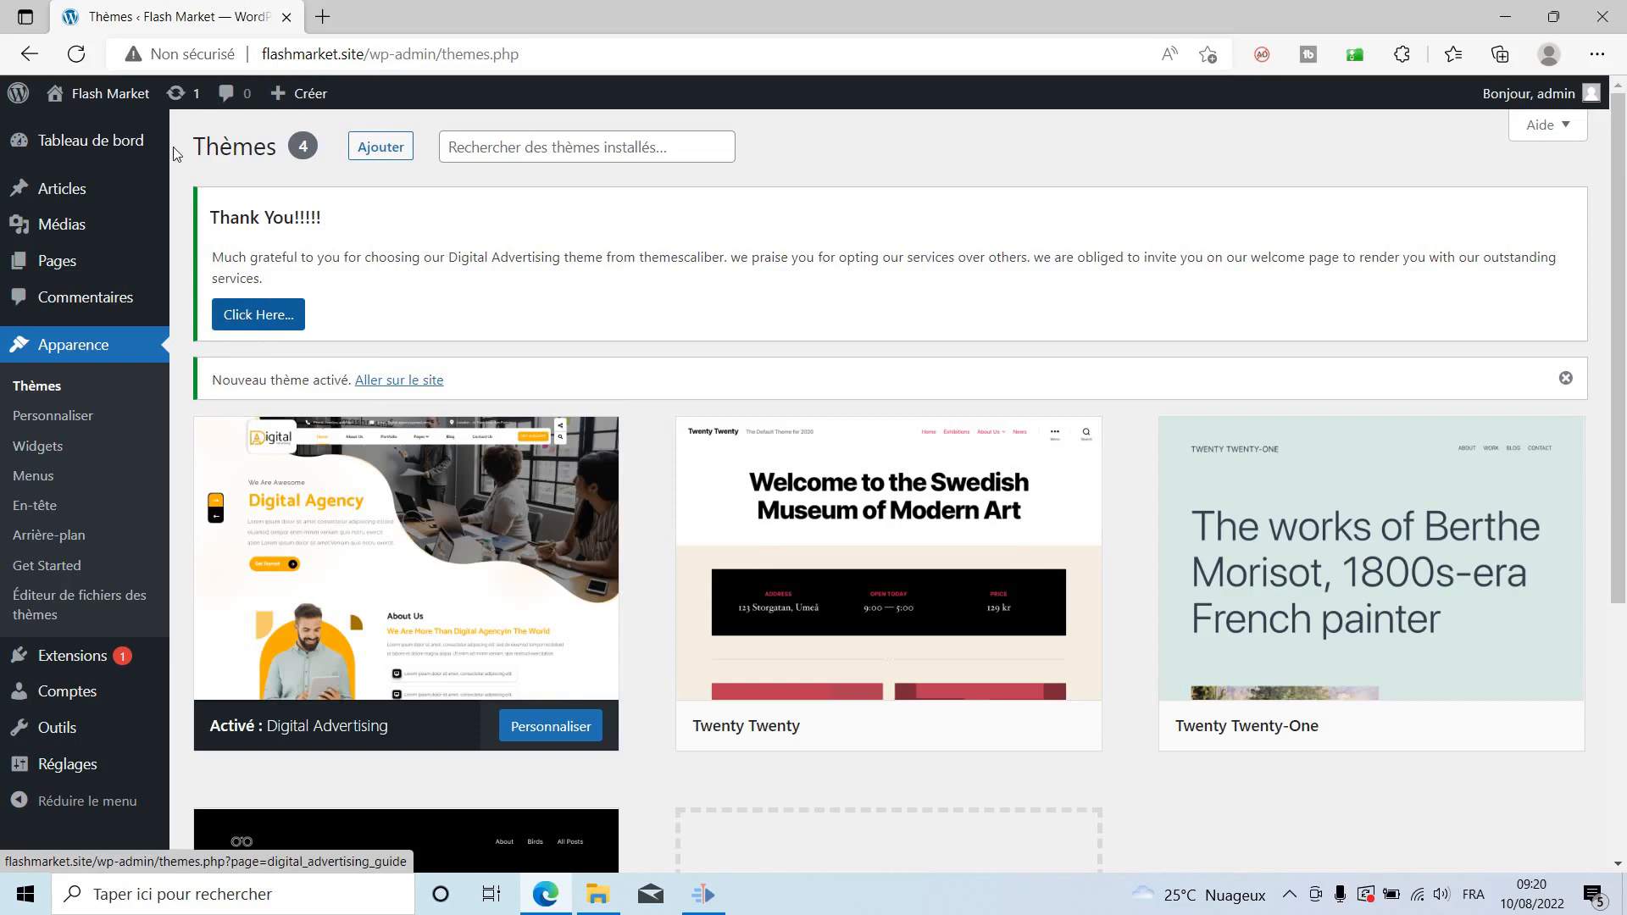
Open the live Flash Market site in a new tab from the admin bar link.
right_click(94, 95)
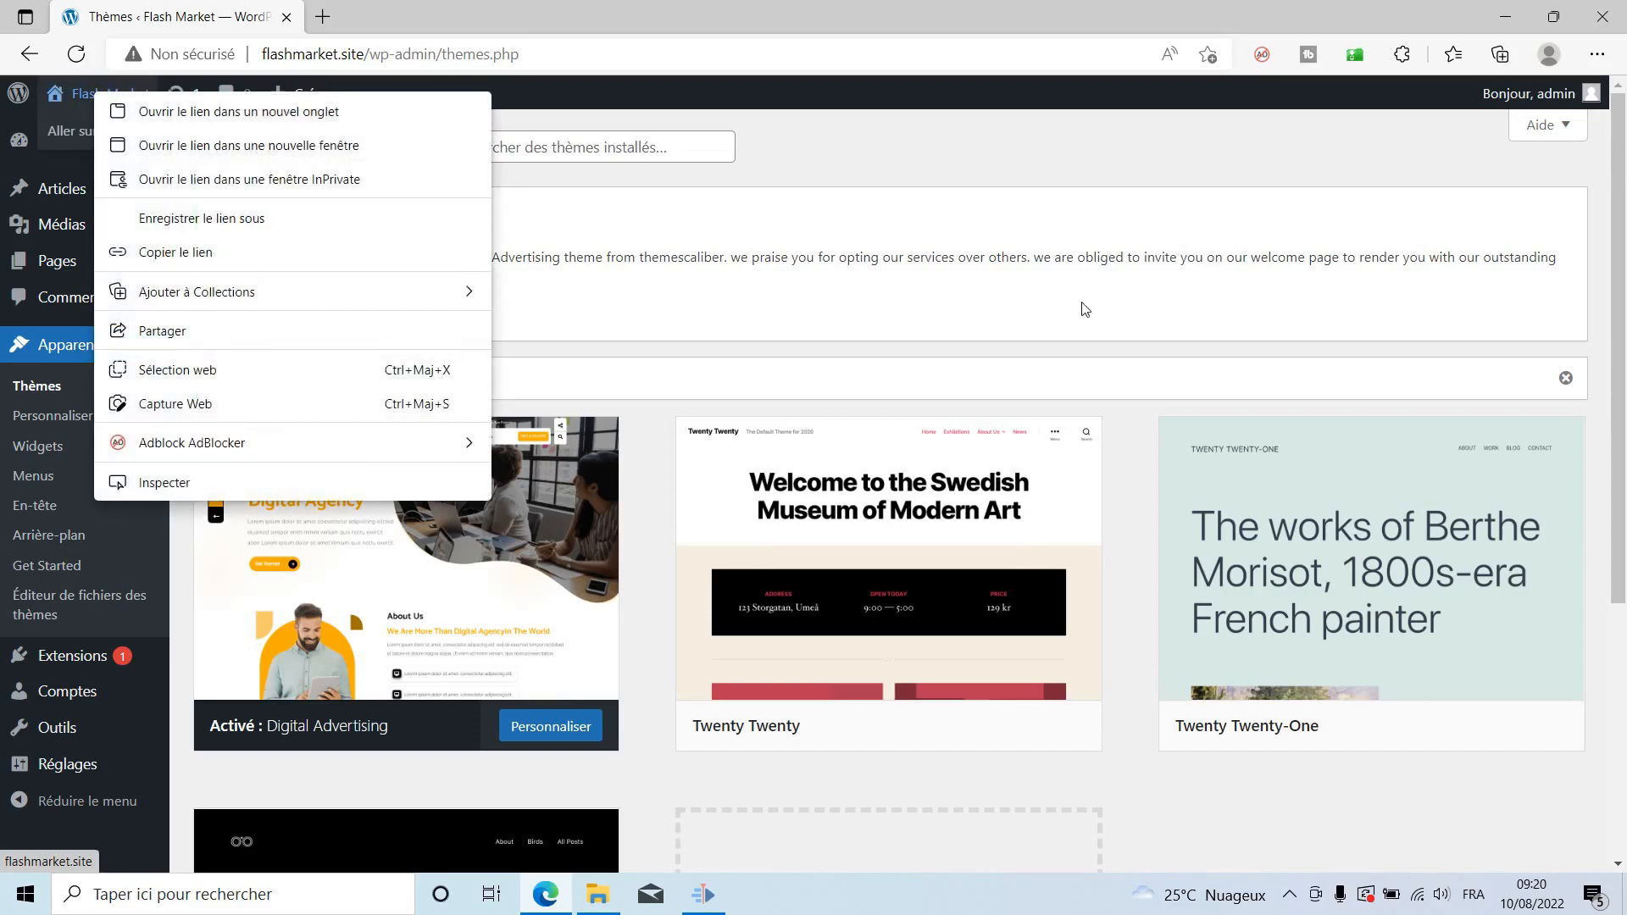
click(980, 147)
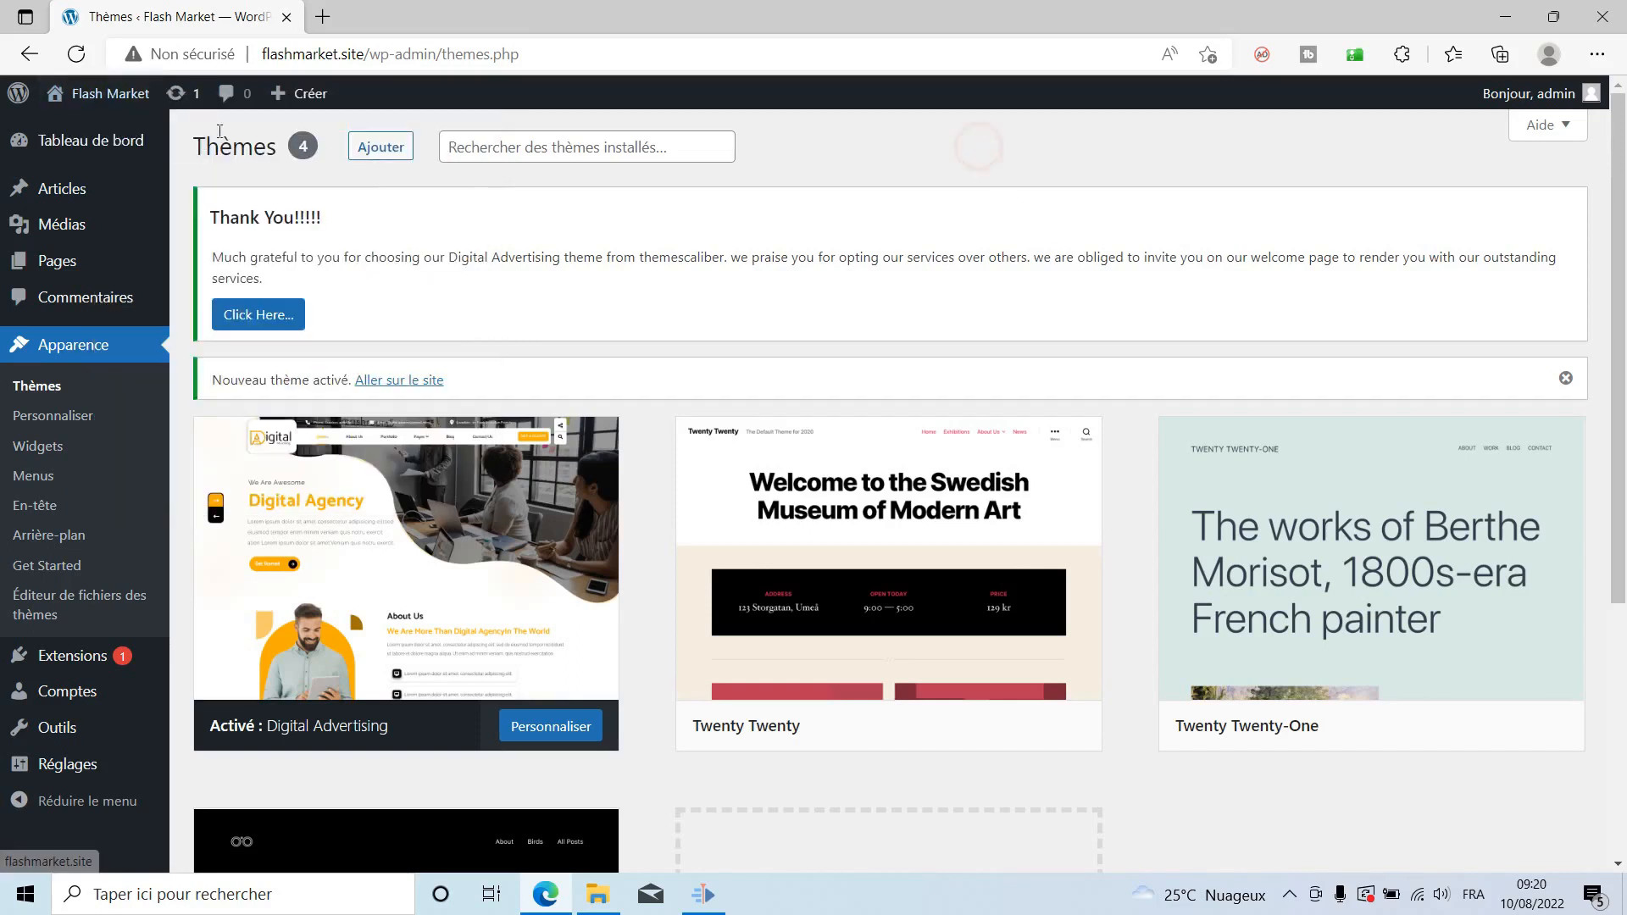
click(83, 93)
right_click(83, 93)
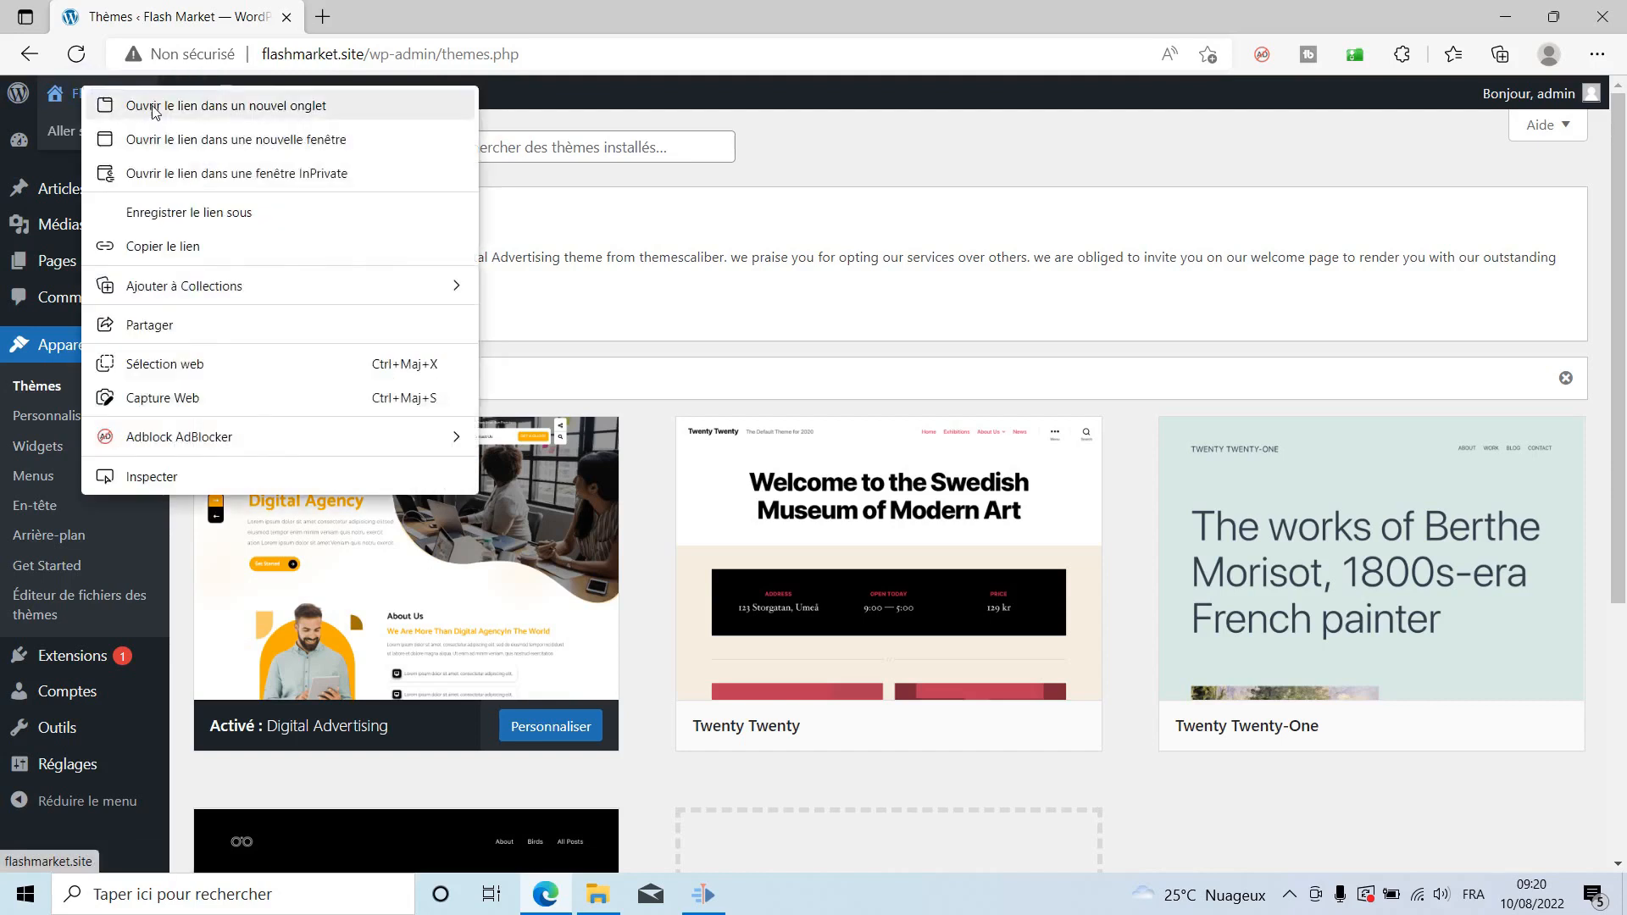
click(167, 106)
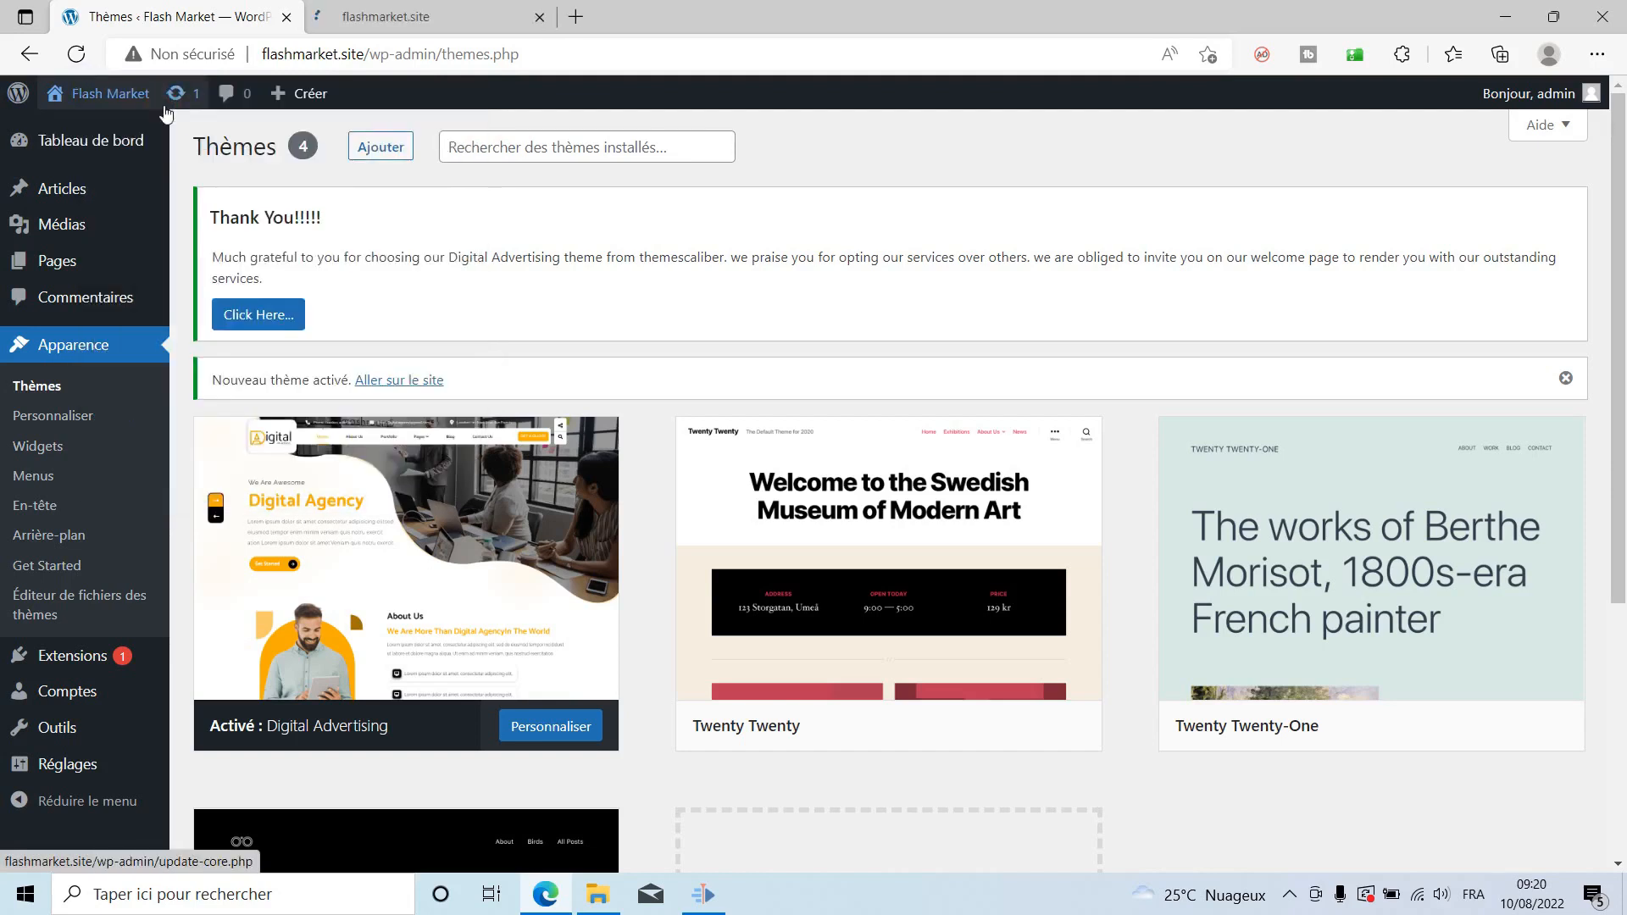
click(464, 21)
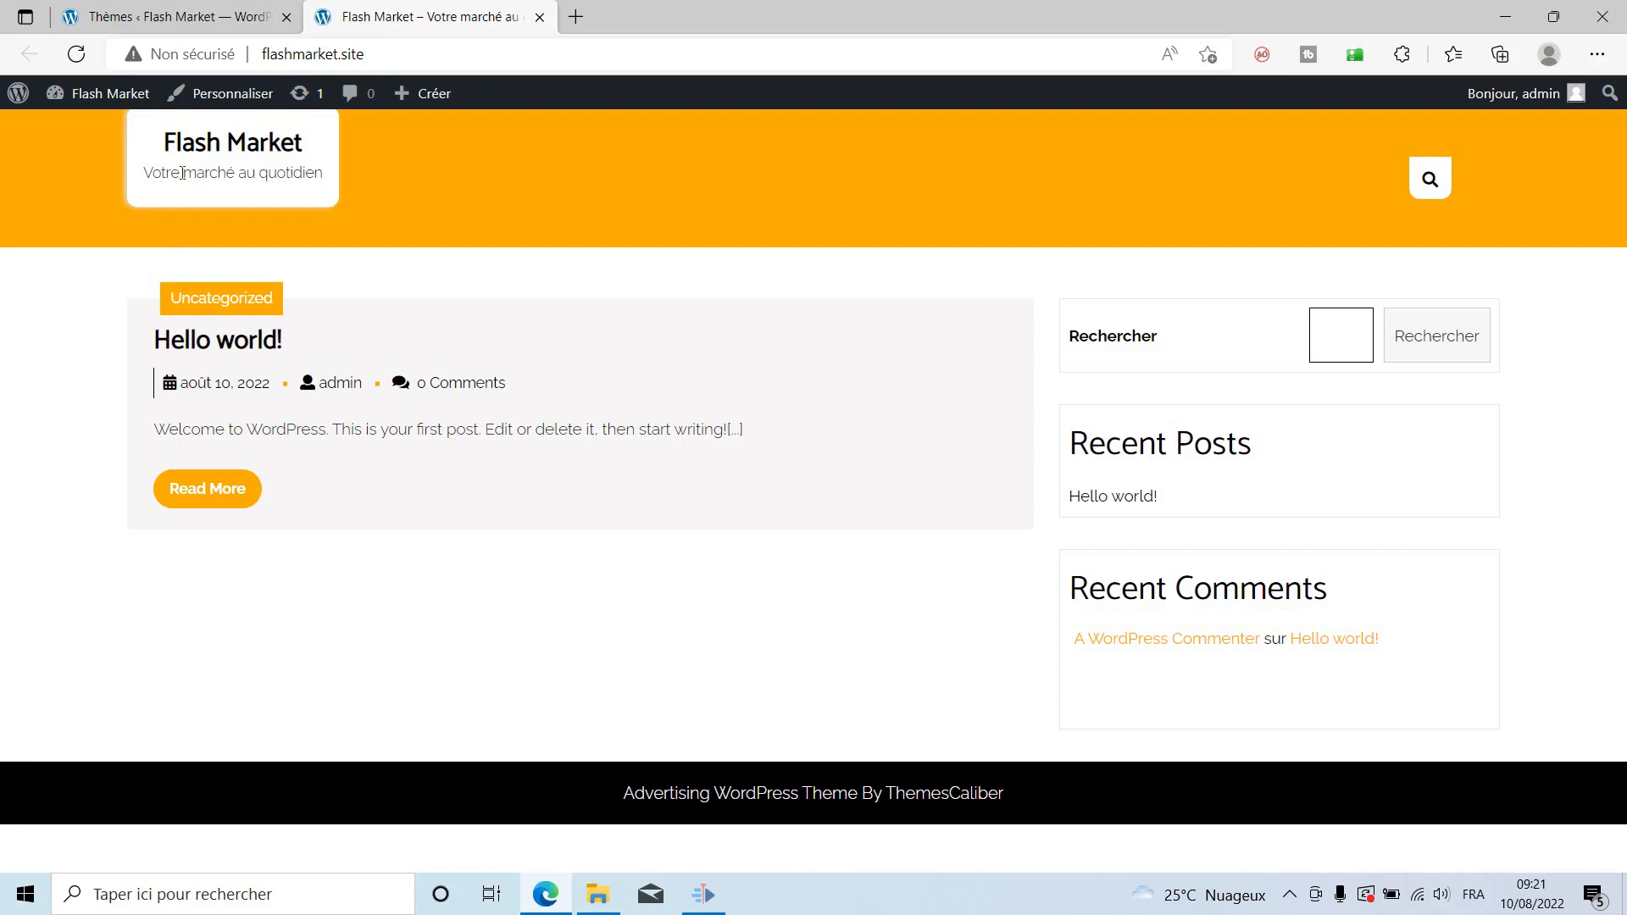
click(225, 6)
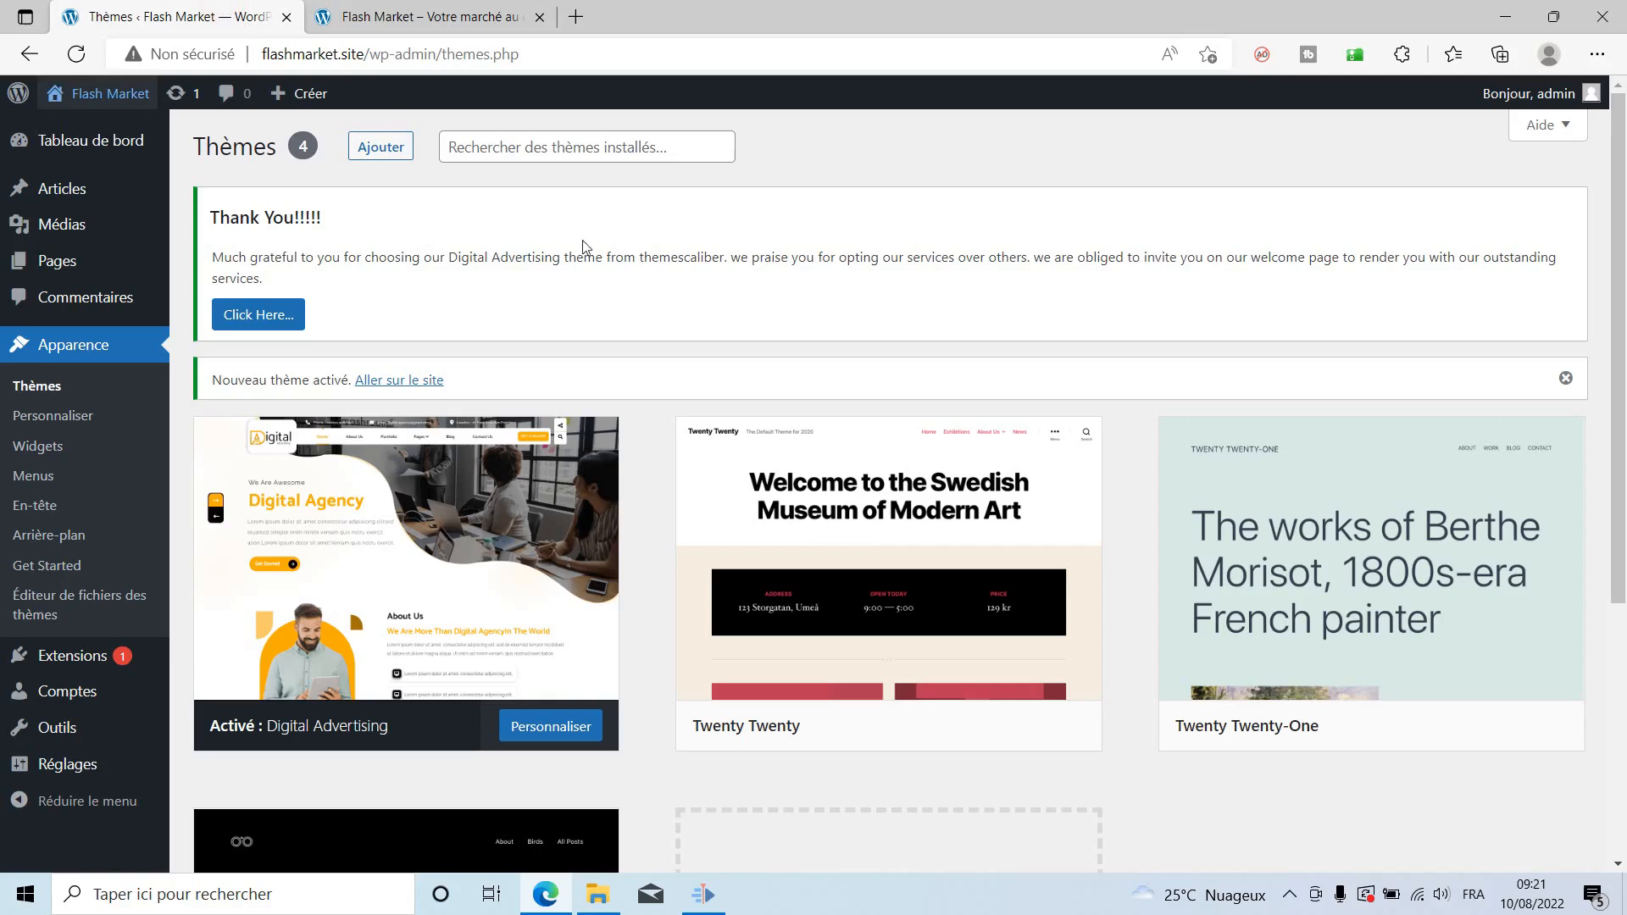
mouse_move(850, 514)
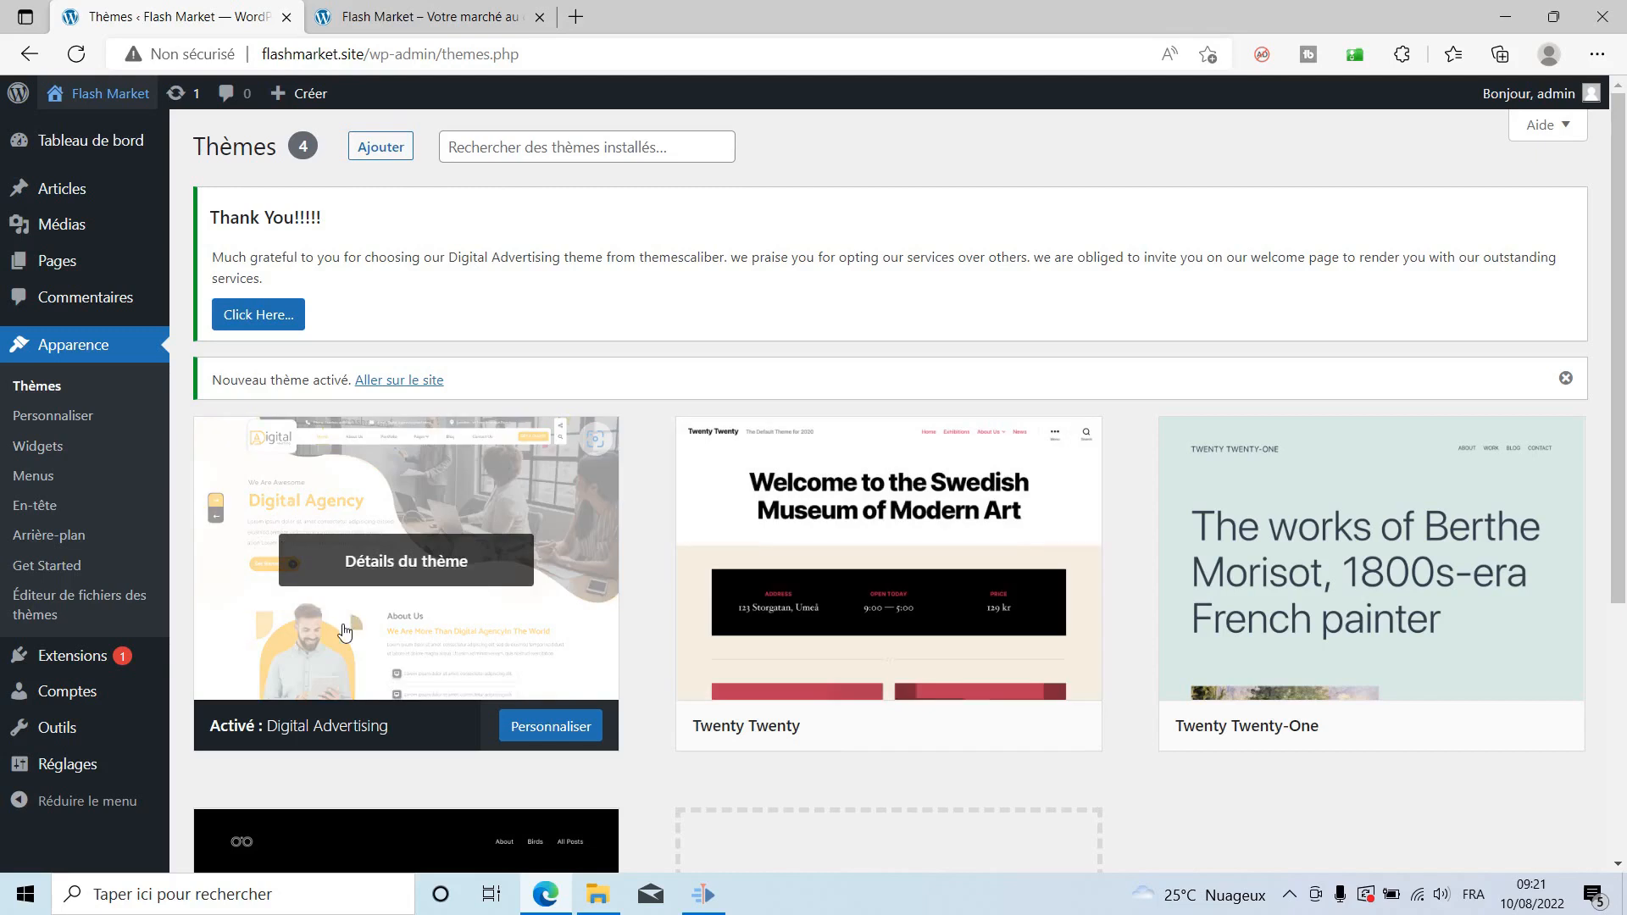
mouse_move(75, 660)
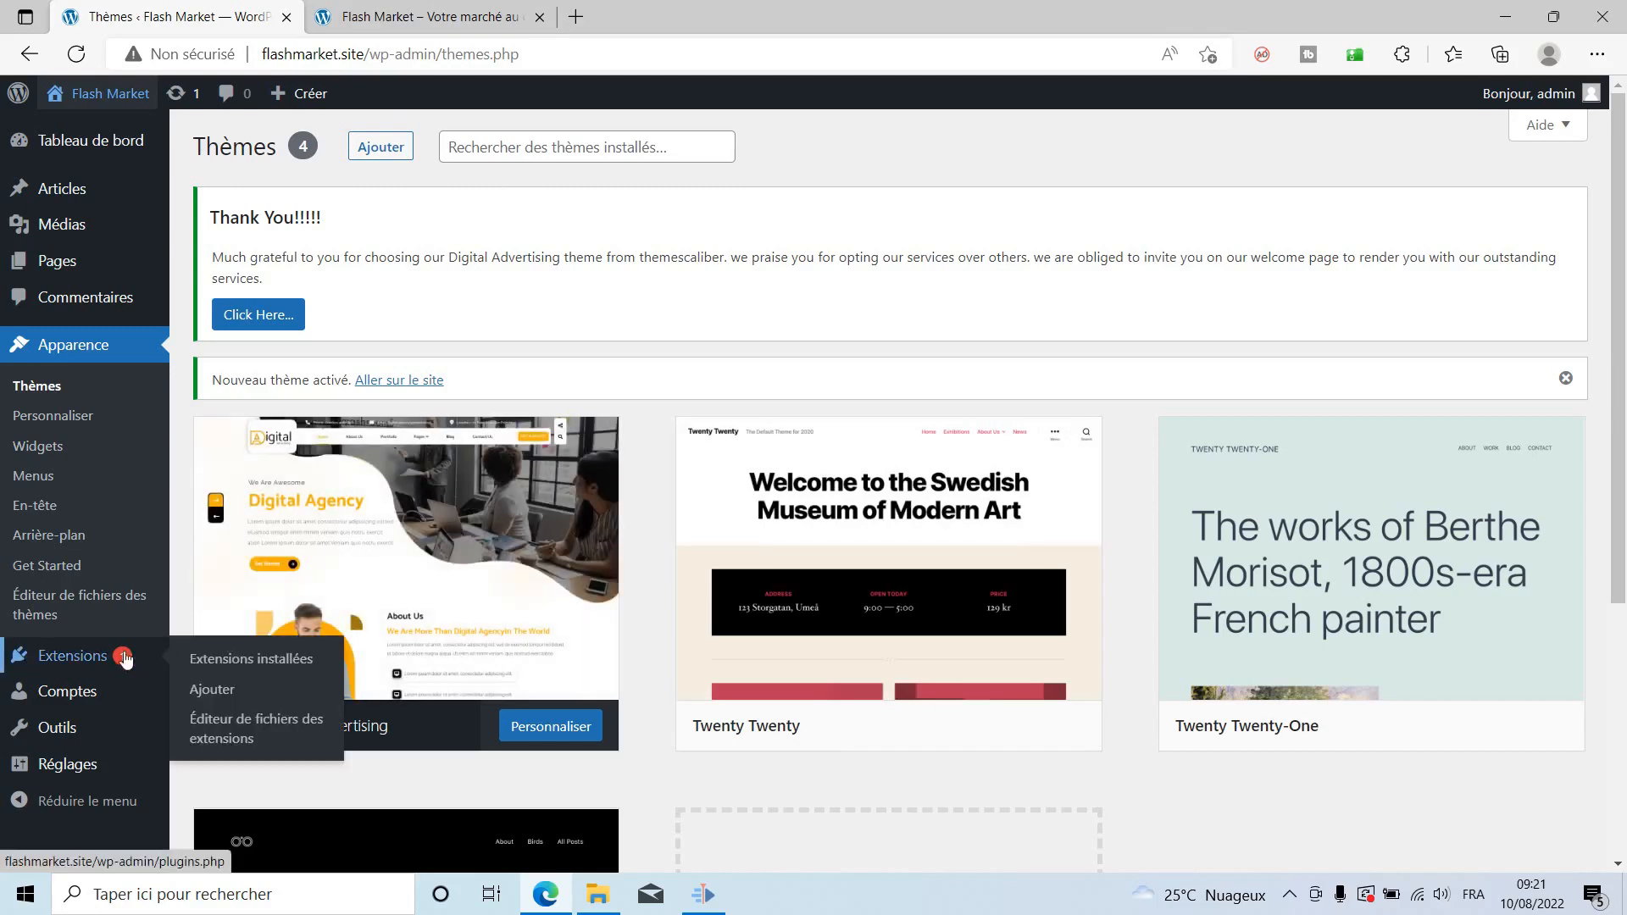
Search the plugin directory for woocommerce and install WooCommerce by Automattic.
click(200, 693)
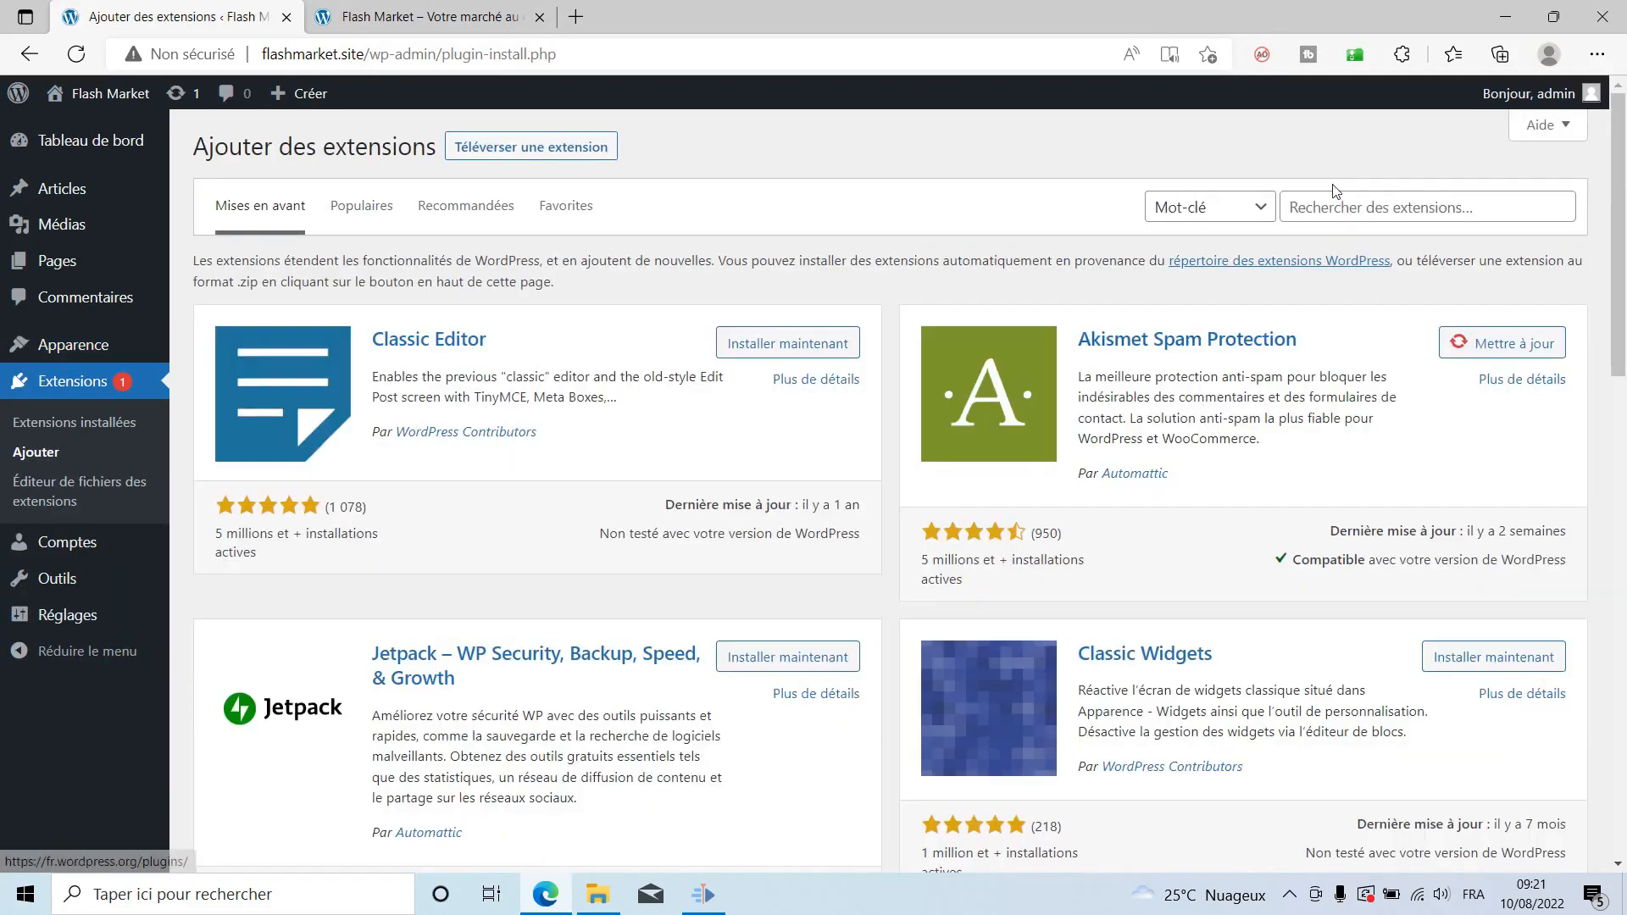
click(1355, 205)
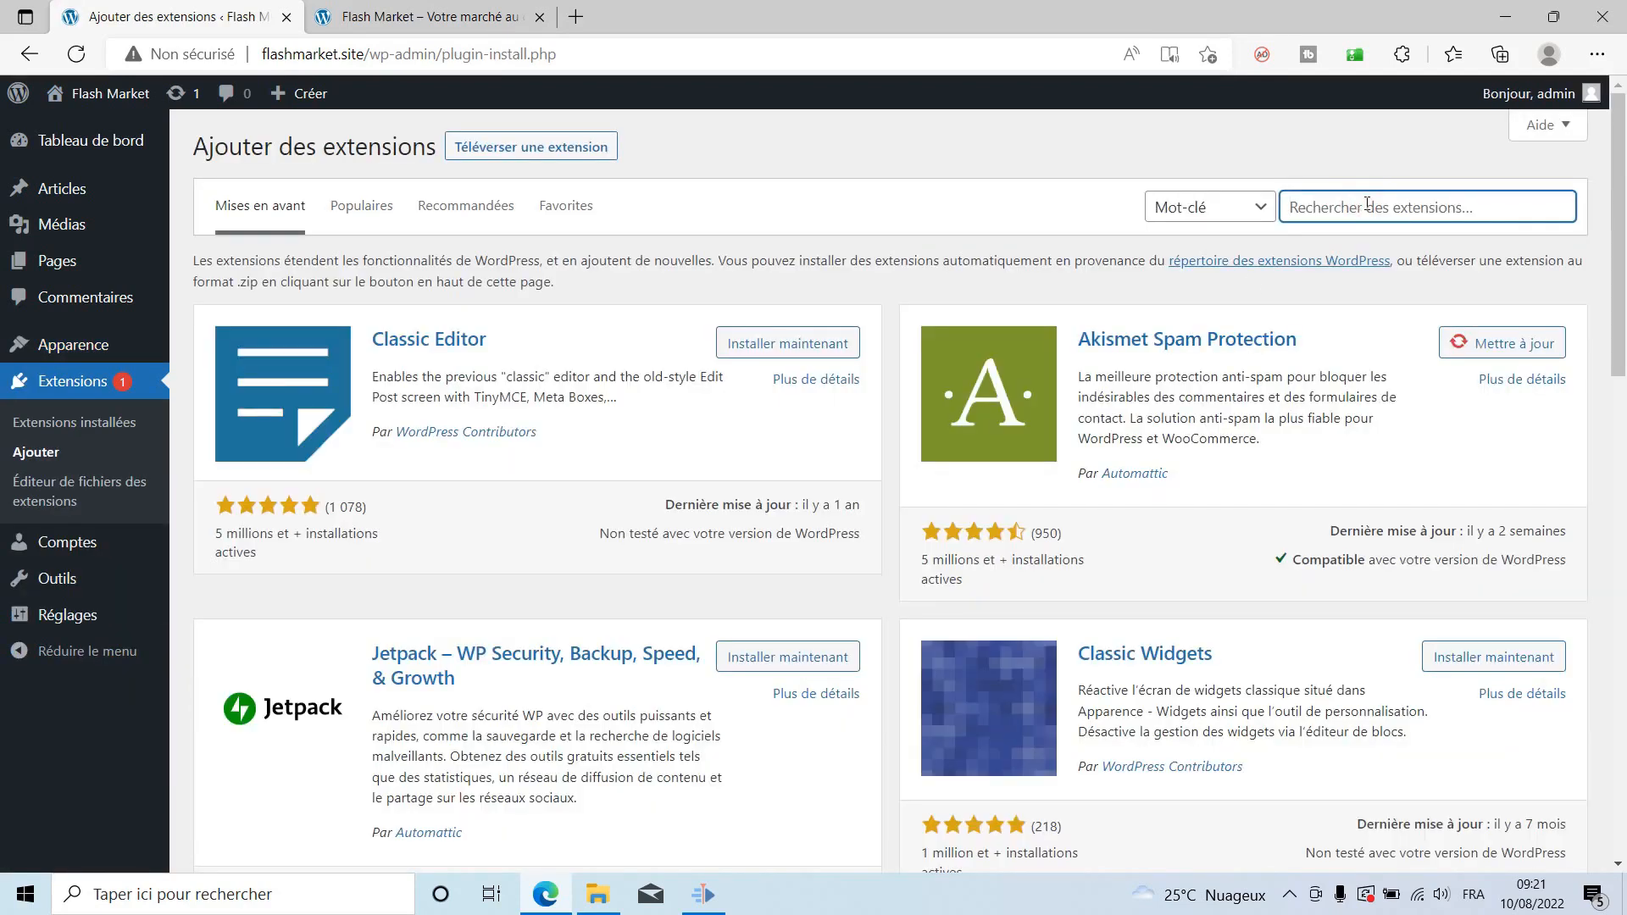
text(woocommerce)
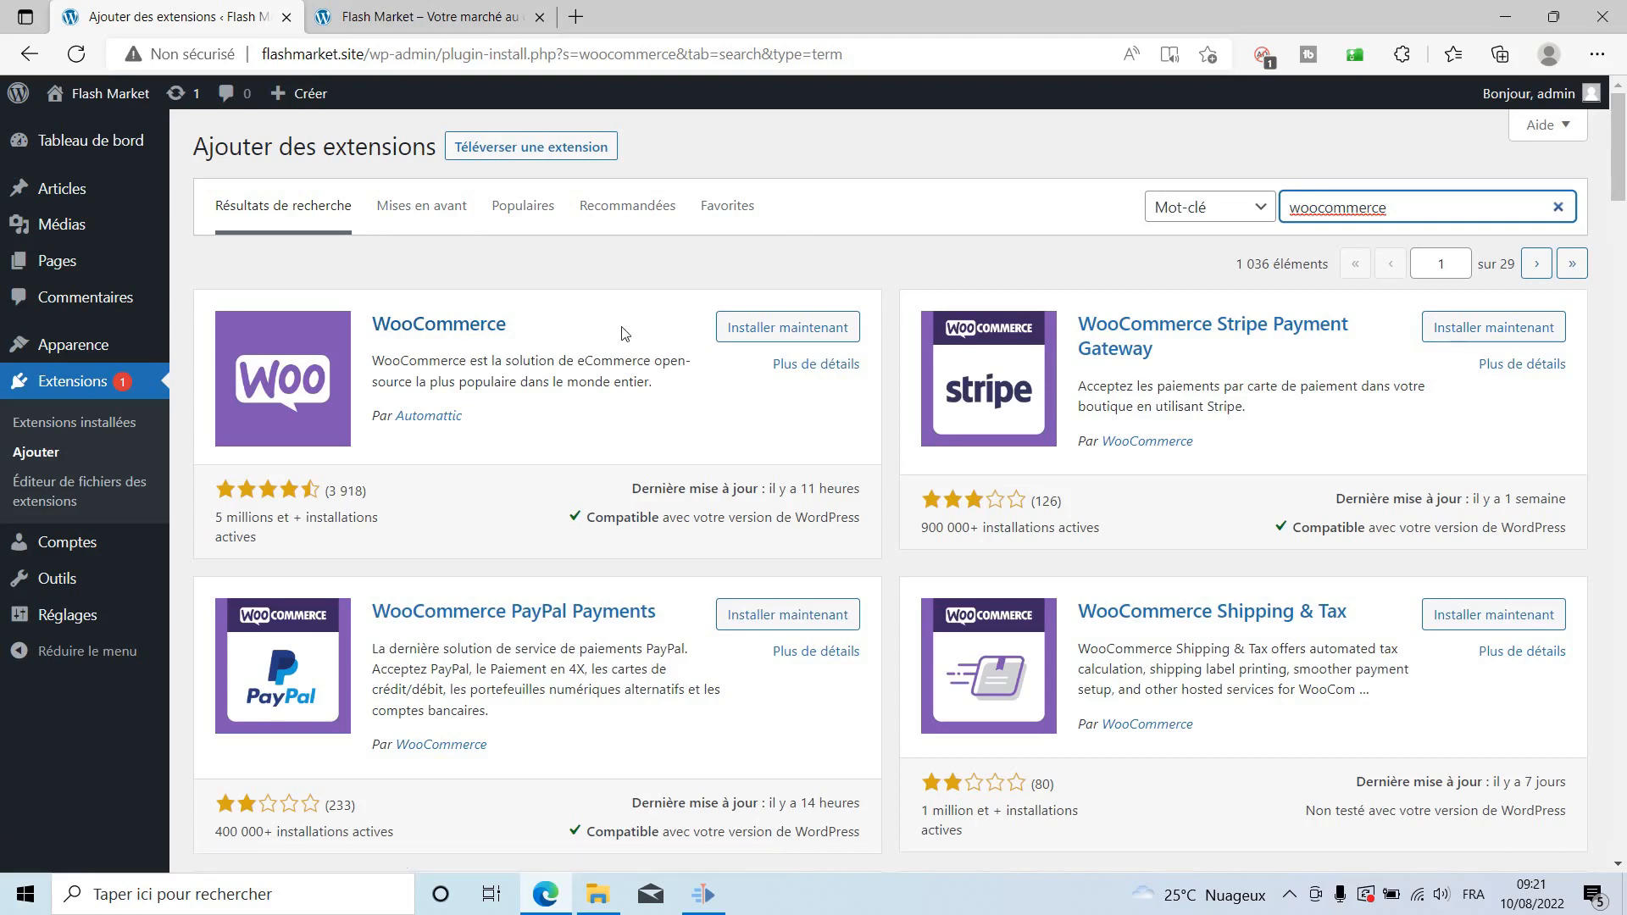
click(786, 330)
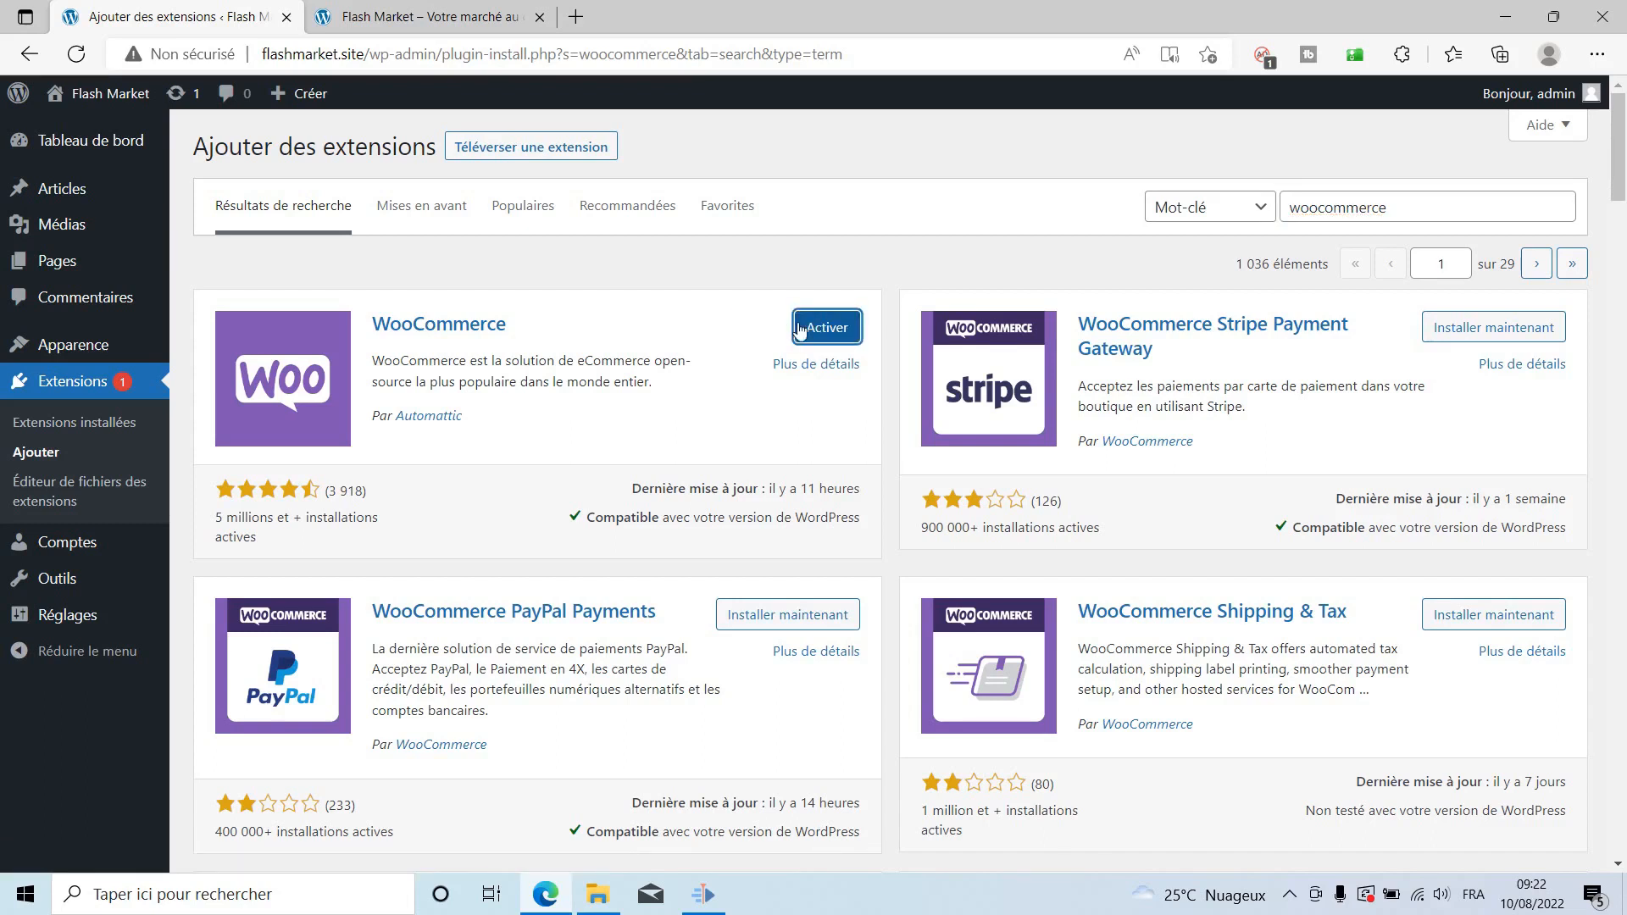
Activate the newly installed WooCommerce plugin to launch its setup wizard.
click(834, 327)
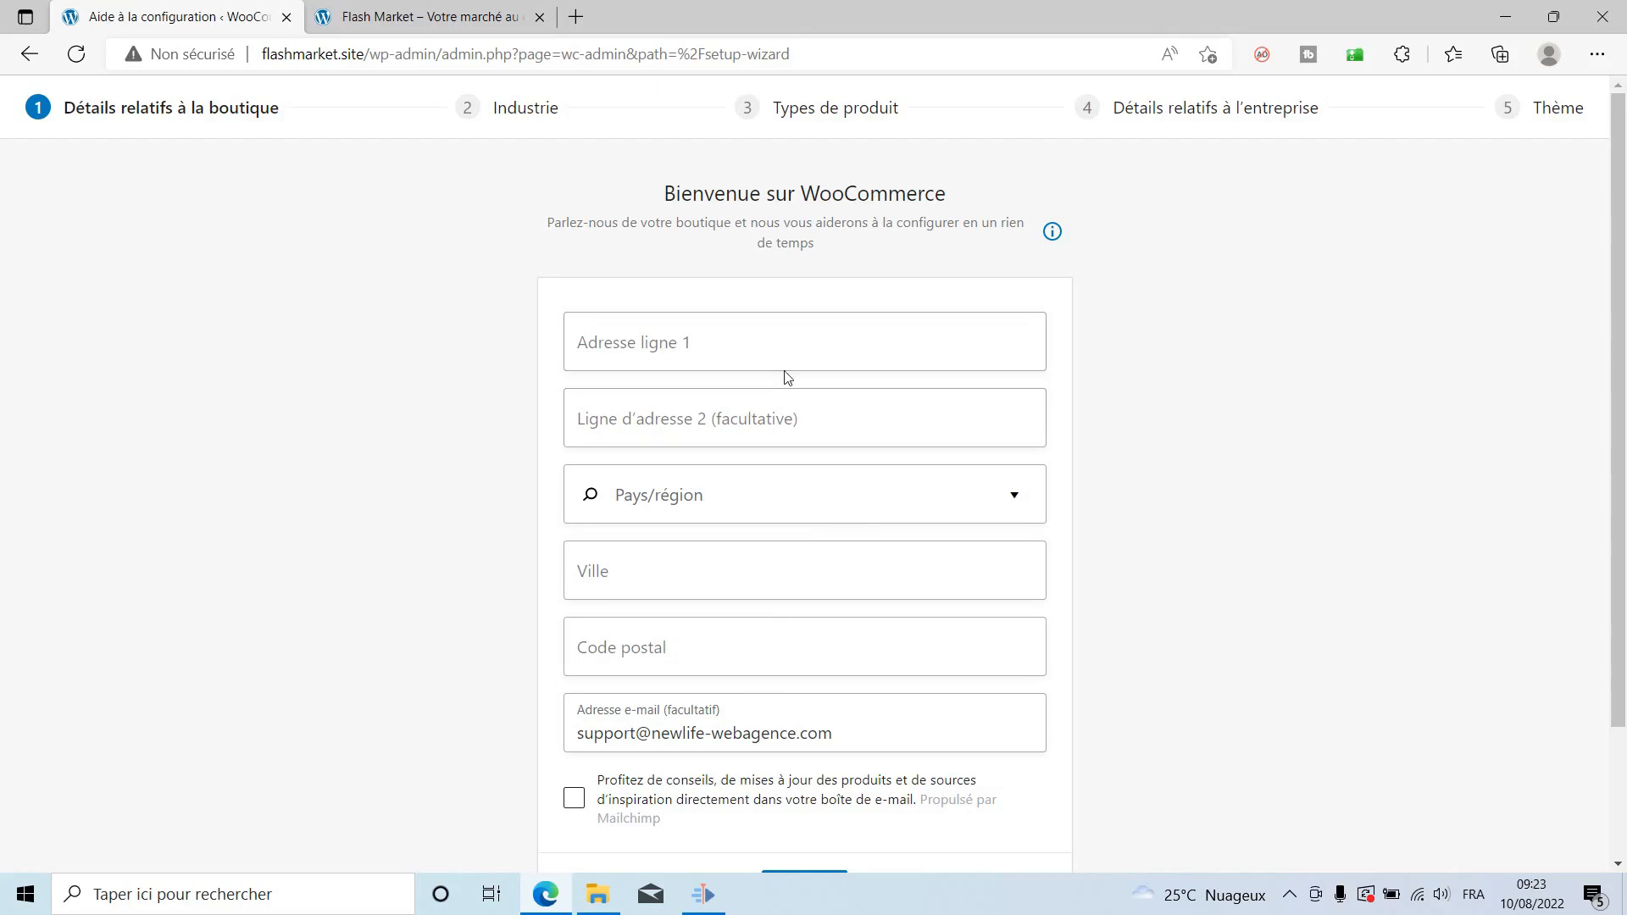
Enter the store address: Treichville, Côte-d'Ivoire, Abidjan, postal code 00225.
click(792, 349)
text(Treichville)
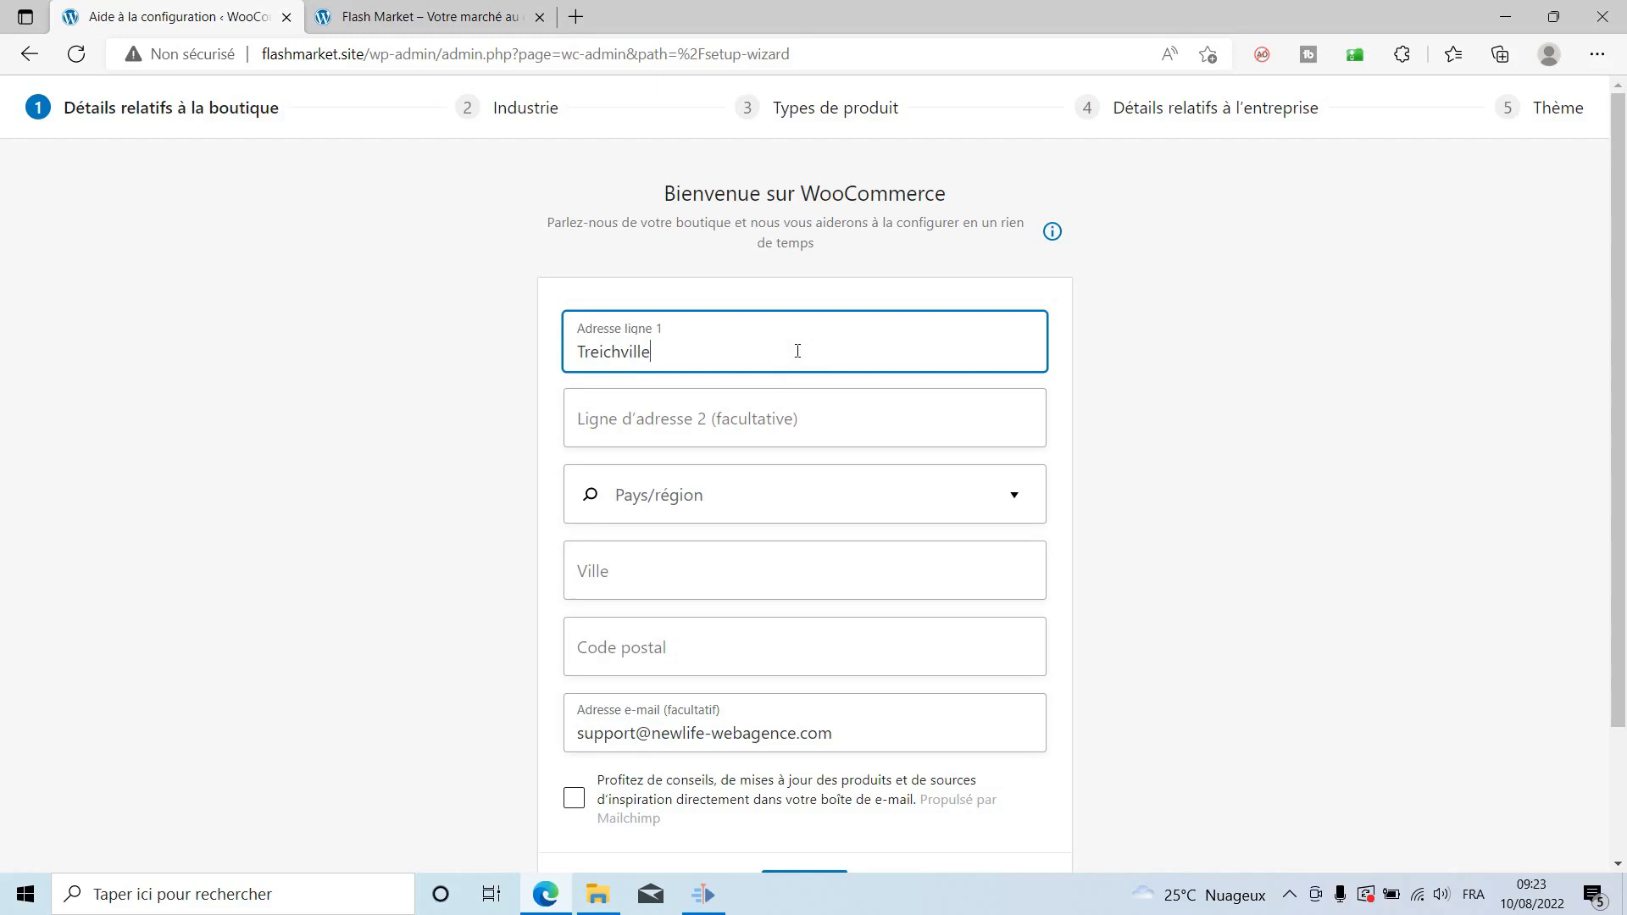
key(Tab)
click(753, 485)
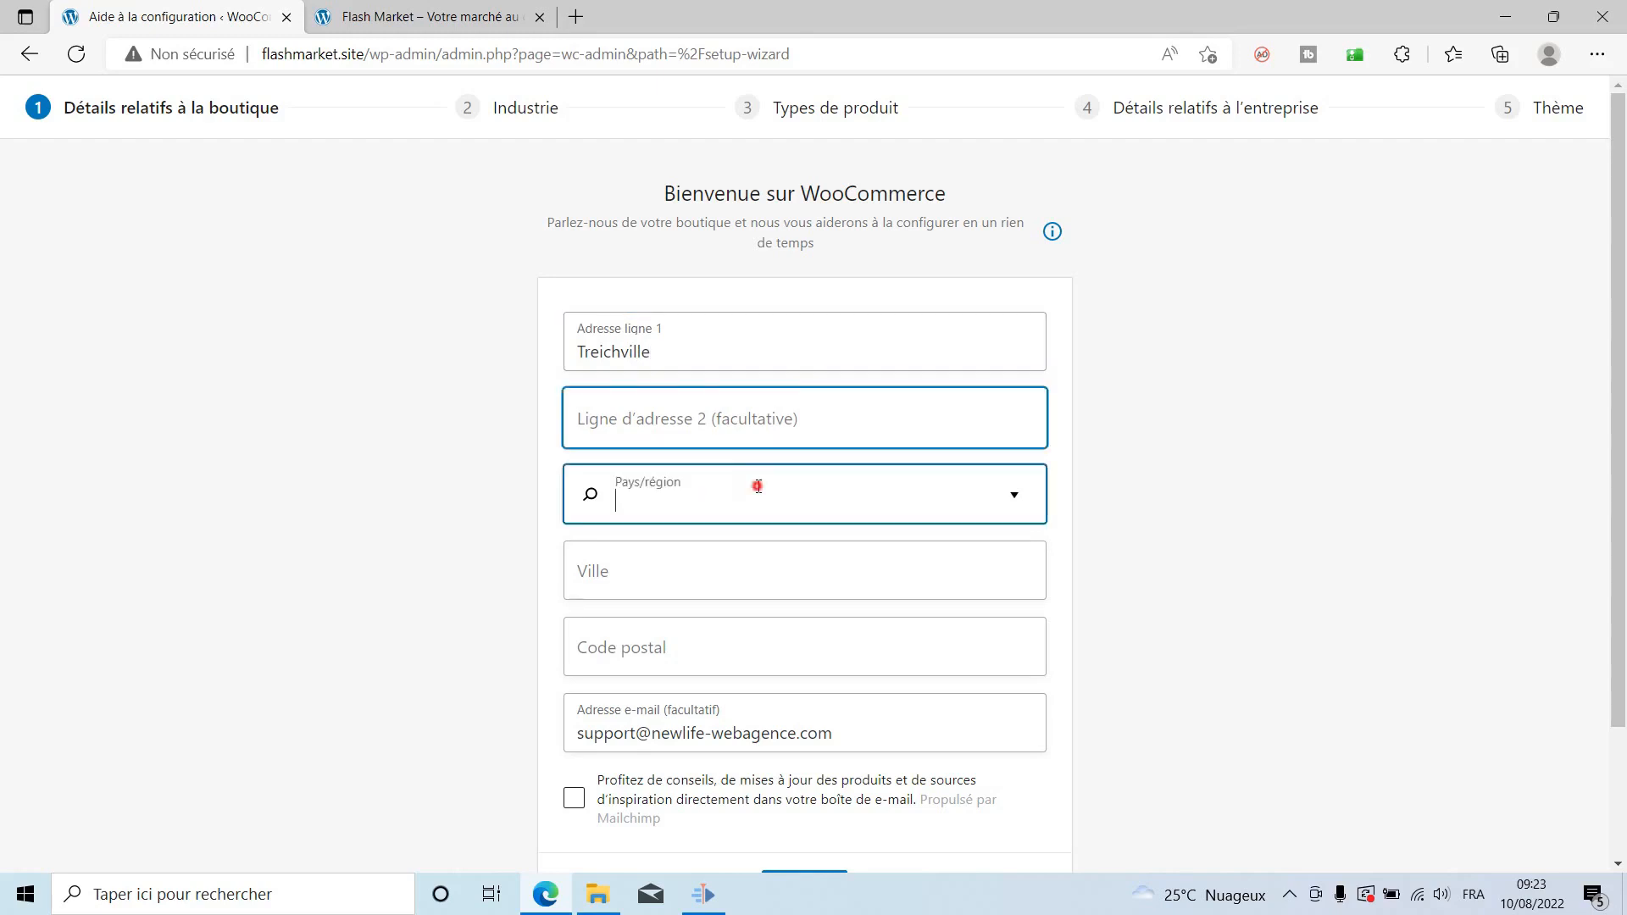
text(côte)
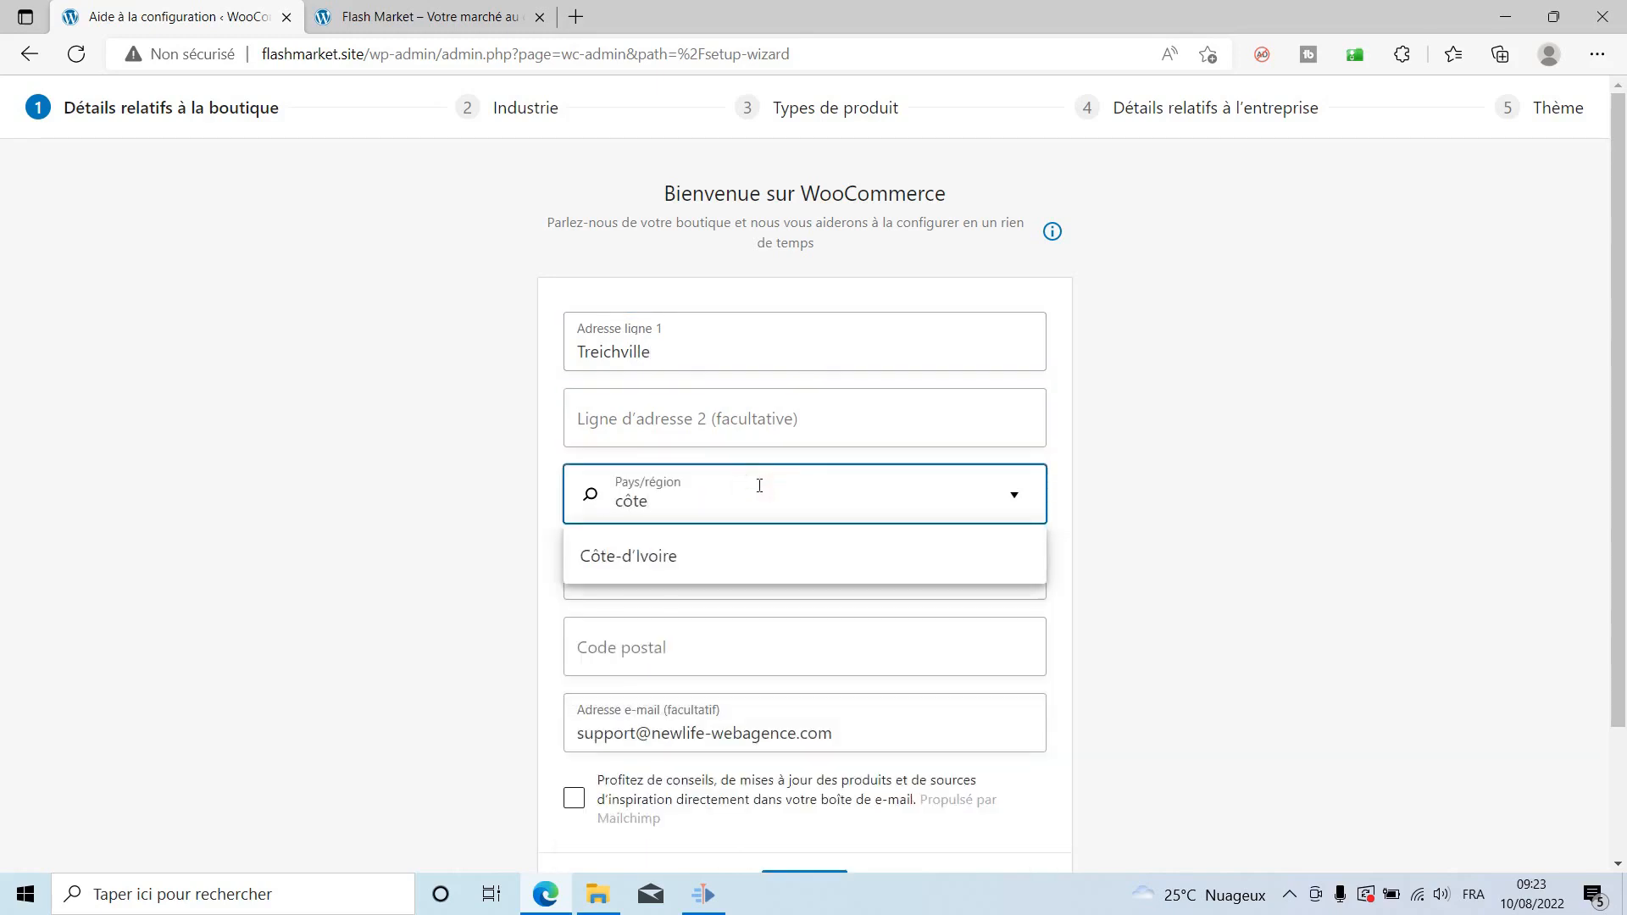
click(729, 549)
click(703, 582)
text(A)
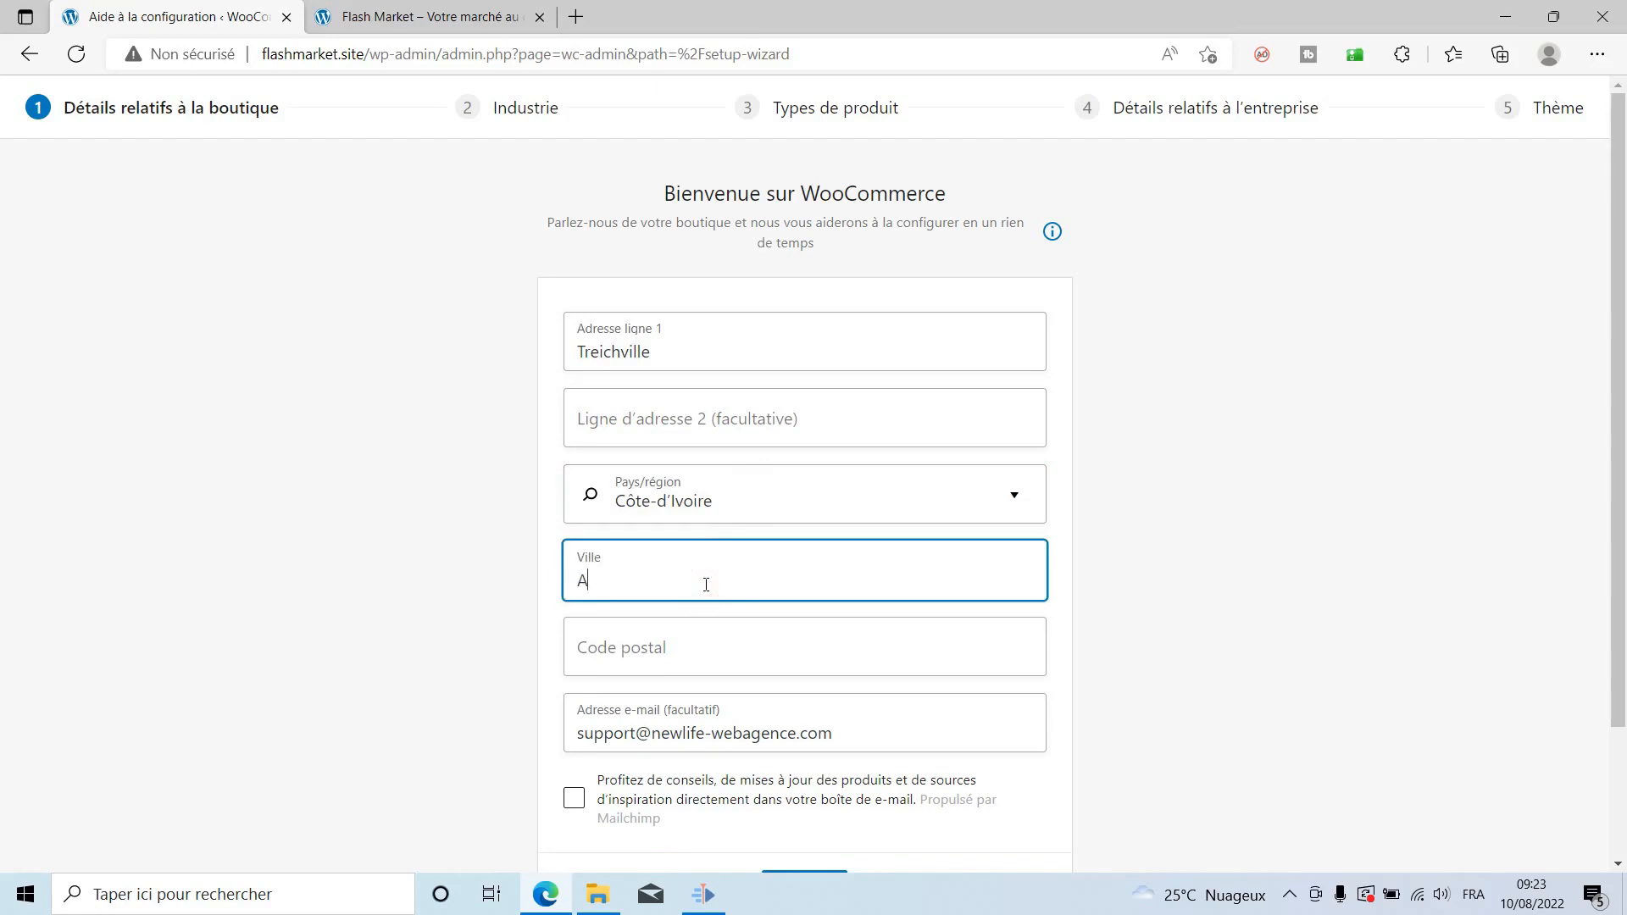
text(bidjan)
key(Tab)
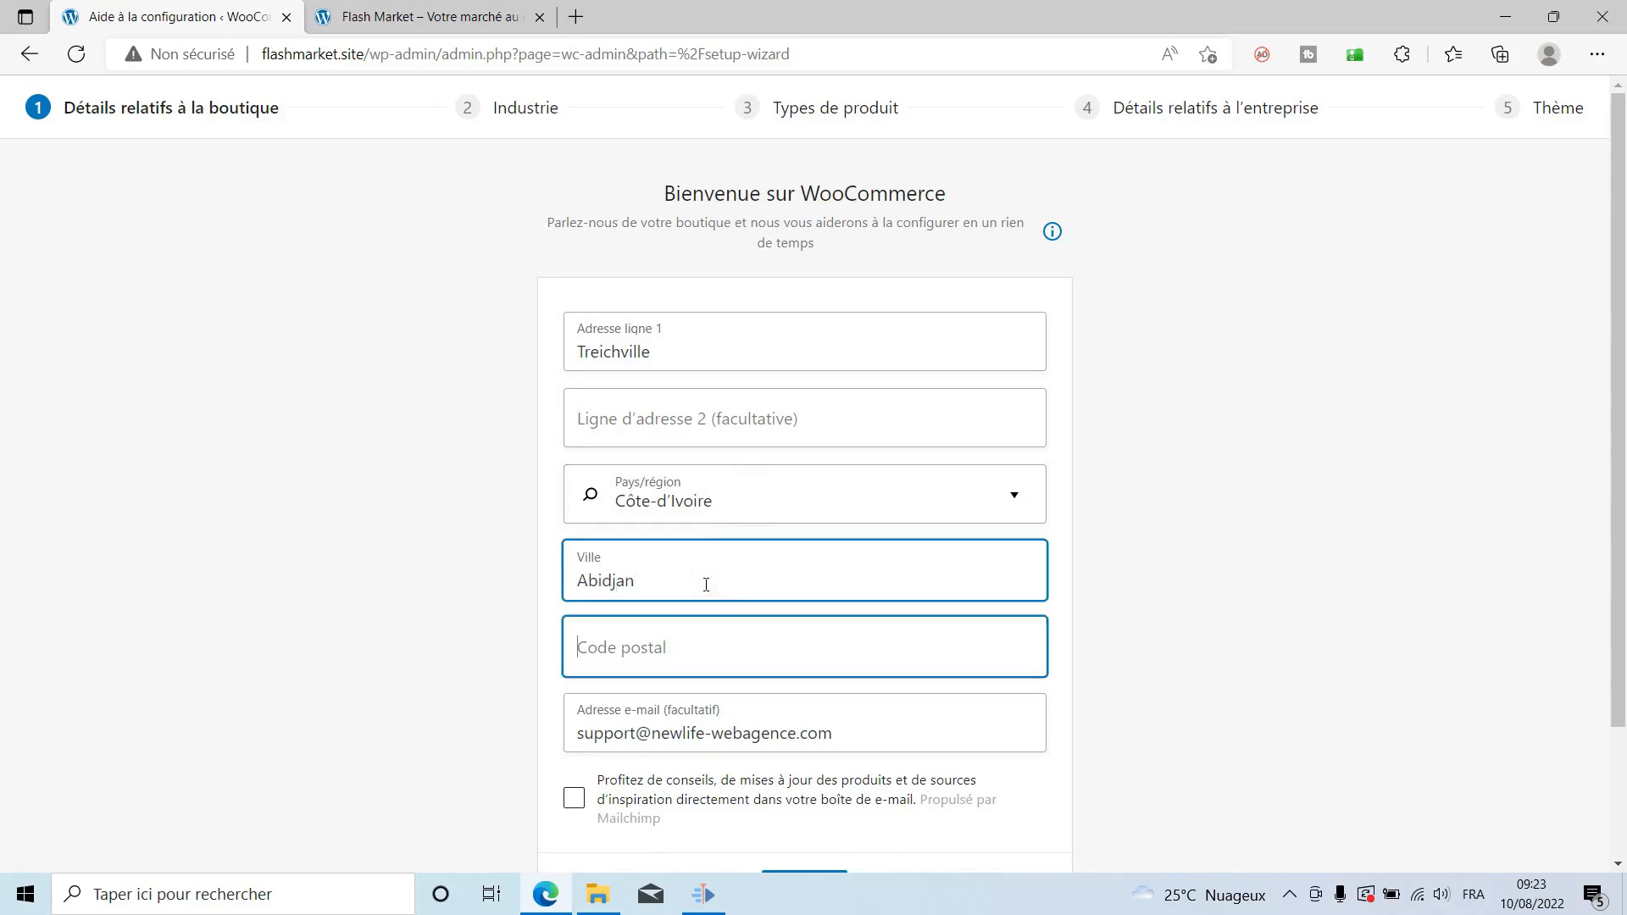
text(00225)
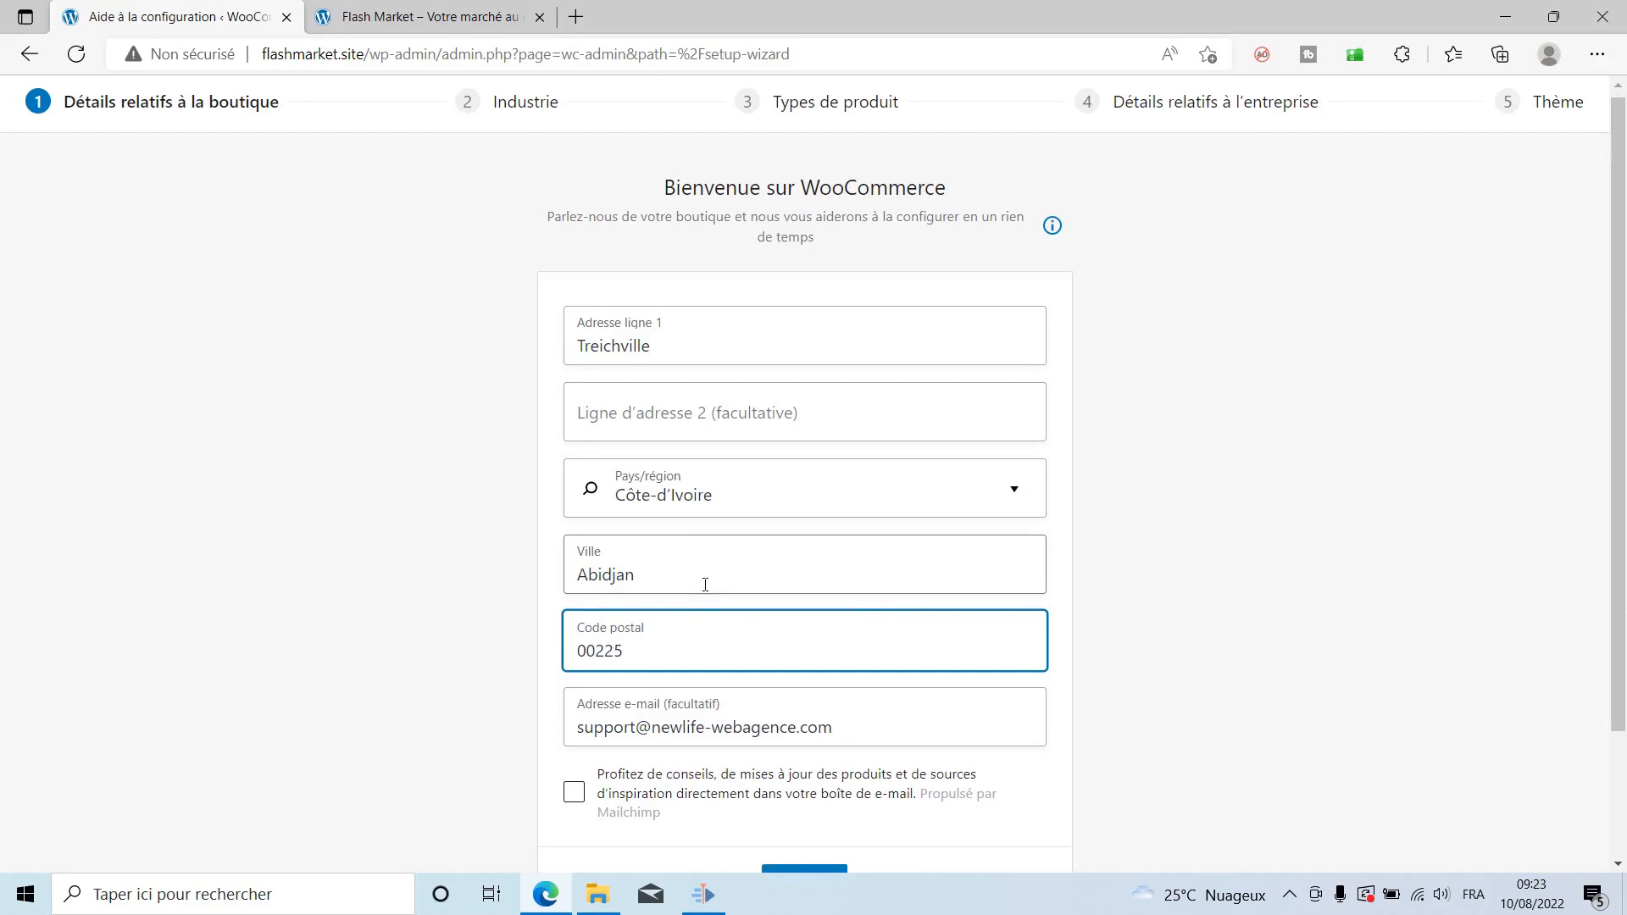
Submit the store details and decline sharing usage data with WooCommerce.
scroll(706, 585, down, 2)
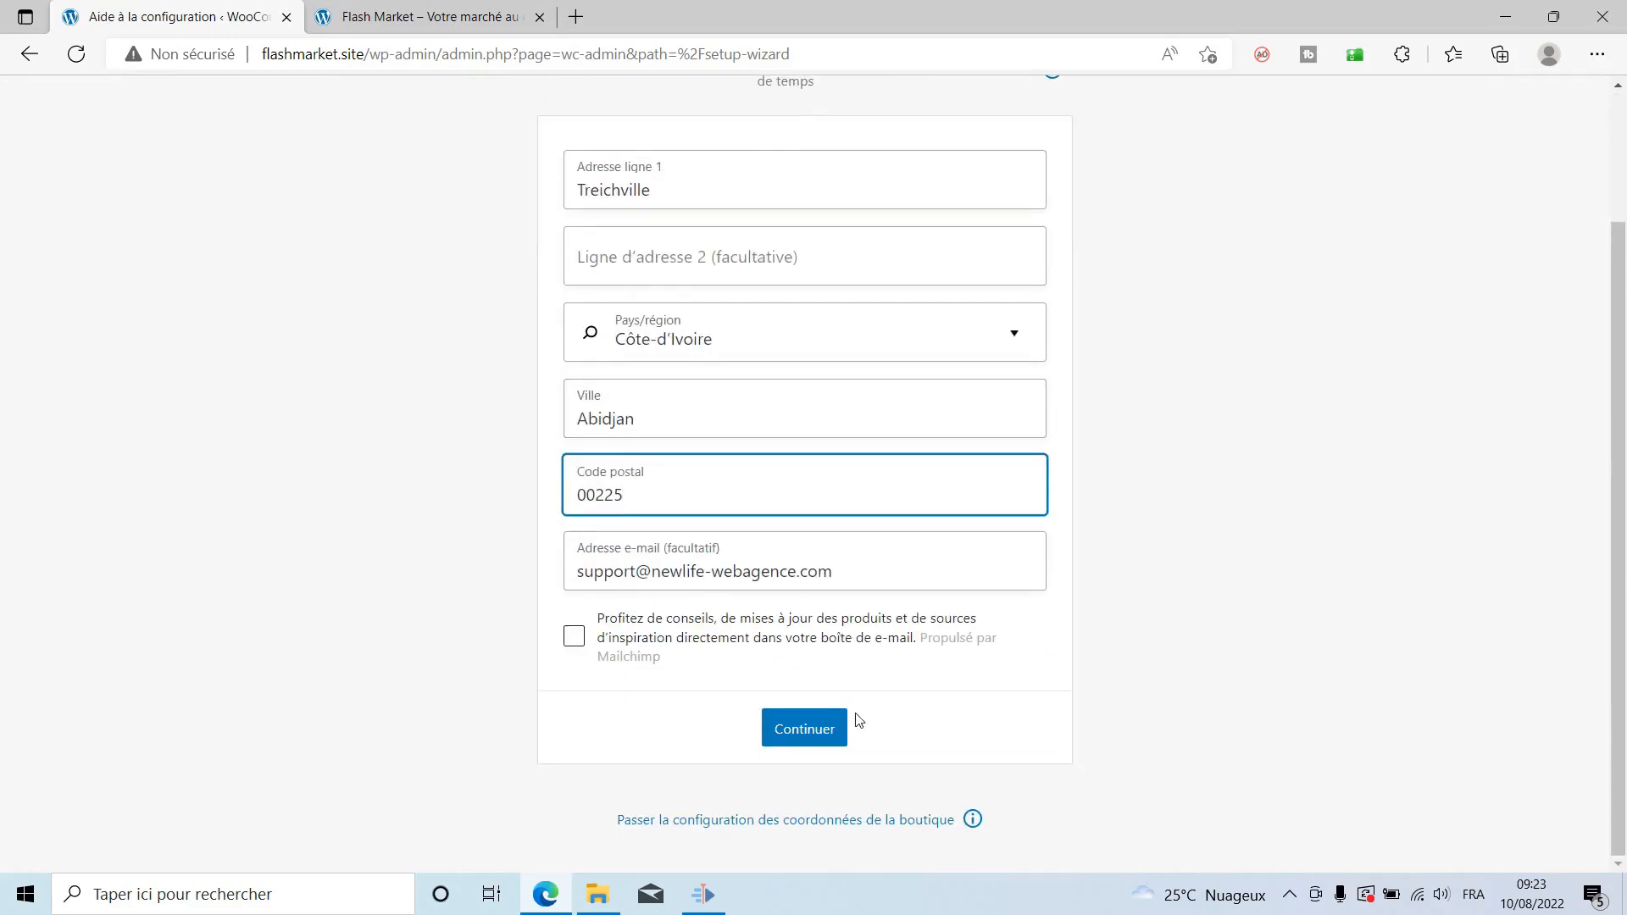
click(819, 728)
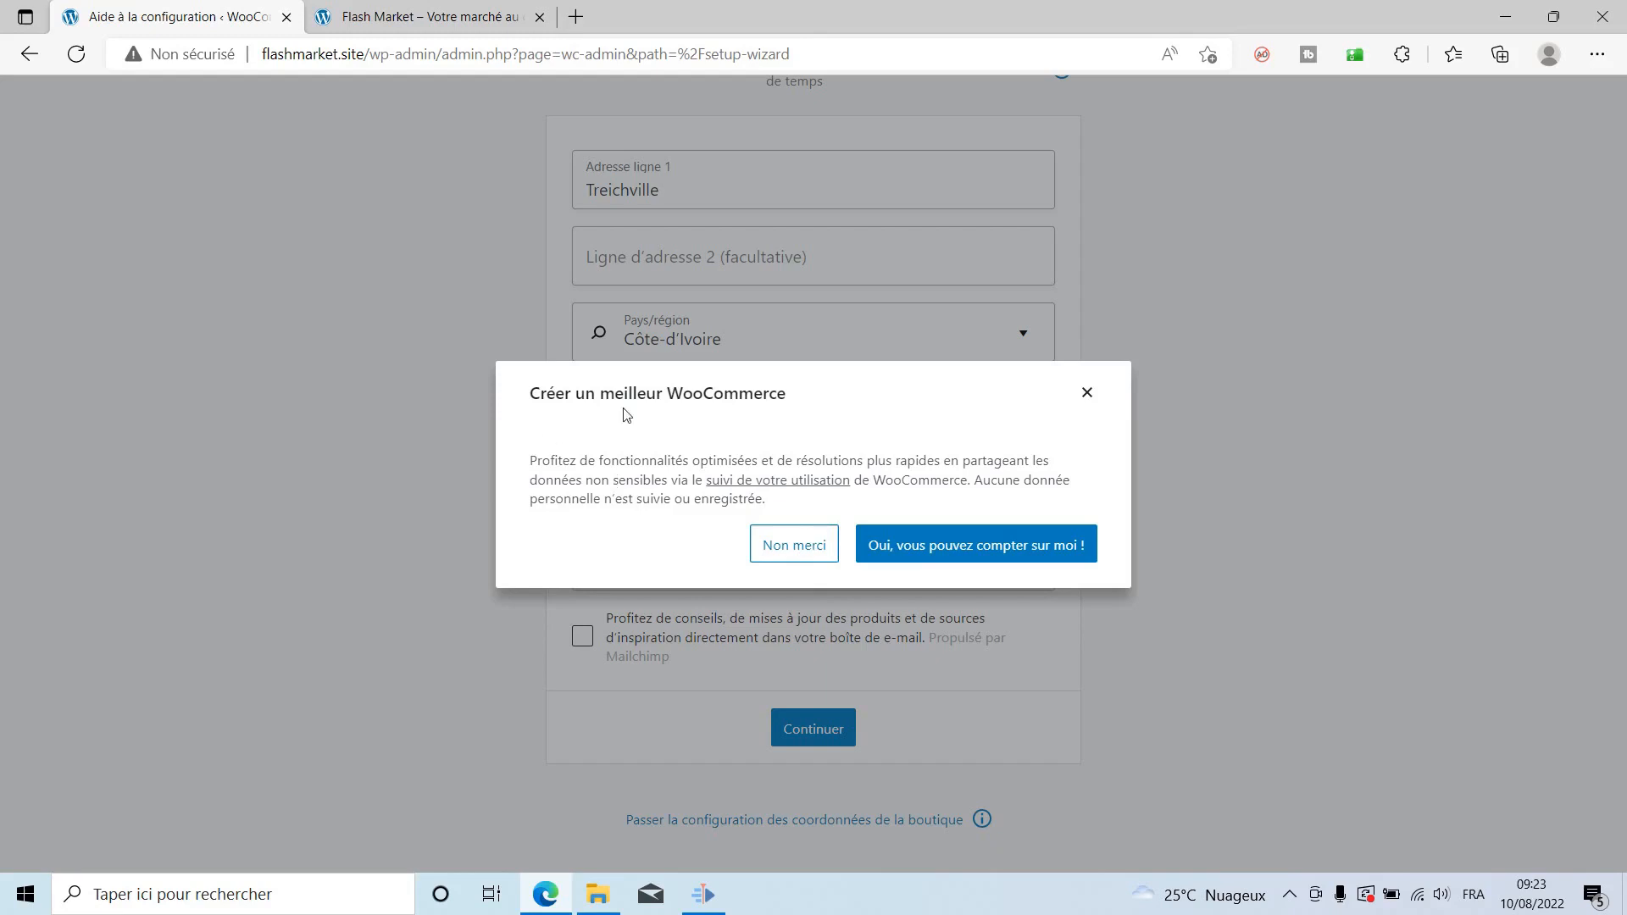
click(797, 543)
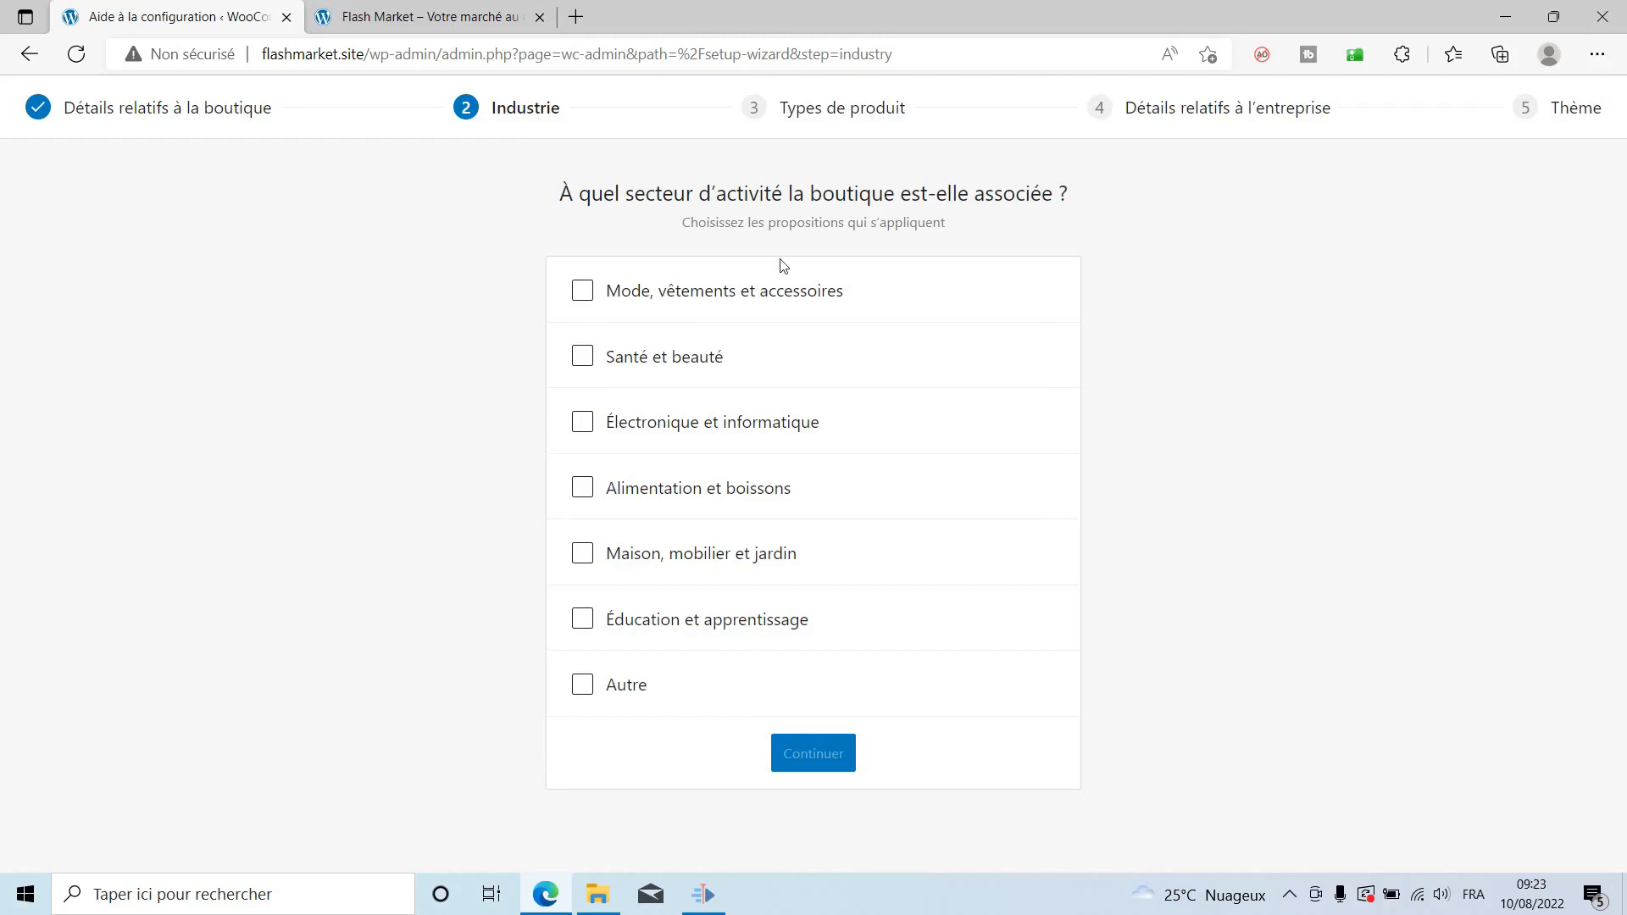
Tick the six industries from Mode to Éducation et apprentissage, leaving Autre, and continue.
click(582, 291)
click(580, 357)
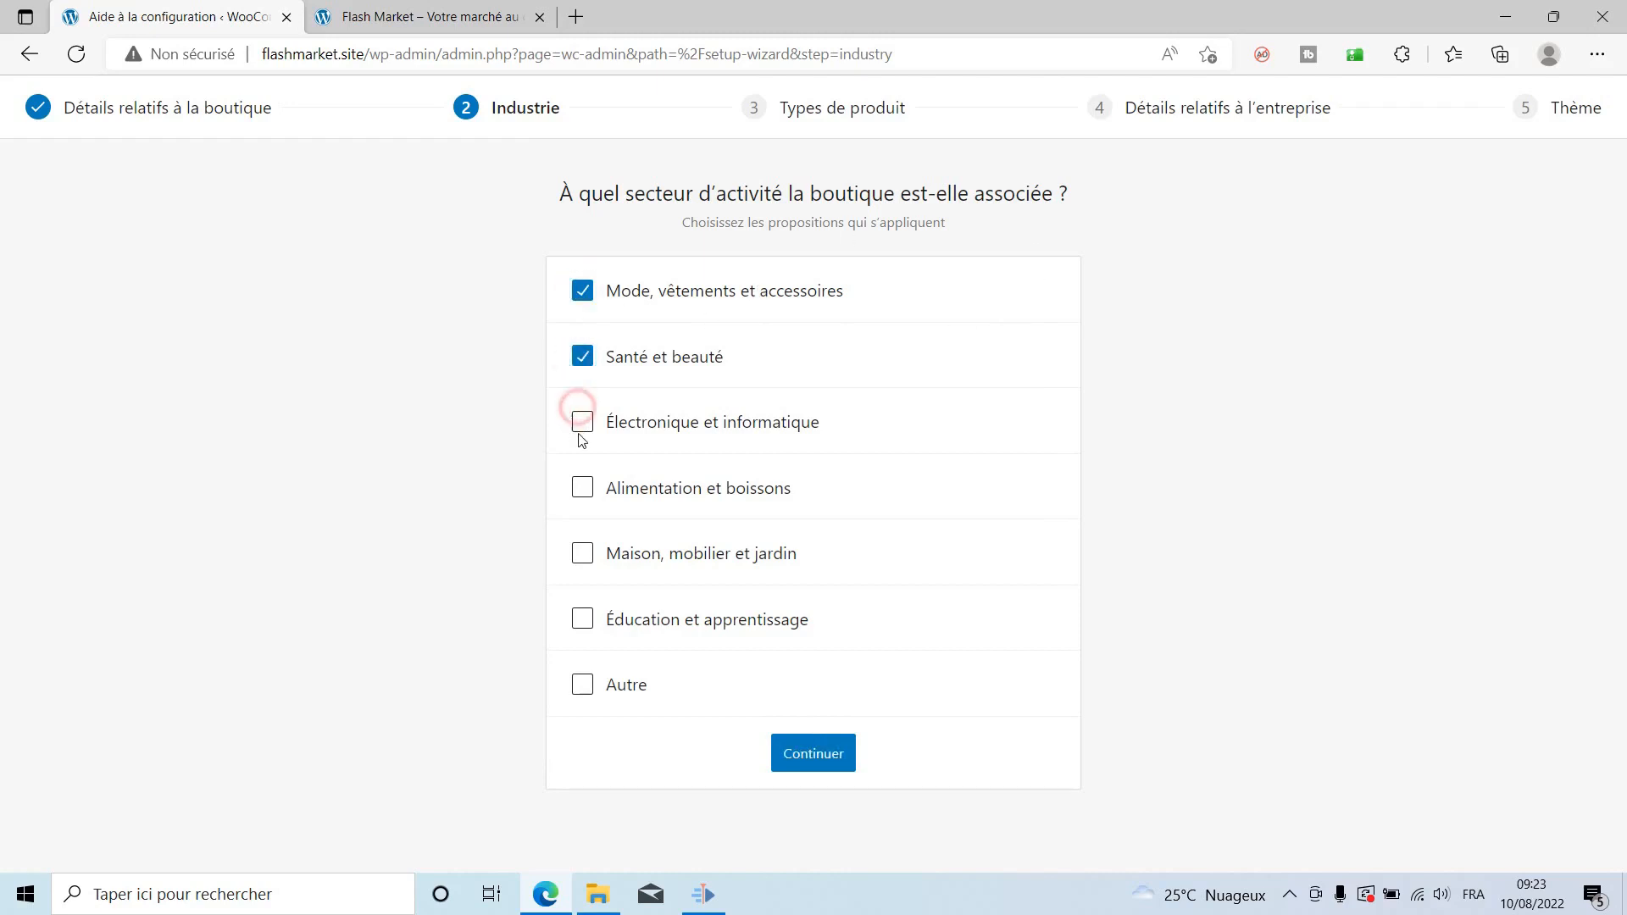
click(577, 423)
click(582, 488)
click(583, 554)
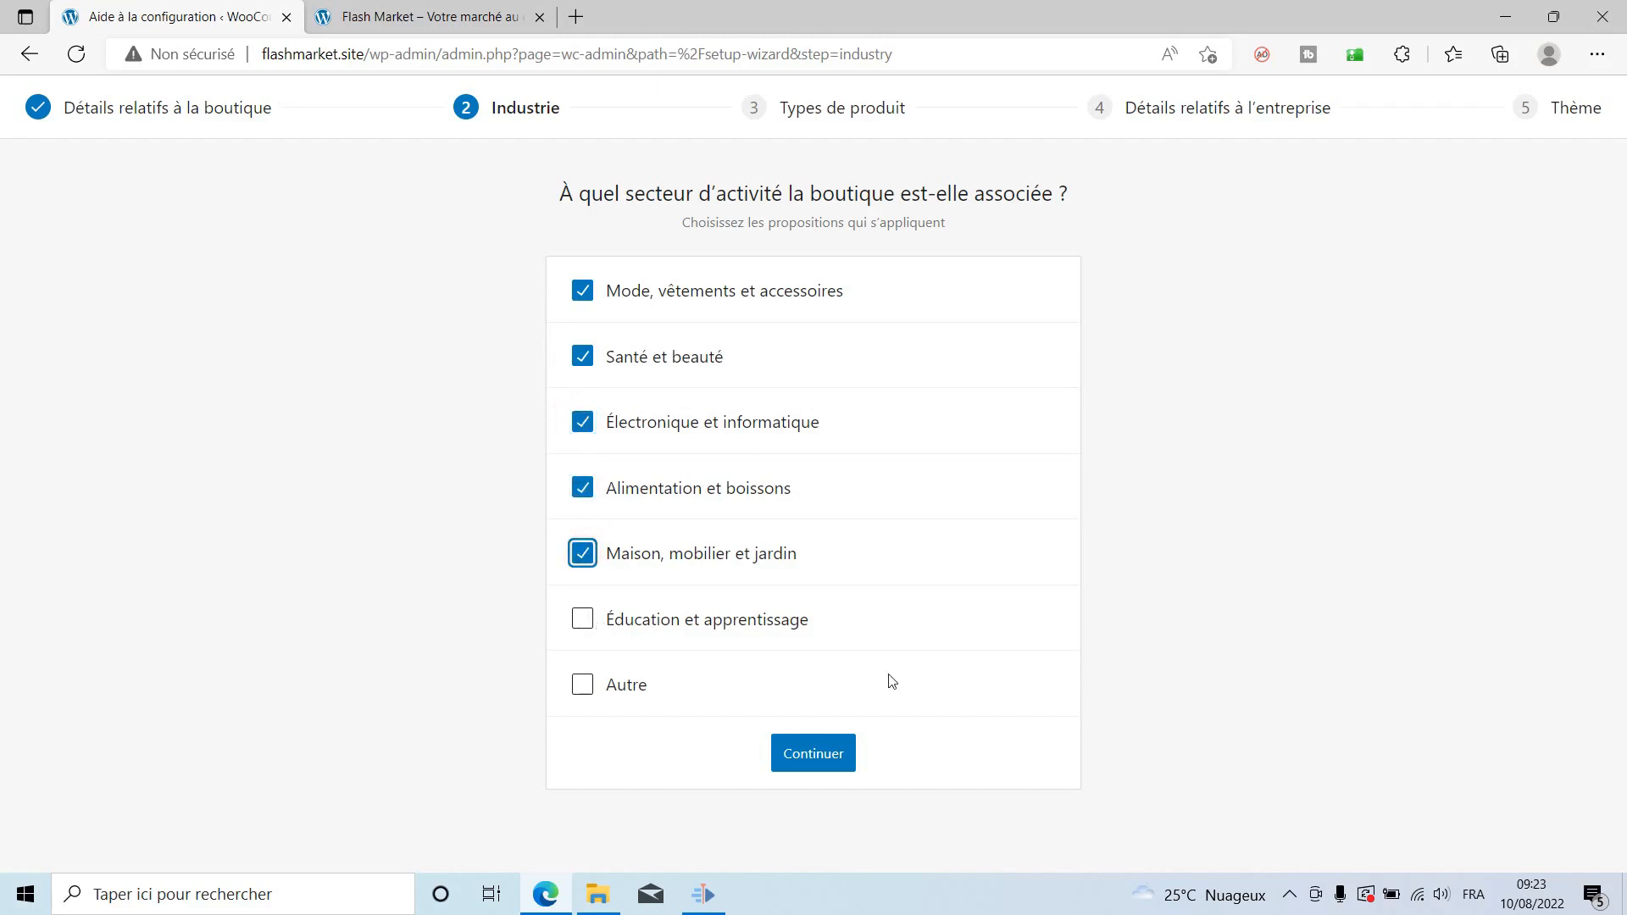
click(628, 617)
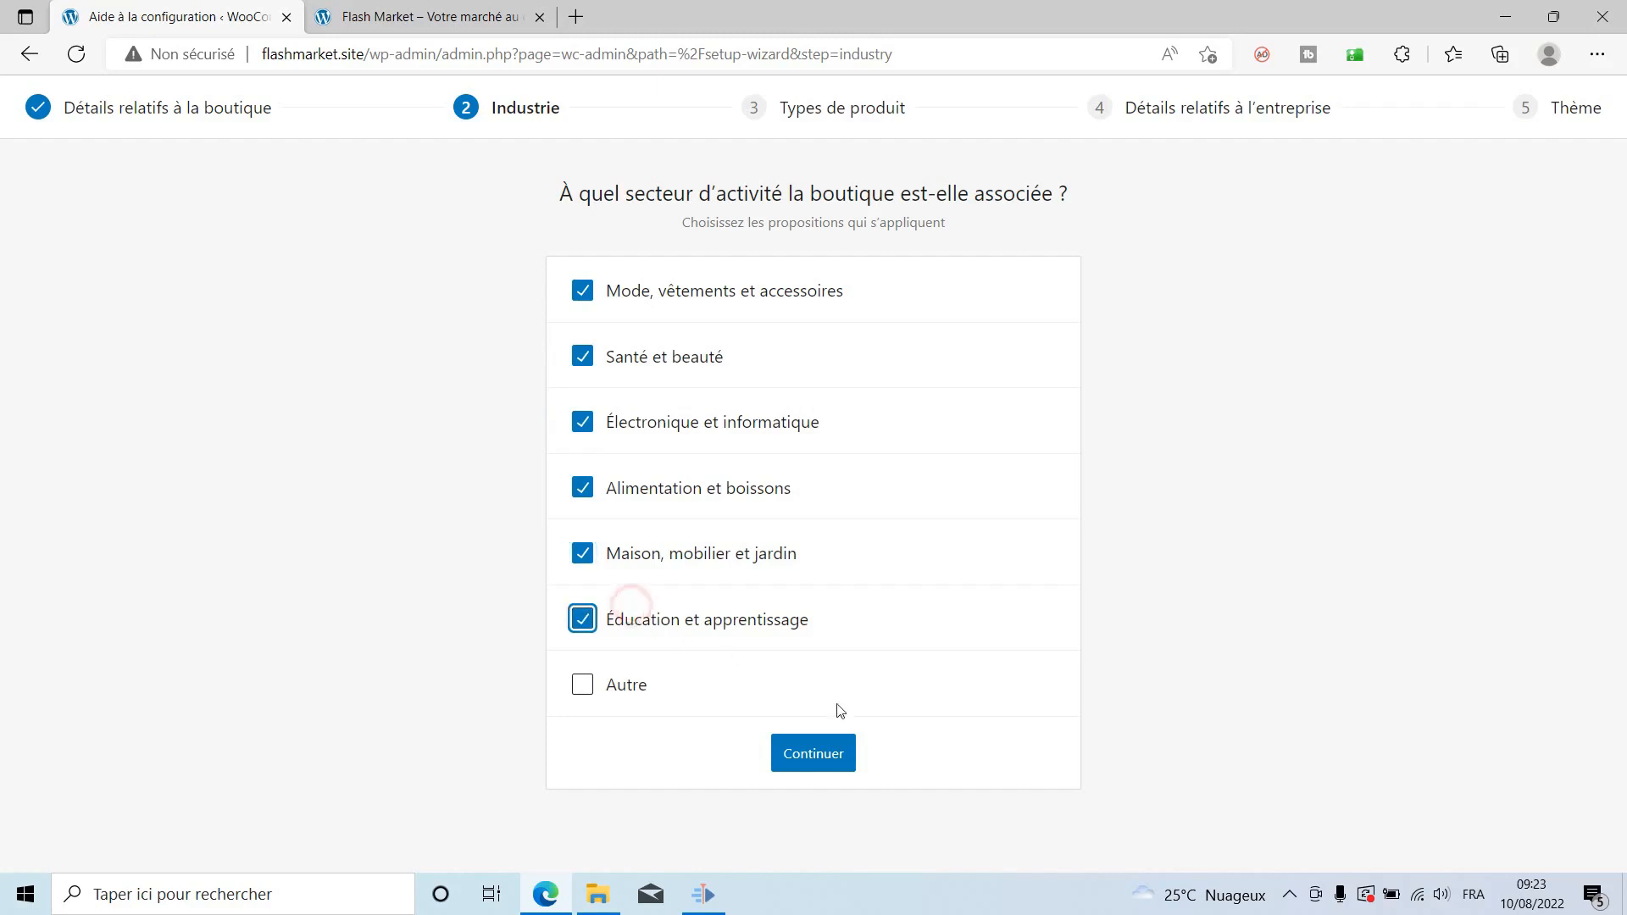
click(809, 752)
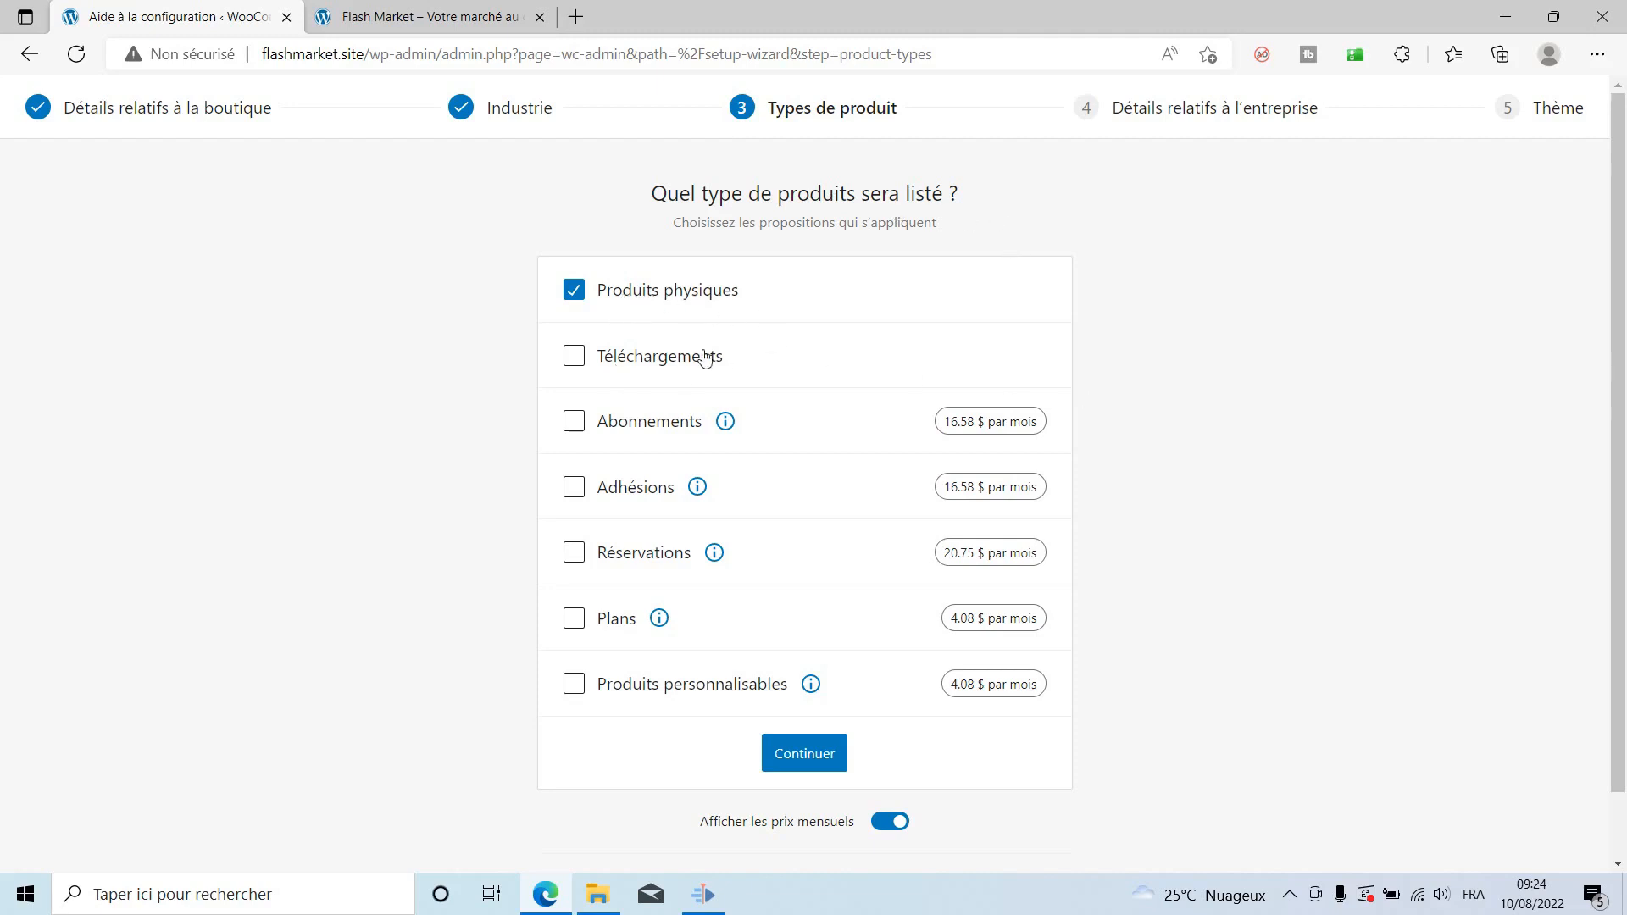
Add Téléchargements as a product type and continue to the business details.
click(574, 356)
click(773, 758)
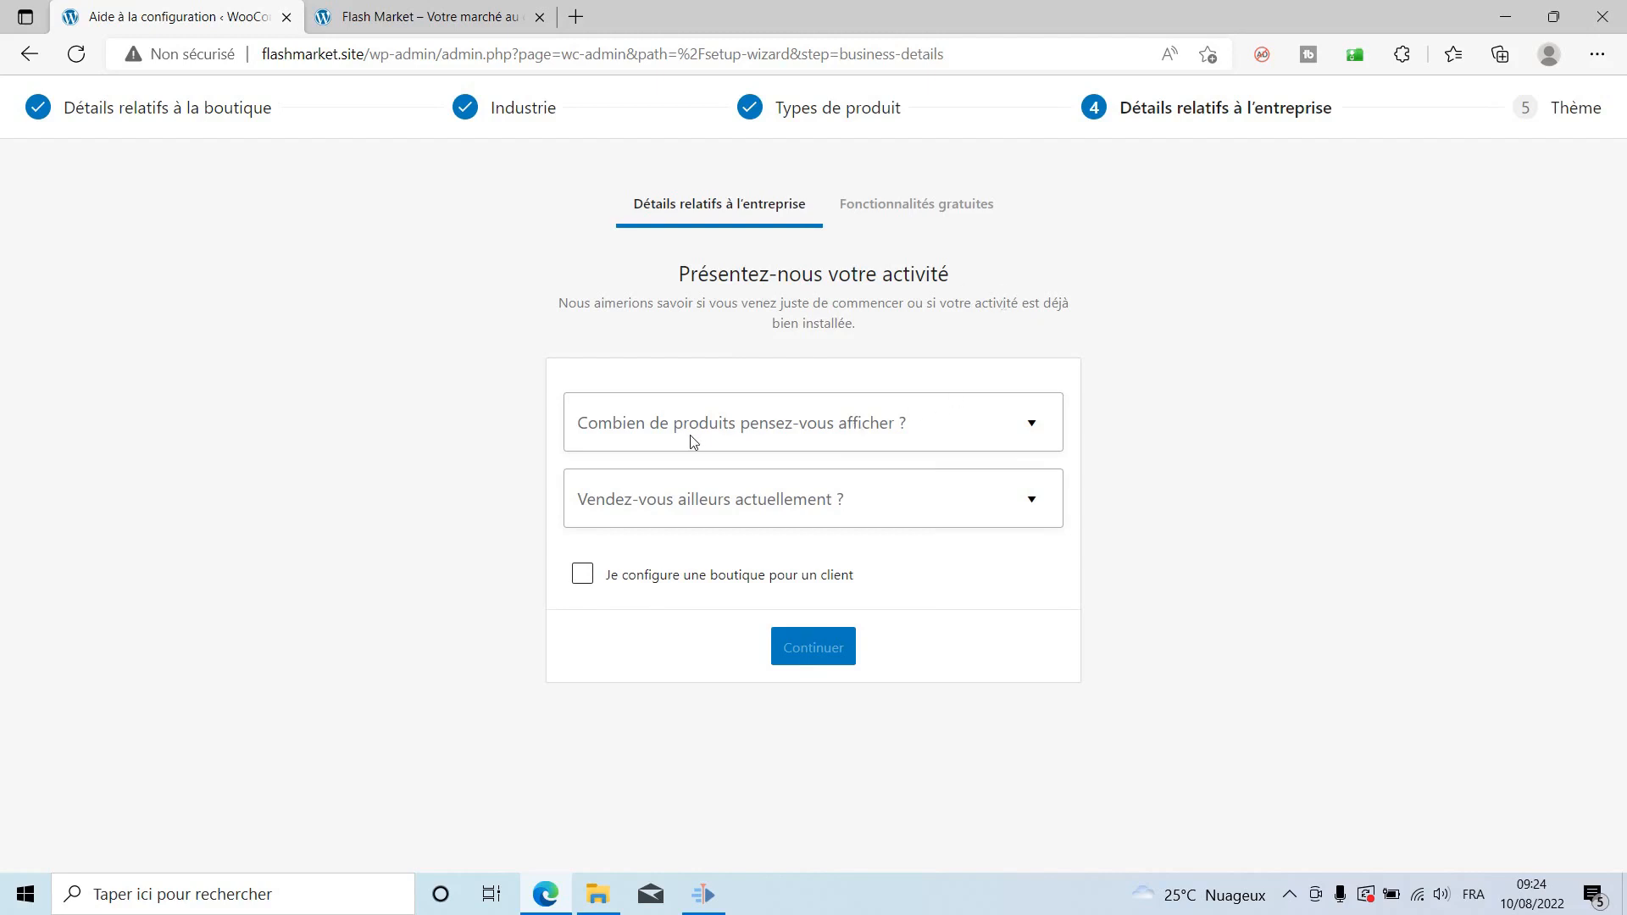
Answer 1 – 10 products and Non for selling elsewhere, then decline the Business features.
click(904, 437)
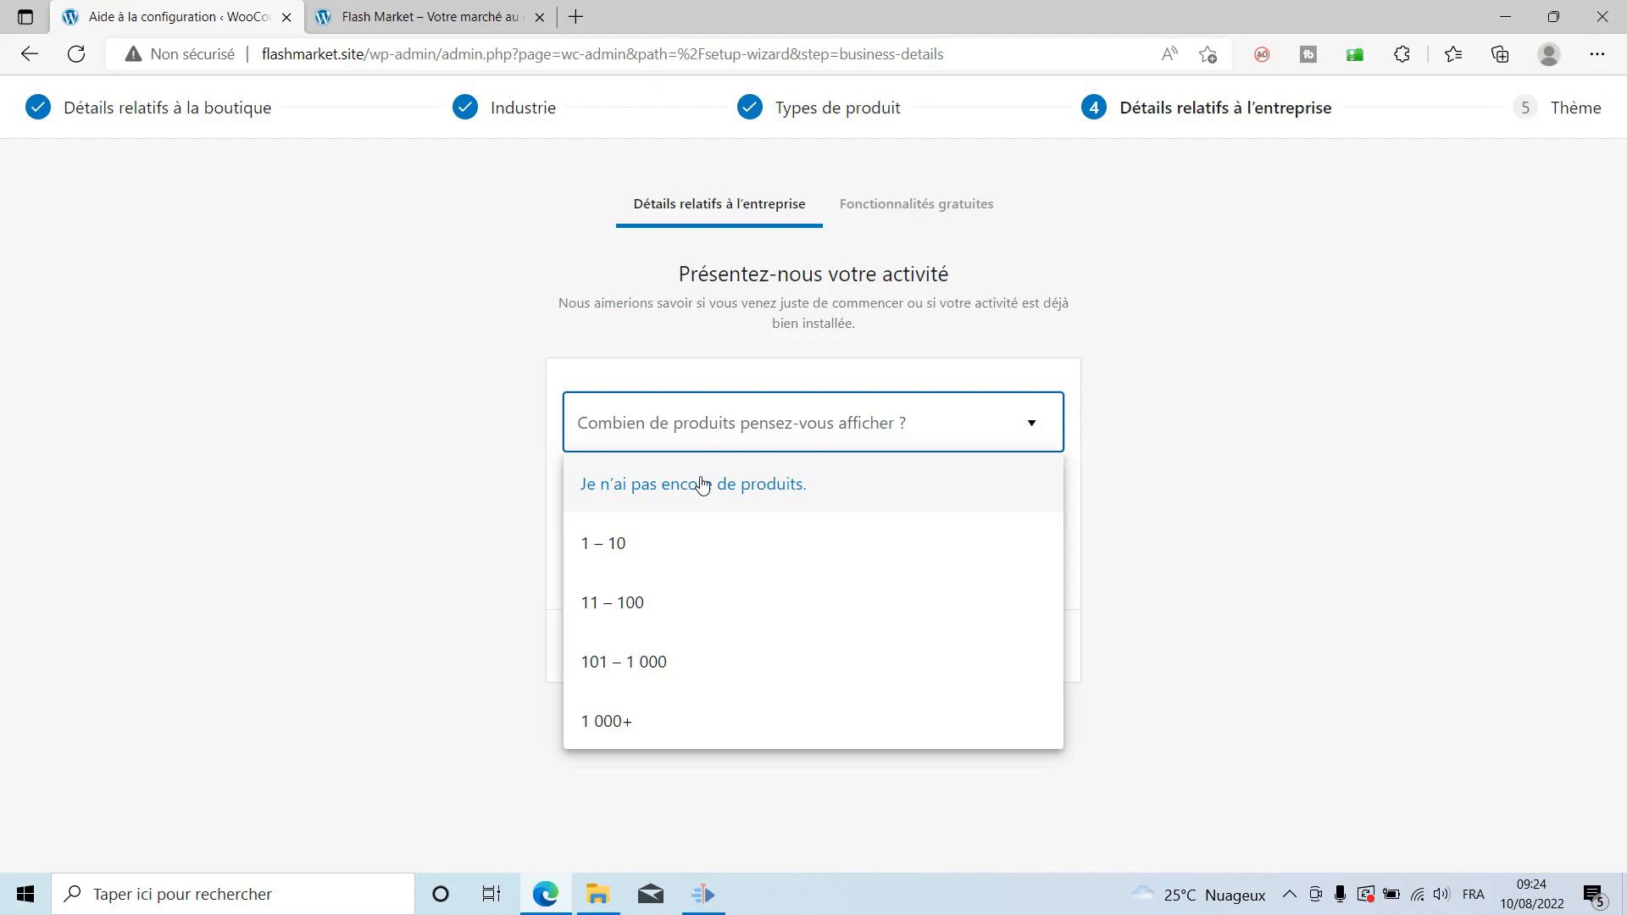
click(702, 539)
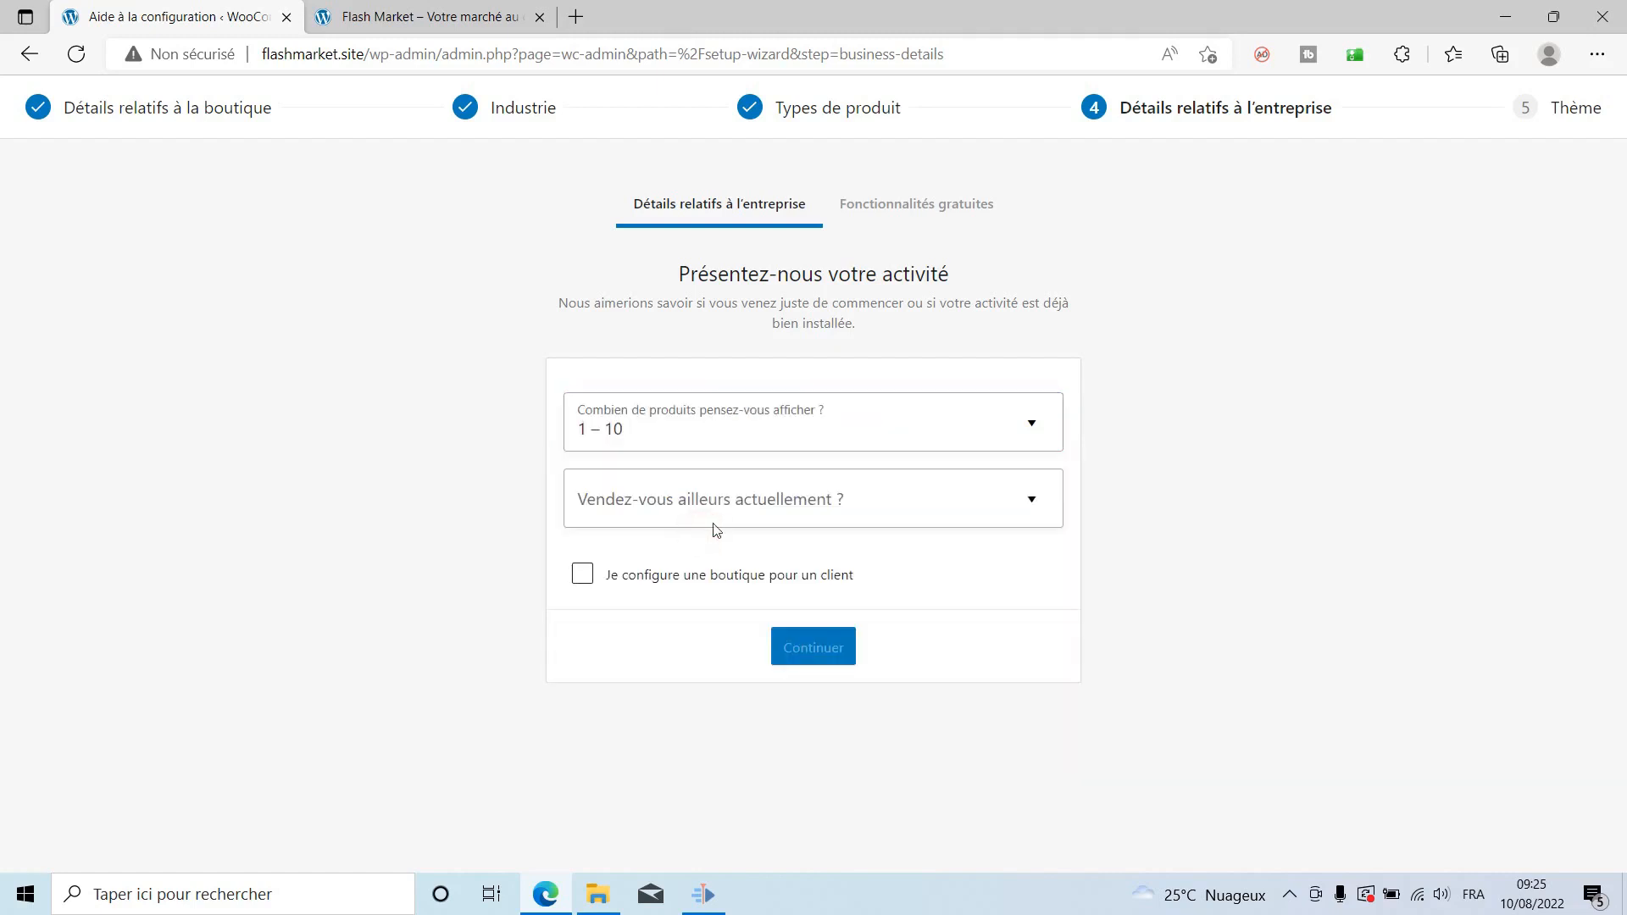
click(752, 502)
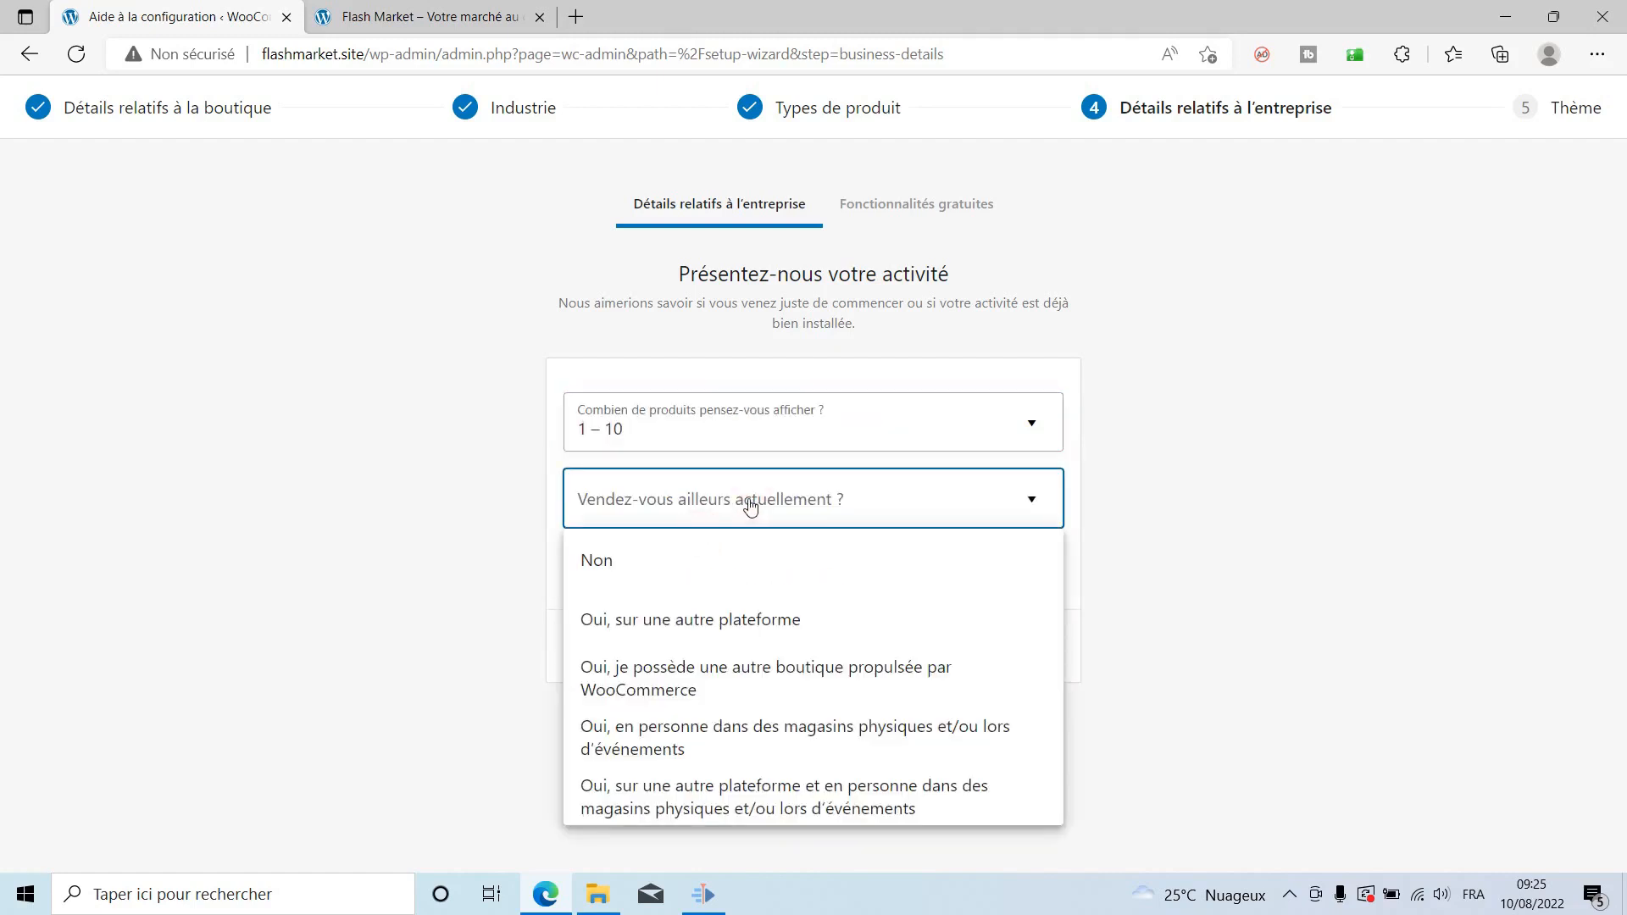
click(612, 559)
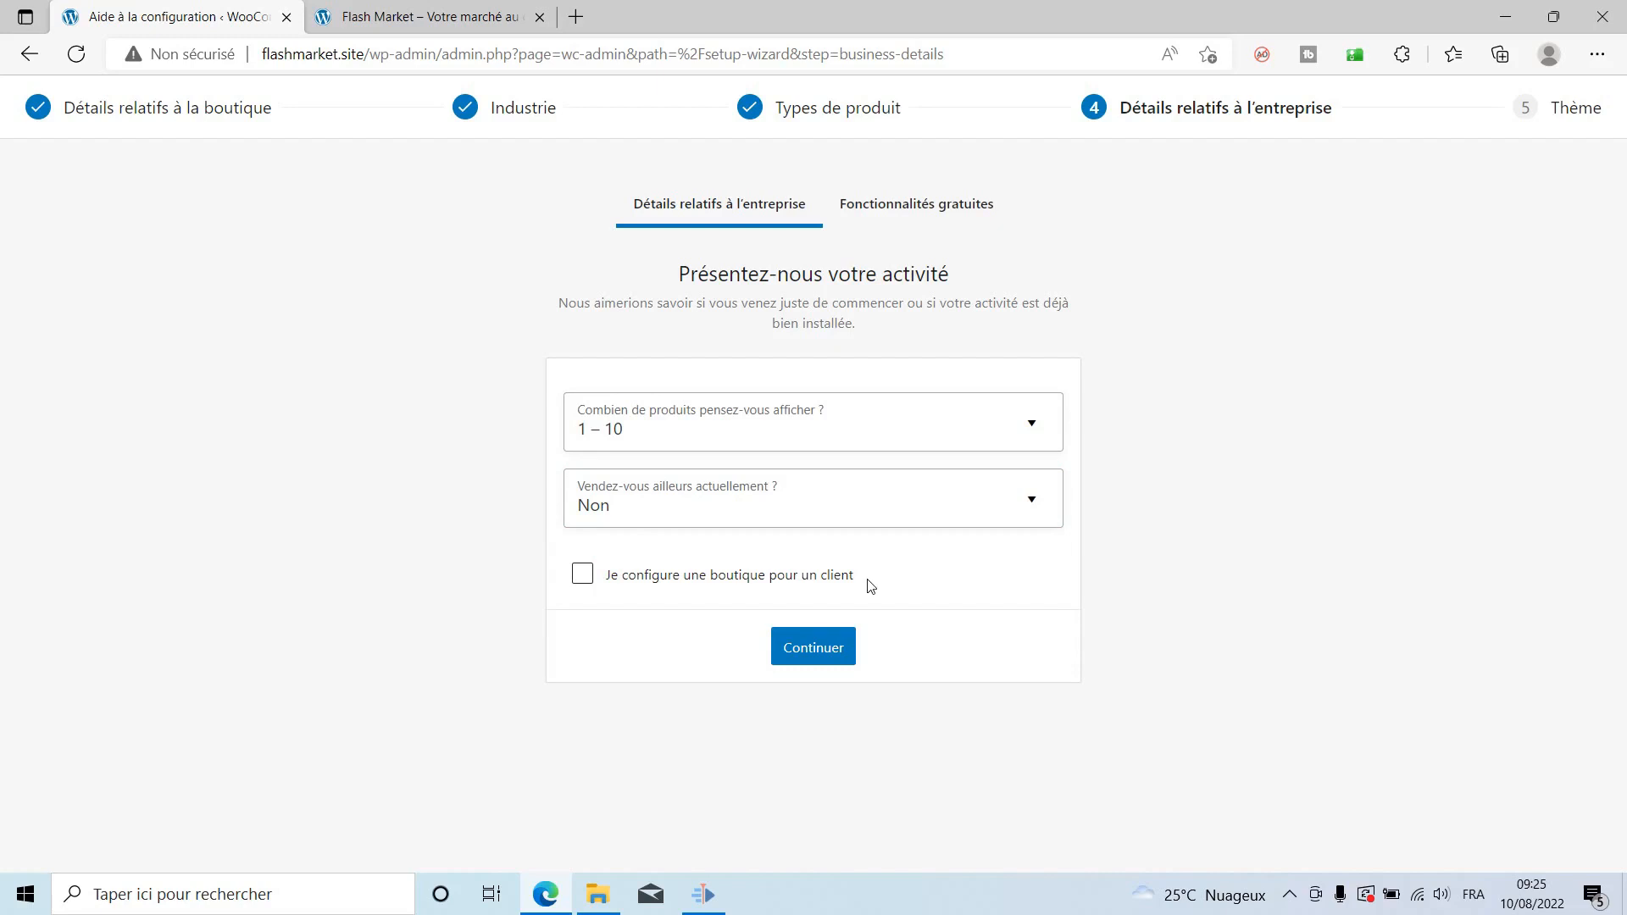
click(813, 649)
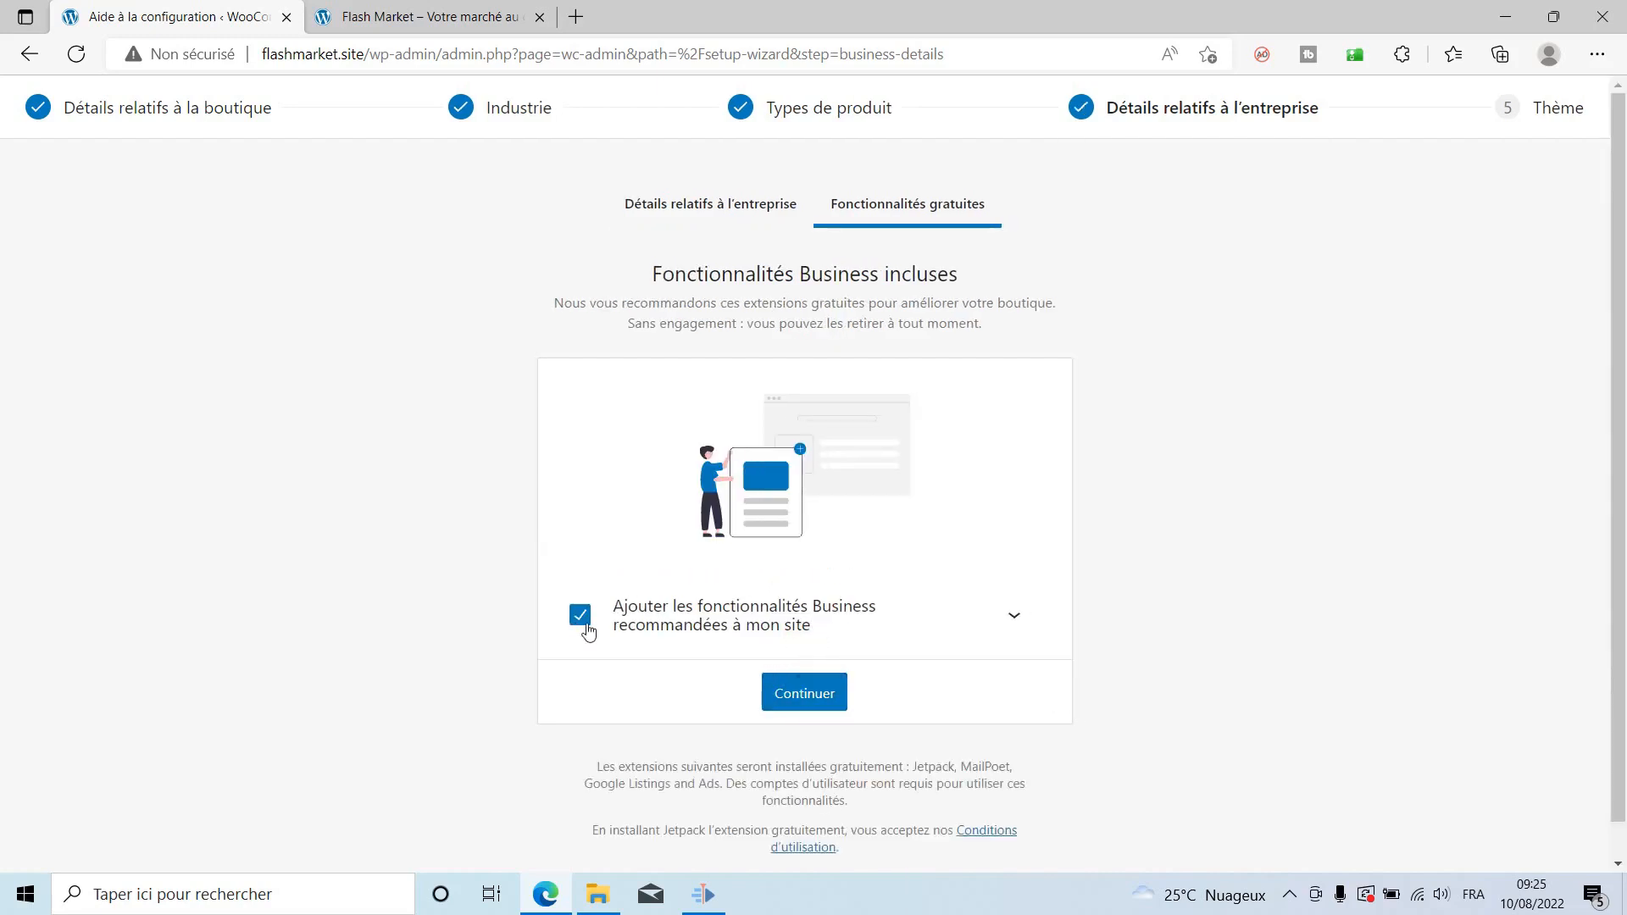
click(588, 630)
click(822, 696)
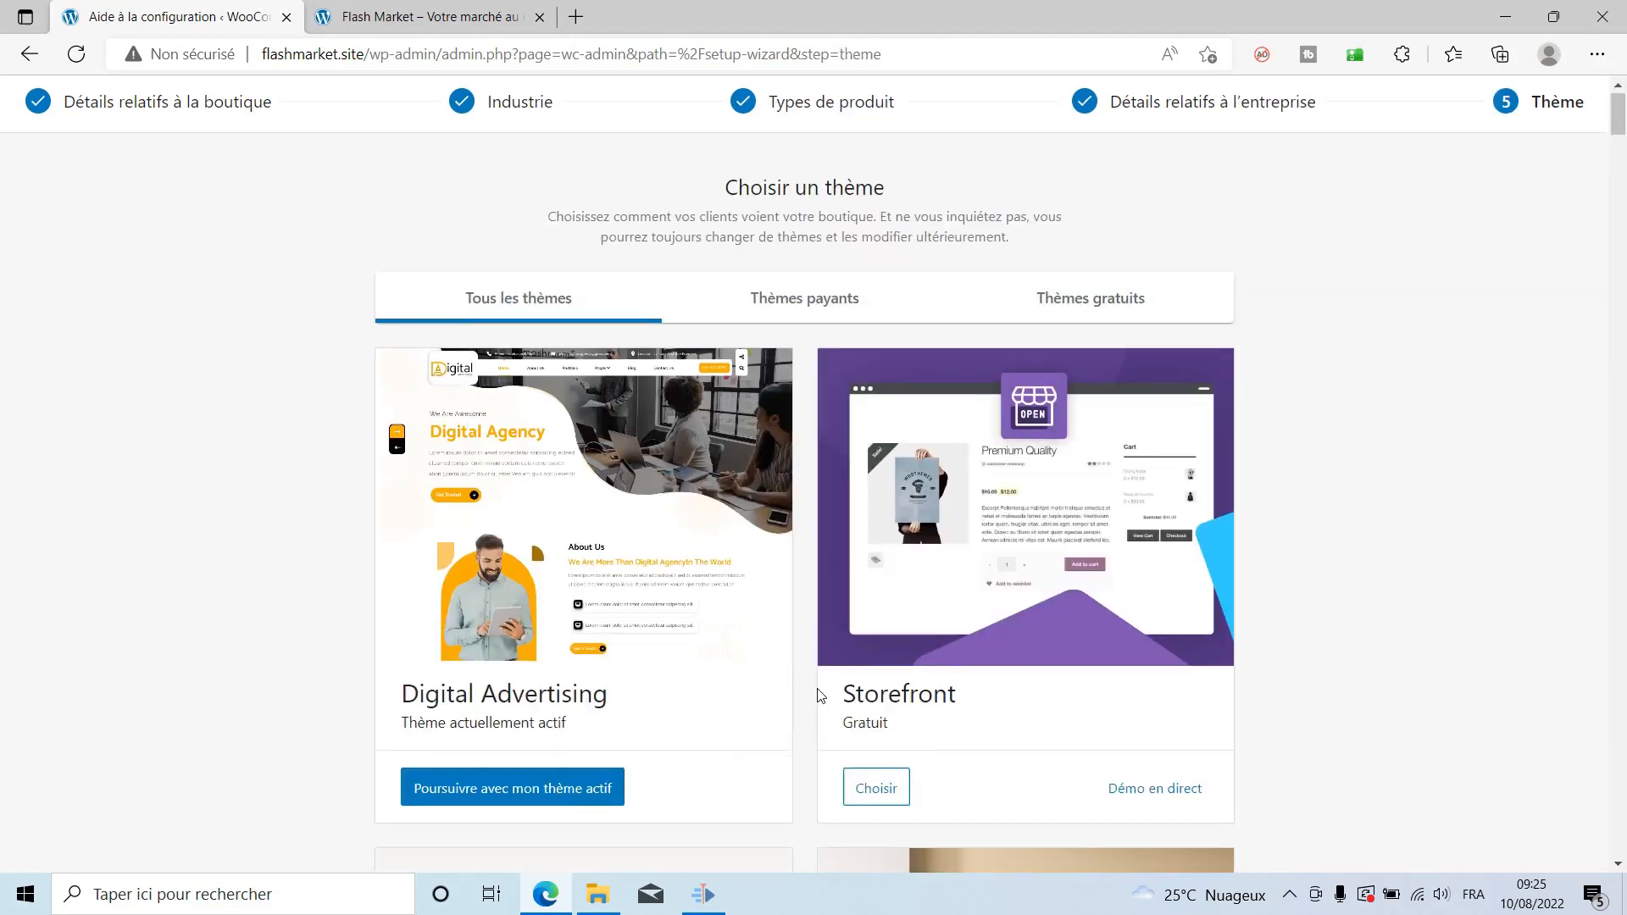
scroll(822, 695, down, 3)
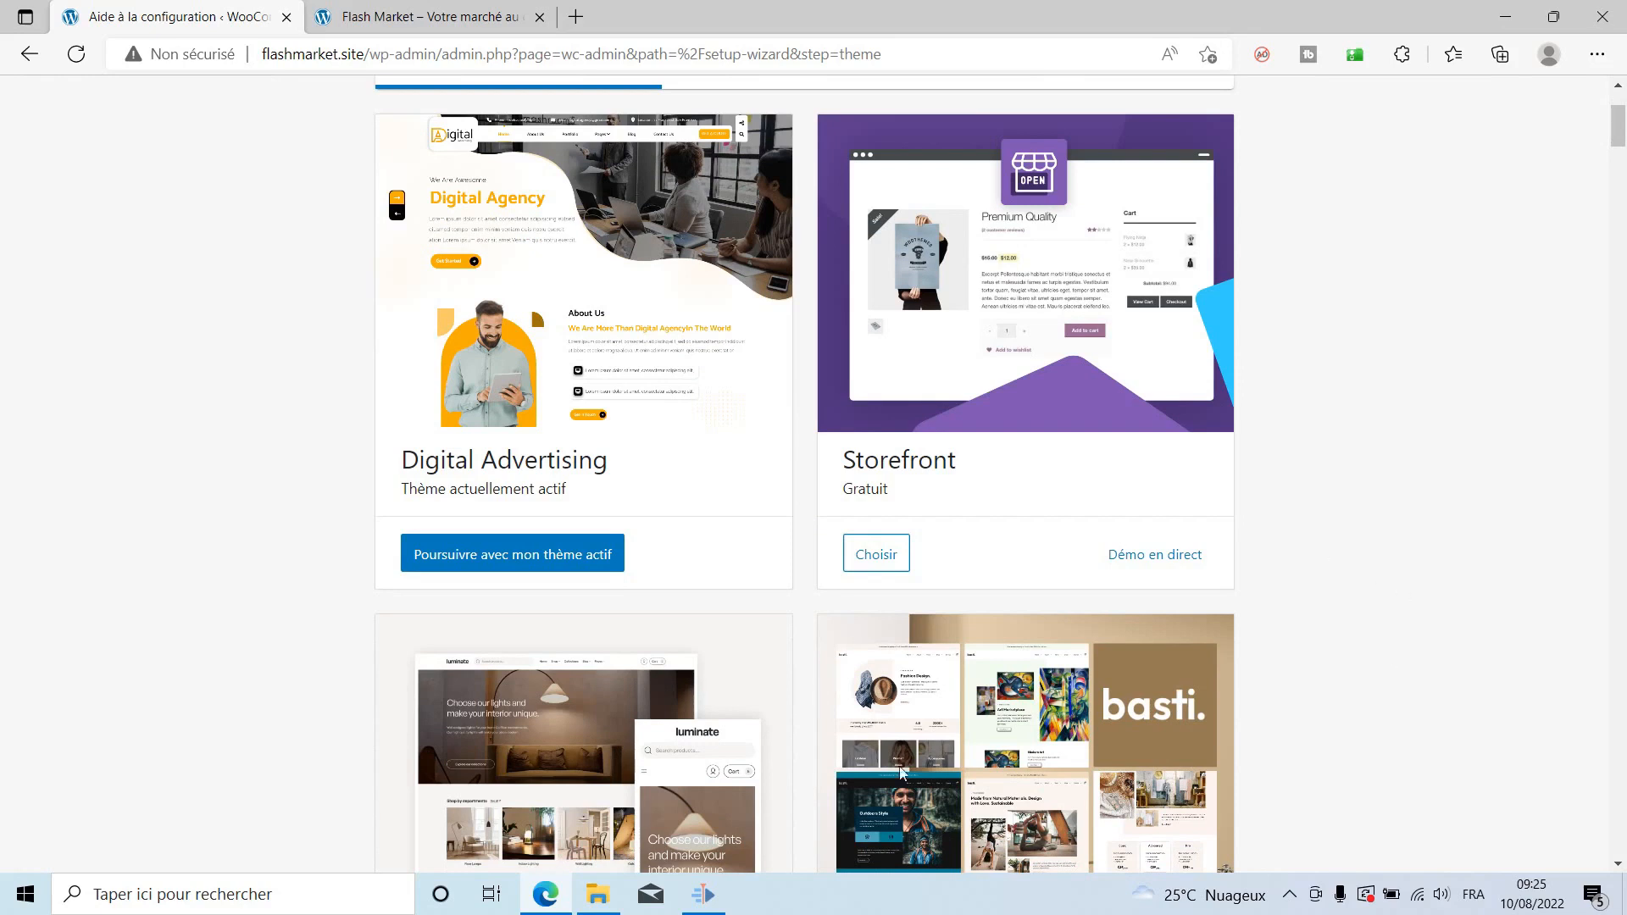
scroll(1275, 576, down, 4)
scroll(1274, 601, down, 1)
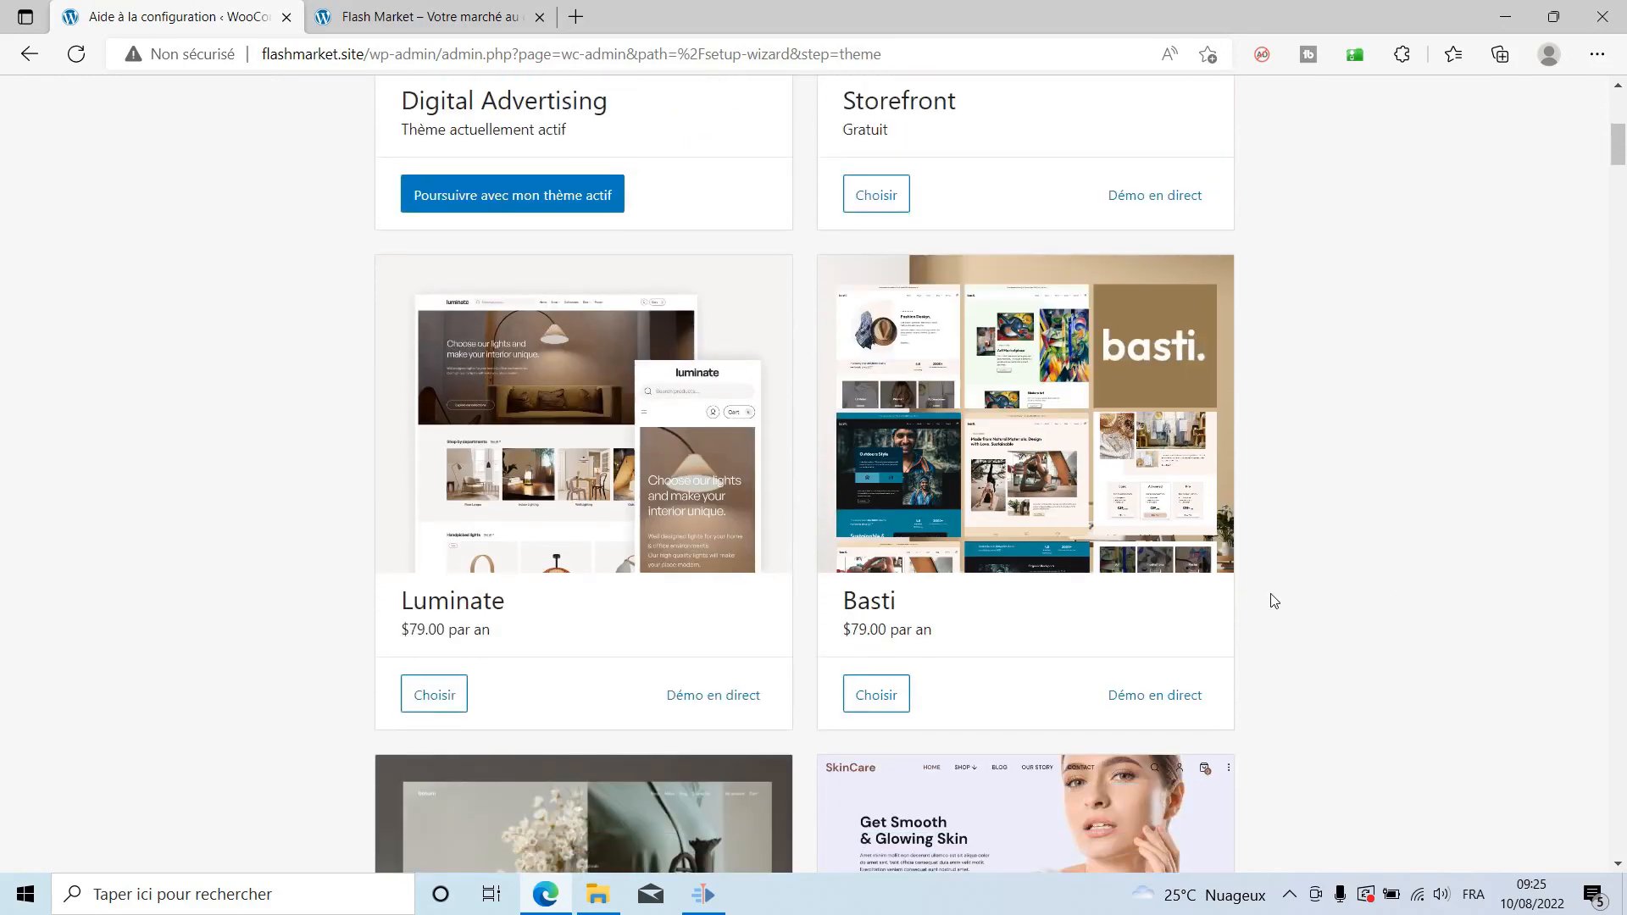
scroll(1274, 601, up, 4)
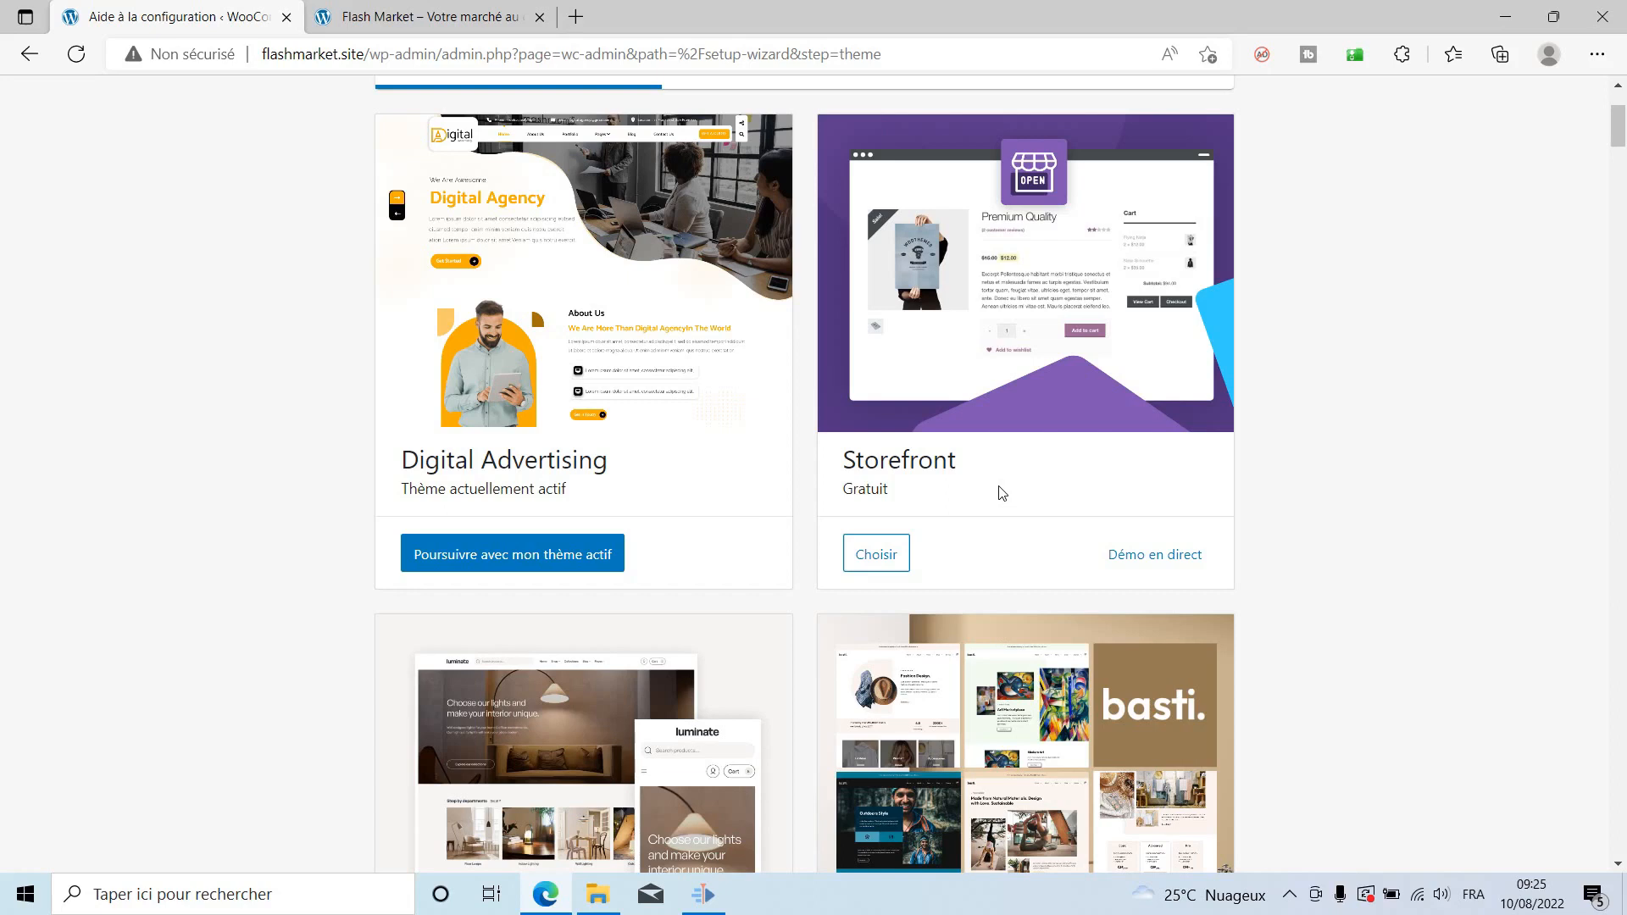
scroll(1333, 582, down, 1)
scroll(1333, 582, down, 3)
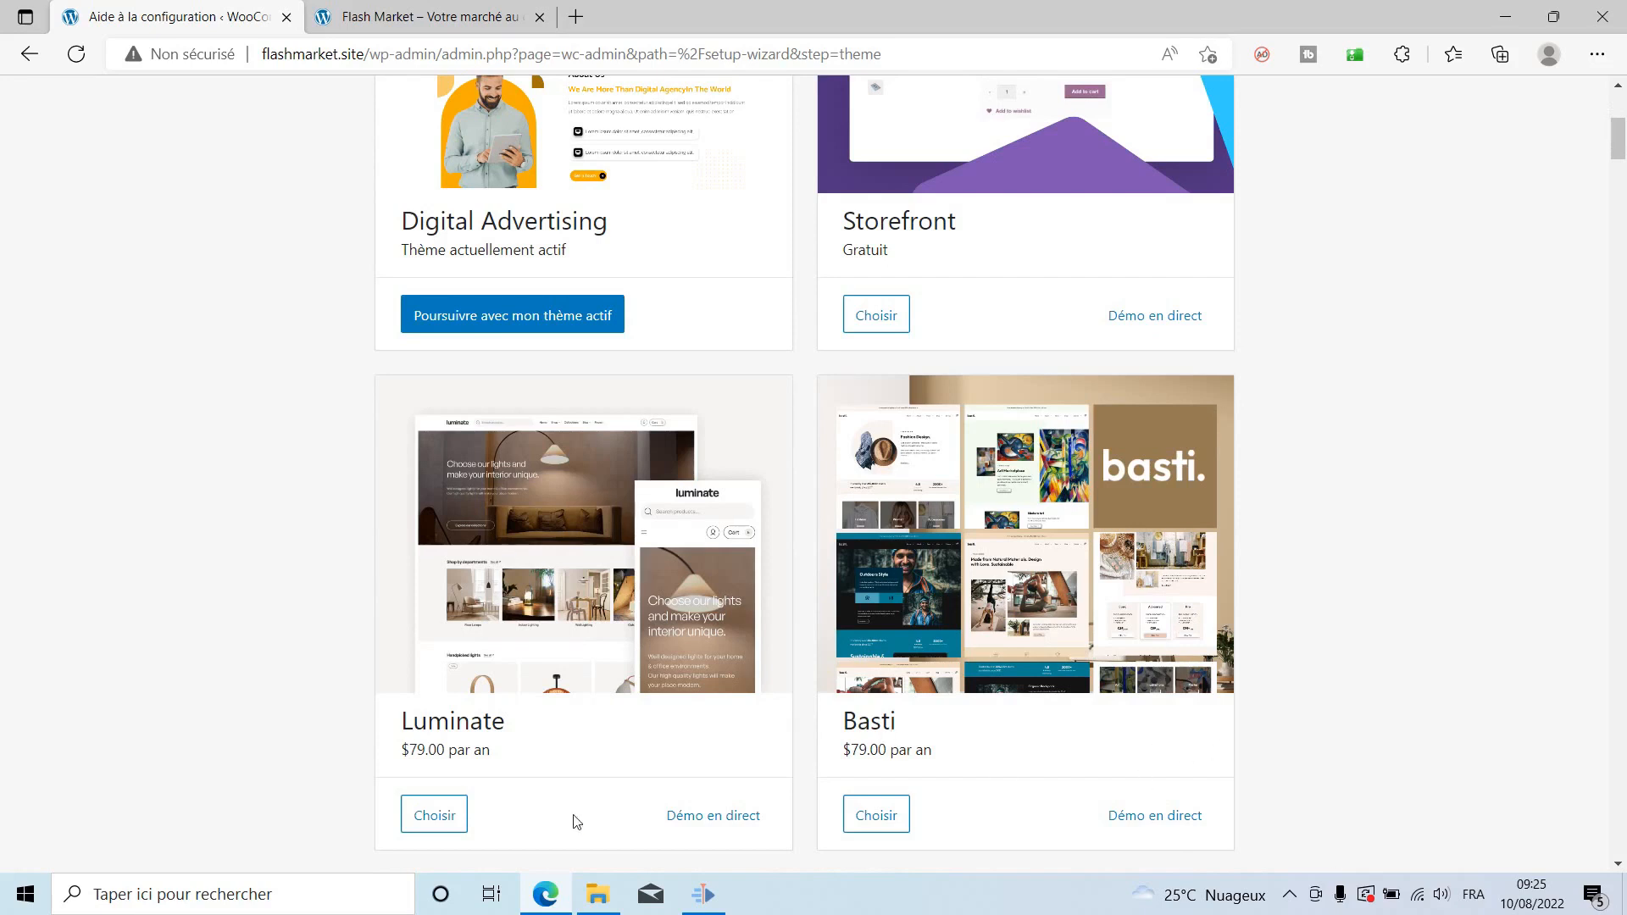
scroll(532, 801, down, 7)
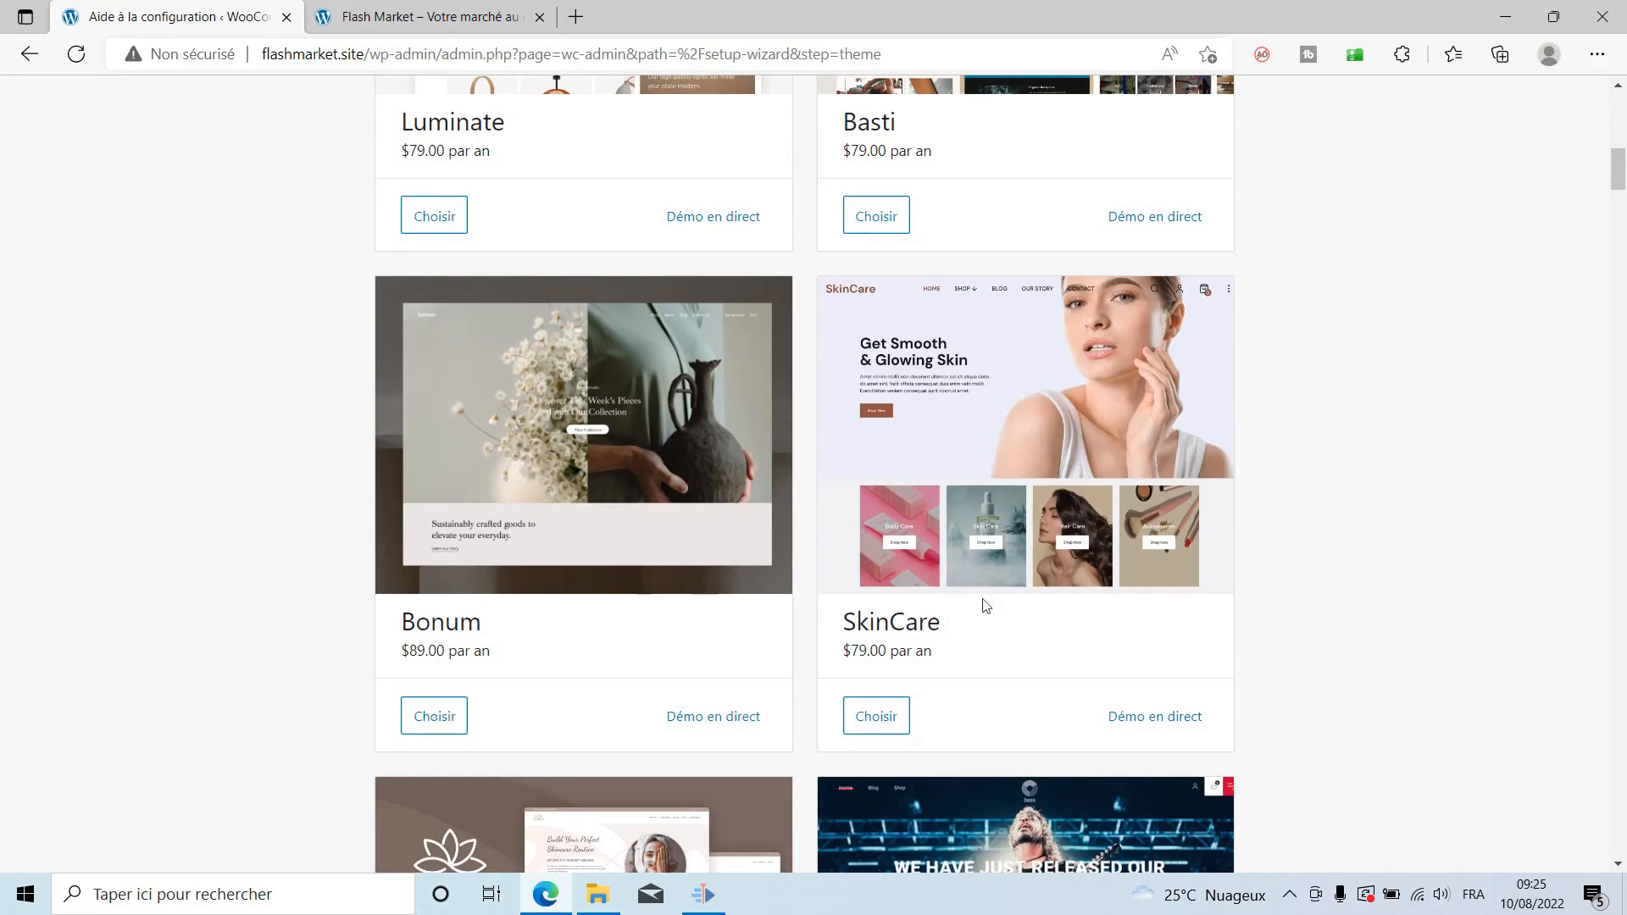
scroll(1103, 661, down, 3)
scroll(1103, 661, down, 14)
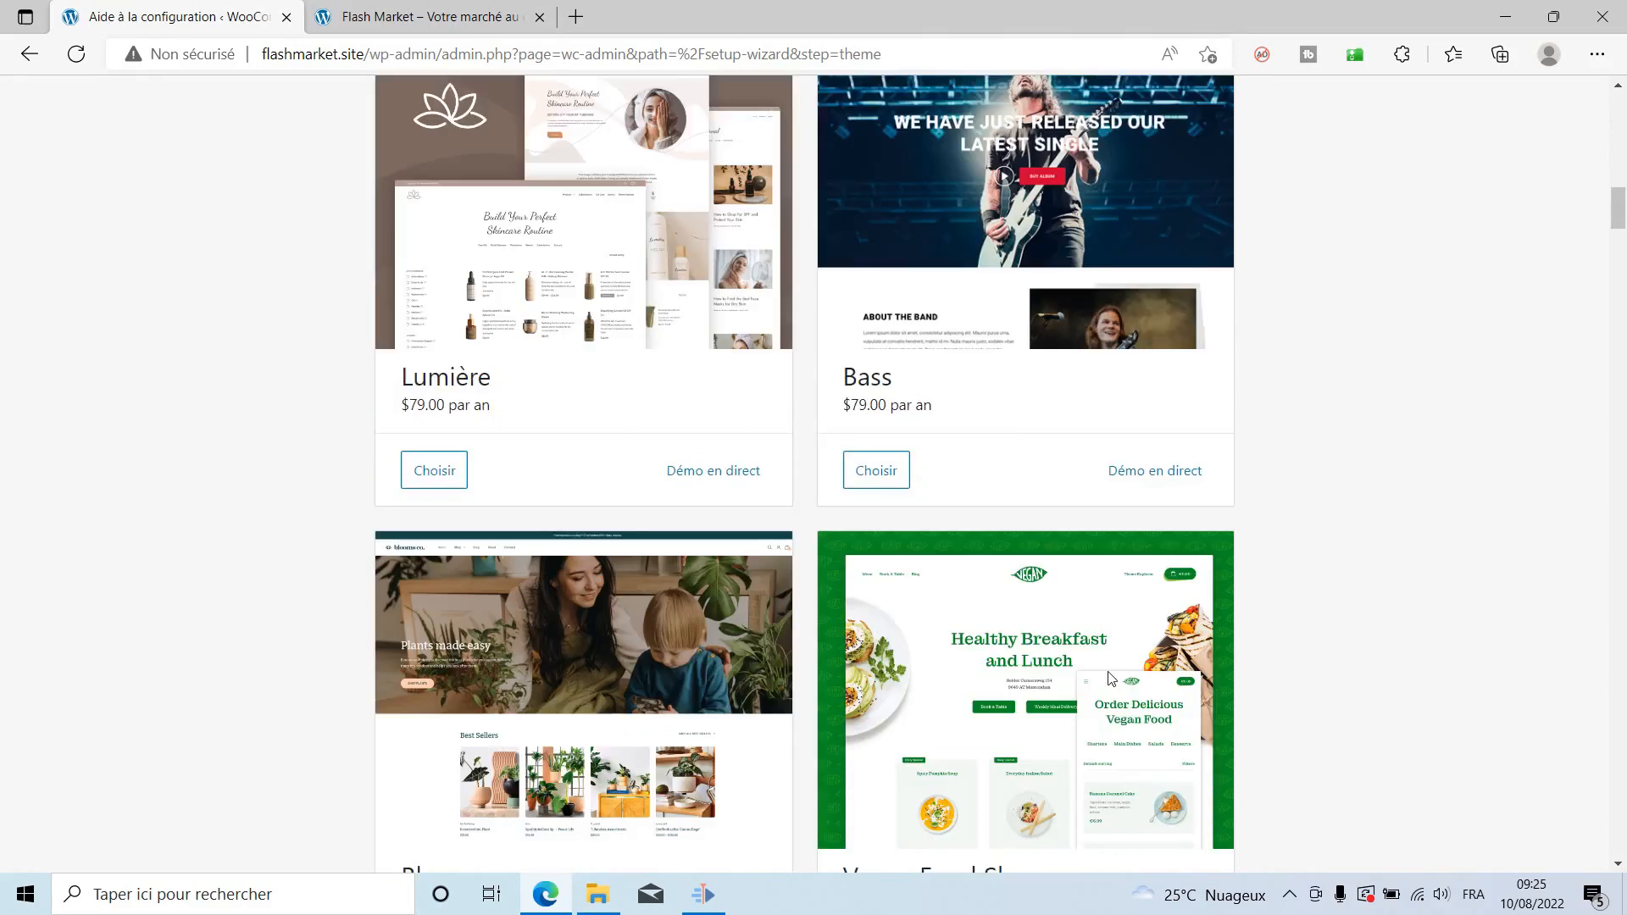
scroll(1110, 676, down, 10)
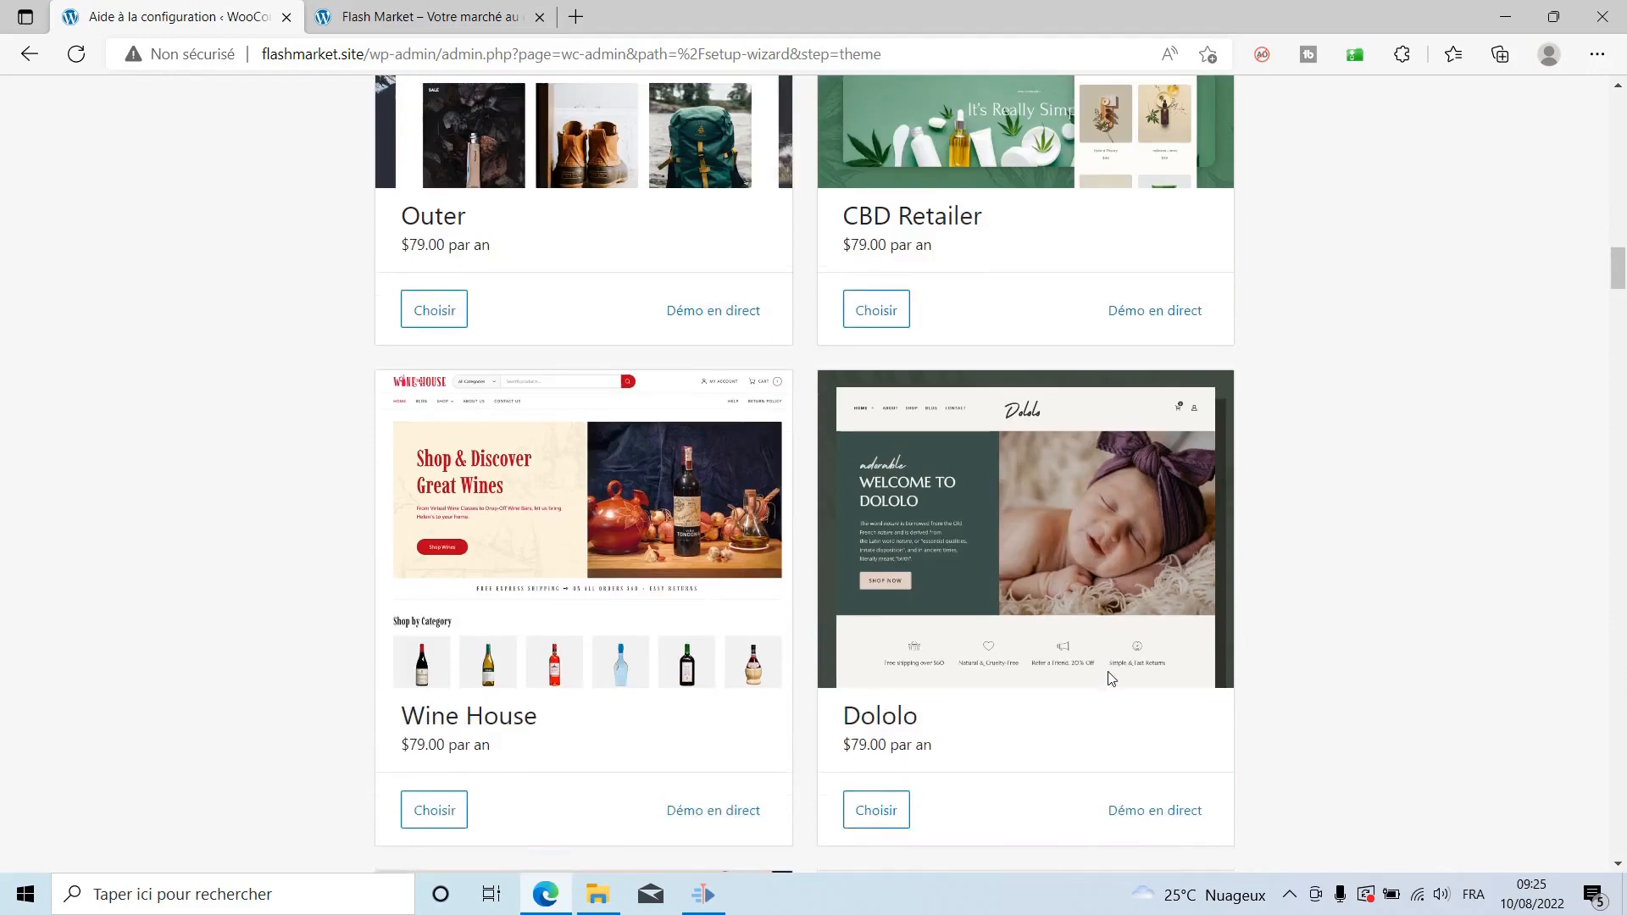
scroll(1110, 676, down, 20)
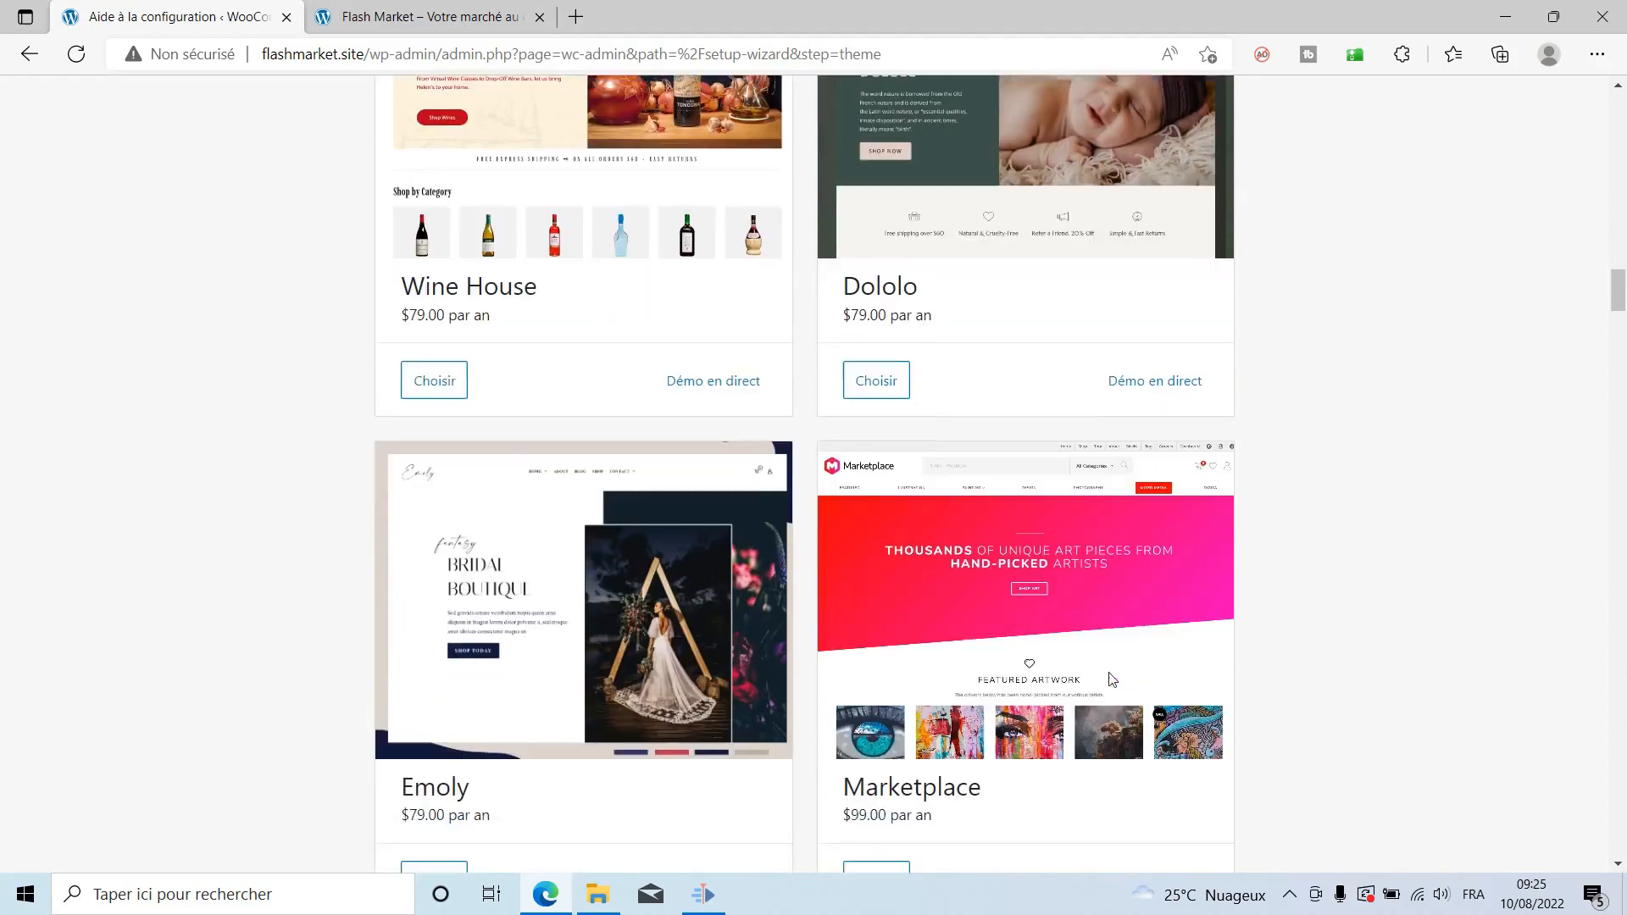
scroll(1110, 678, down, 14)
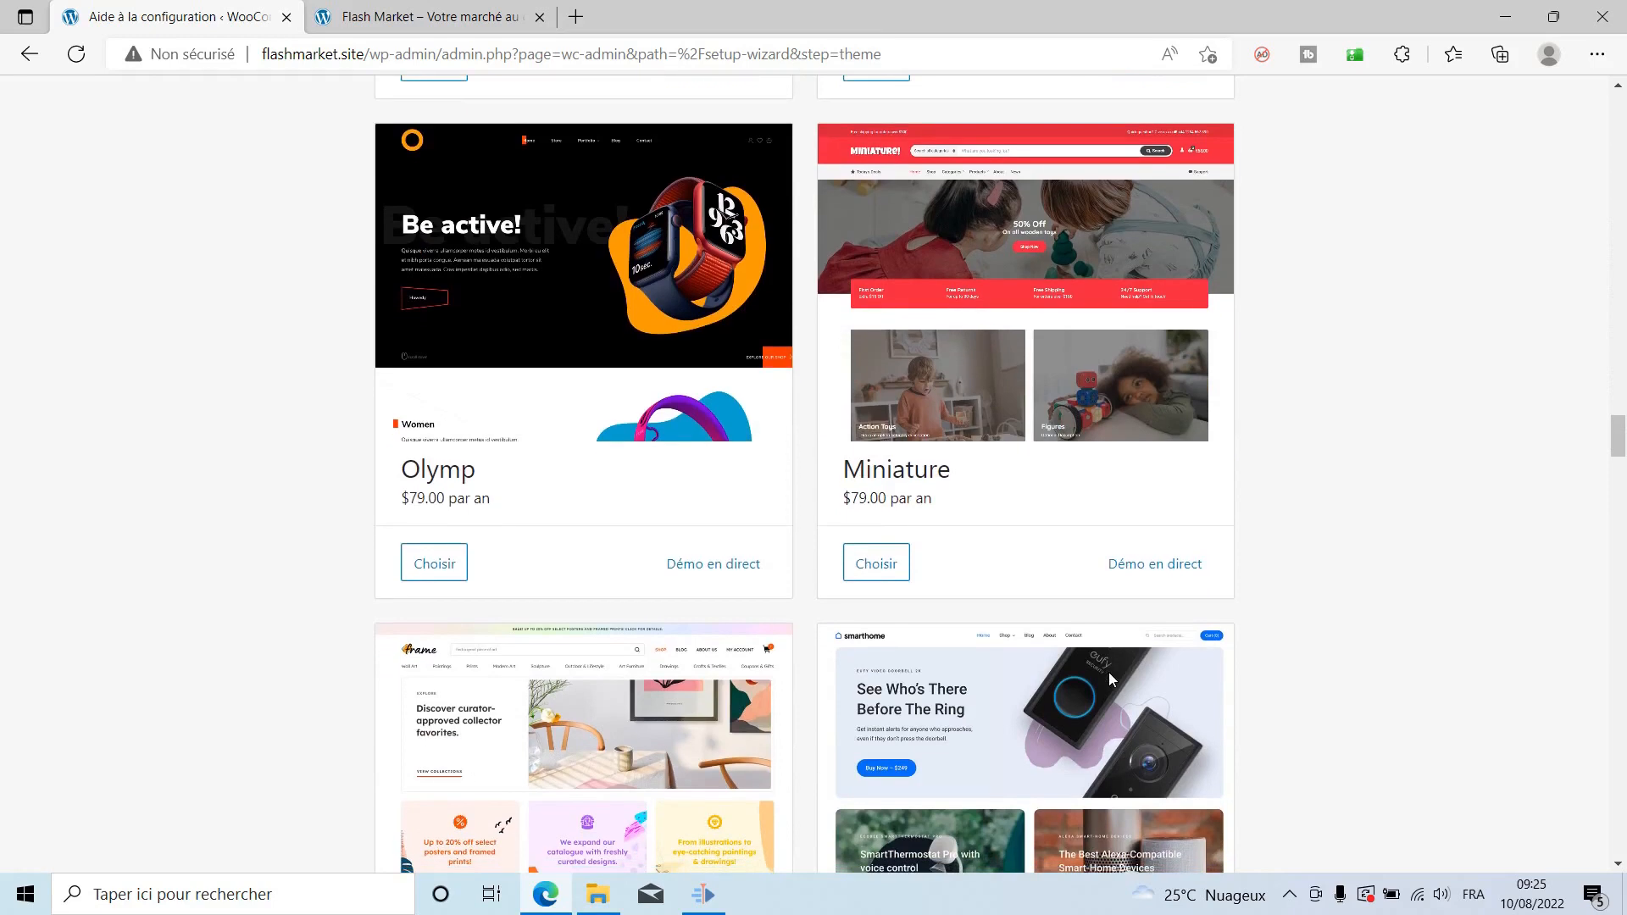
scroll(1108, 673, down, 11)
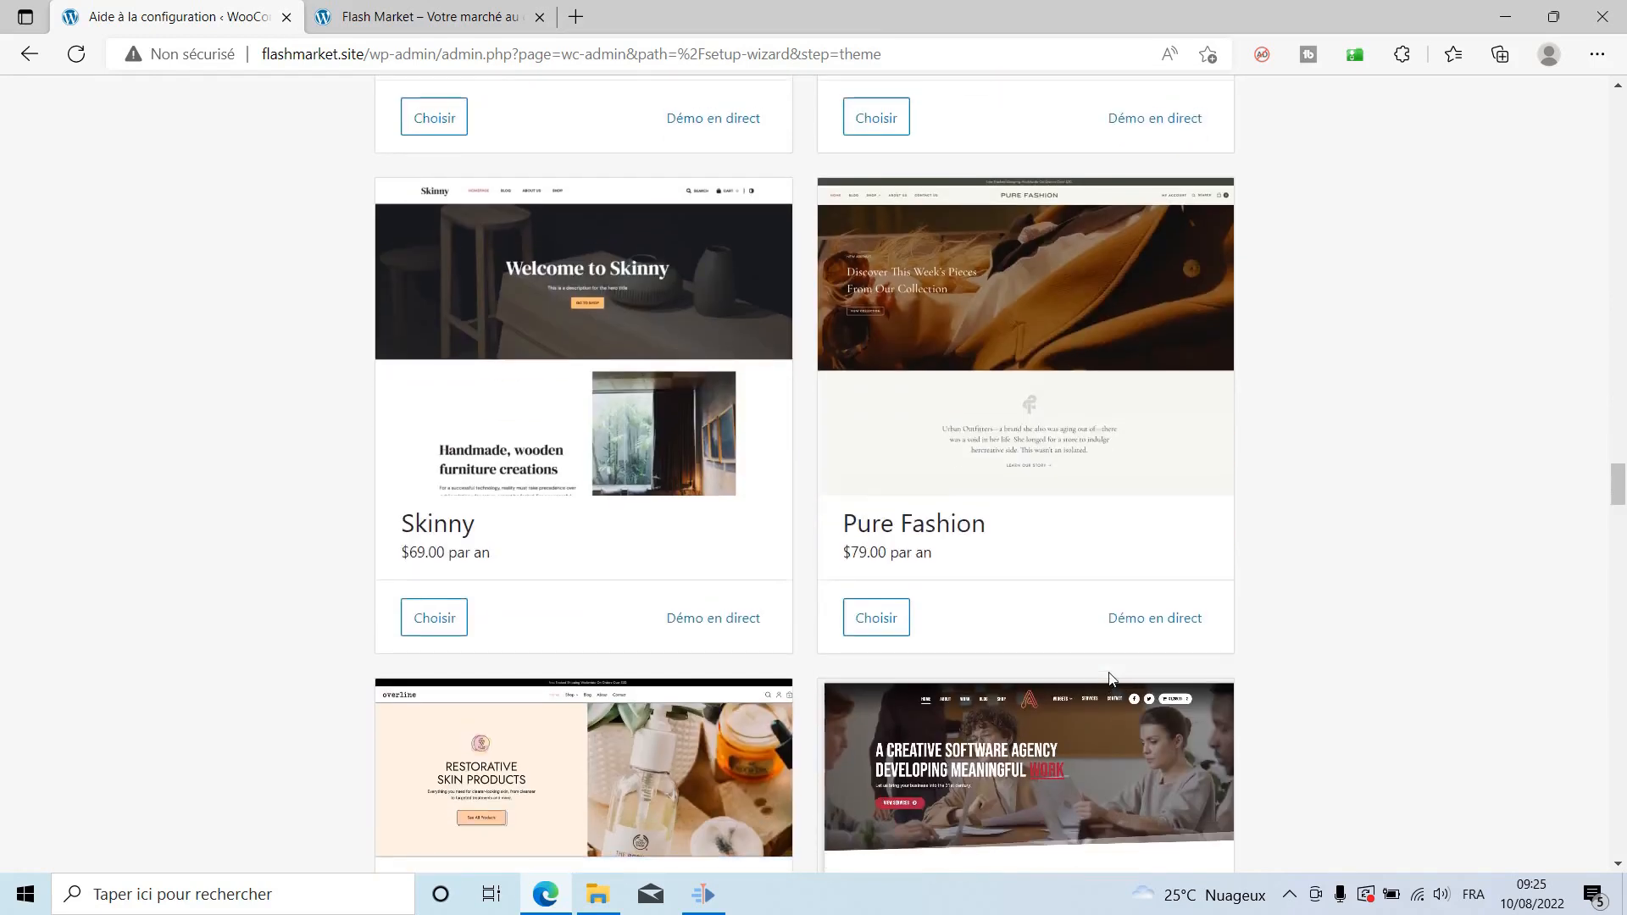
scroll(1110, 678, up, 20)
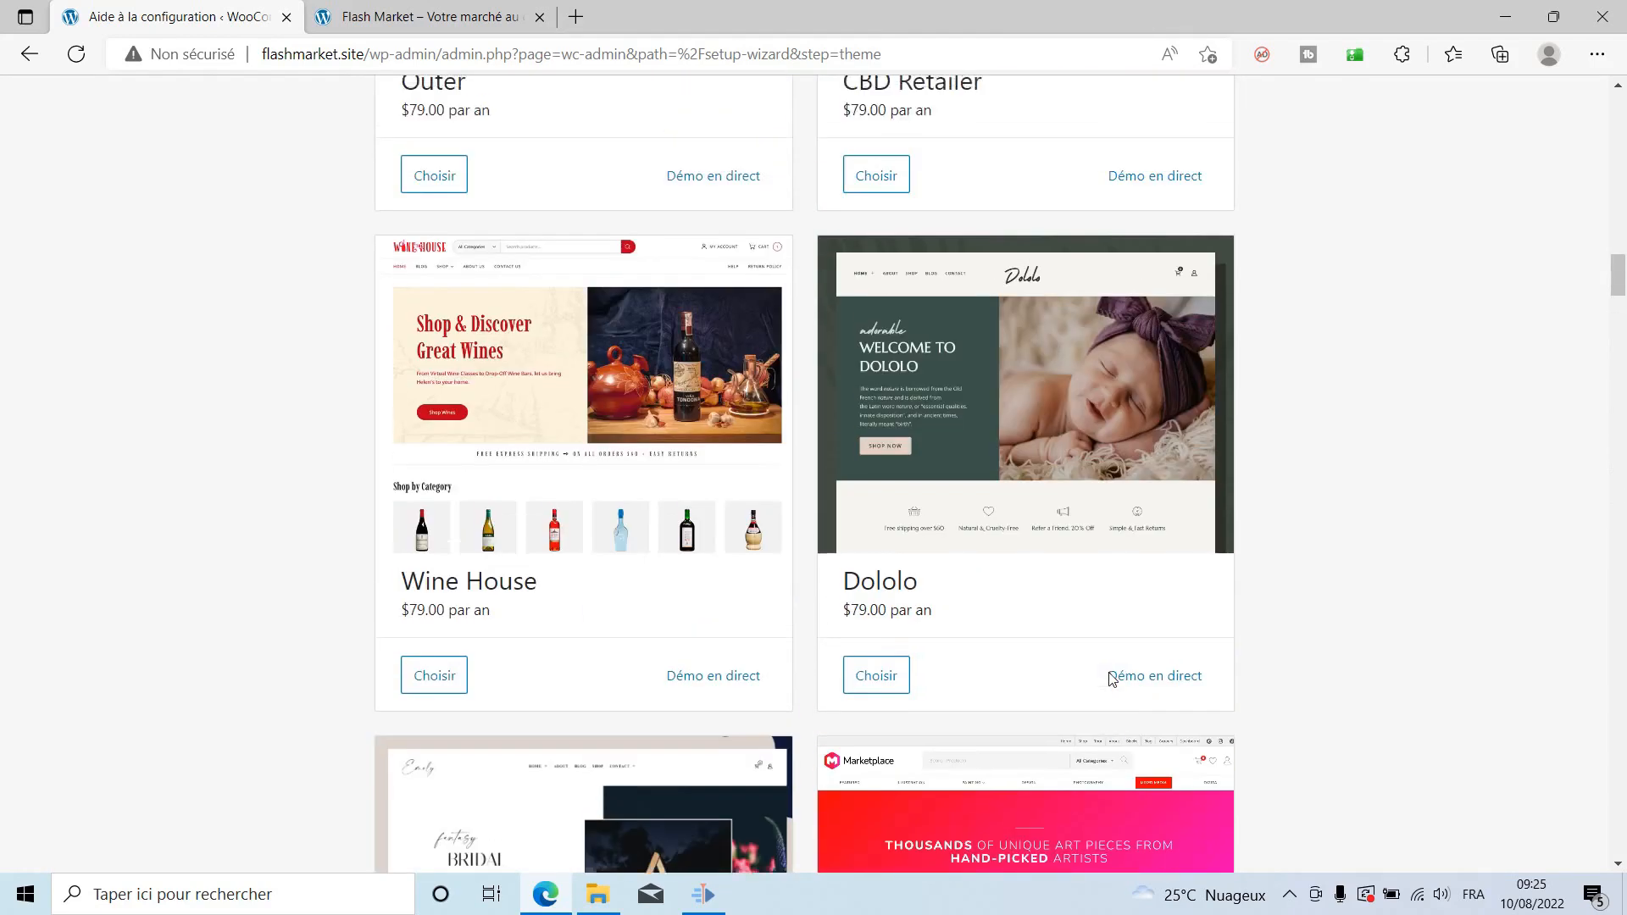
scroll(1112, 678, up, 20)
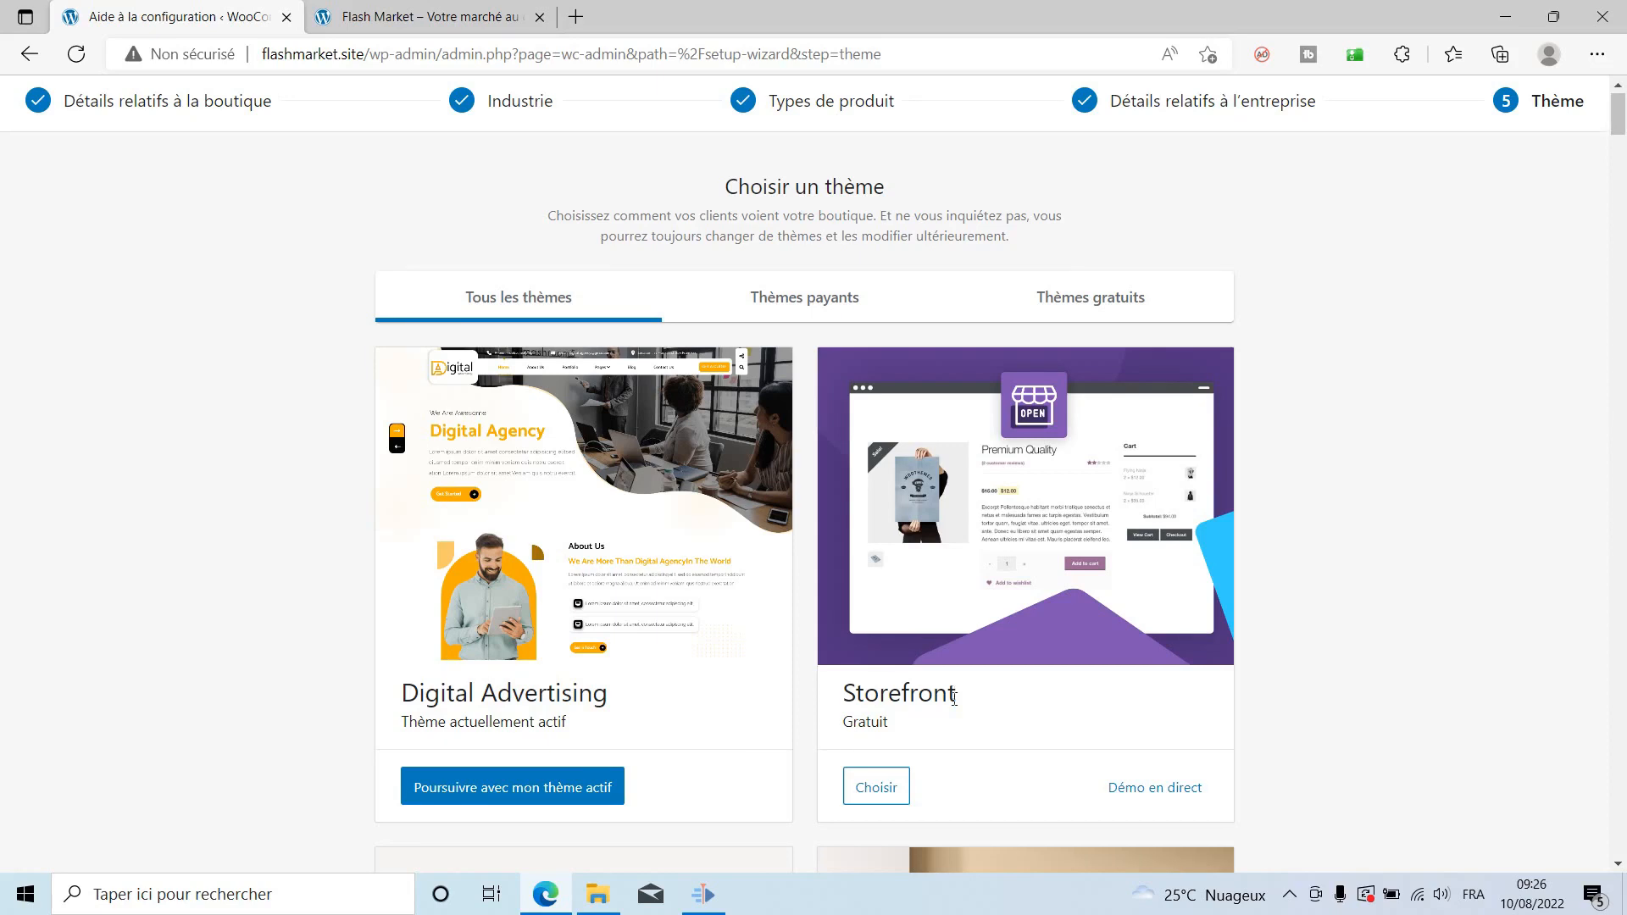
Choose the free Storefront theme and continue with it as the active theme.
scroll(953, 700, down, 1)
click(869, 674)
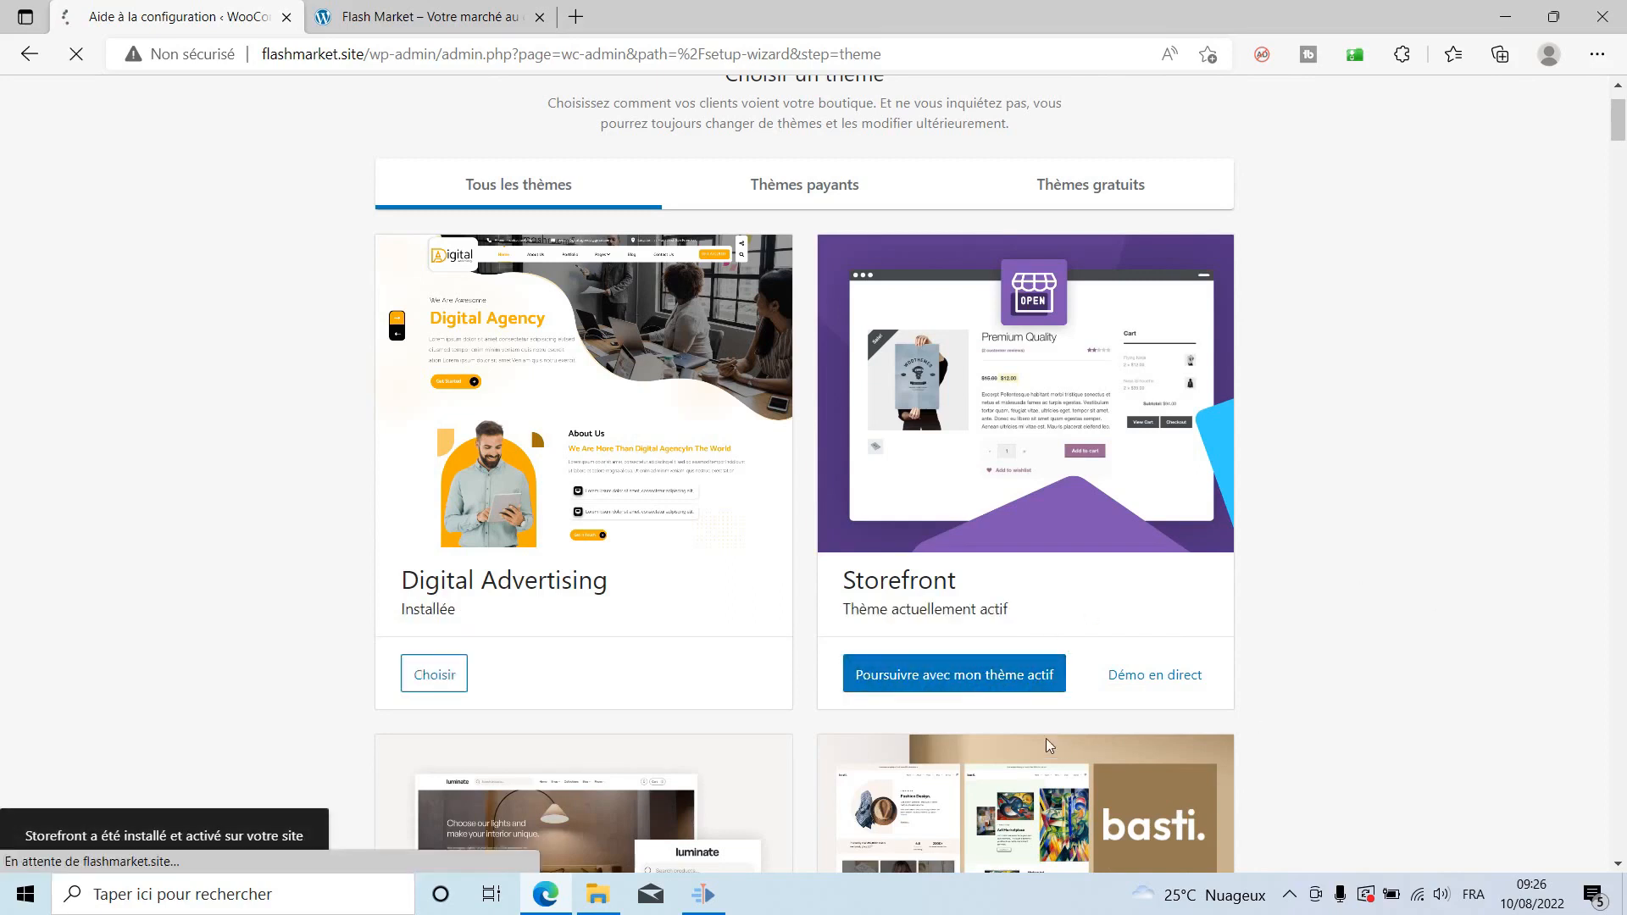
click(889, 682)
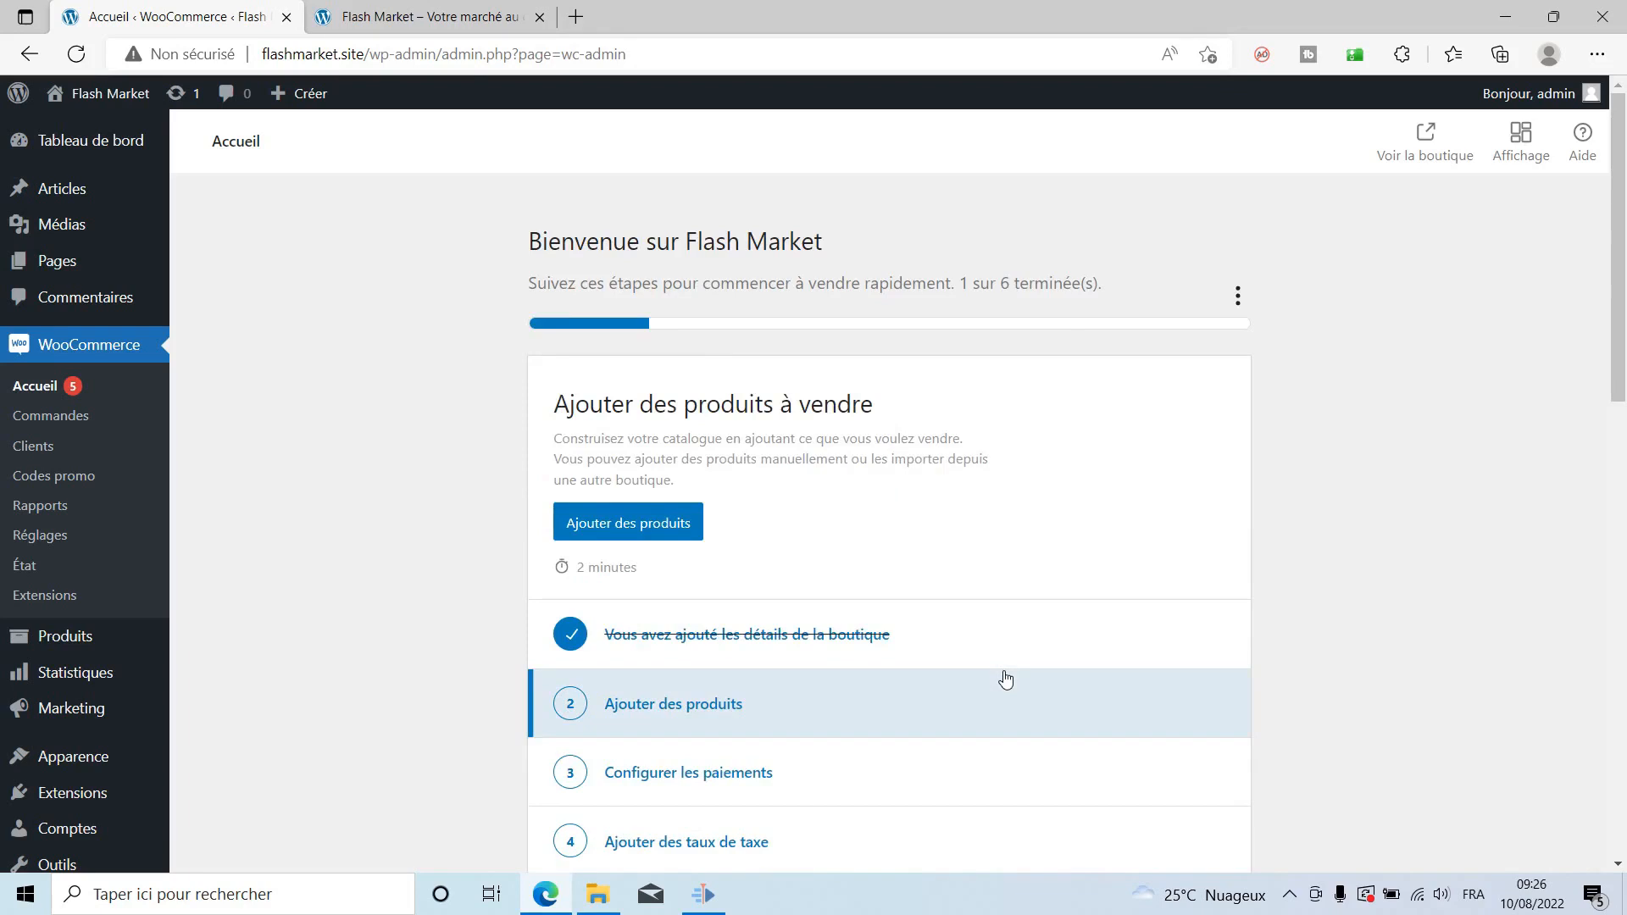
Open the 'Ajouter des produits' task from the WooCommerce home checklist.
scroll(1005, 679, down, 5)
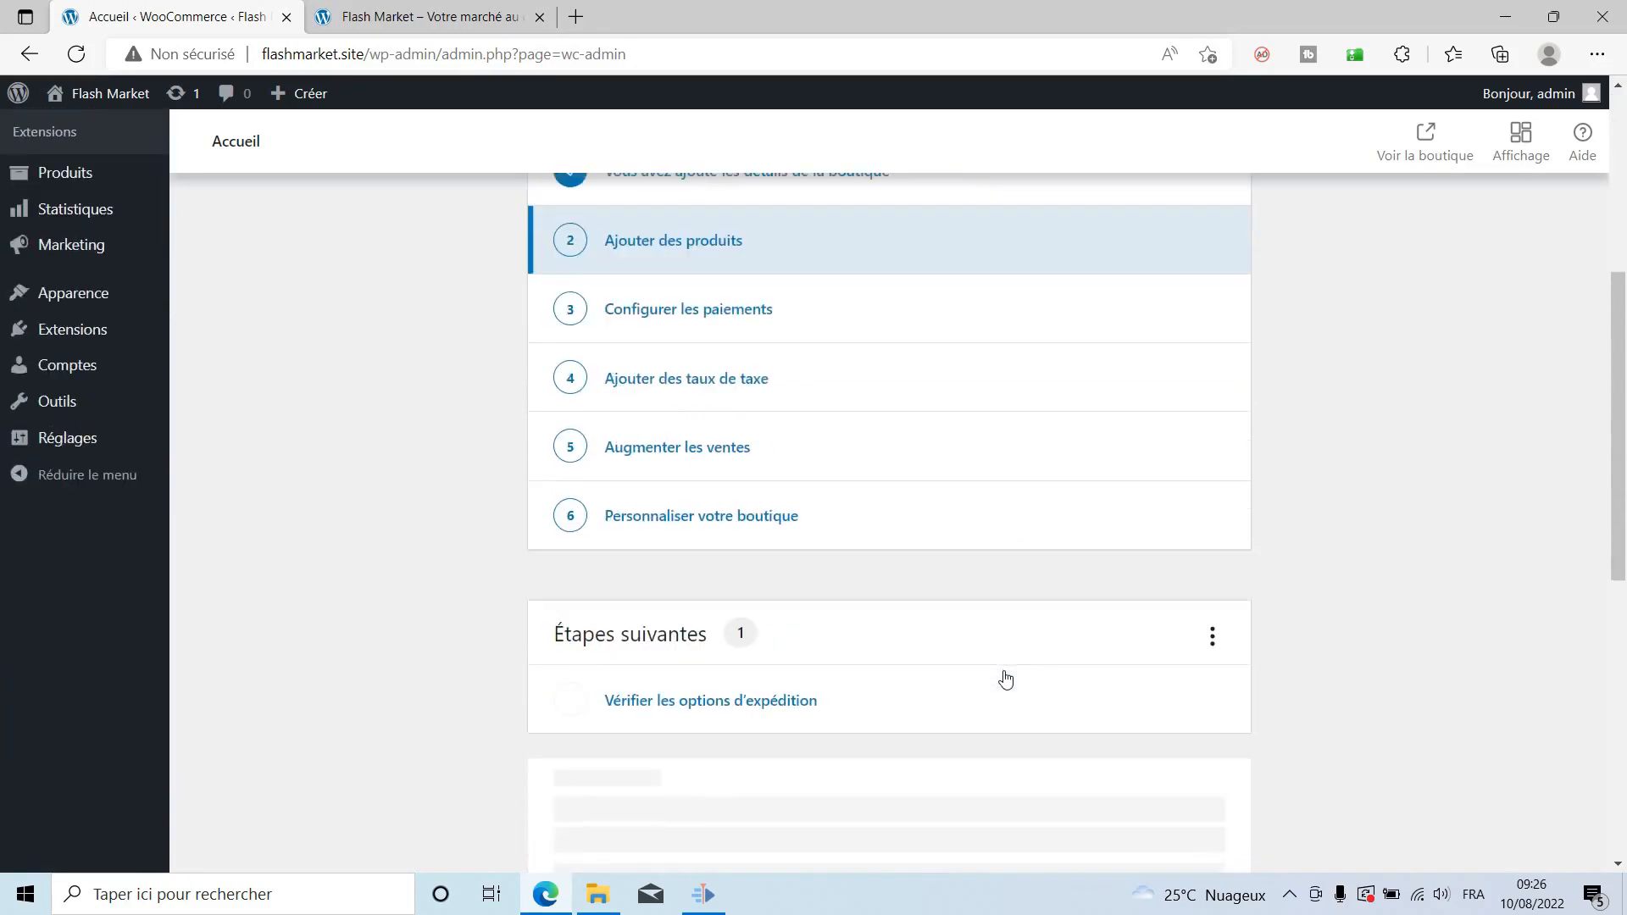
scroll(1005, 679, up, 5)
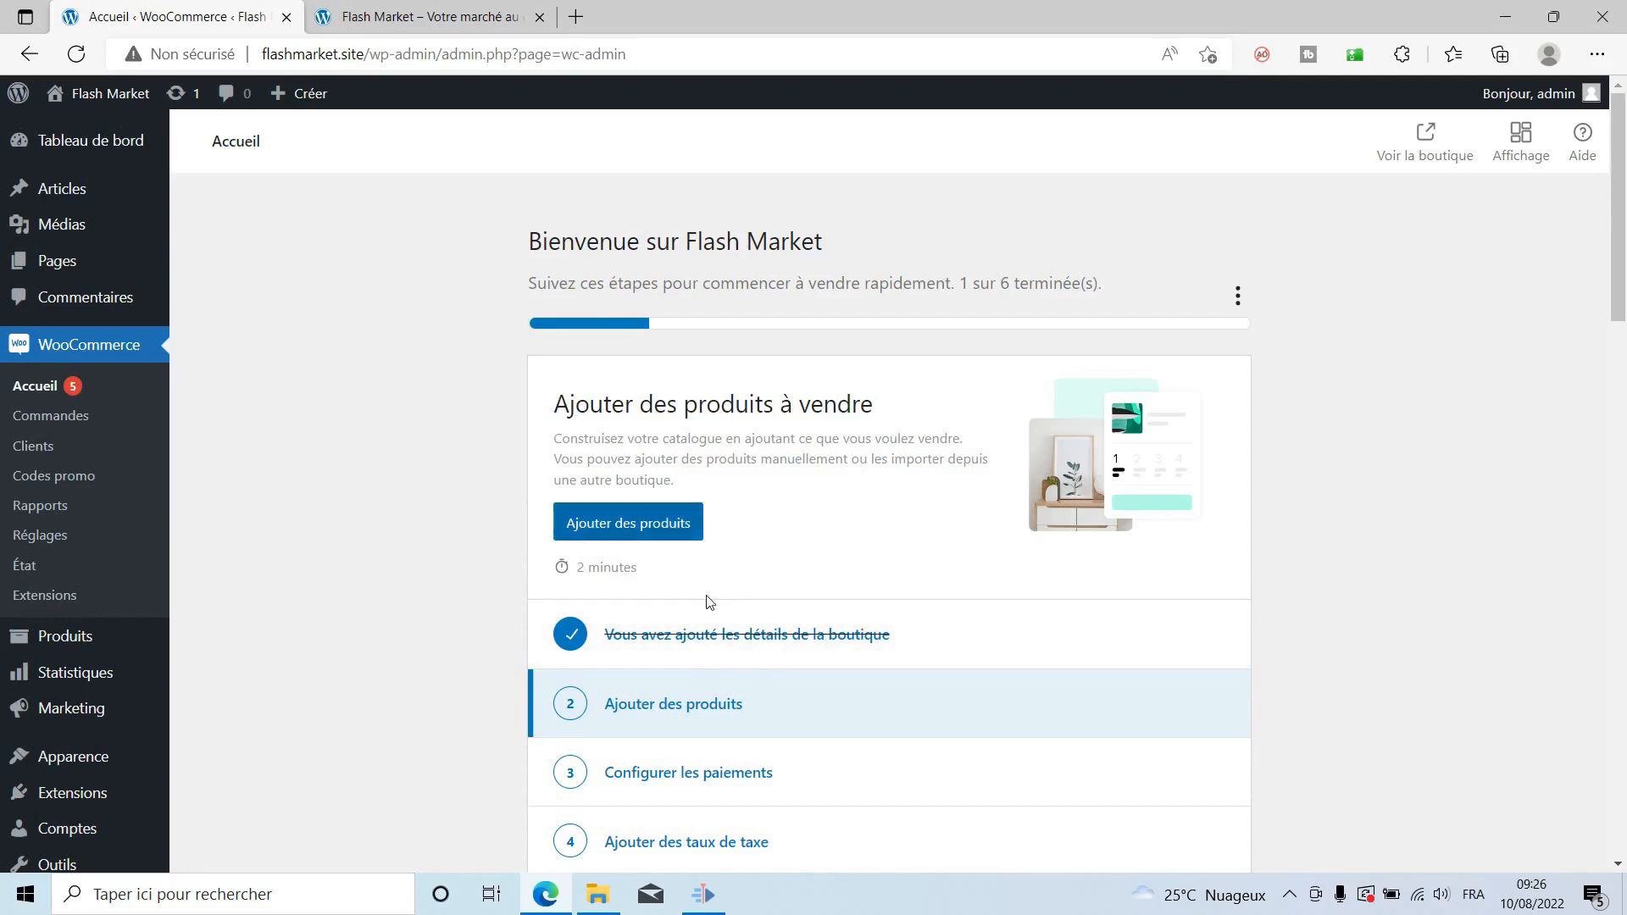
click(650, 529)
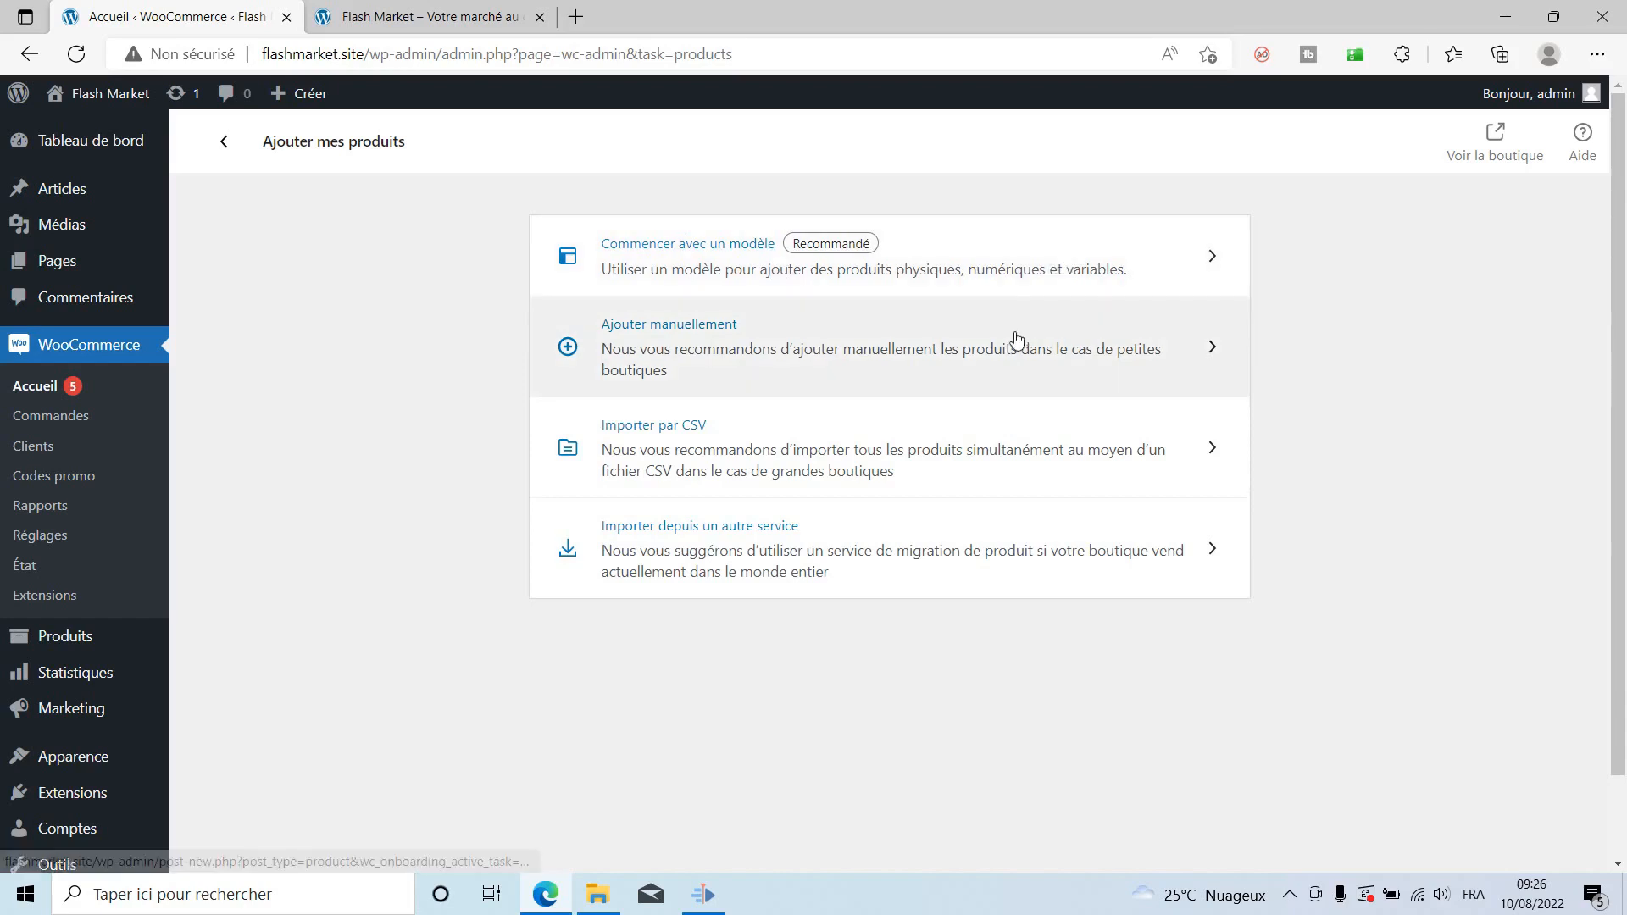
Start a manual new product and advance the tour past the description, product type and virtual tips.
click(666, 352)
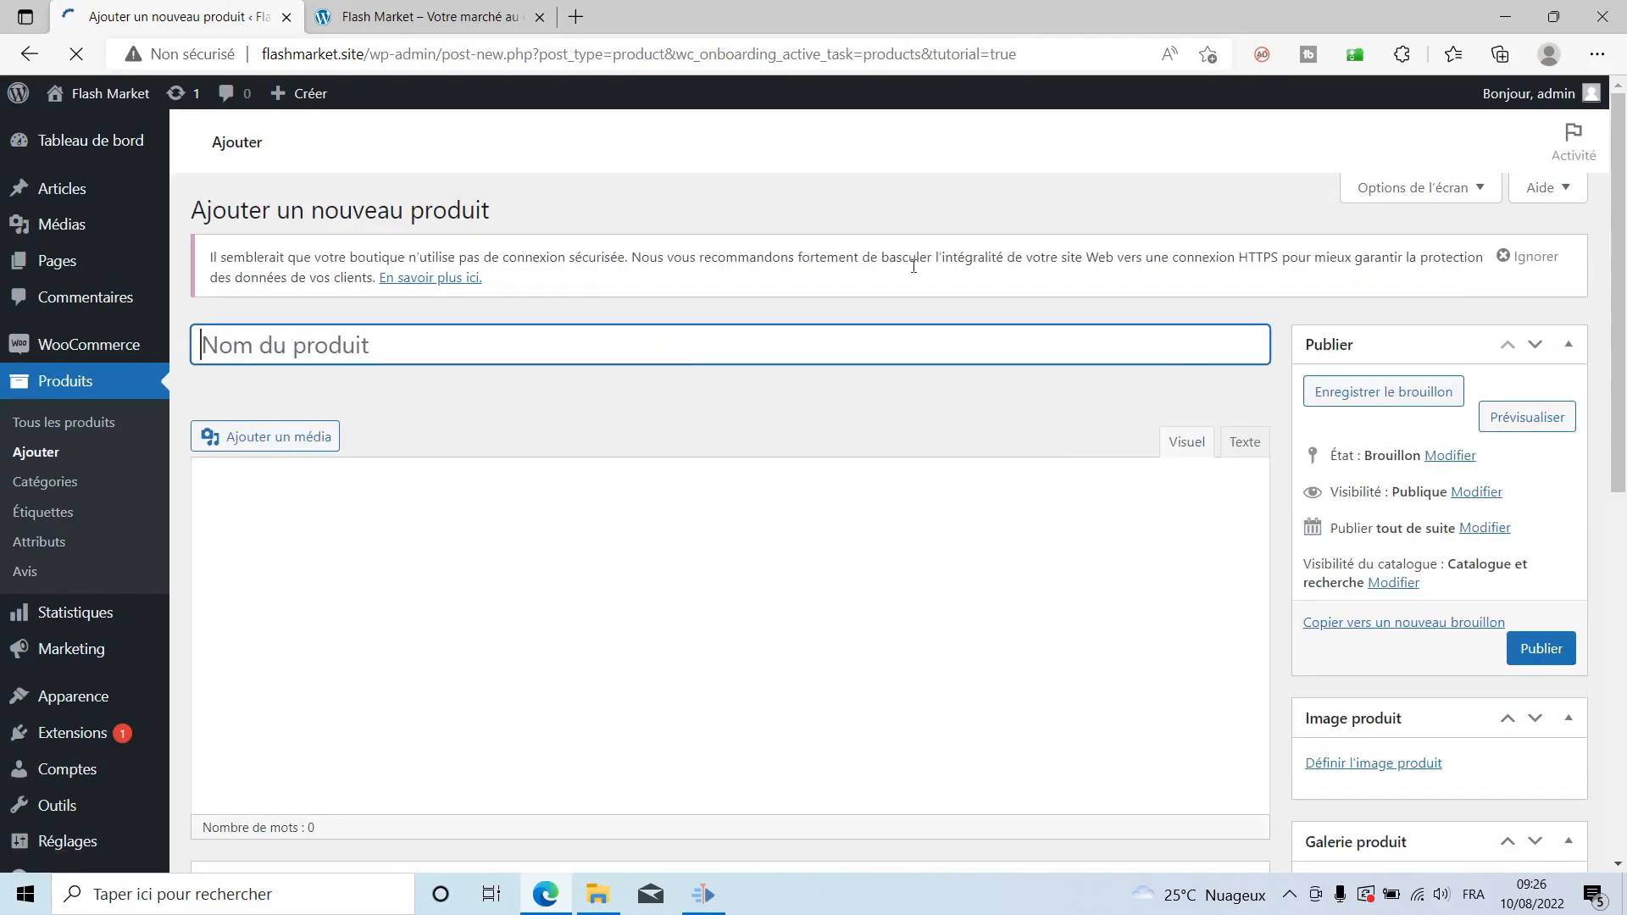
click(478, 547)
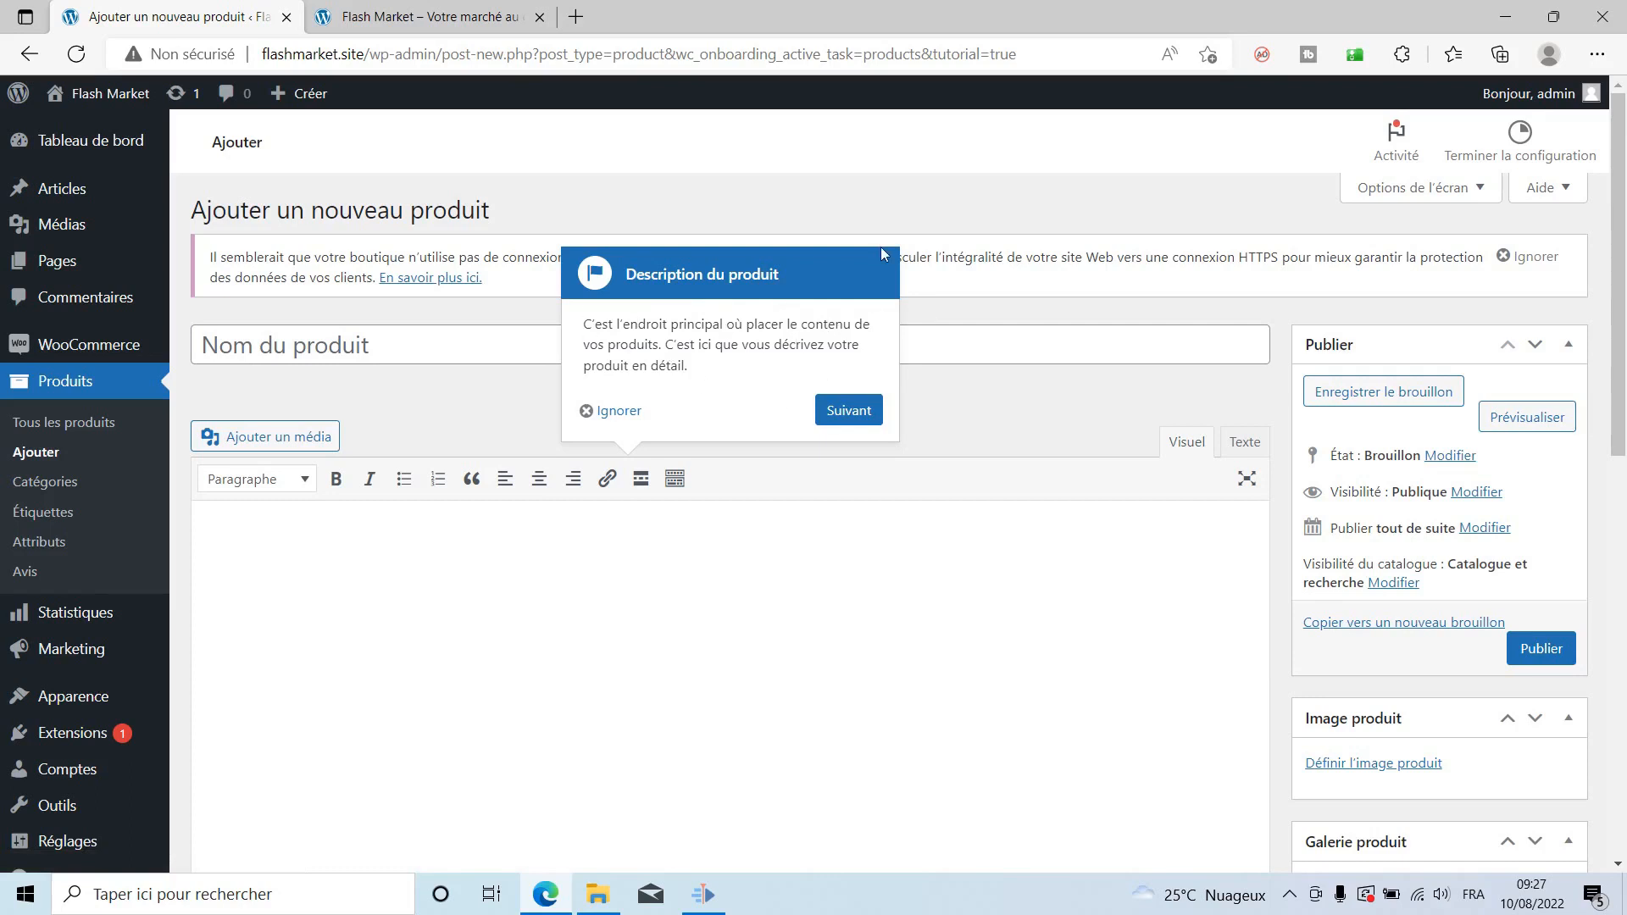
click(849, 411)
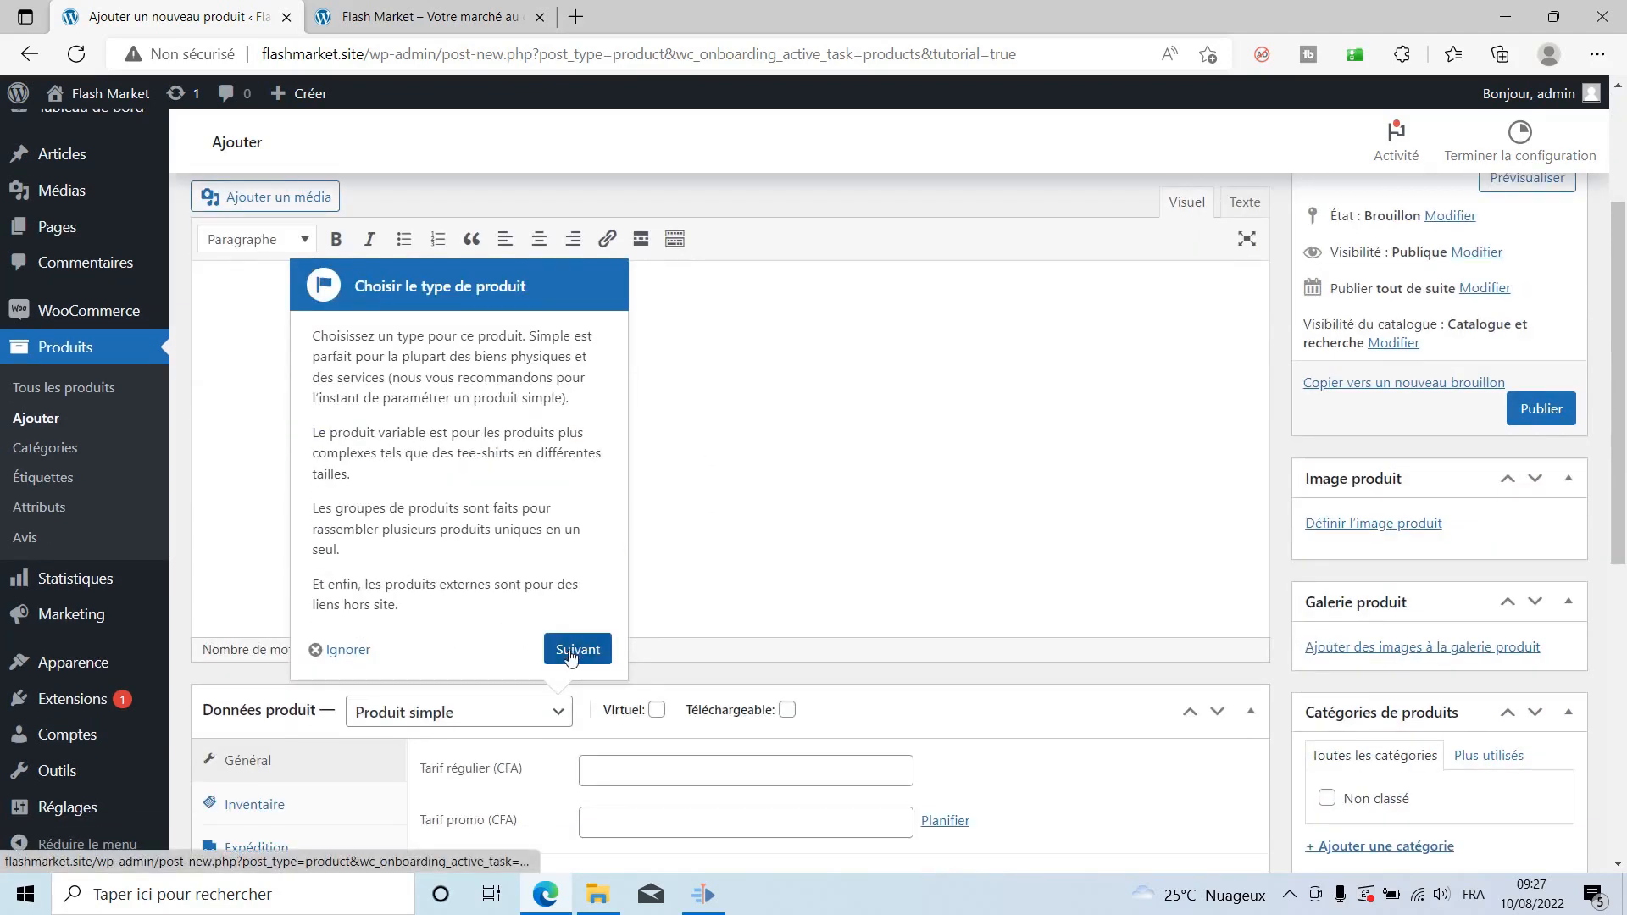
click(573, 653)
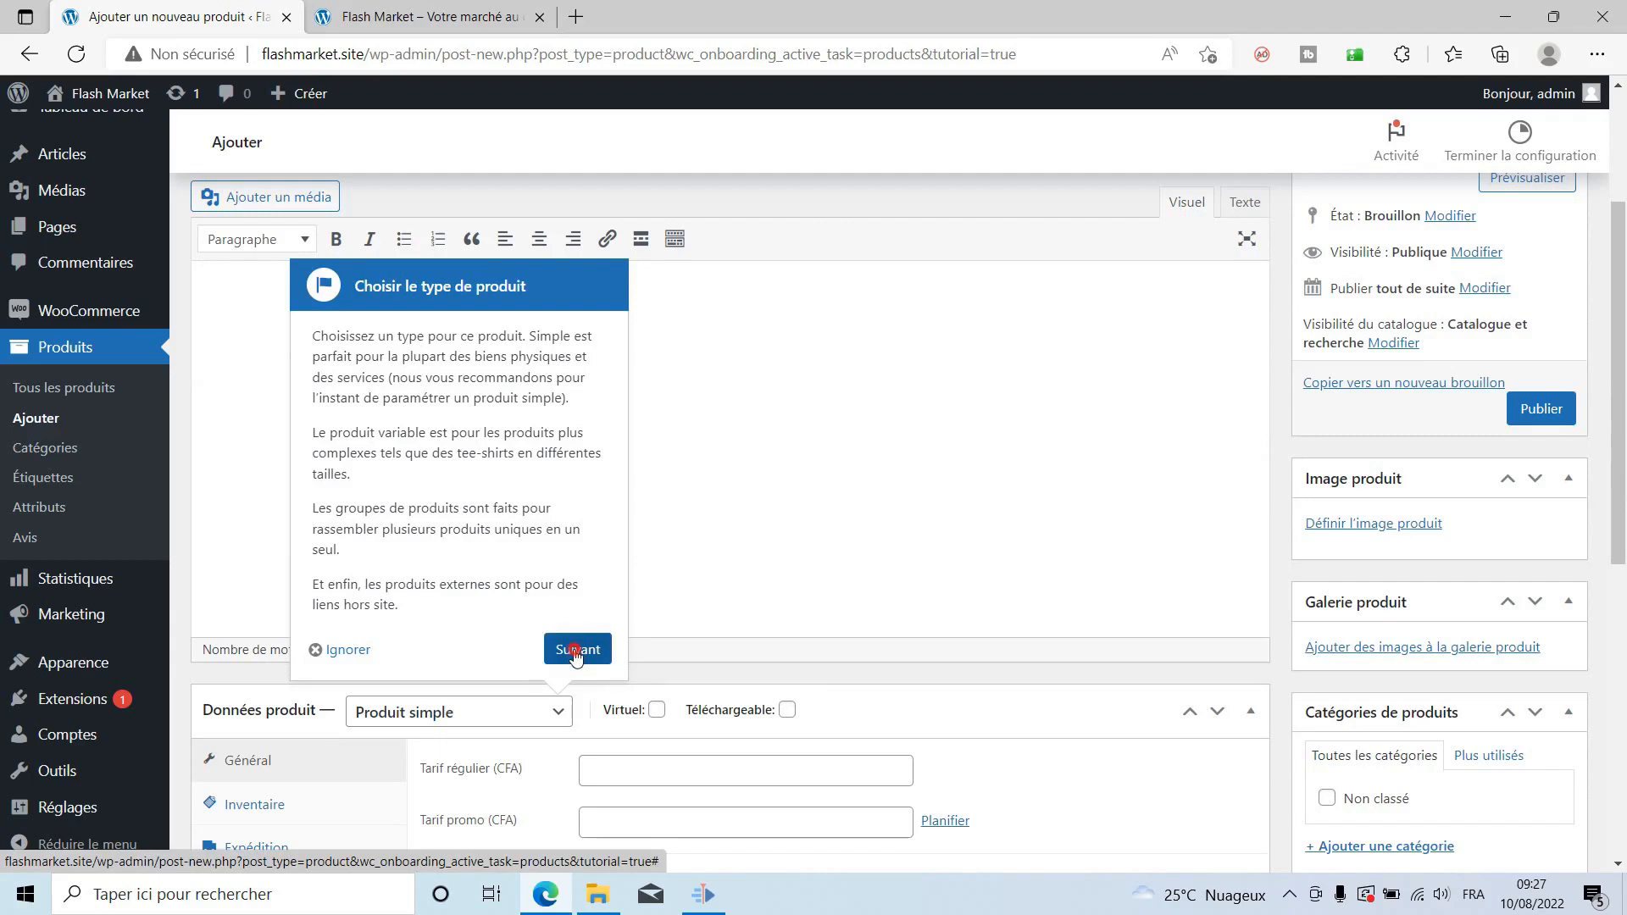
click(575, 654)
click(772, 656)
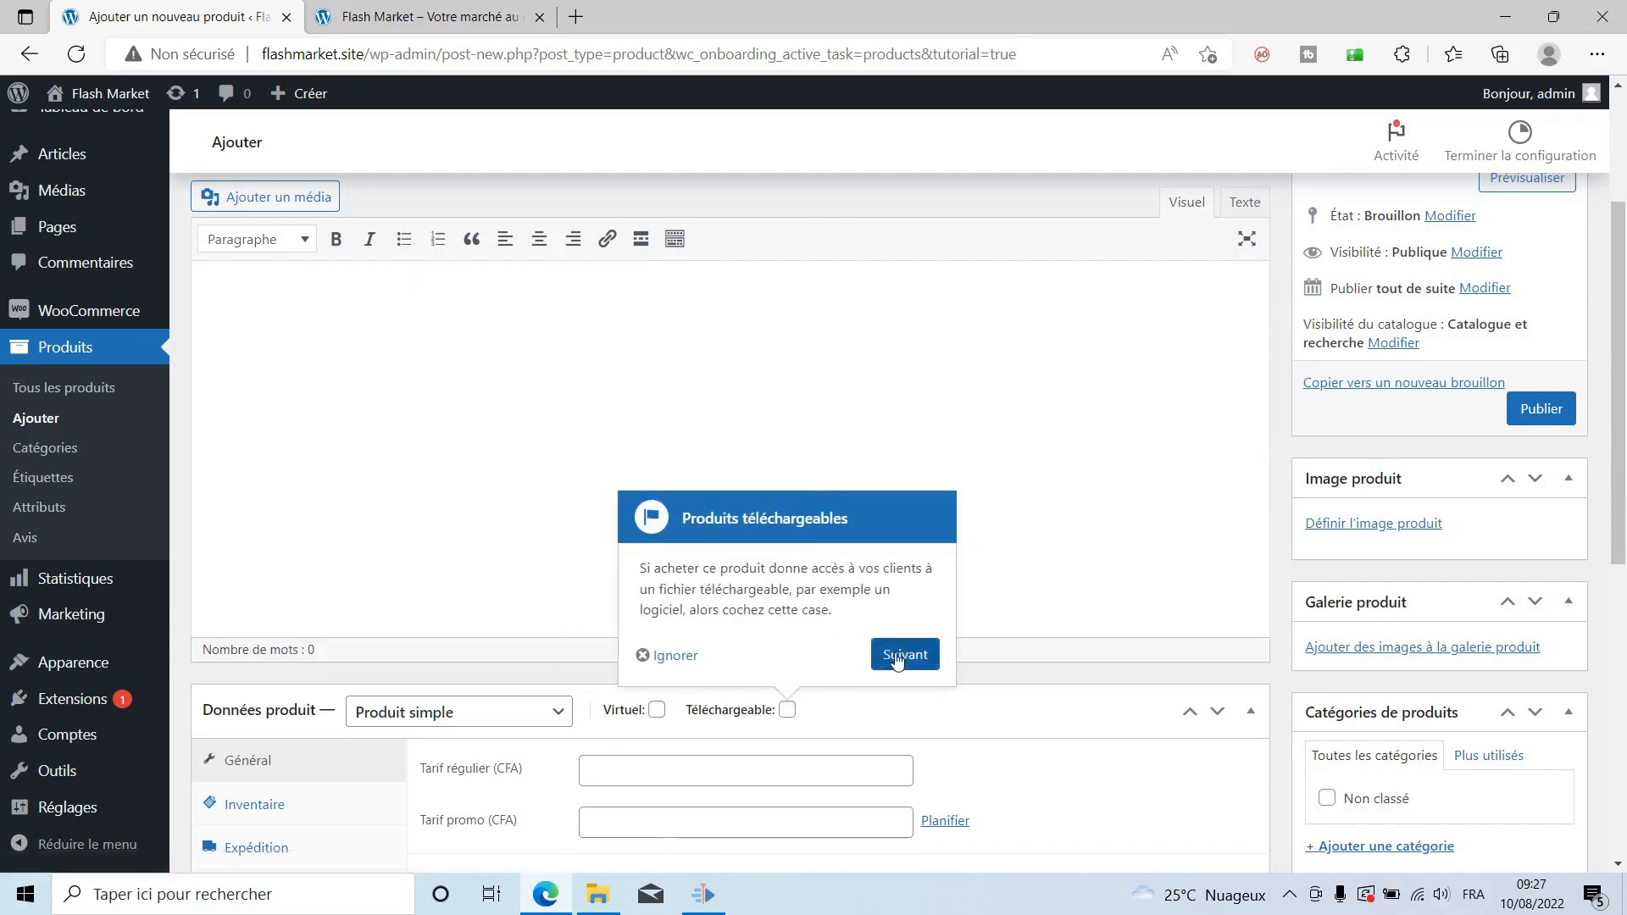
Finish the remaining tour tips (downloadable, price, short description, images, tags, categories) until it closes.
click(897, 660)
click(877, 710)
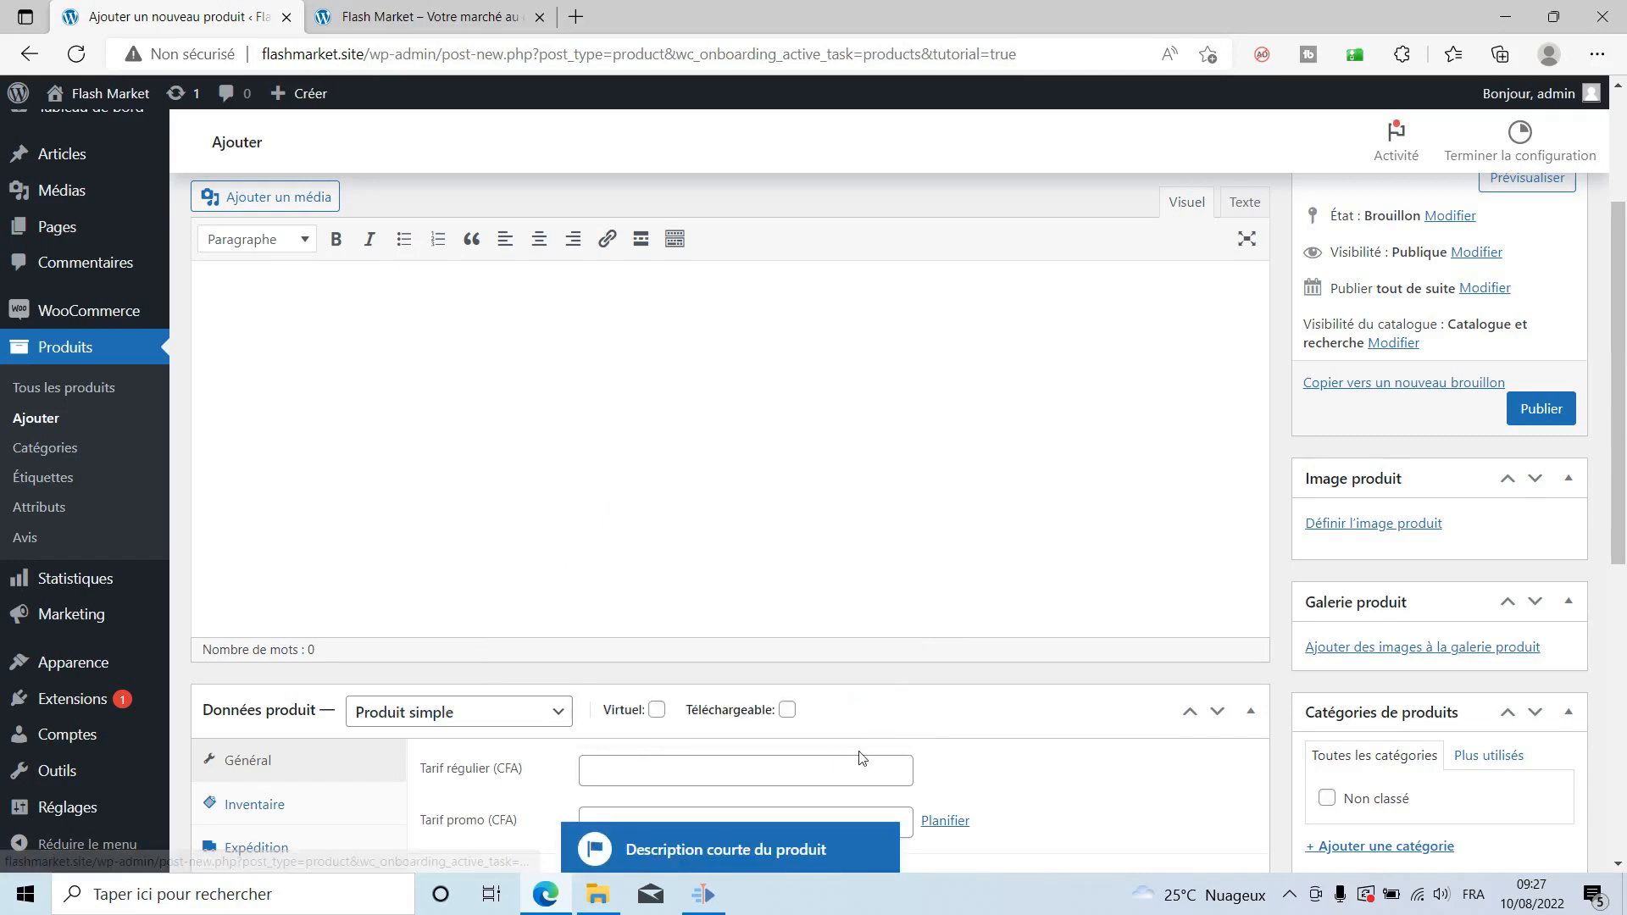
click(860, 747)
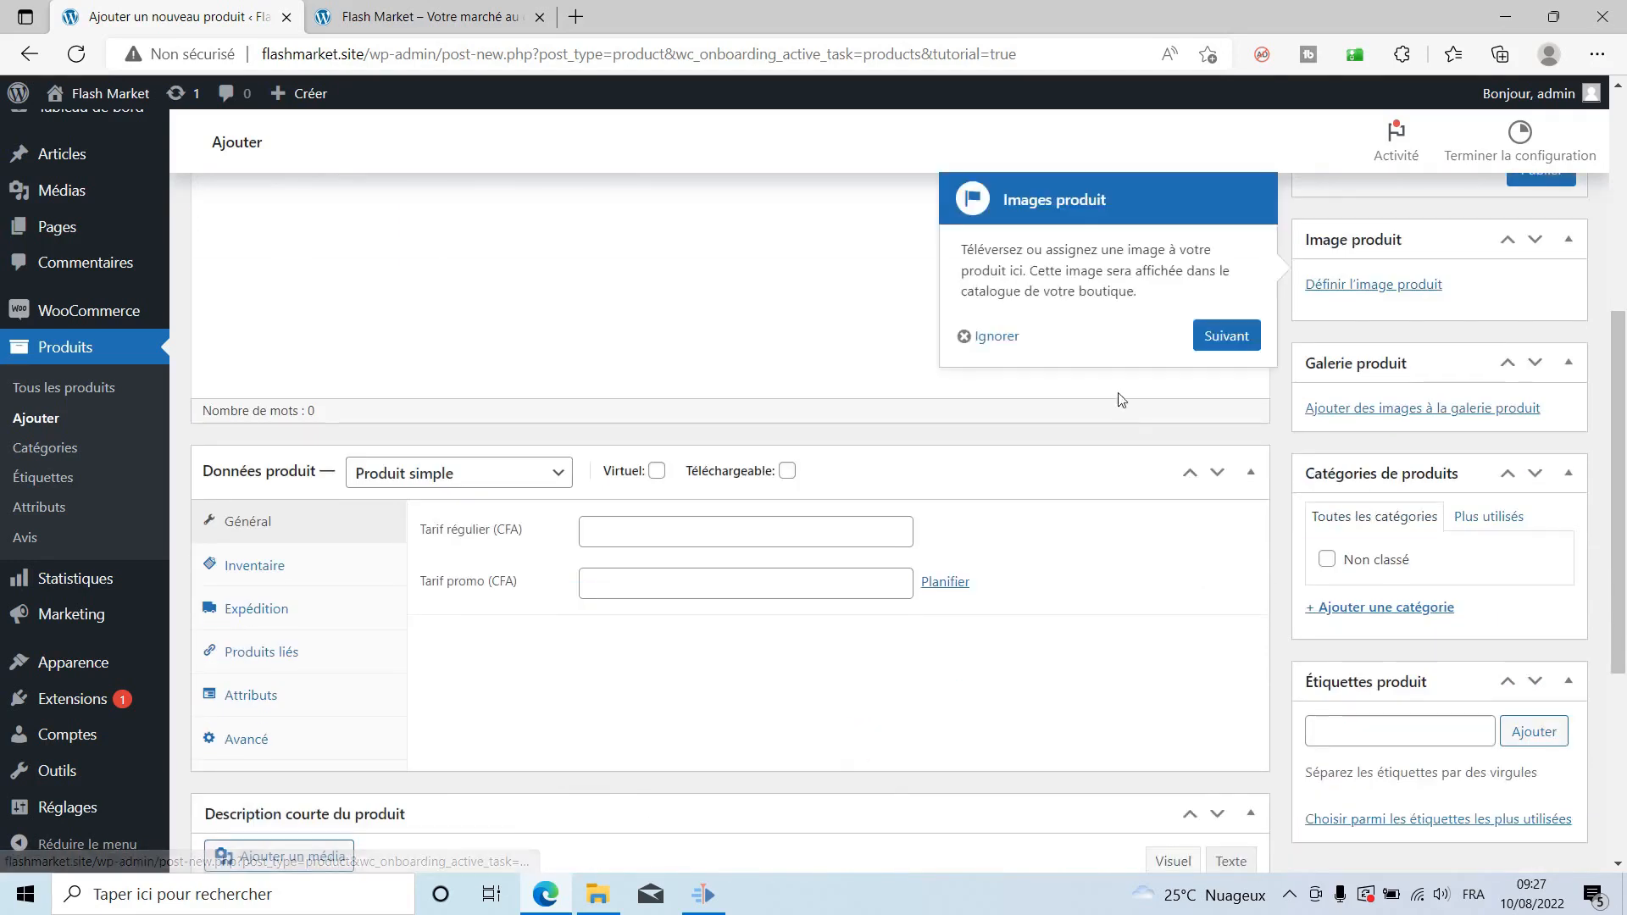
click(1194, 339)
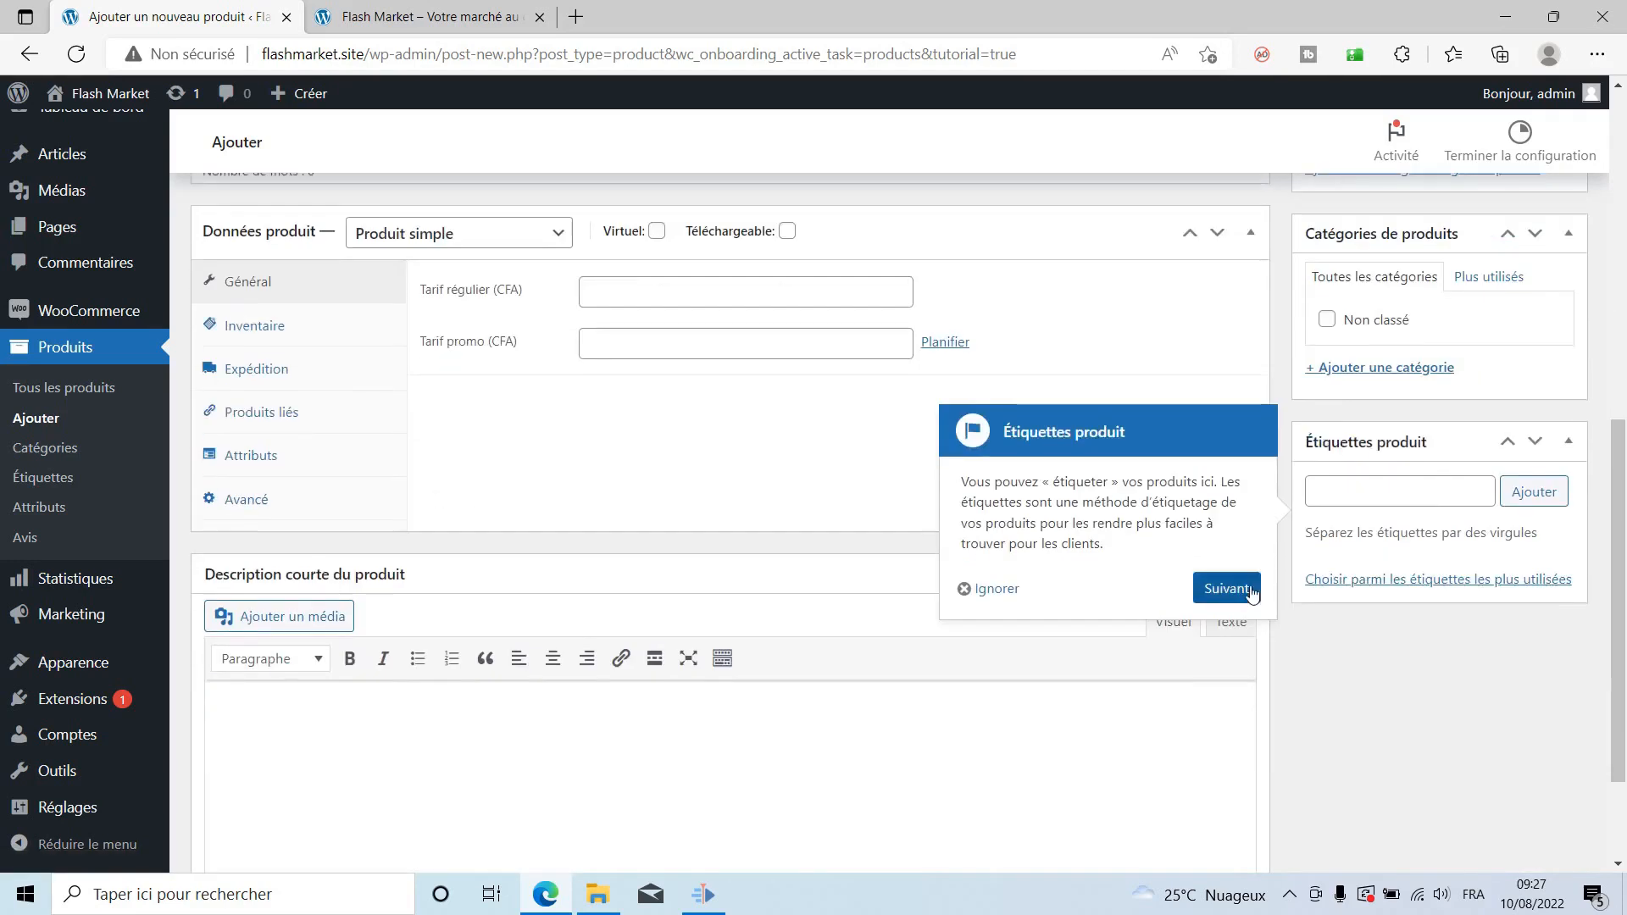
click(1253, 593)
click(1242, 373)
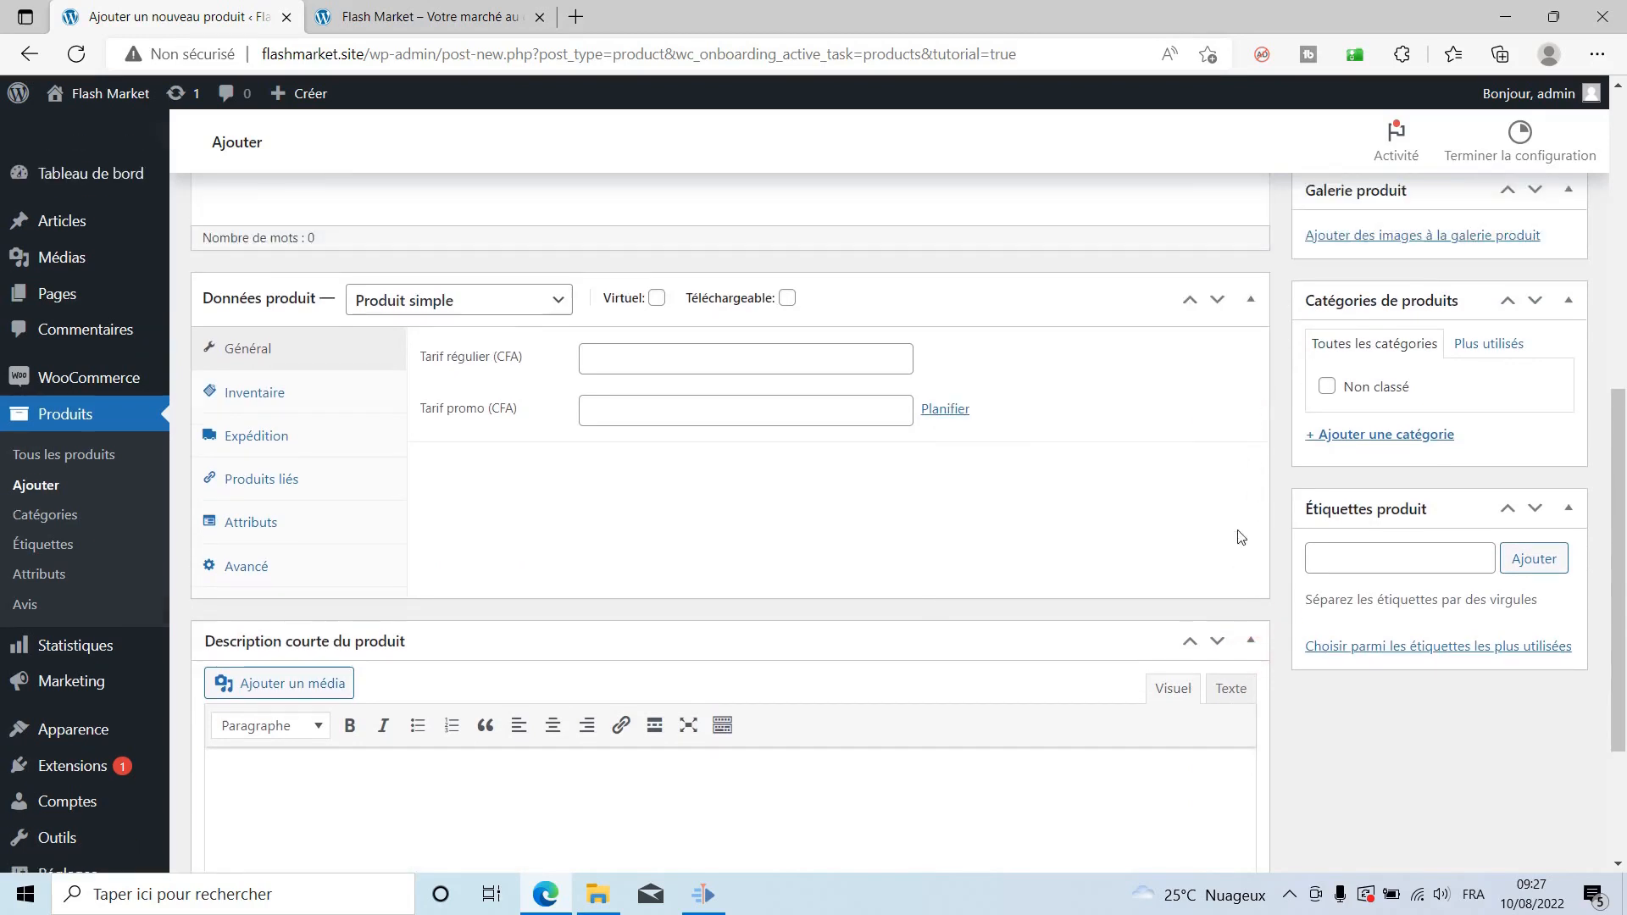
click(1237, 573)
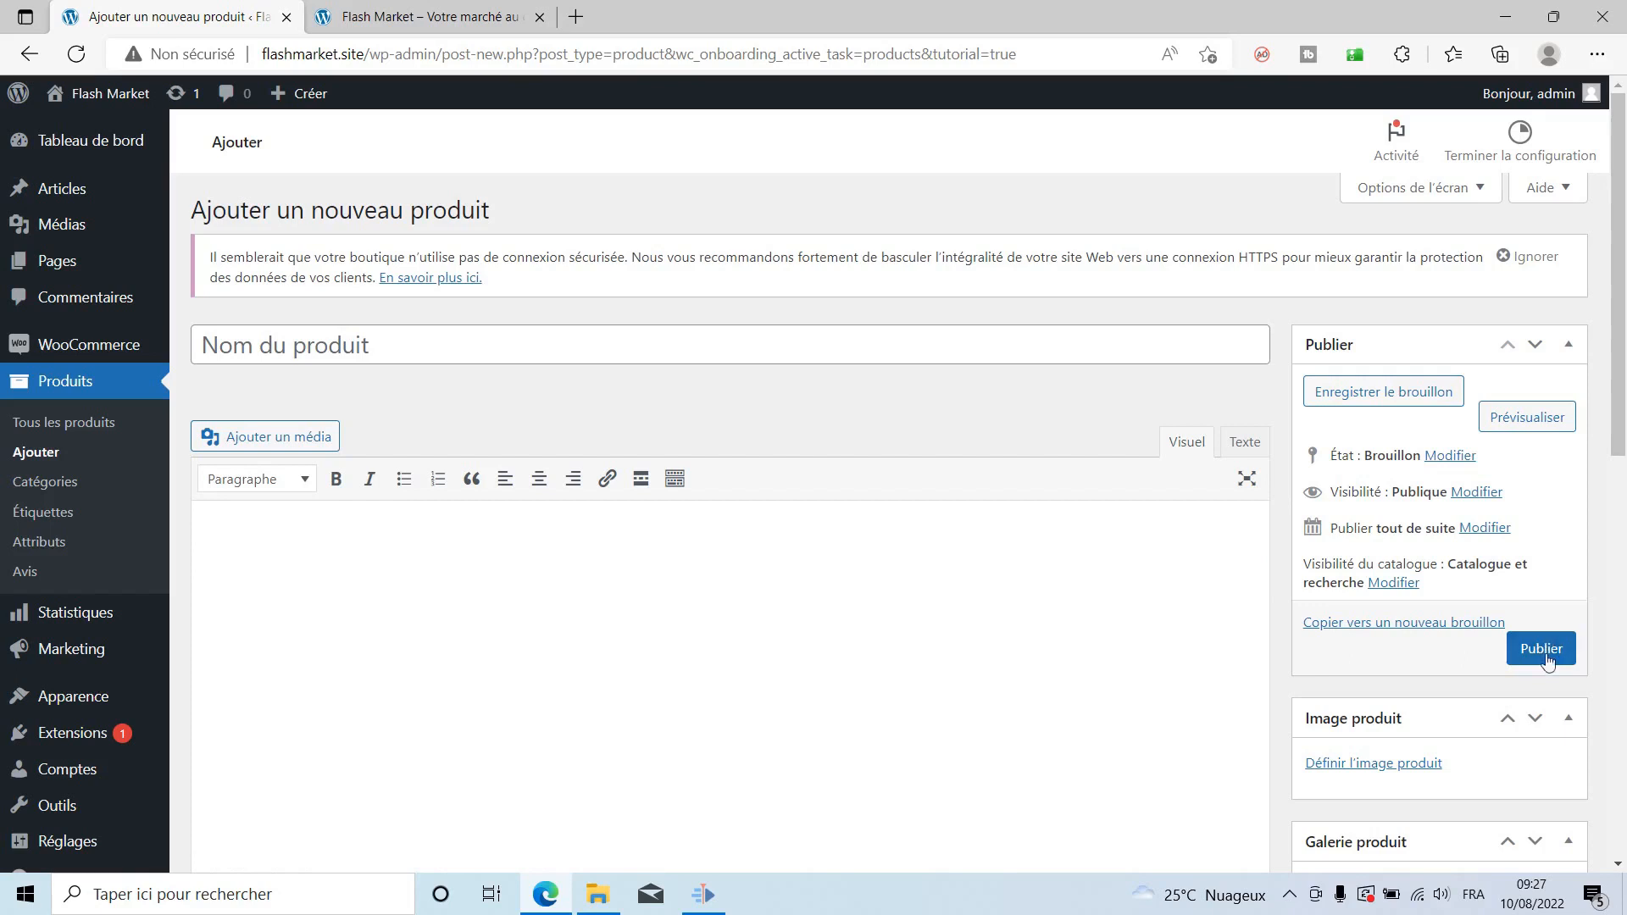
Name the product 'Manette UCOM à port USB' and paste that text into the description and short description.
click(551, 345)
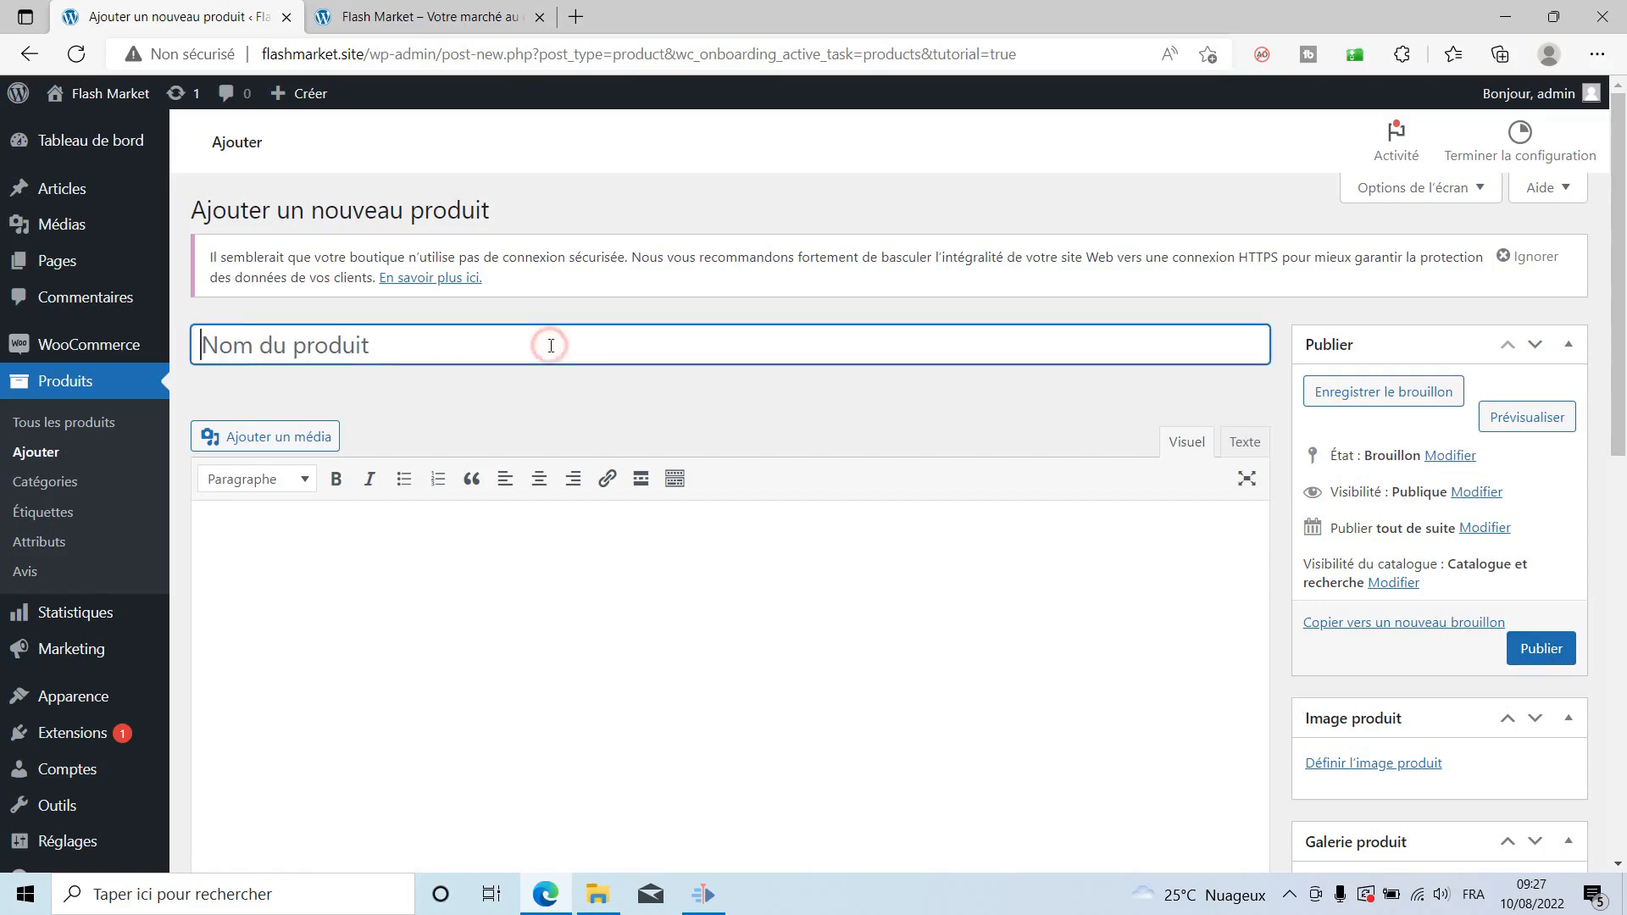
text(Ma)
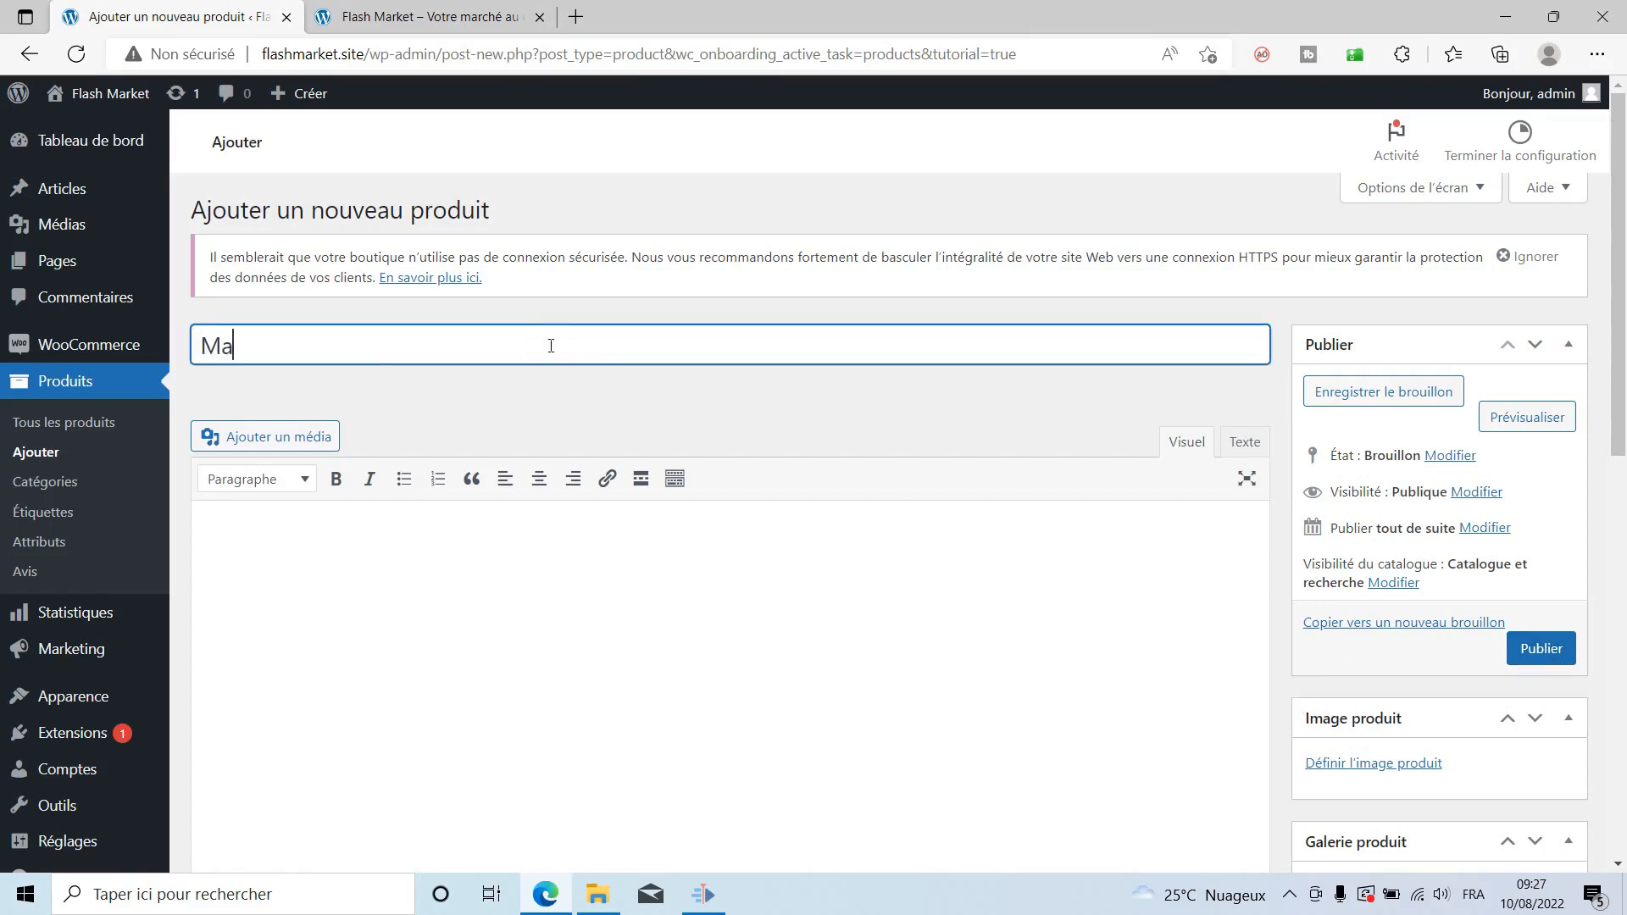
text(nette UCOM à port)
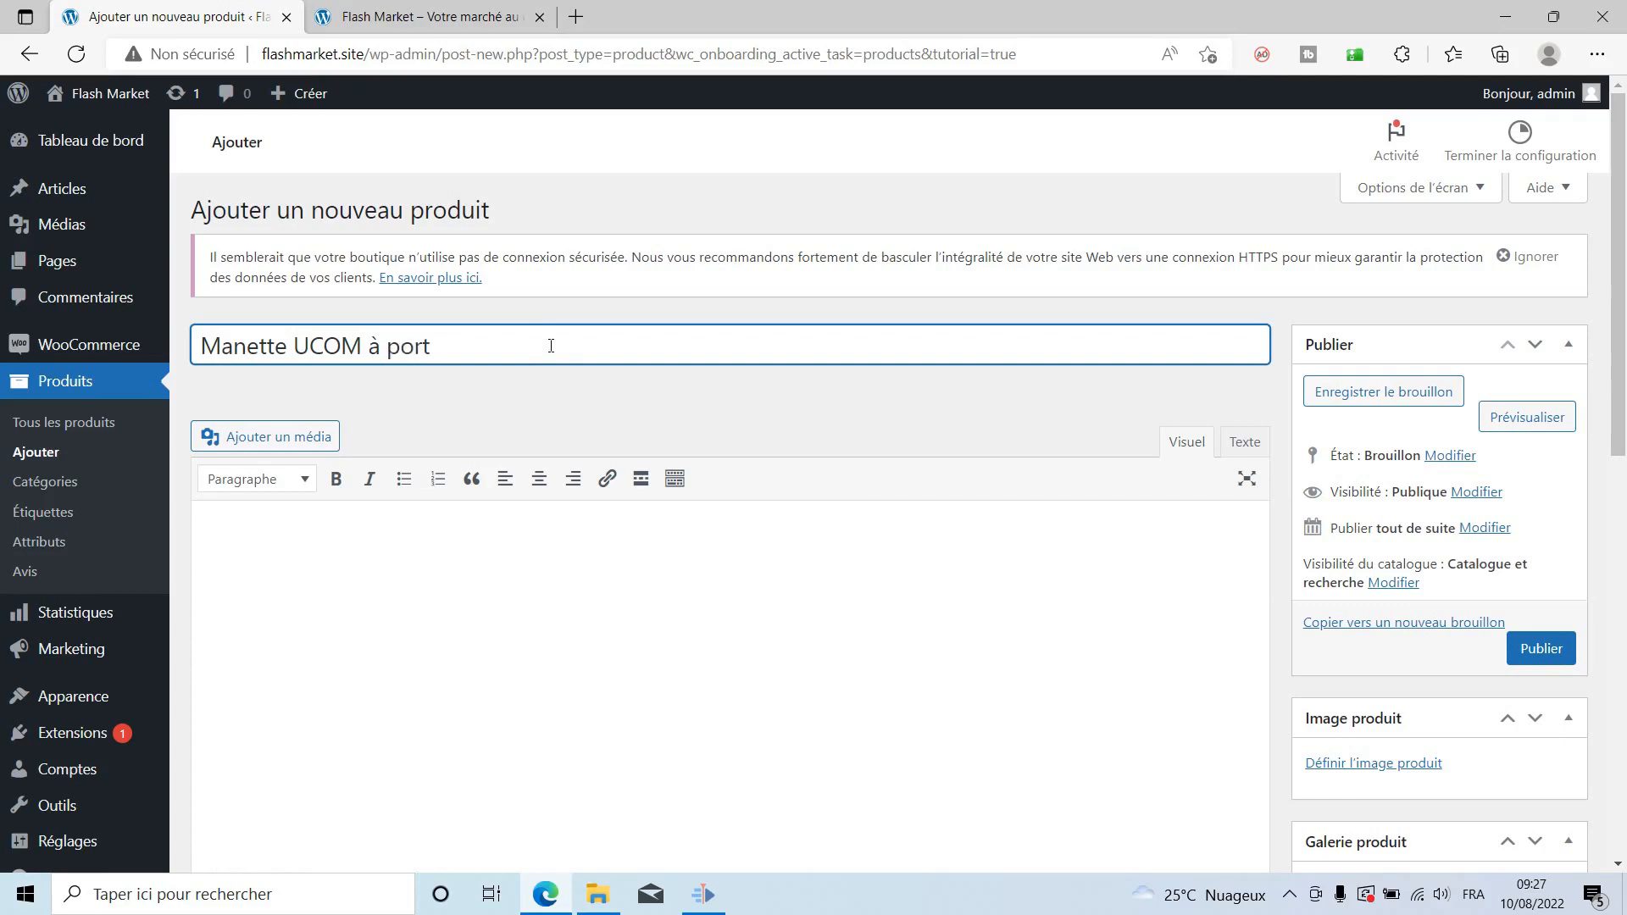
text( USB)
key(ctrl+a)
key(ctrl+c)
key(Tab)
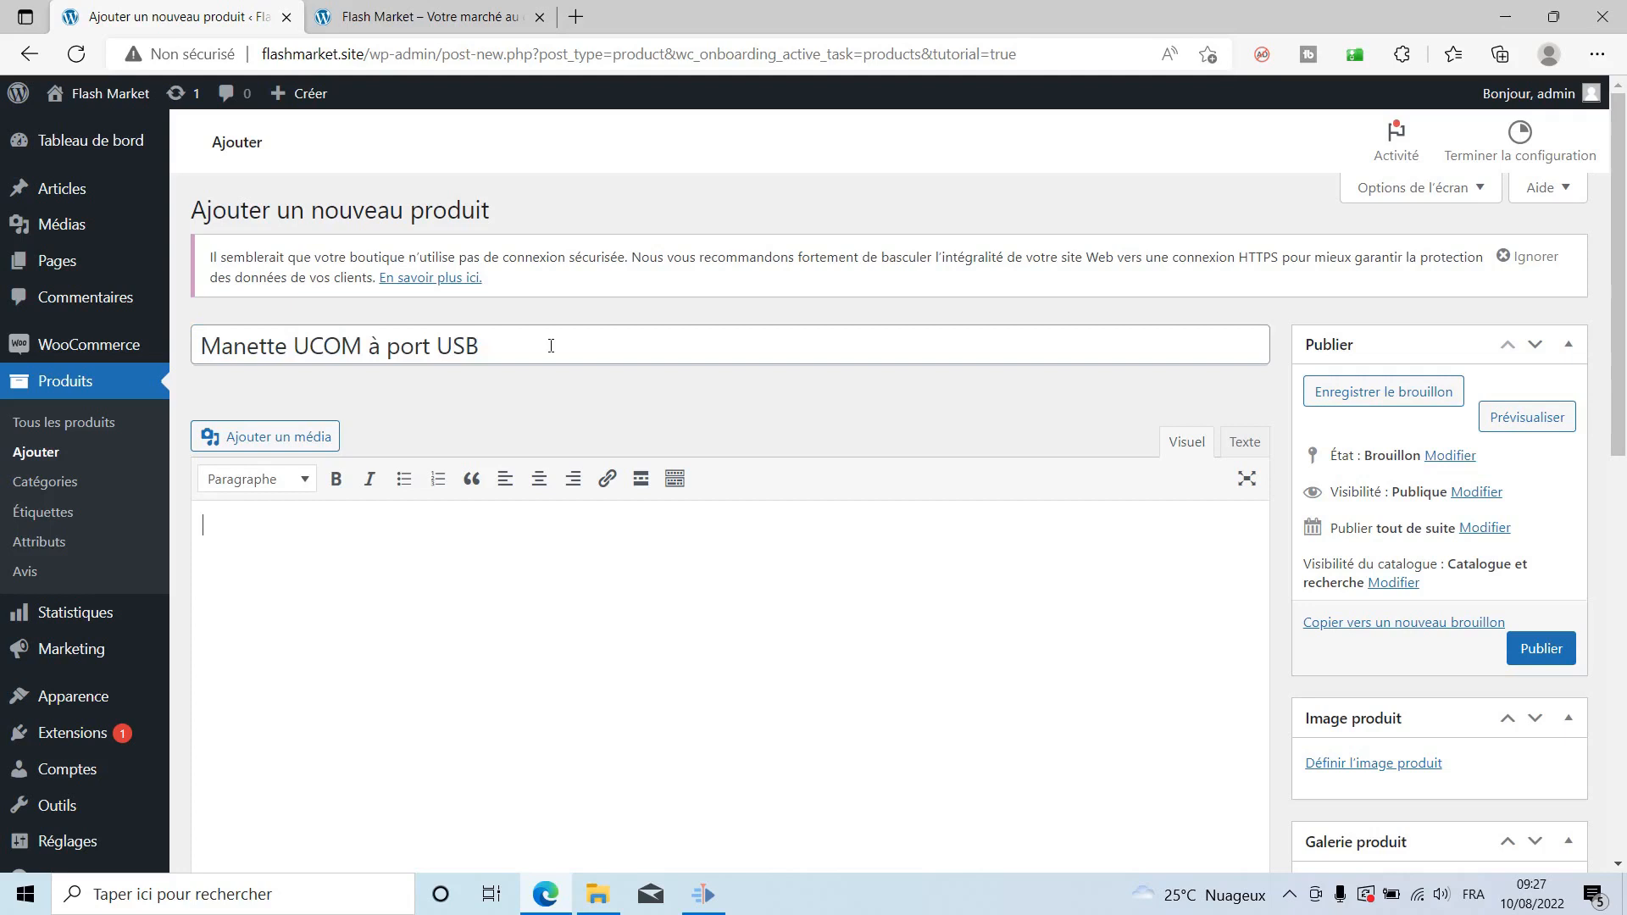
key(ctrl+v)
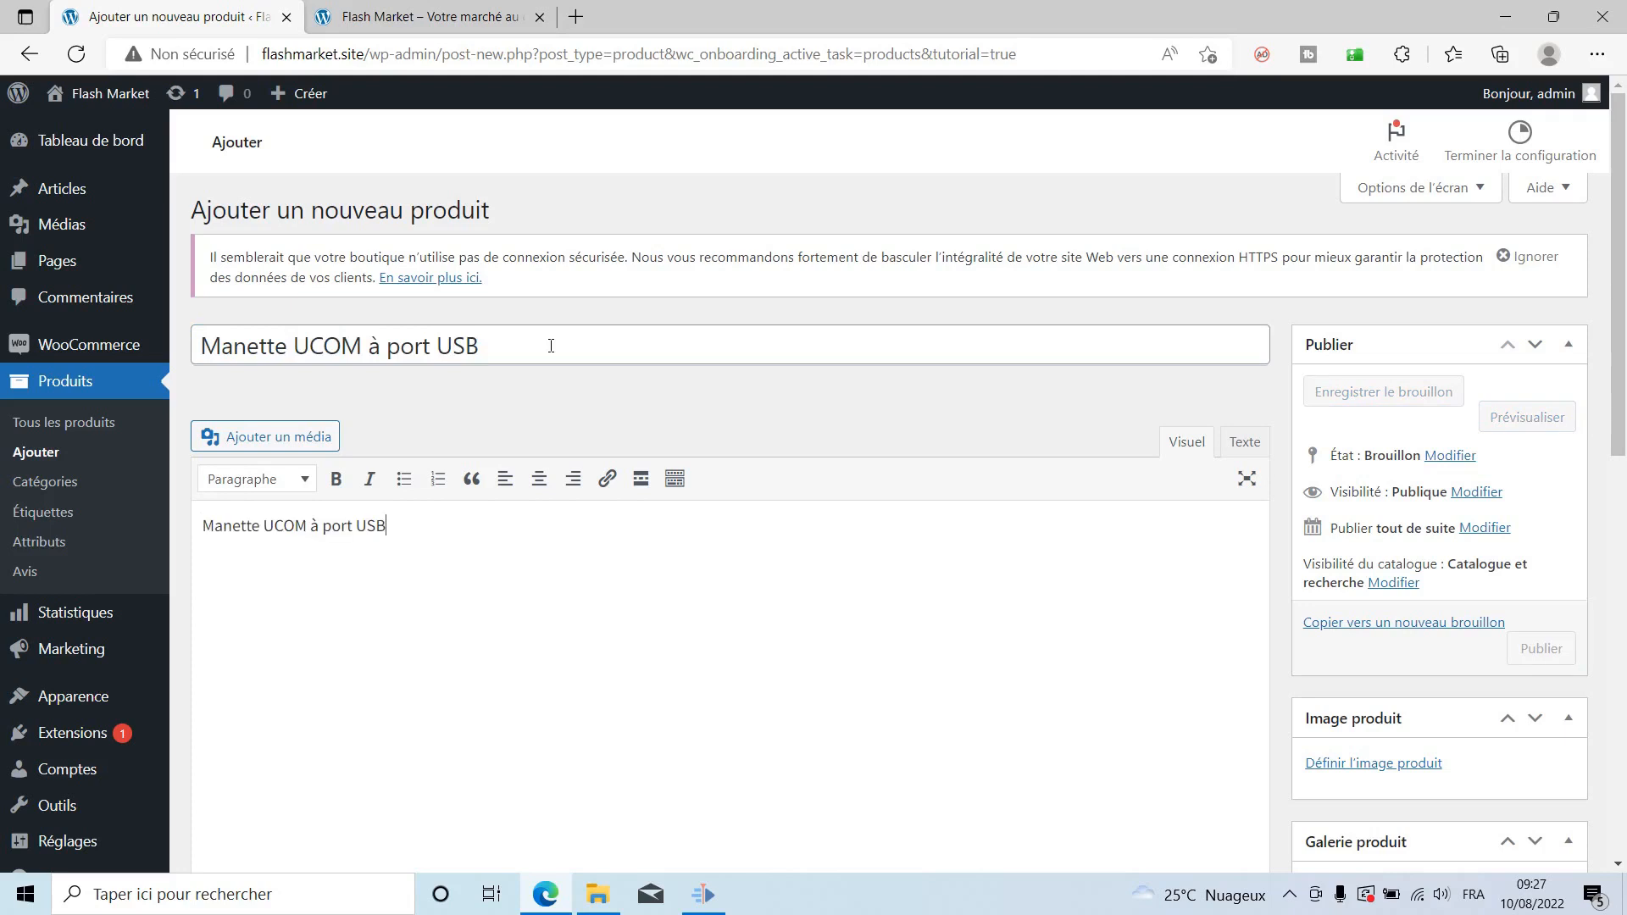
scroll(551, 345, down, 12)
click(454, 607)
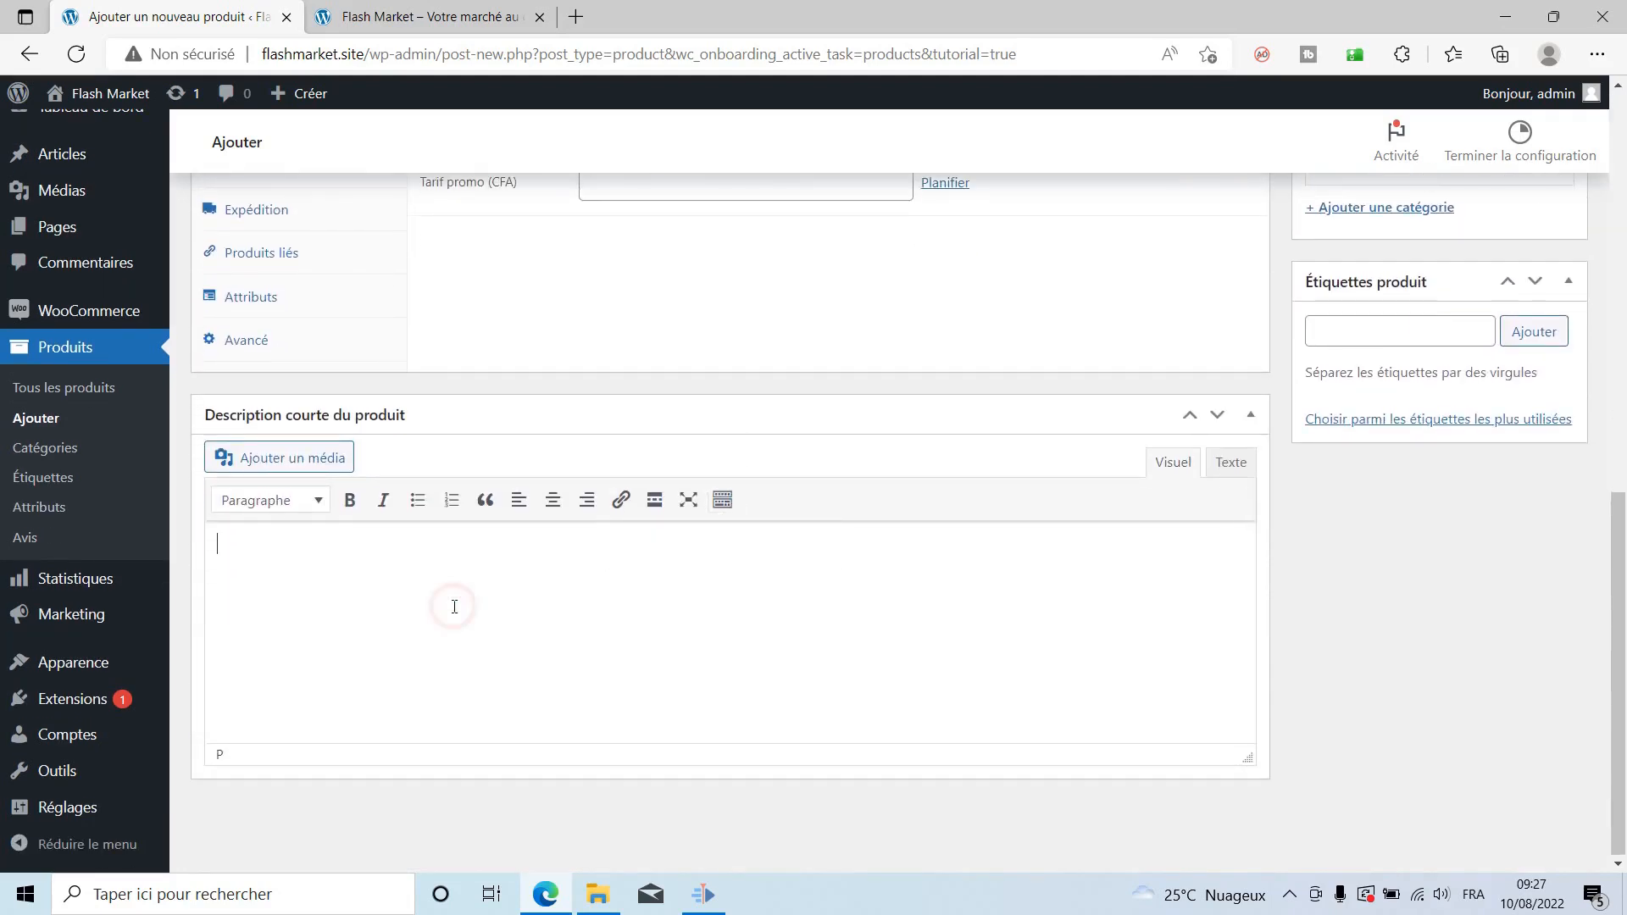
key(ctrl+v)
scroll(834, 642, up, 5)
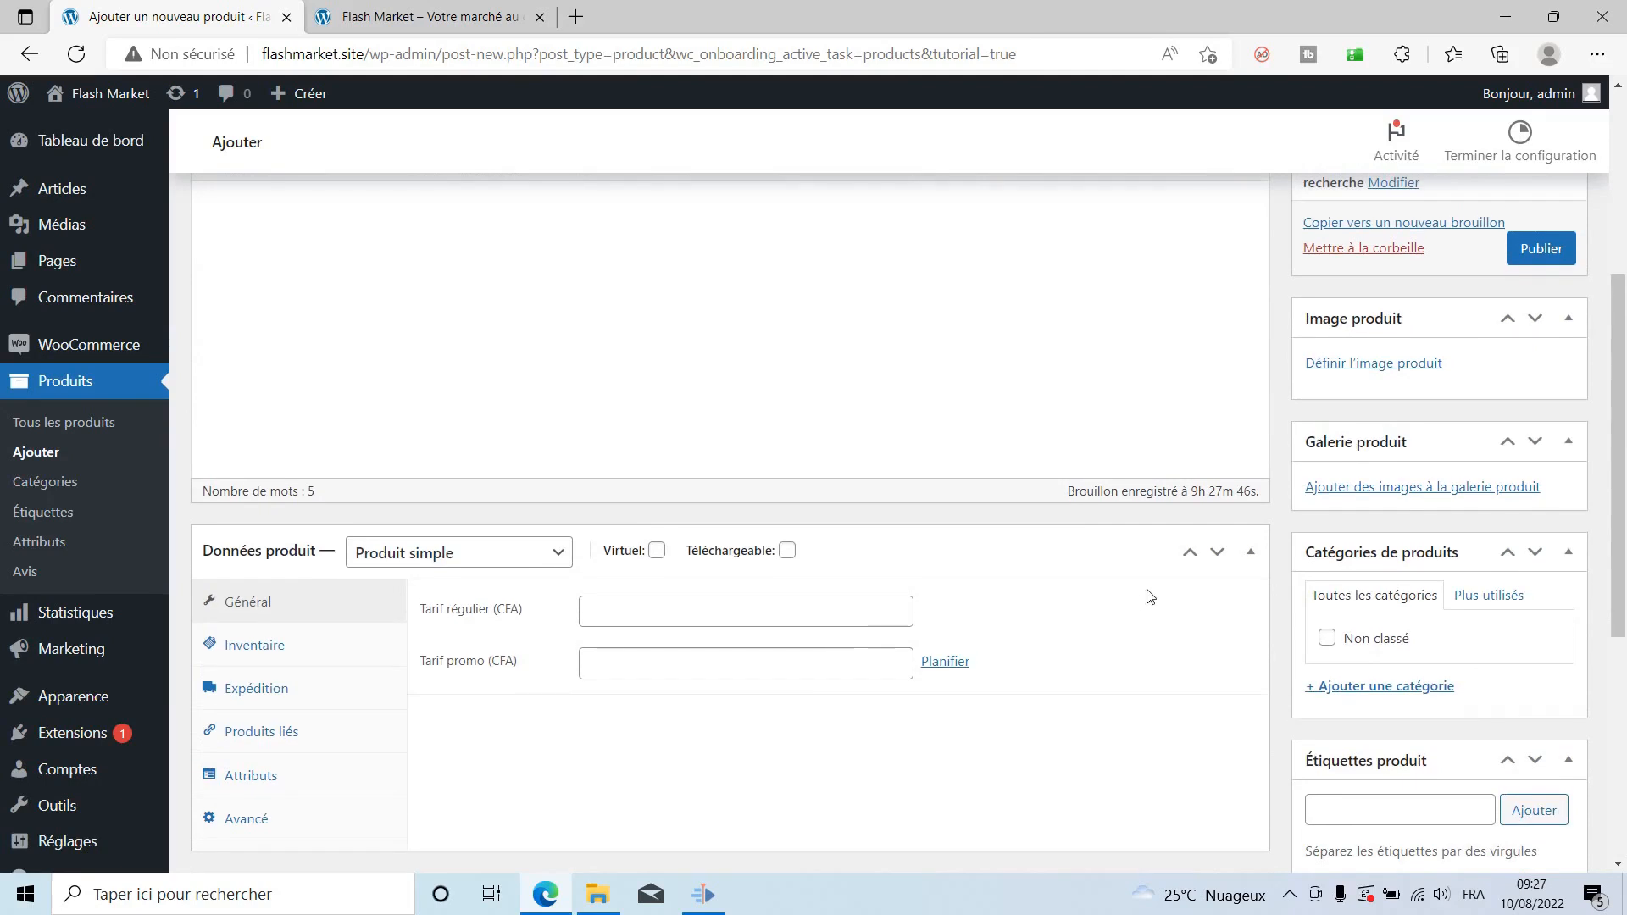
Set the regular price to 5000 and the promo price to 4500.
click(701, 613)
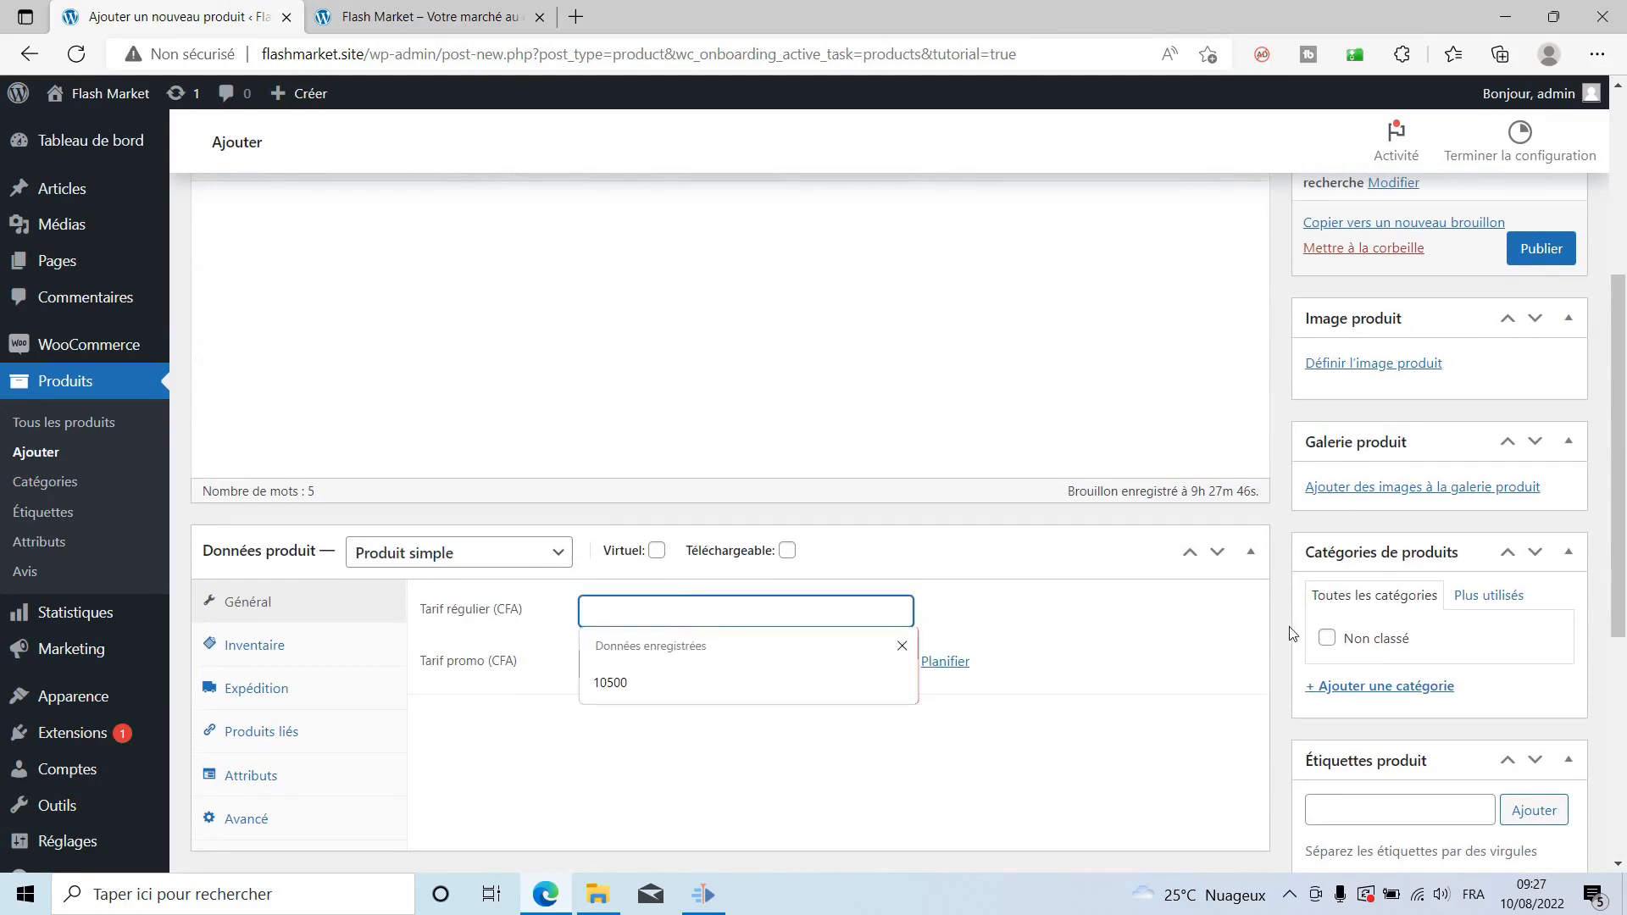
text(5000)
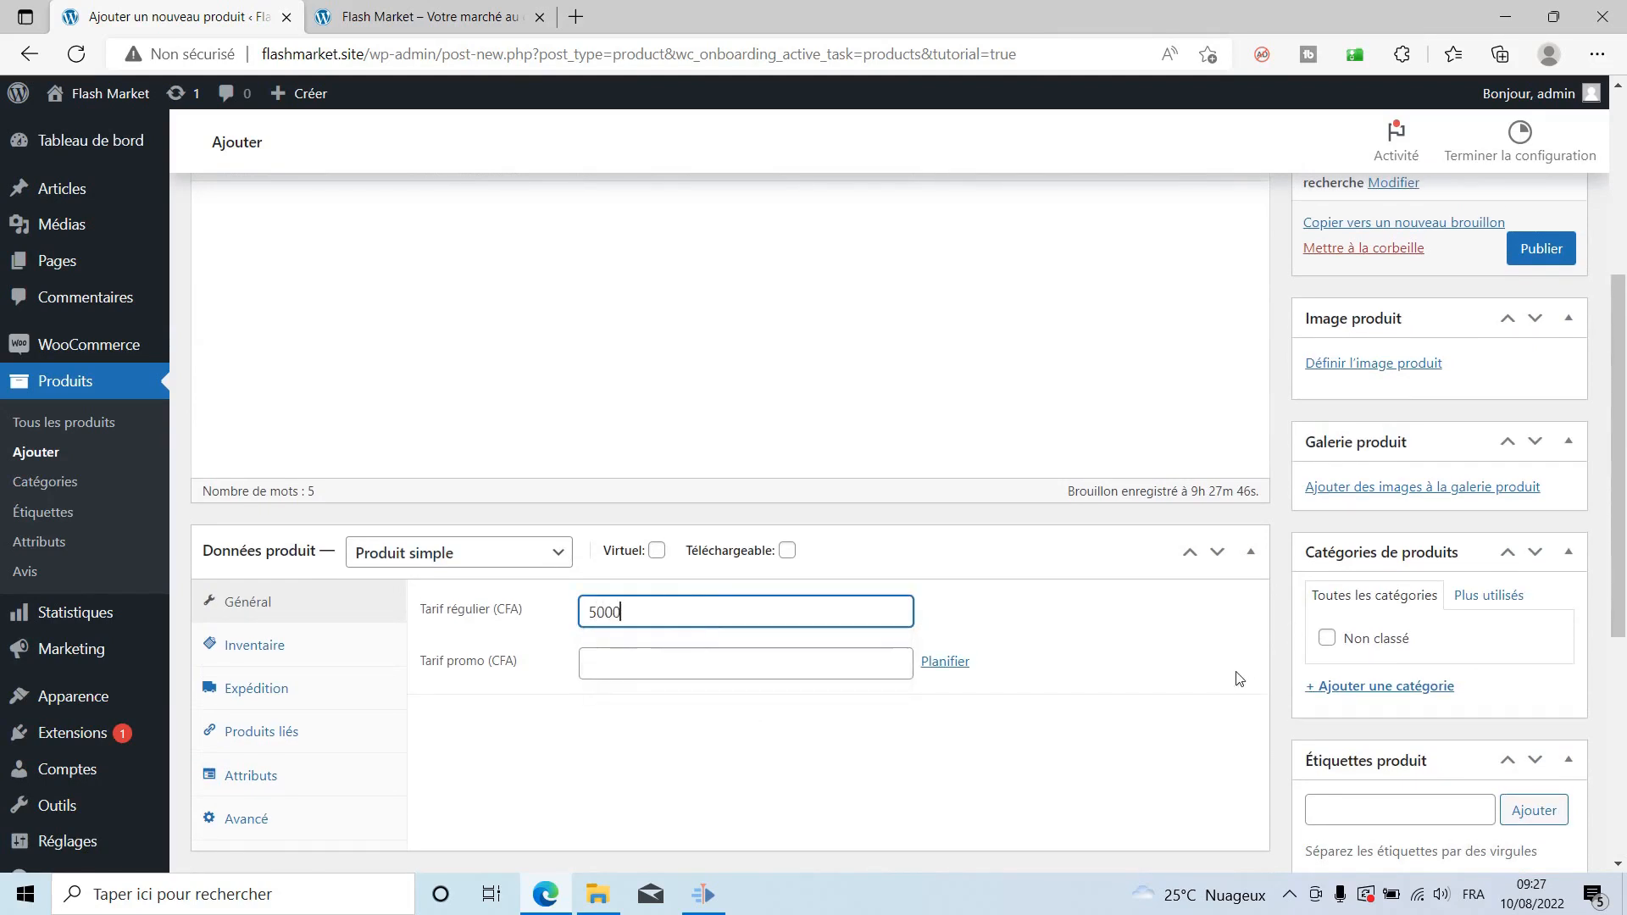
click(1271, 613)
click(674, 662)
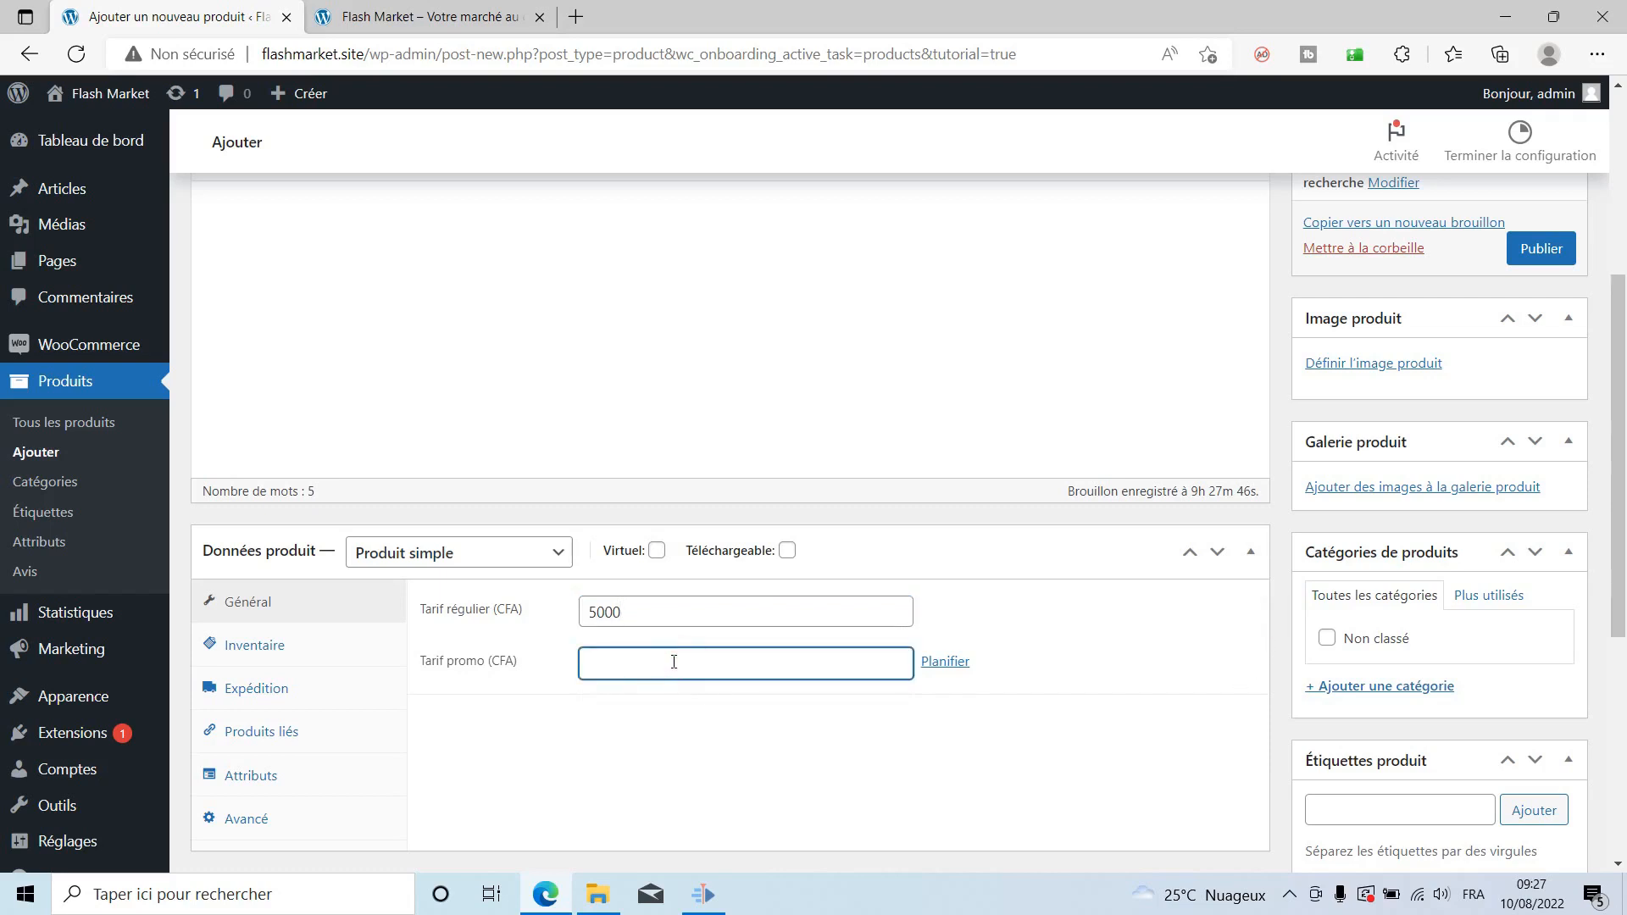
text(4500)
Schedule the promo price from 10 August 2022 to 14 August 2022.
click(941, 663)
click(768, 716)
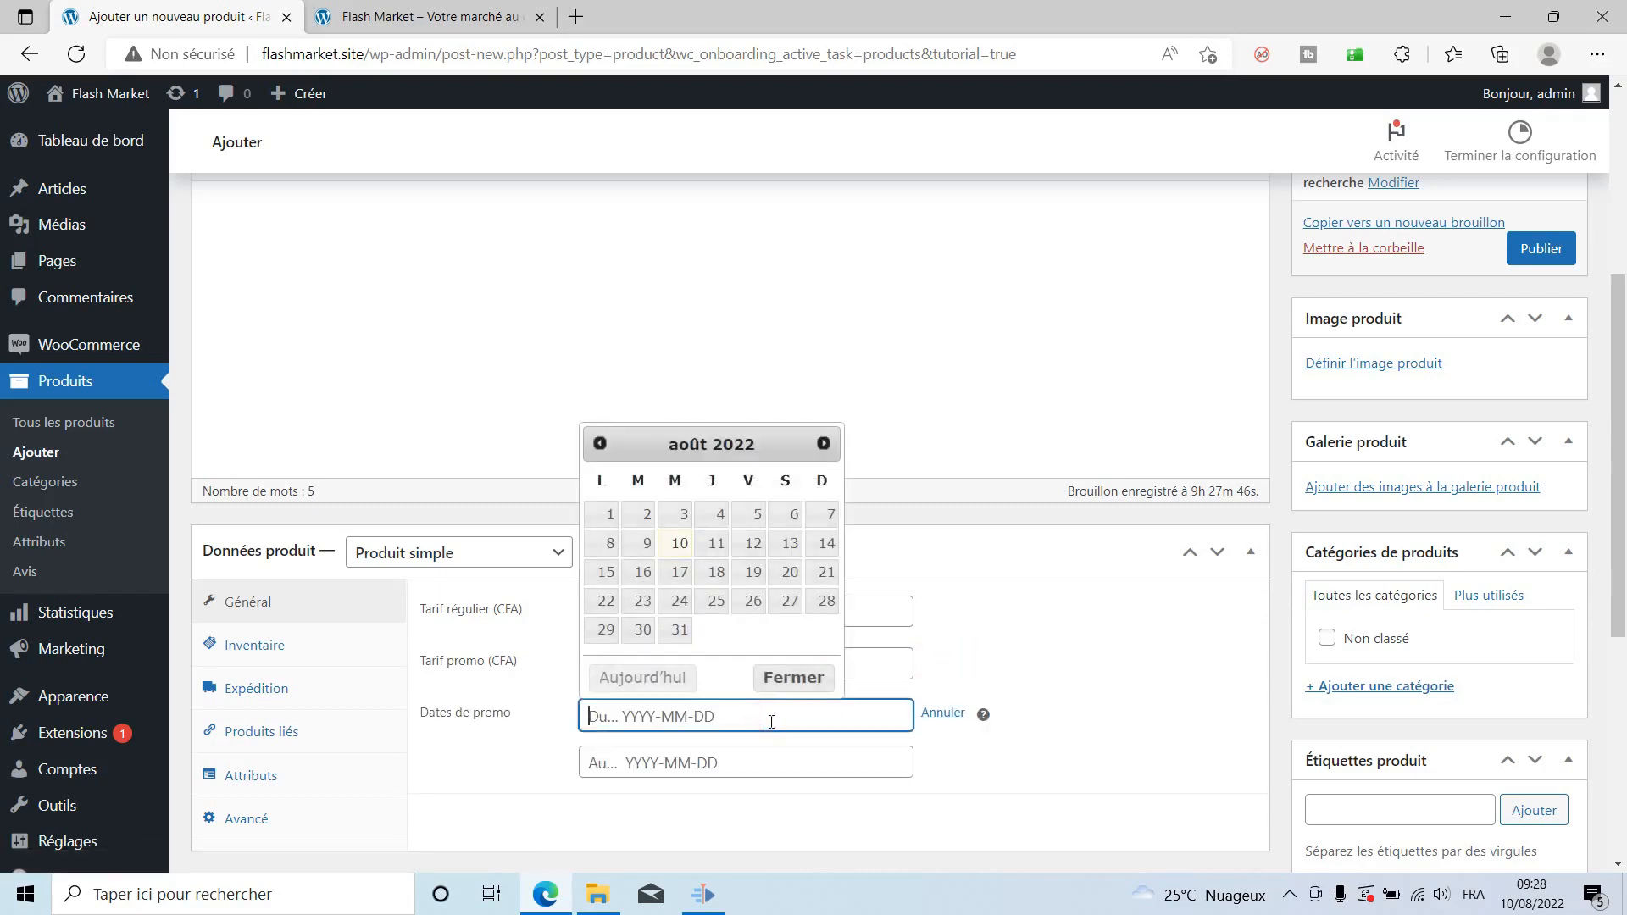
click(683, 543)
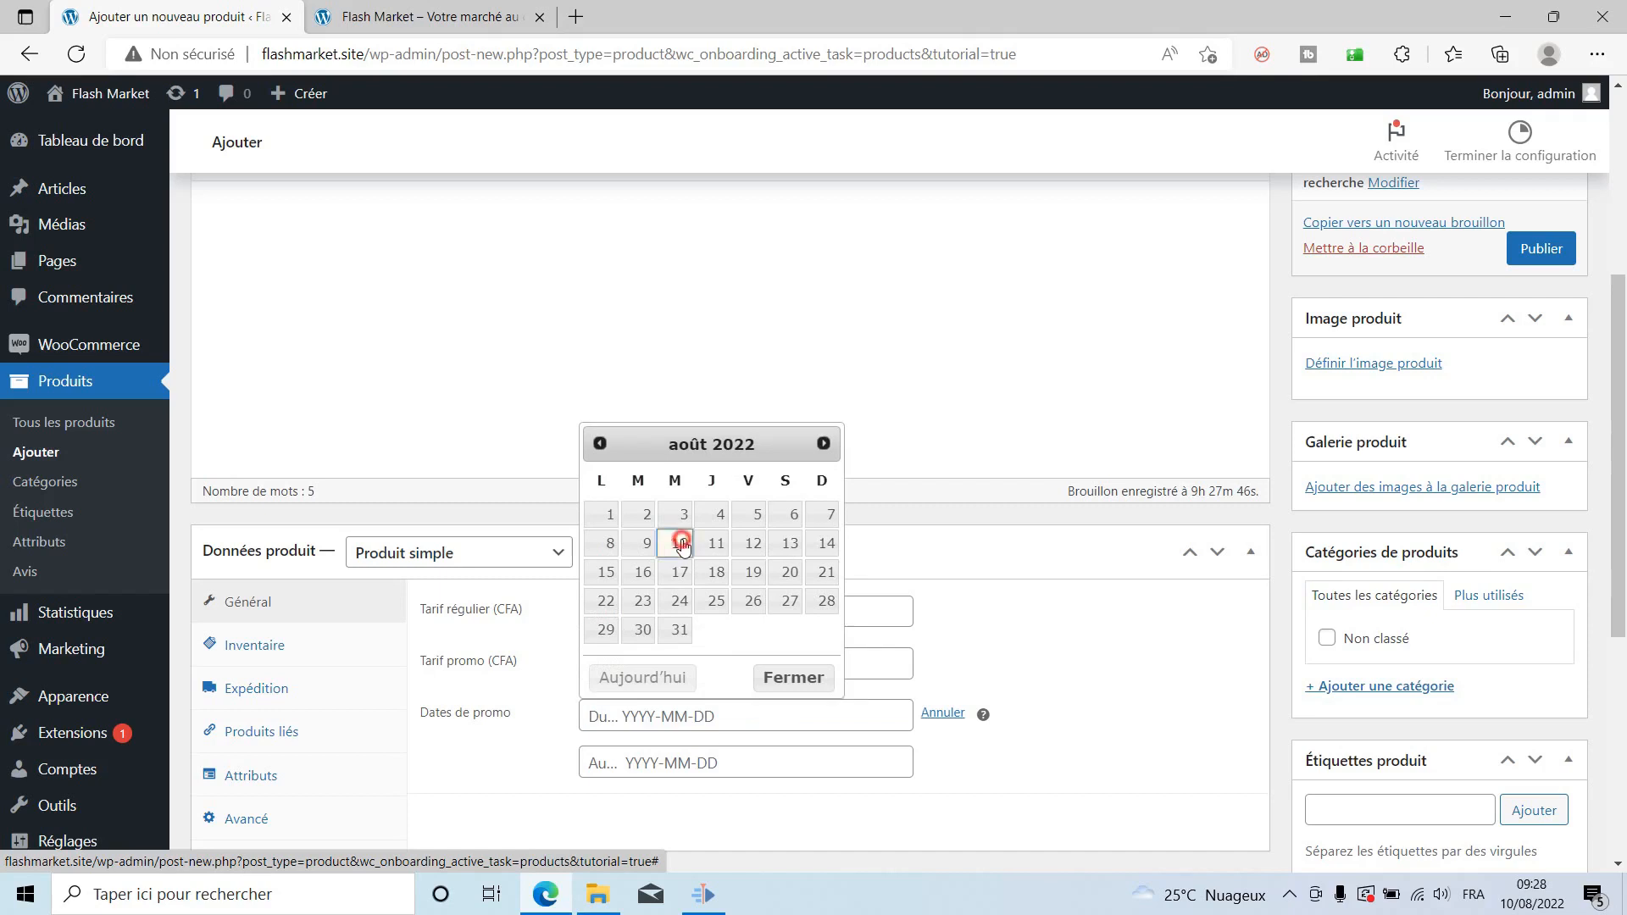
click(660, 768)
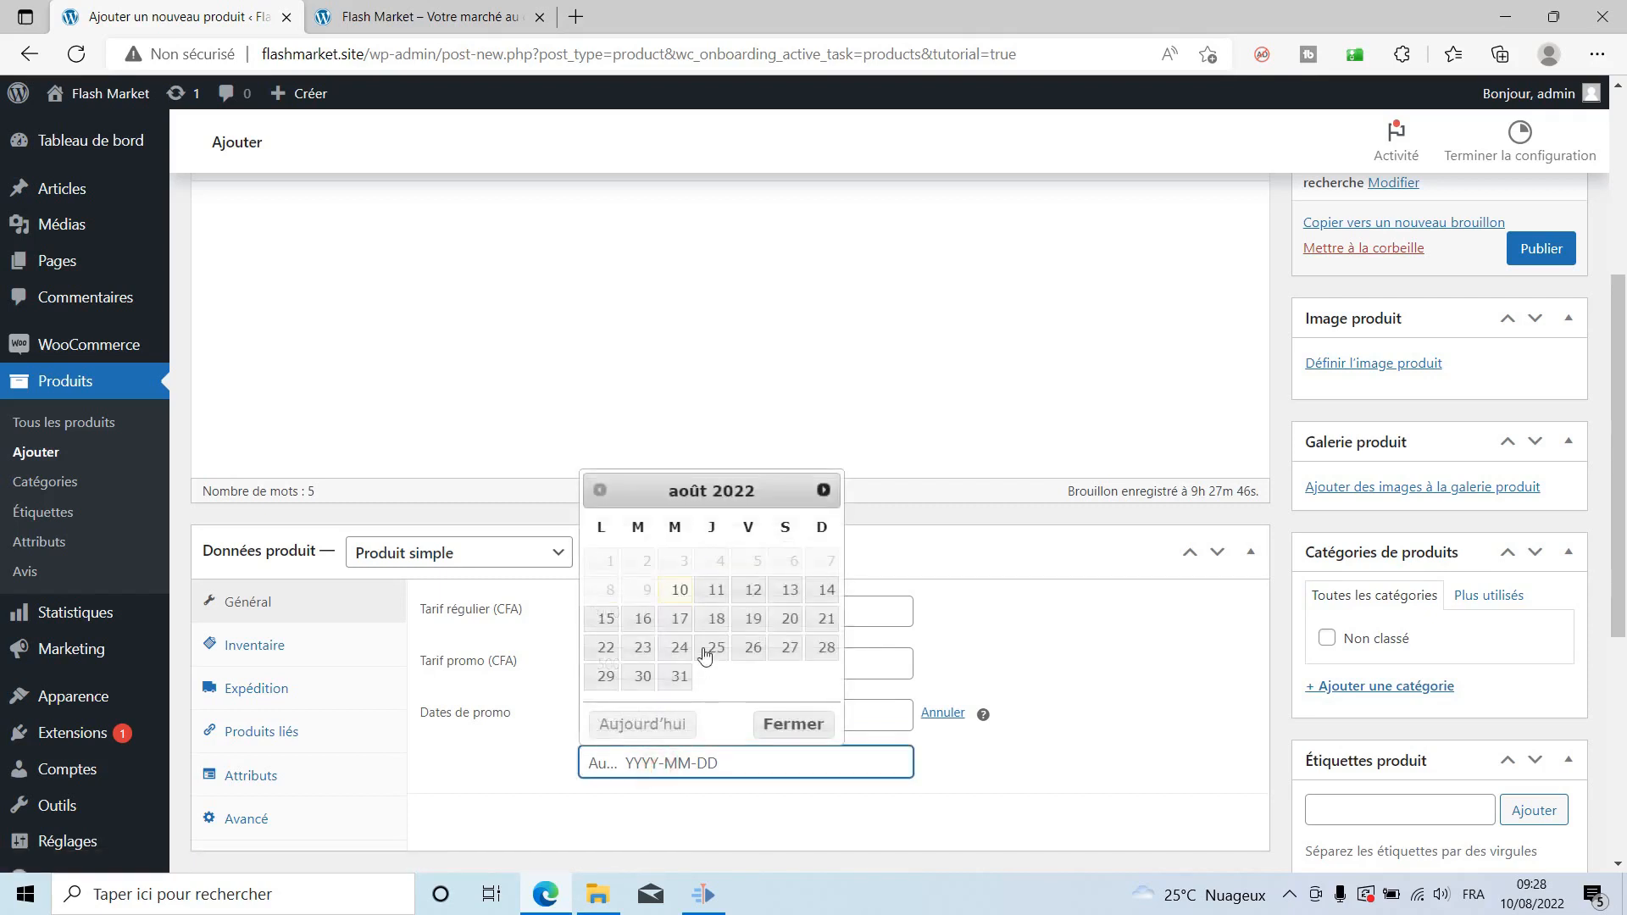
click(826, 591)
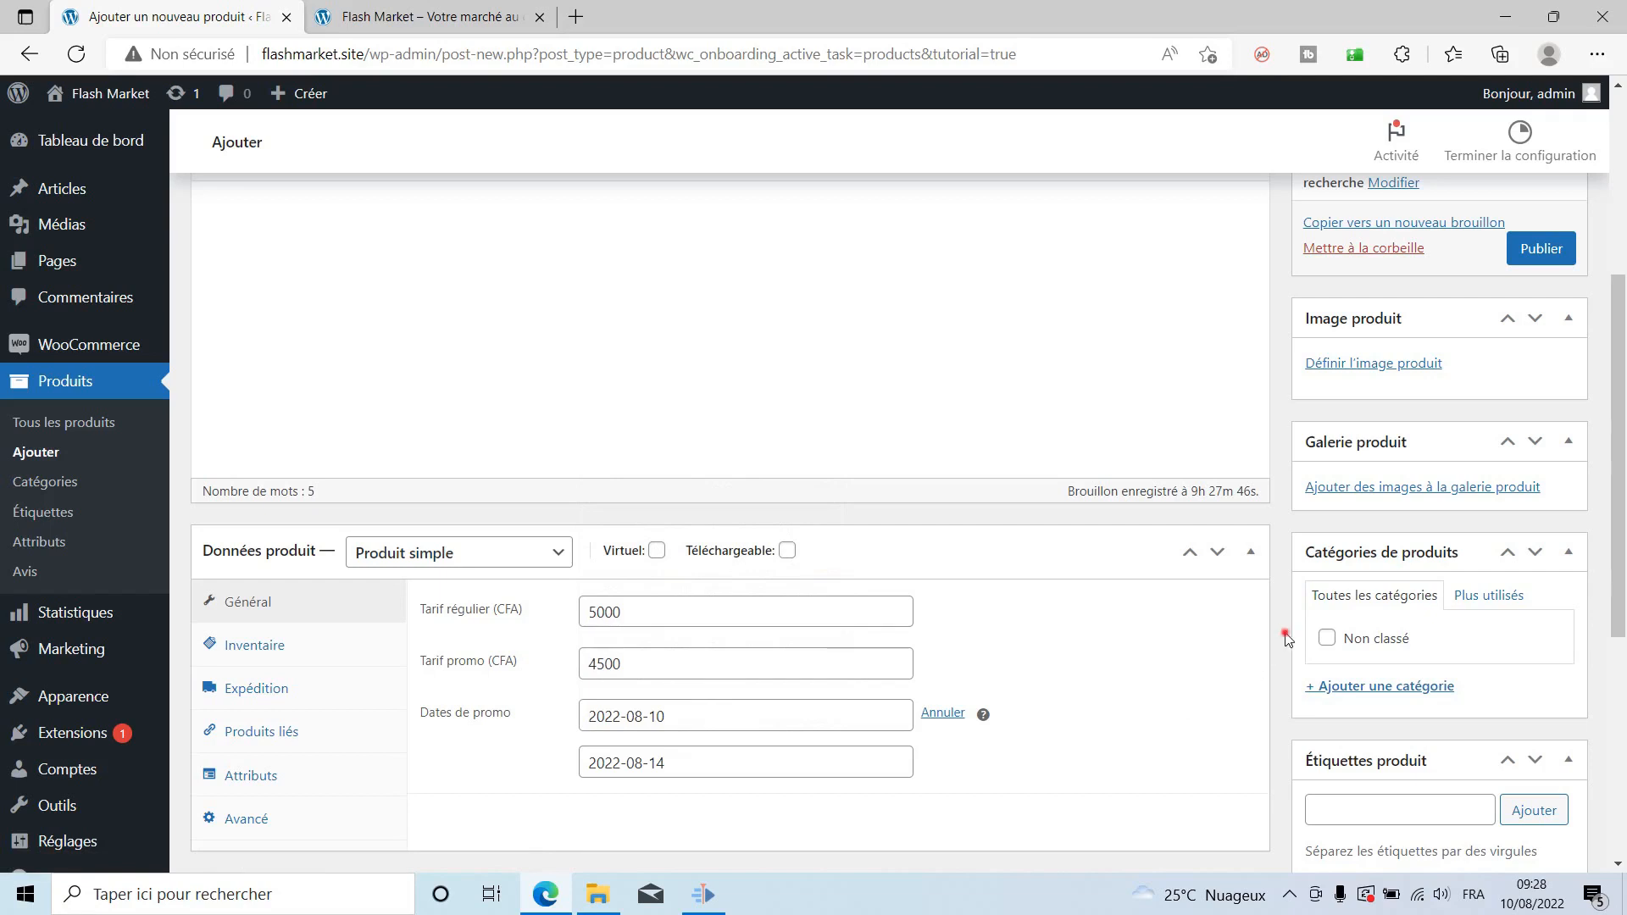
scroll(1285, 640, down, 3)
scroll(1285, 639, up, 6)
scroll(1285, 639, down, 5)
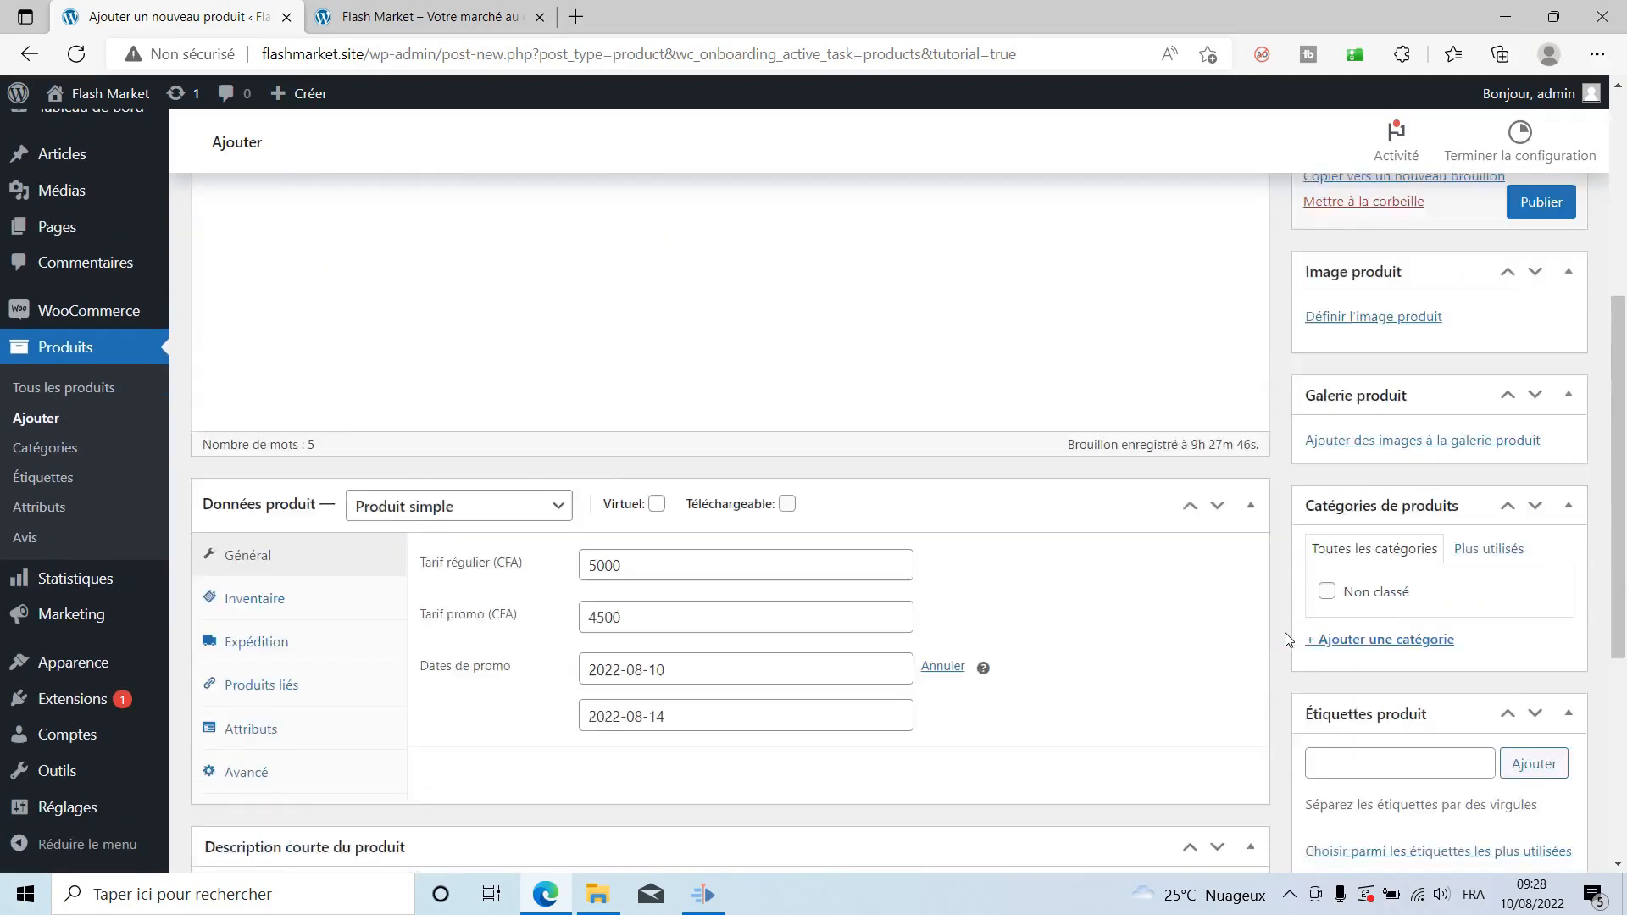
scroll(1312, 371, up, 3)
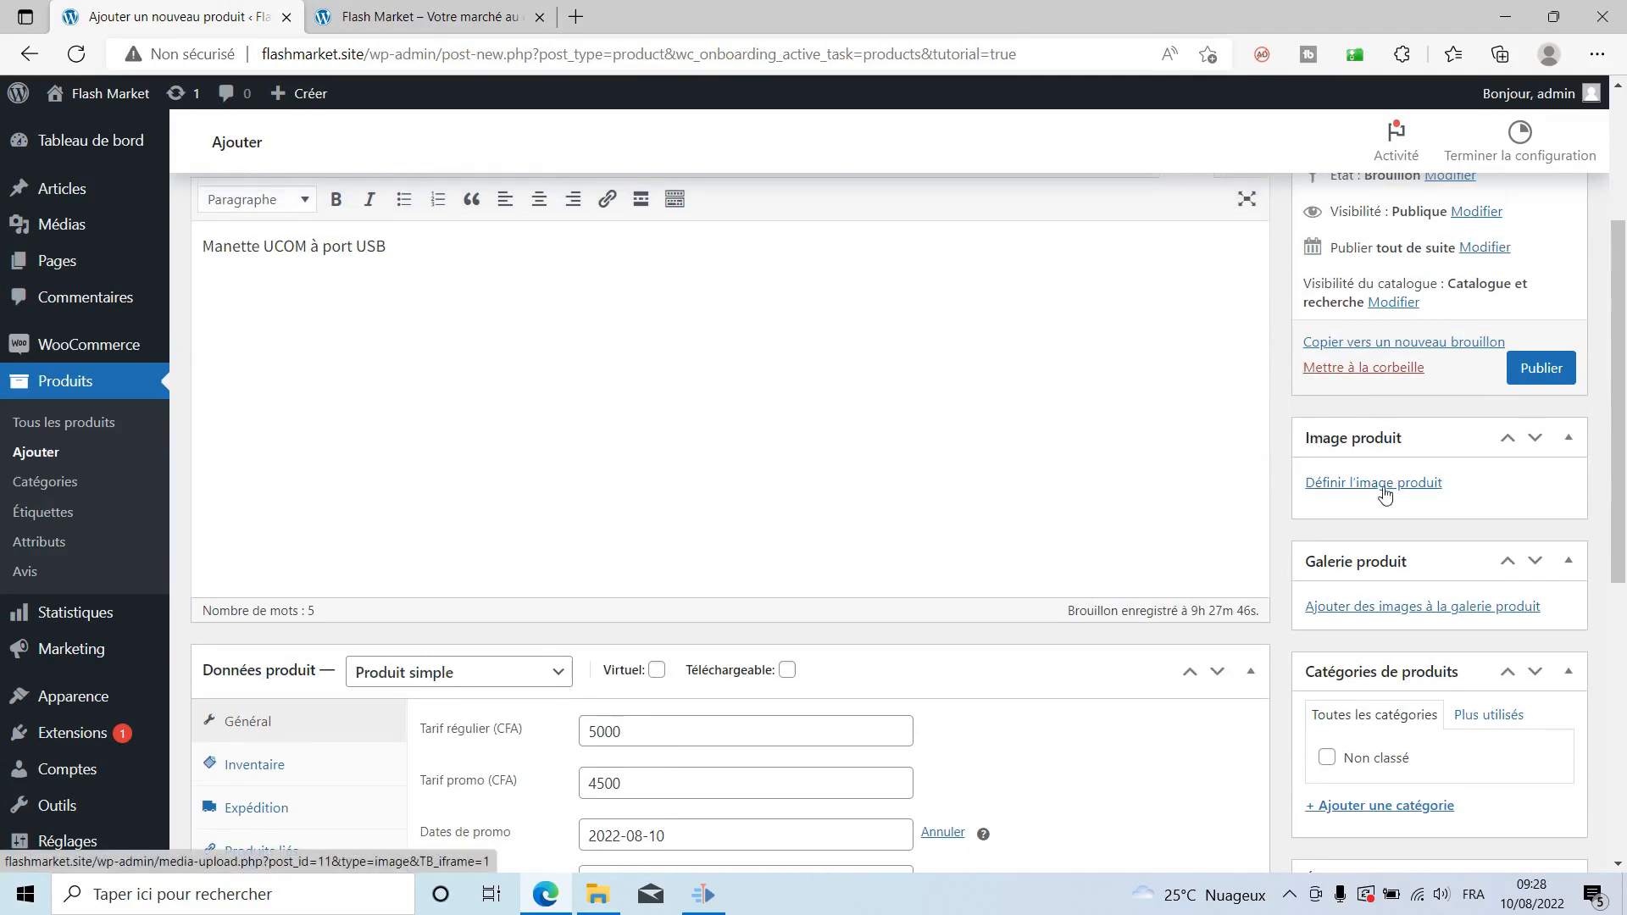
Upload the black controller photo b61dad49bef0c4b8ccf41511726efd28.jpg and set it as the product image.
click(1322, 485)
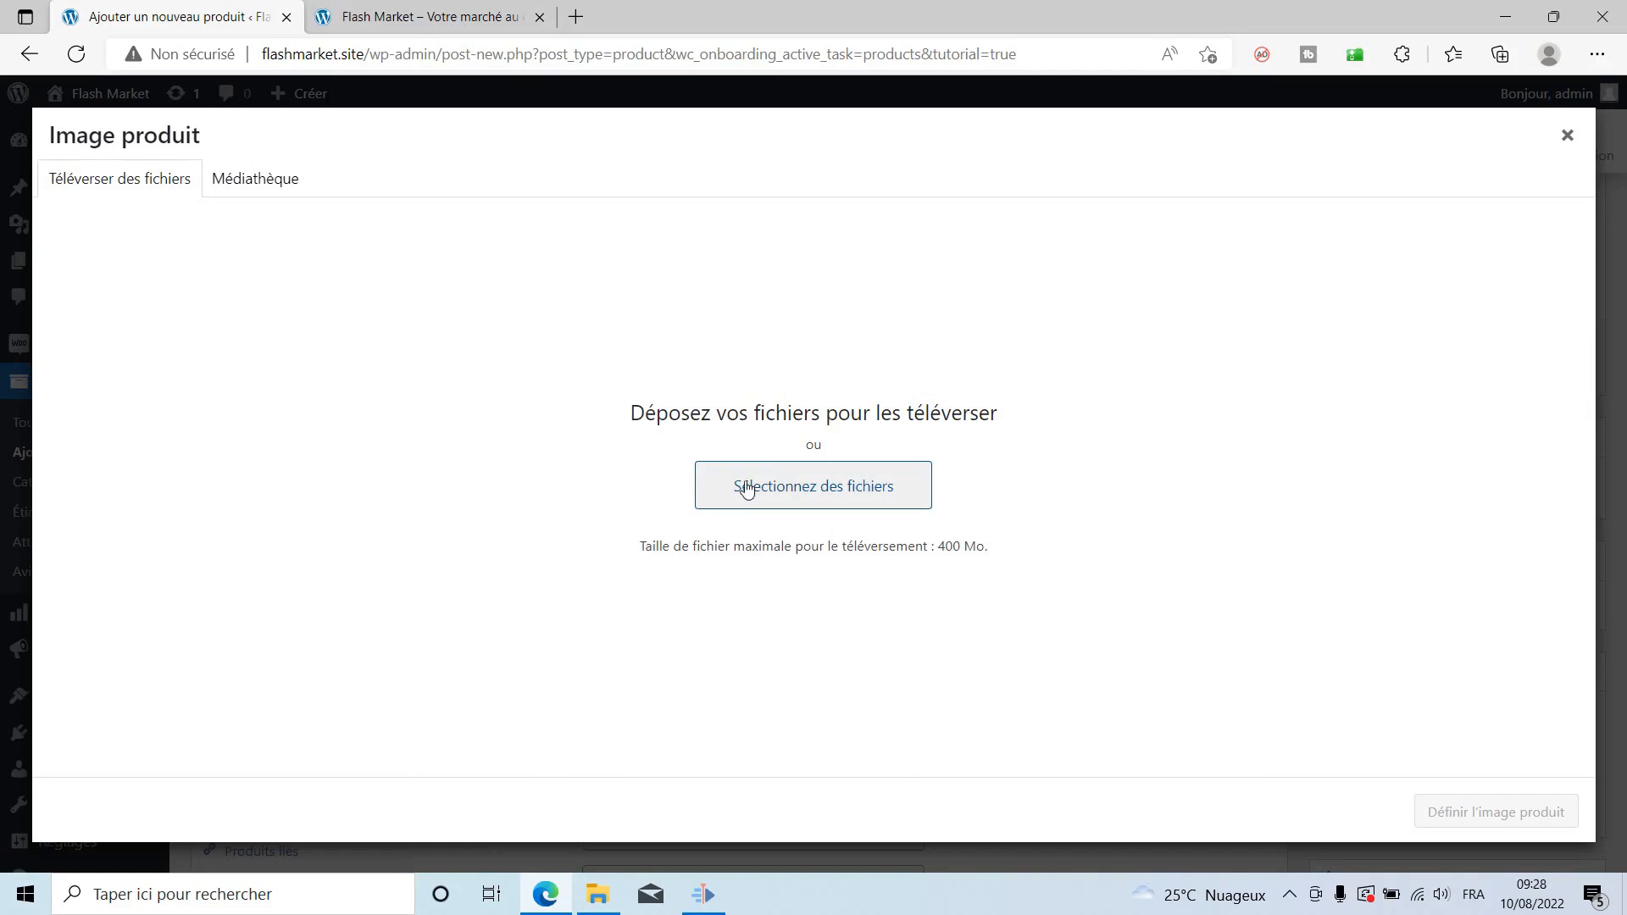
click(235, 165)
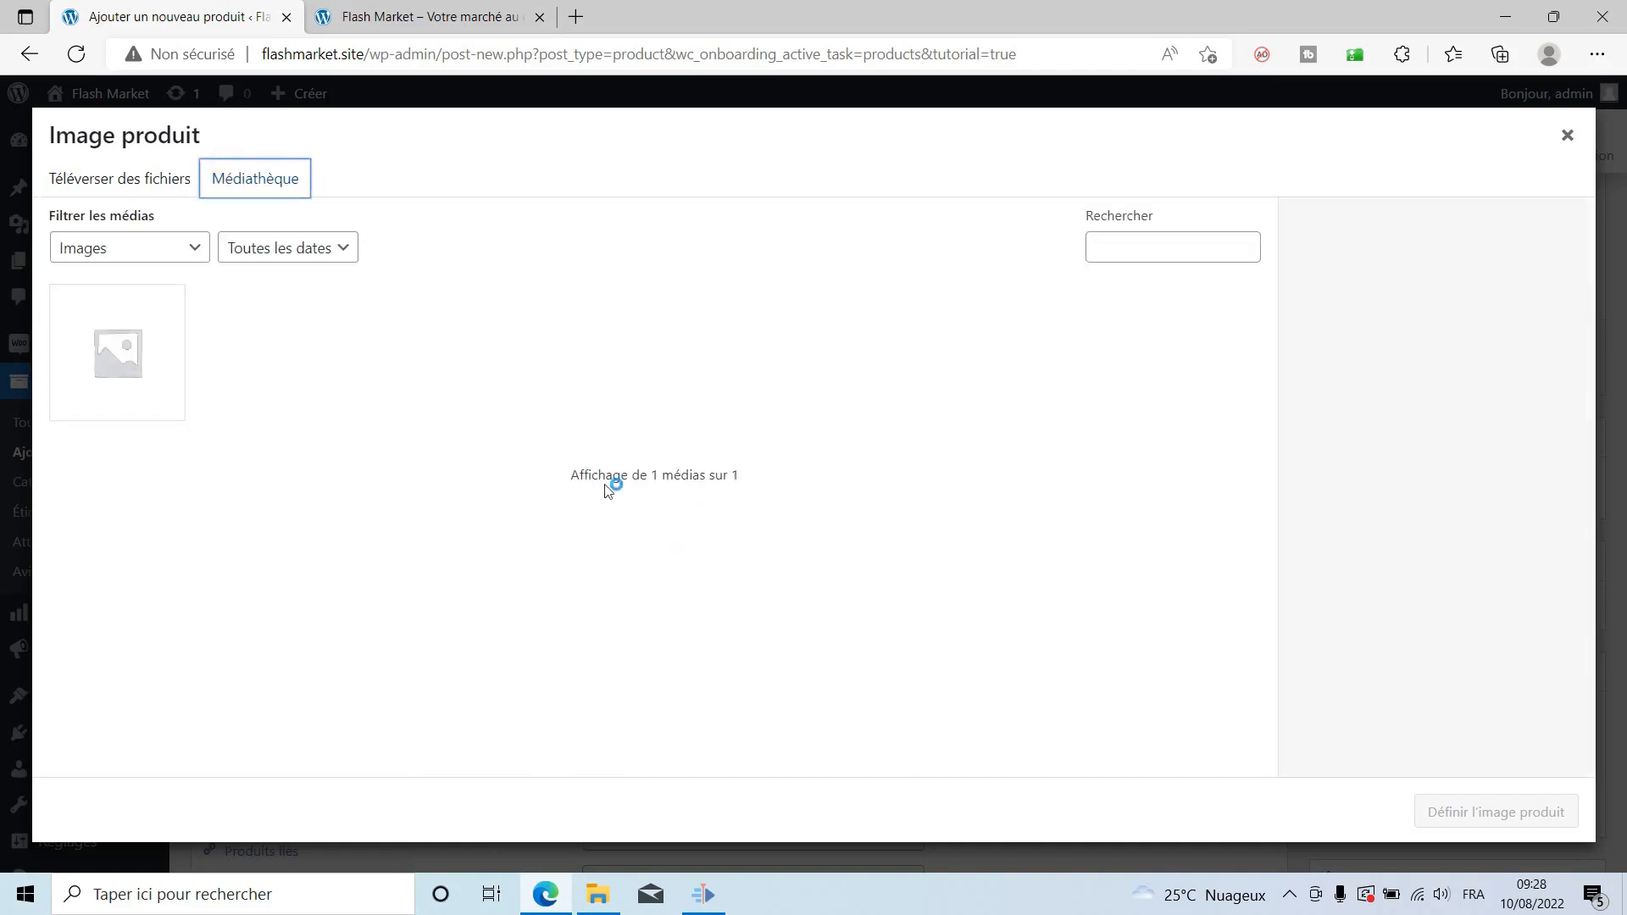
click(124, 183)
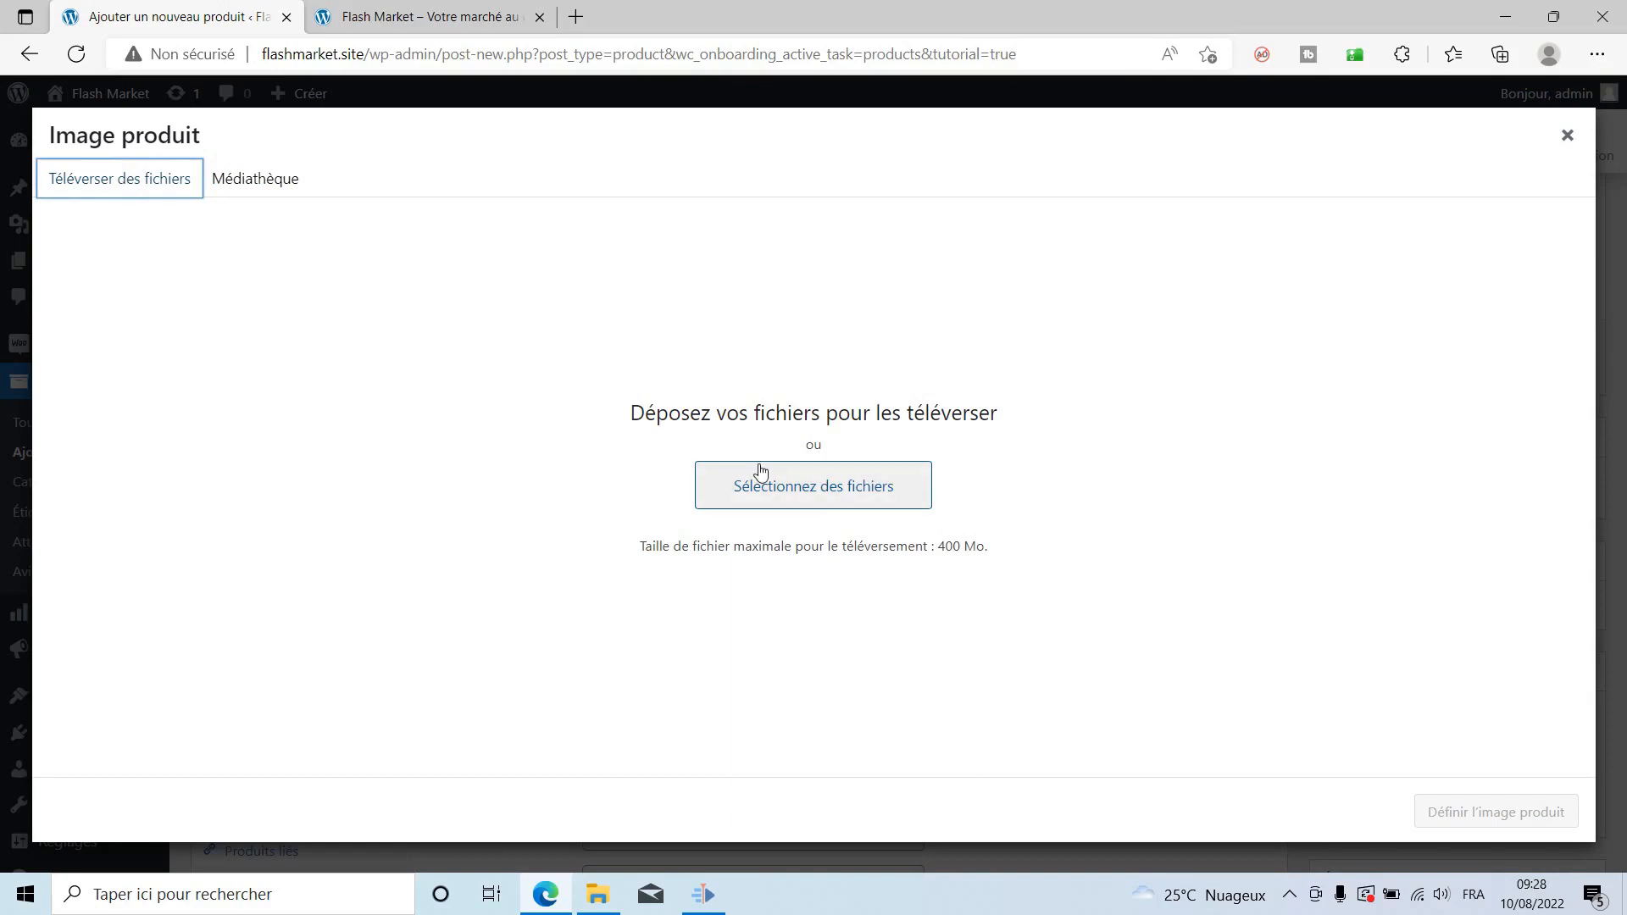
click(796, 488)
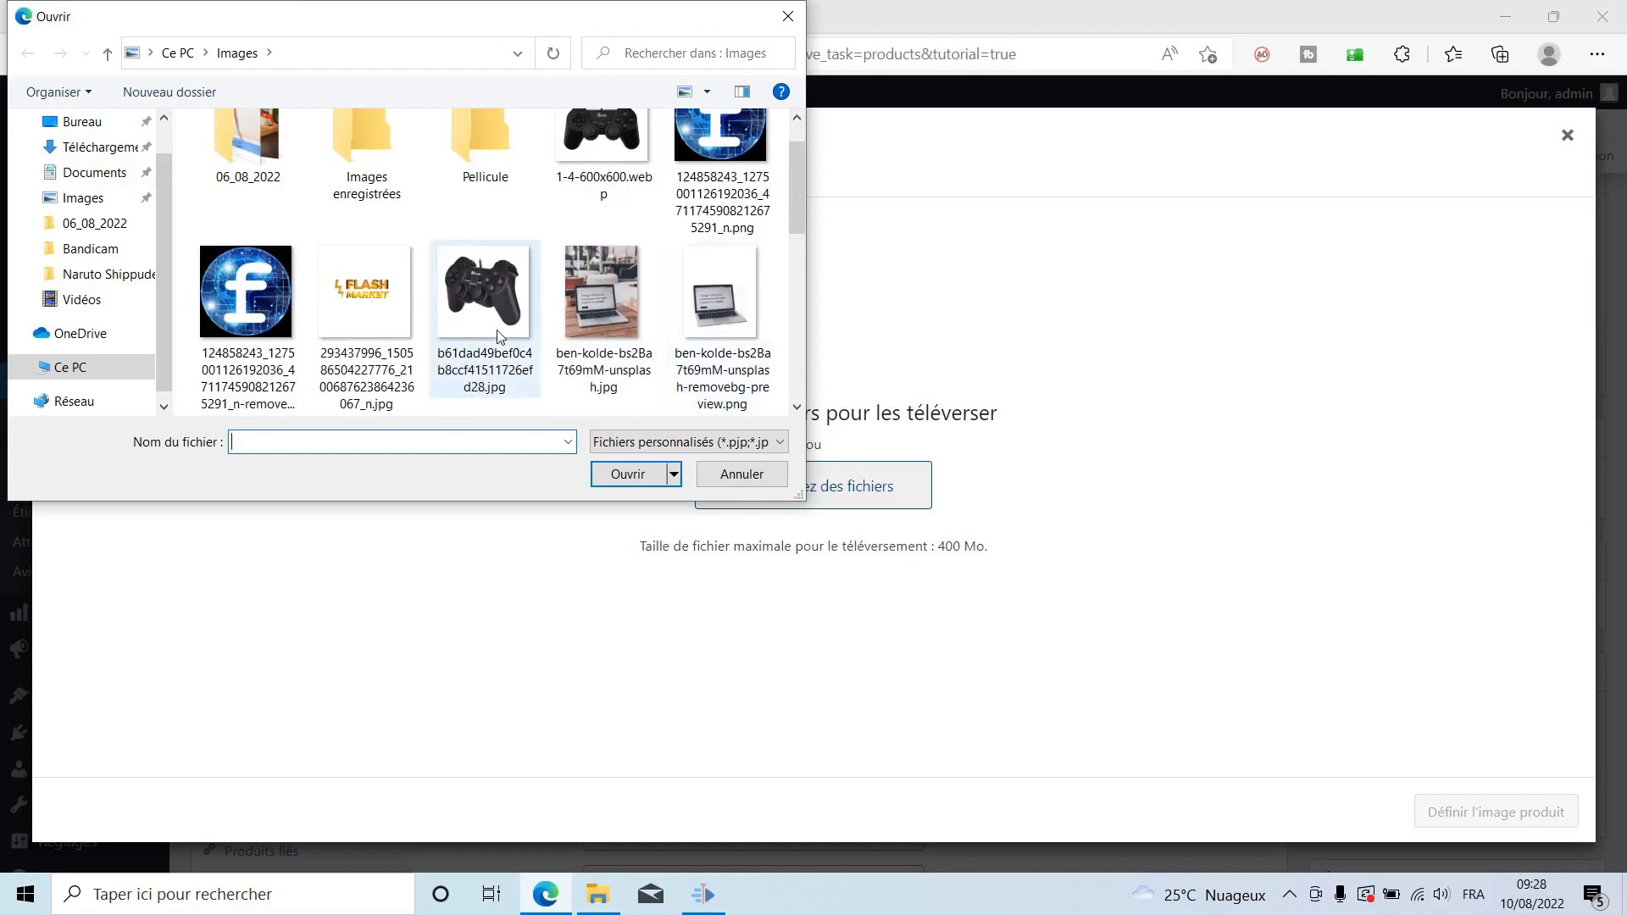
click(494, 356)
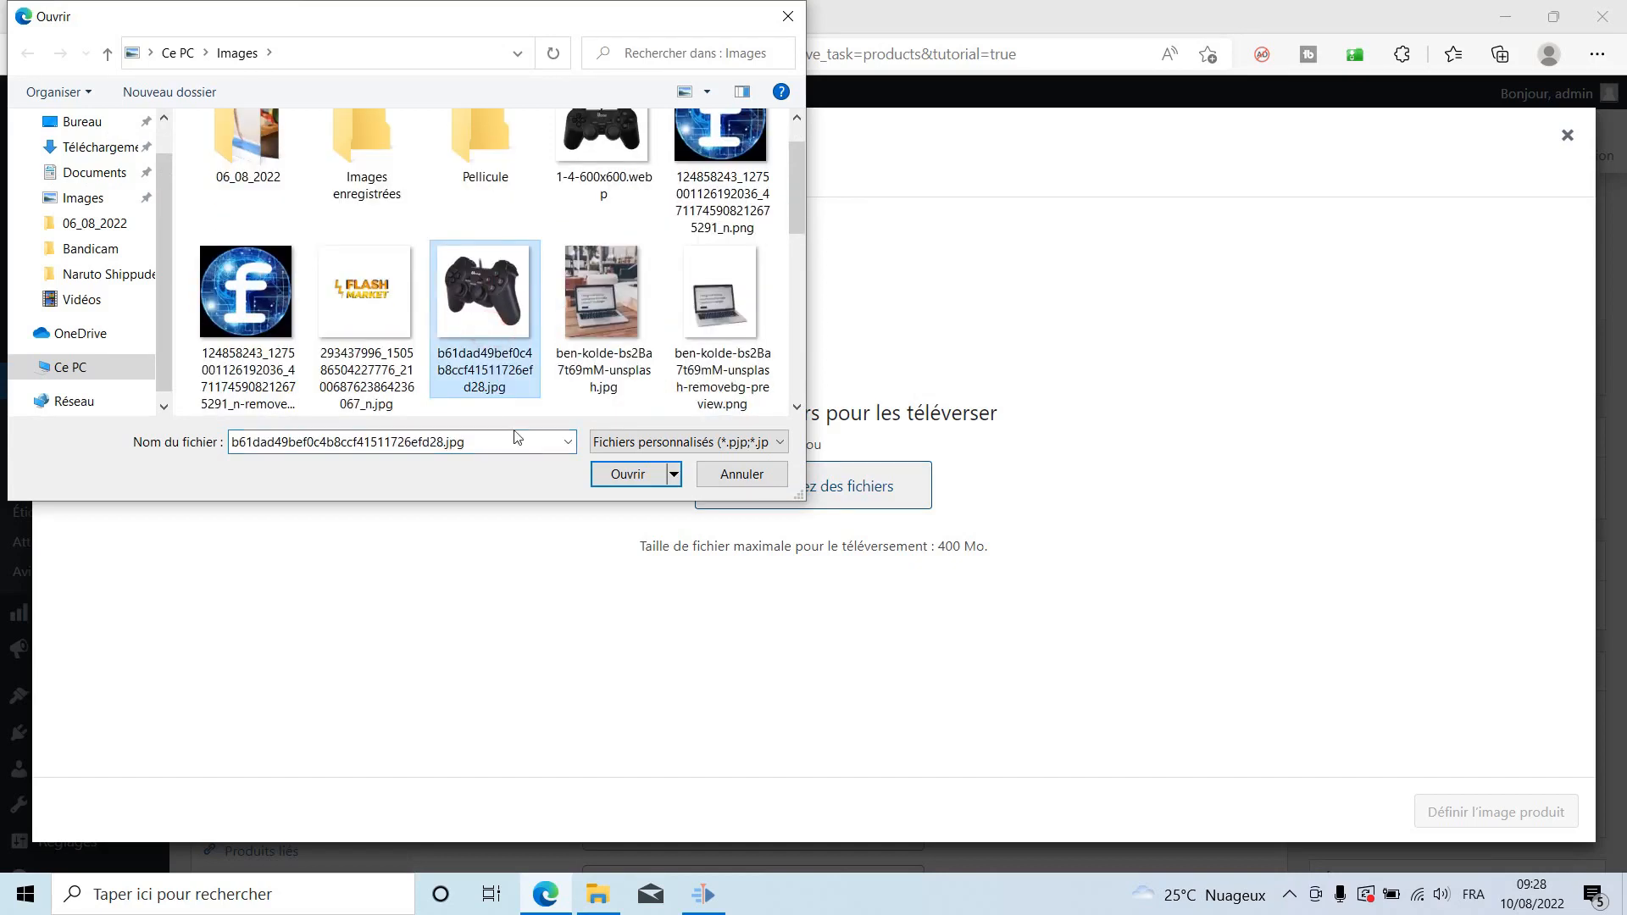
click(612, 486)
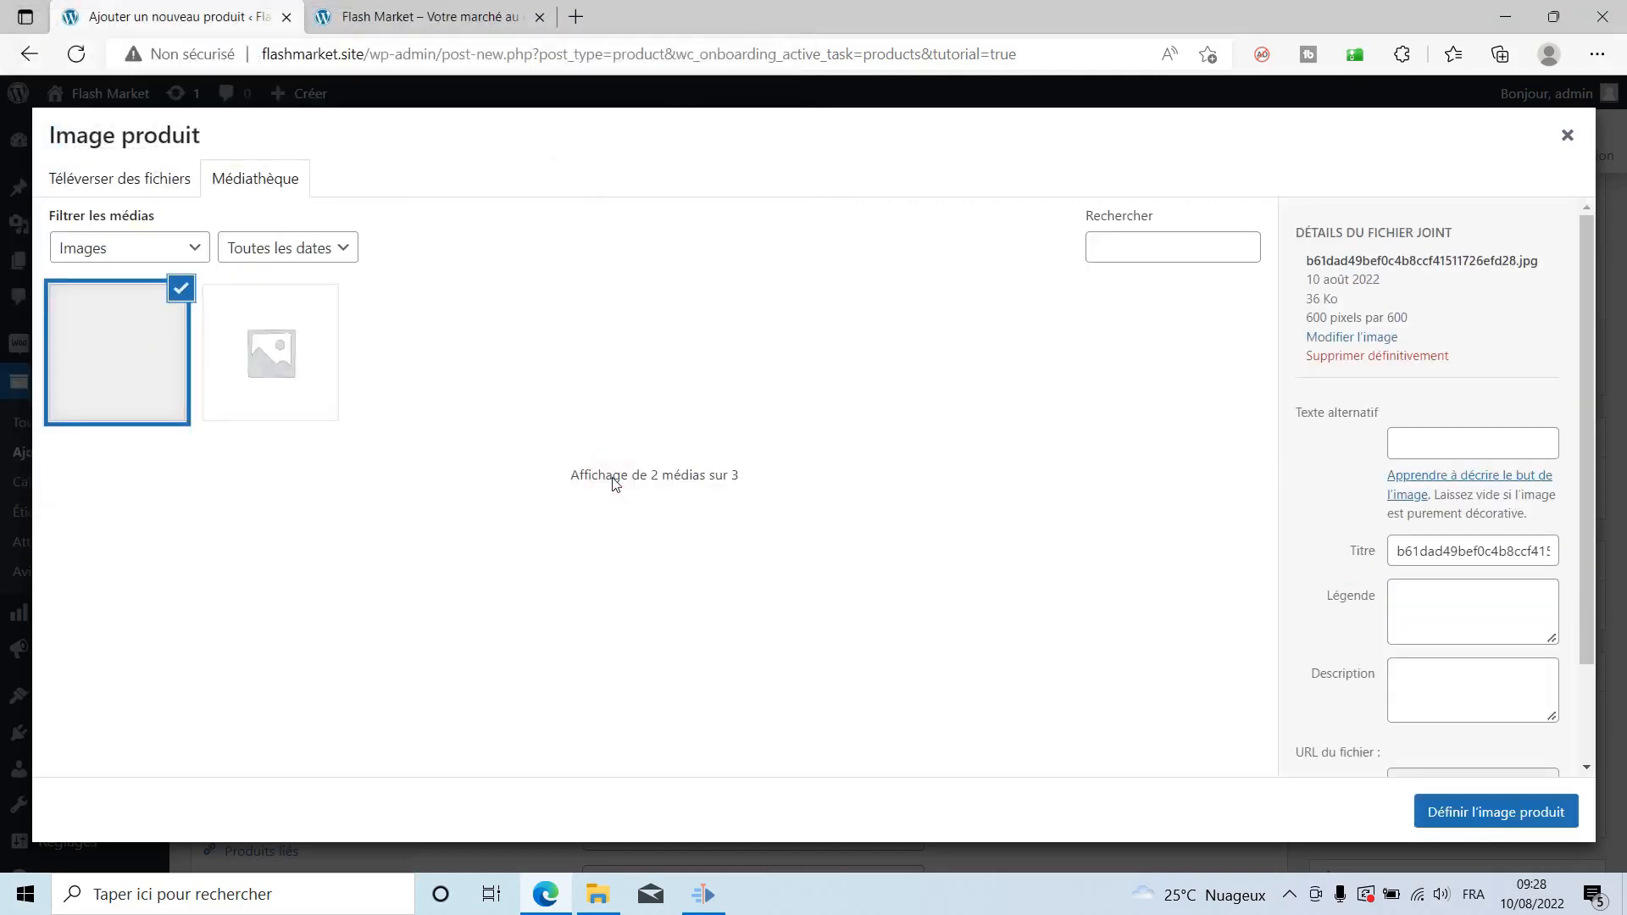
click(1459, 810)
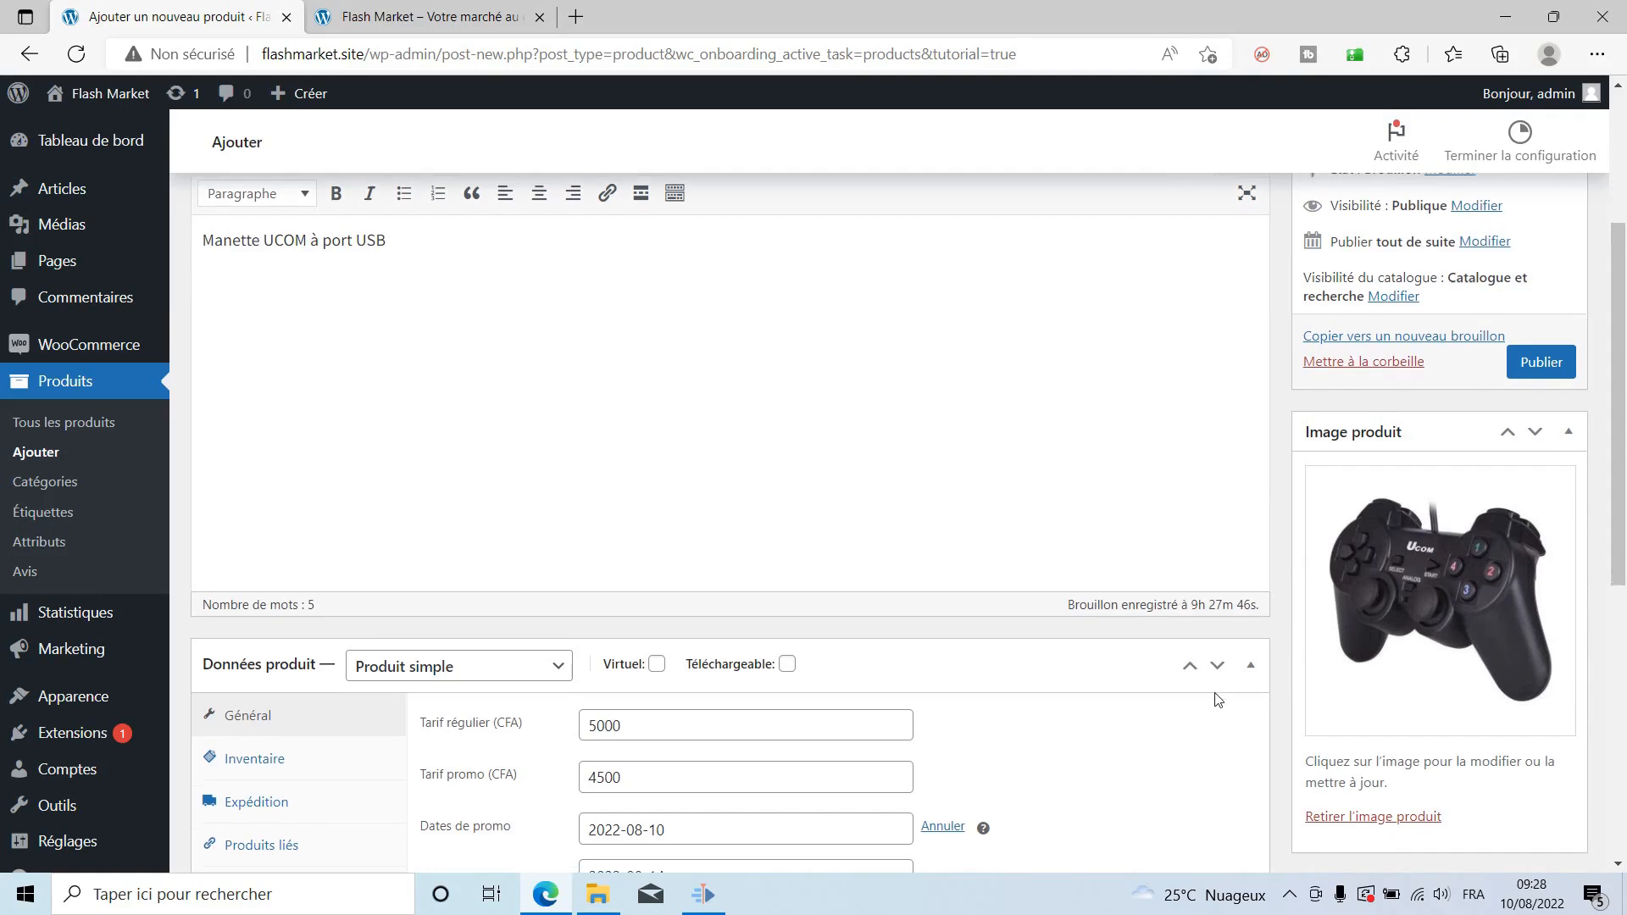
scroll(1197, 501, down, 5)
Upload 1-4-600x600.webp and UC-JS760-1.jpg and add both to the product gallery.
click(1357, 468)
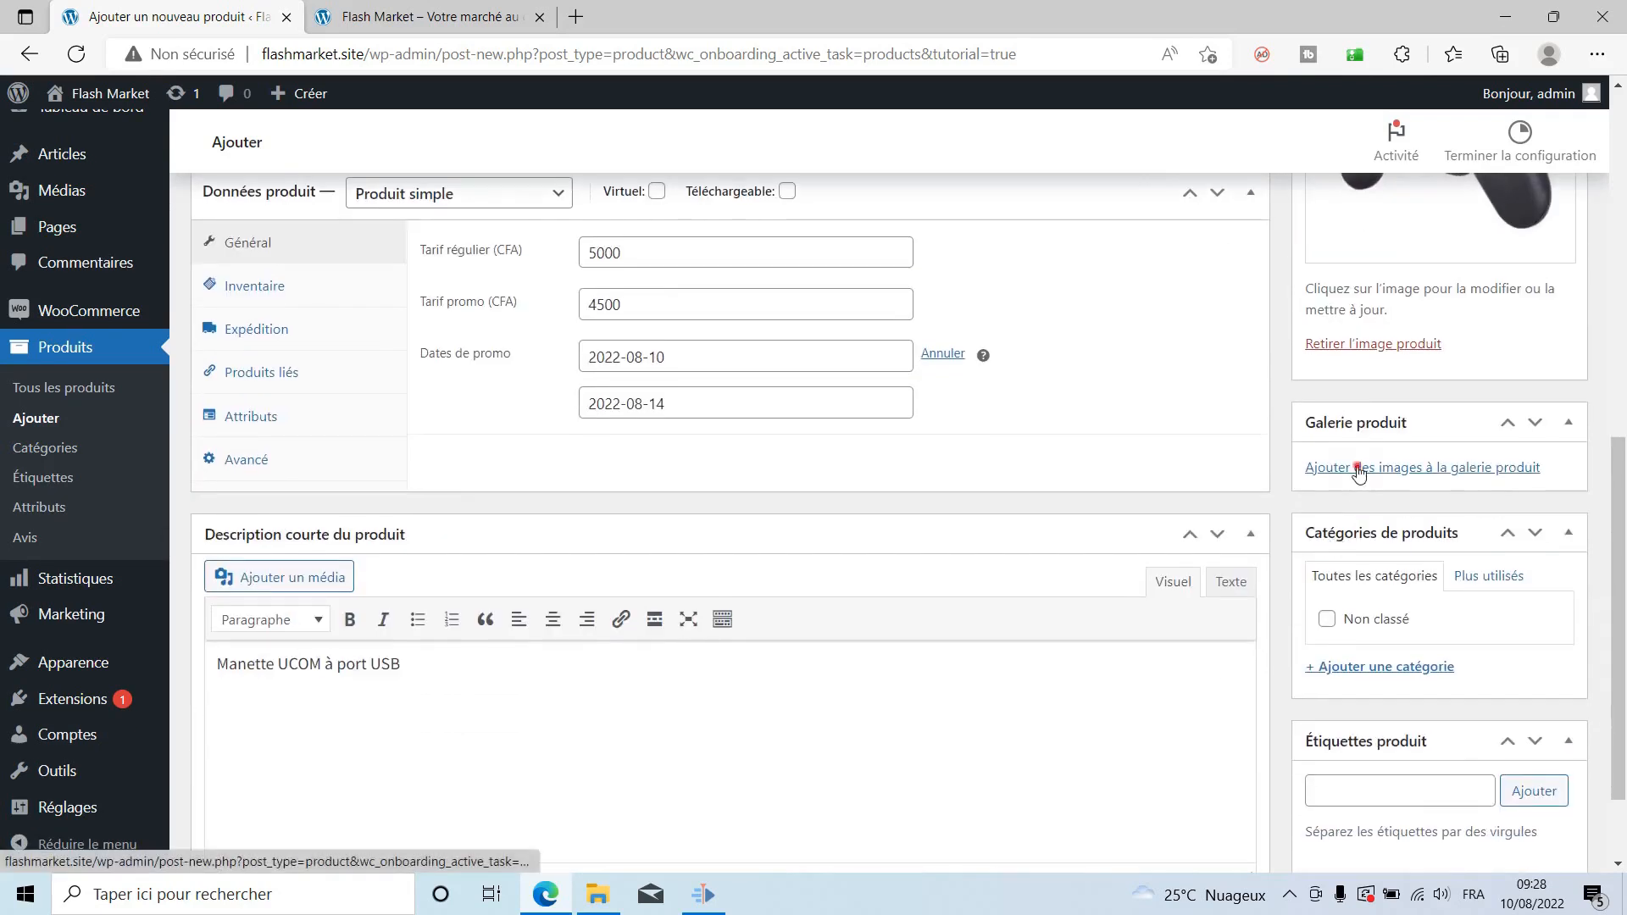
click(144, 183)
click(780, 484)
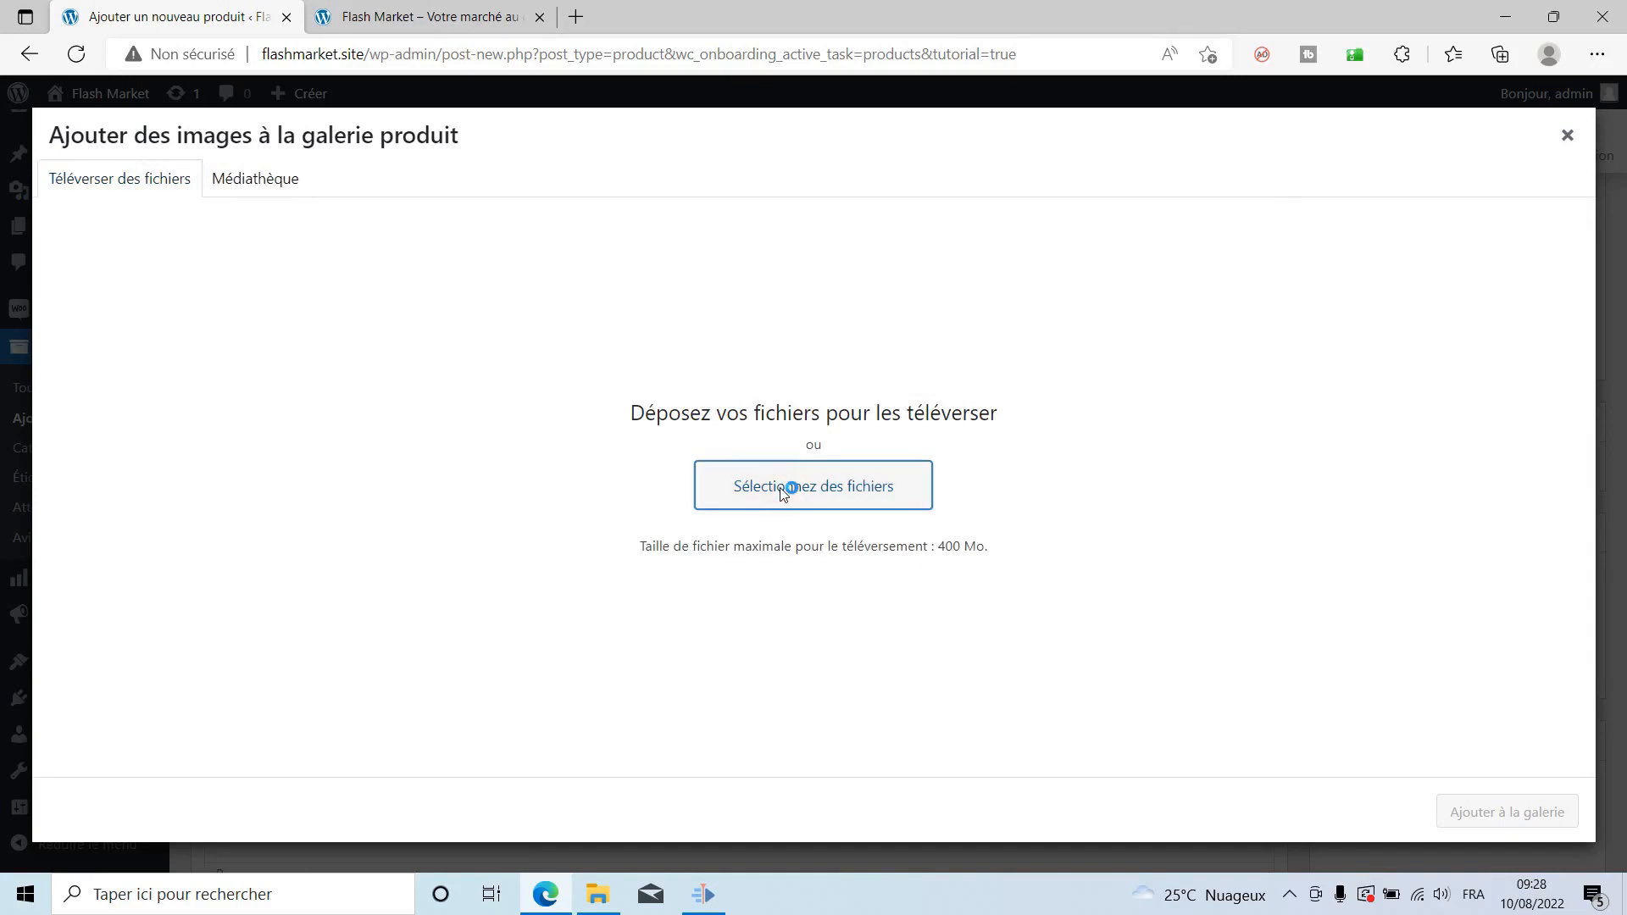
click(602, 182)
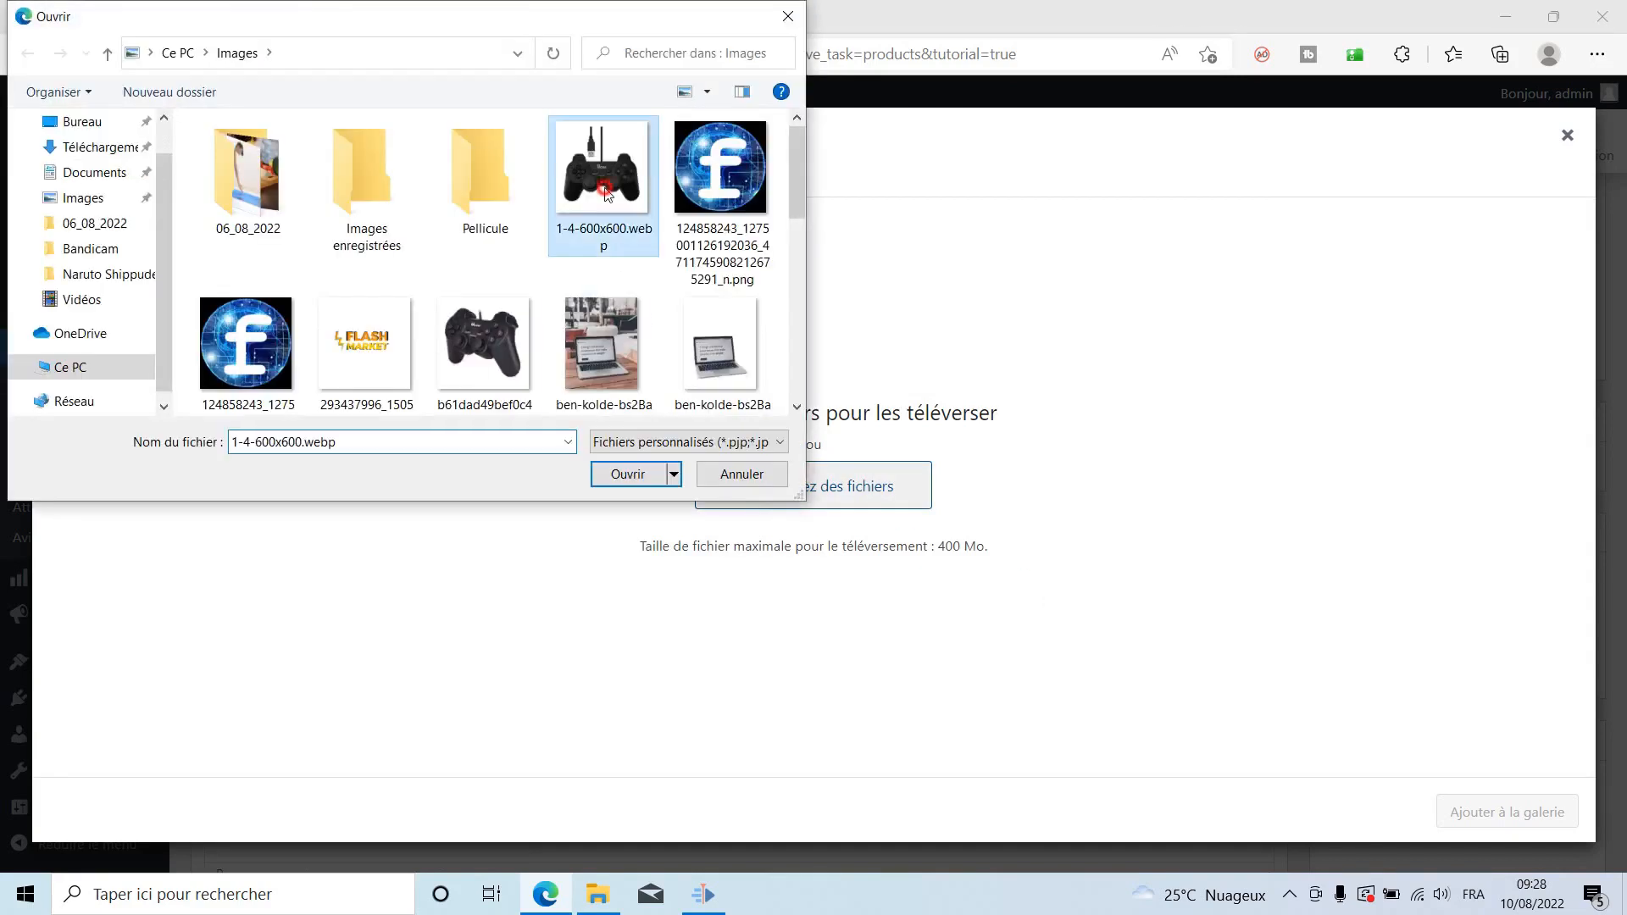
drag(796, 187, 744, 299)
ctrl+click(740, 287)
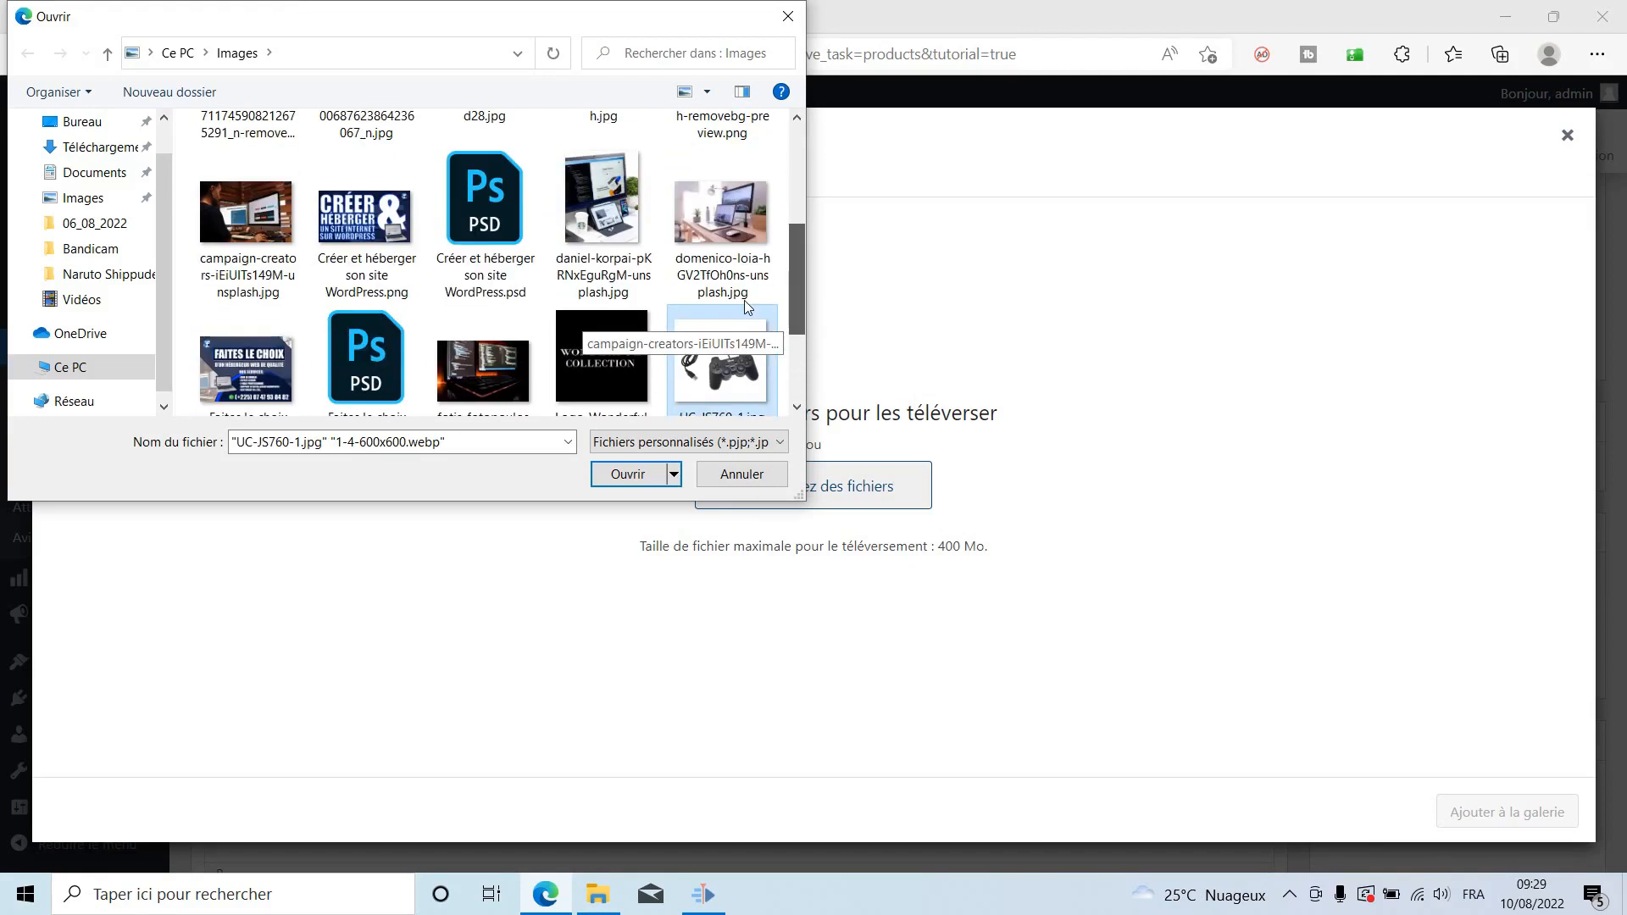
click(621, 477)
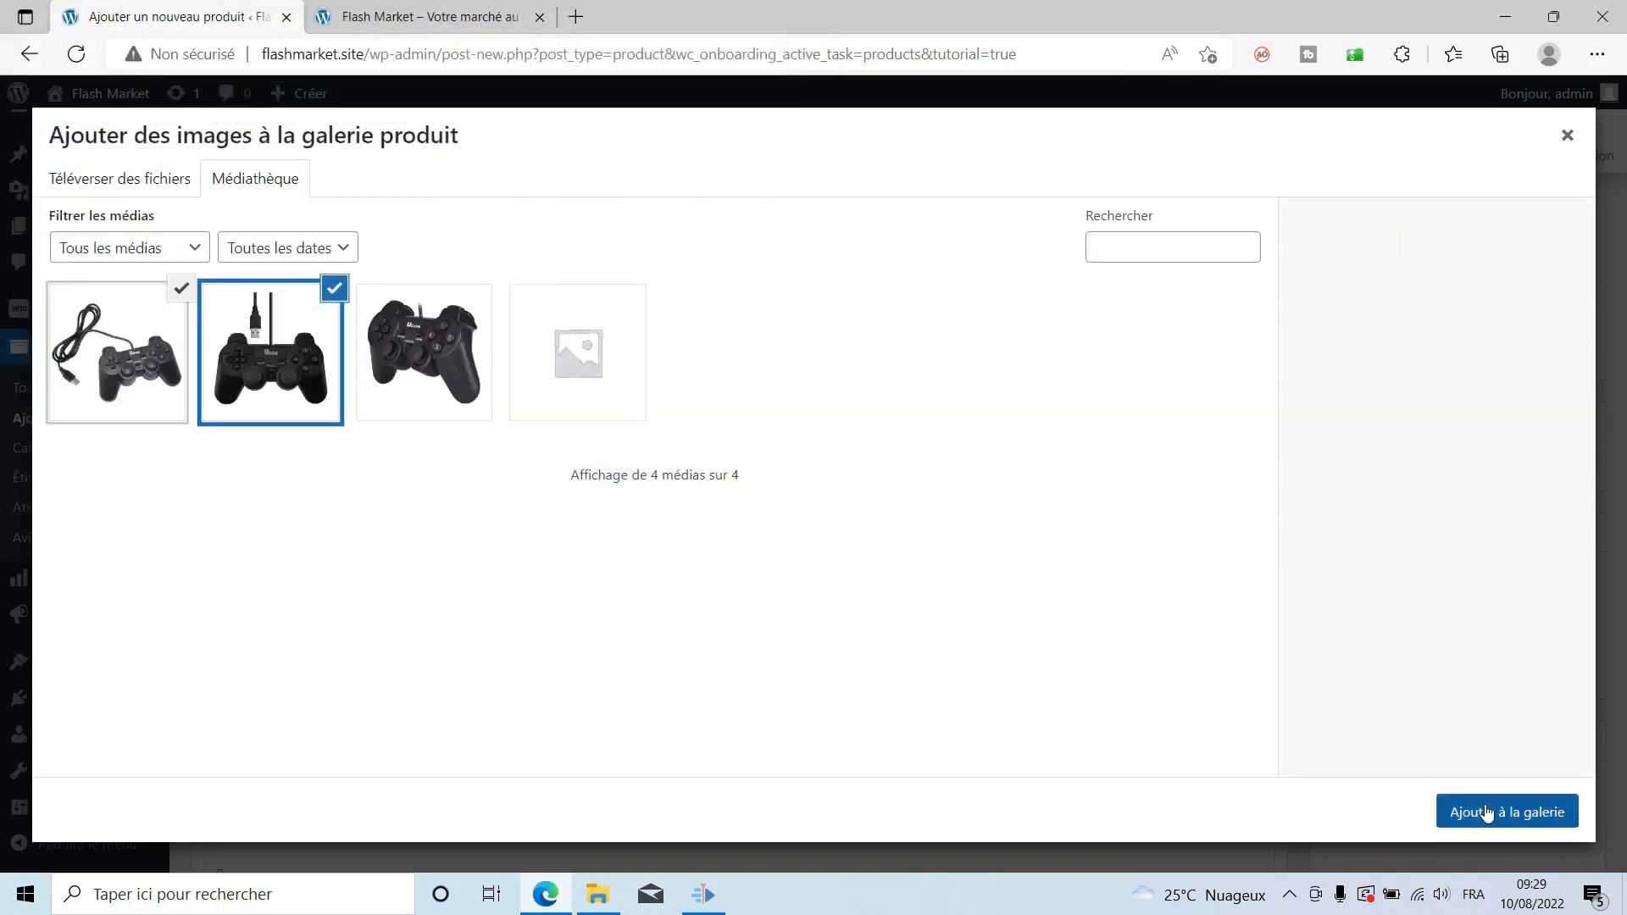
click(1484, 812)
scroll(1270, 653, down, 3)
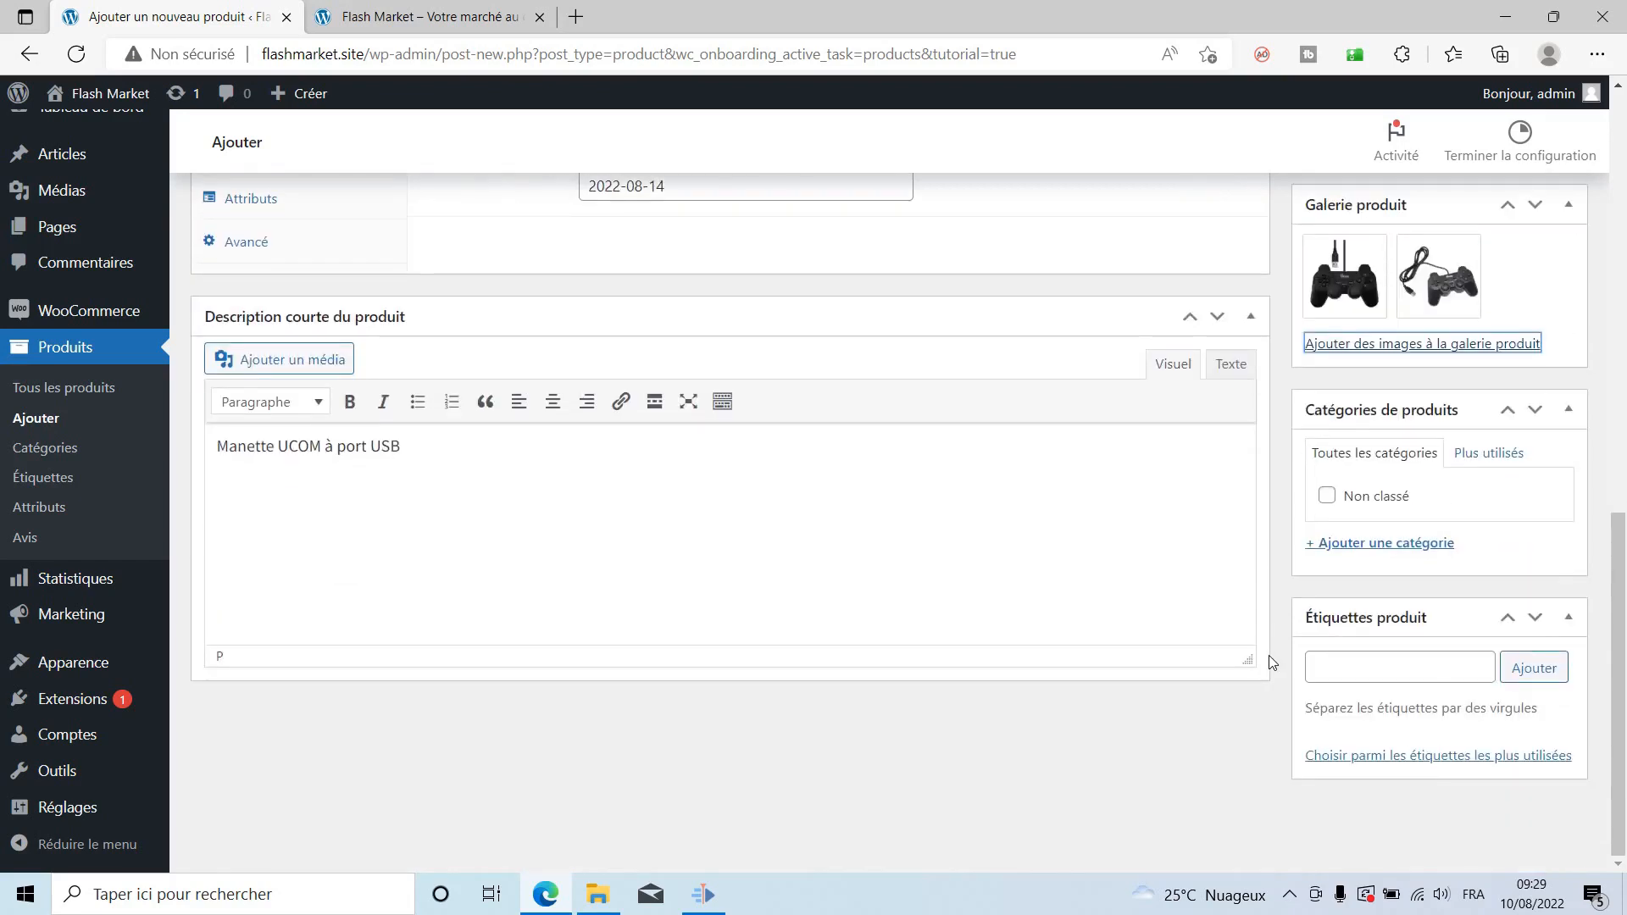
Open the '+ Ajouter une catégorie' form in the Catégories de produits box.
scroll(1268, 654, up, 10)
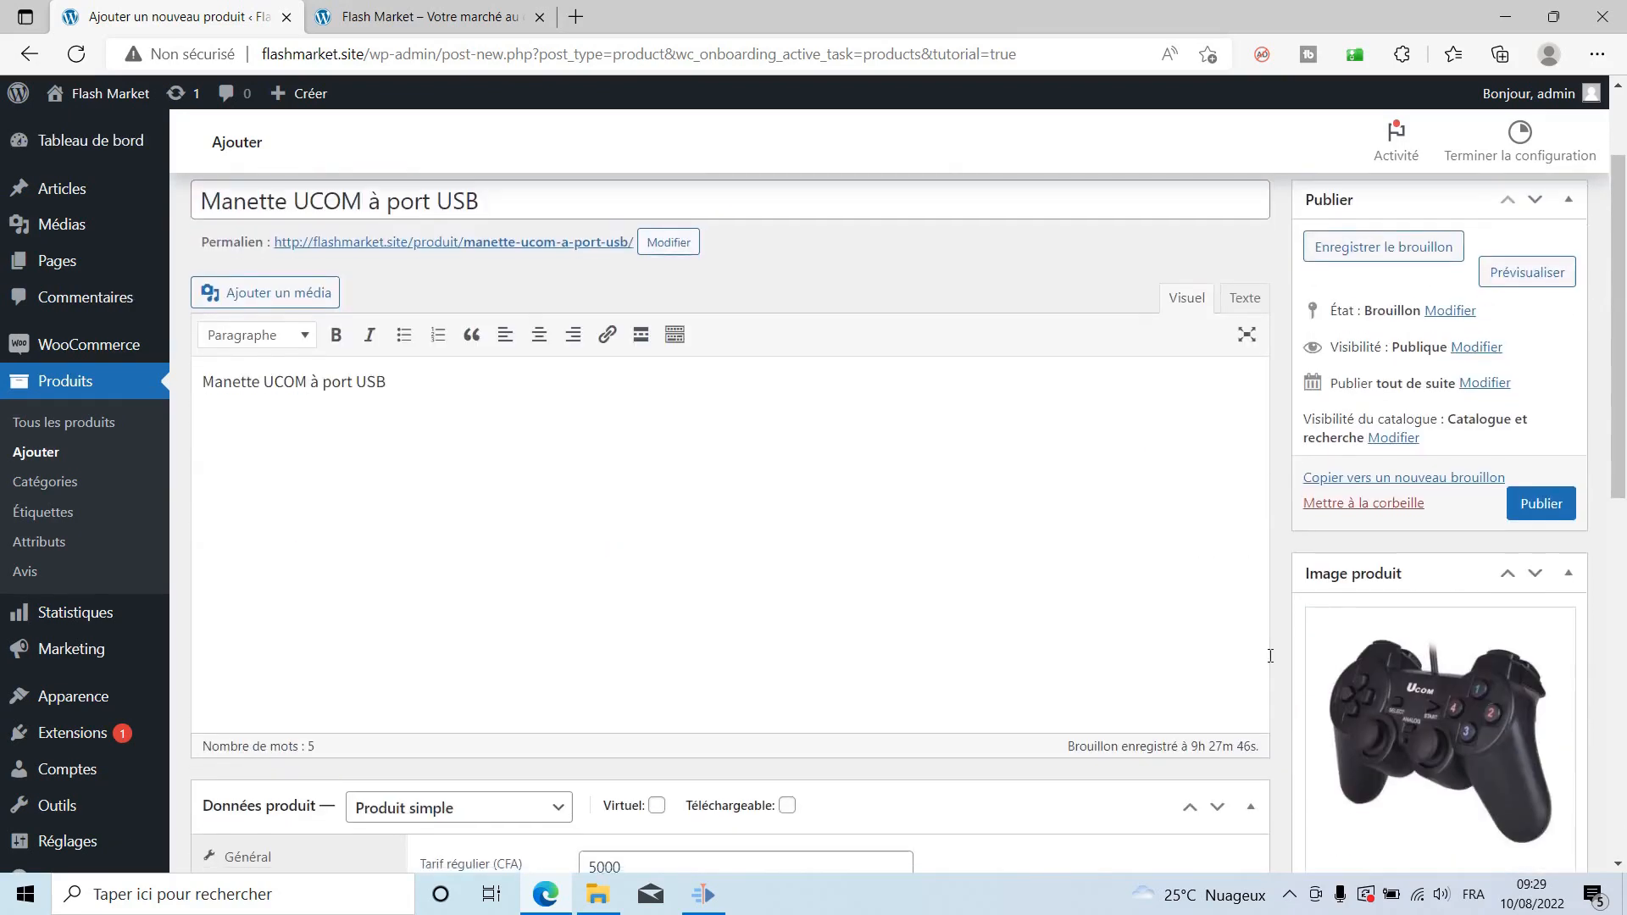
scroll(1269, 654, down, 10)
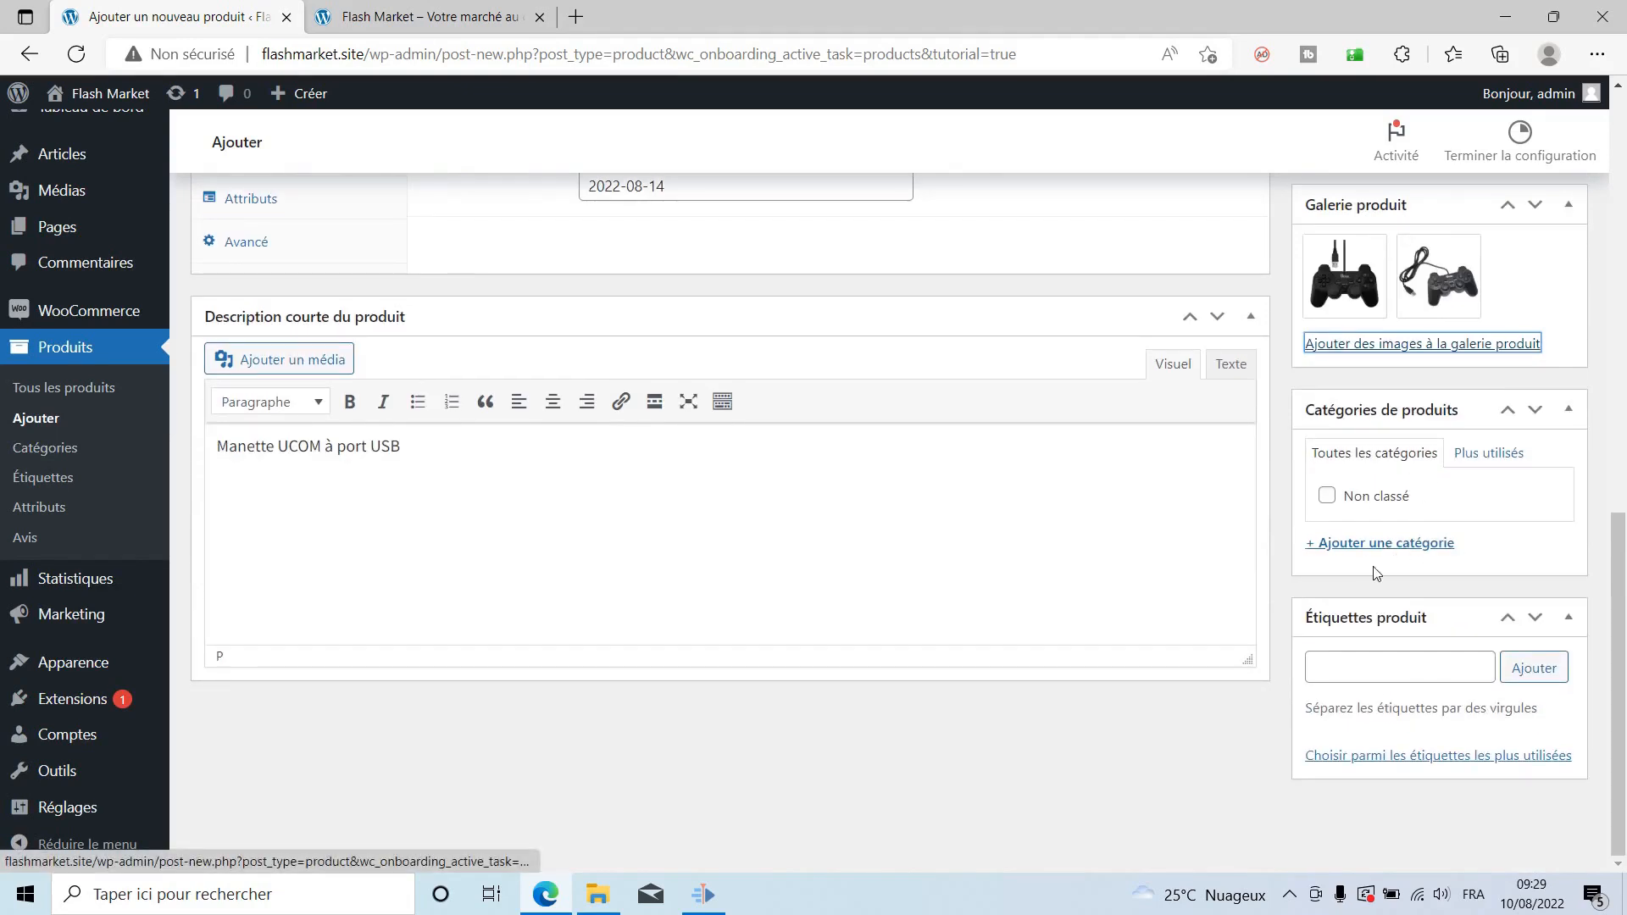
click(1409, 543)
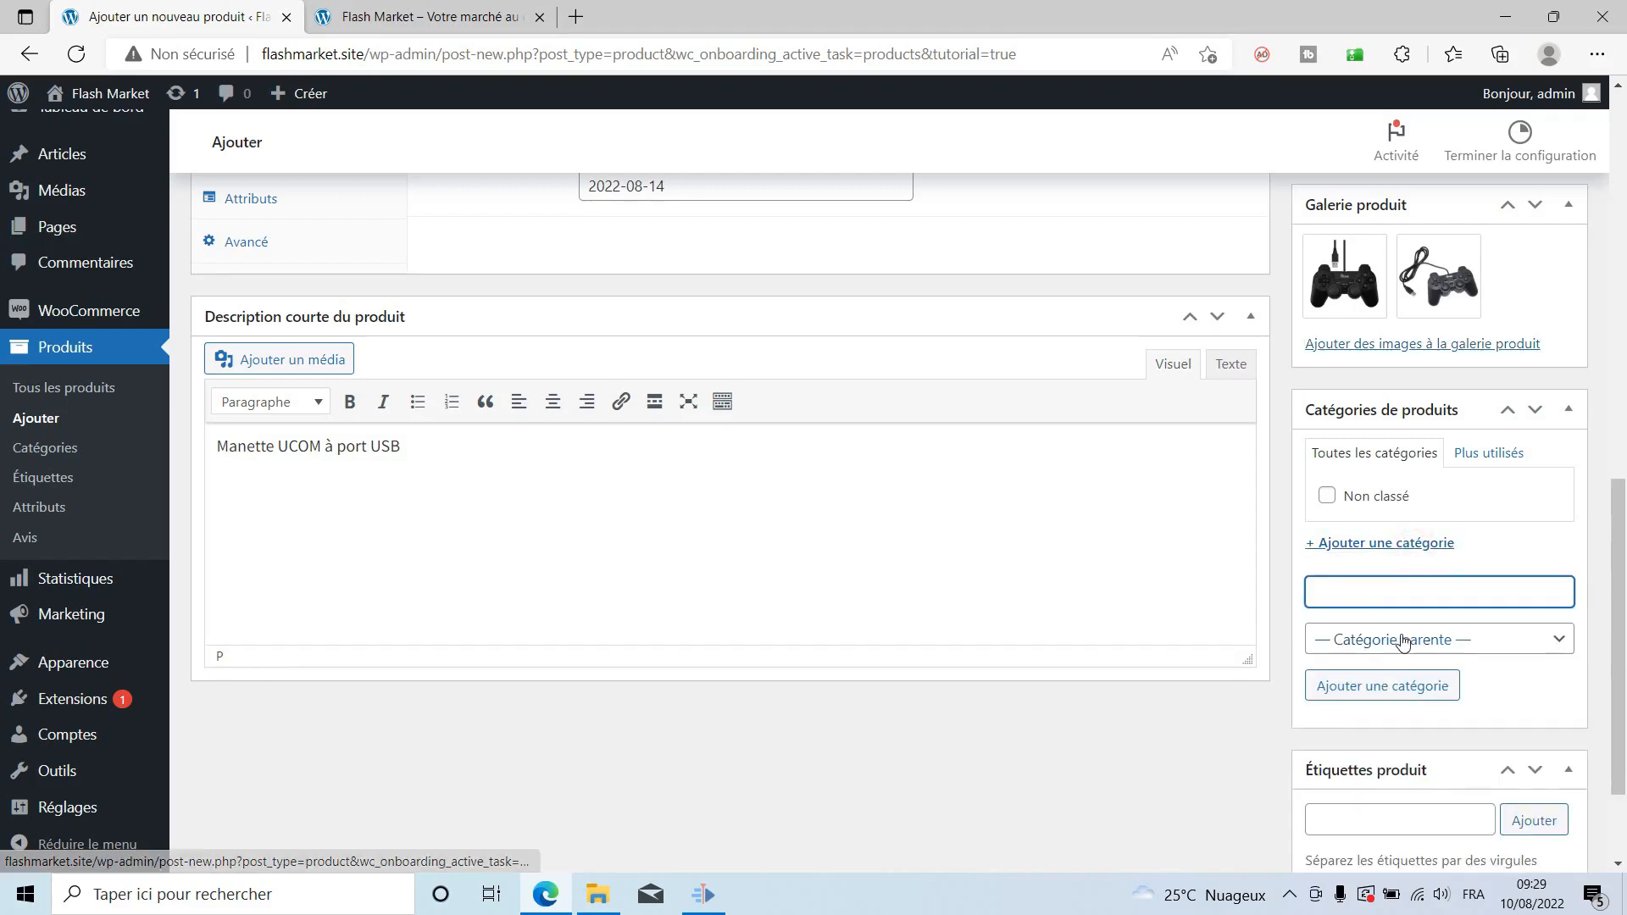
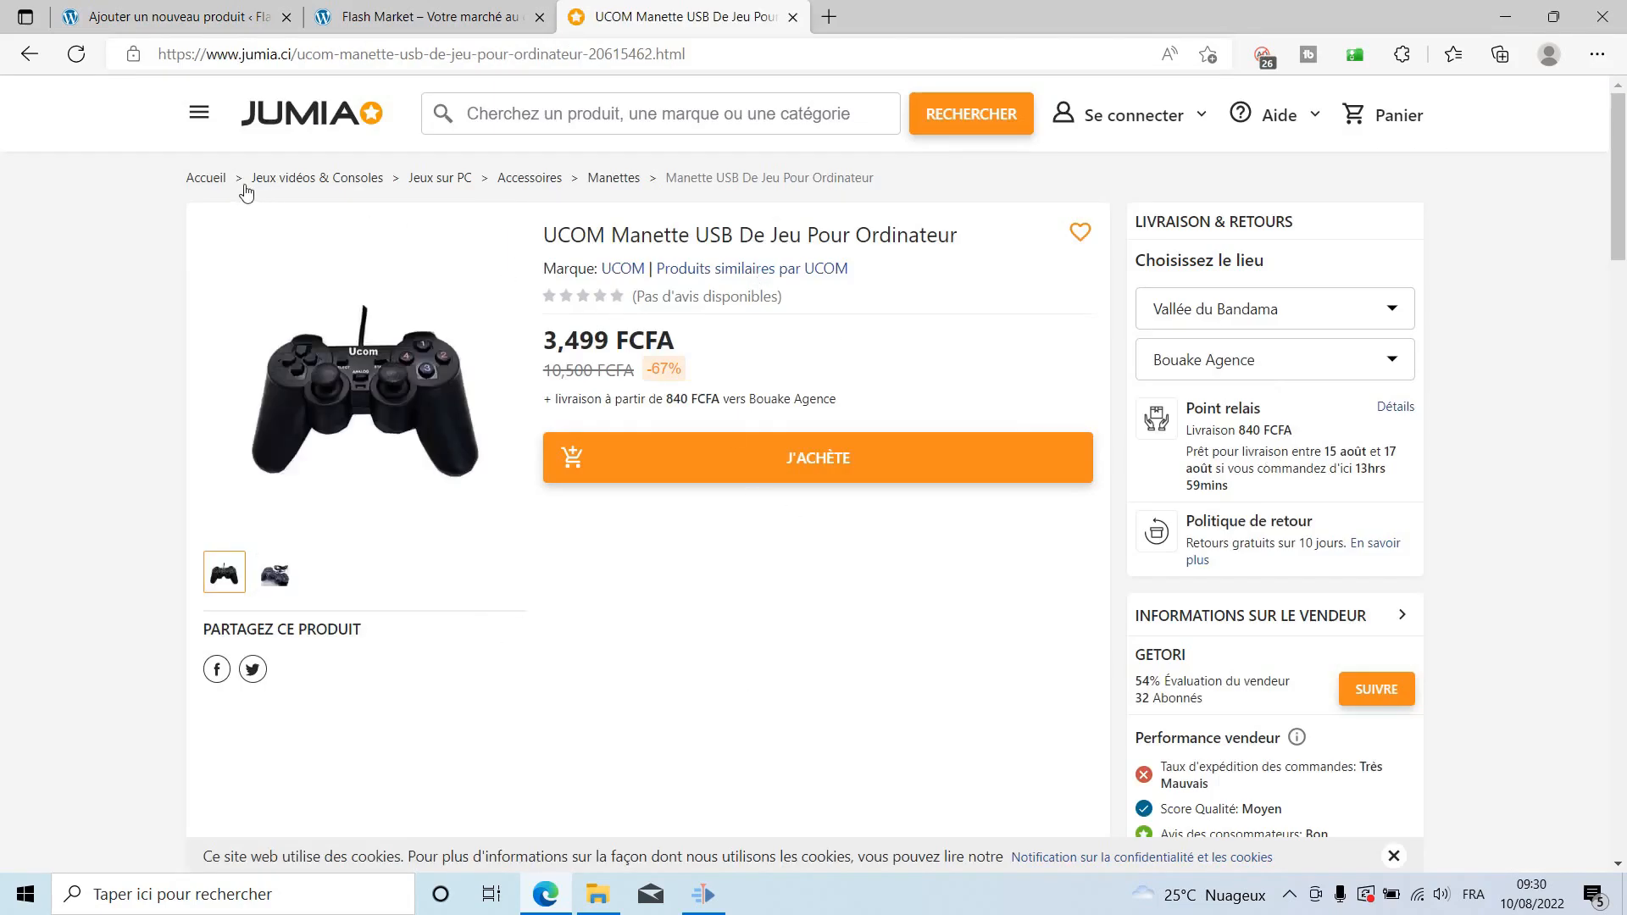
Create the top-level product category 'Jeux vidéos & Consoles' by copying its name from Jumia.
drag(250, 180, 380, 199)
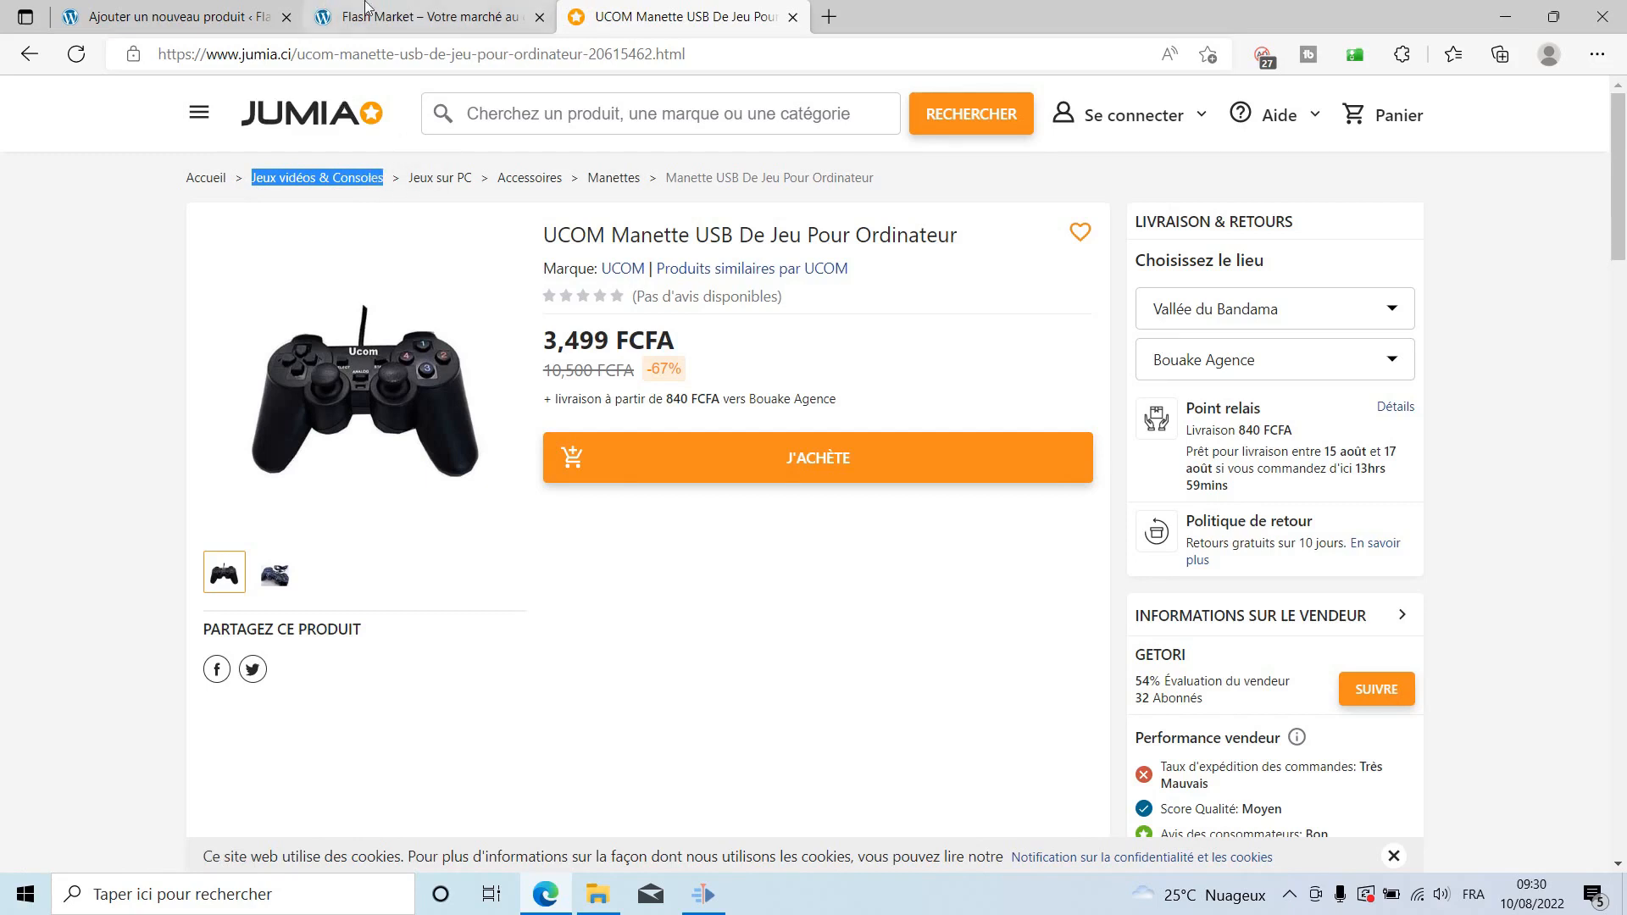
click(420, 17)
click(169, 17)
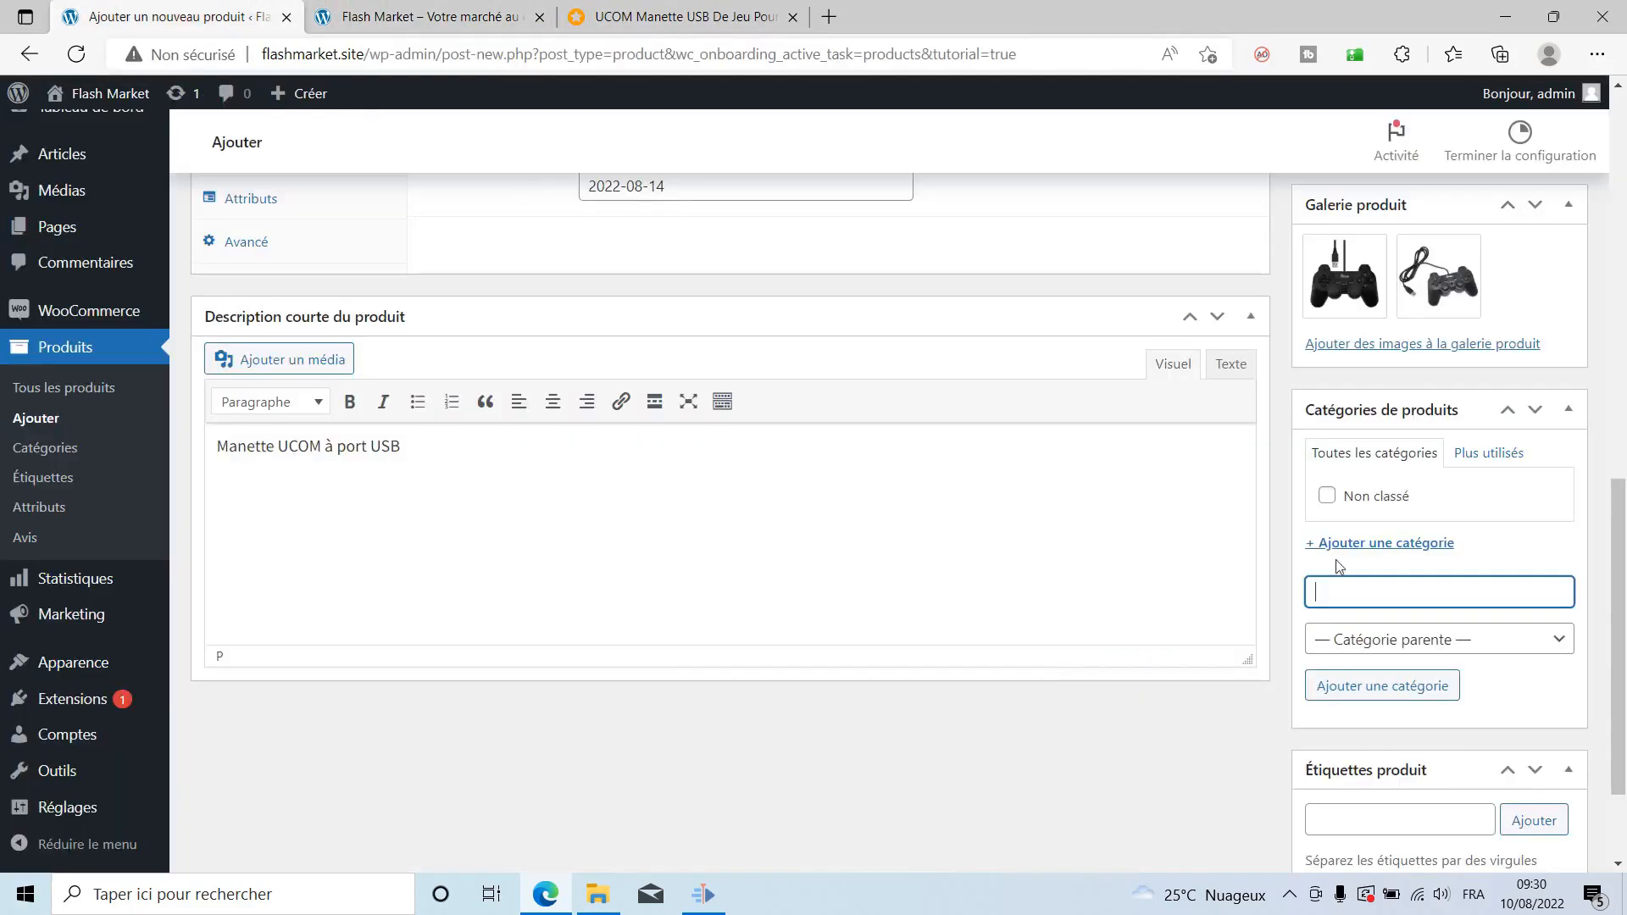
right_click(1350, 593)
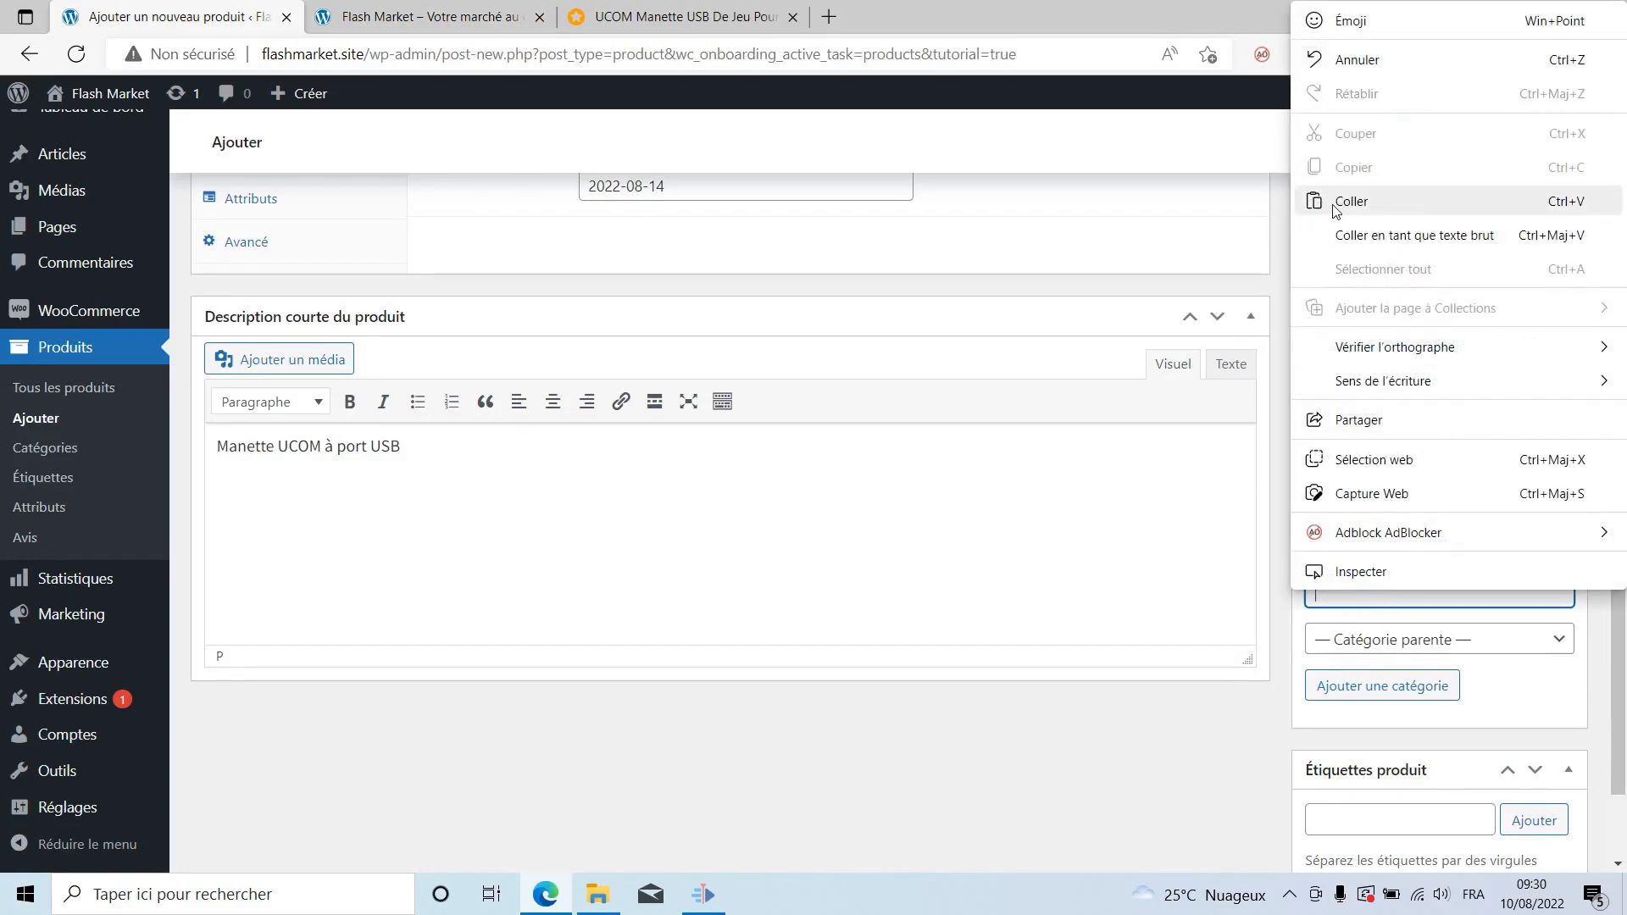
click(1351, 201)
click(1392, 693)
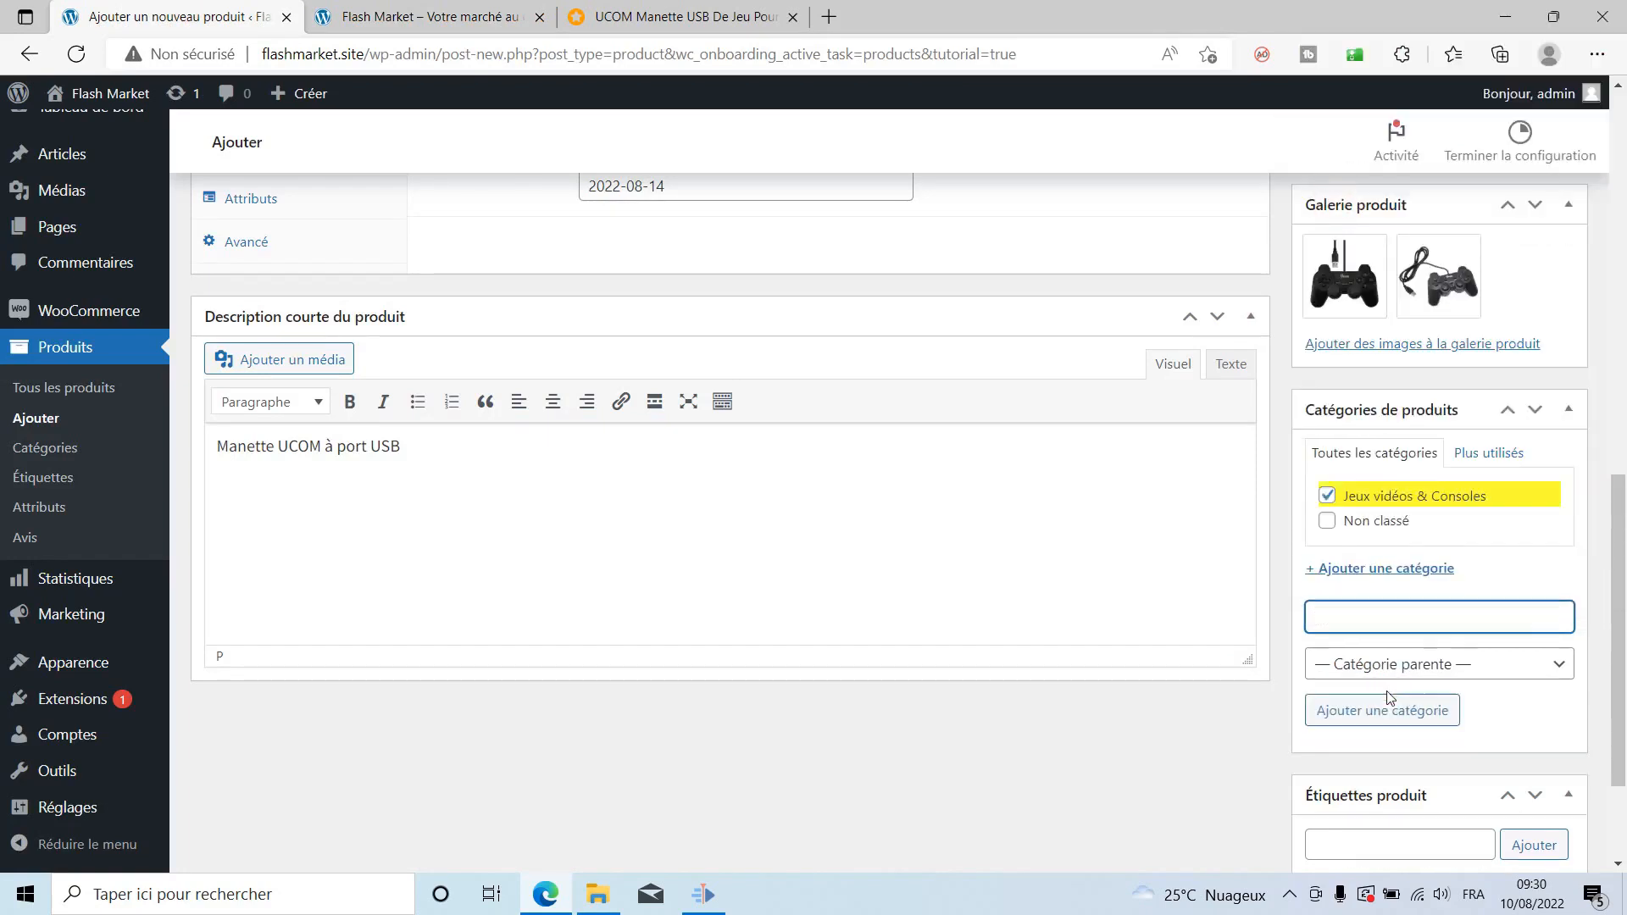
Add the category 'Jeux sur PC' under parent Jeux vidéos & Consoles.
click(540, 17)
click(527, 13)
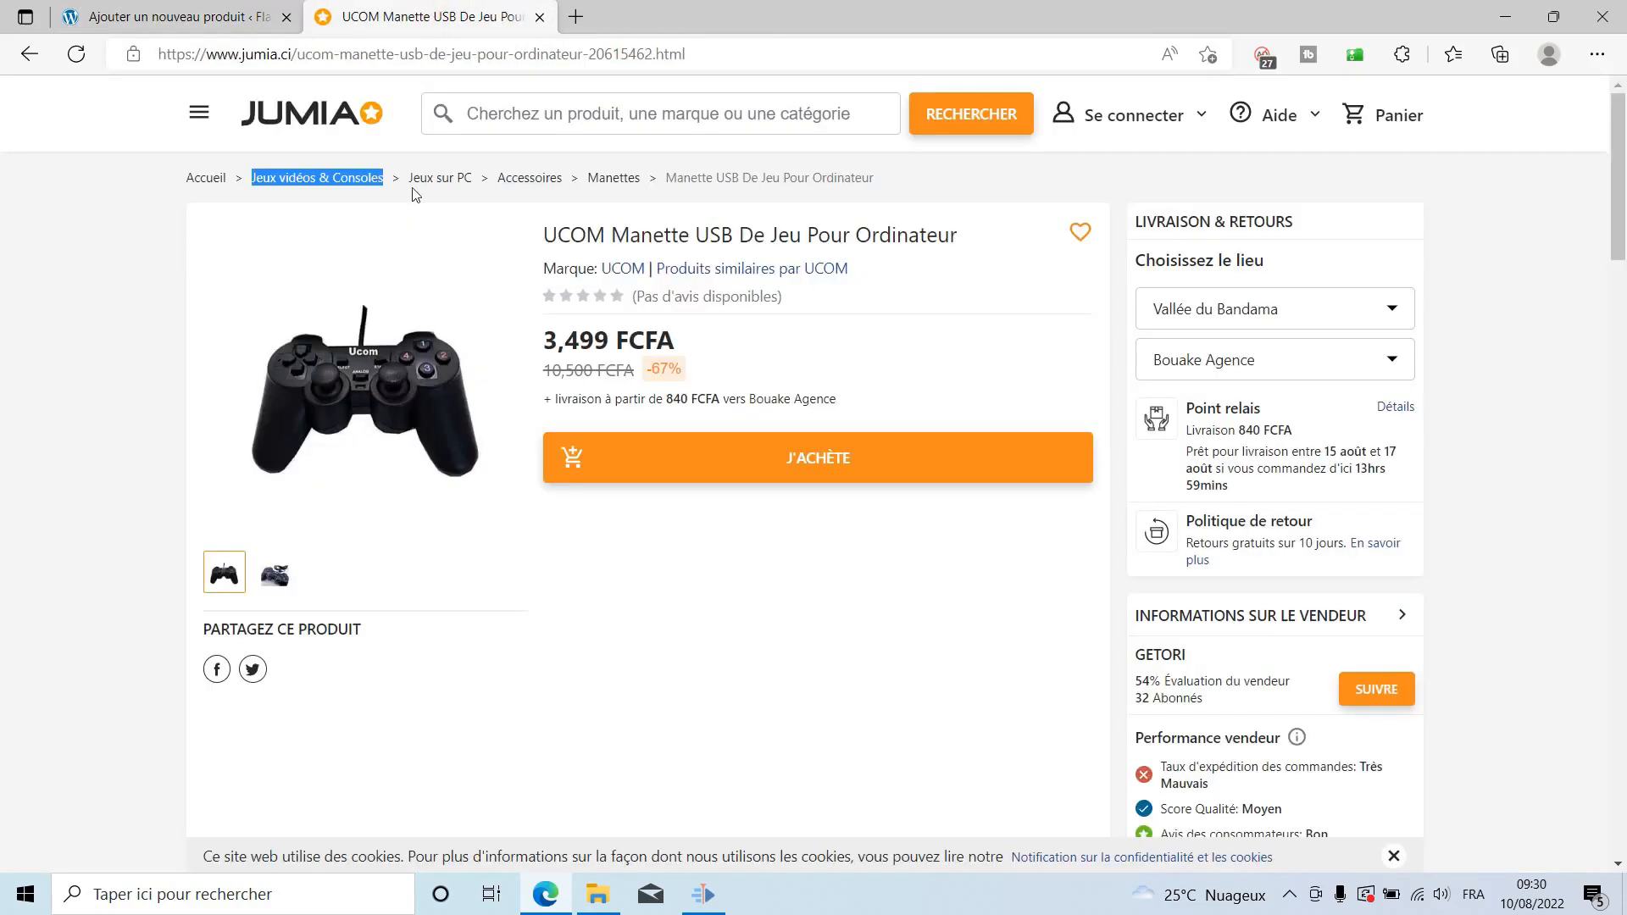
drag(407, 180, 463, 199)
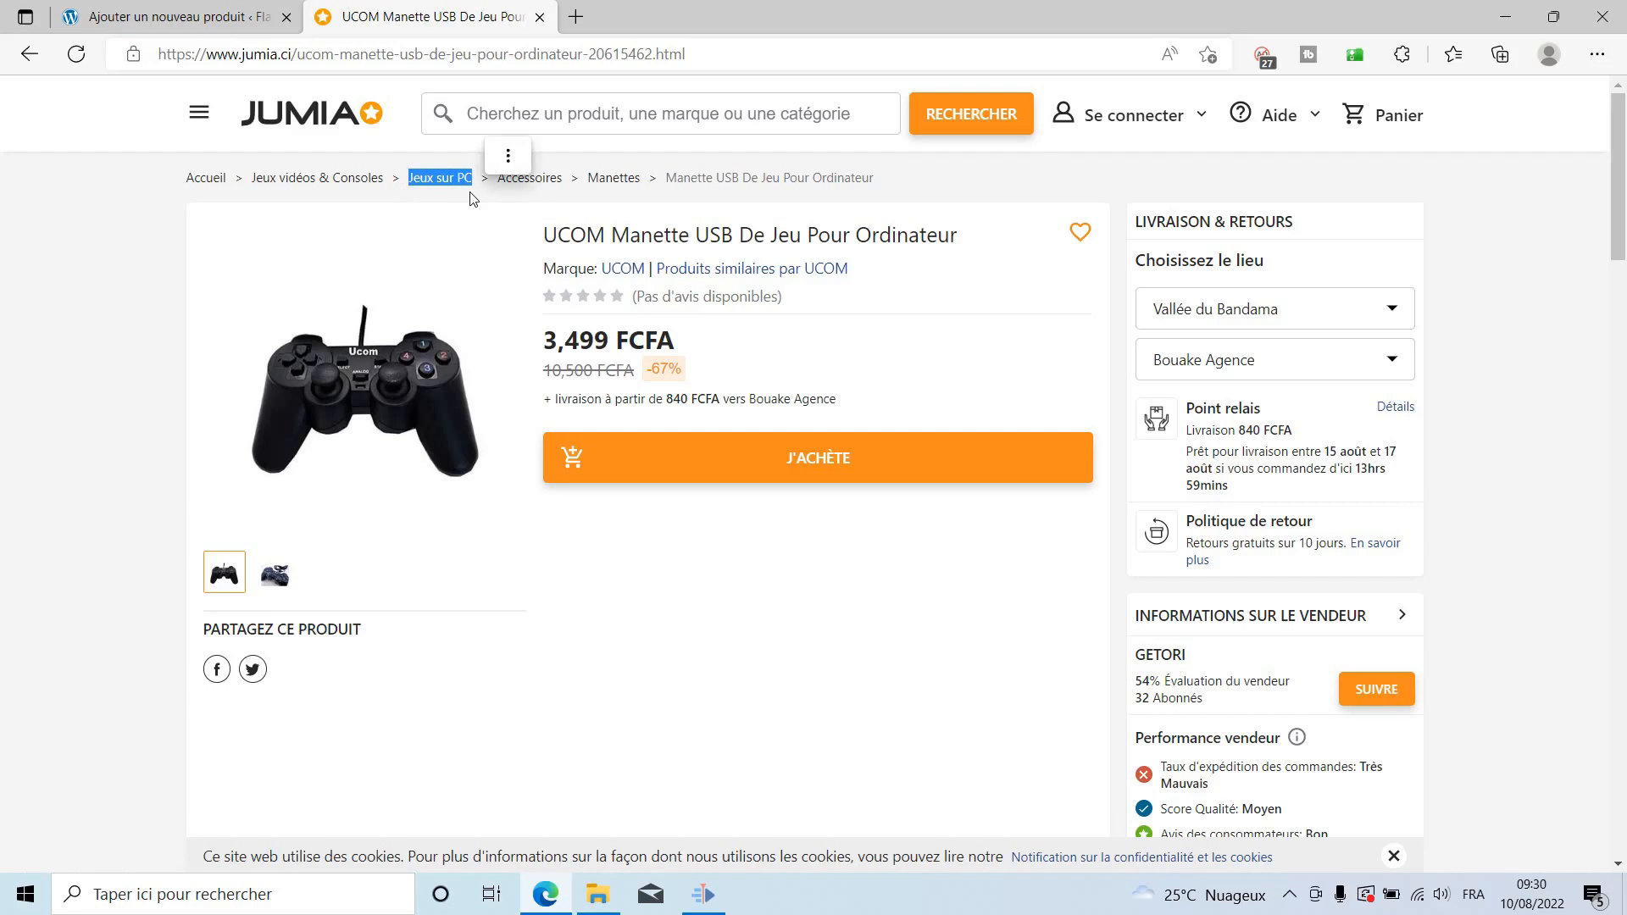
click(178, 17)
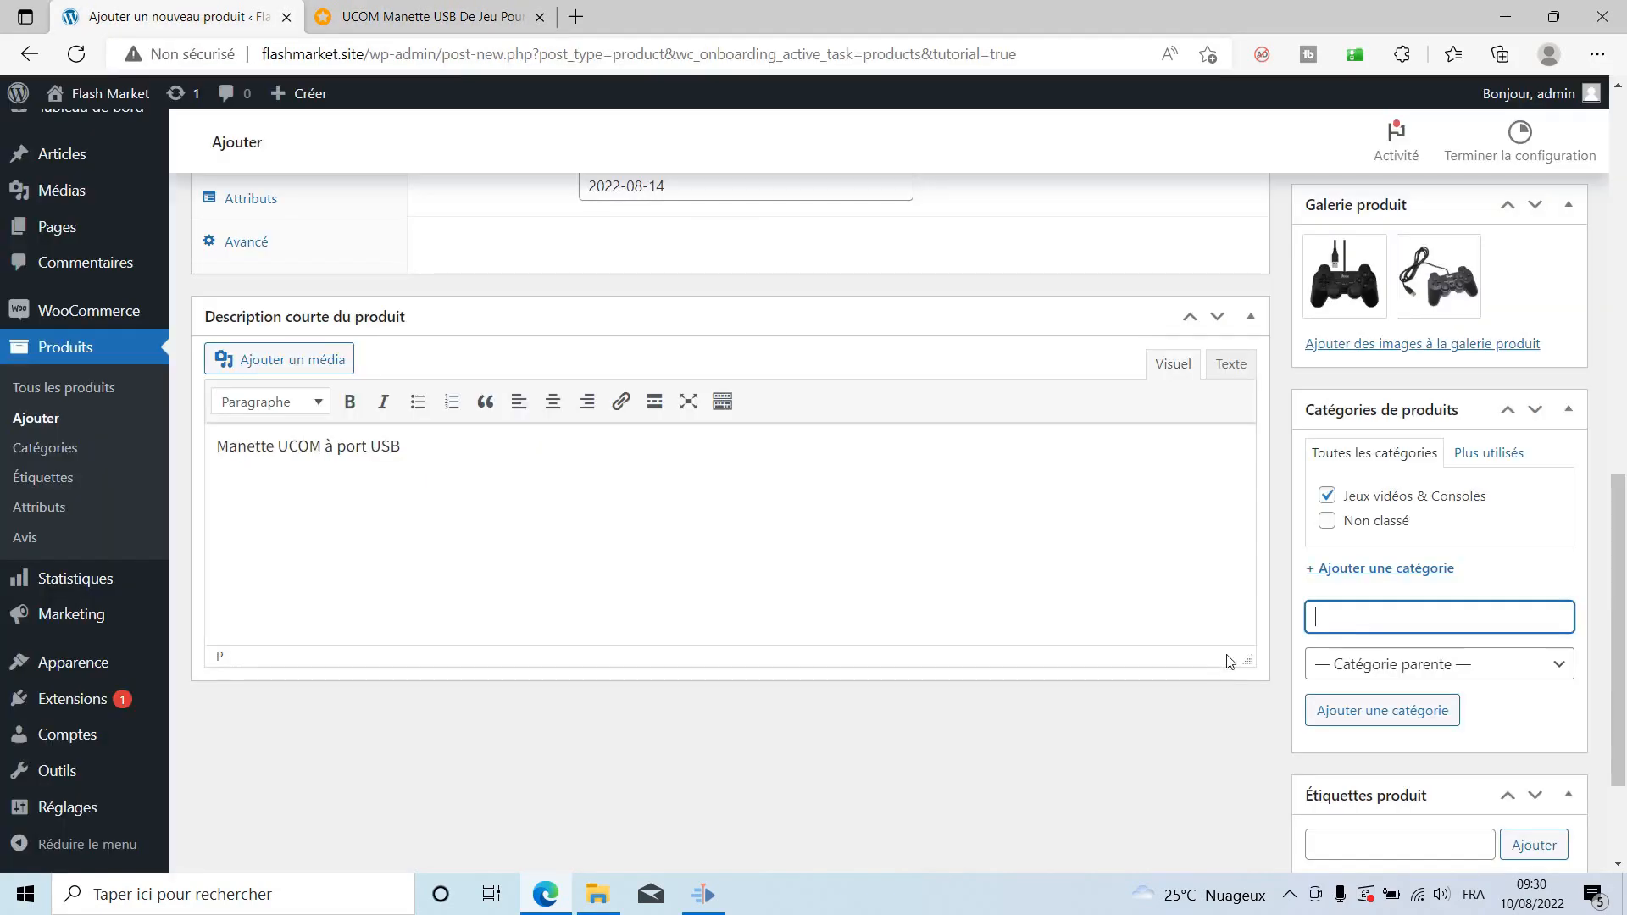
text(Jeux sur PC)
click(1459, 666)
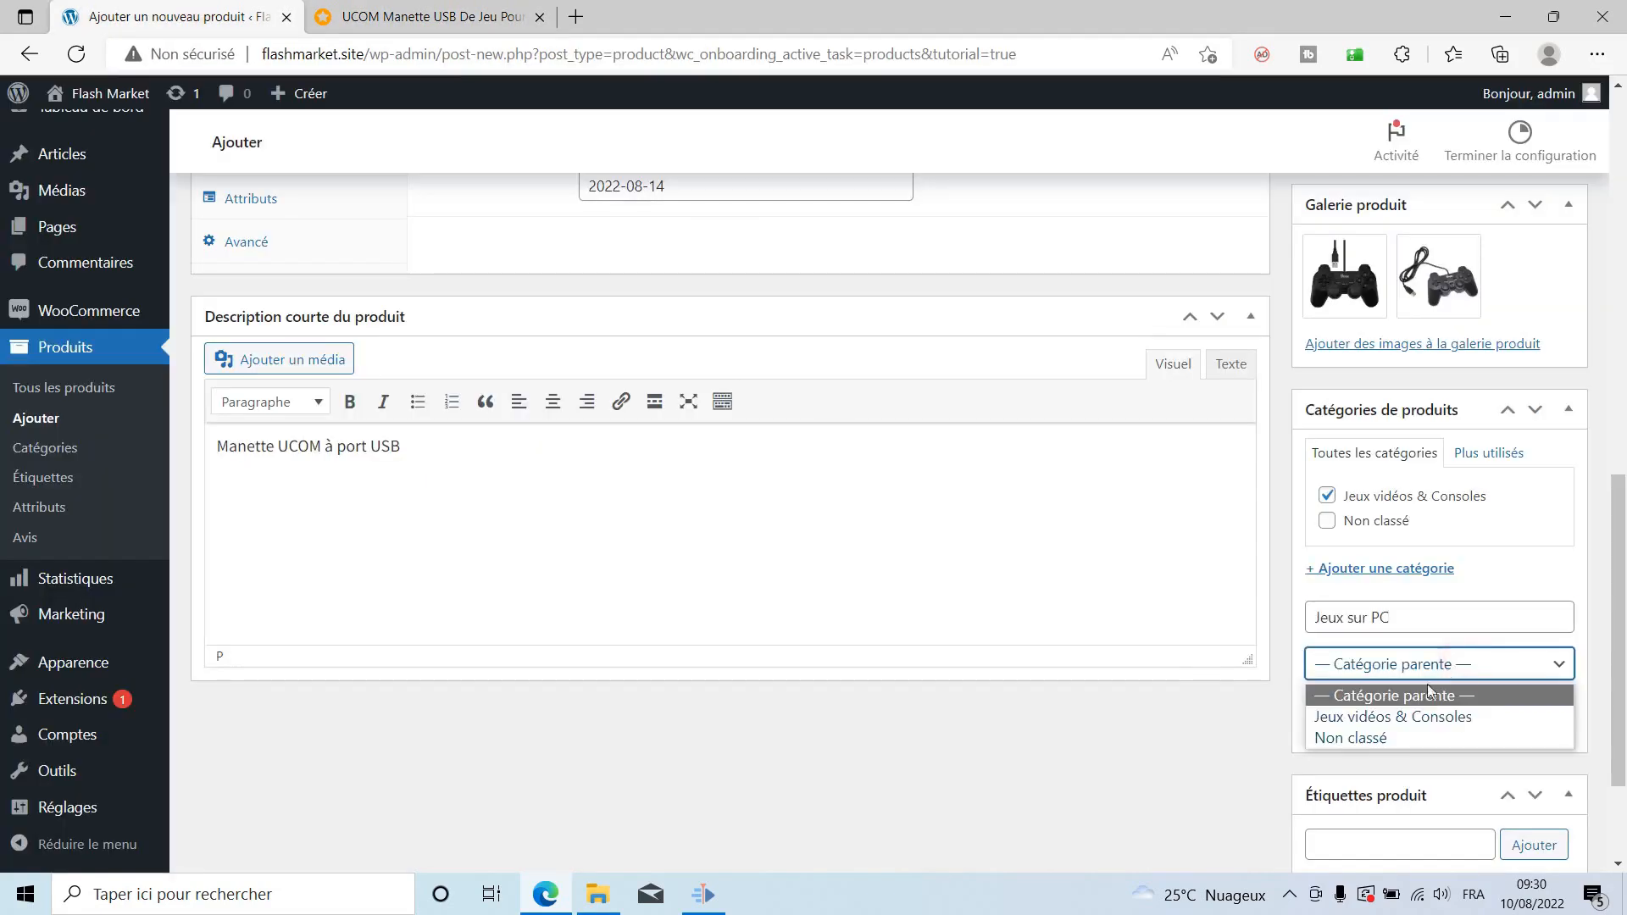
click(1377, 716)
click(1339, 712)
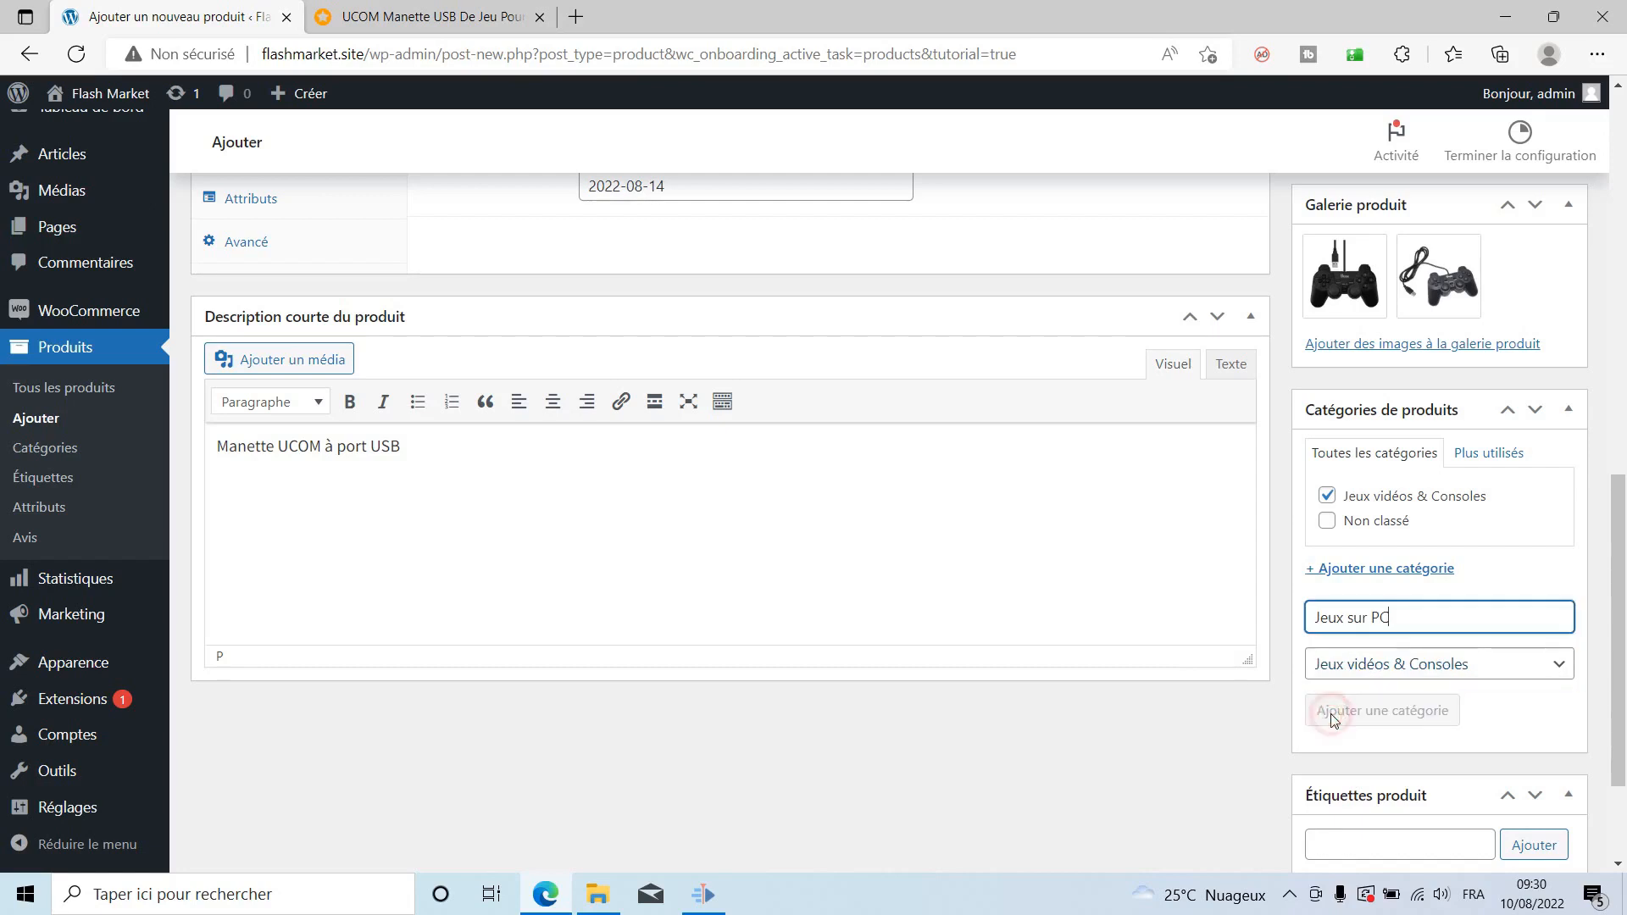
Add the category 'Accessoires' under parent Jeux sur PC.
click(432, 17)
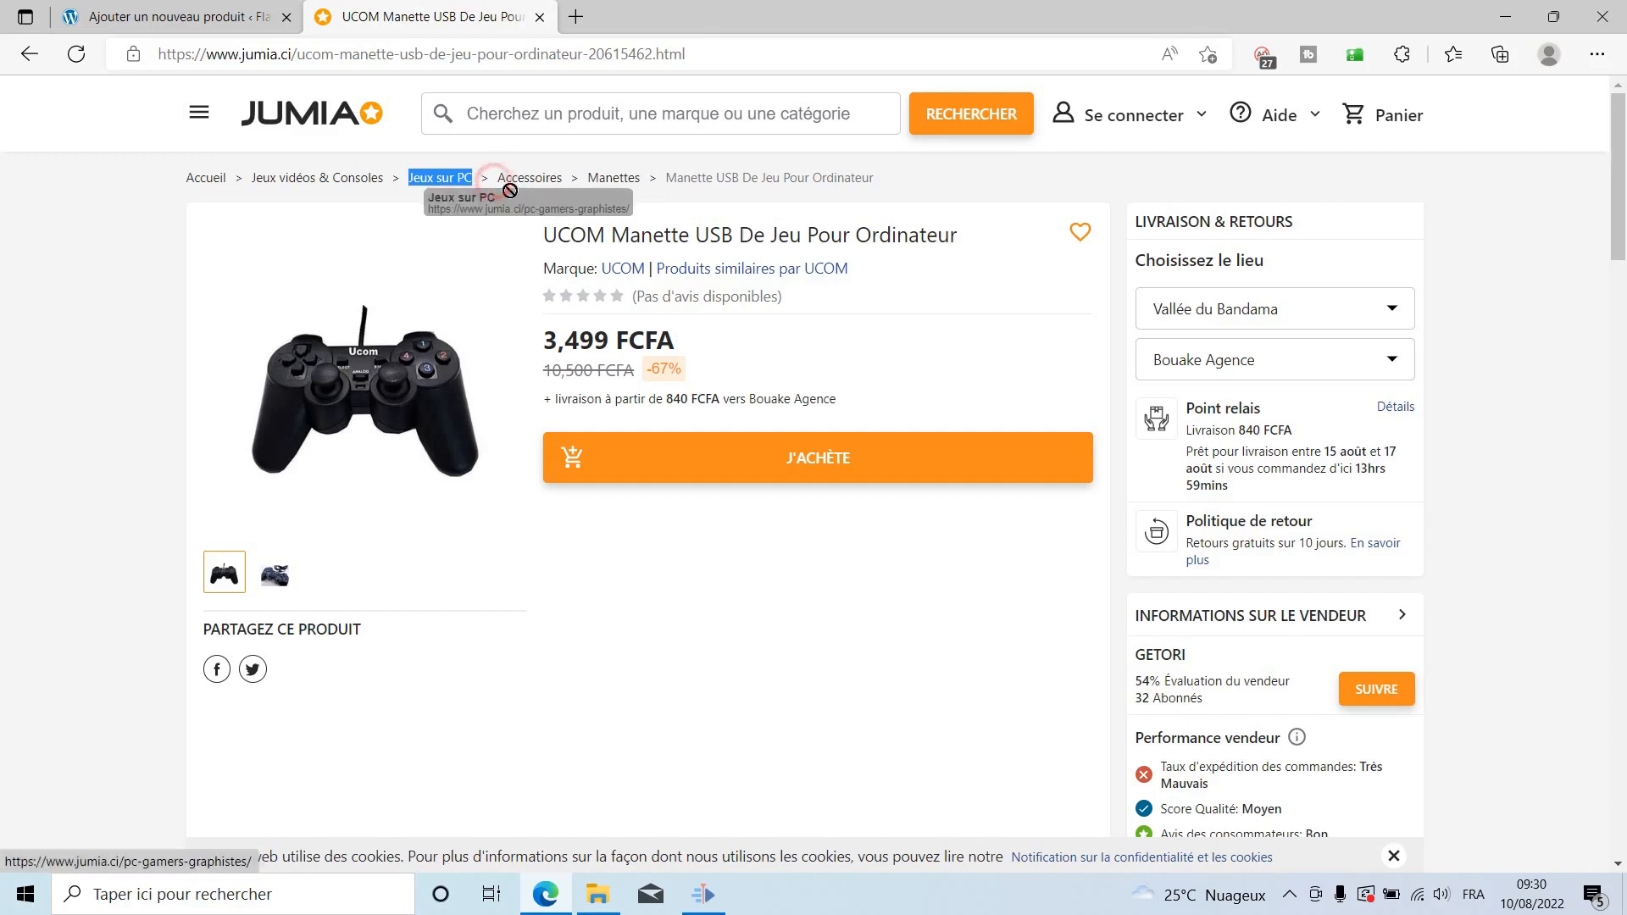
drag(498, 193, 561, 196)
key(ctrl+c)
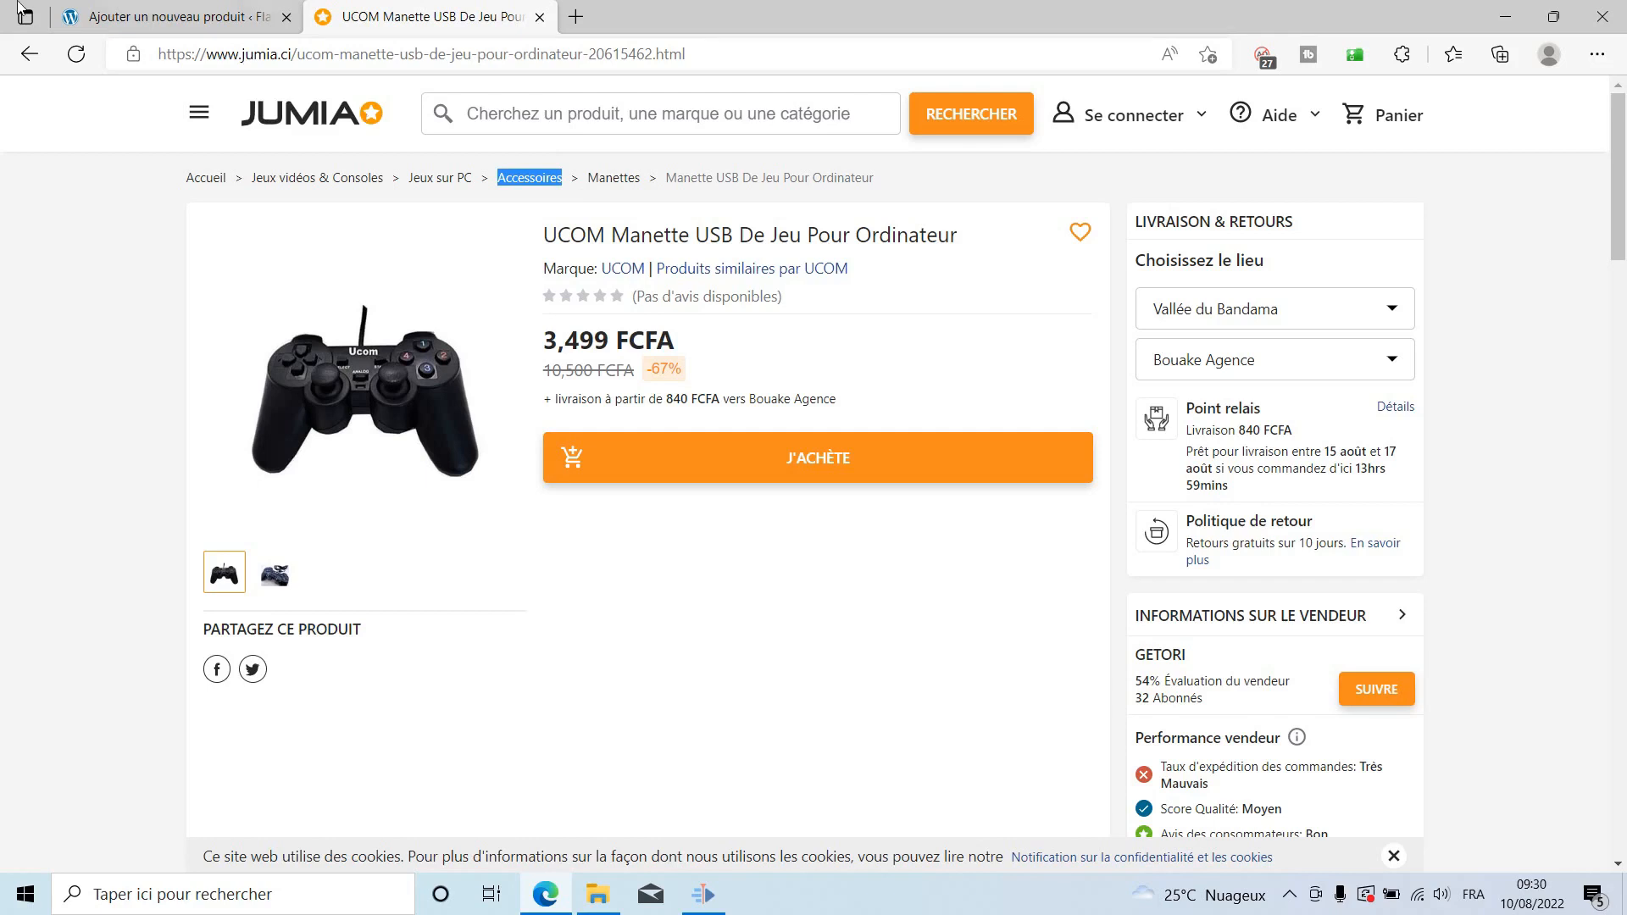
click(144, 15)
key(ctrl+v)
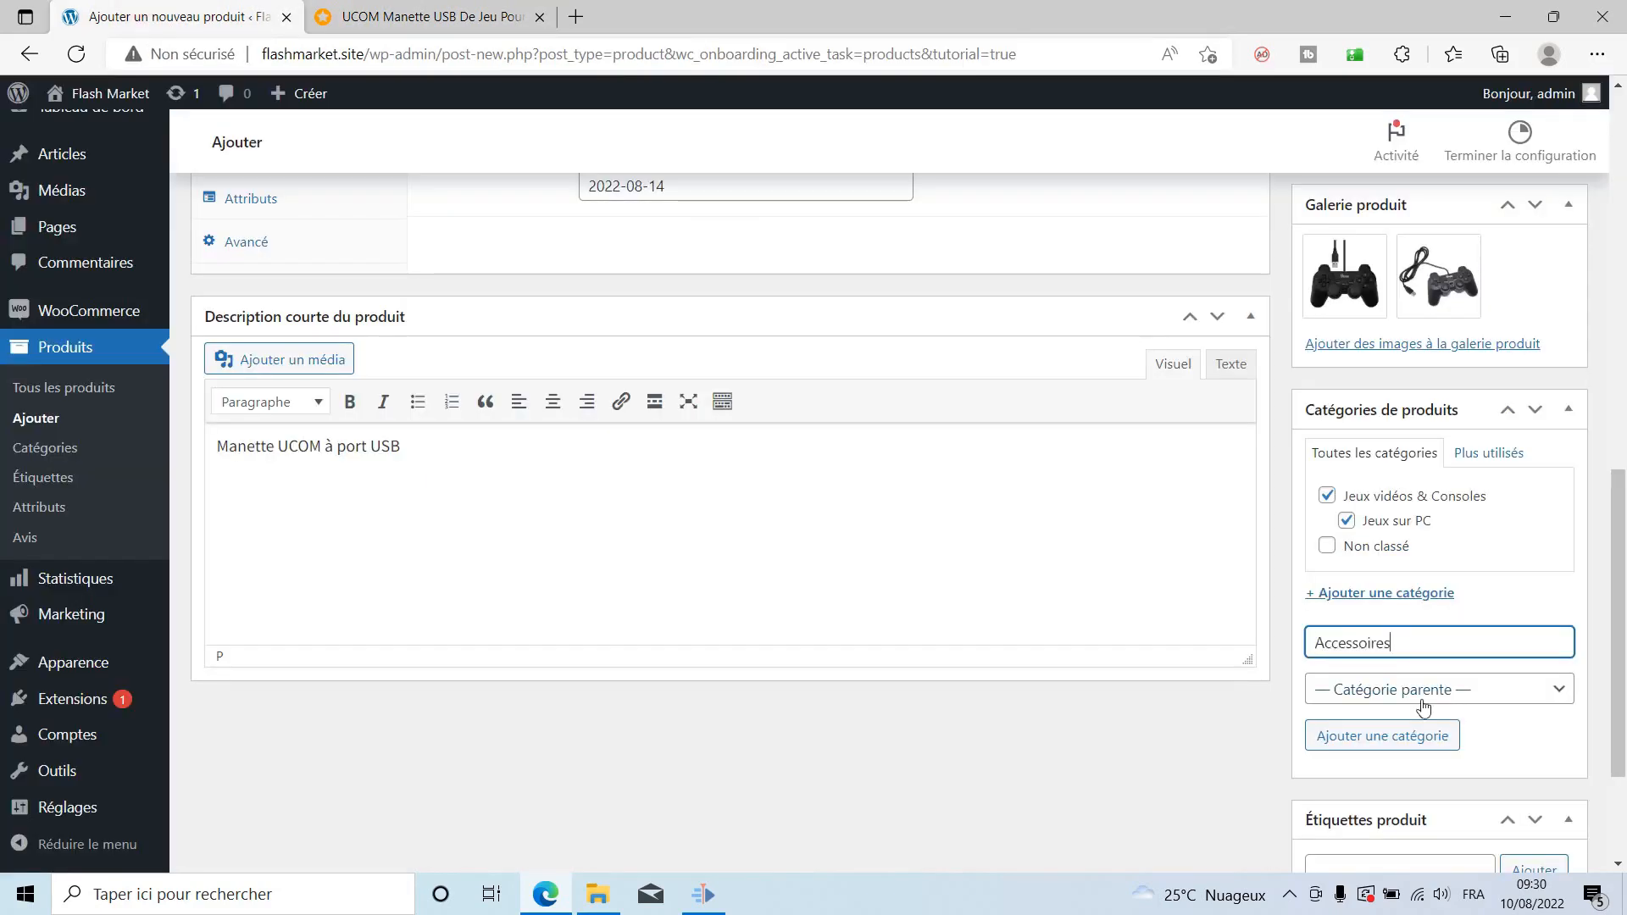
click(1414, 702)
click(1370, 757)
click(1354, 736)
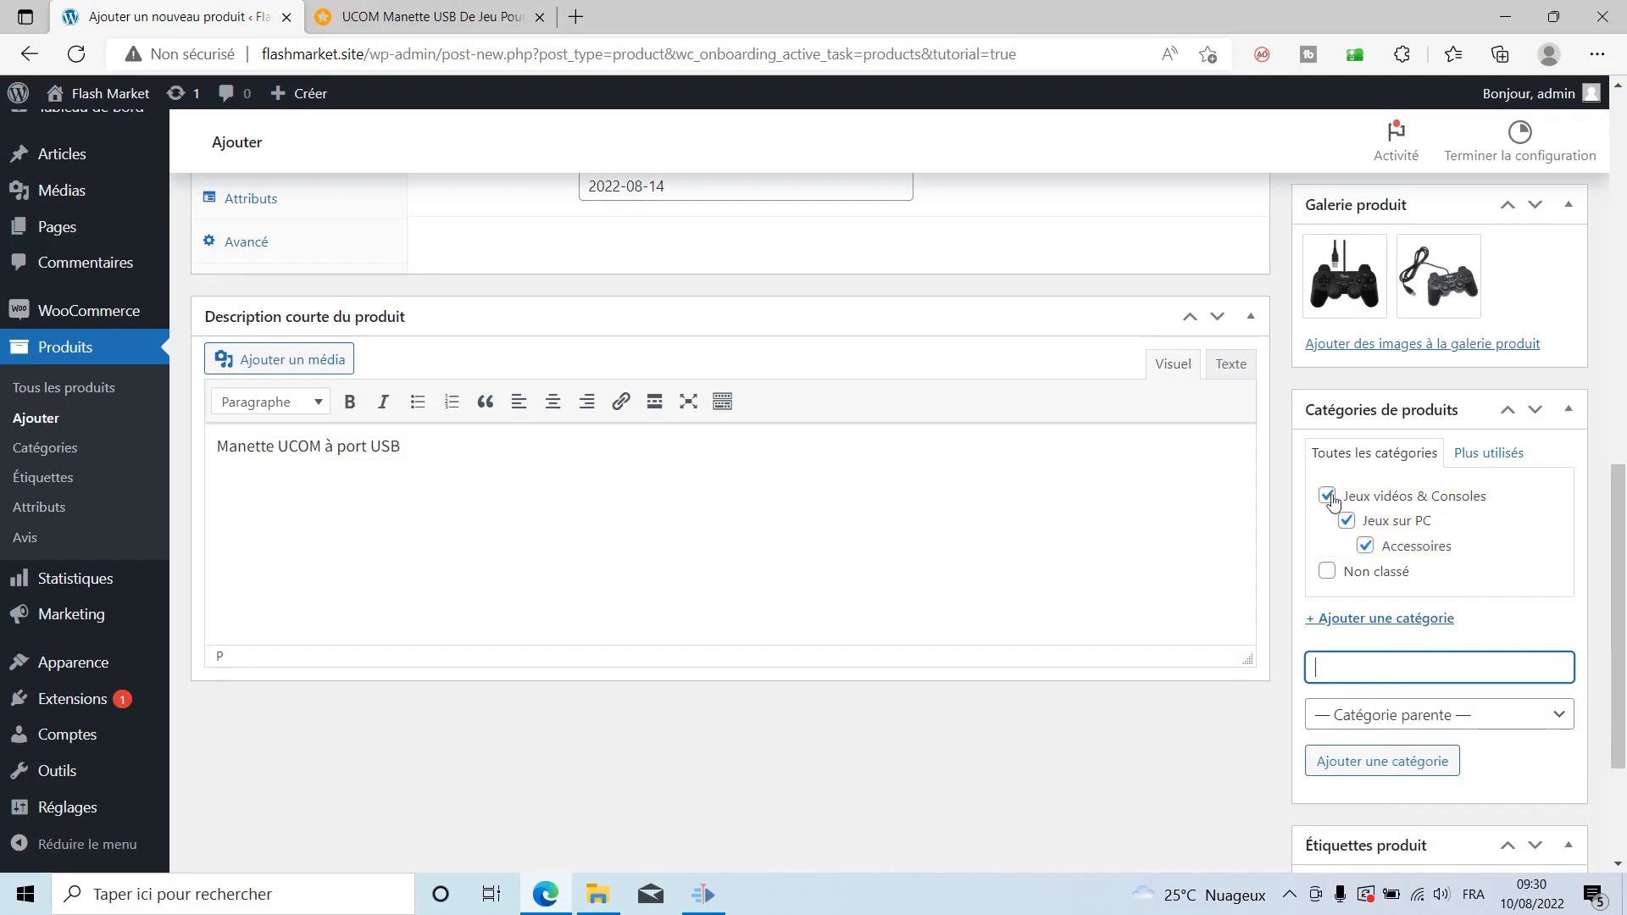
Add the category 'Manettes' under parent Accessoires.
click(432, 17)
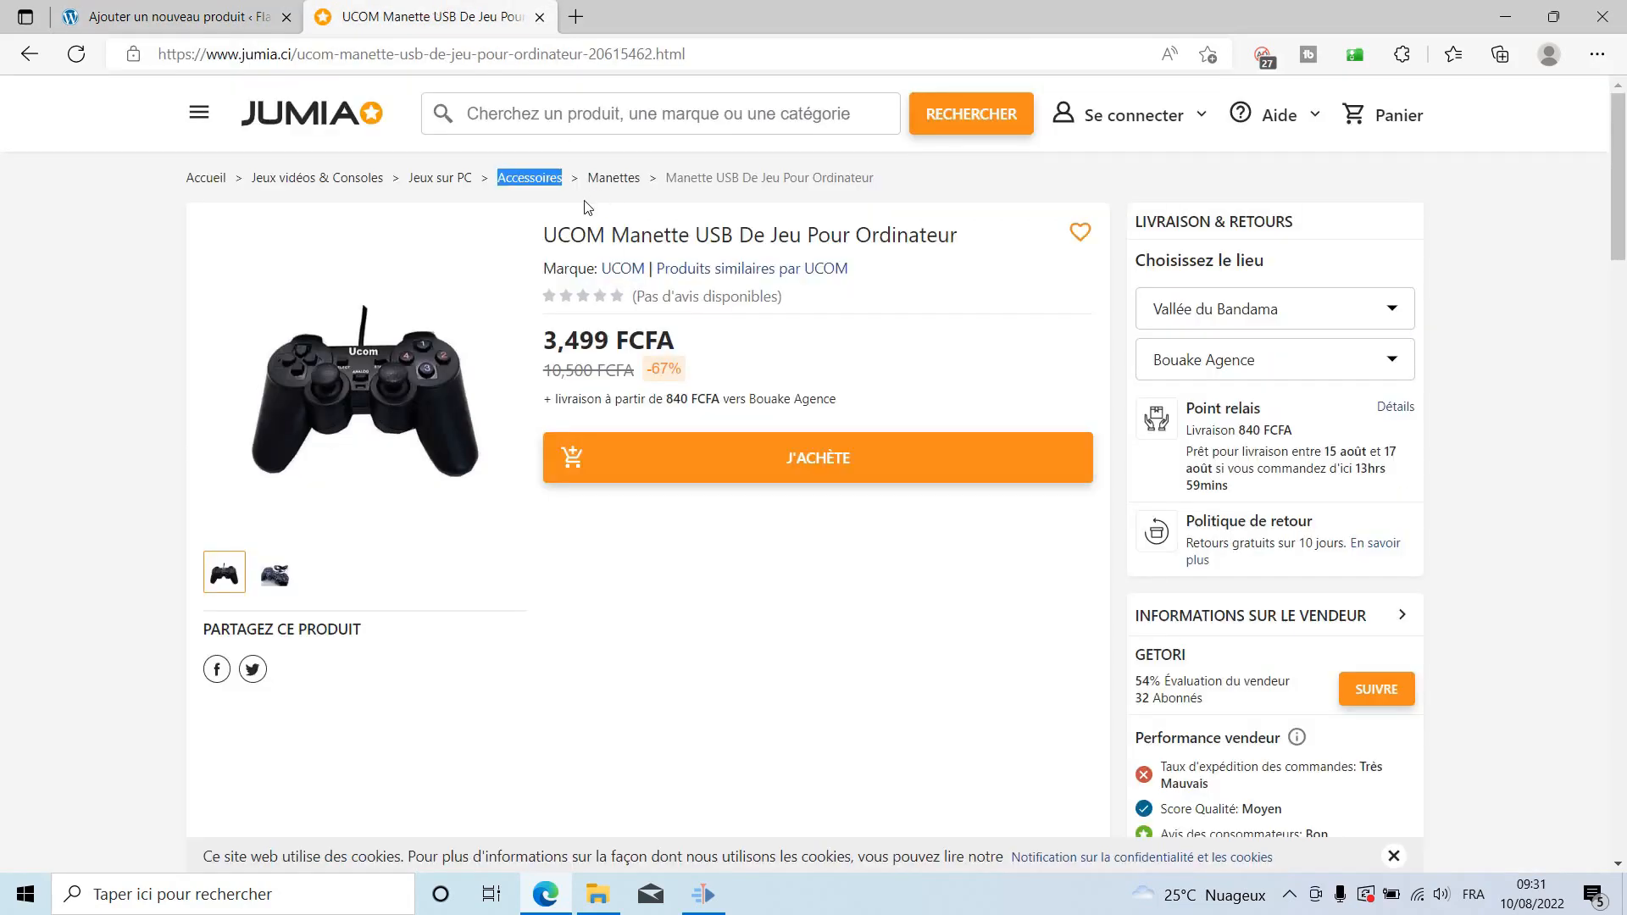
drag(587, 193, 637, 202)
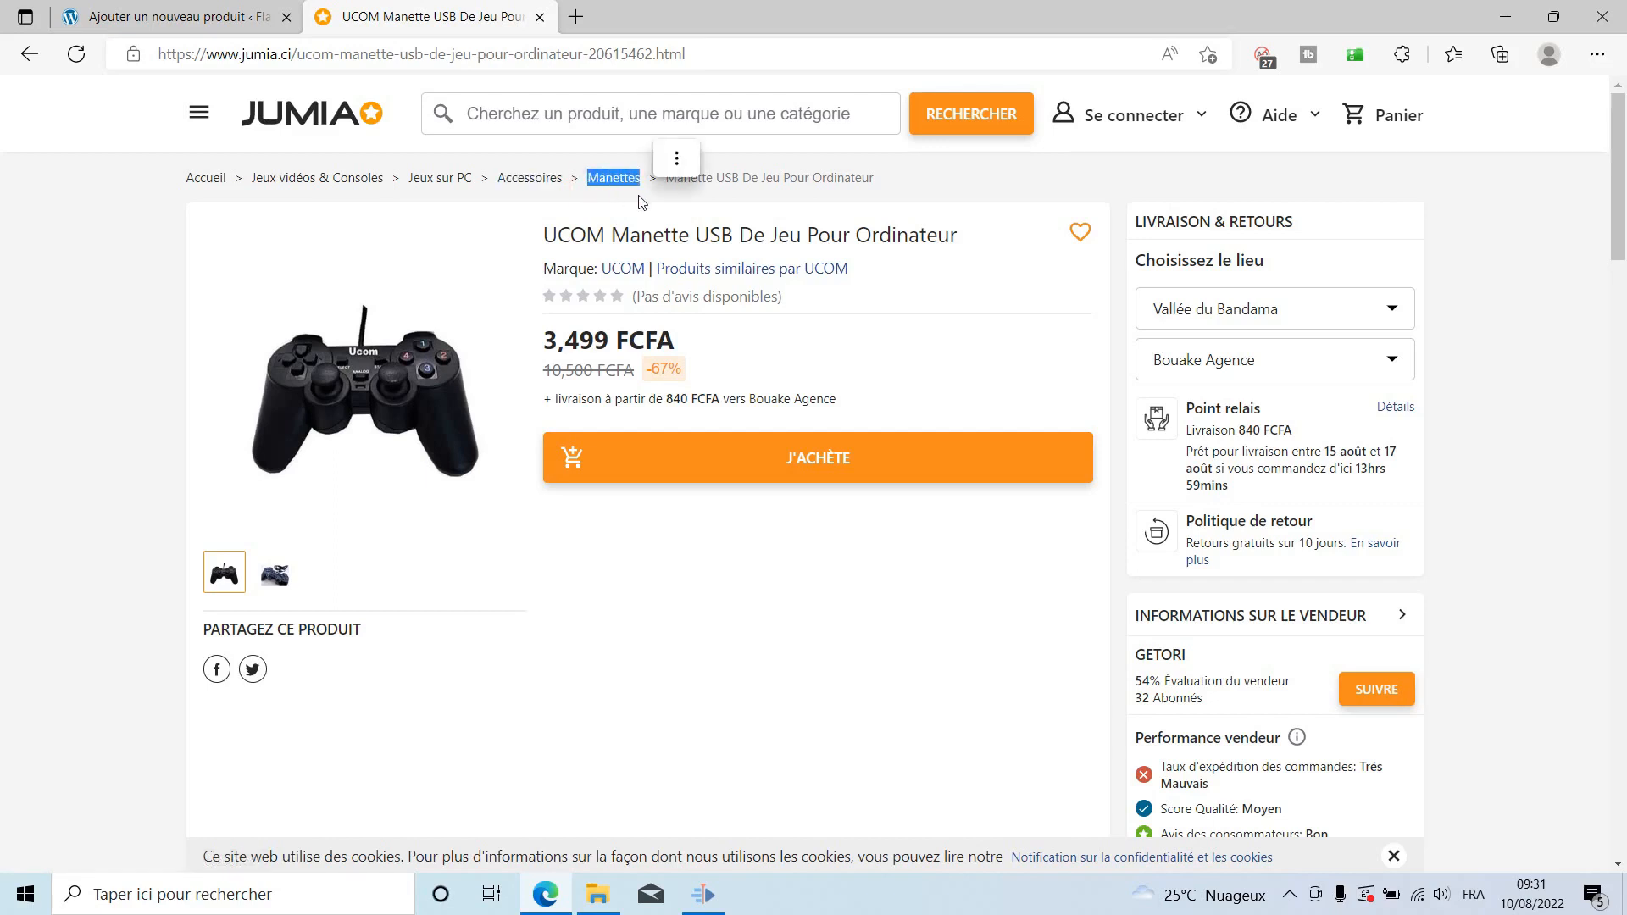
click(128, 7)
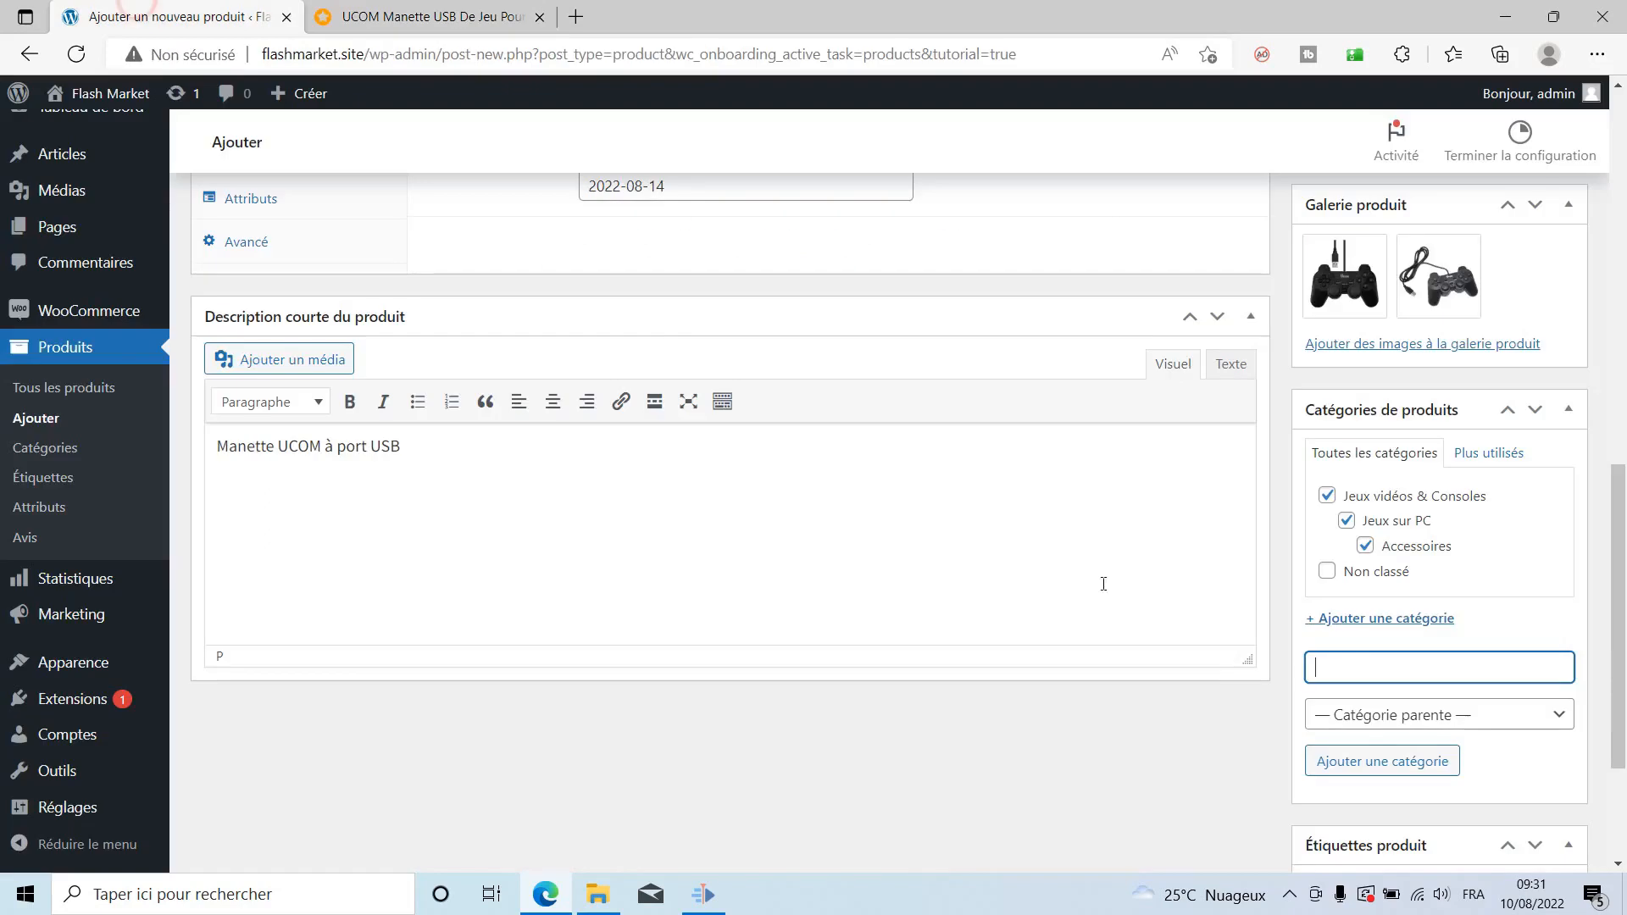
text(Manettes)
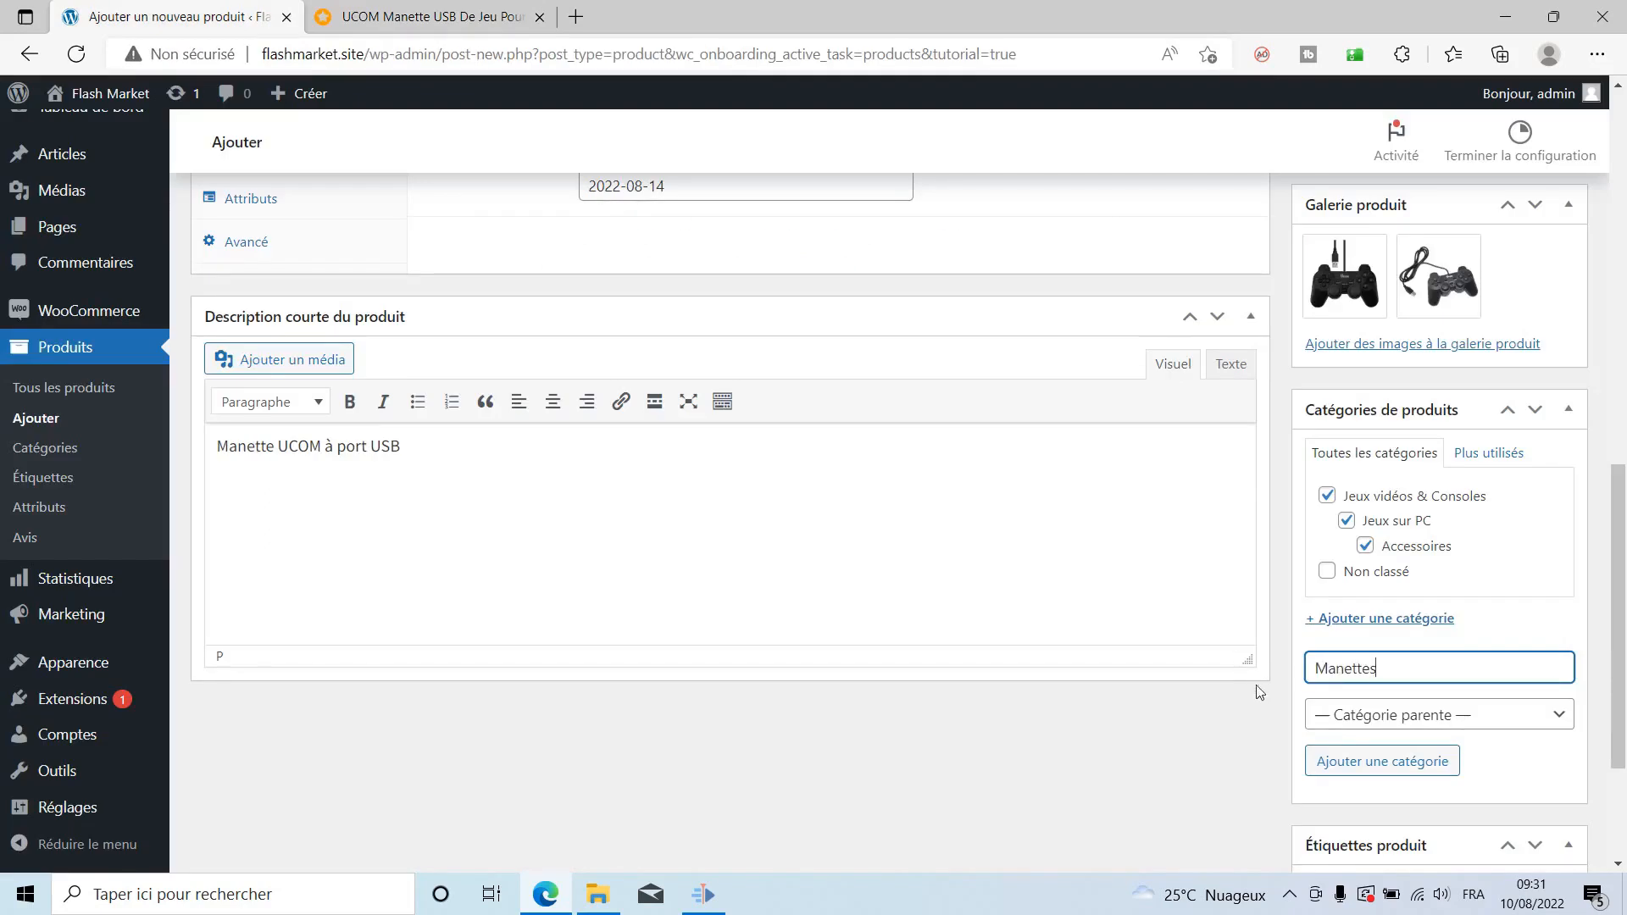
click(1351, 715)
click(1376, 809)
click(1381, 760)
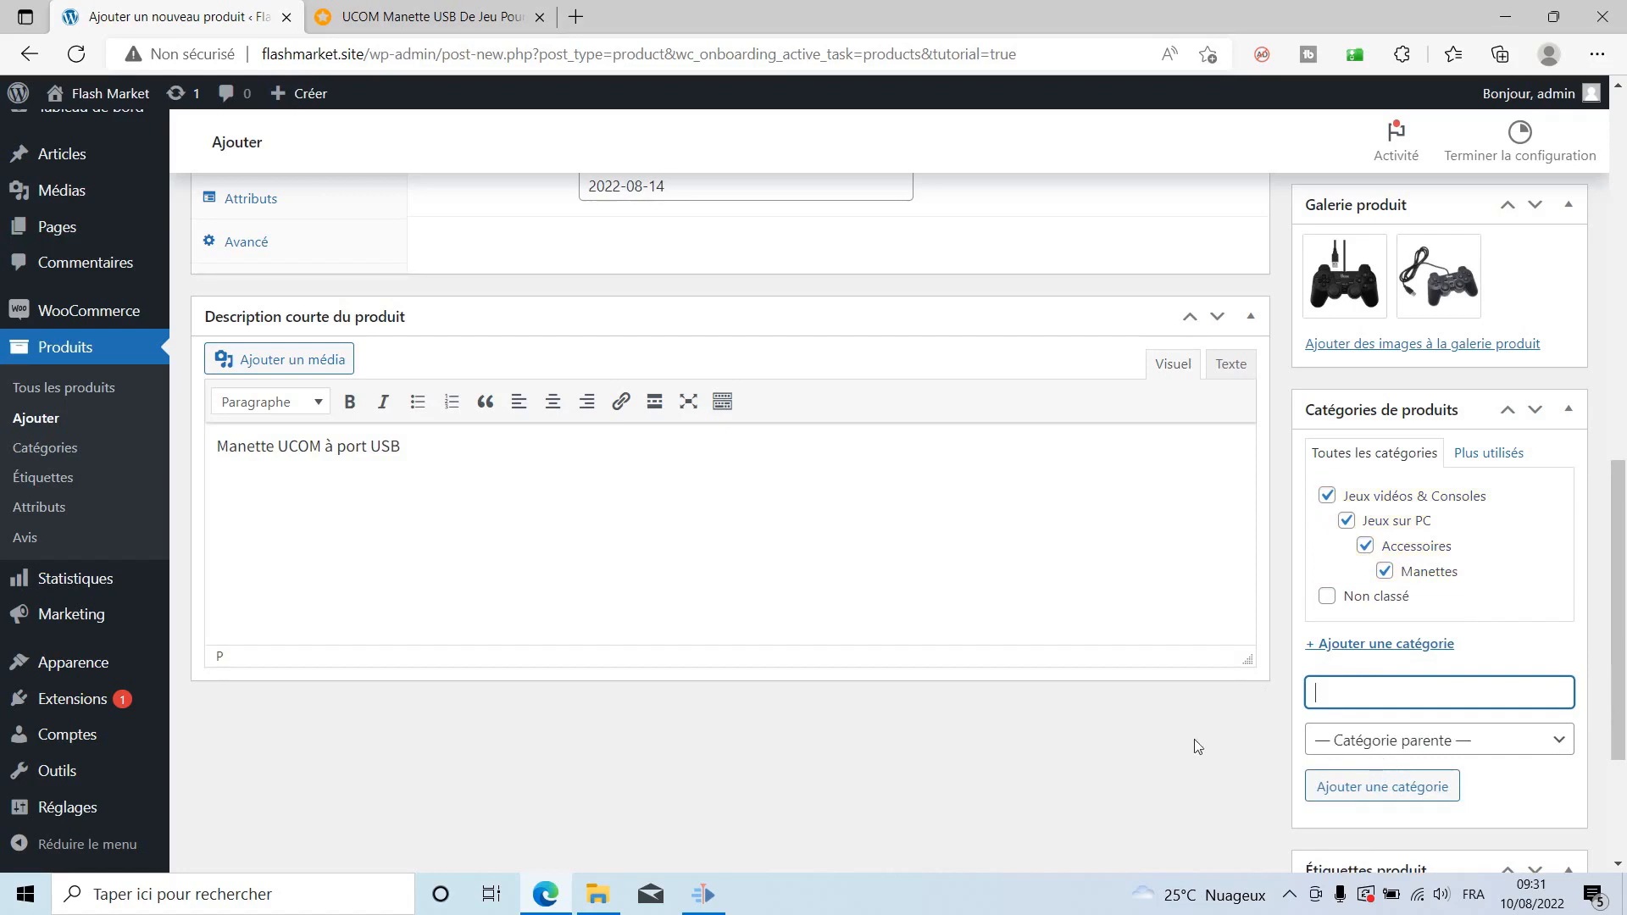
Publish the Manette UCOM à port USB product from the Publier box.
scroll(1195, 742, up, 3)
scroll(1329, 726, down, 1)
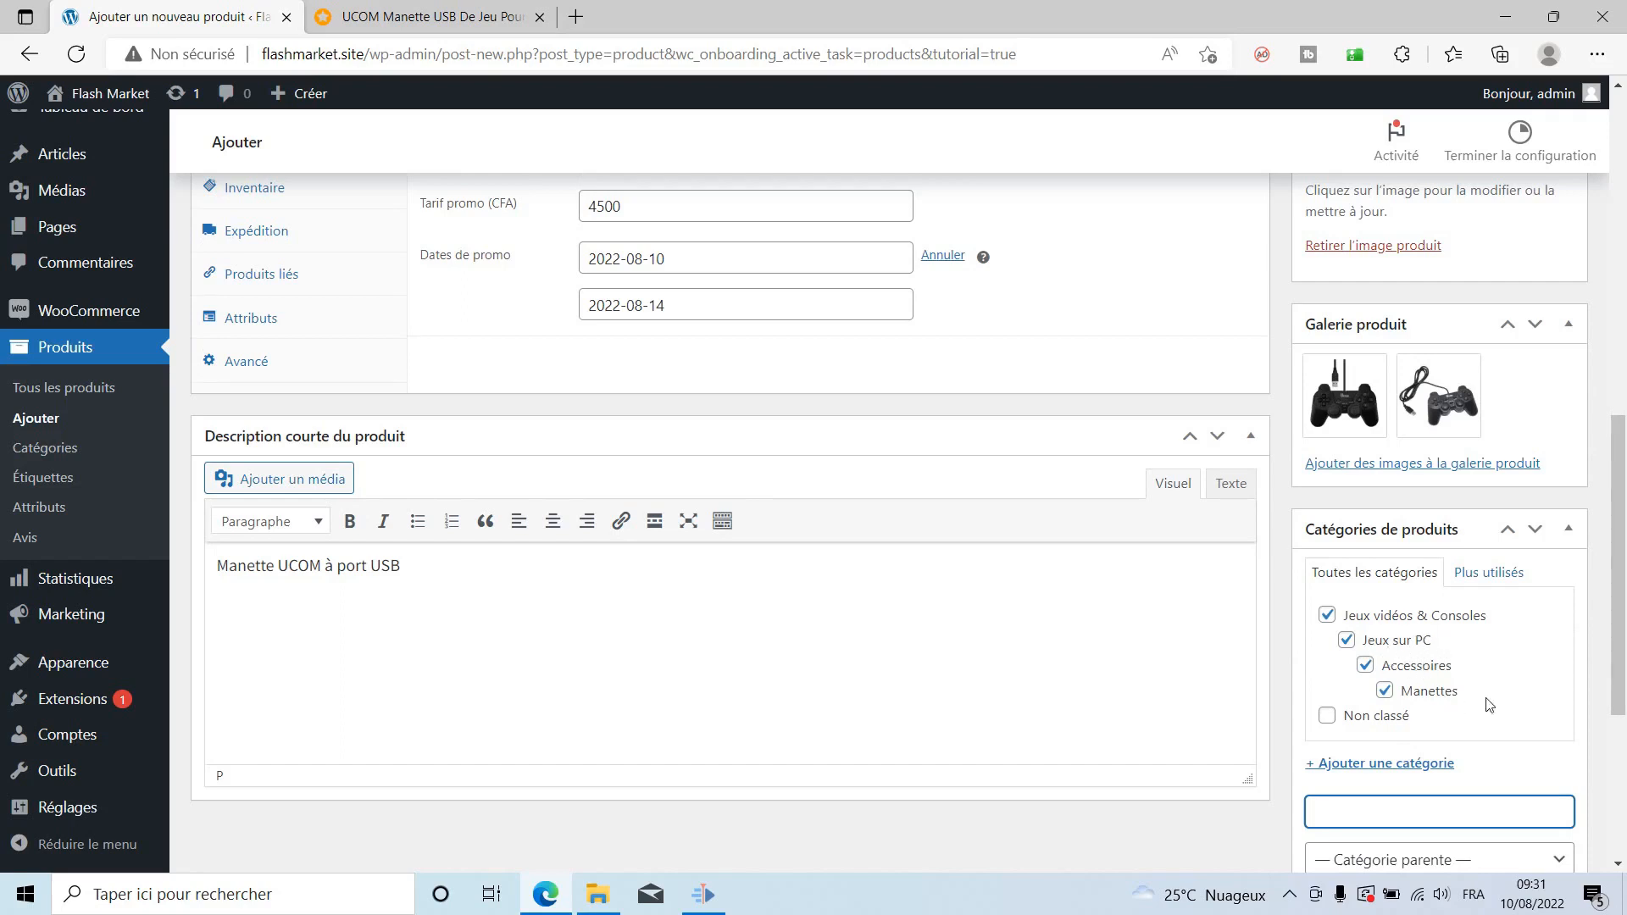
scroll(1401, 754, up, 5)
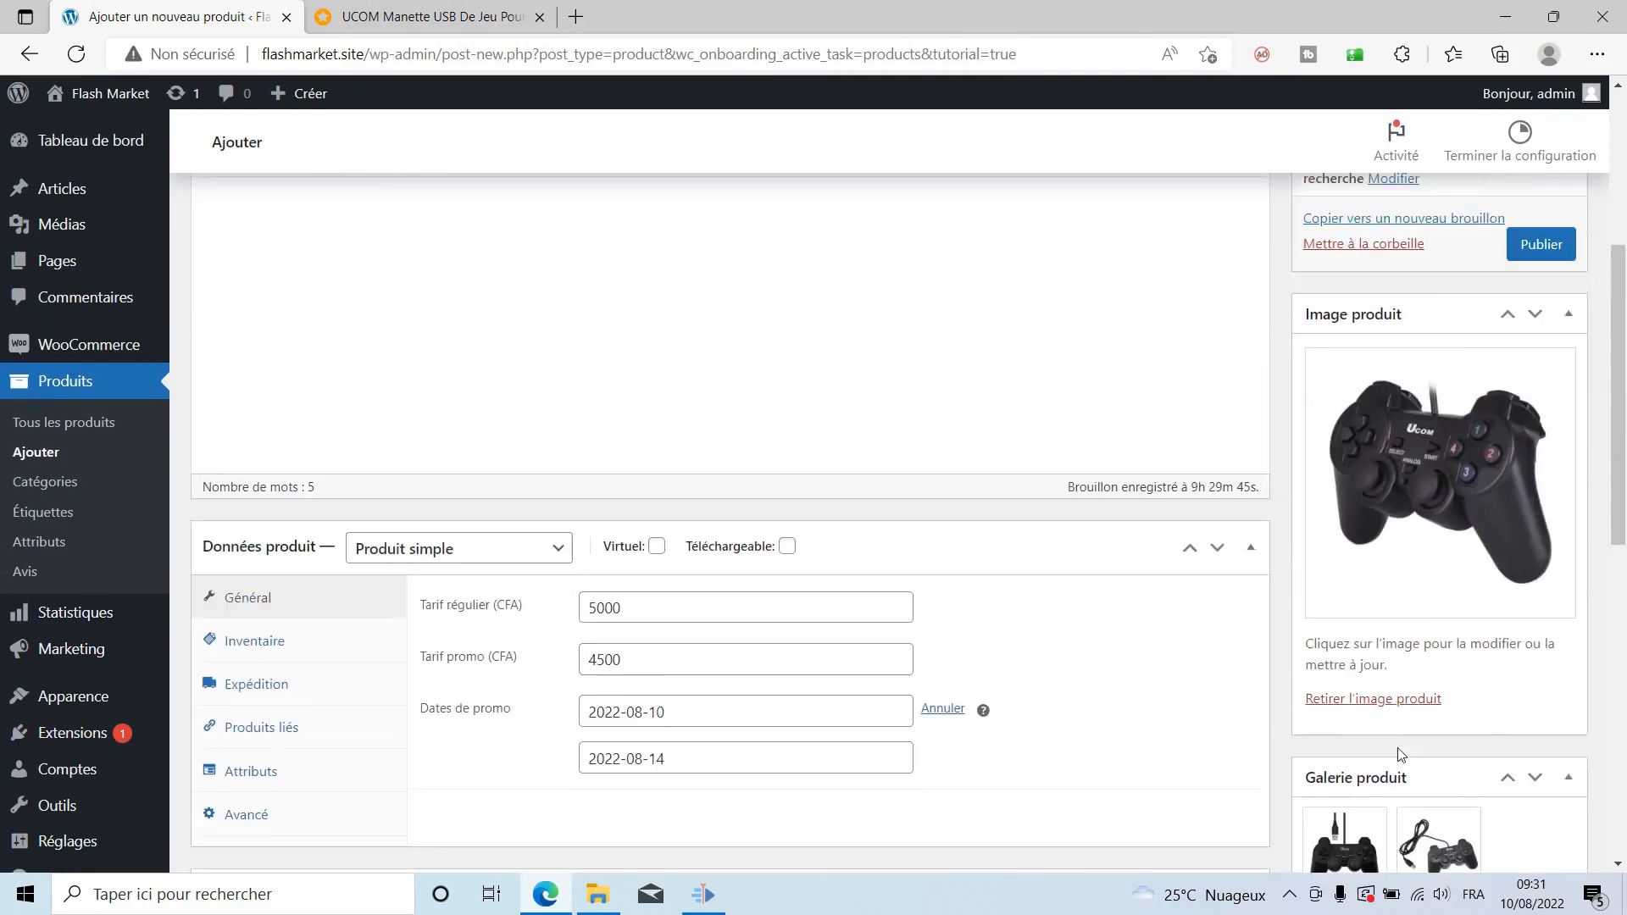
scroll(1401, 755, down, 10)
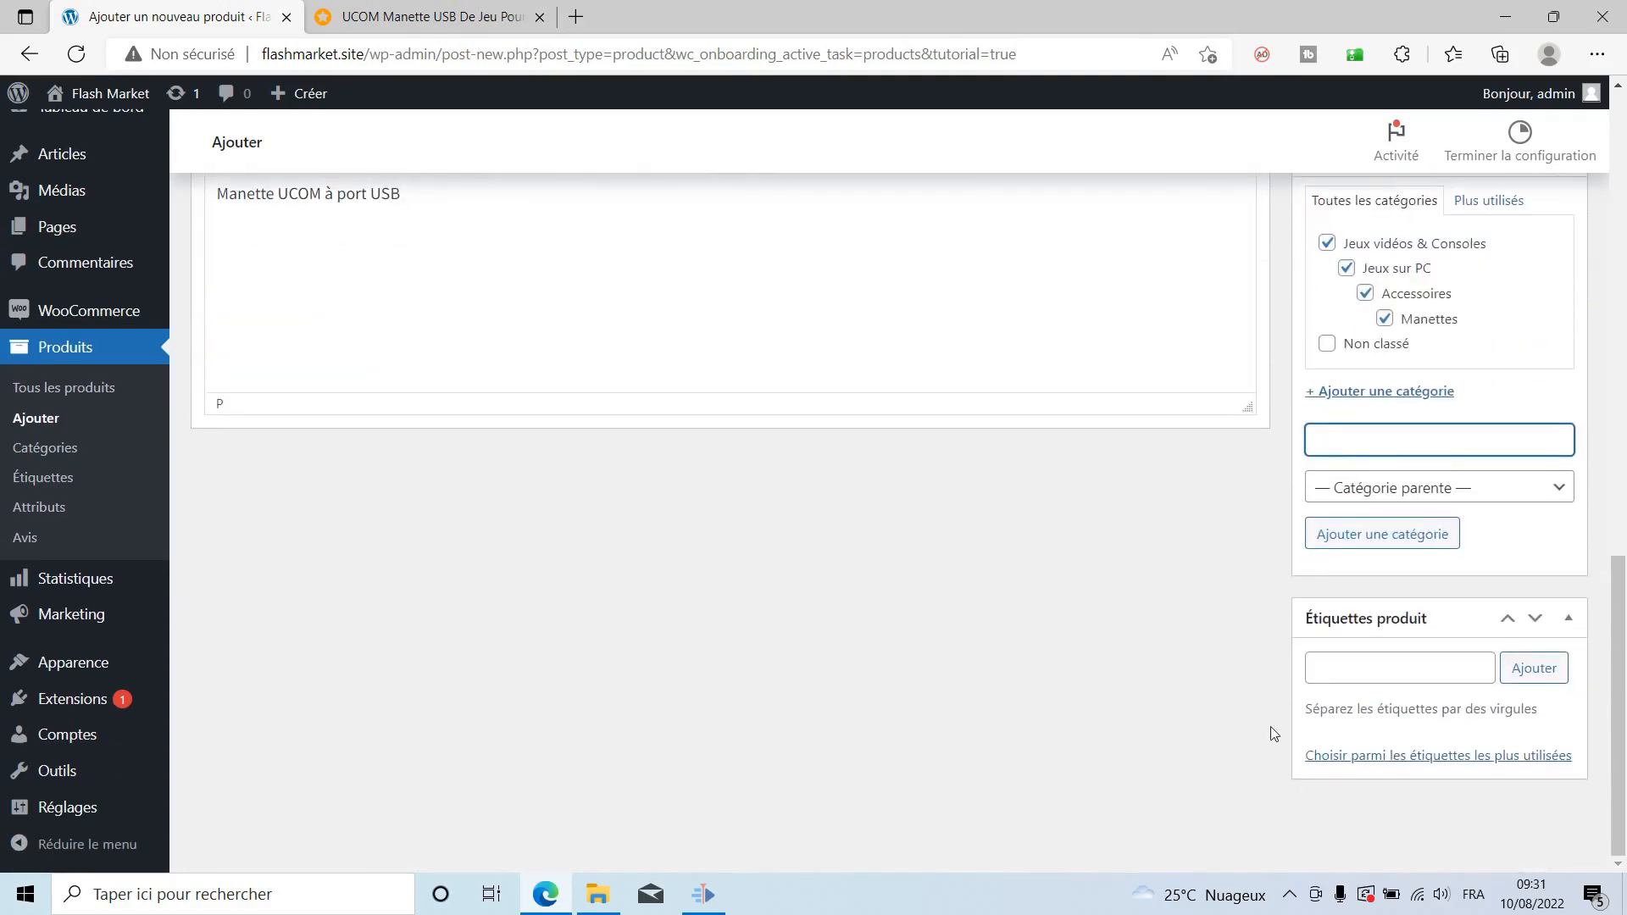
scroll(1322, 670, up, 10)
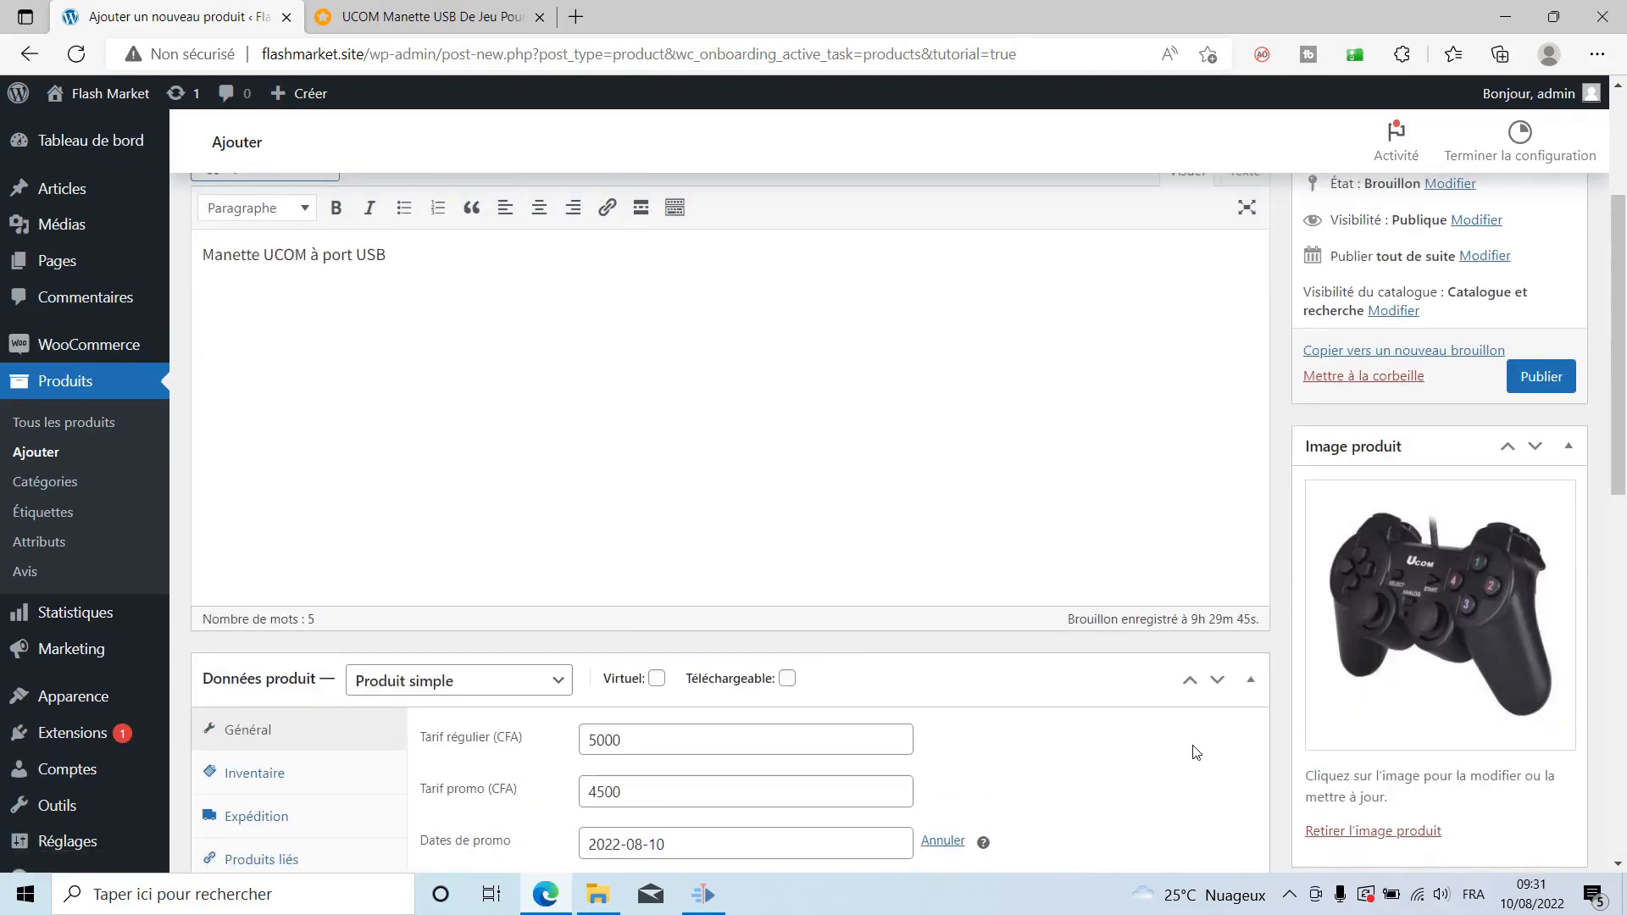
scroll(1274, 733, up, 3)
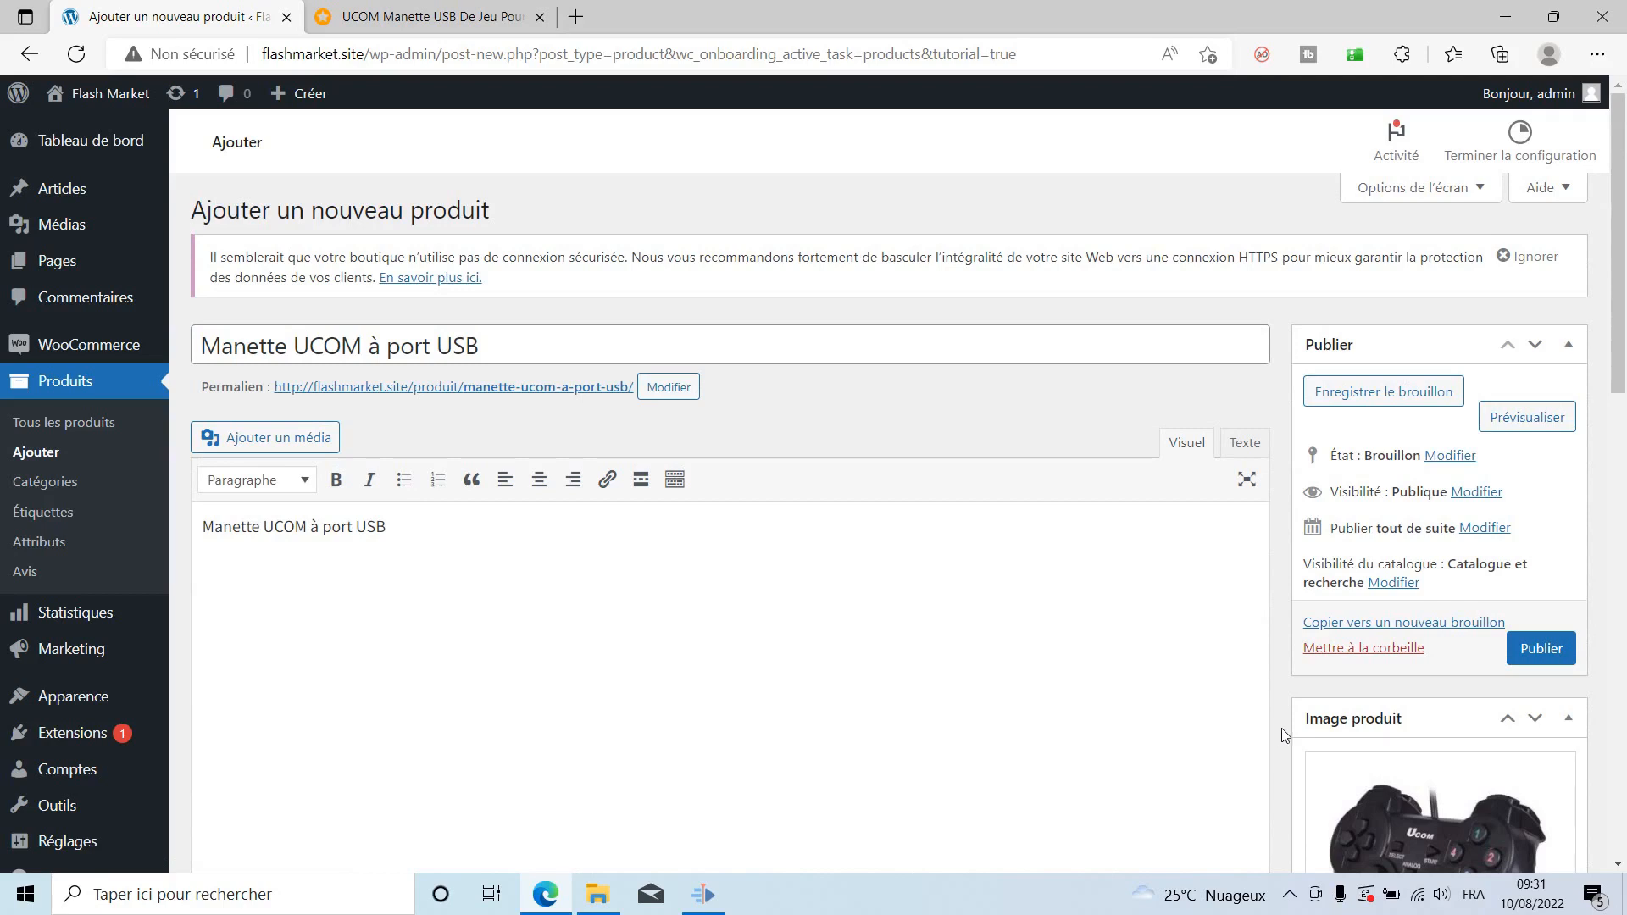
click(1552, 661)
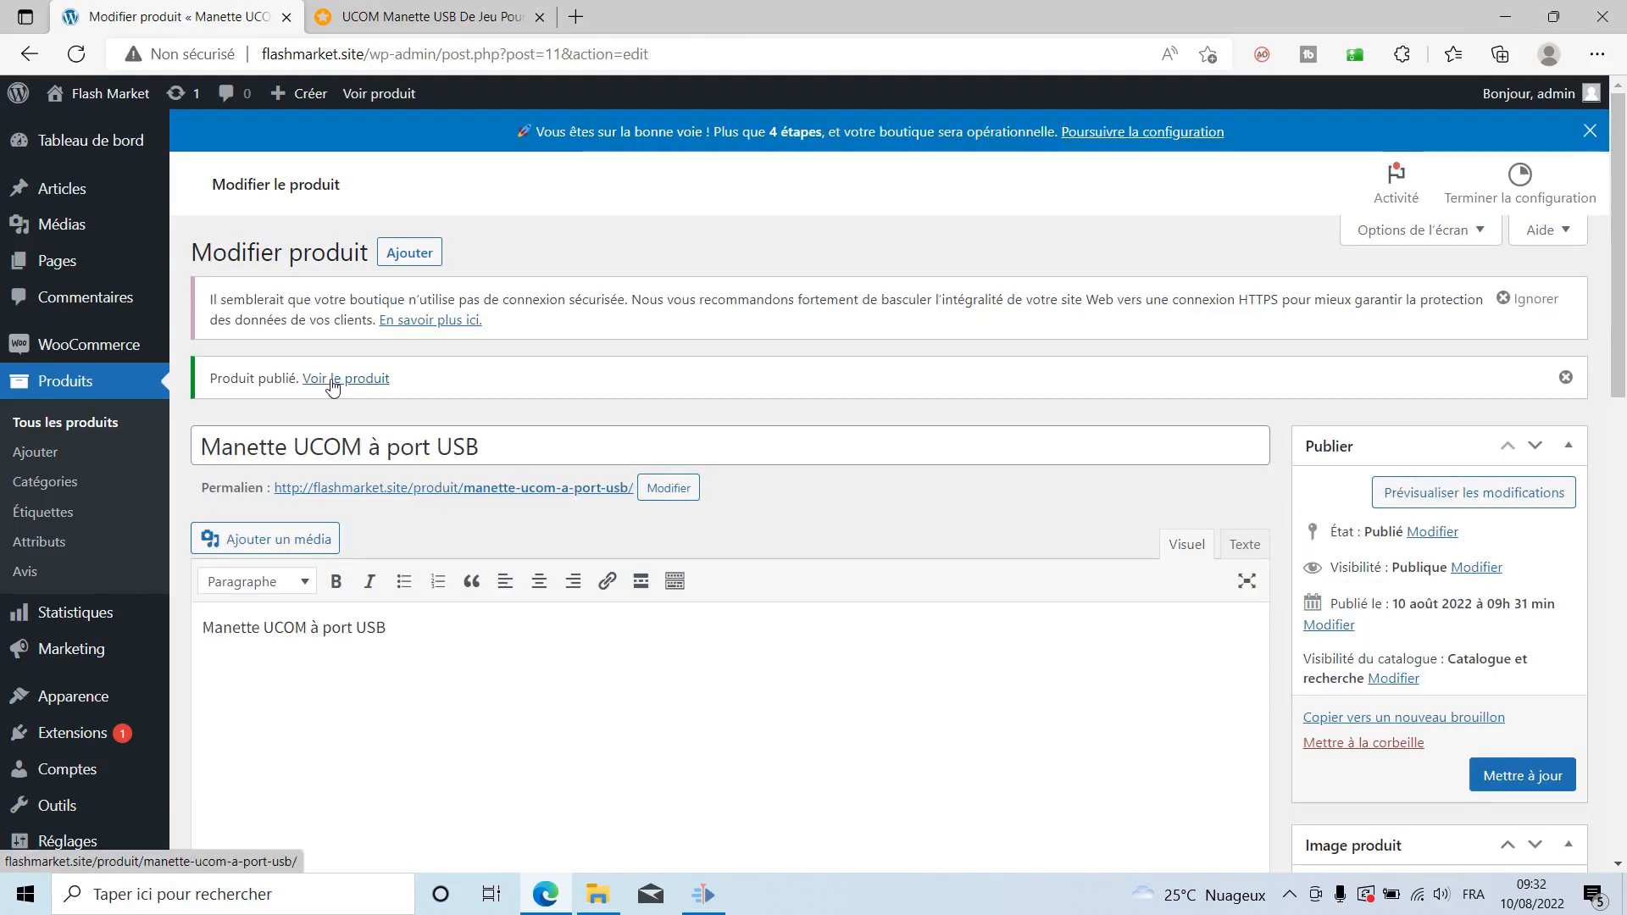
Open the published product page in a new tab and close the Jumia reference tab.
right_click(331, 381)
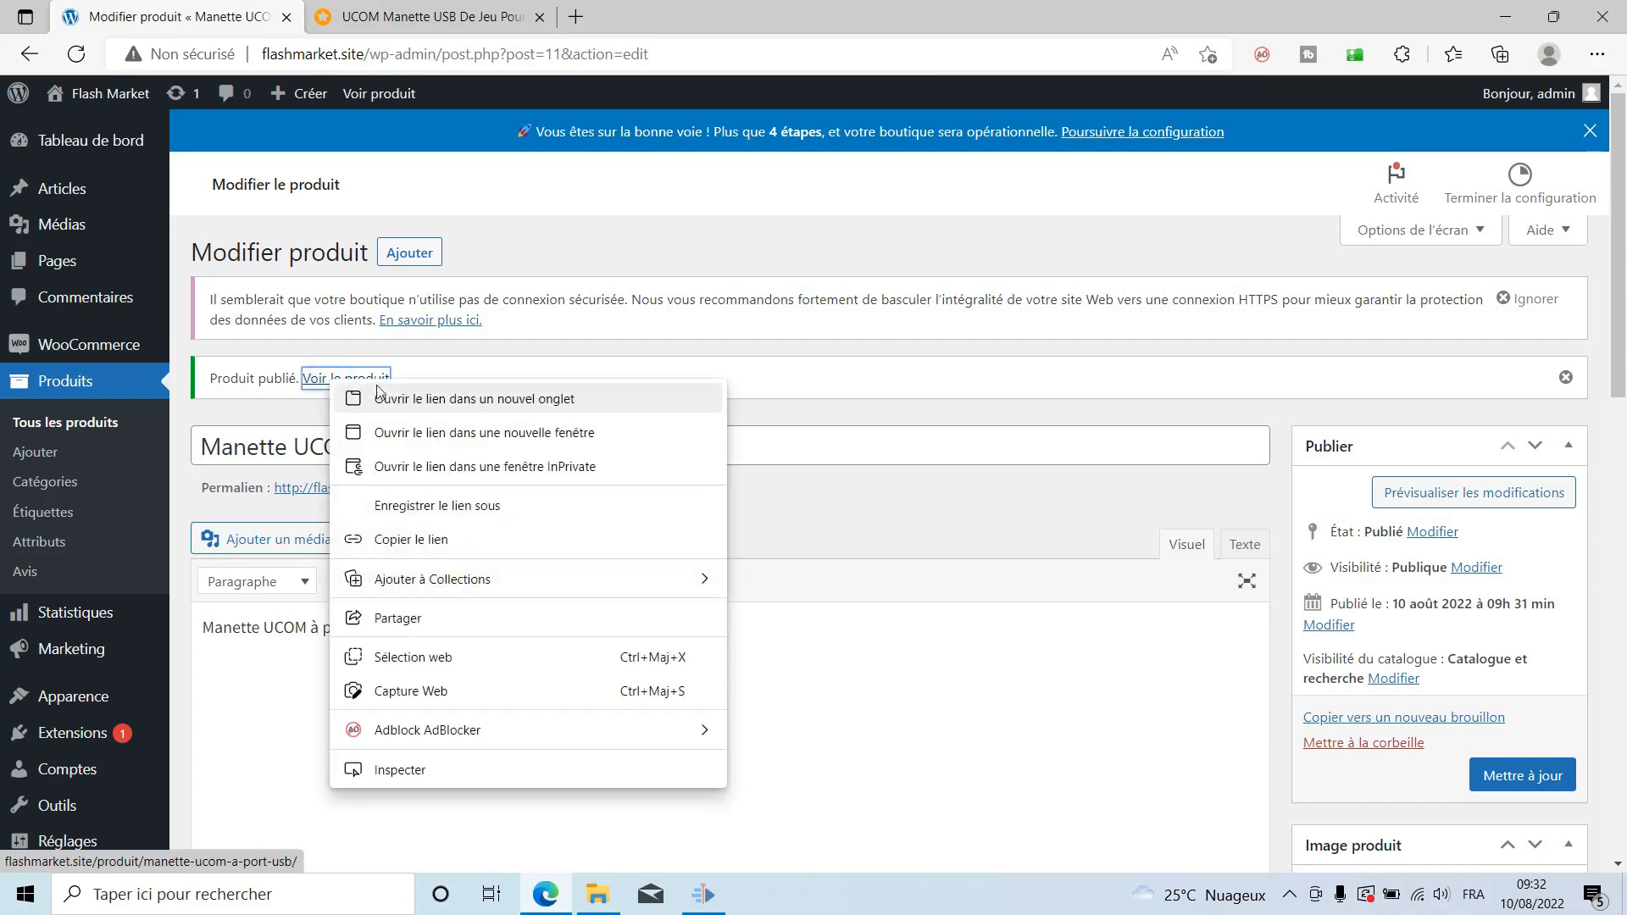
click(386, 398)
click(745, 17)
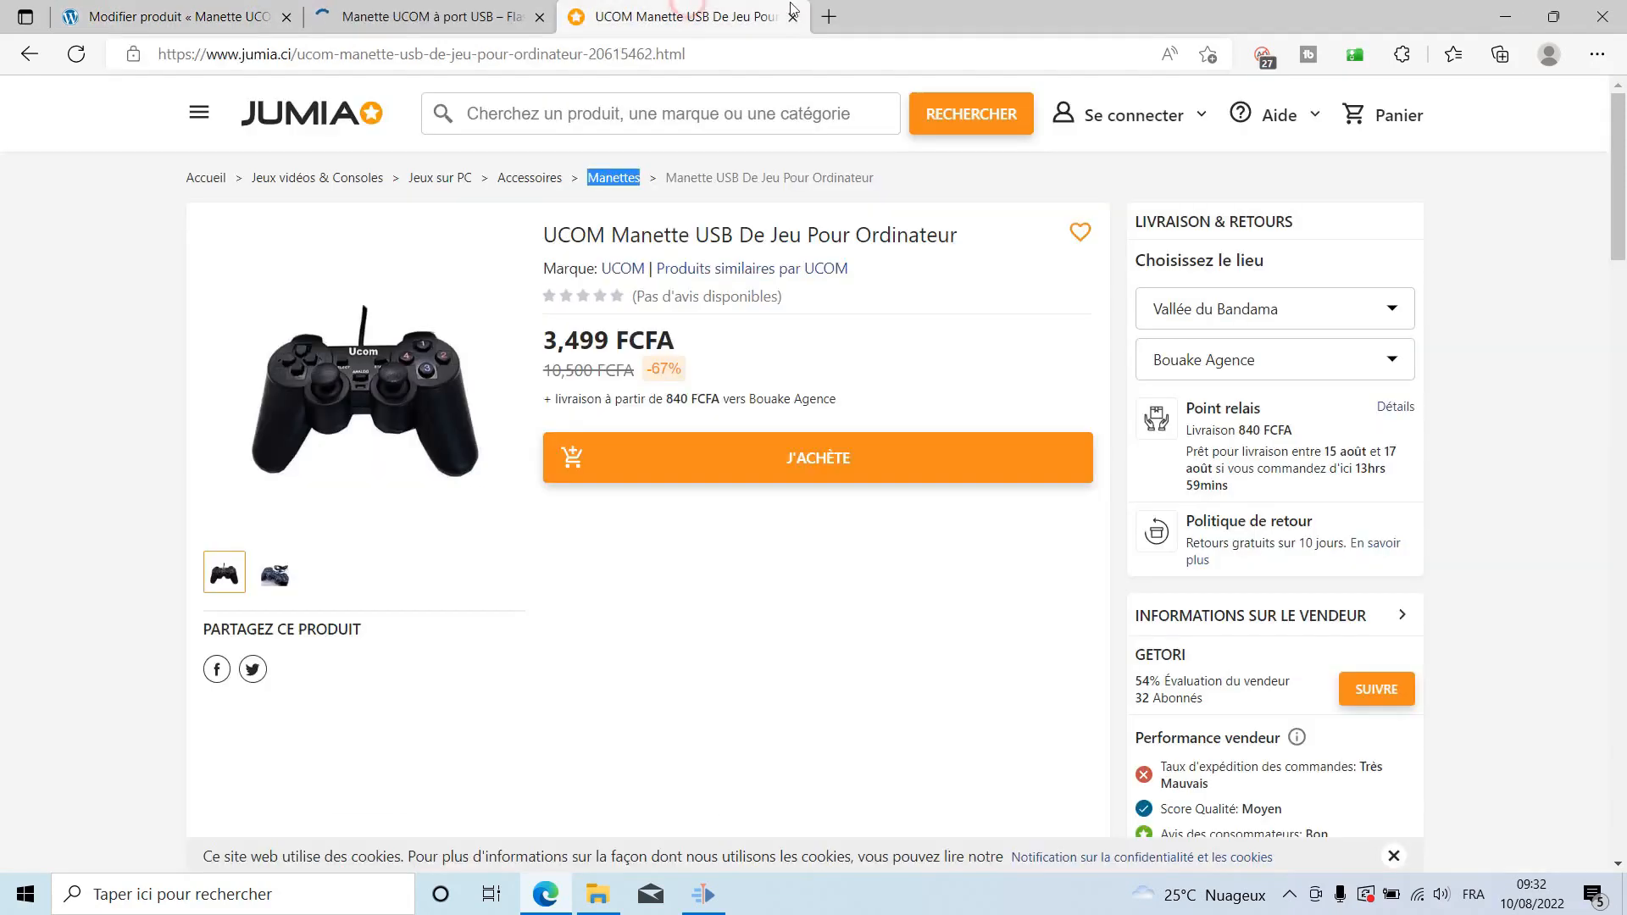
click(792, 17)
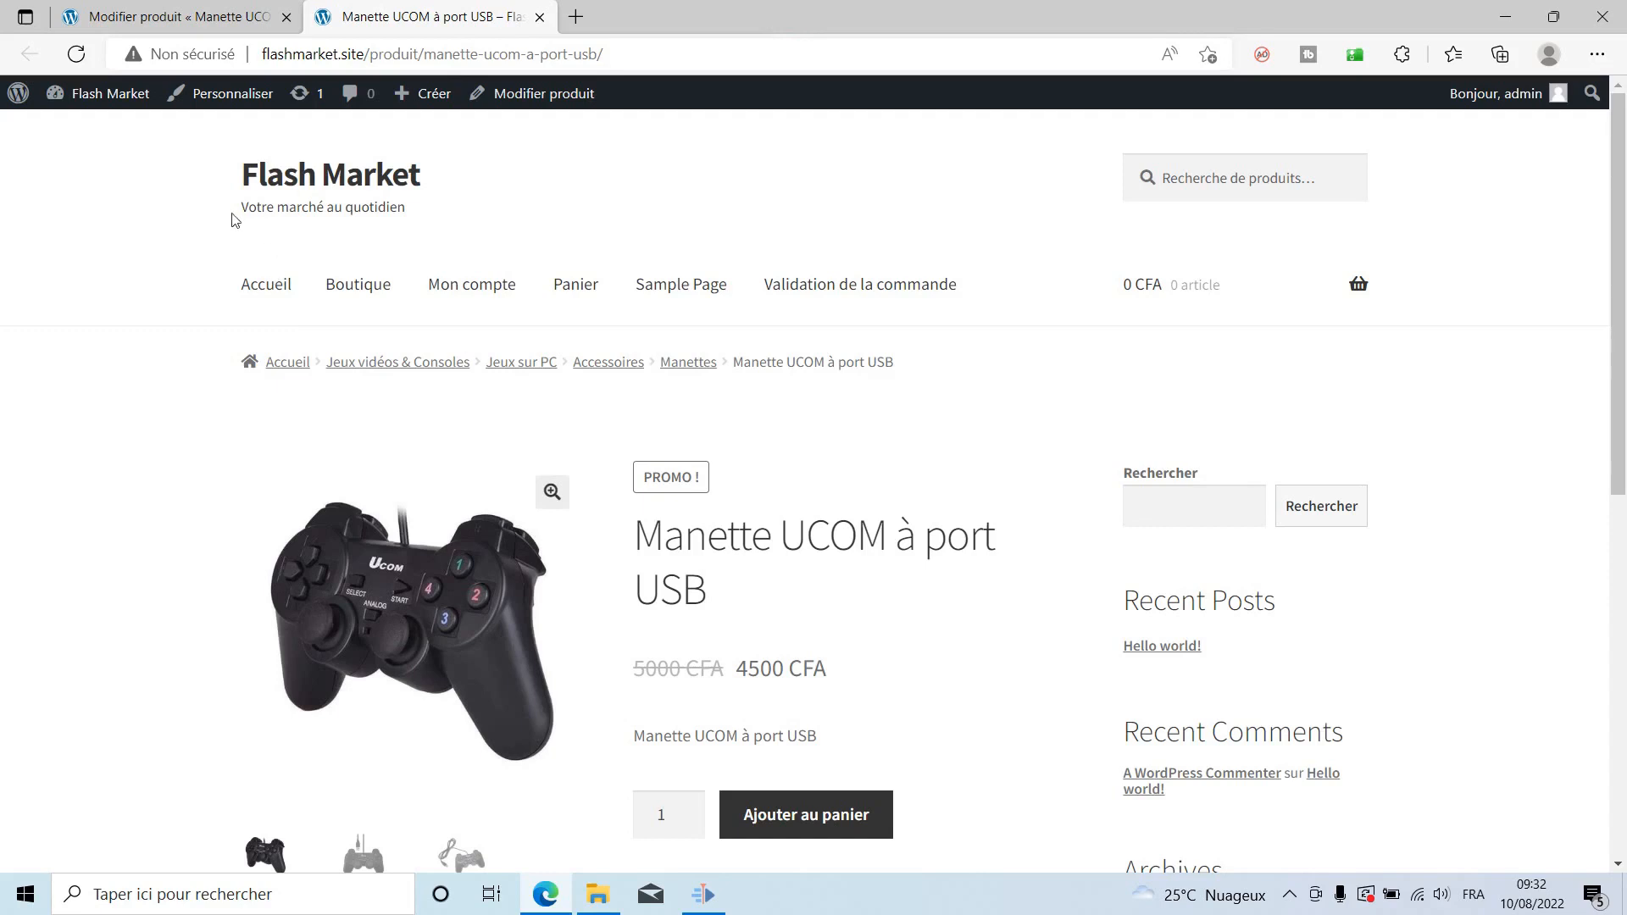
Browse the storefront gallery photos, ending on the front view with the USB cable.
scroll(1080, 557, down, 1)
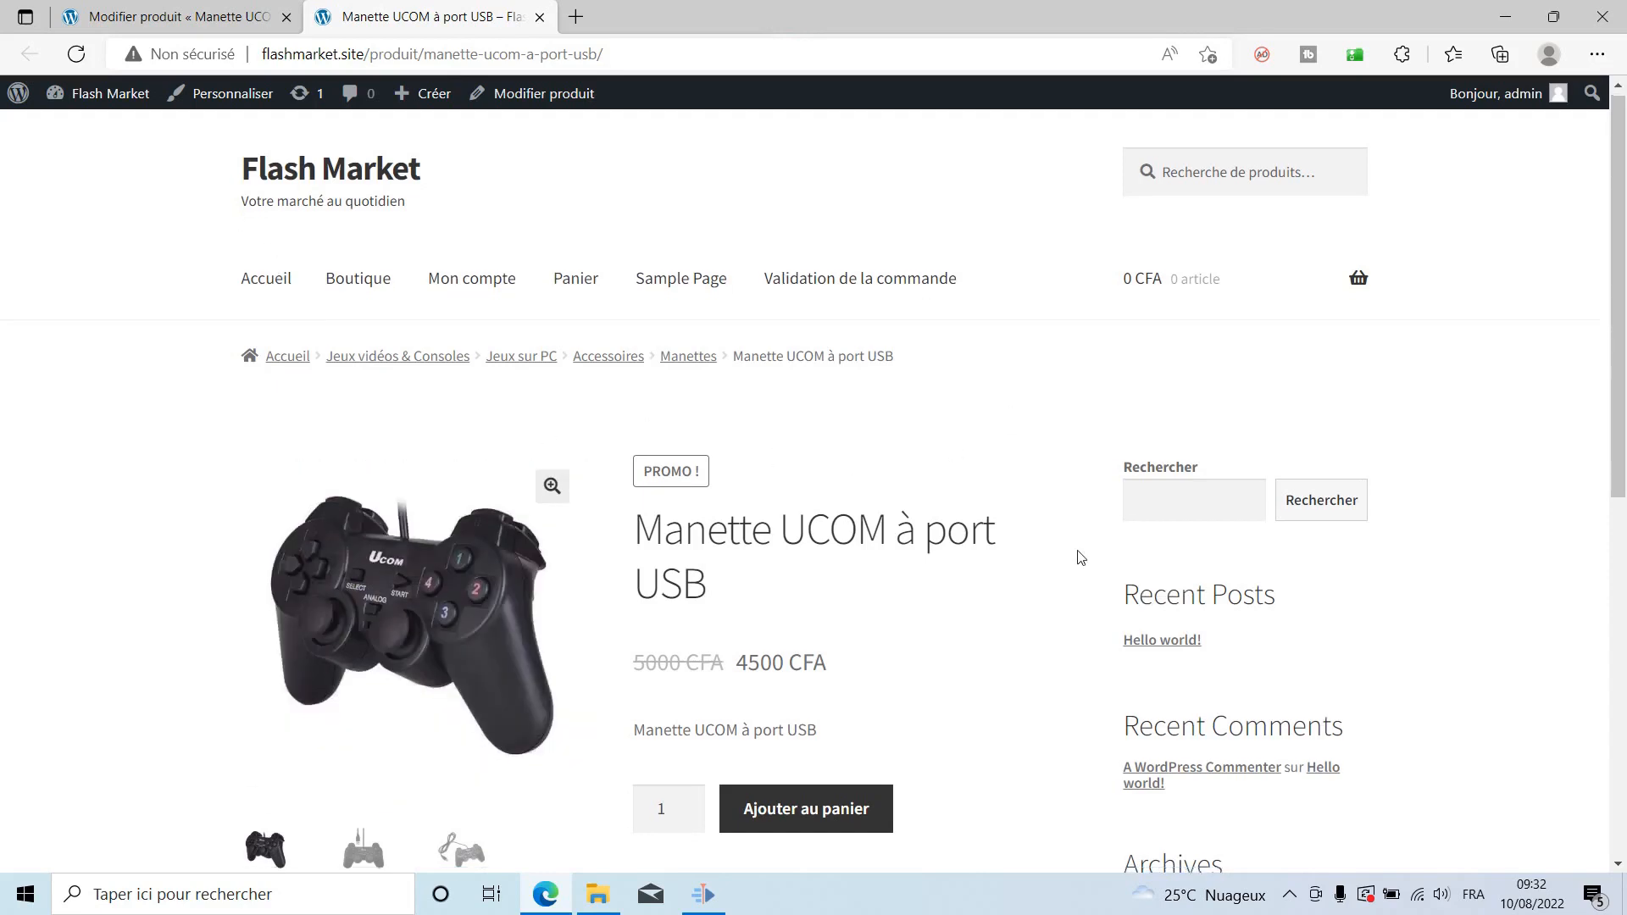
scroll(1080, 557, down, 8)
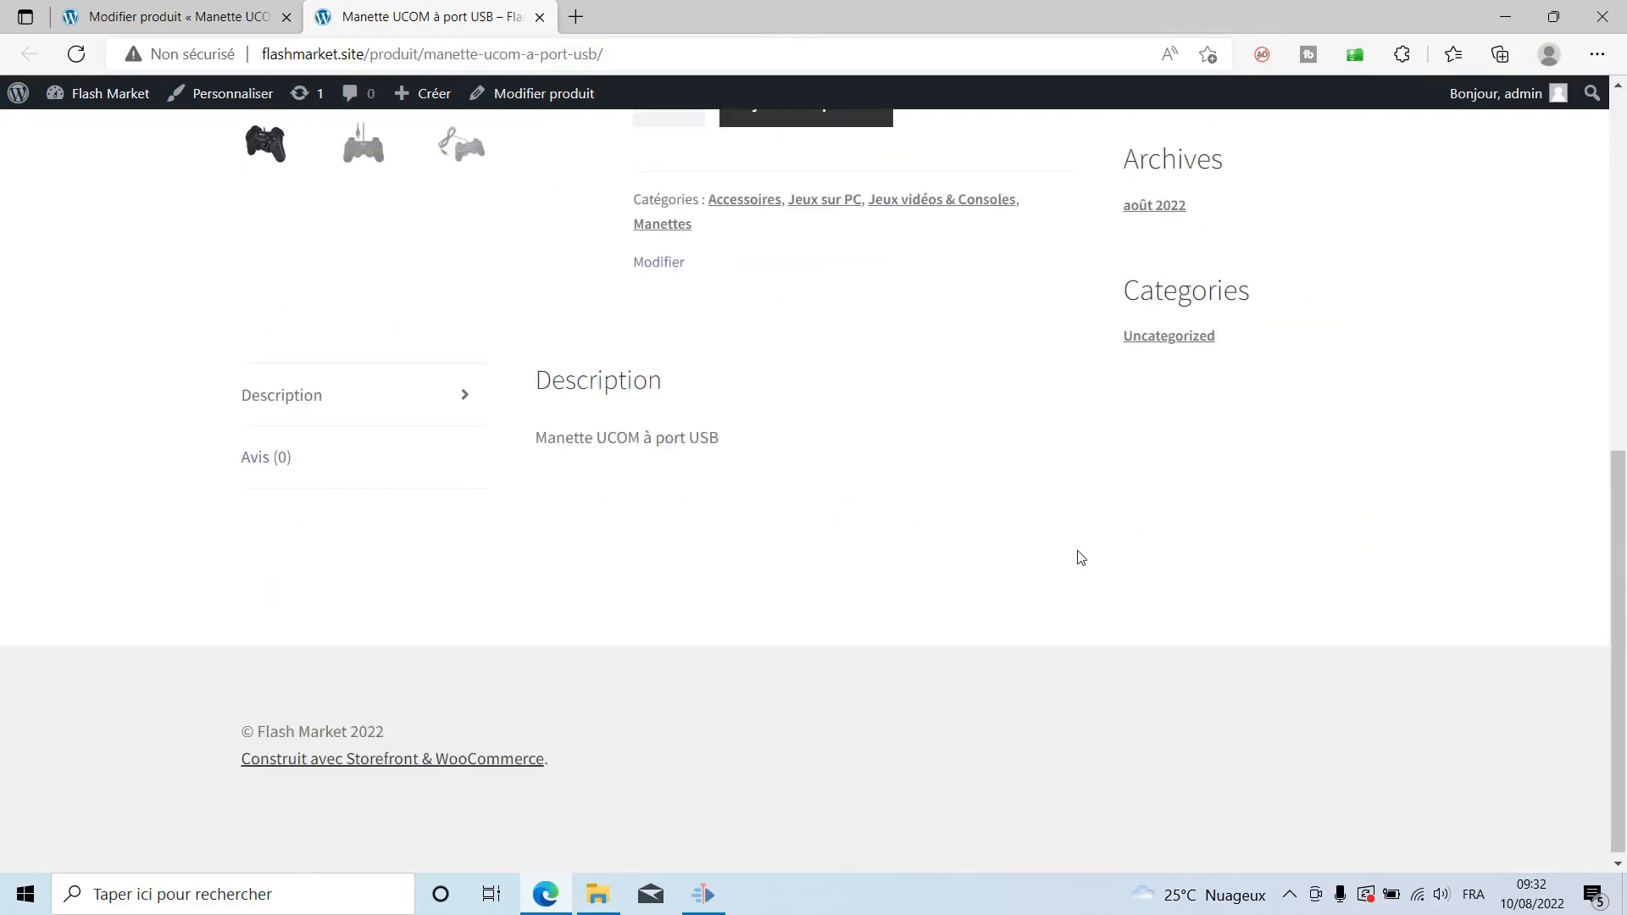
scroll(1081, 556, up, 7)
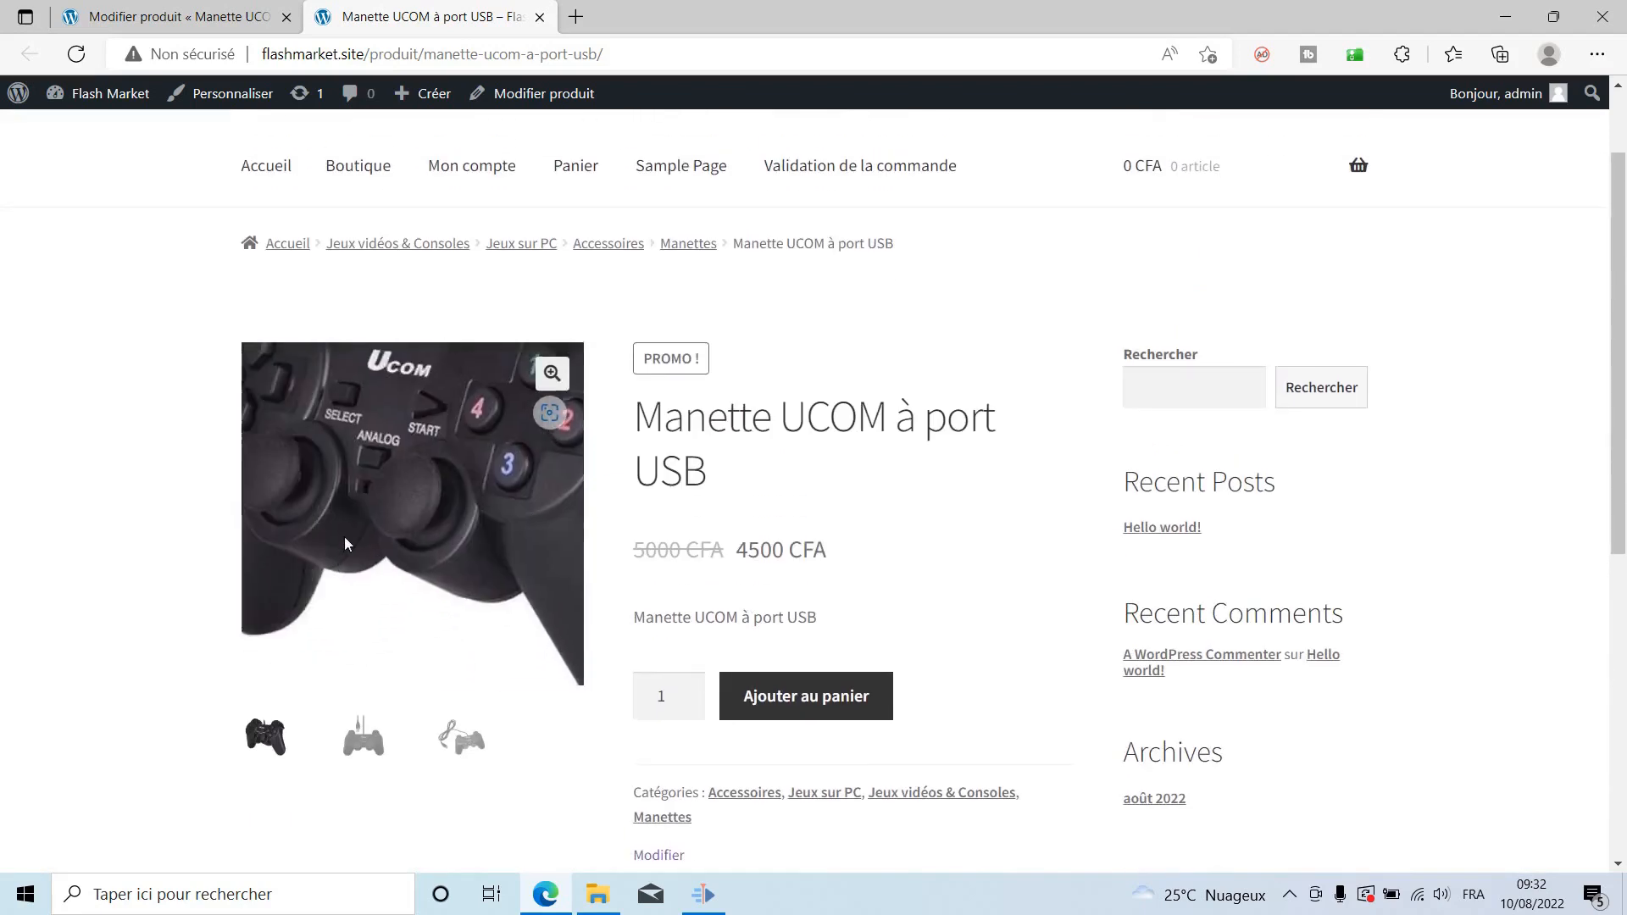
click(351, 743)
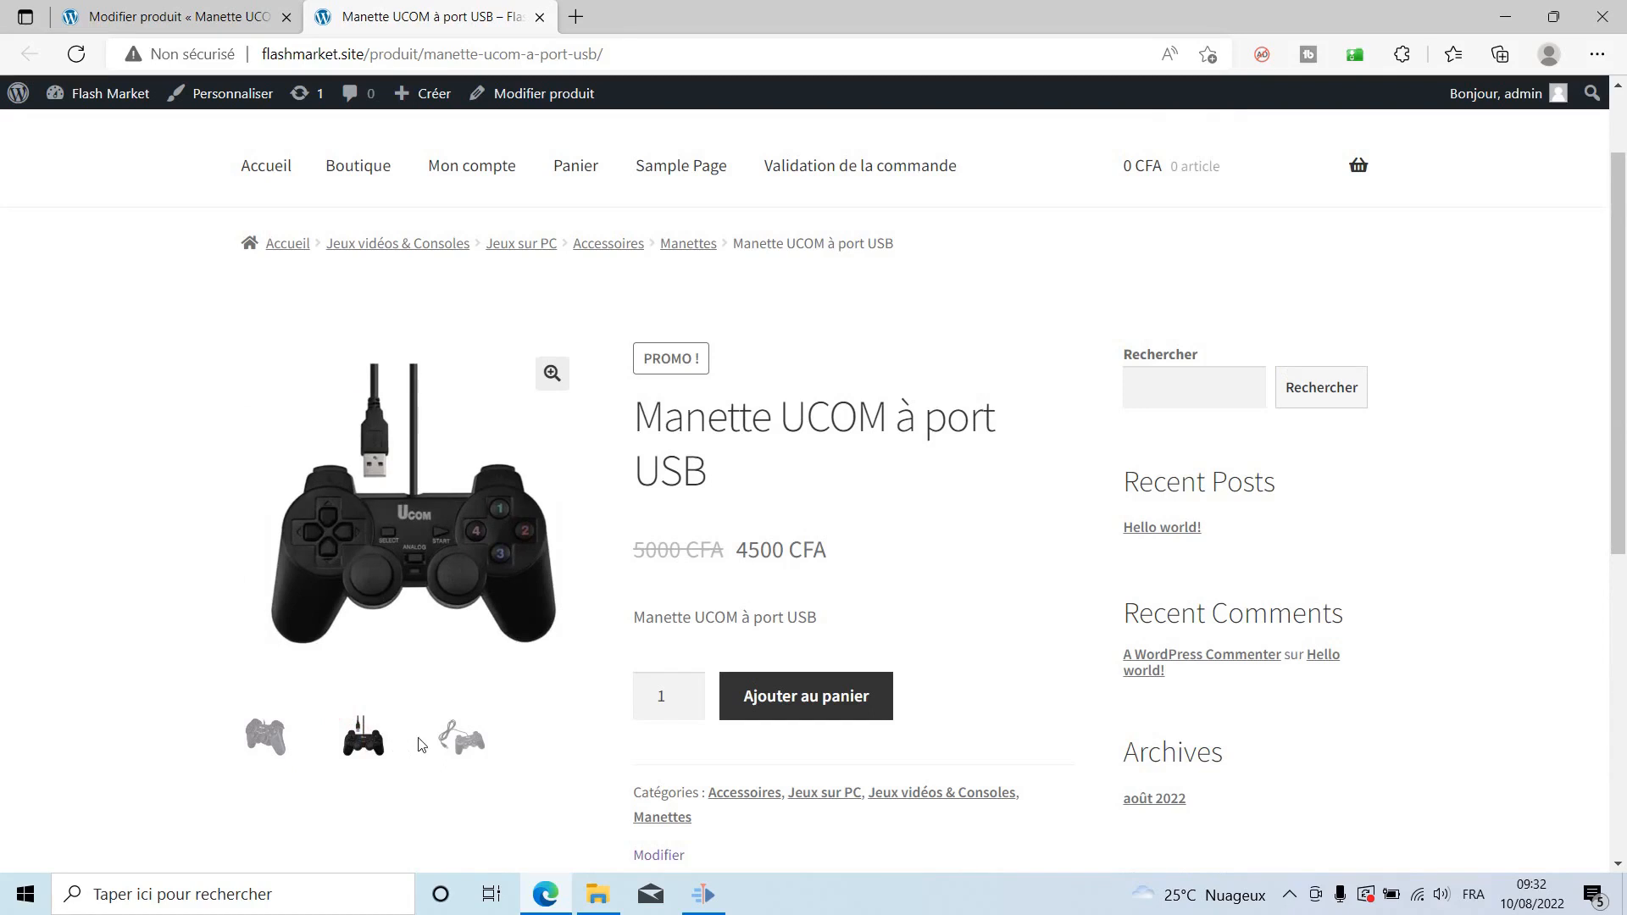
click(450, 743)
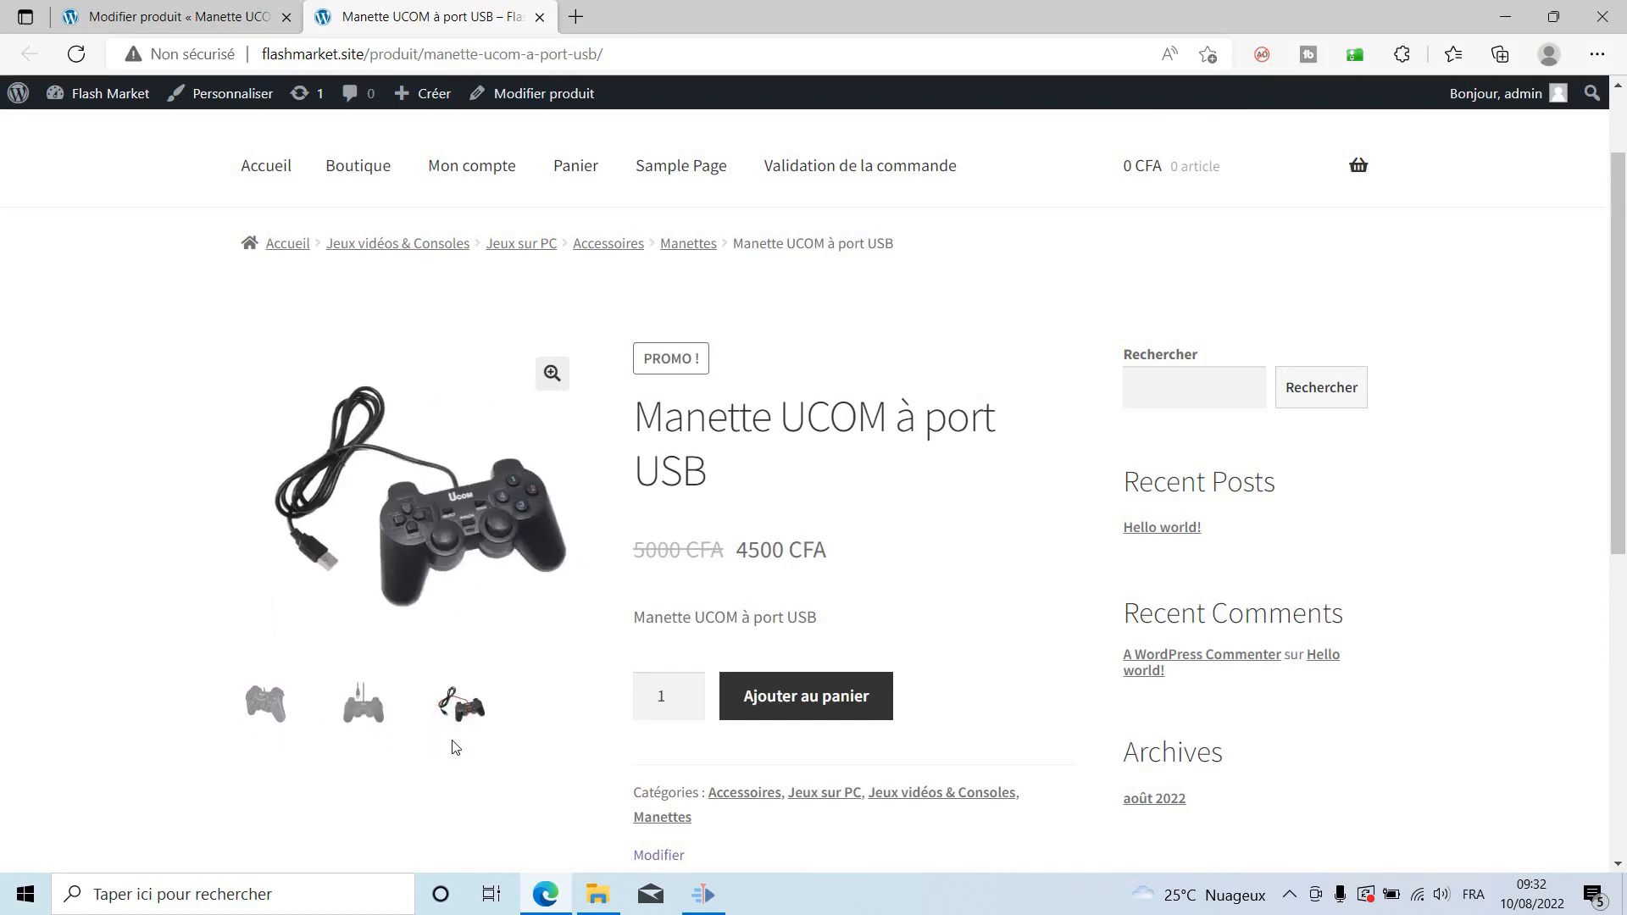
click(363, 710)
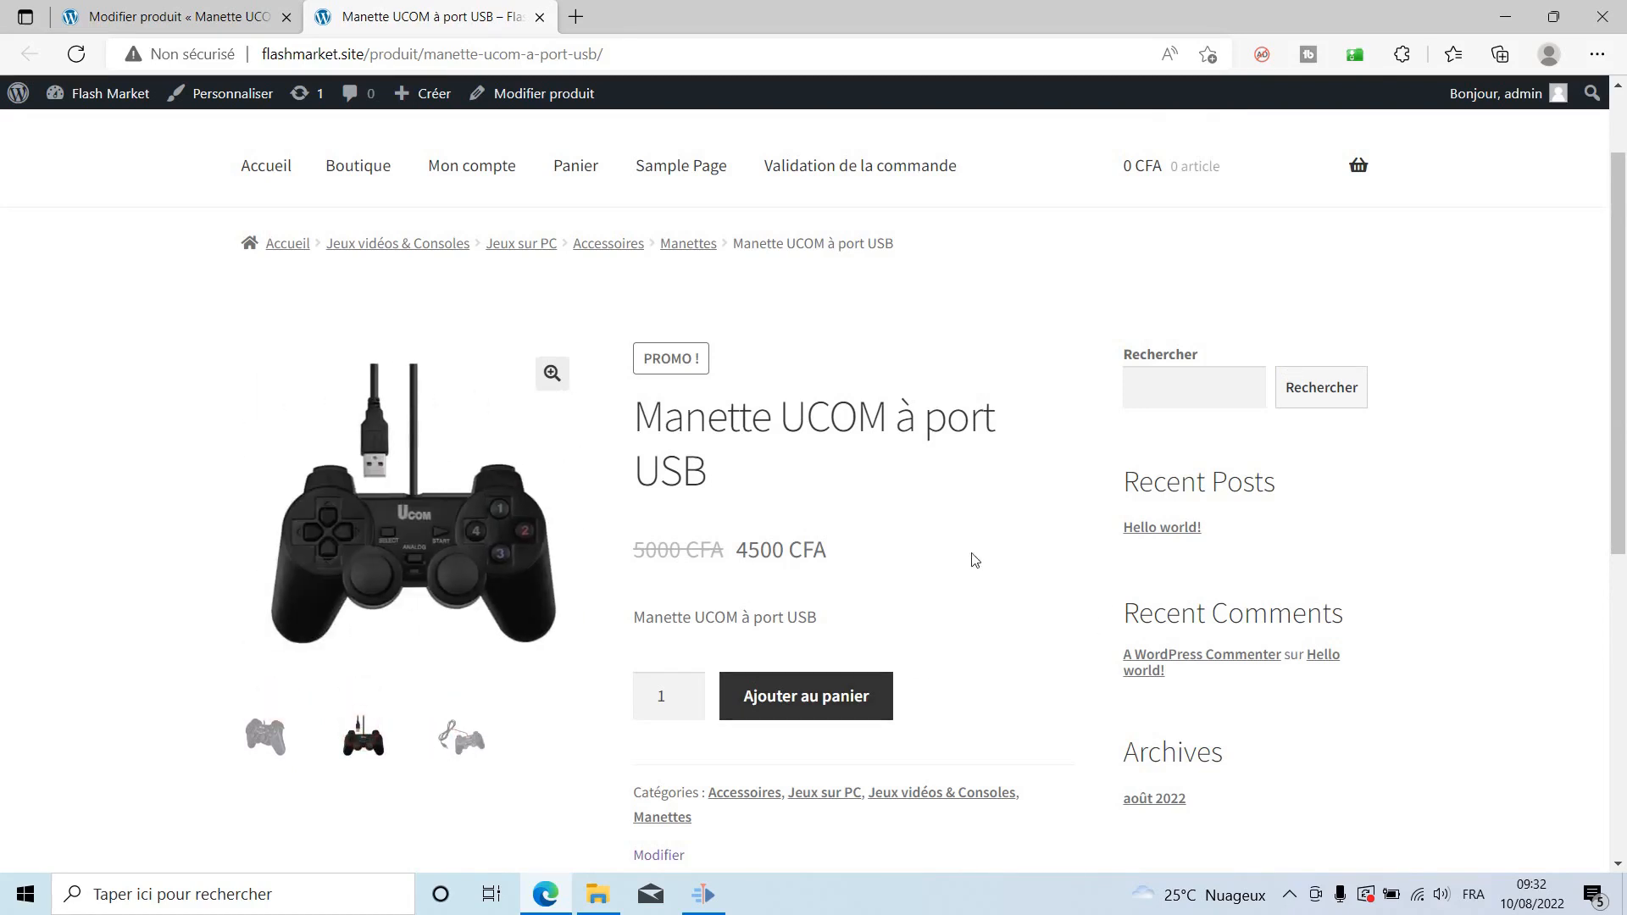
scroll(947, 739, down, 7)
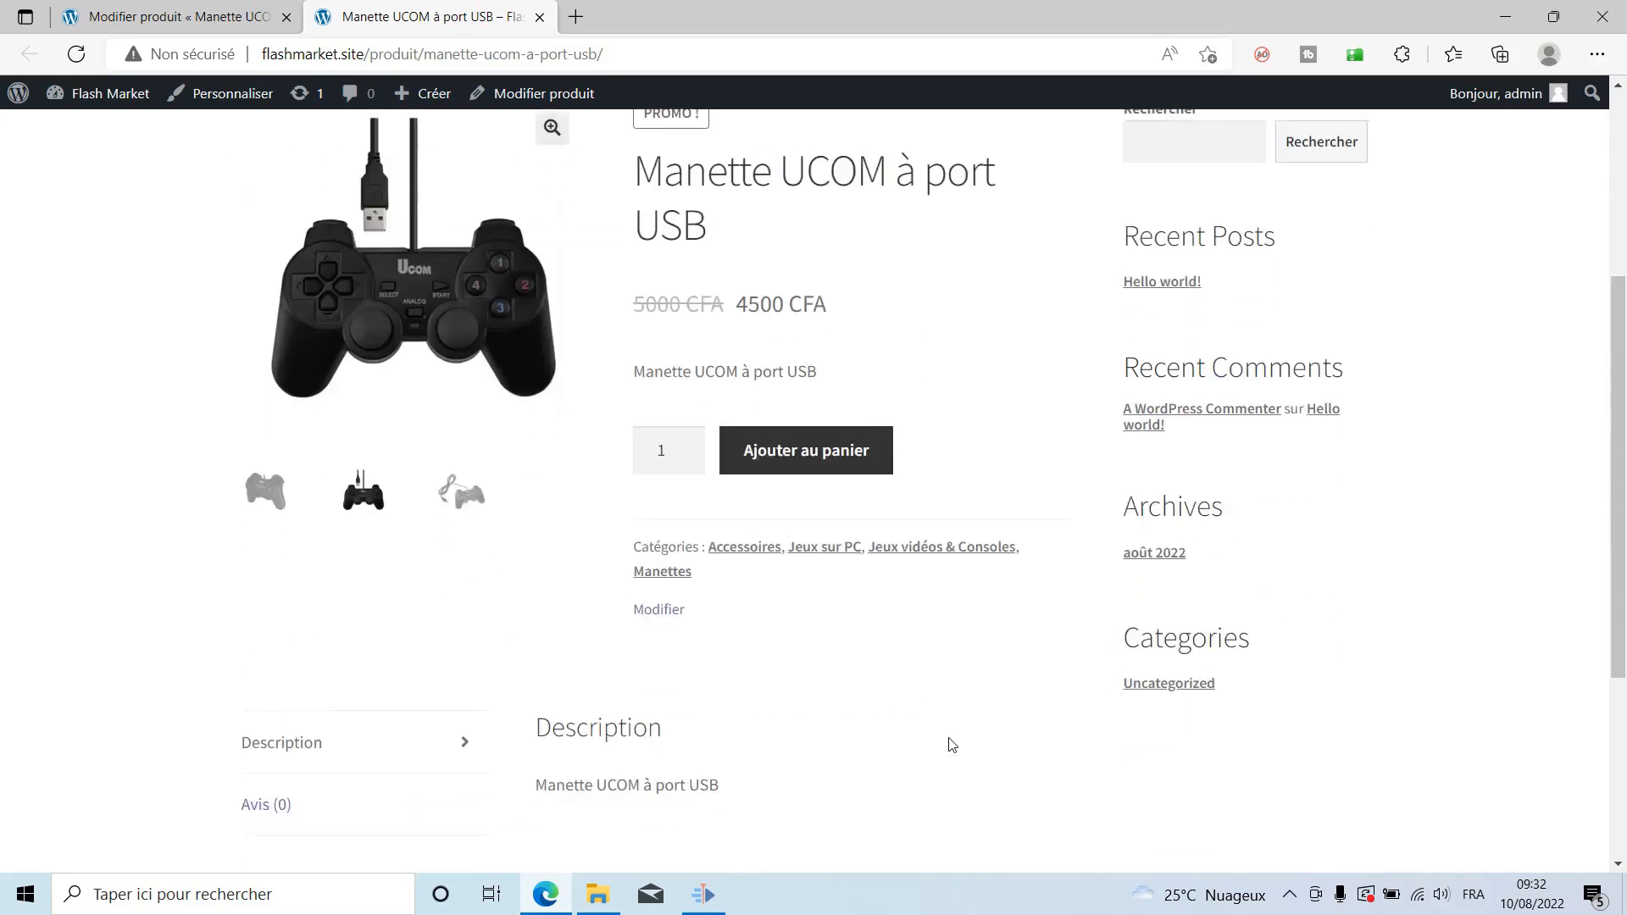
scroll(946, 737, up, 7)
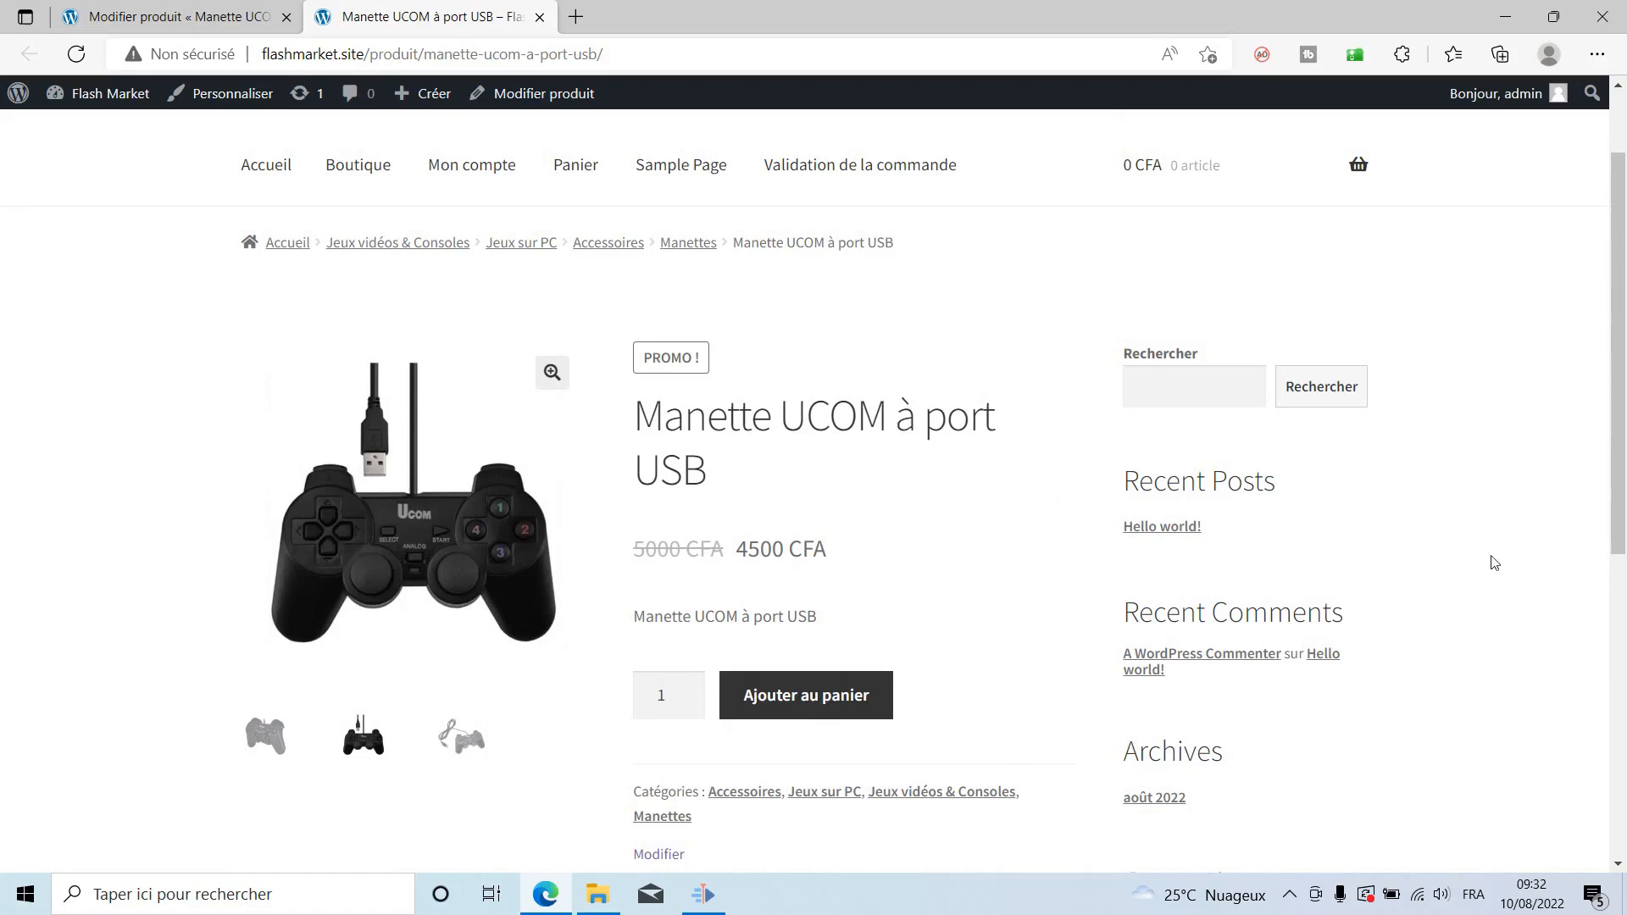
click(241, 14)
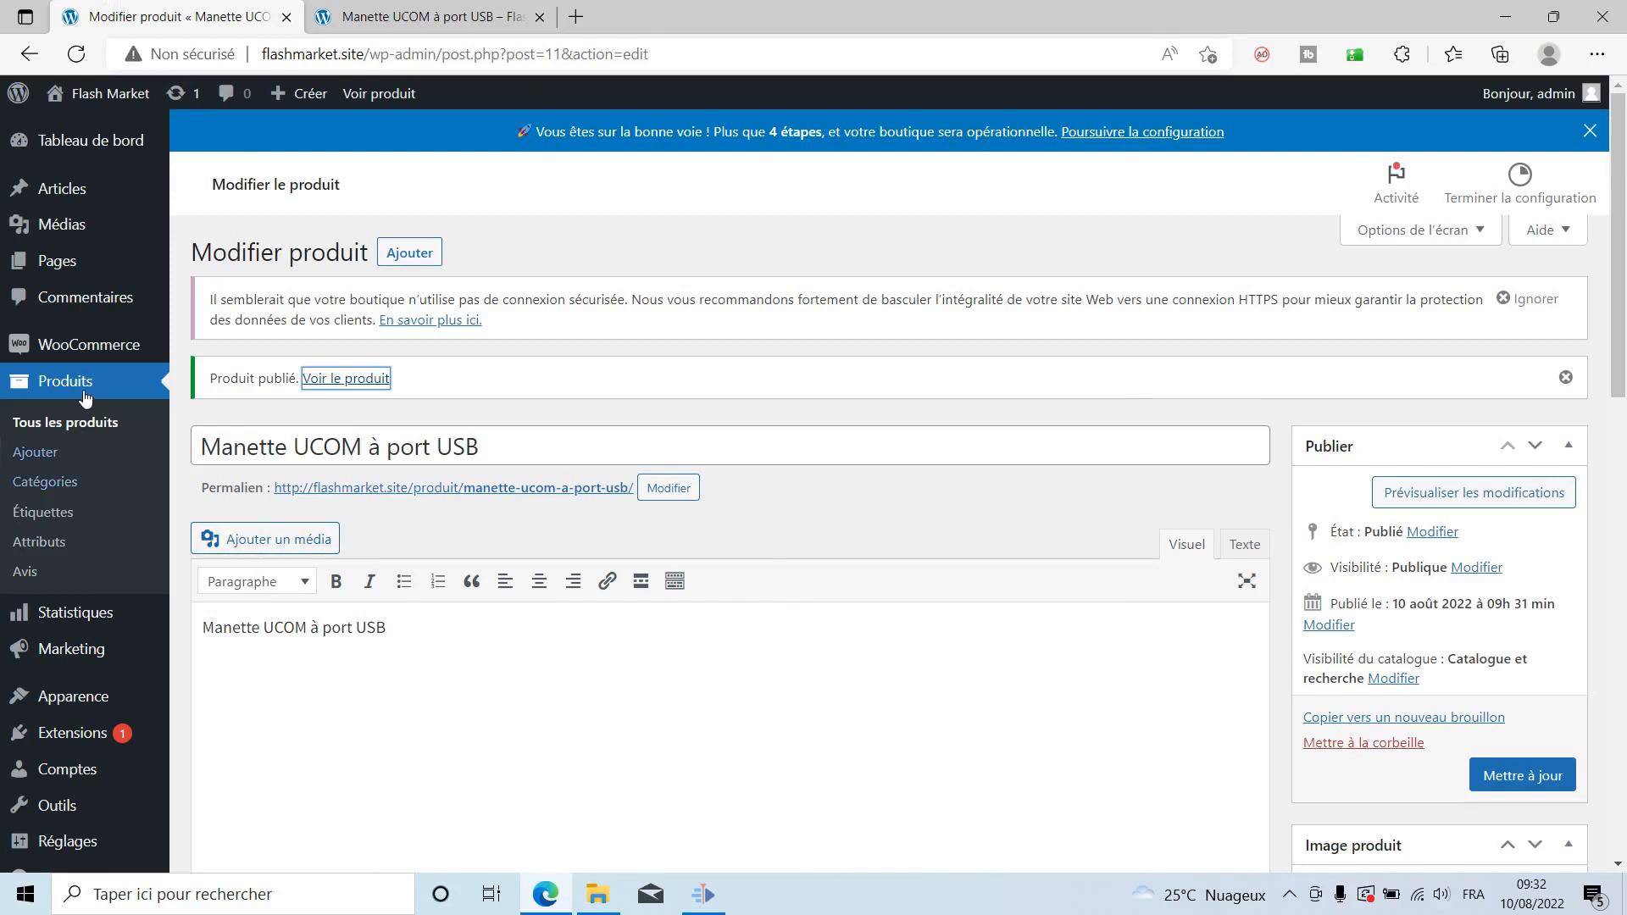
Open the WooCommerce Réglages page.
mouse_move(79, 354)
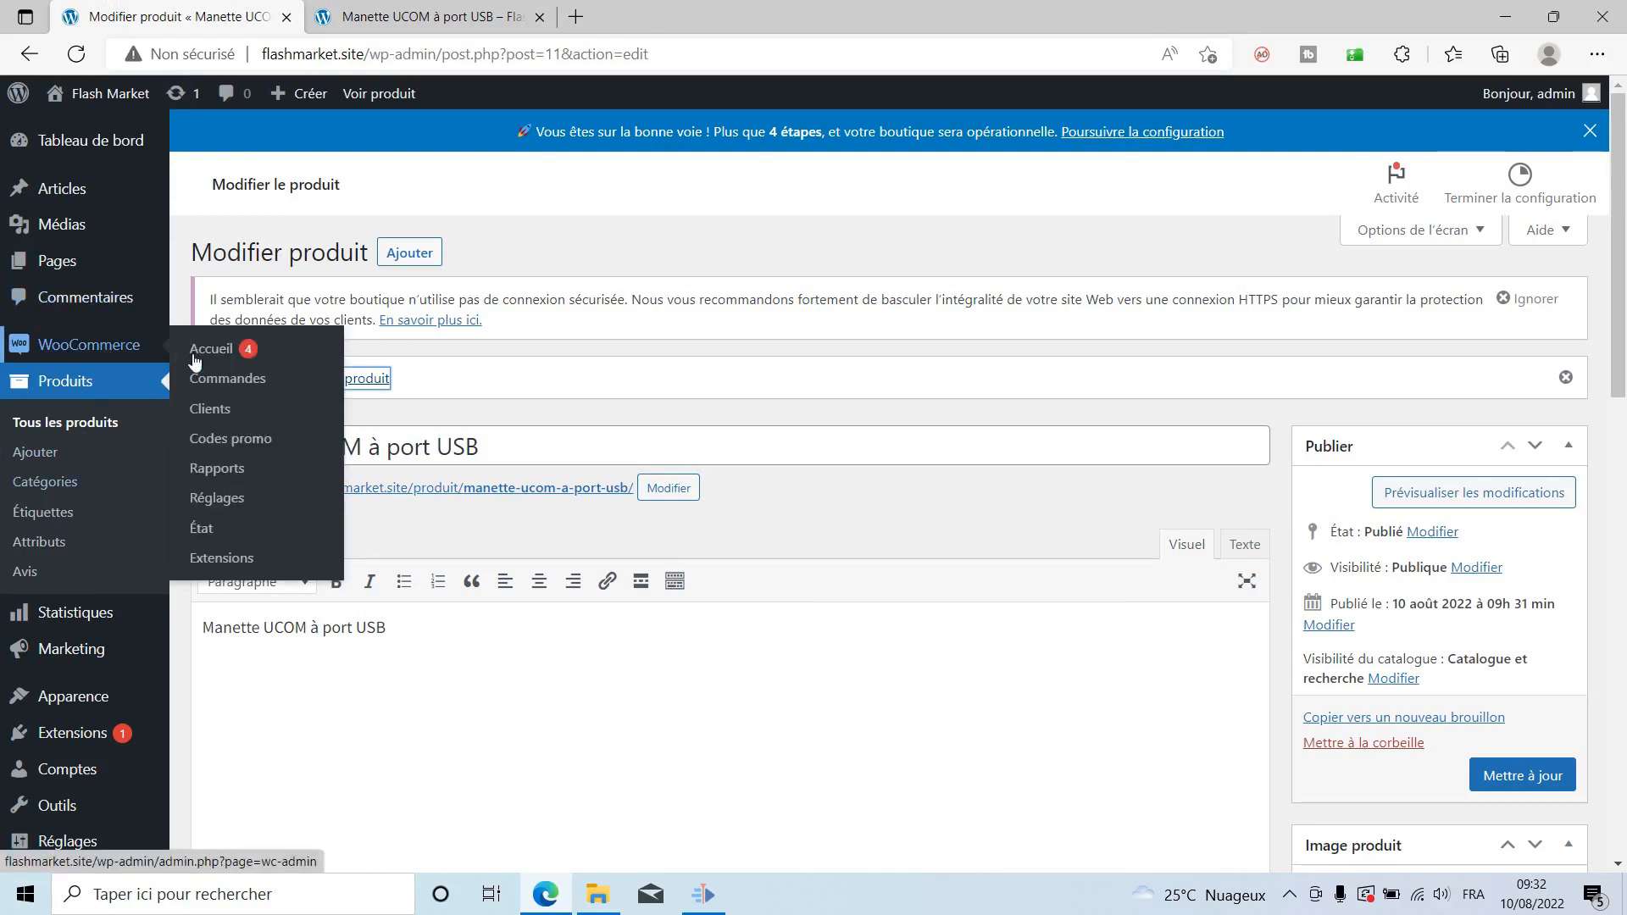
click(223, 498)
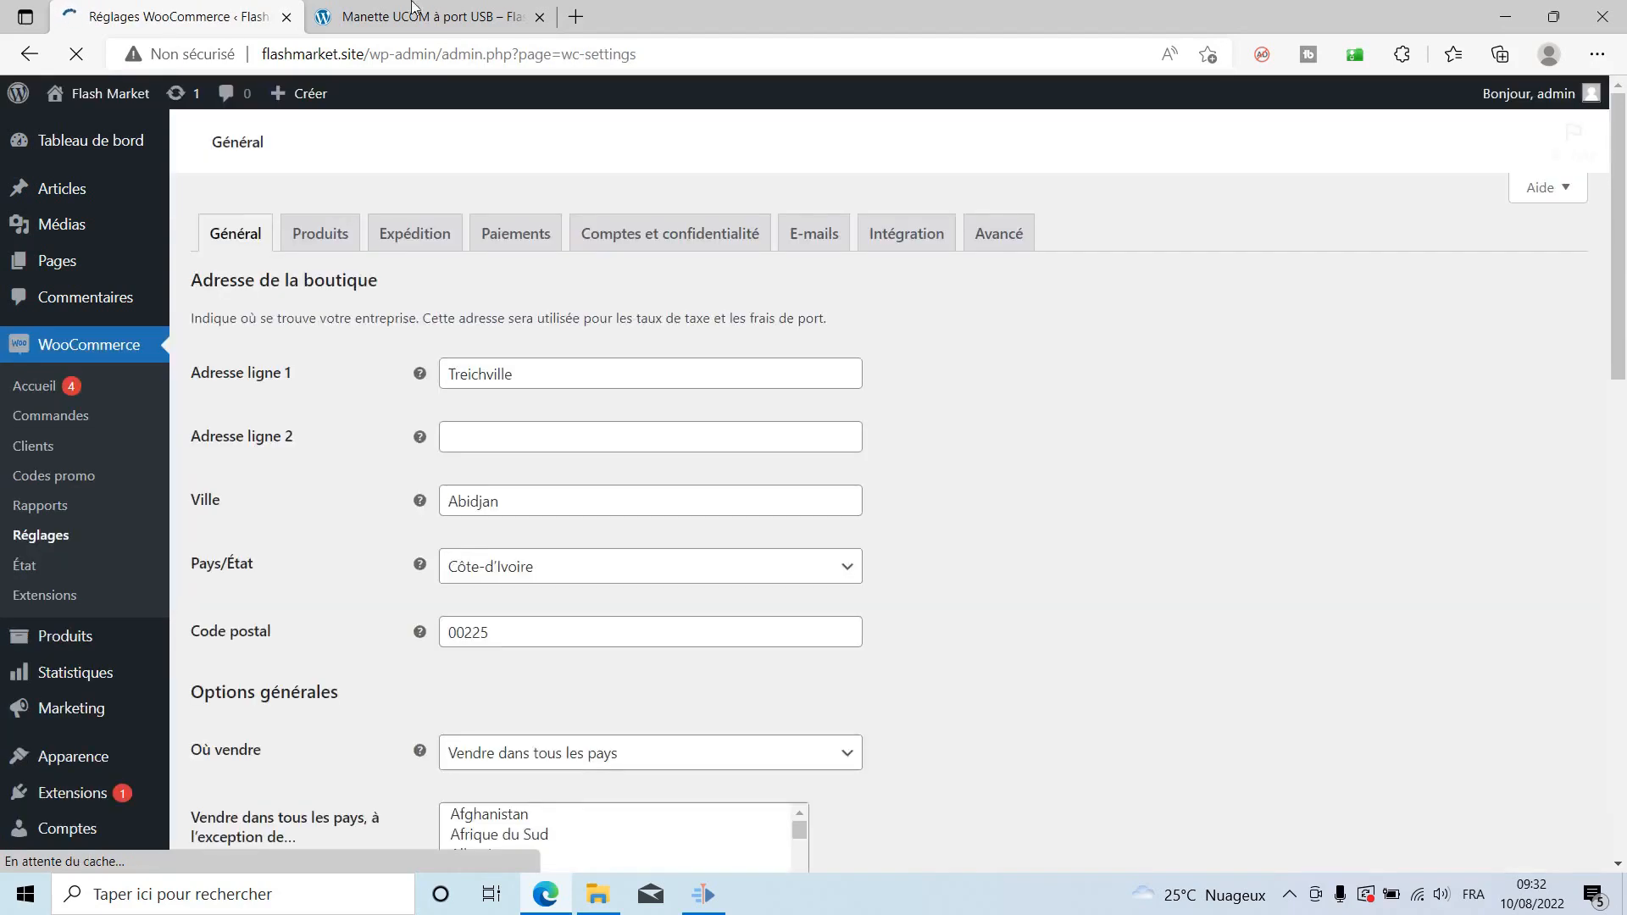
key(ctrl+Tab)
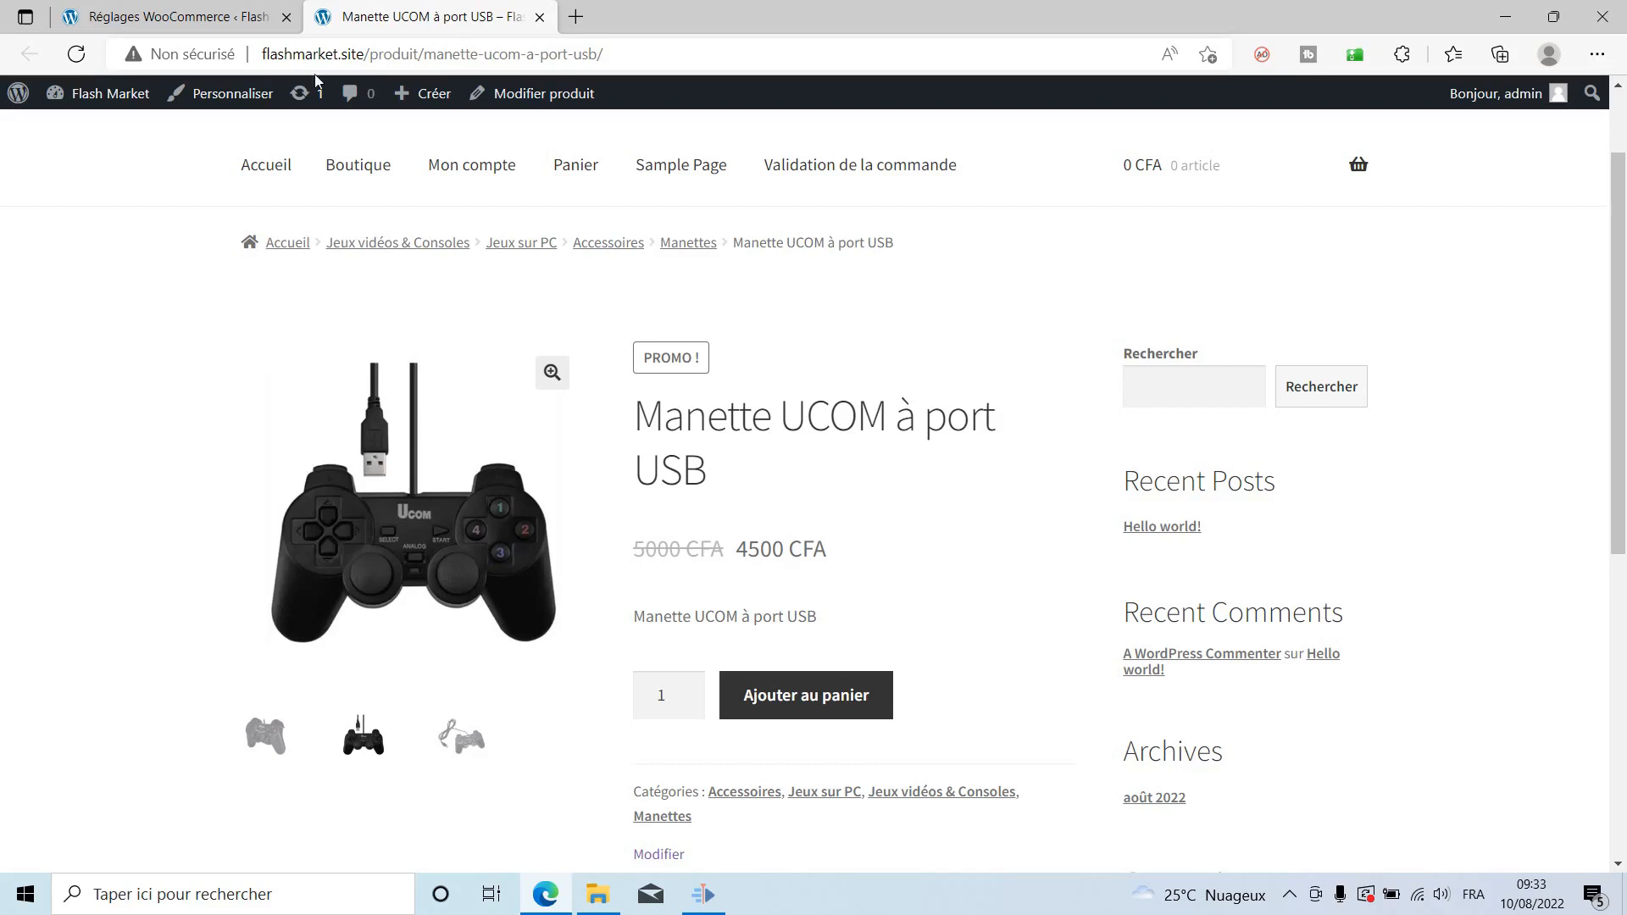
click(227, 13)
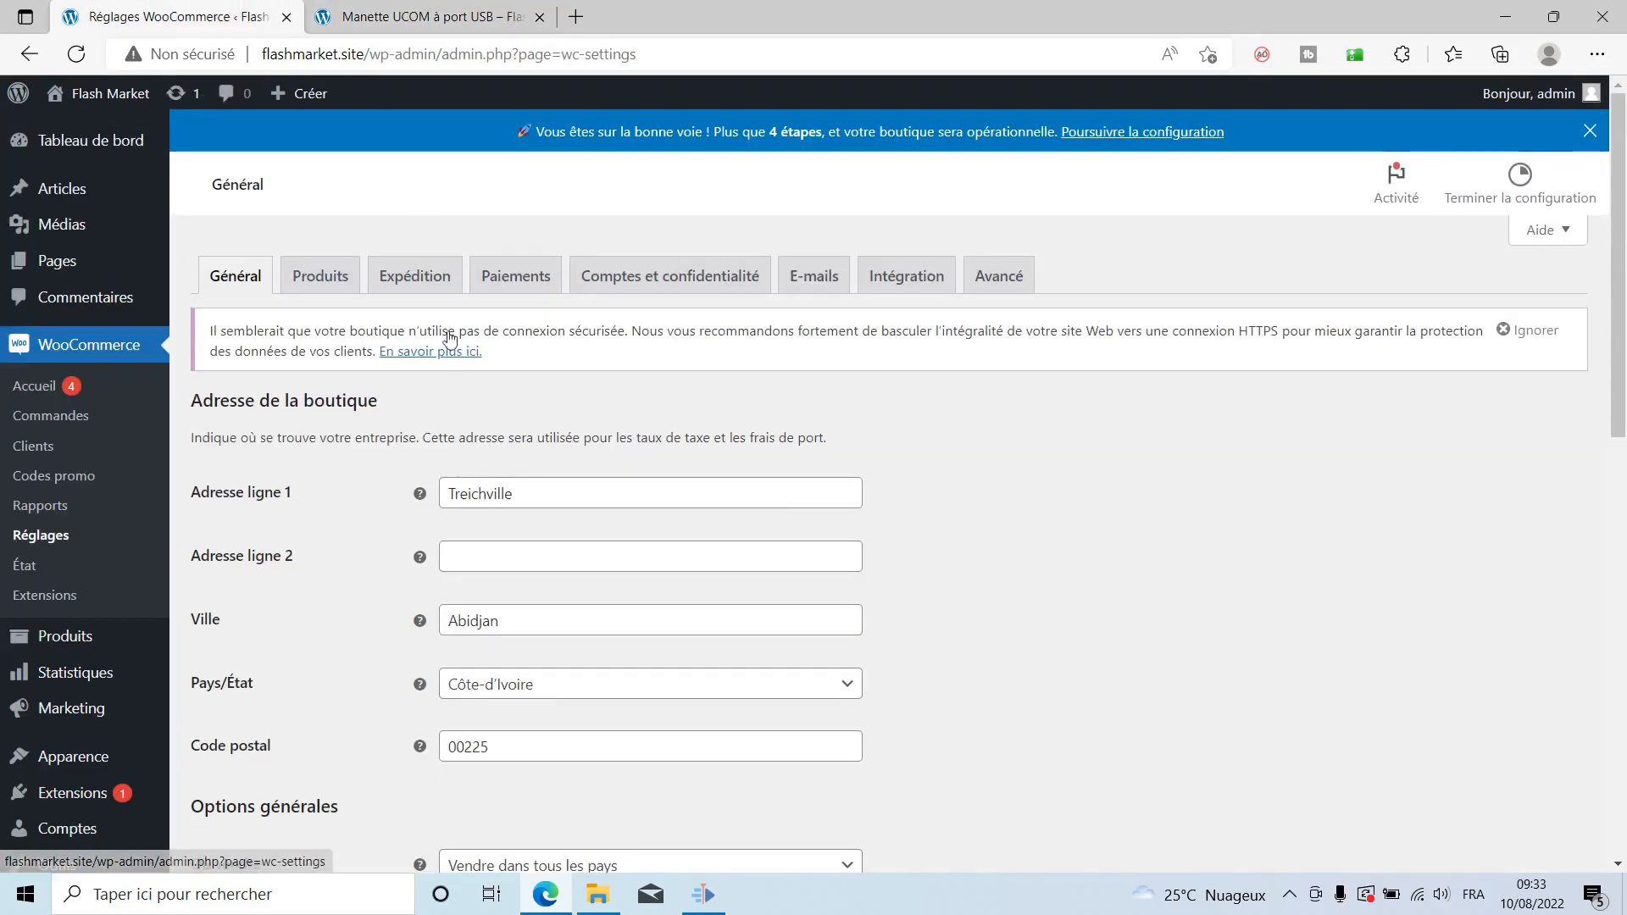
Go to Expédition, dismiss the shipping tour, and edit the Côte-d'Ivoire zone.
click(417, 278)
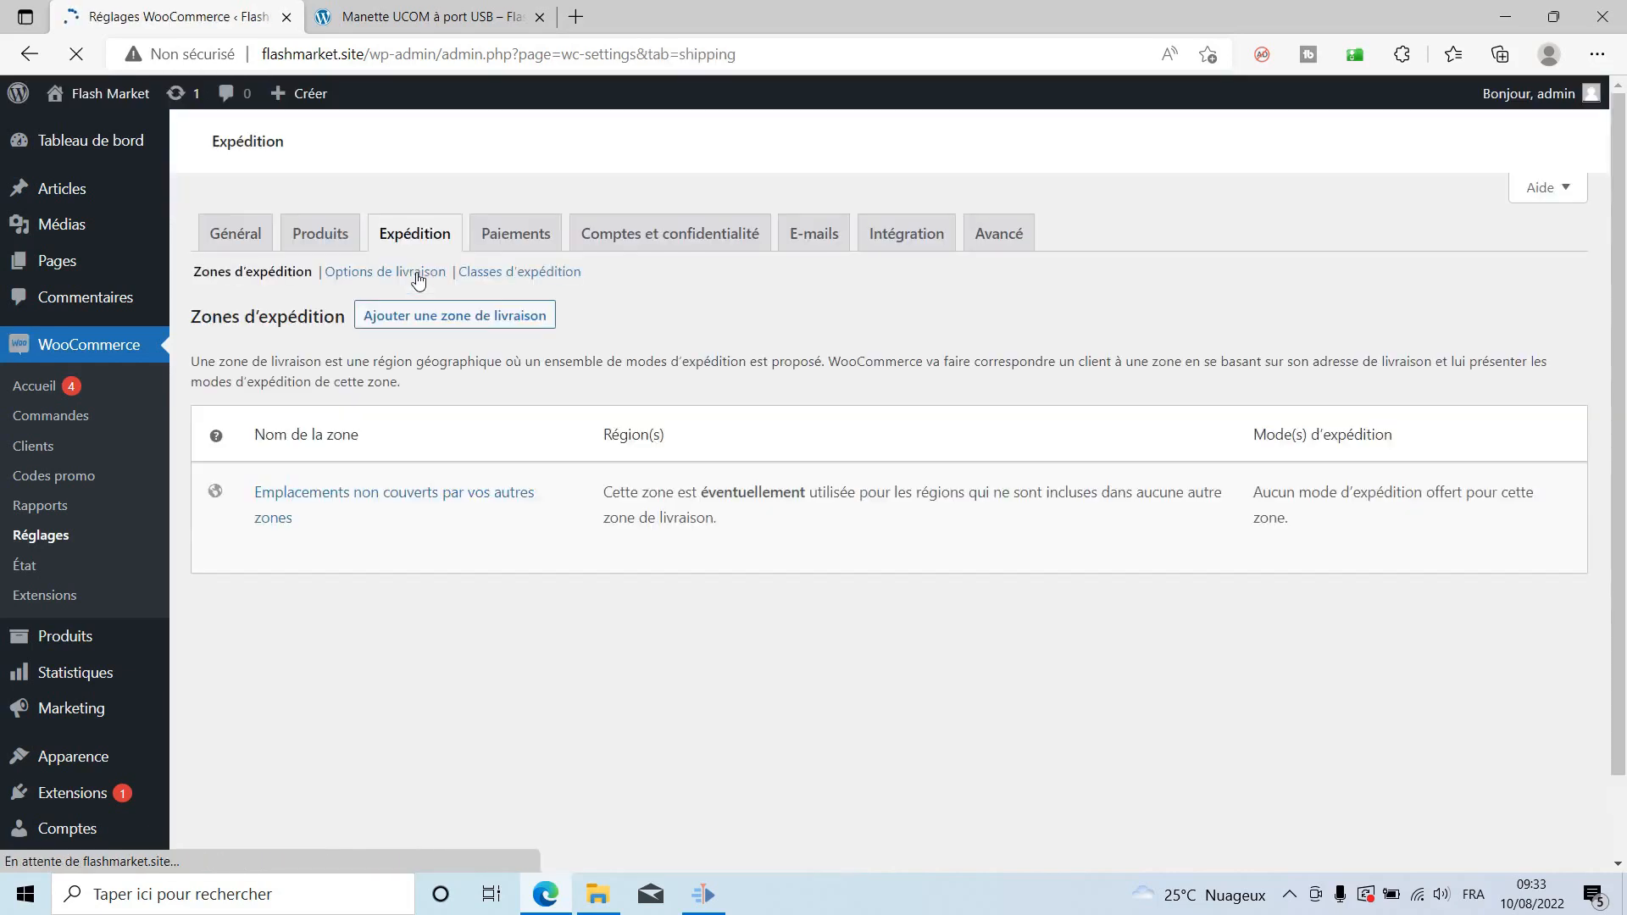
scroll(737, 551, down, 1)
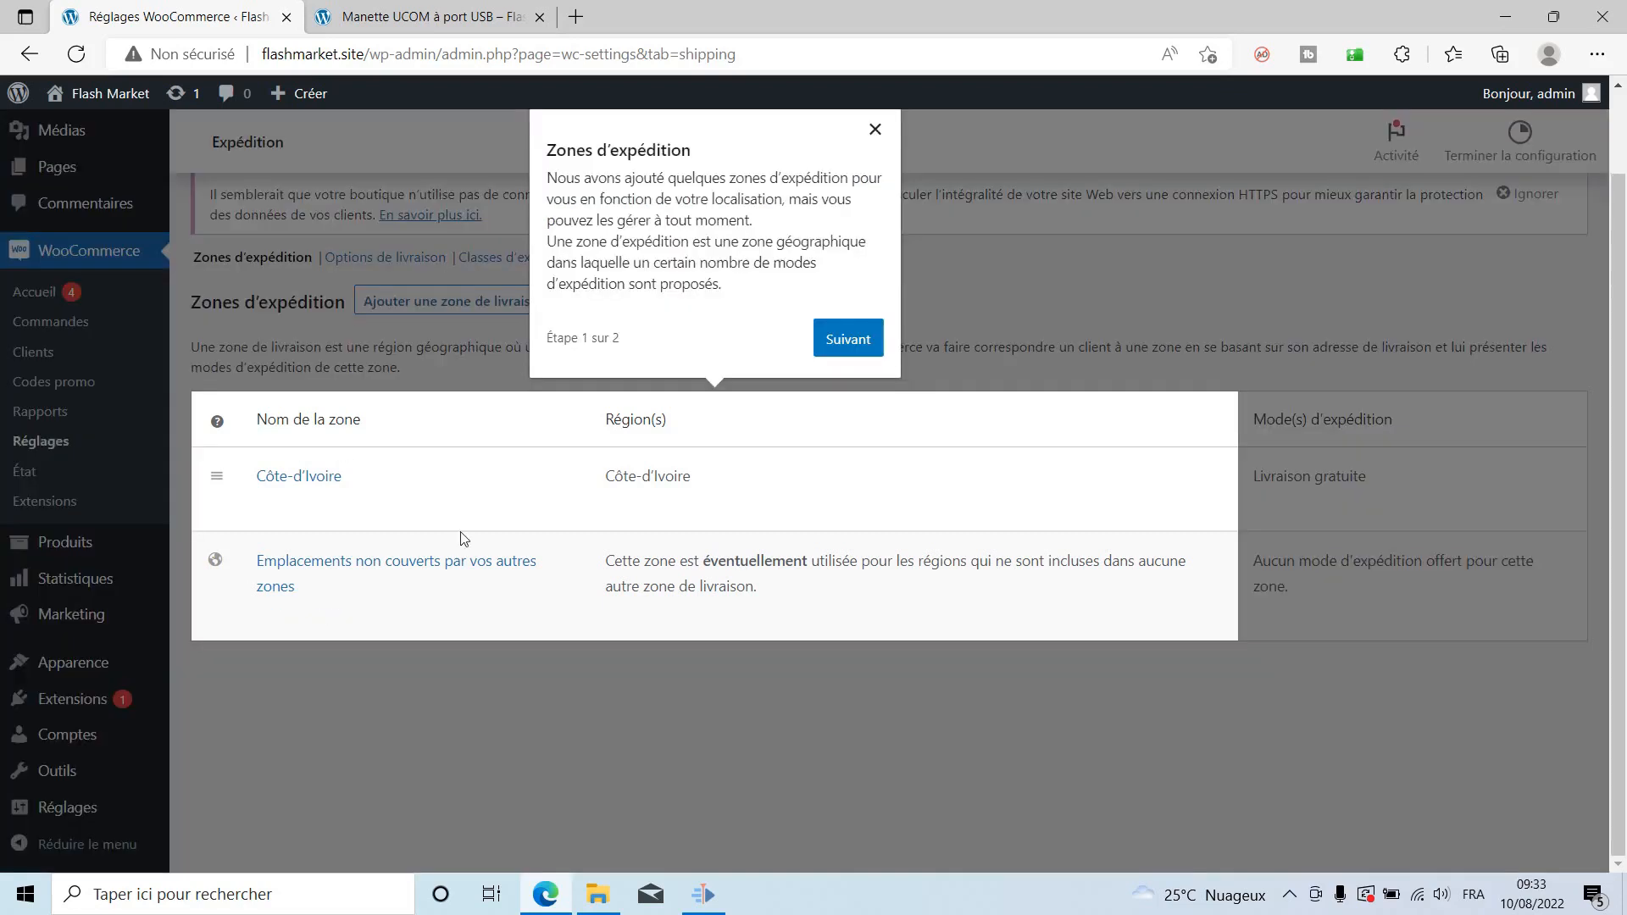
click(848, 380)
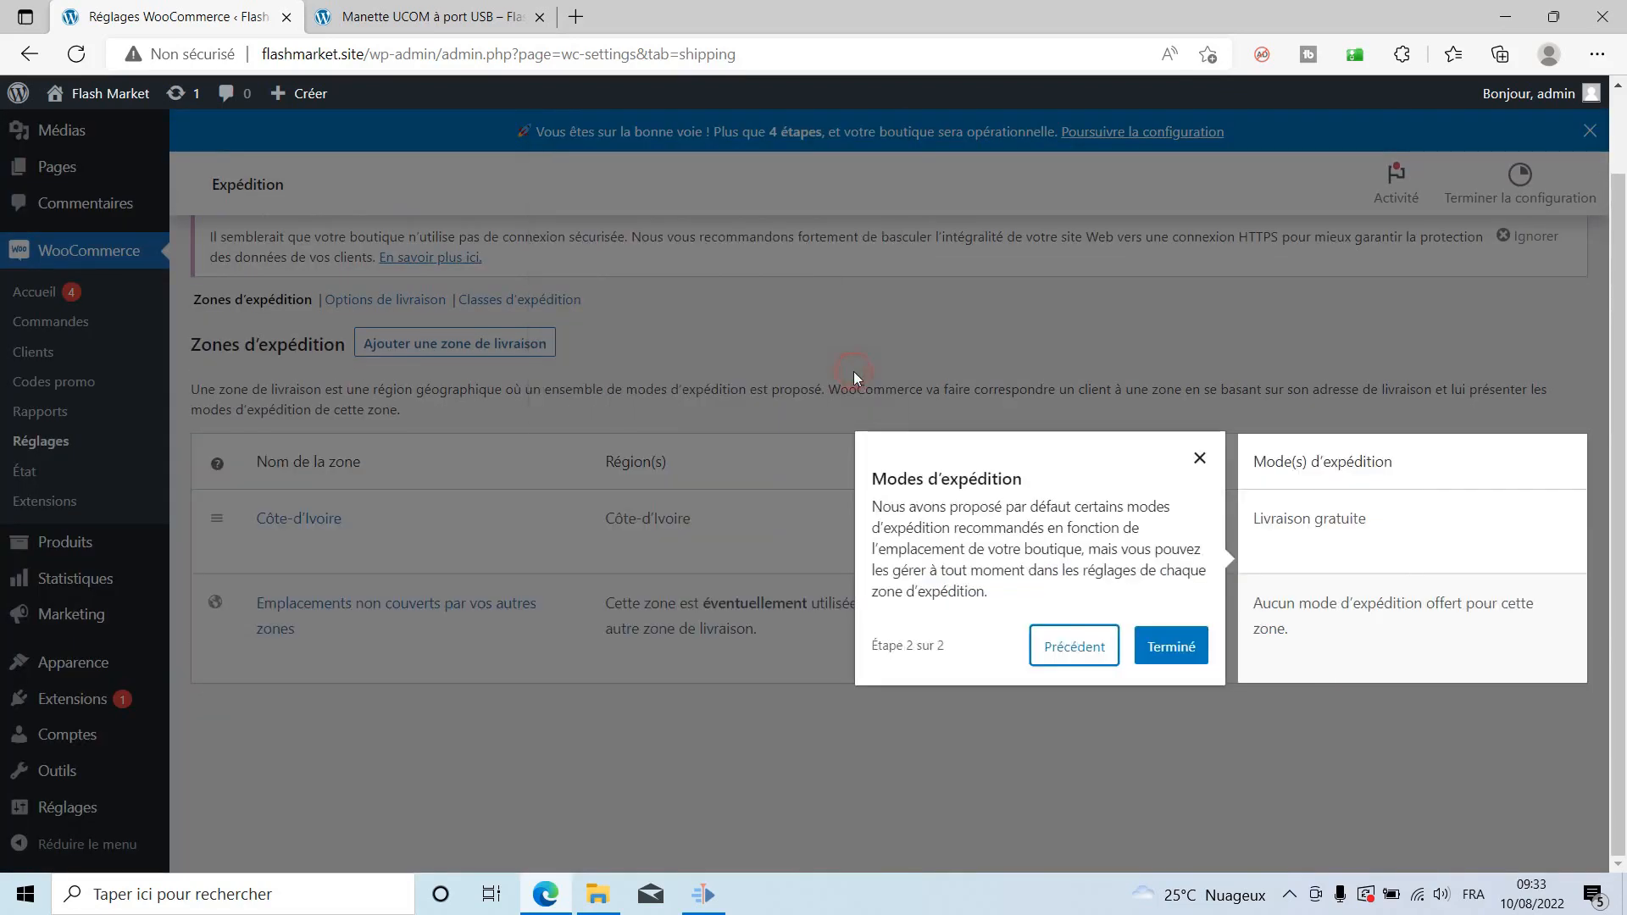
click(1165, 648)
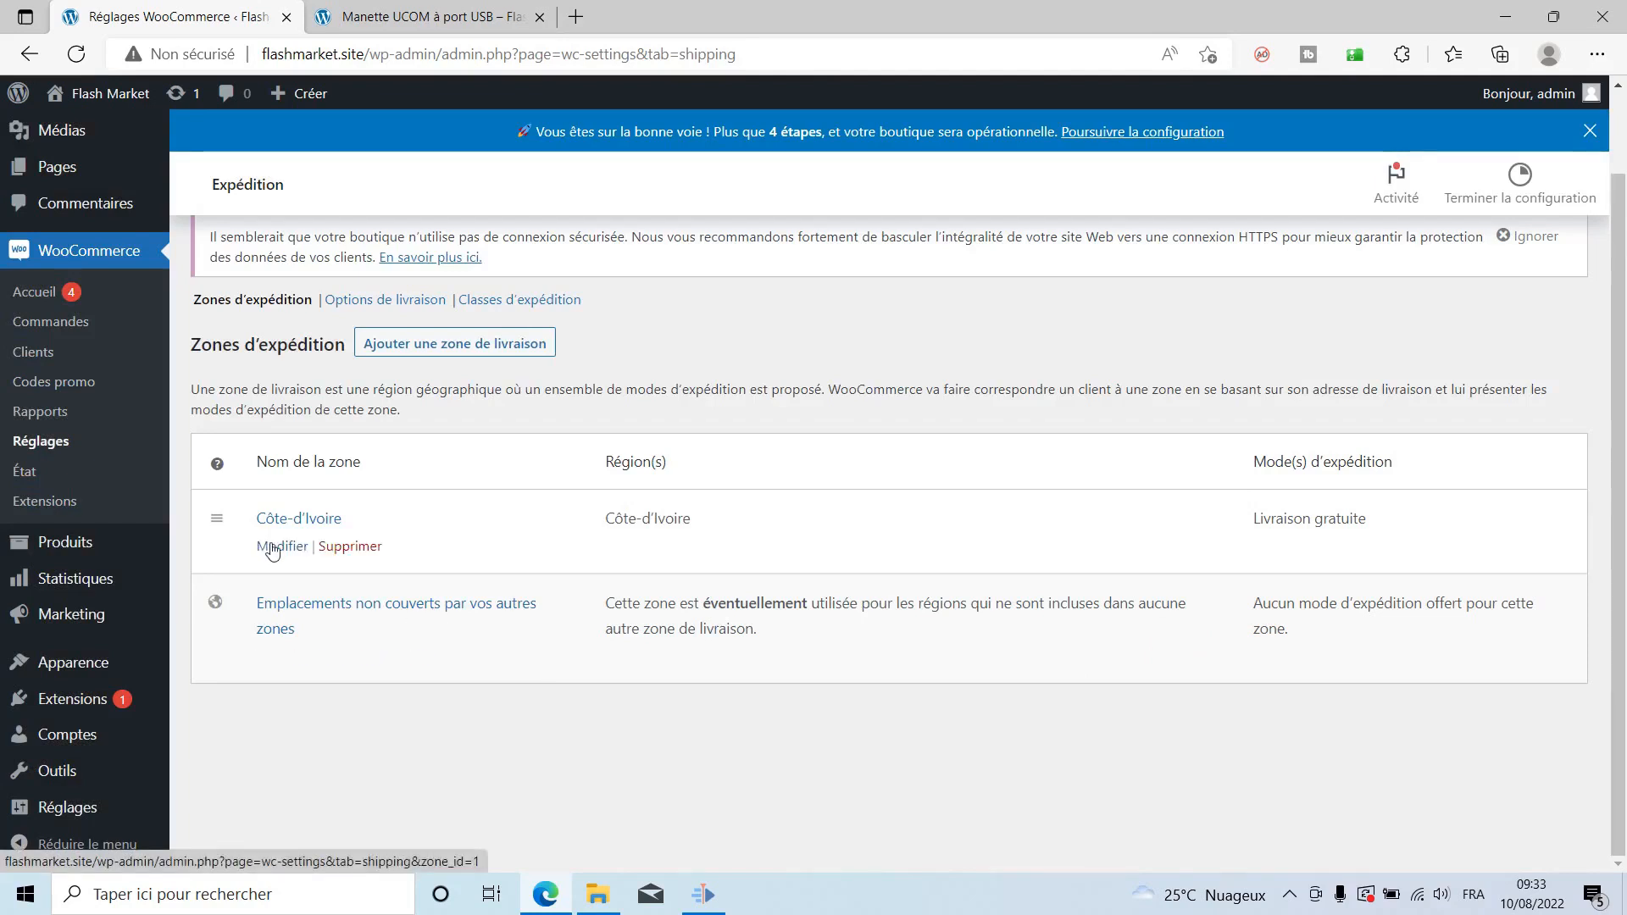
click(271, 548)
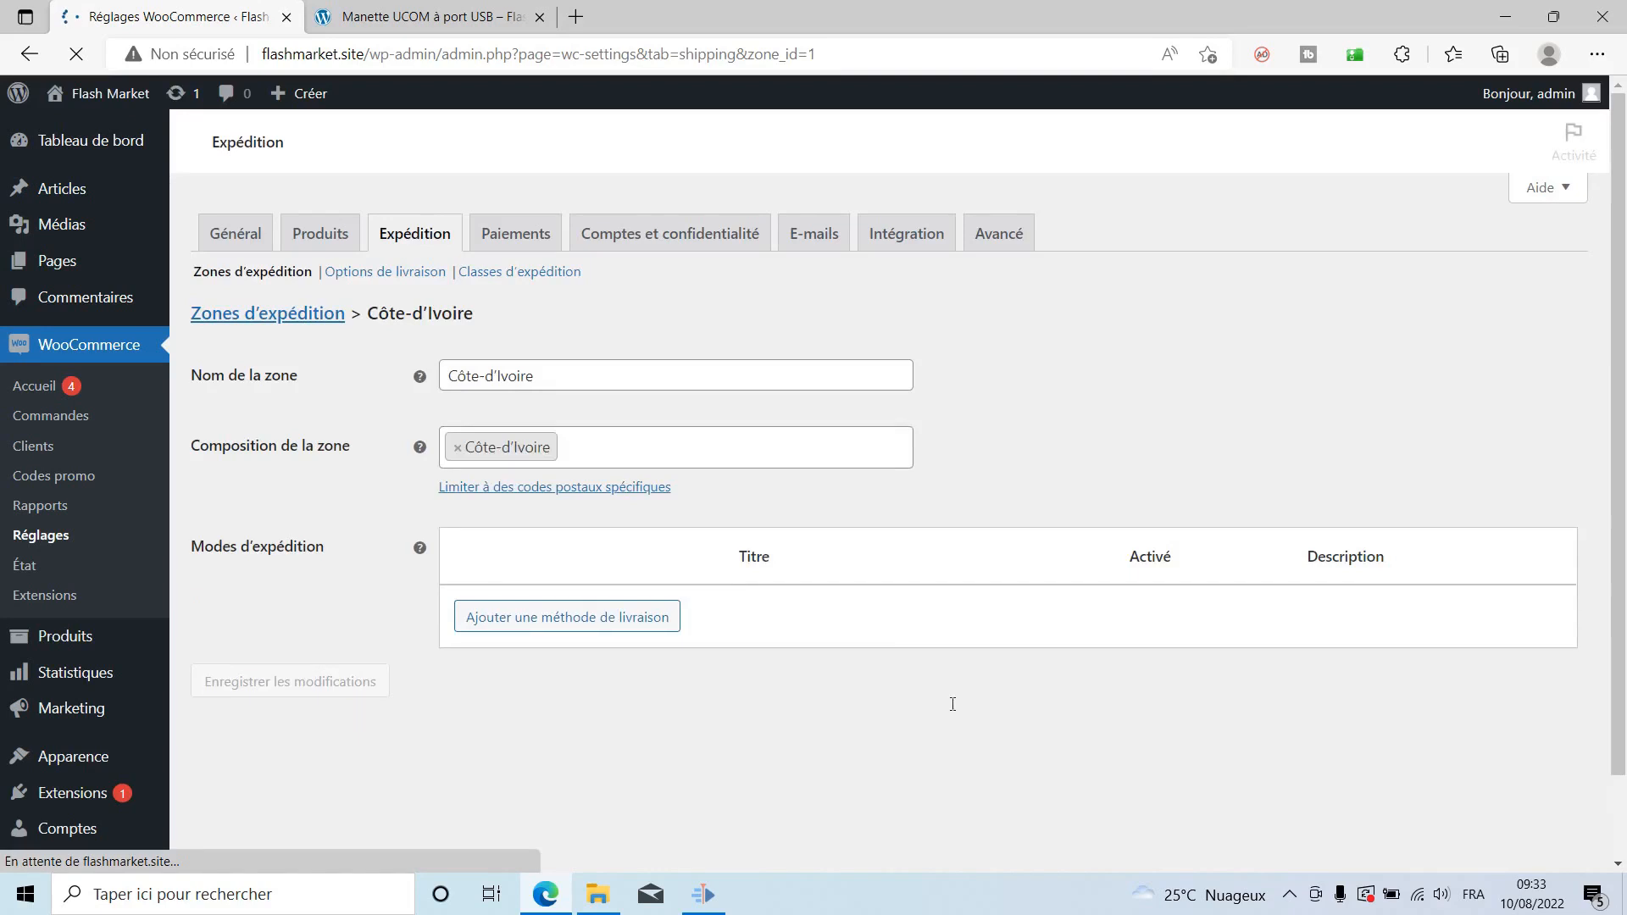
Remove the Livraison gratuite method from the Côte-d'Ivoire zone.
scroll(949, 712, down, 2)
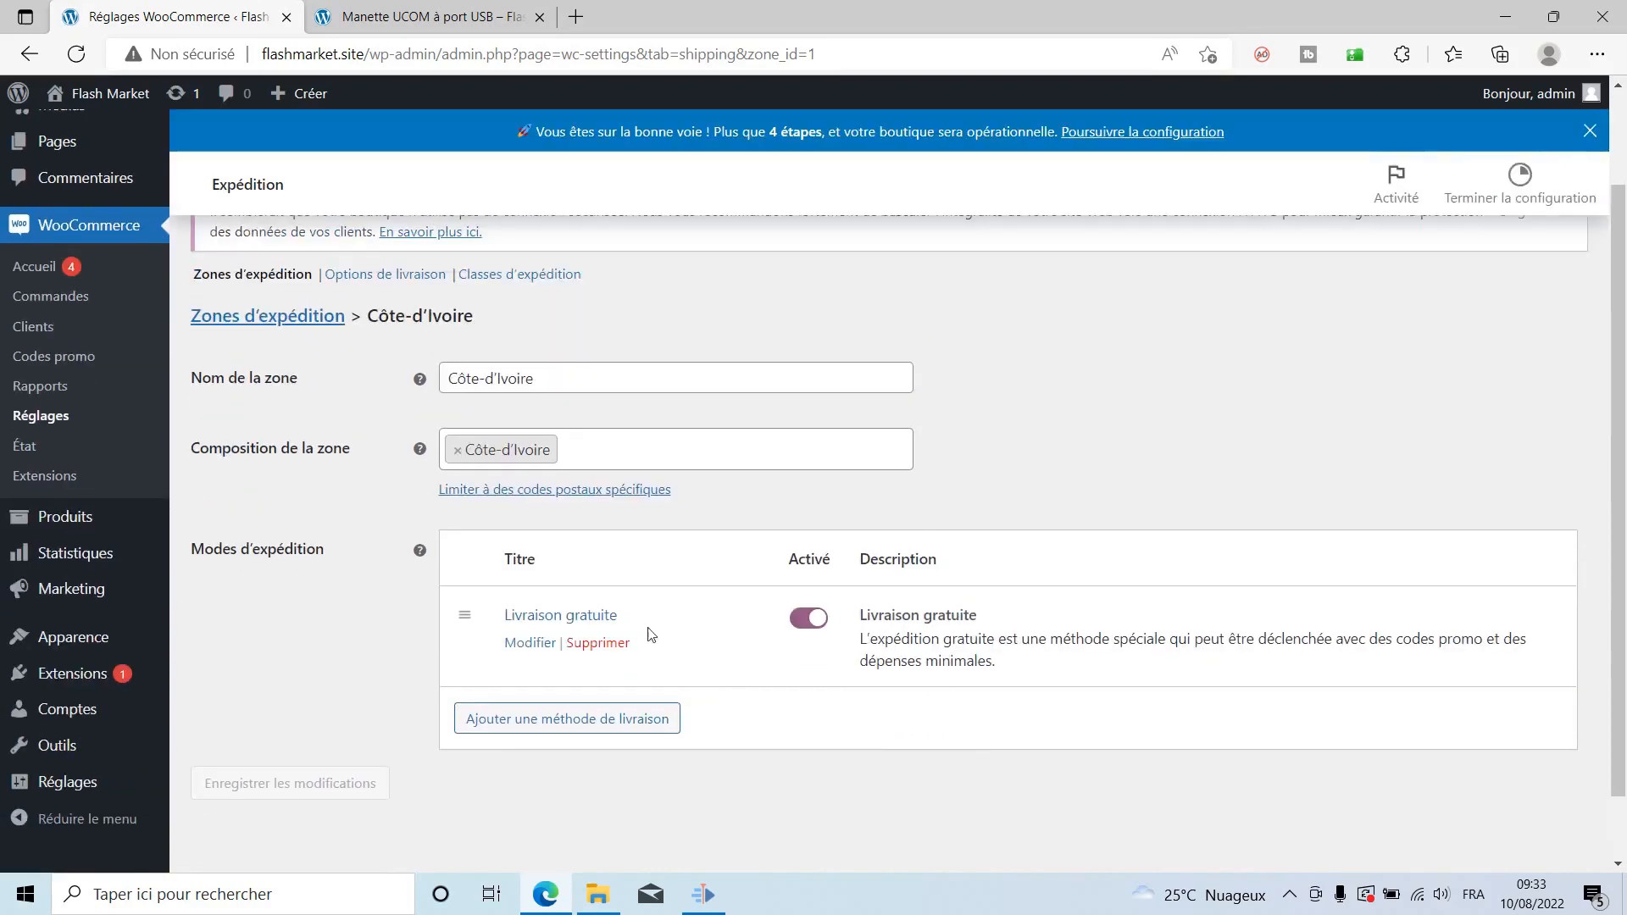
click(600, 646)
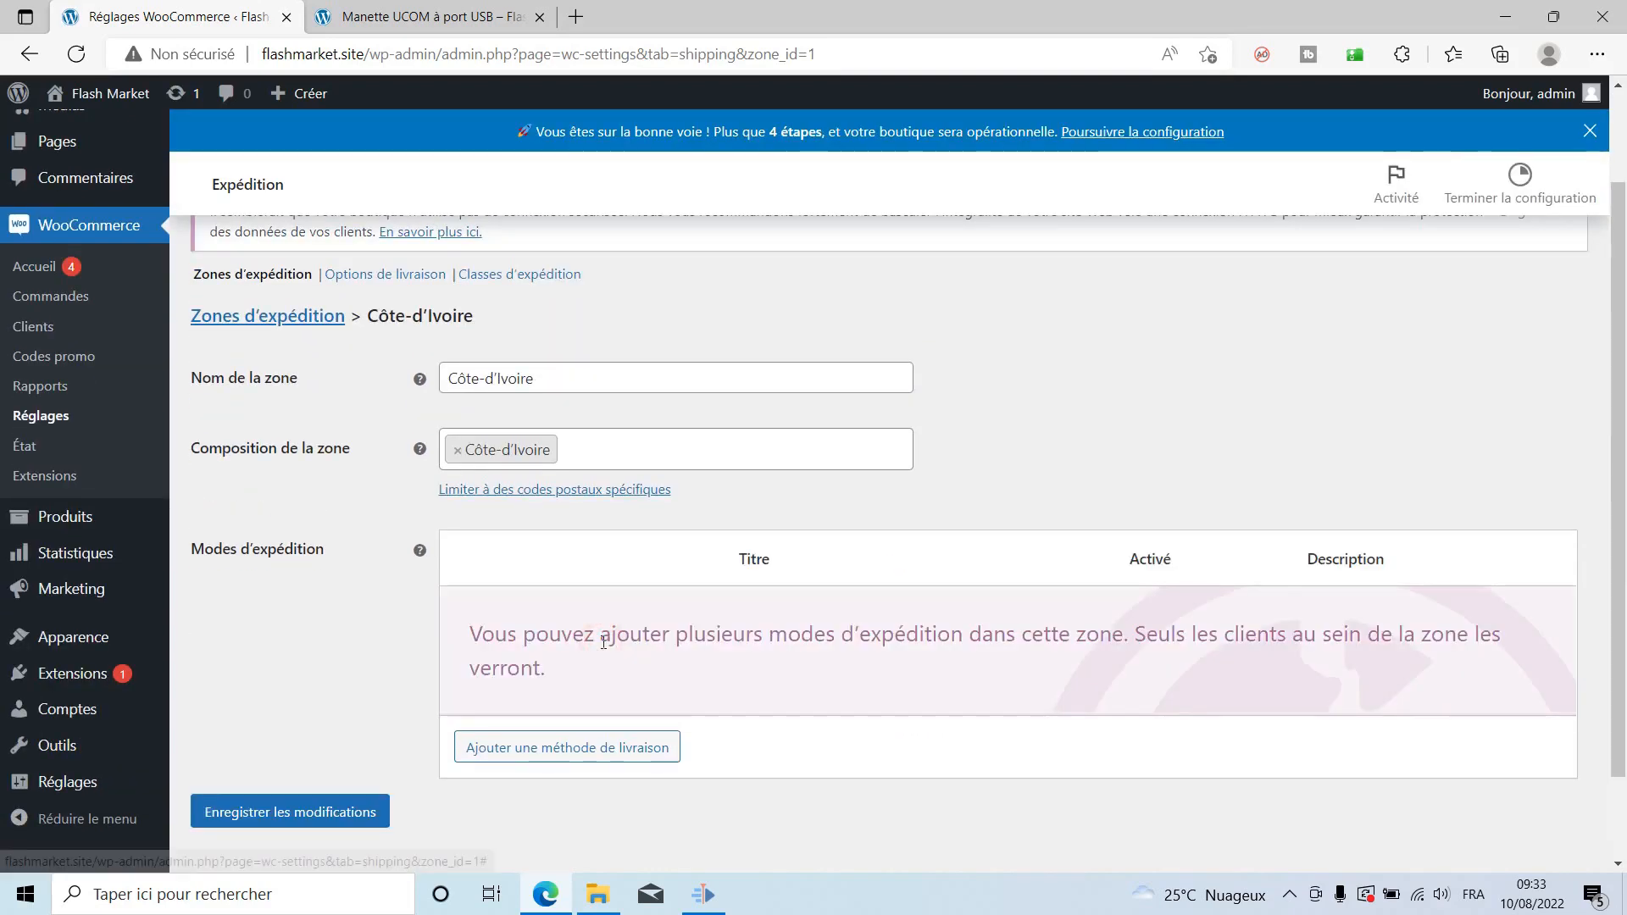
scroll(904, 726, down, 2)
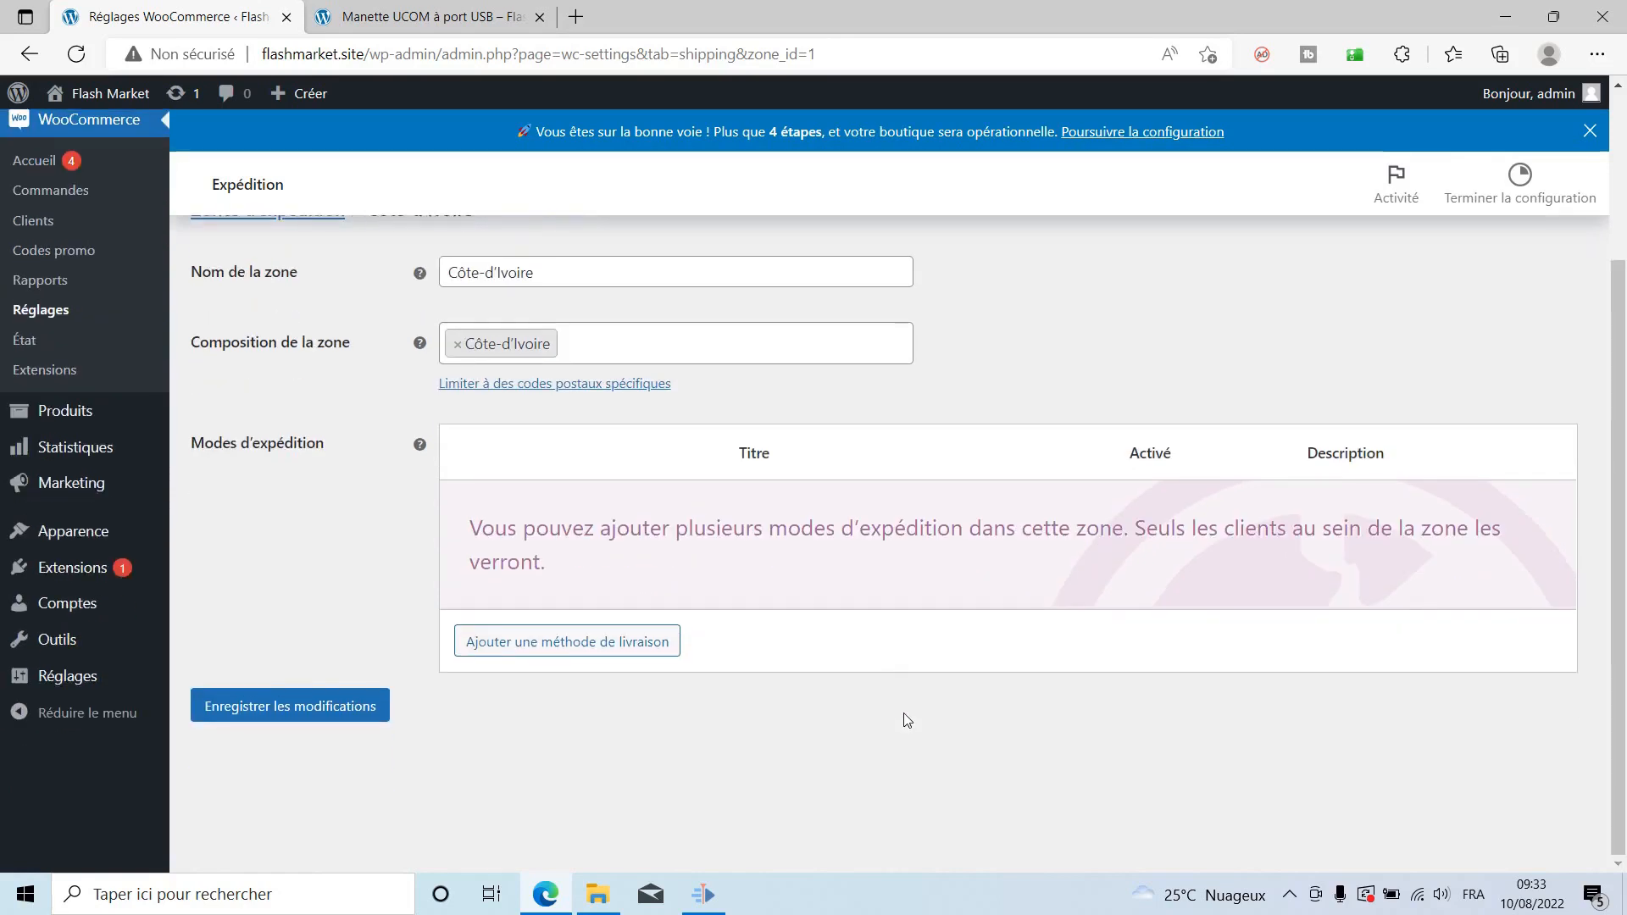
Add a Forfait flat-rate method to the zone and open its settings.
click(570, 643)
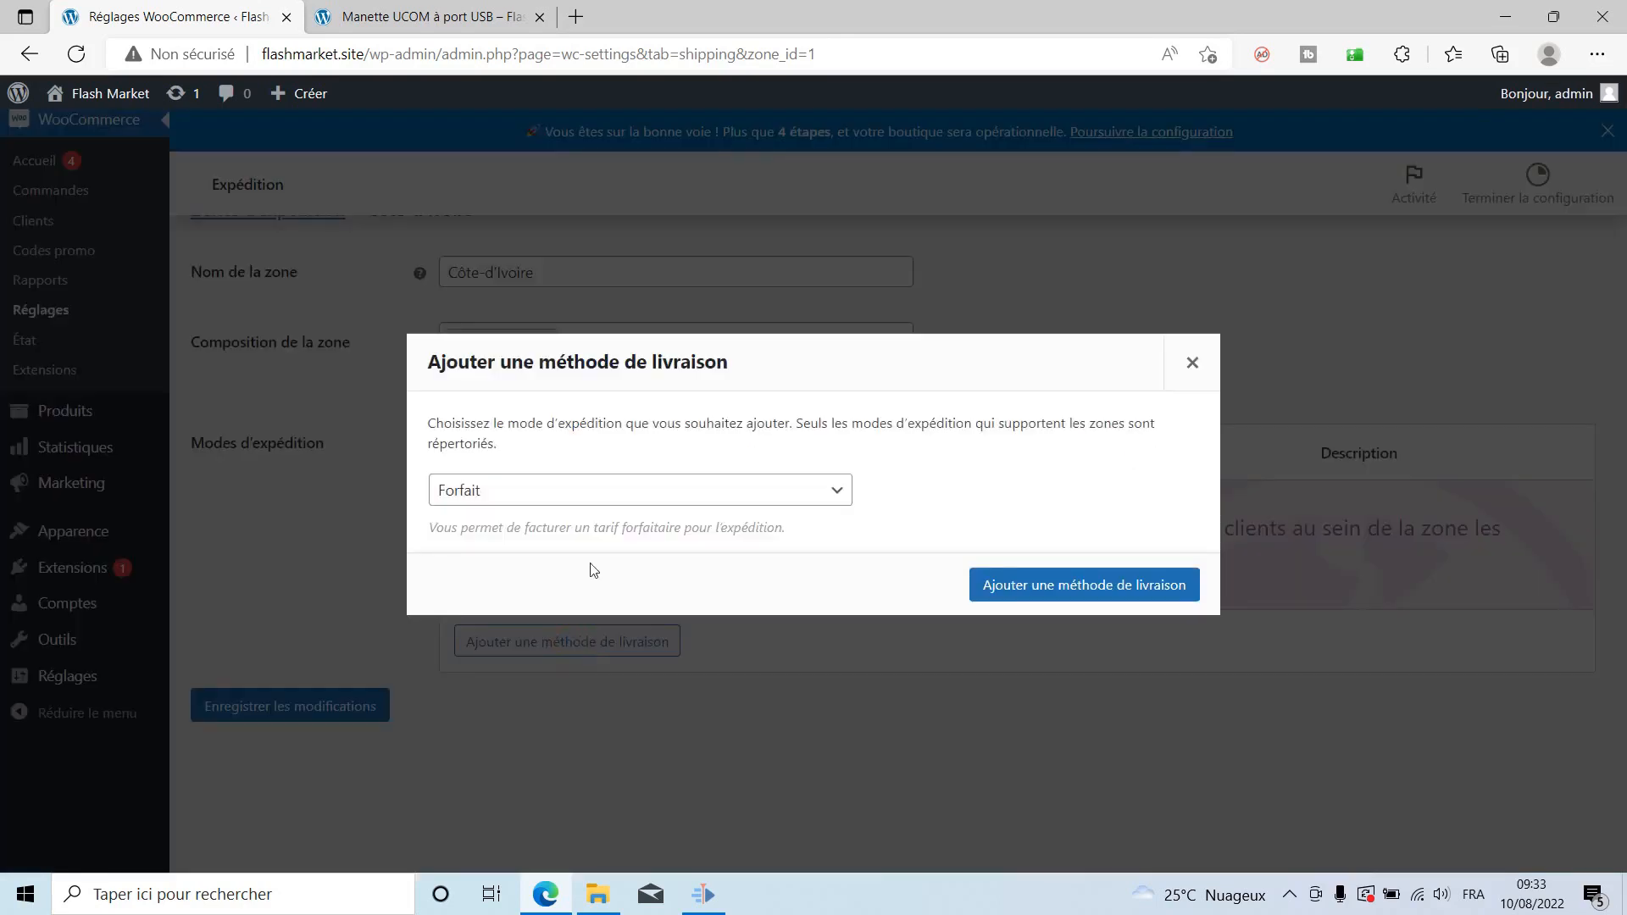
click(721, 489)
click(721, 489)
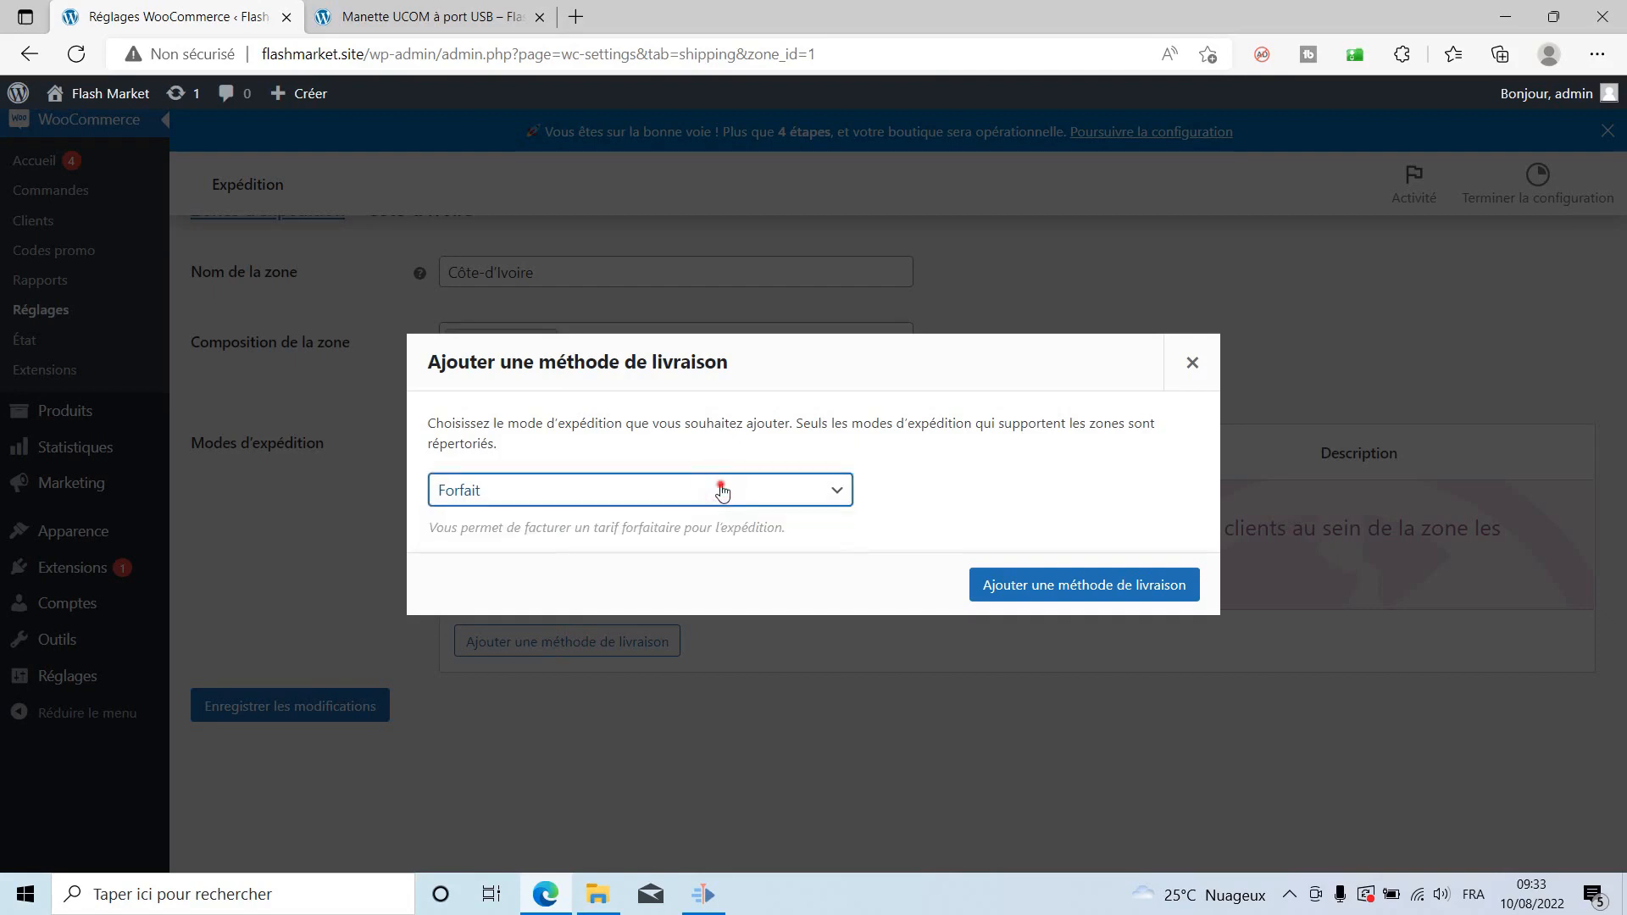
click(721, 490)
click(459, 517)
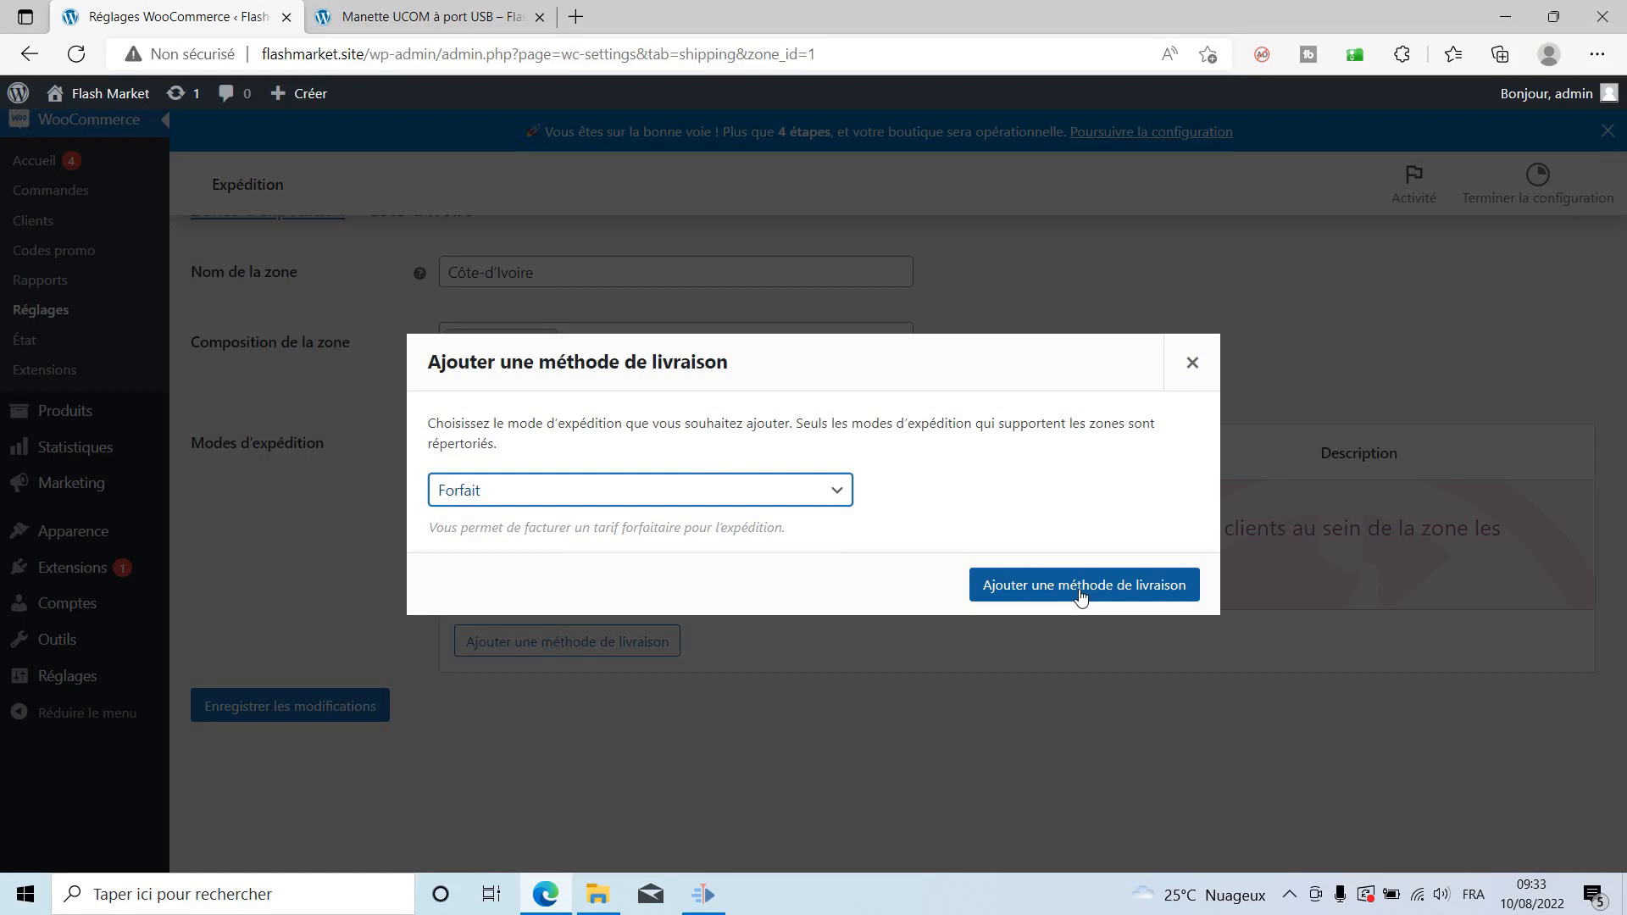
click(627, 487)
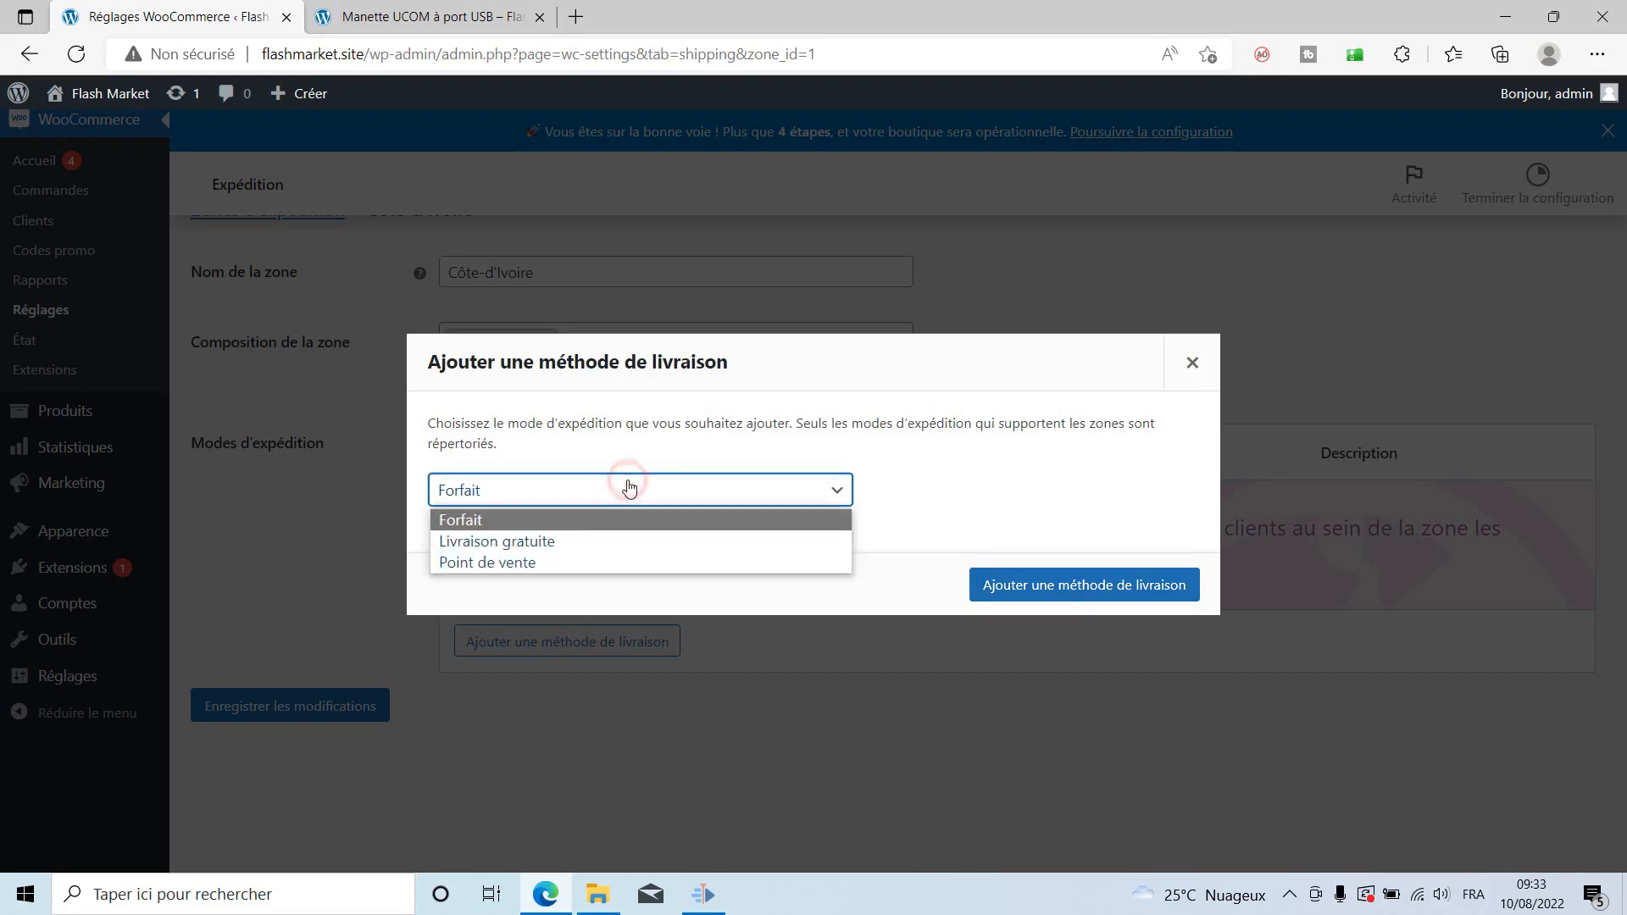
click(469, 566)
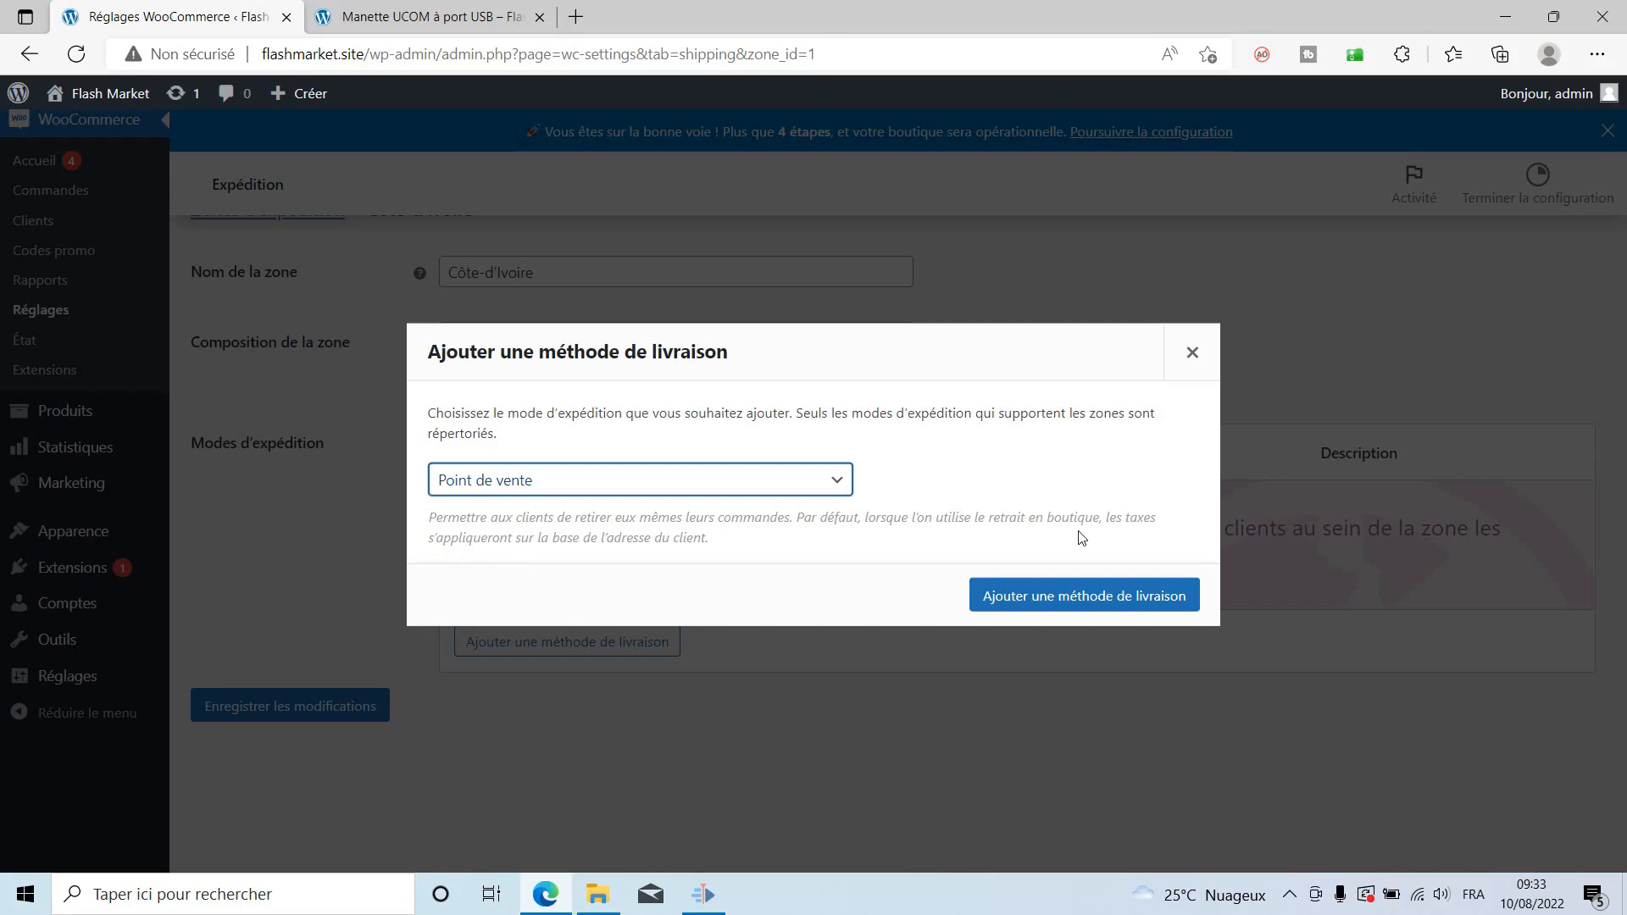
click(654, 480)
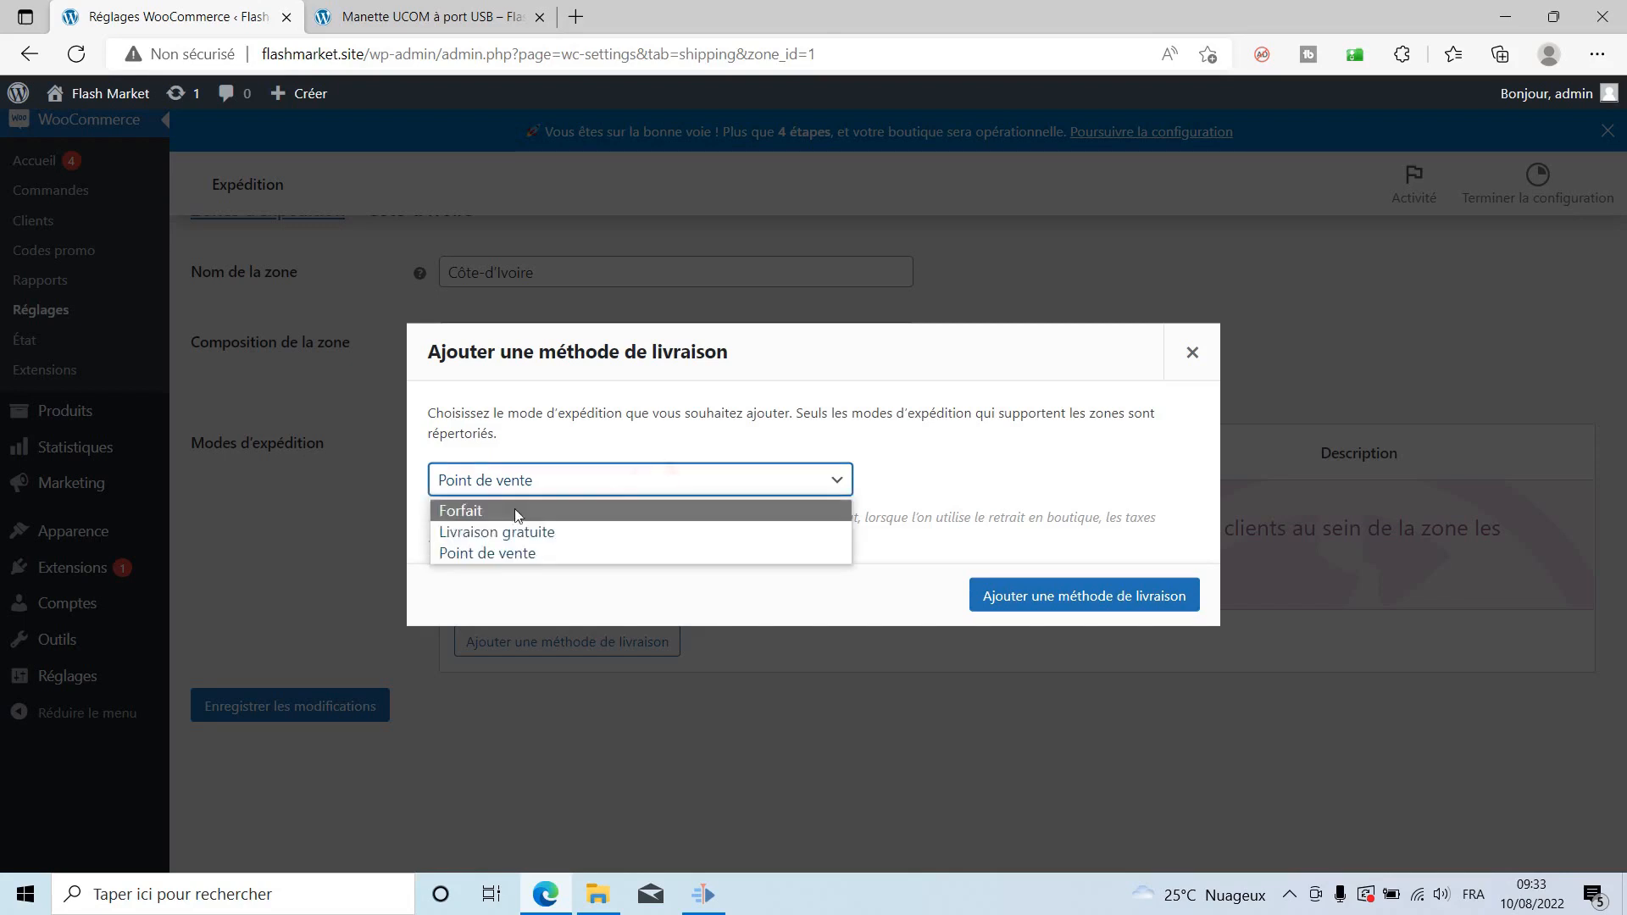
click(490, 510)
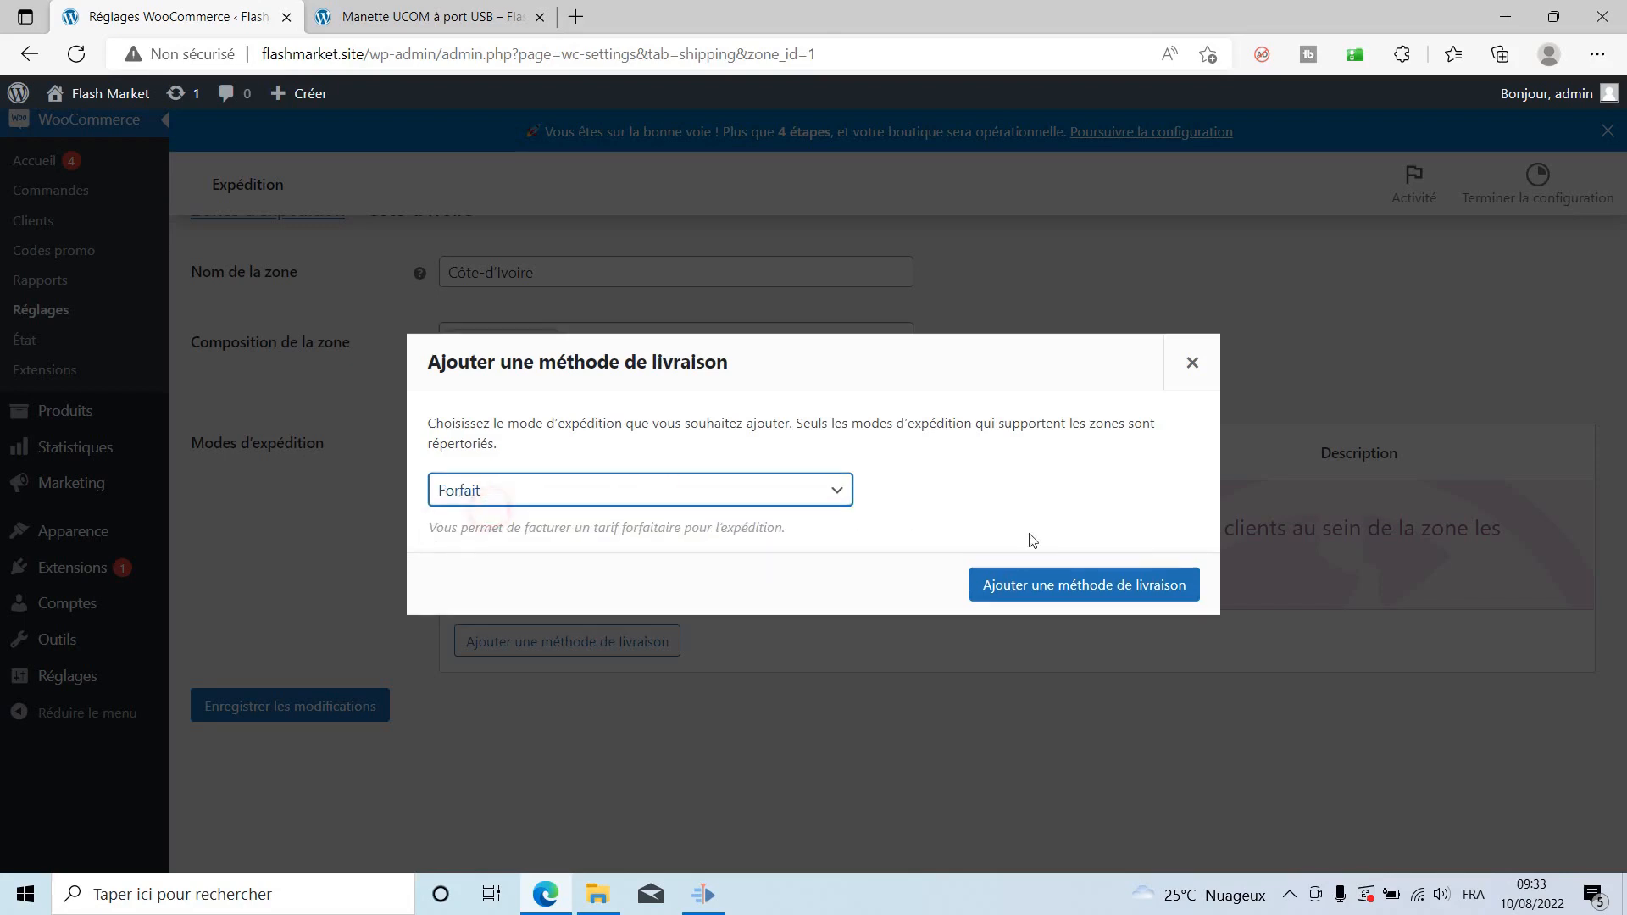
click(1102, 586)
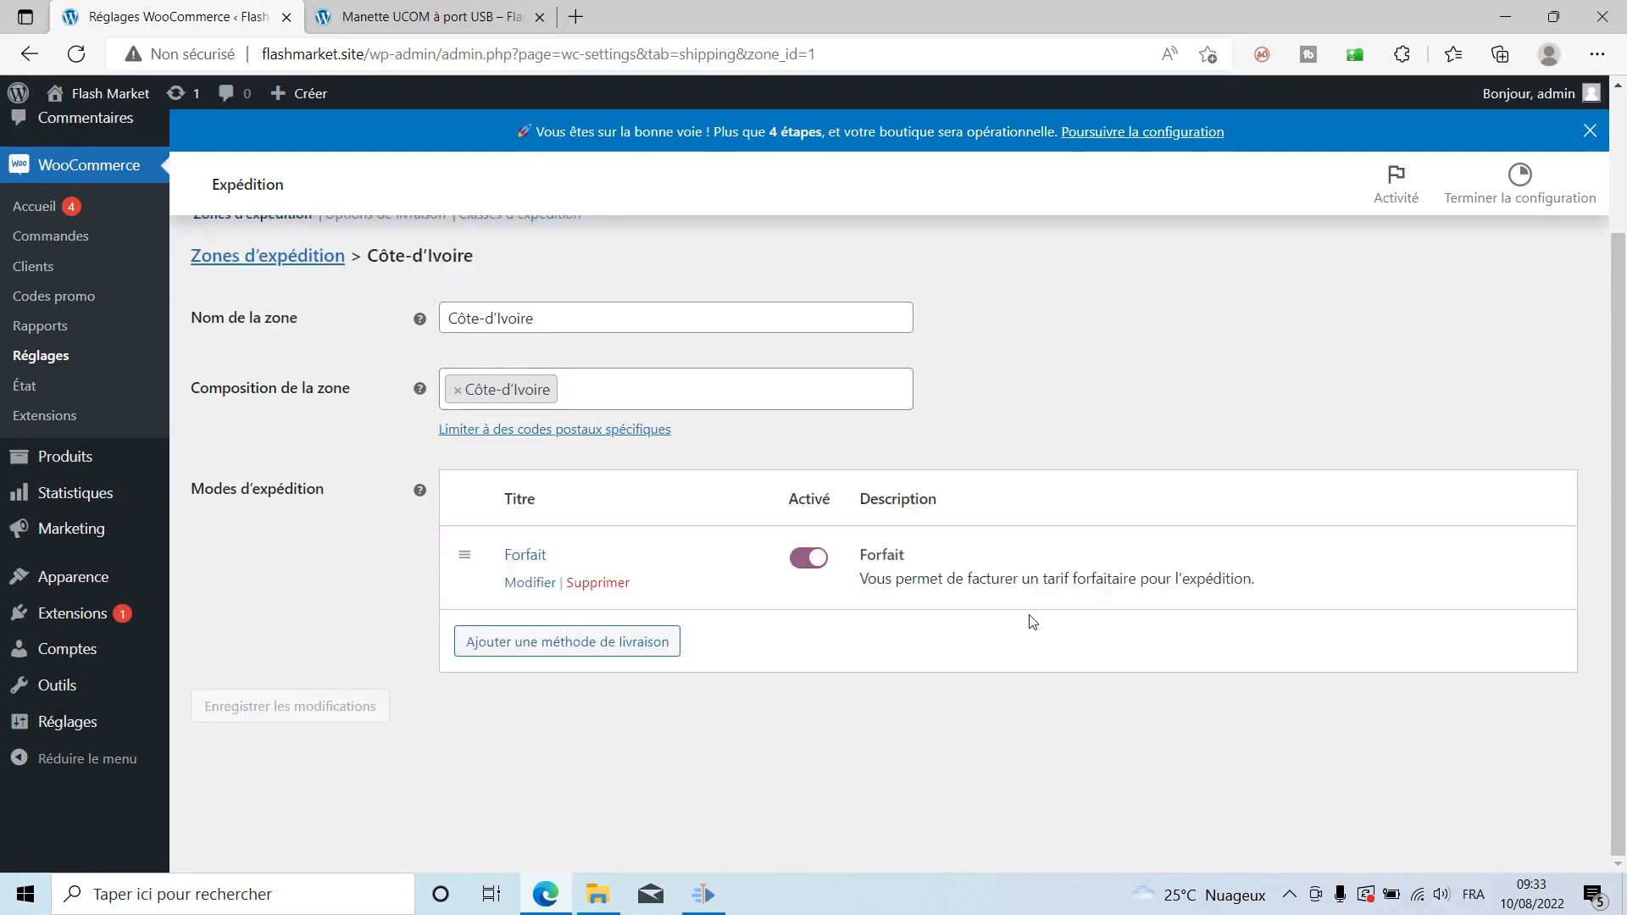
click(529, 582)
Title the Forfait method 'Abidjan - Treichville' with a cost of 500 and save.
double_click(625, 412)
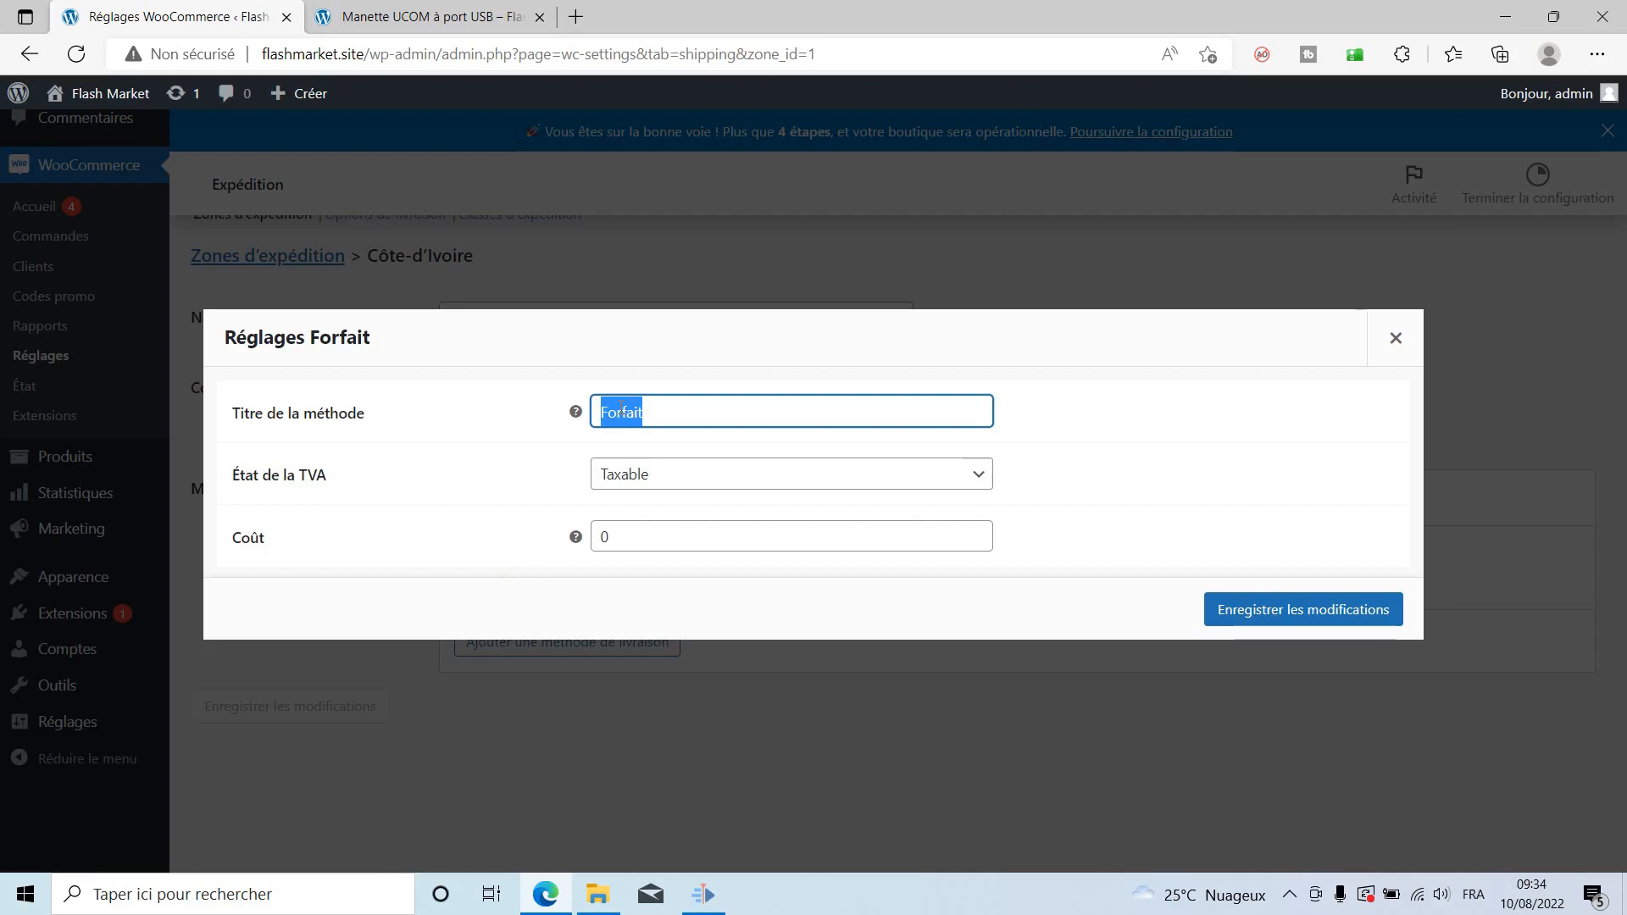
text(A)
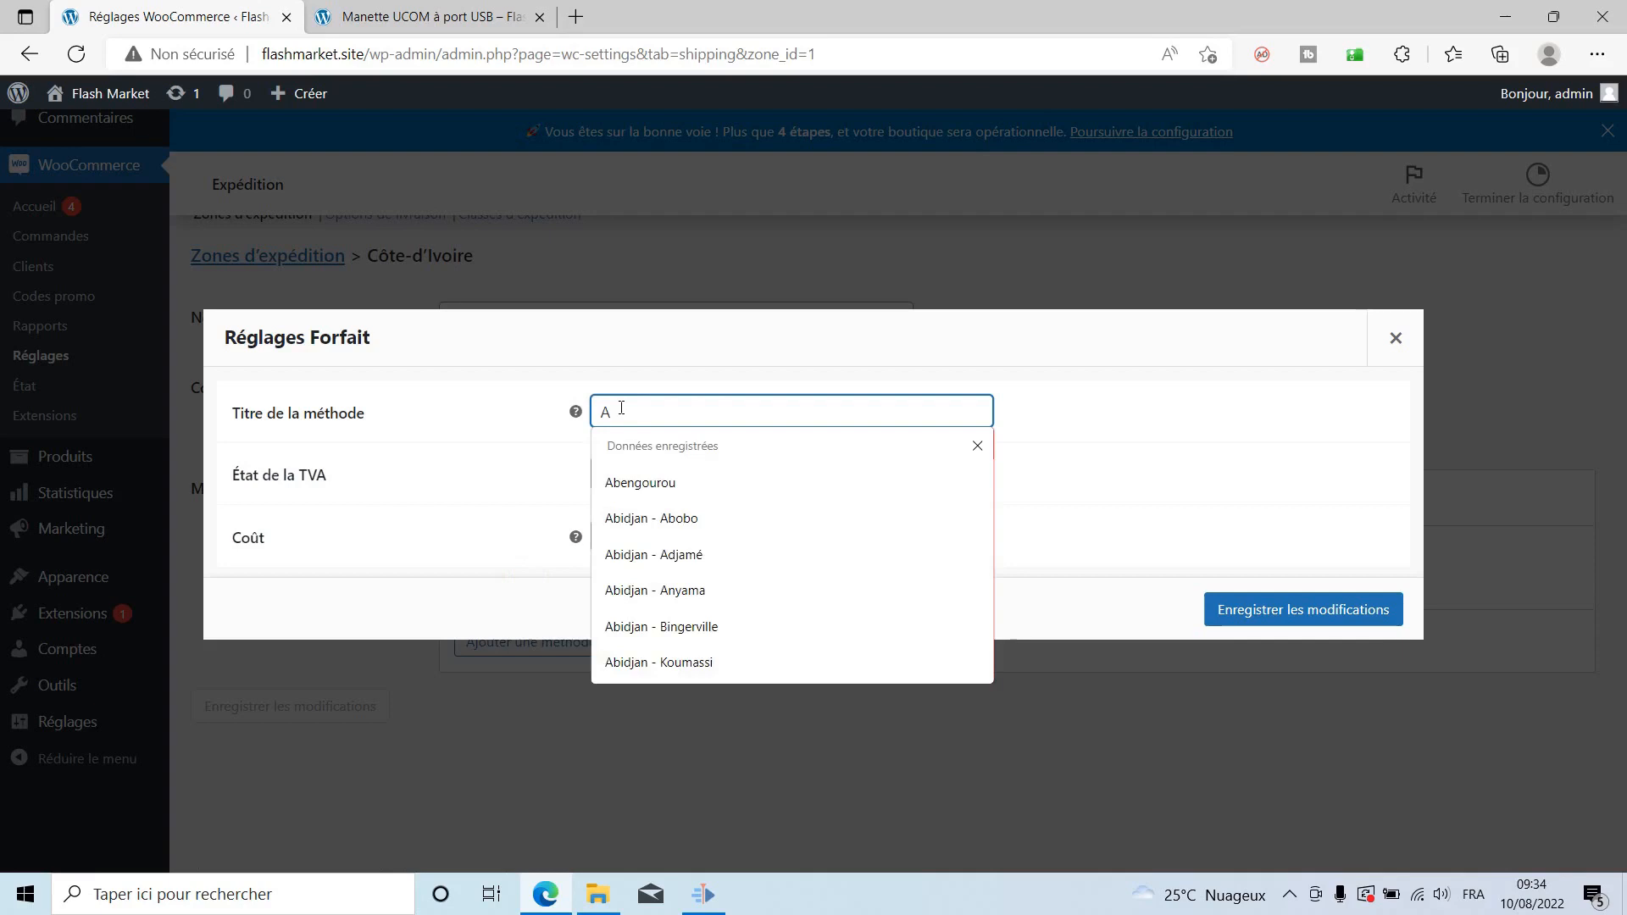
text(bidjan - Treic)
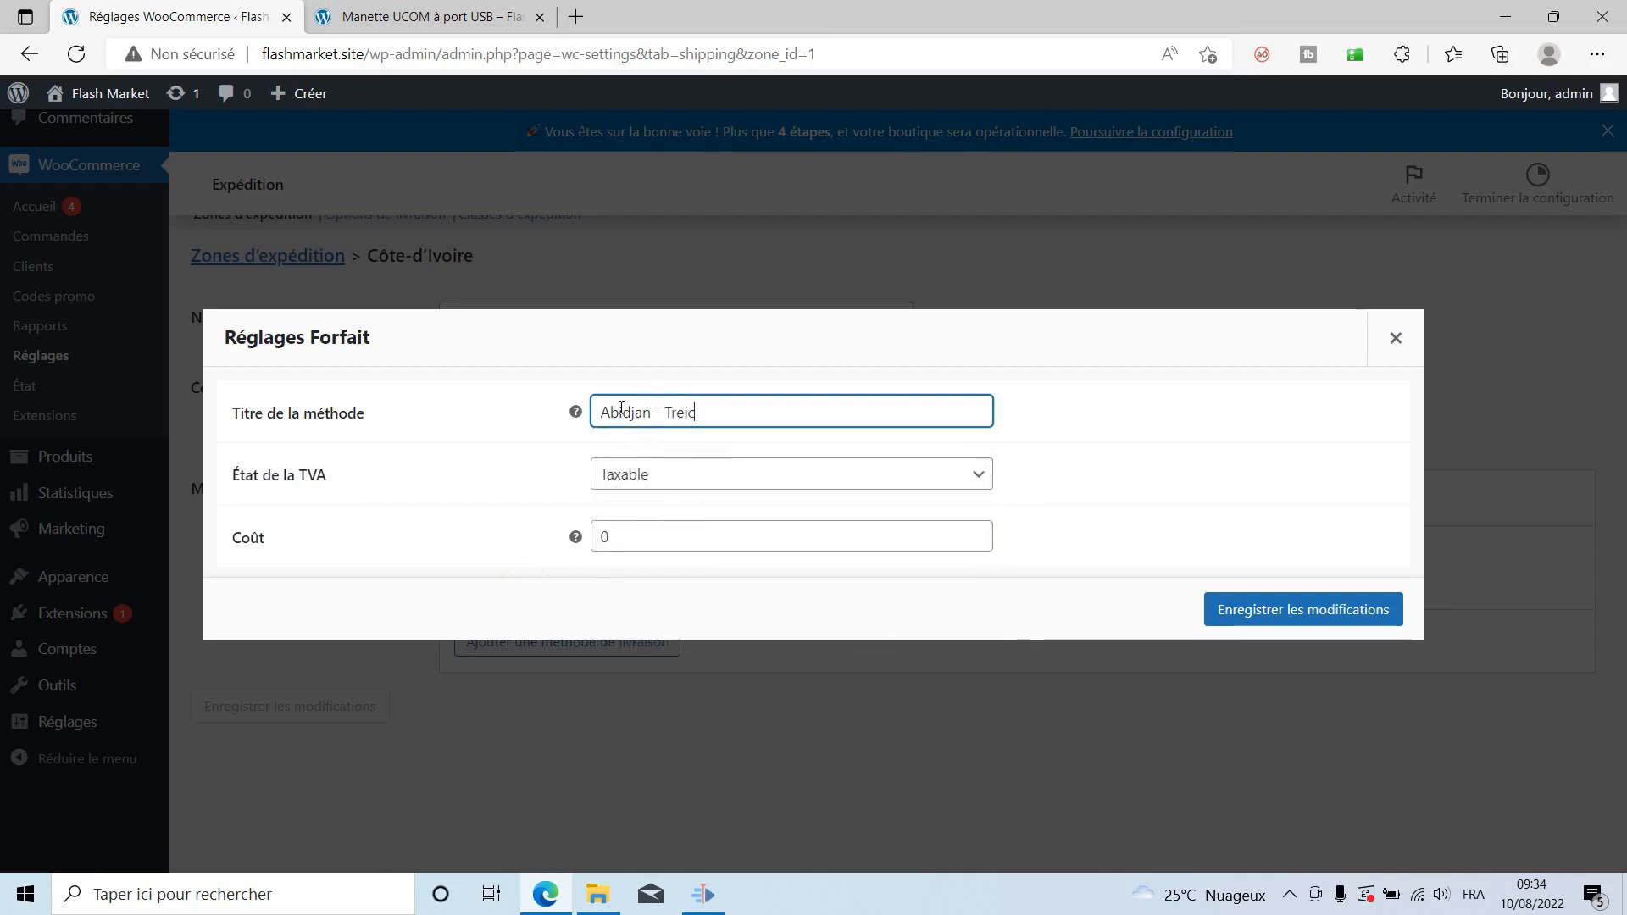
text(hville)
key(Tab)
key(Tab)
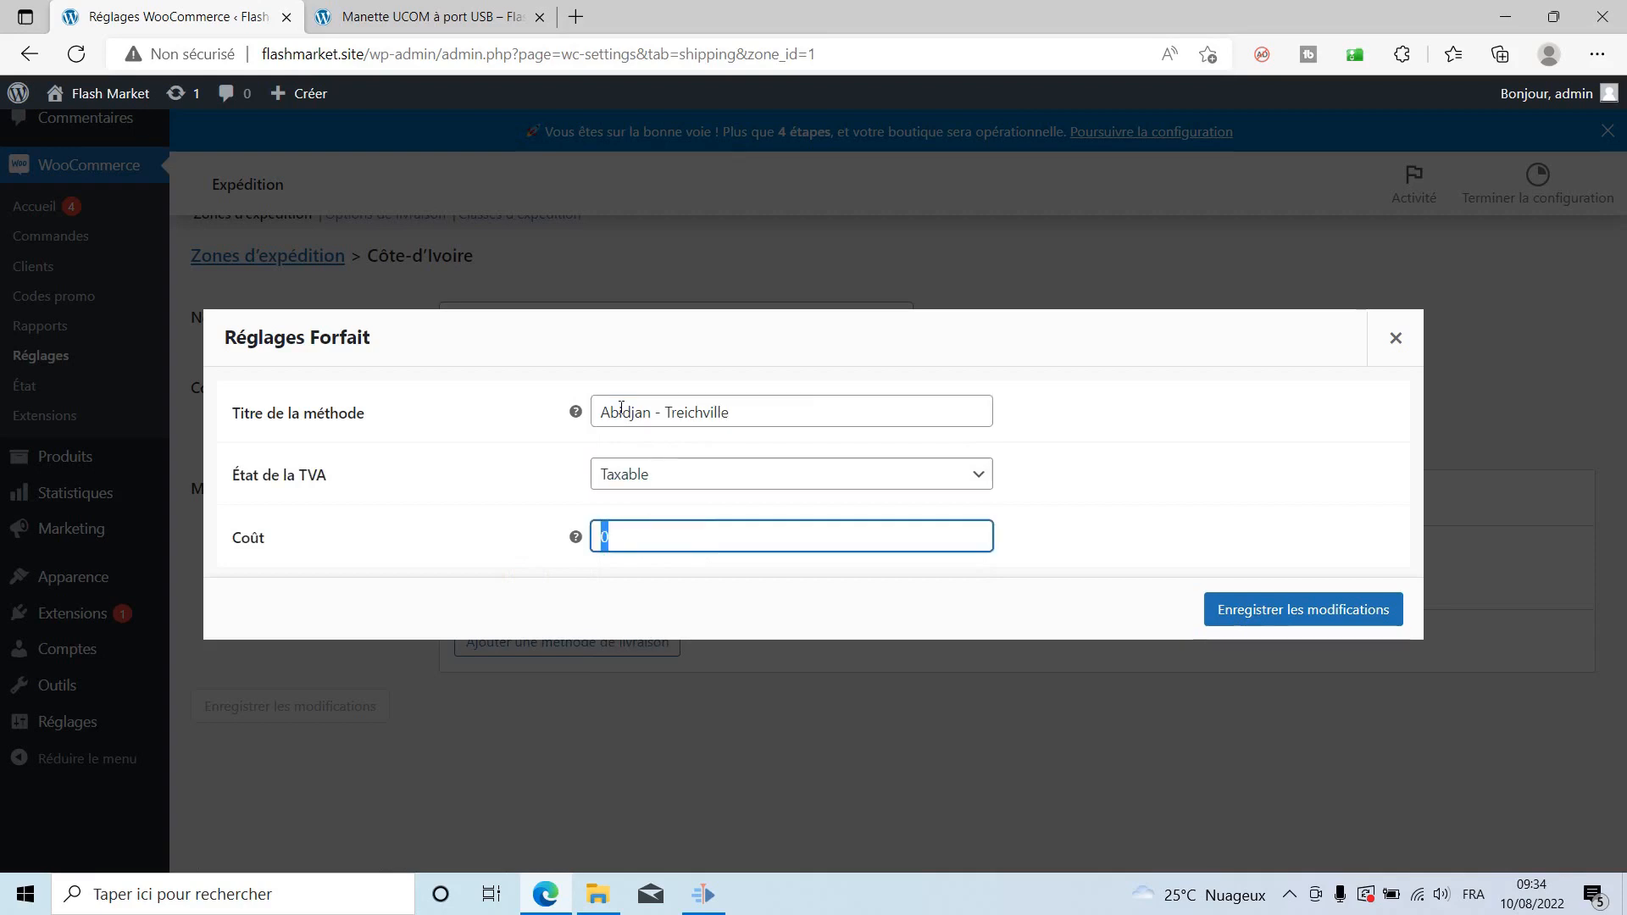
text(500)
key(Tab)
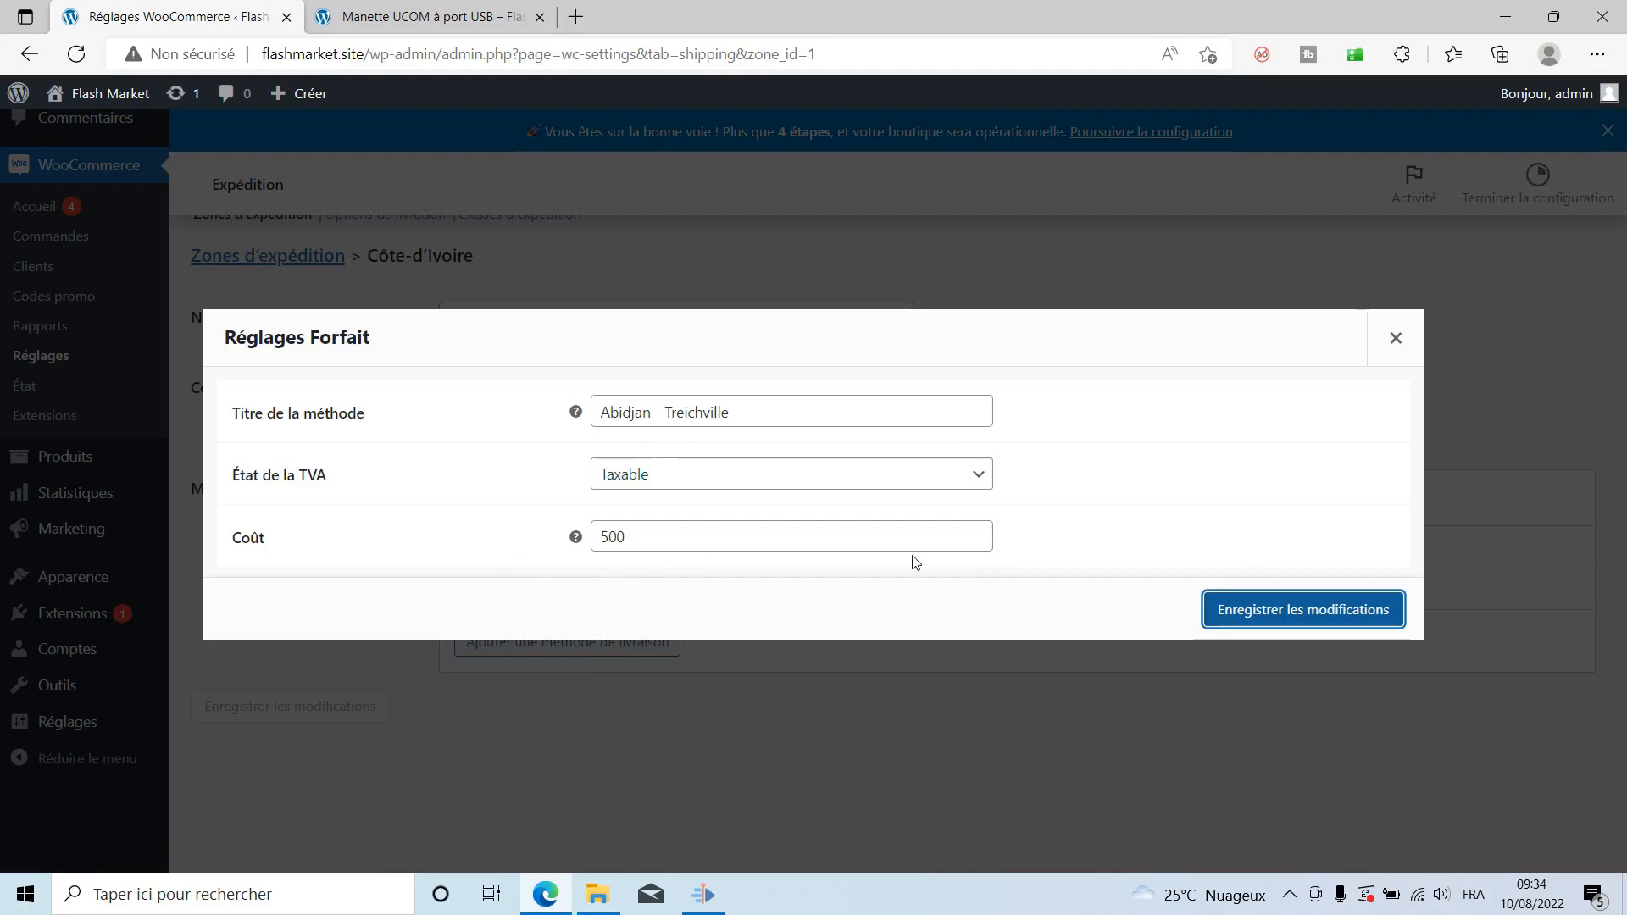
click(1271, 620)
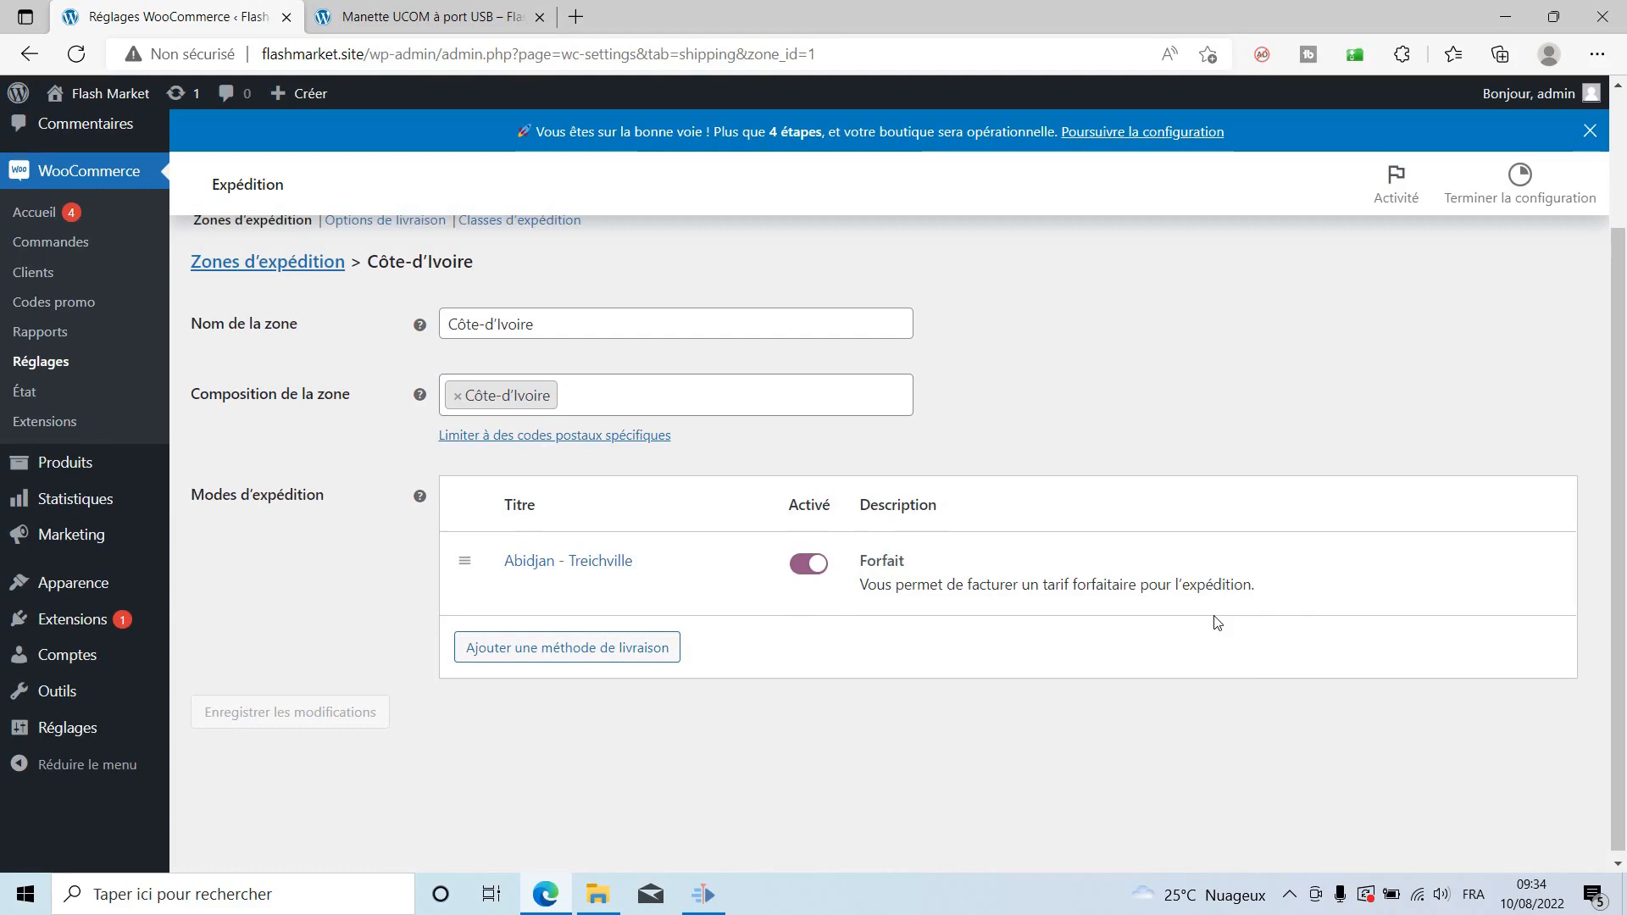
scroll(1217, 624, up, 2)
scroll(1060, 566, down, 2)
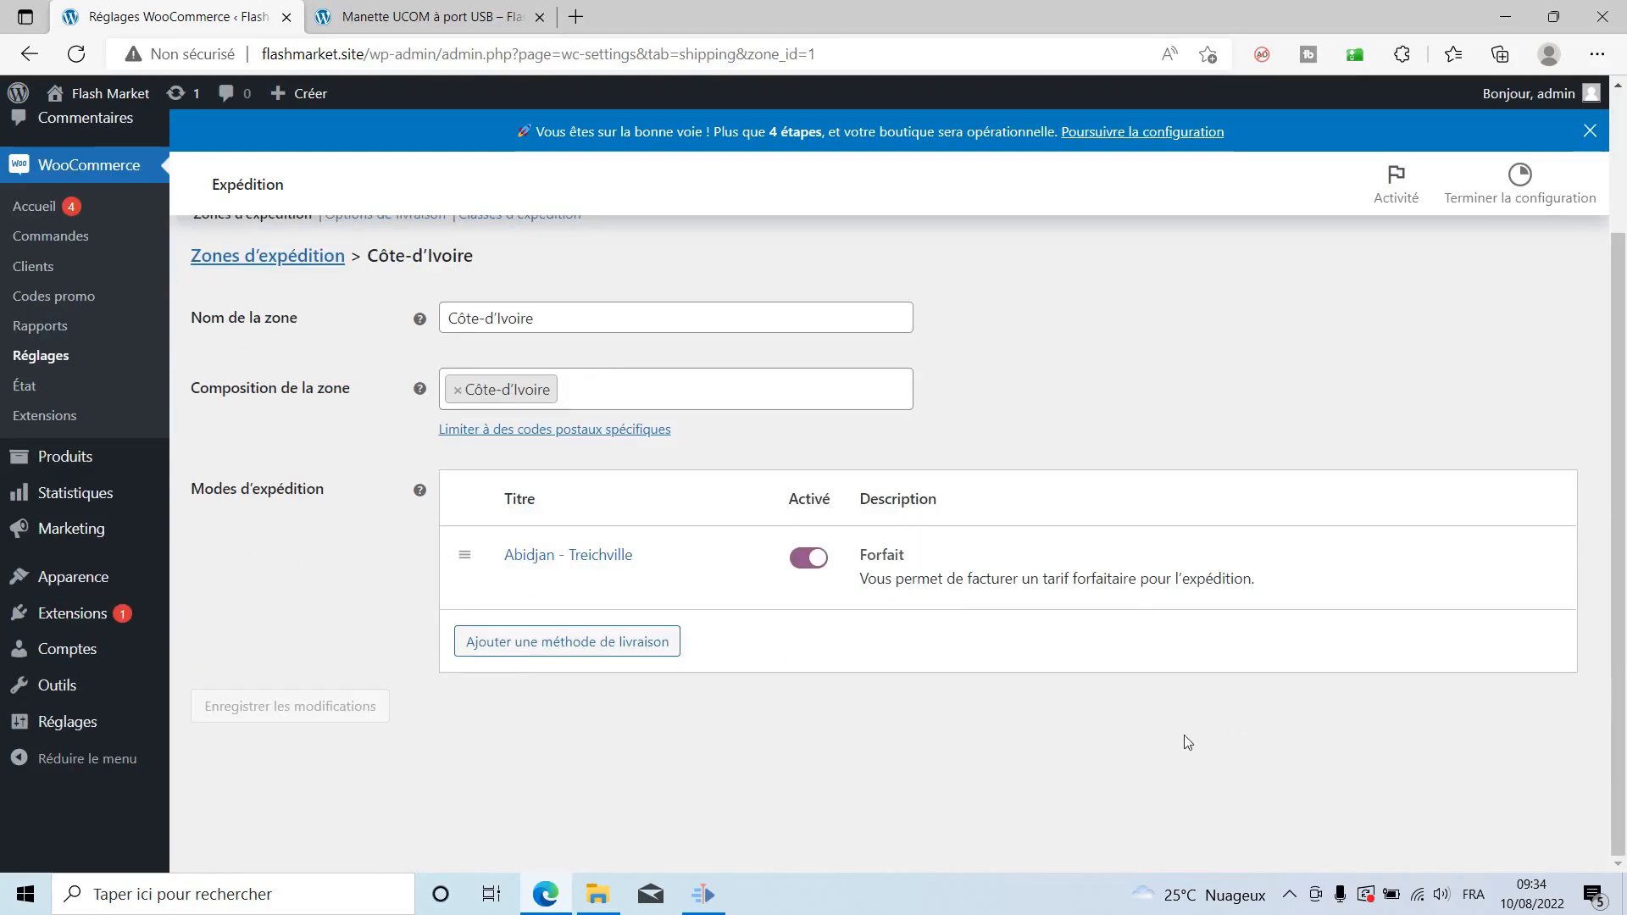
scroll(1187, 742, up, 2)
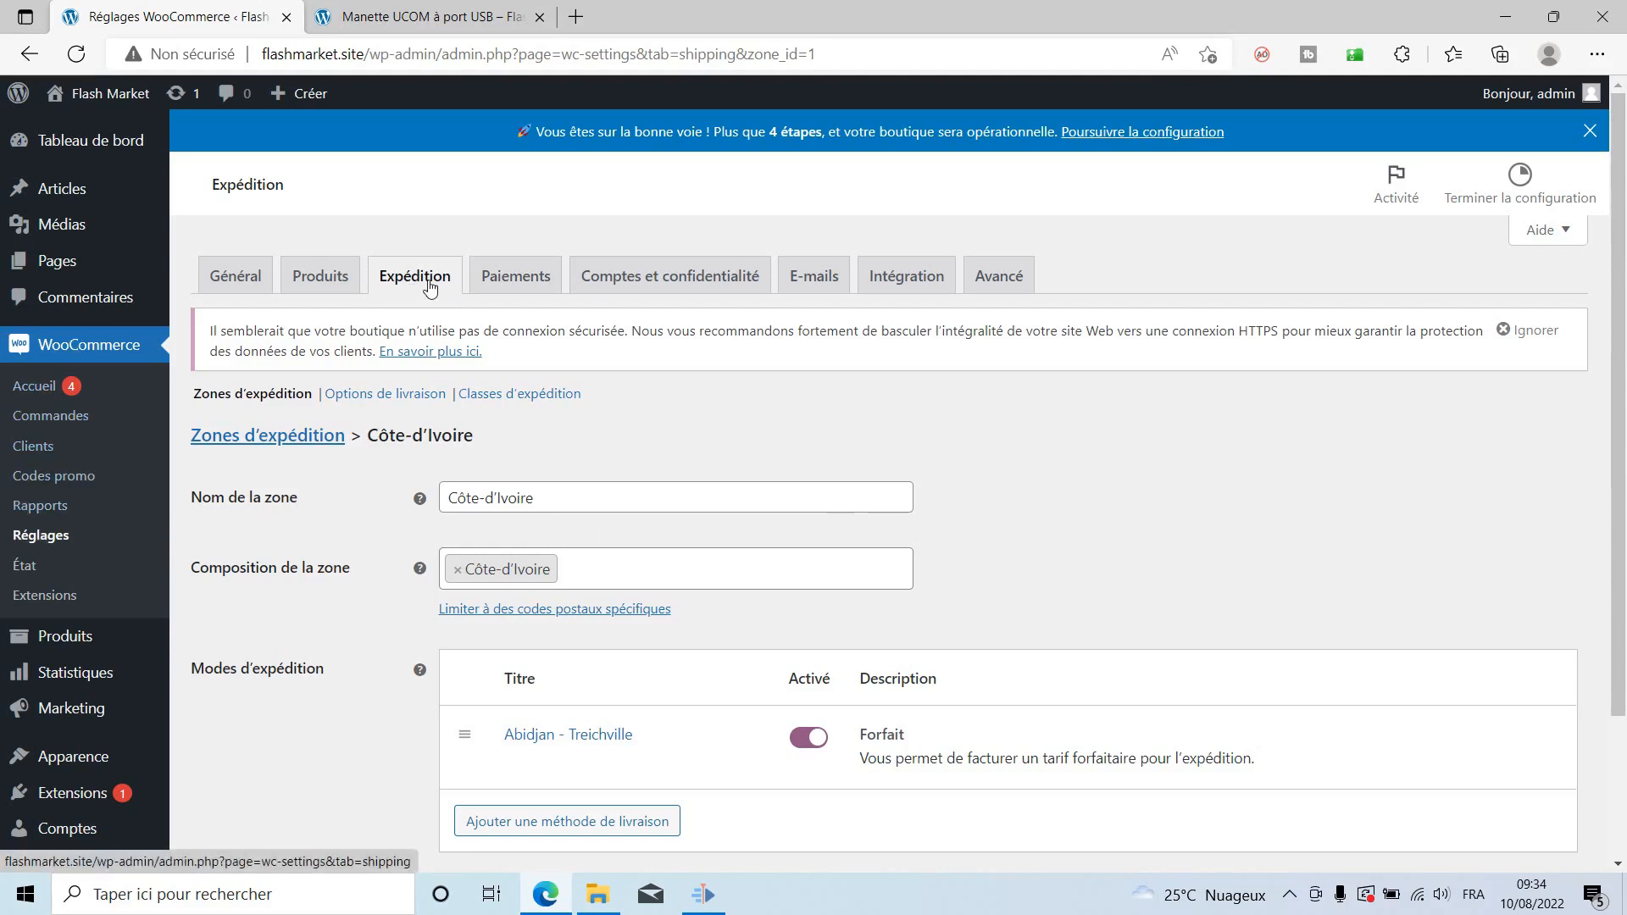
Enable Paiement à la livraison in the Paiements settings and save the change.
click(505, 279)
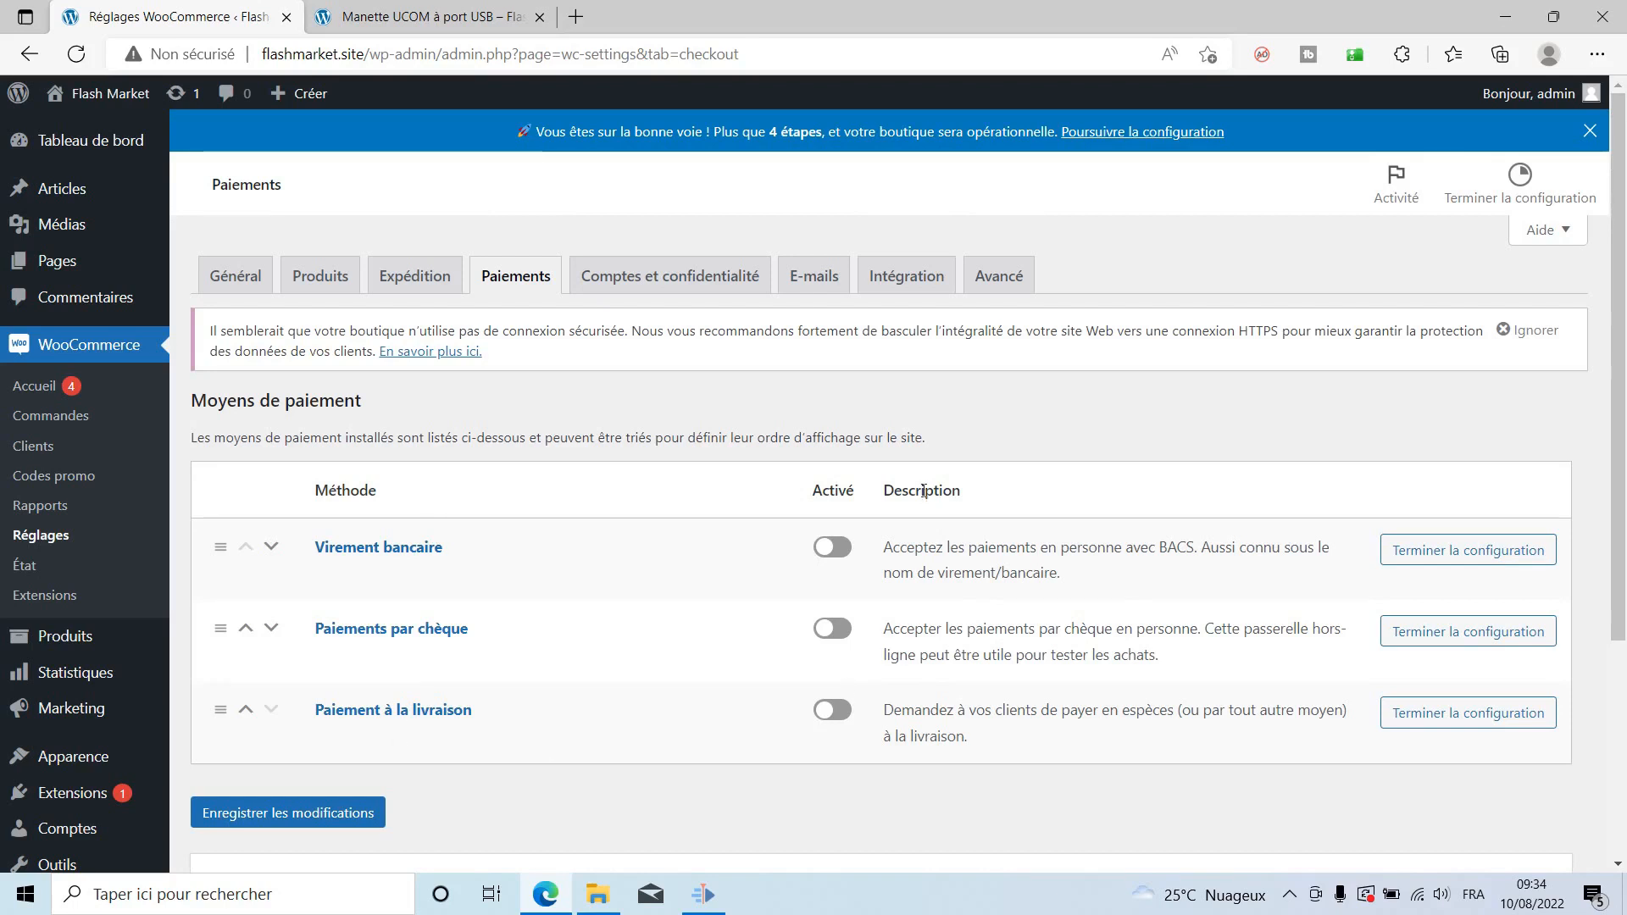
click(832, 712)
scroll(787, 788, down, 1)
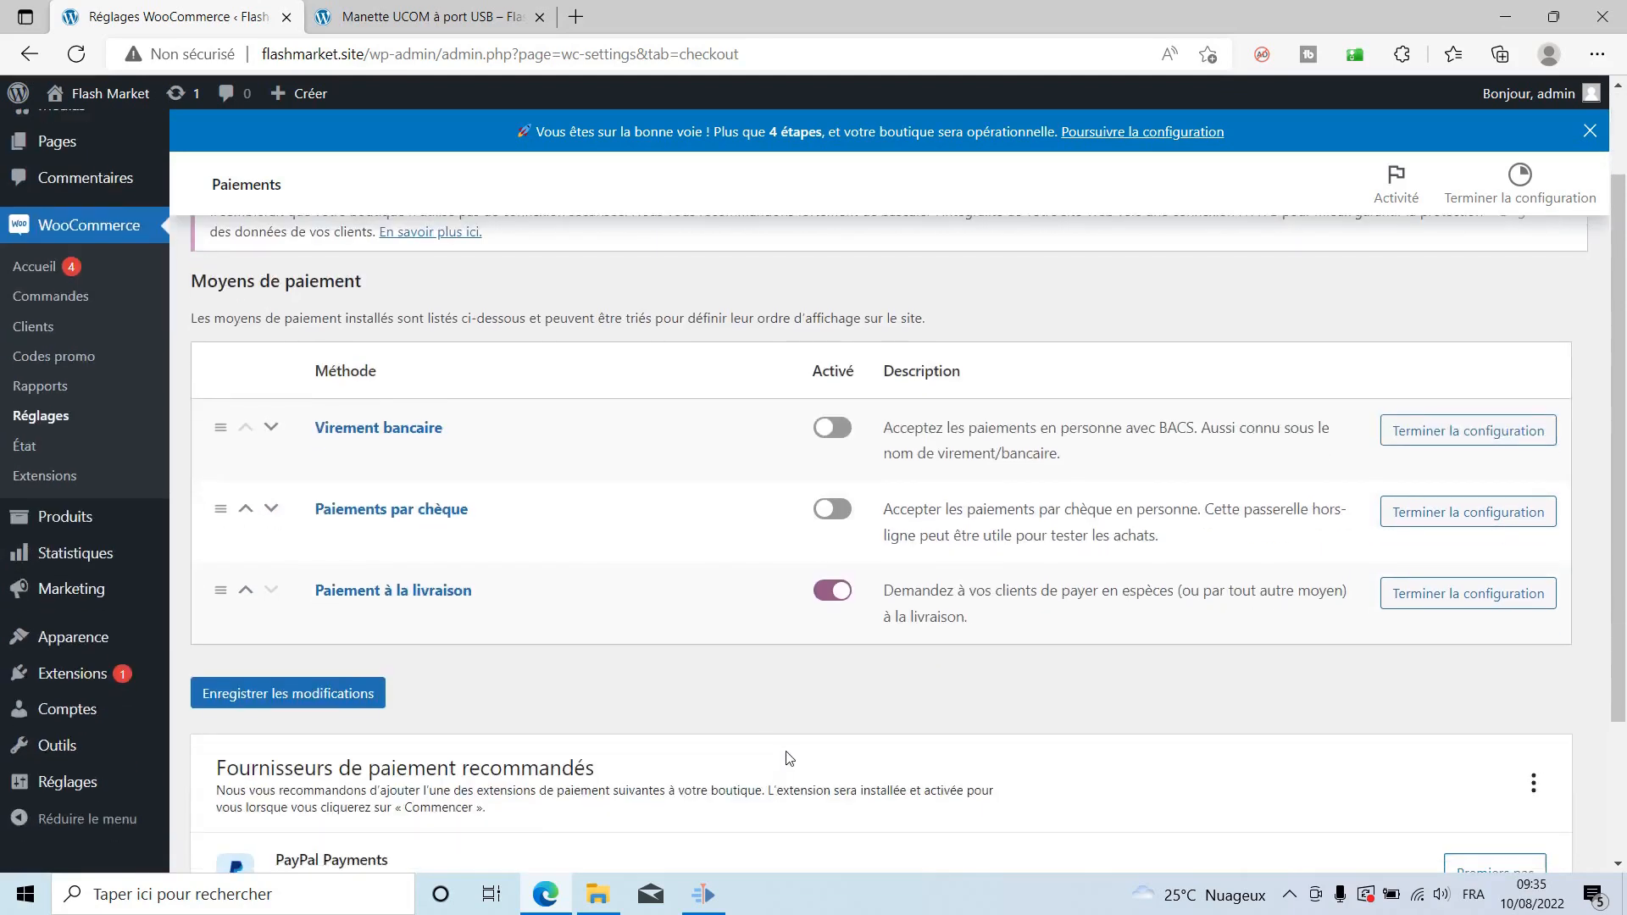
click(245, 698)
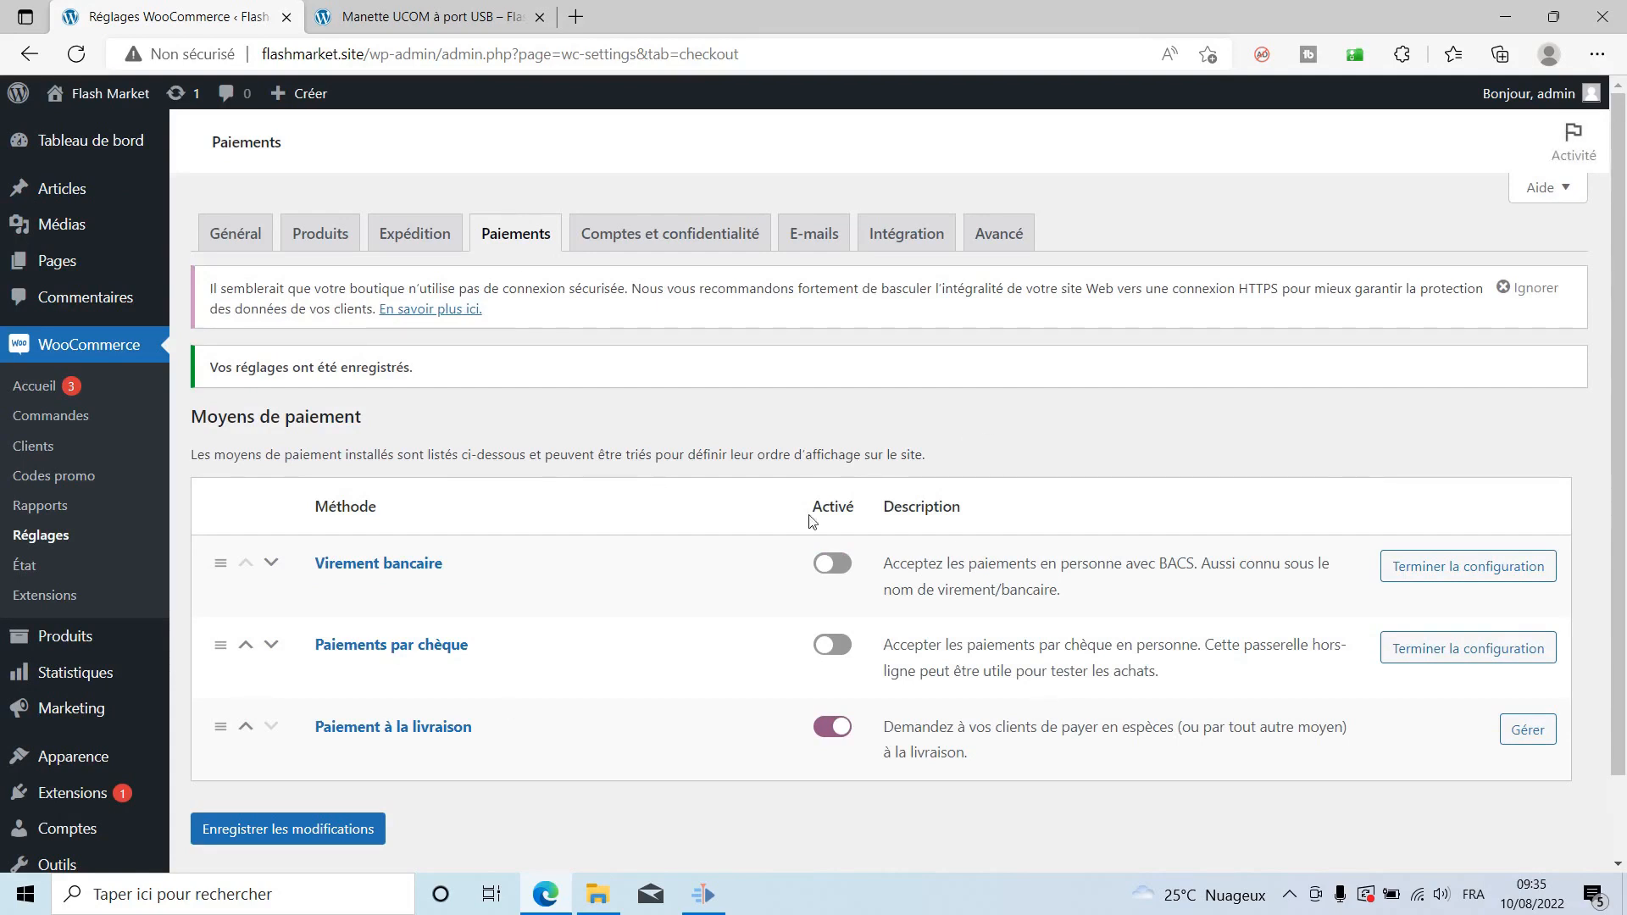
click(458, 12)
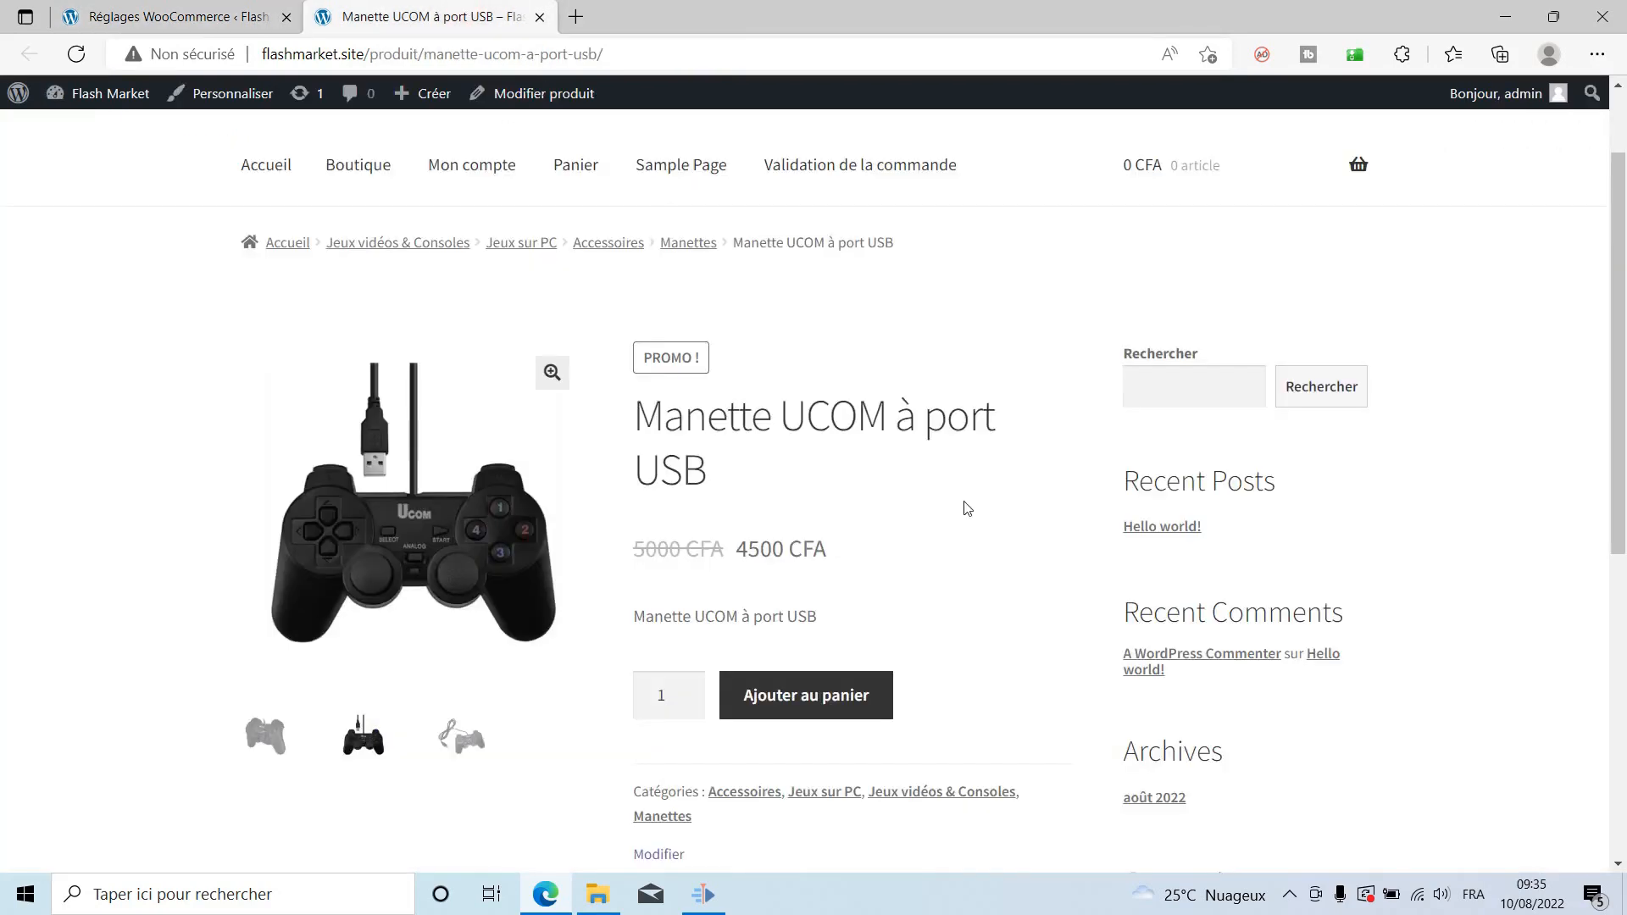
Add the controller to the cart, view the cart, and proceed to Valider la commande.
click(816, 700)
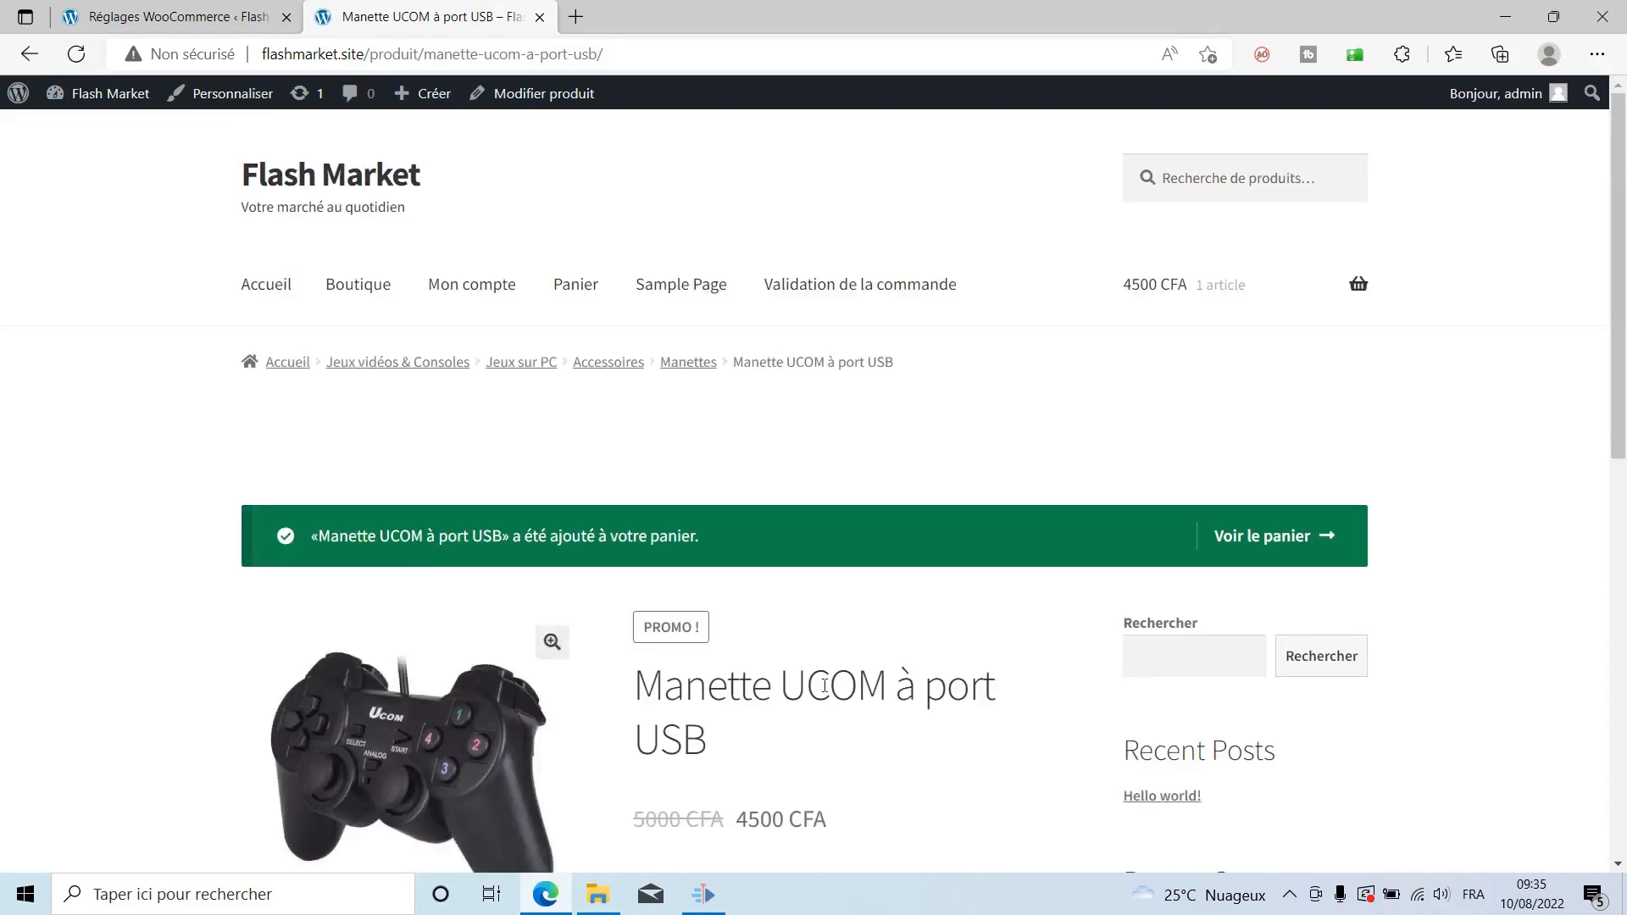
mouse_move(1356, 288)
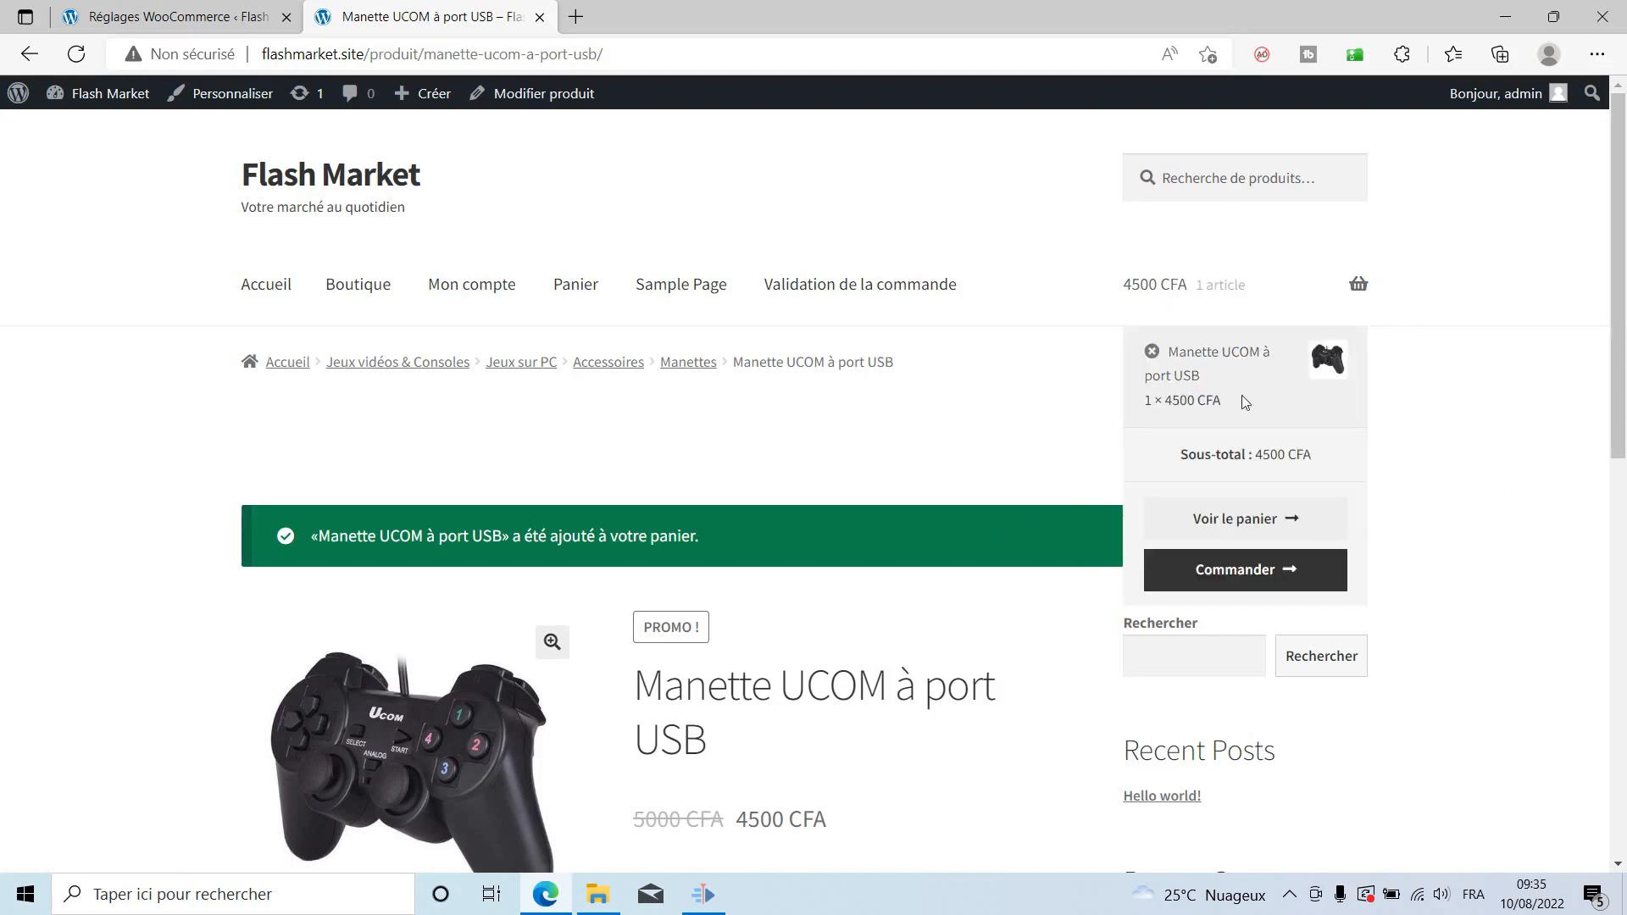
scroll(861, 538, down, 4)
scroll(862, 538, up, 4)
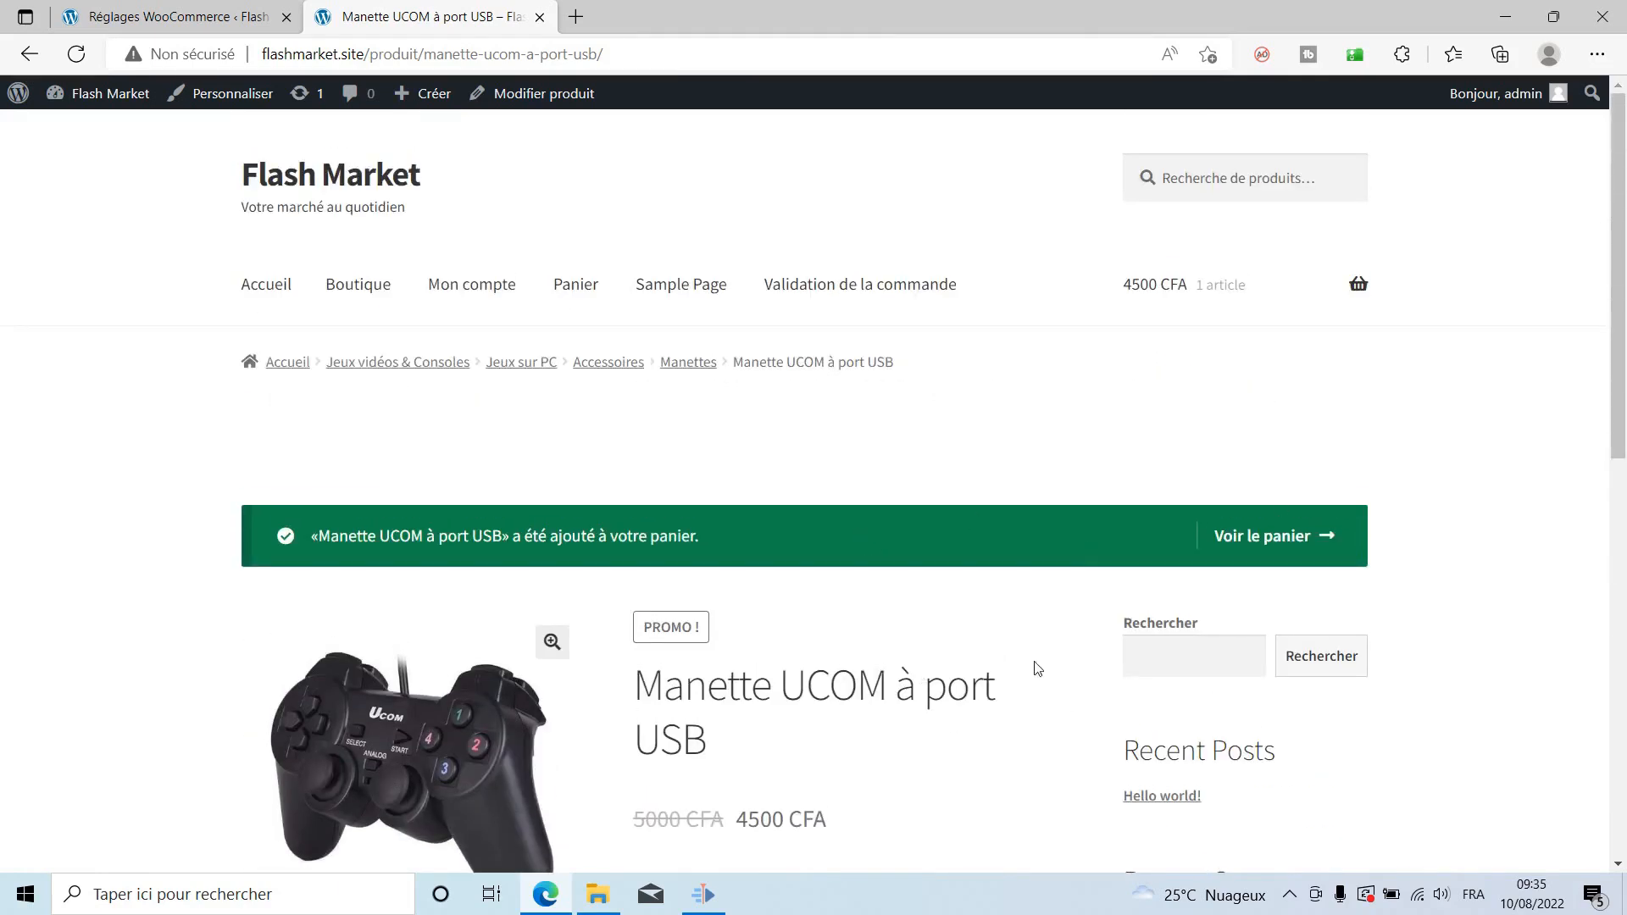
click(1269, 546)
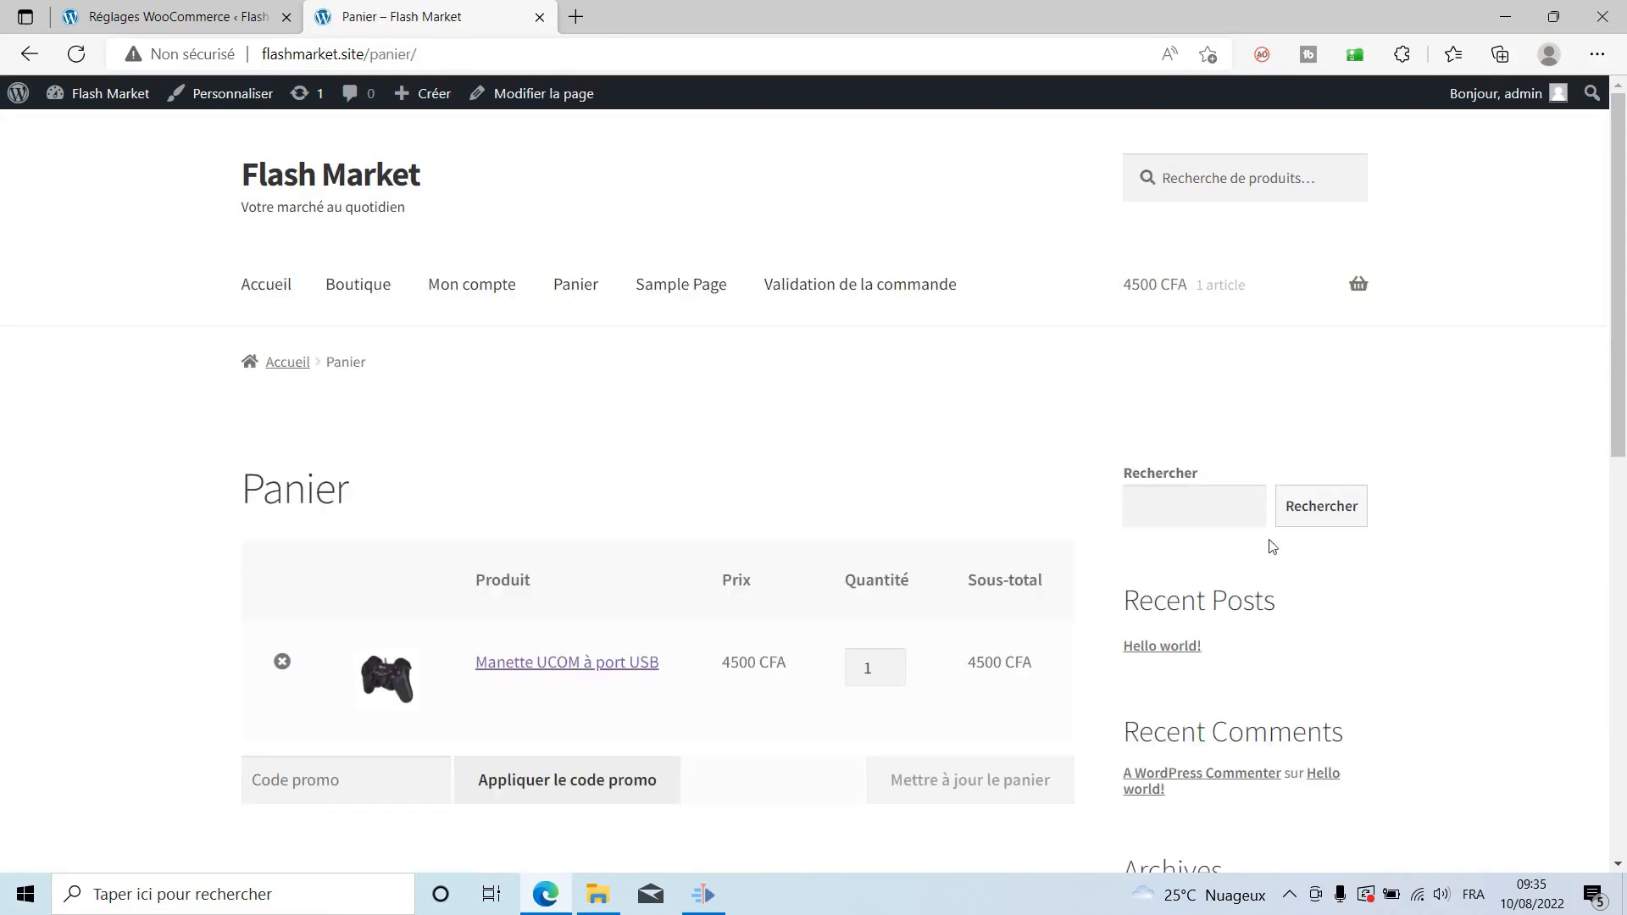
scroll(881, 631, down, 10)
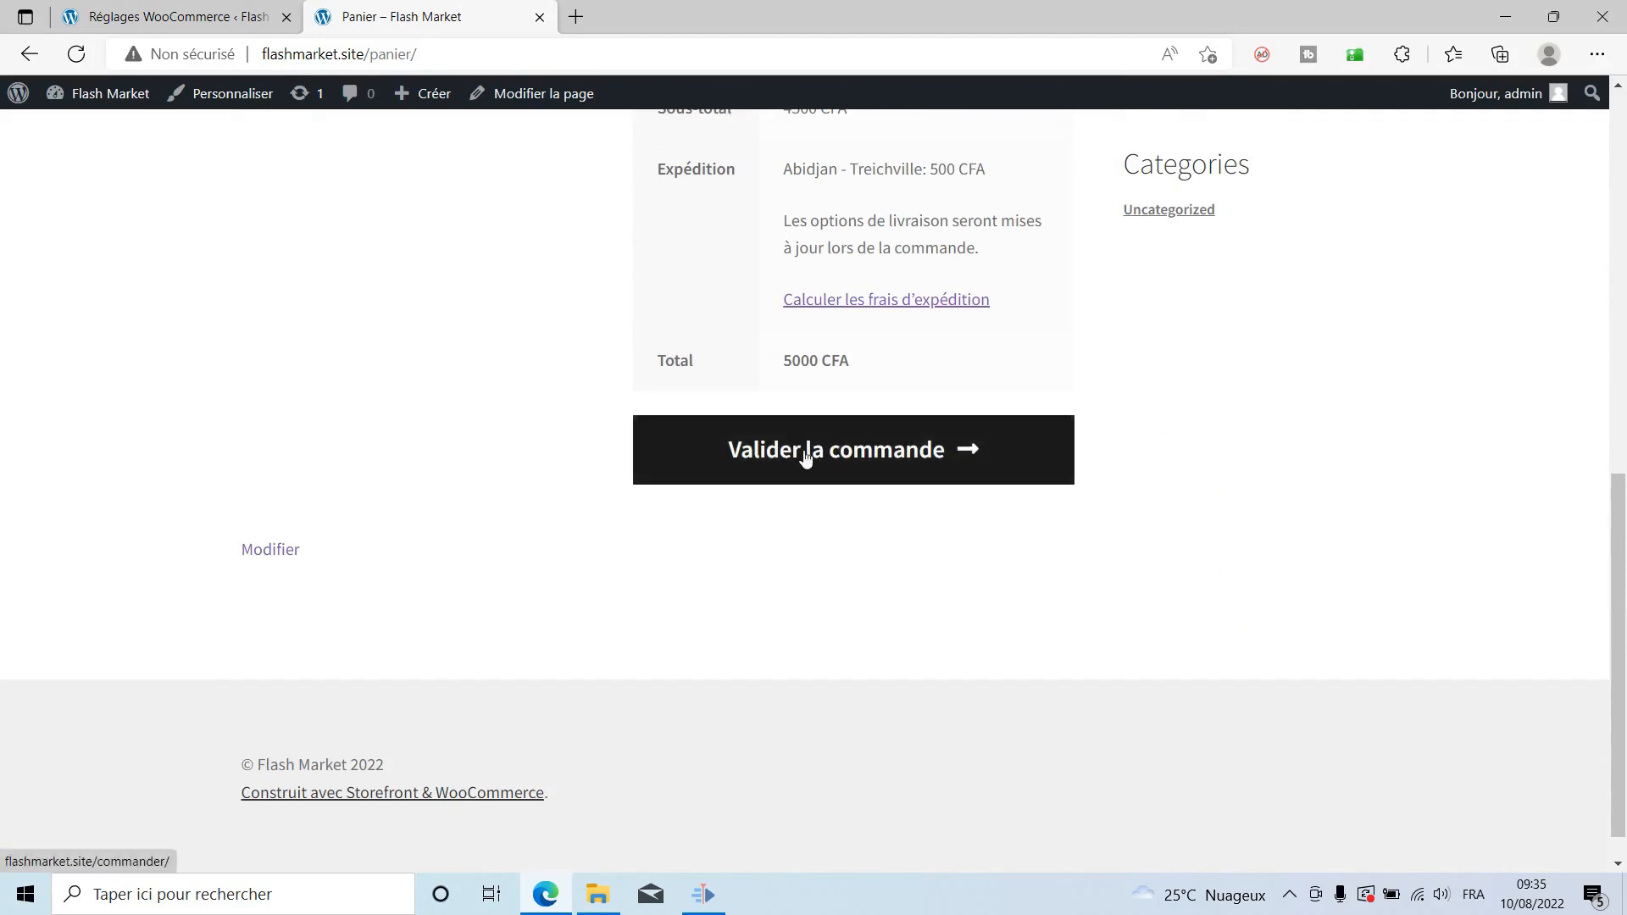
click(817, 460)
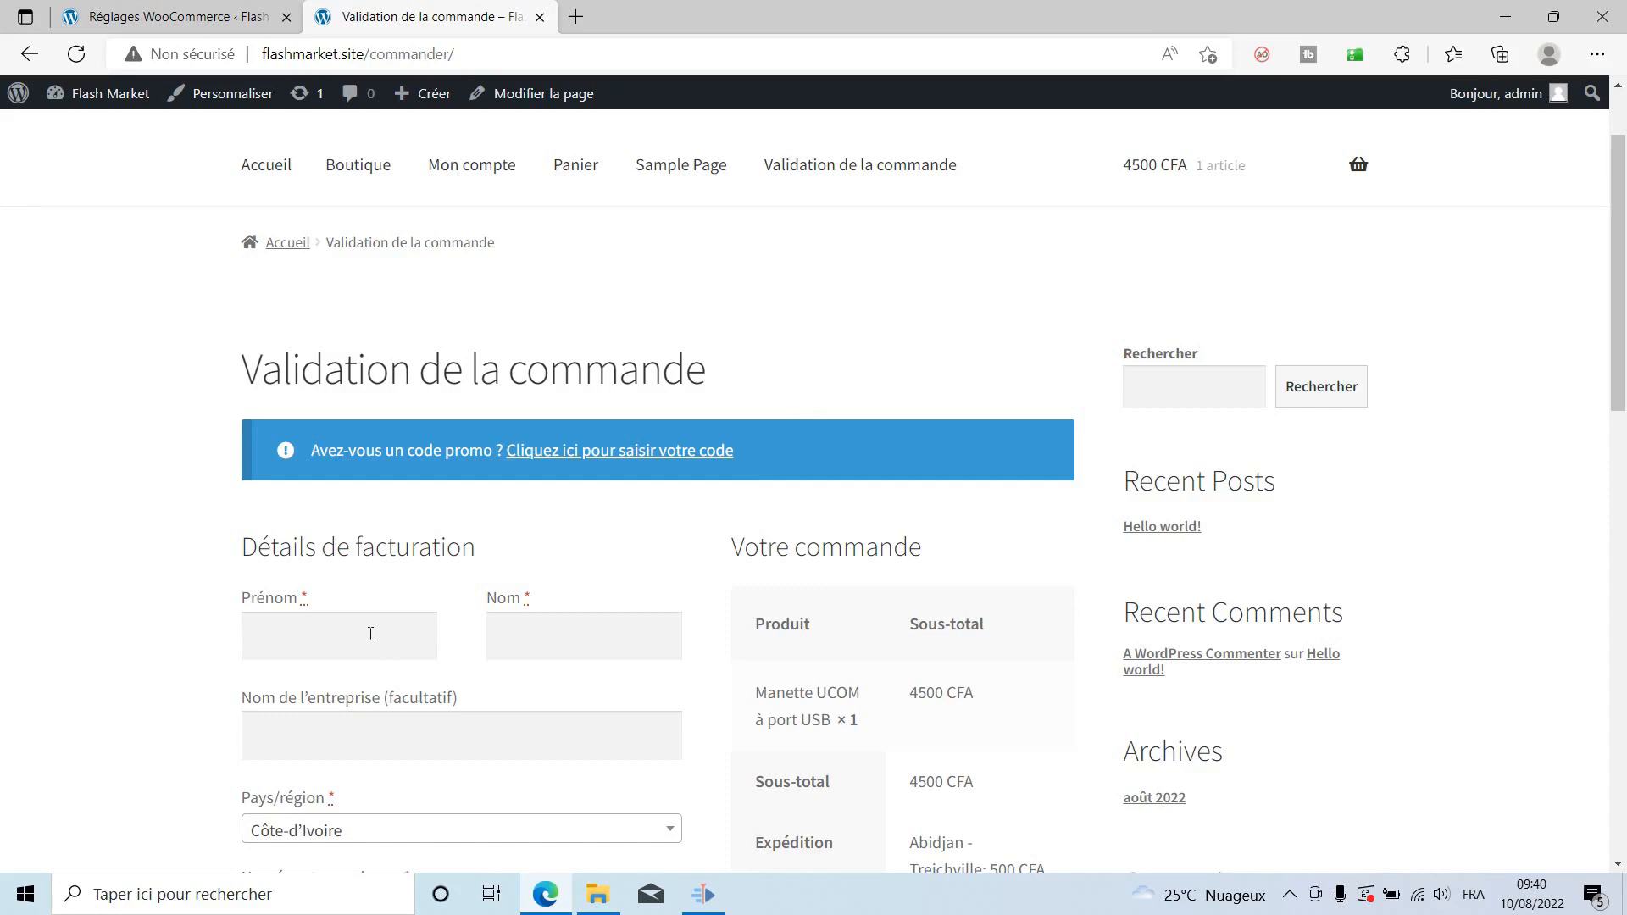
Fill in the billing first name, street address, city and phone number.
scroll(1036, 613, down, 3)
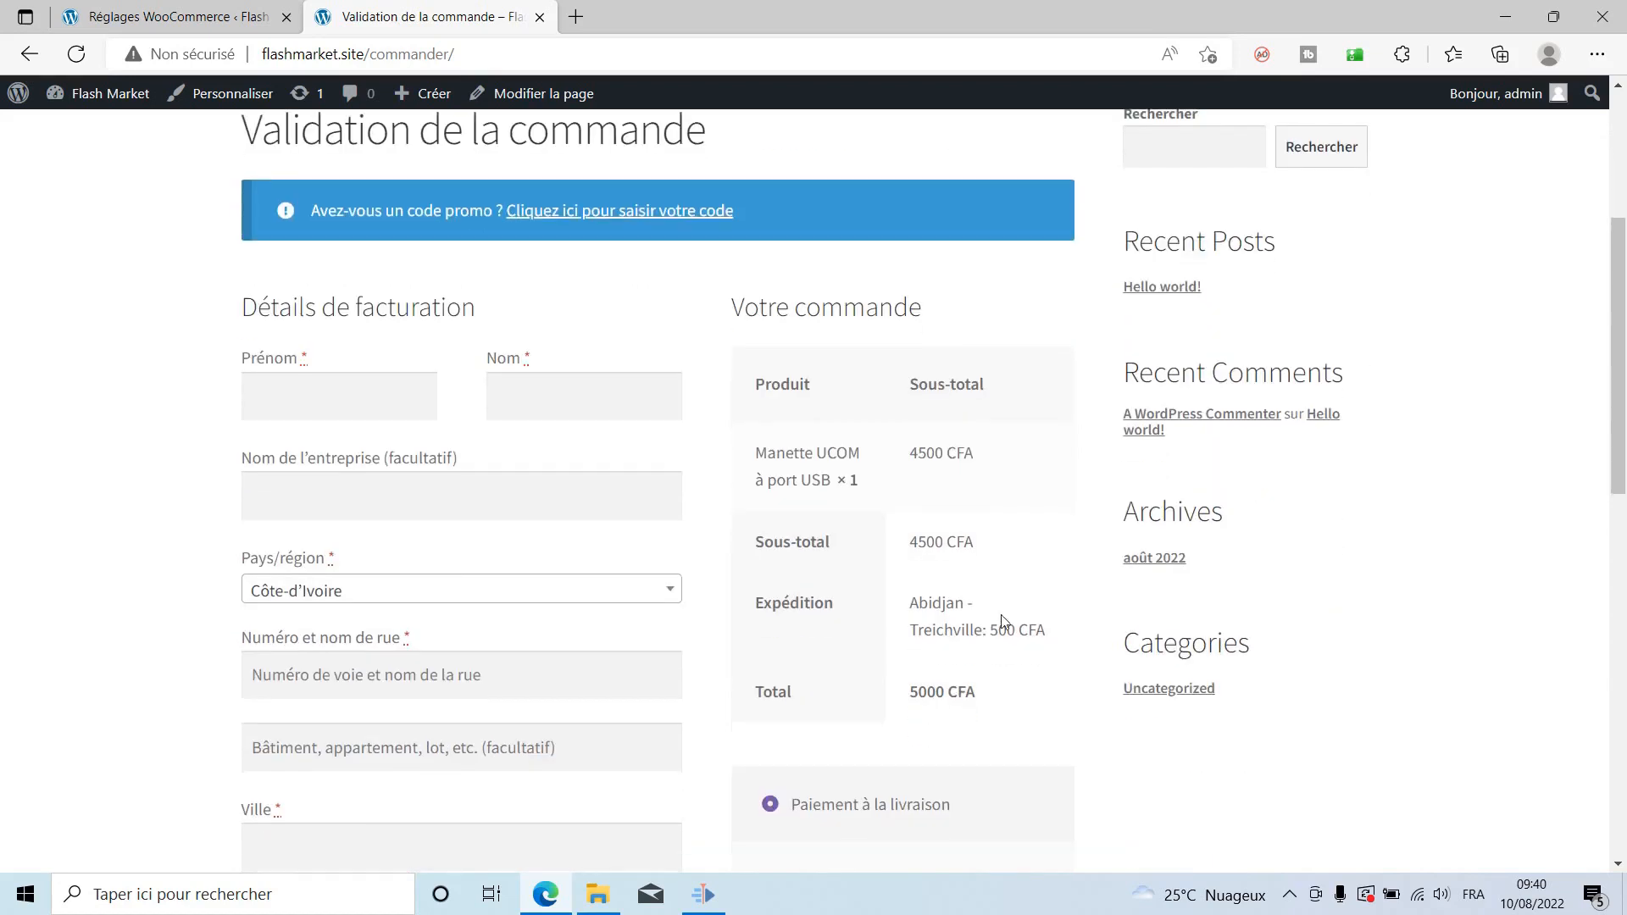
click(399, 399)
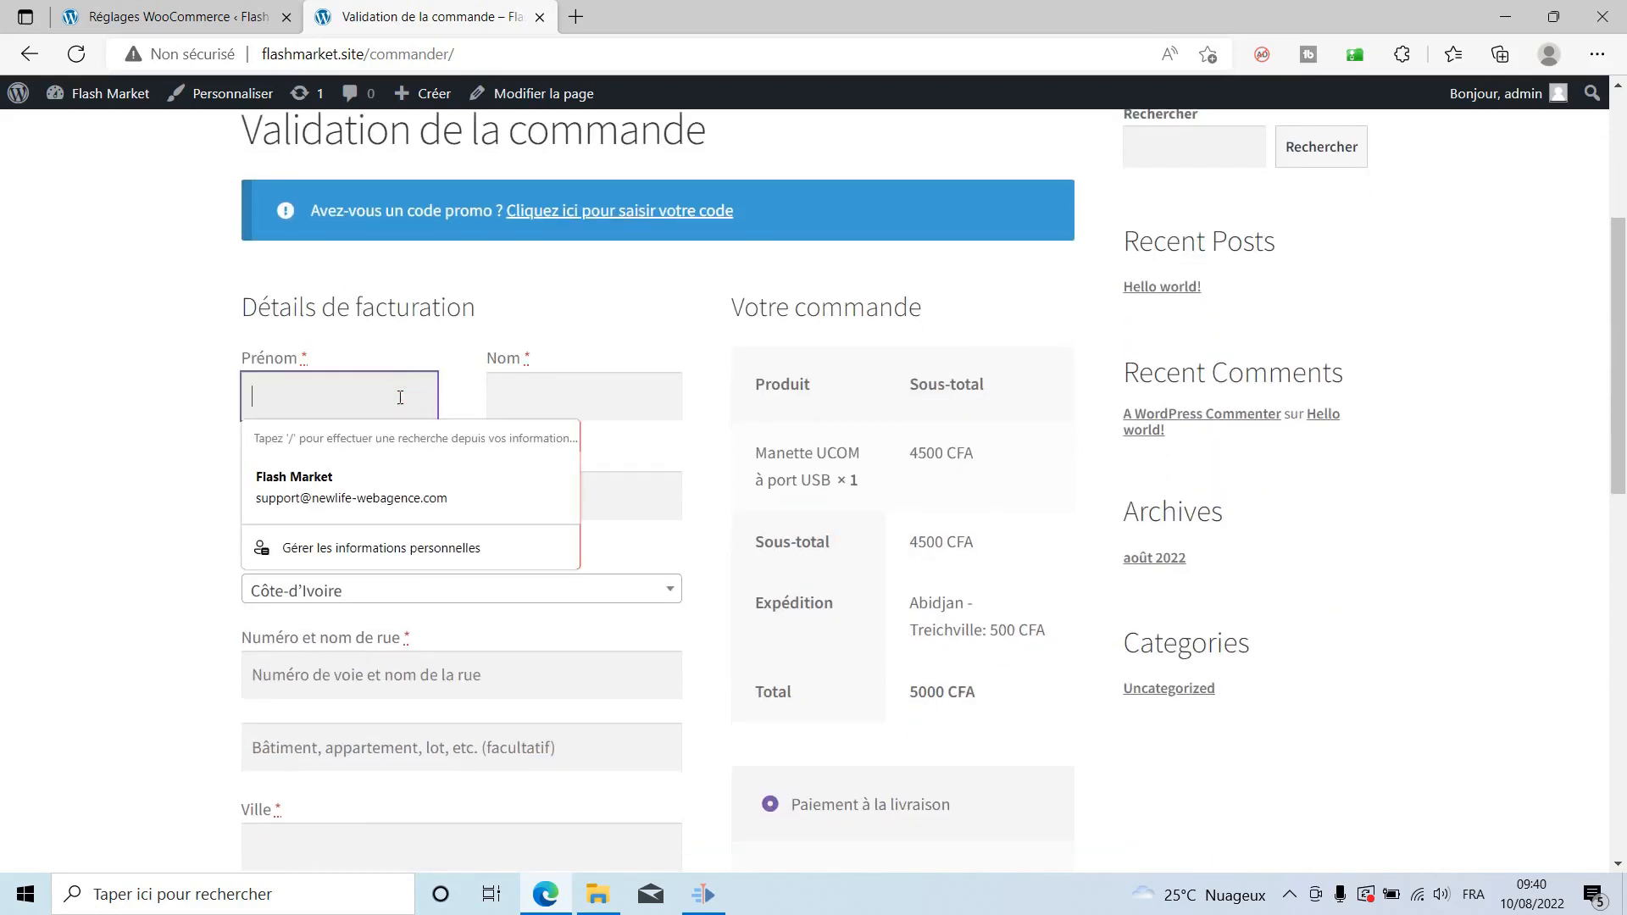
text(Jea)
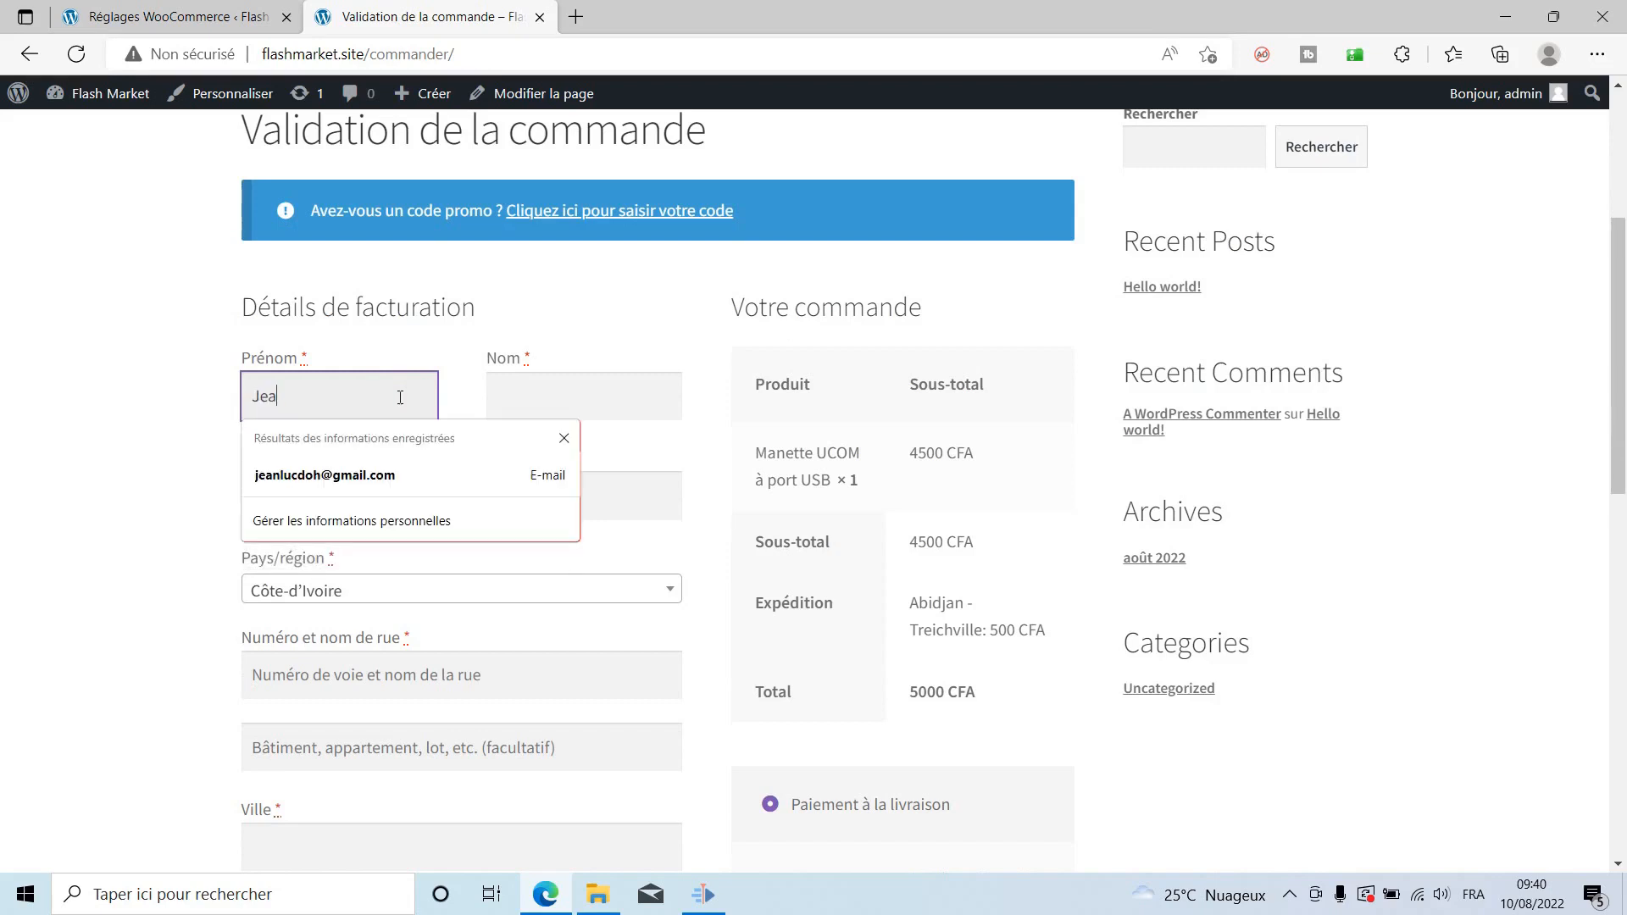
text(n Luc)
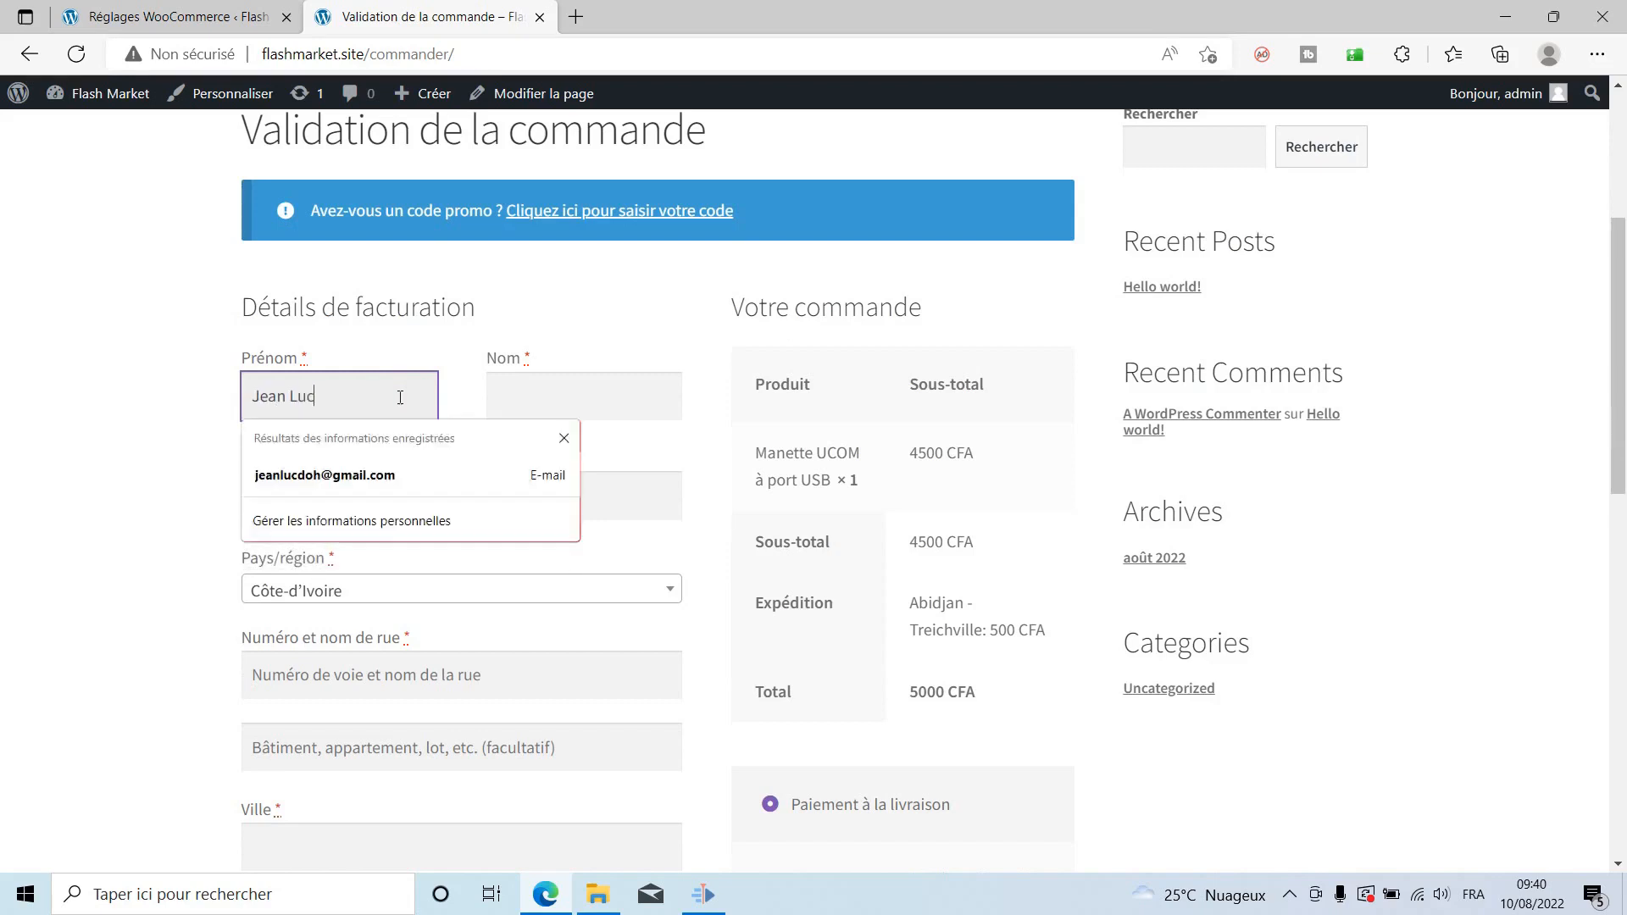
key(Tab)
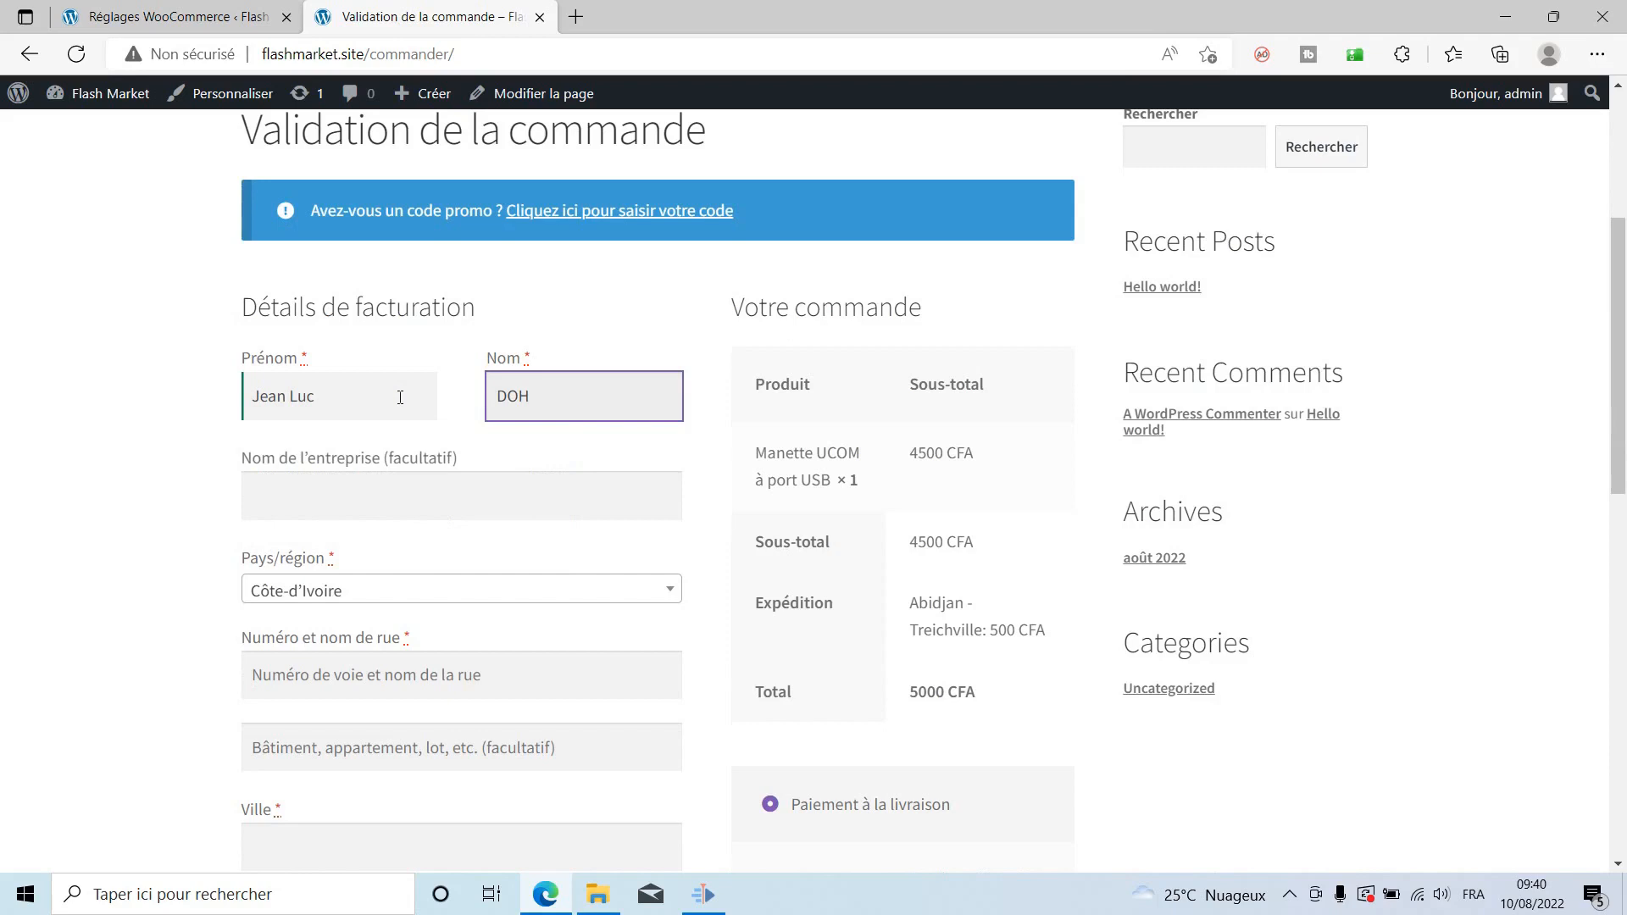
scroll(500, 394, down, 2)
click(525, 561)
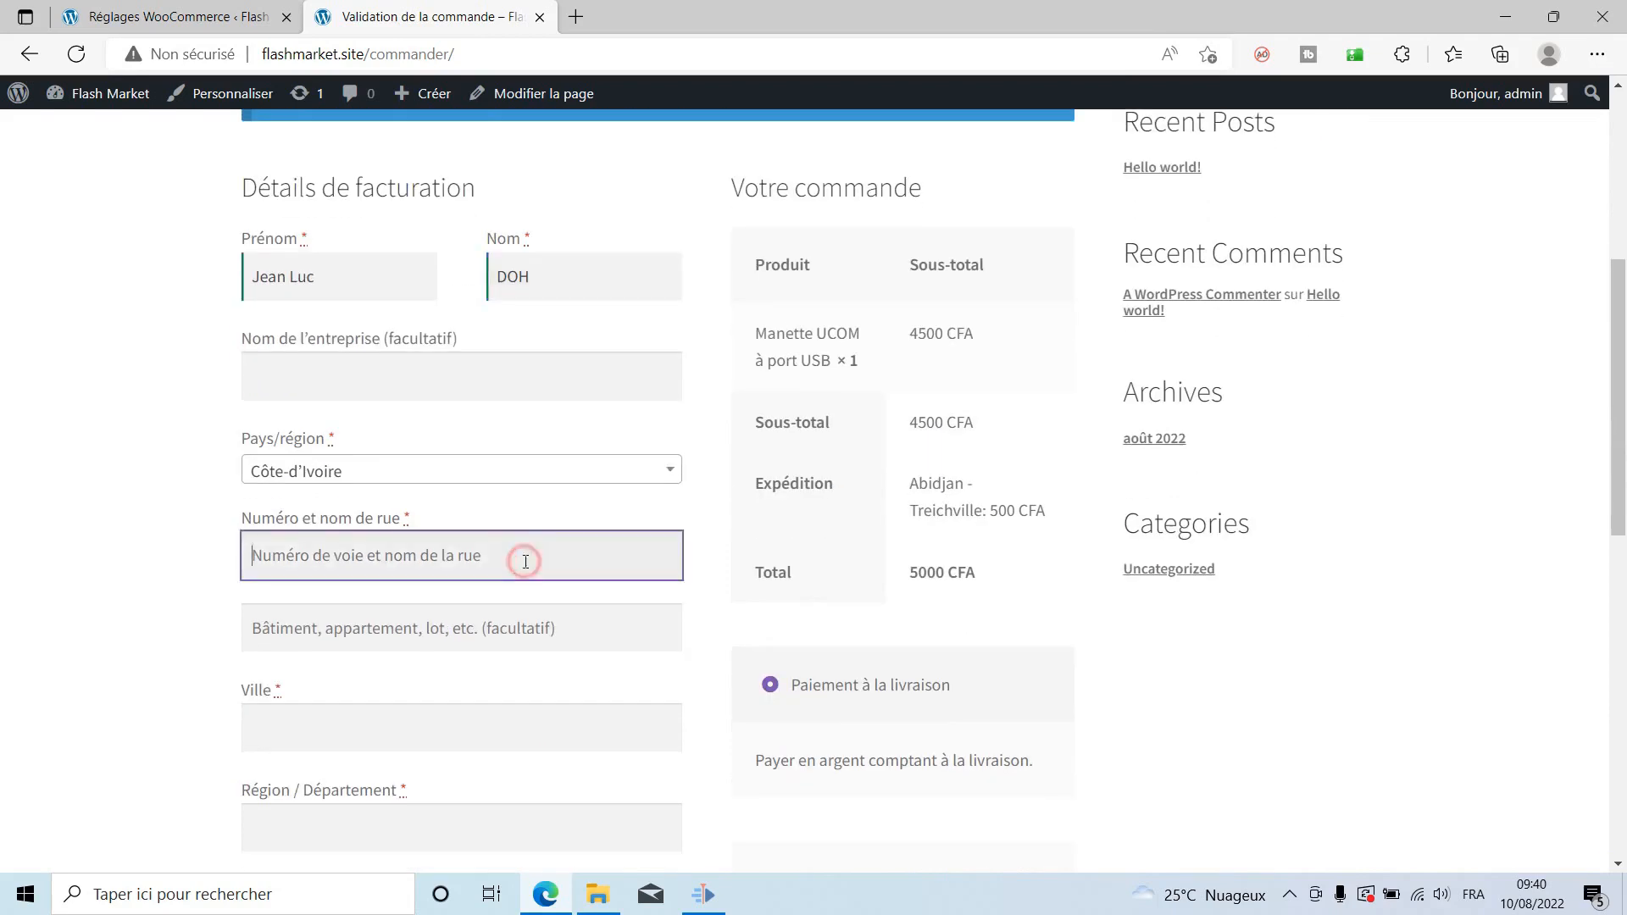
text(Treichville)
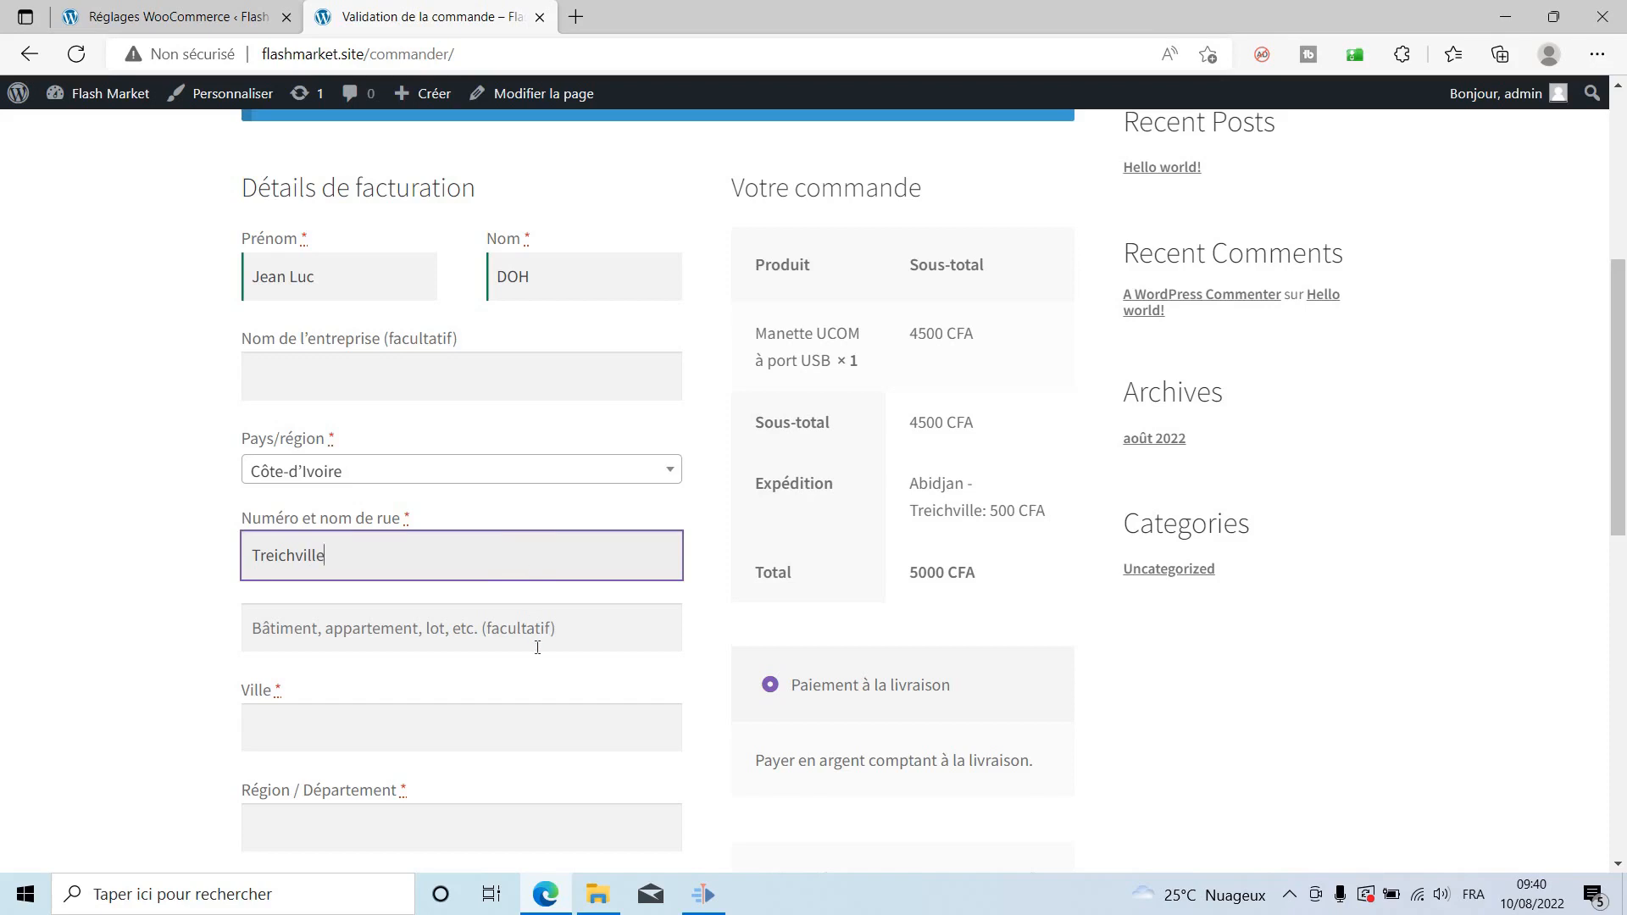
click(551, 703)
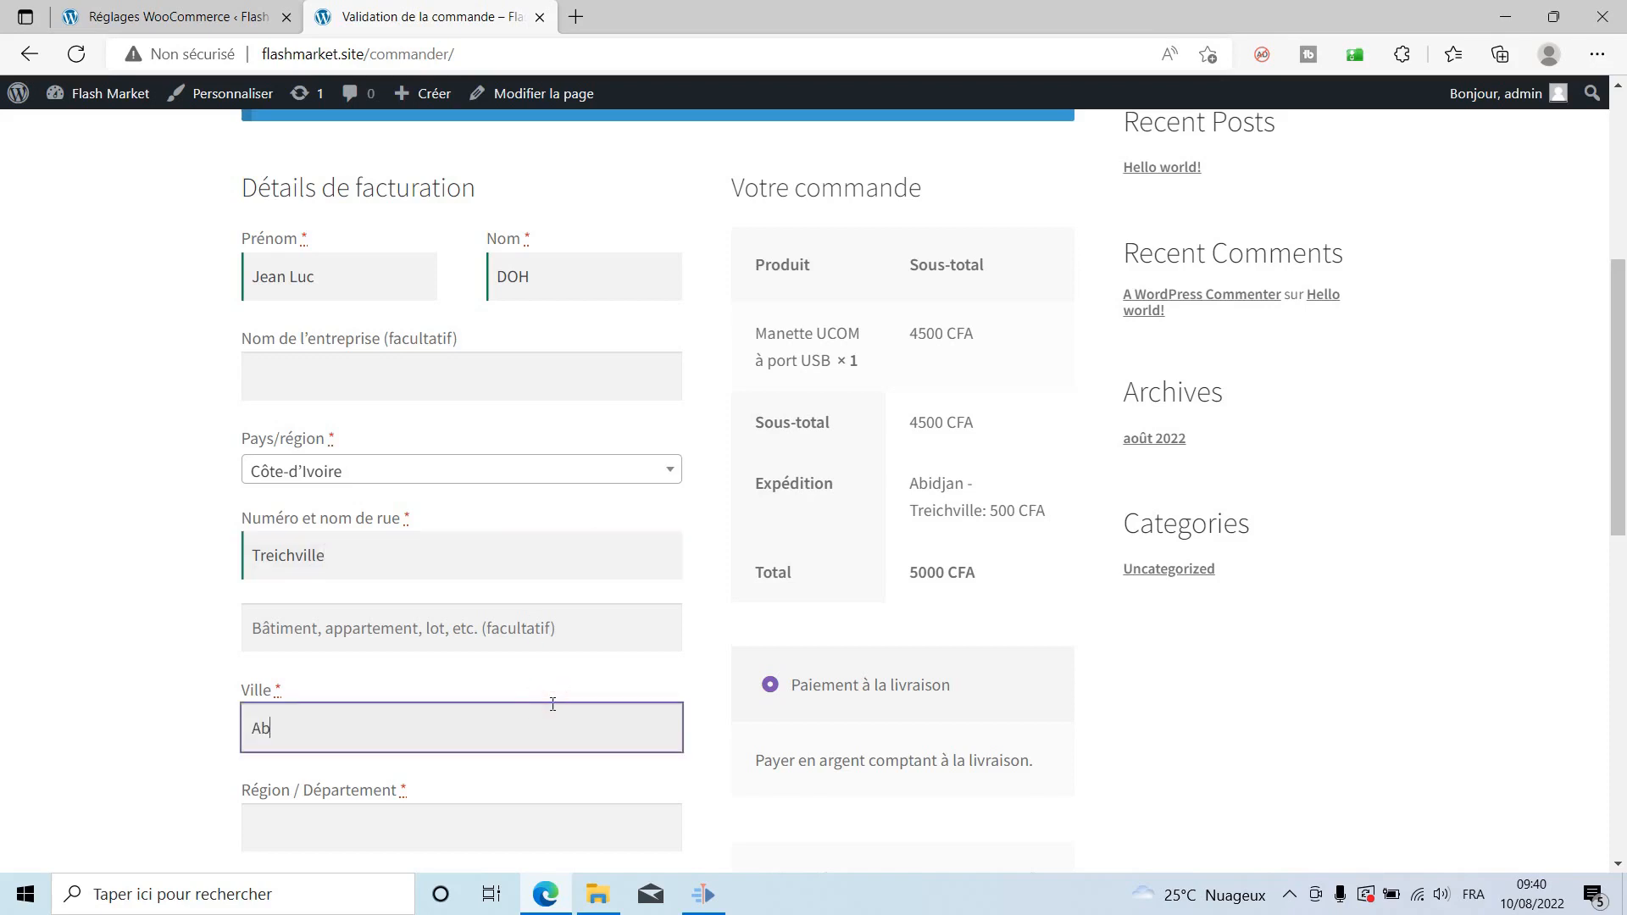
key(Tab)
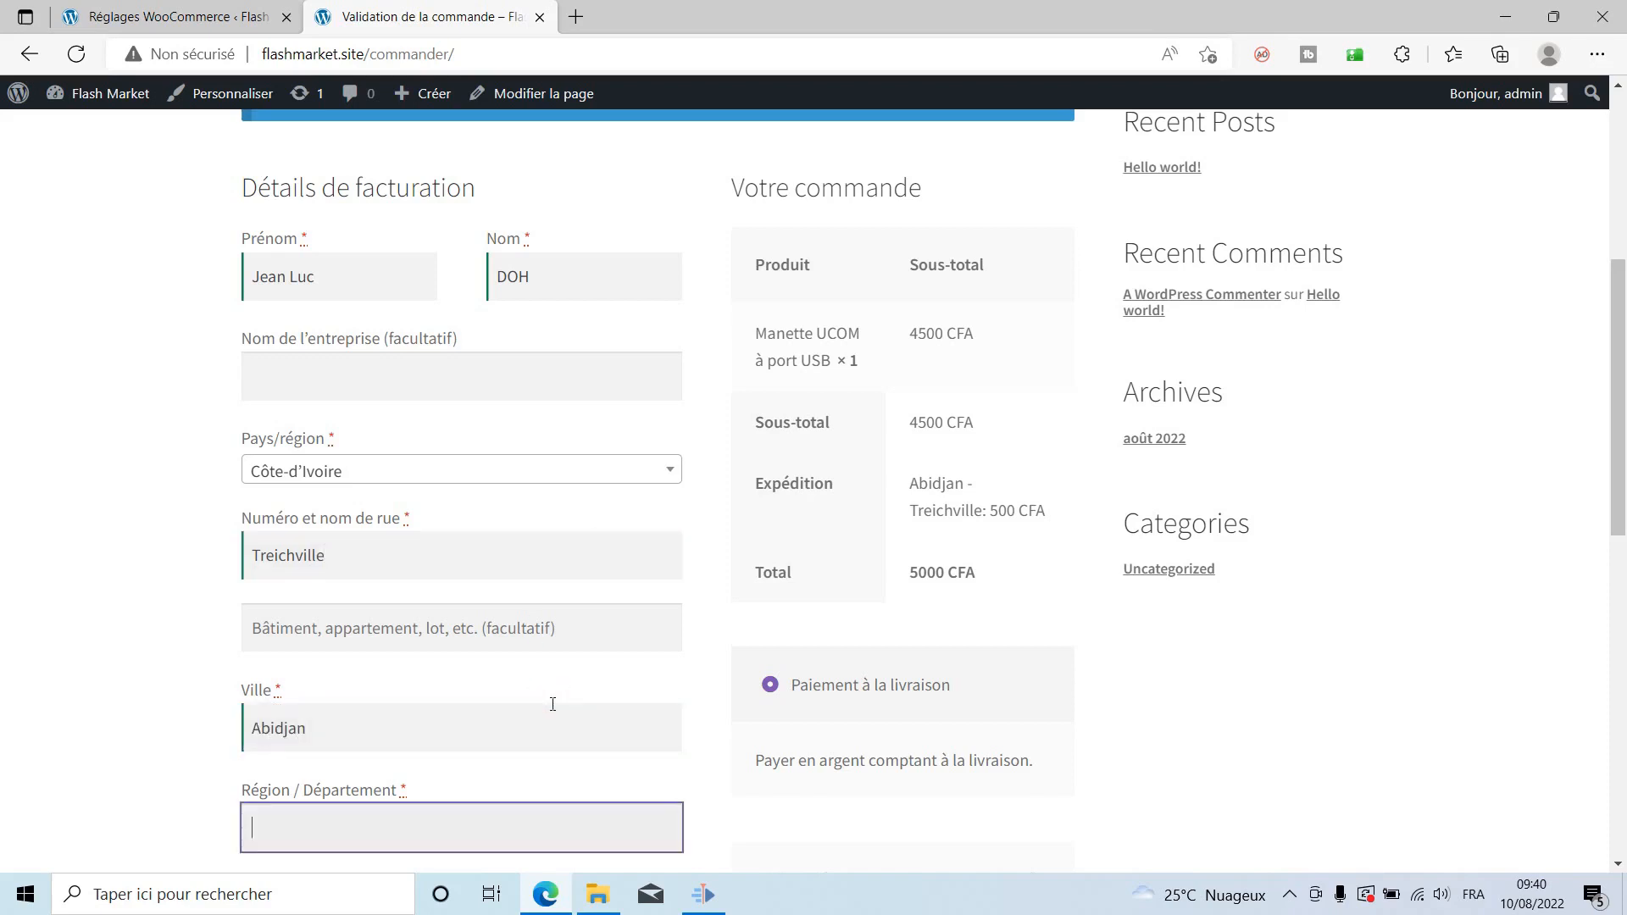
text(Abidjan)
key(Tab)
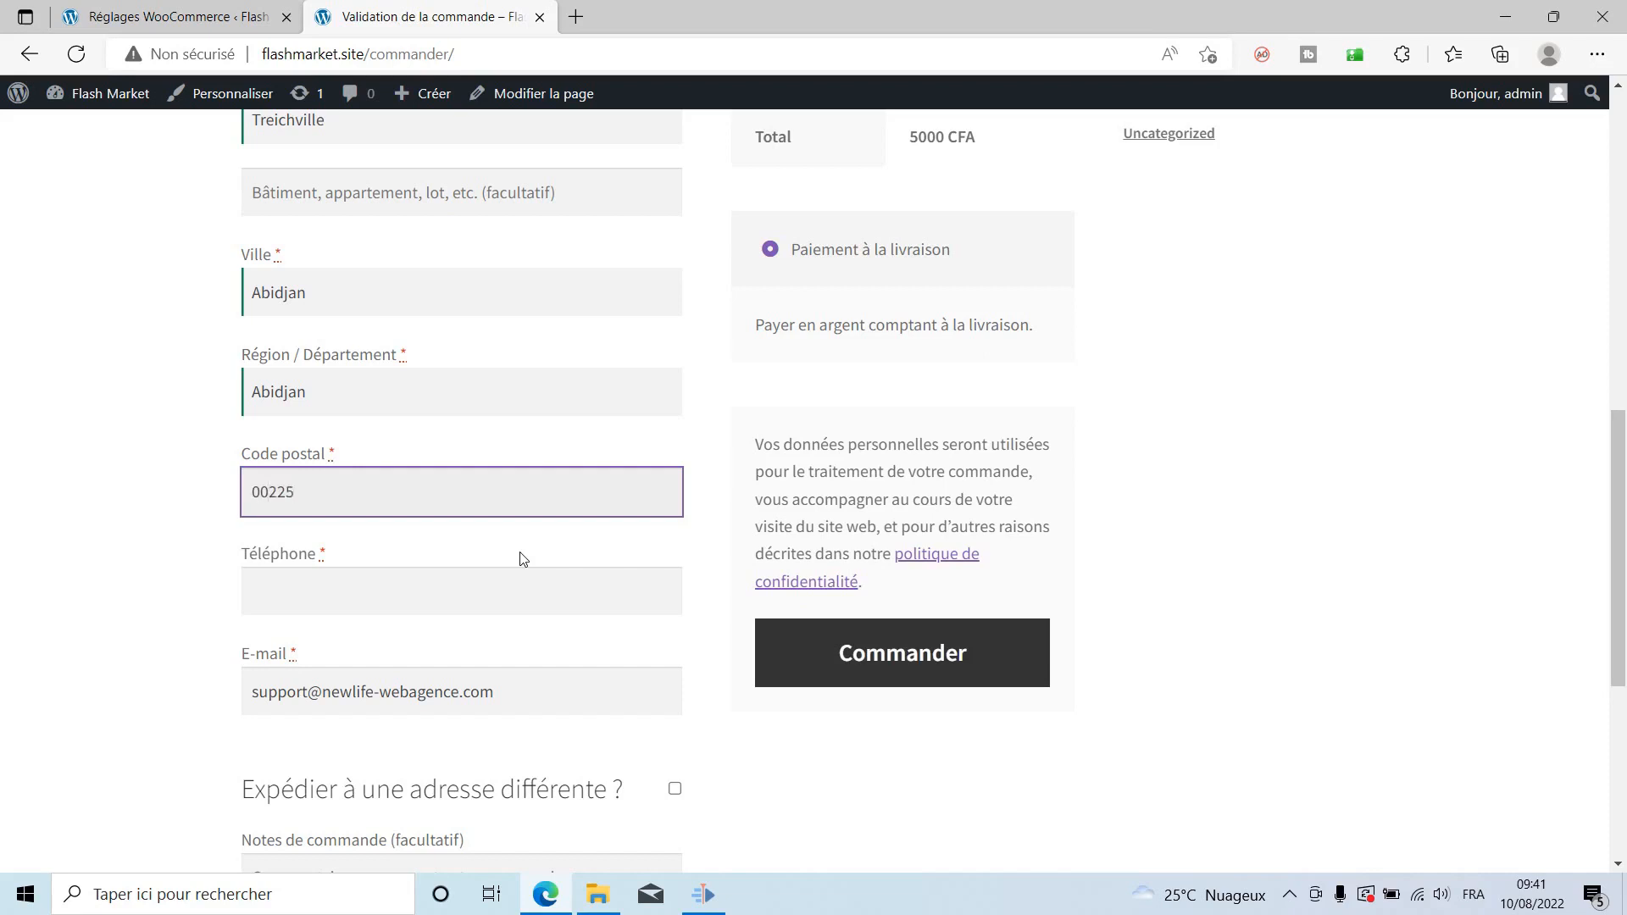
key(Tab)
text(074)
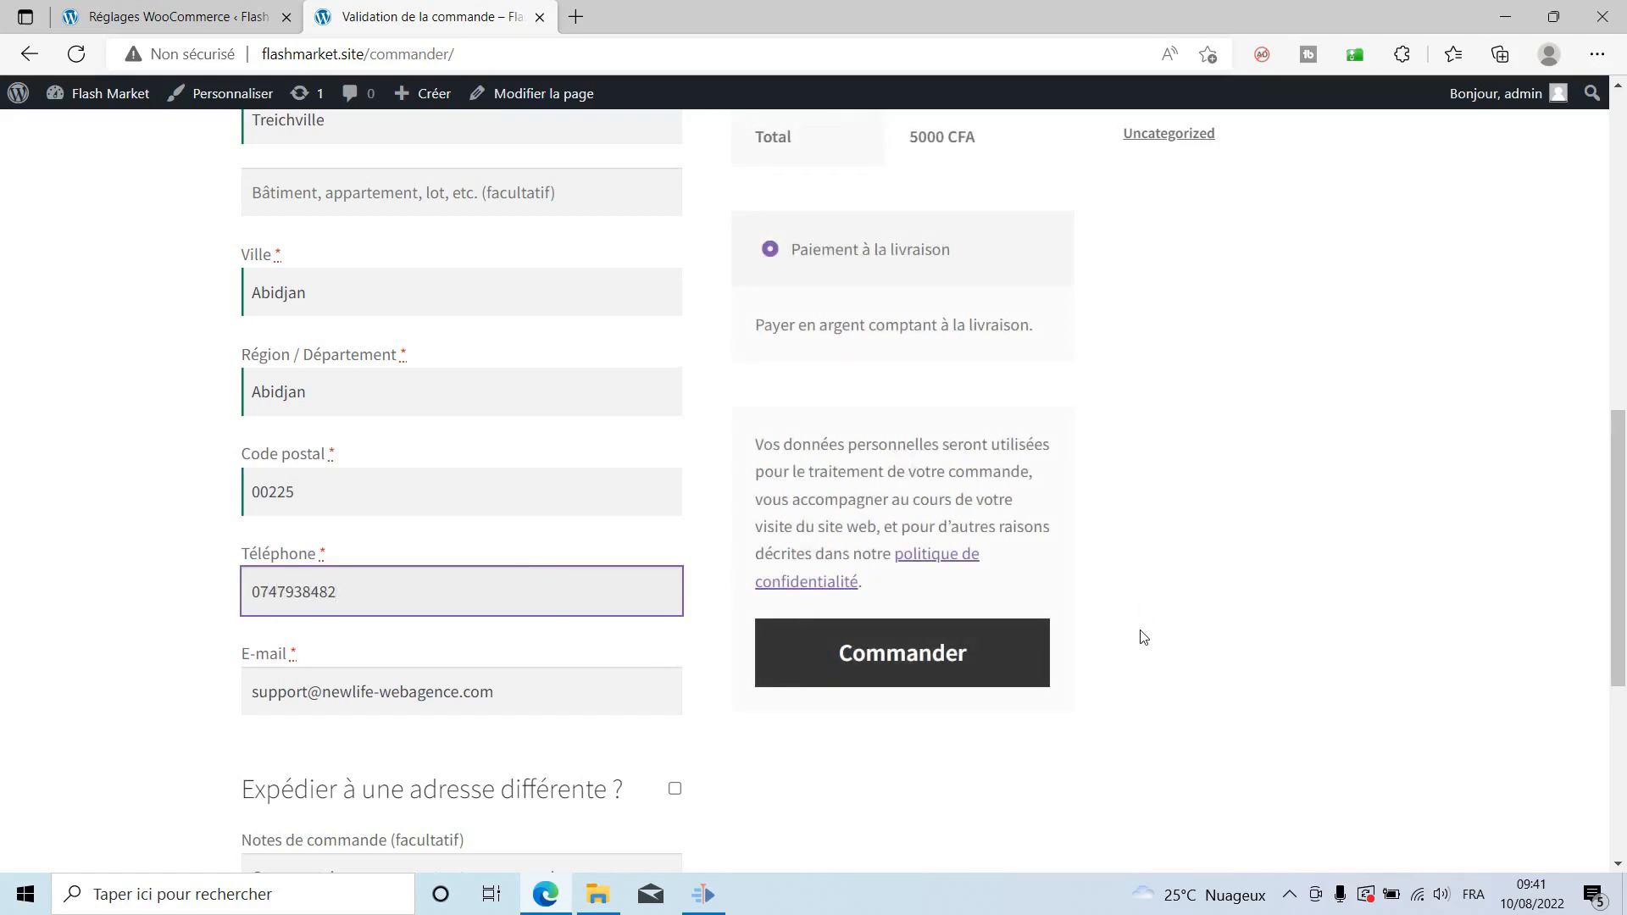
Choose Paiement à la livraison and place the order with Commander.
scroll(1144, 639, down, 3)
scroll(1146, 640, up, 7)
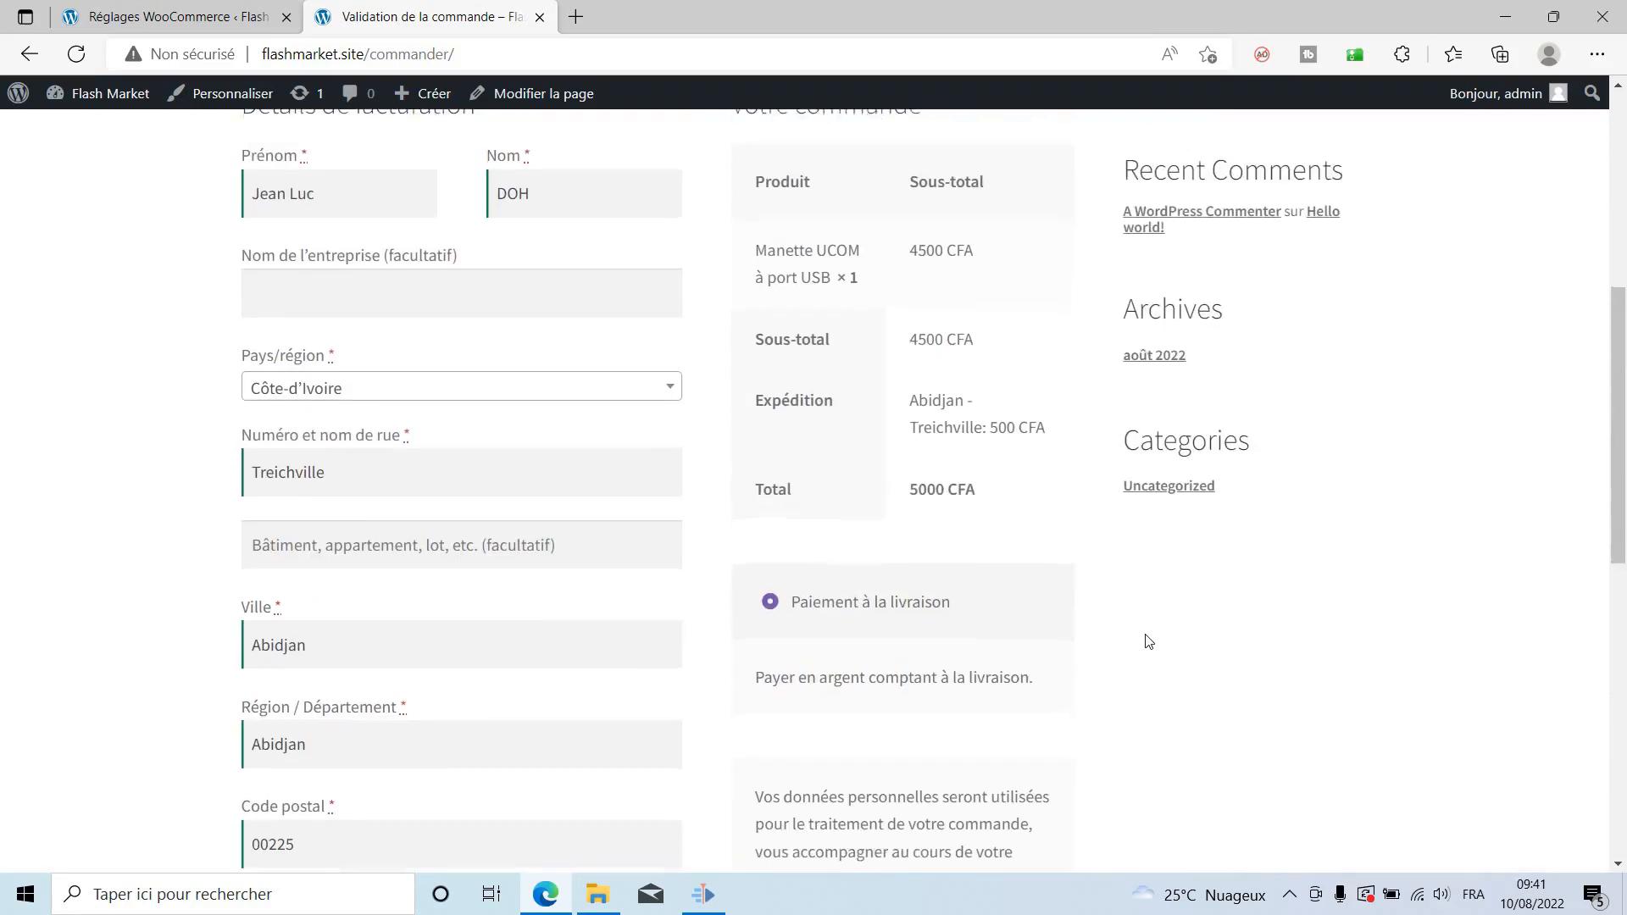
scroll(1148, 641, down, 3)
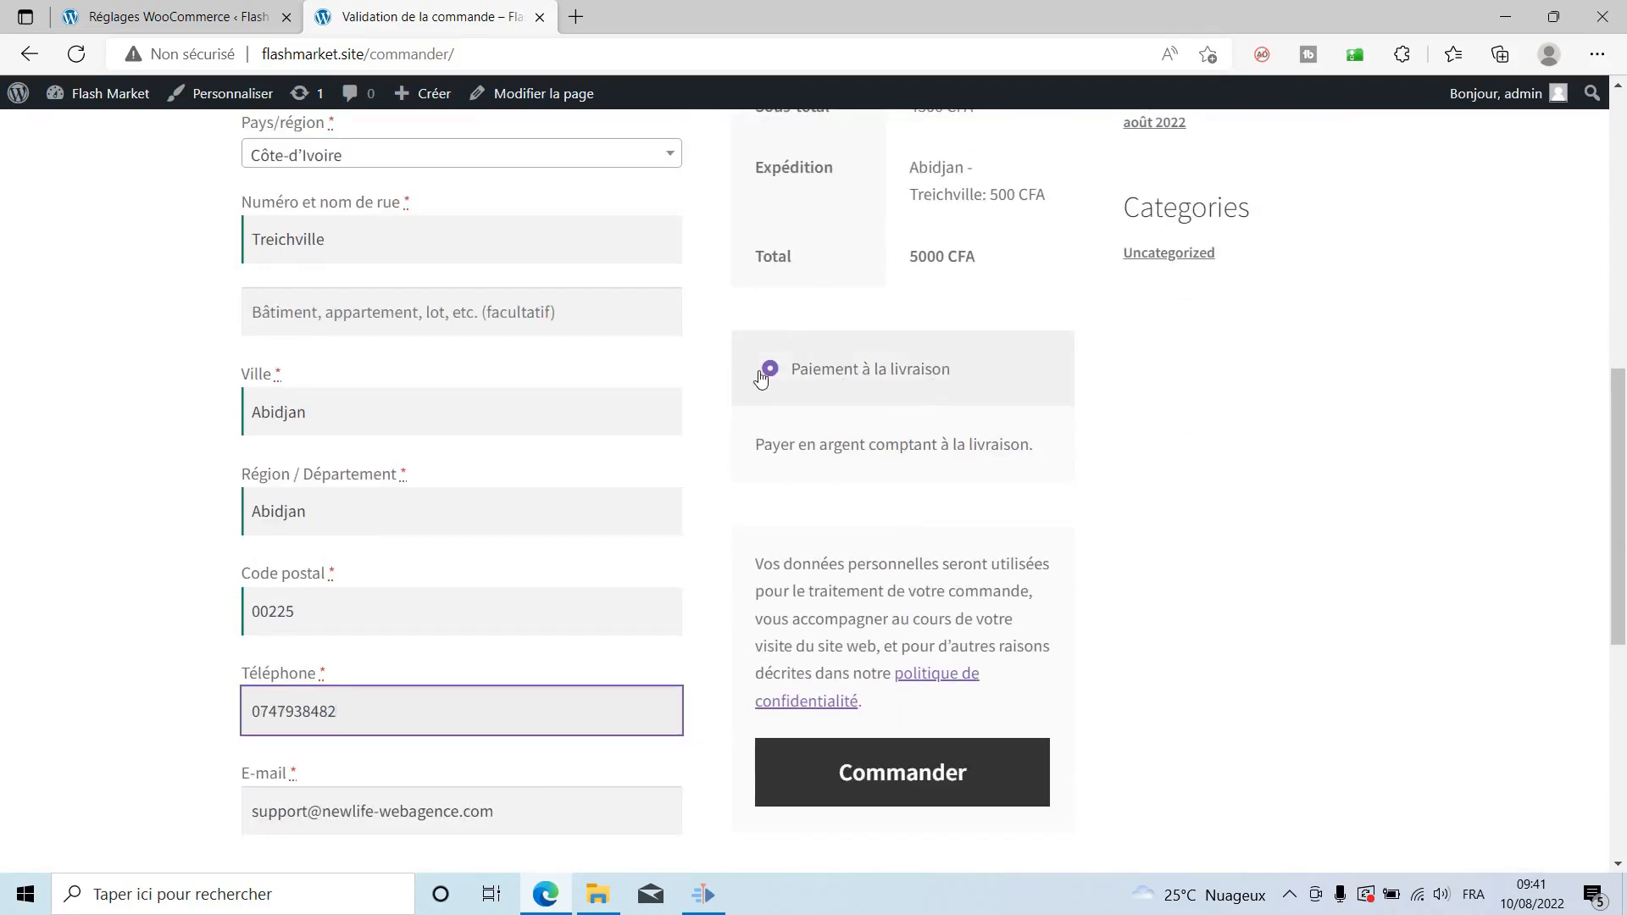
click(850, 384)
scroll(1228, 508, down, 3)
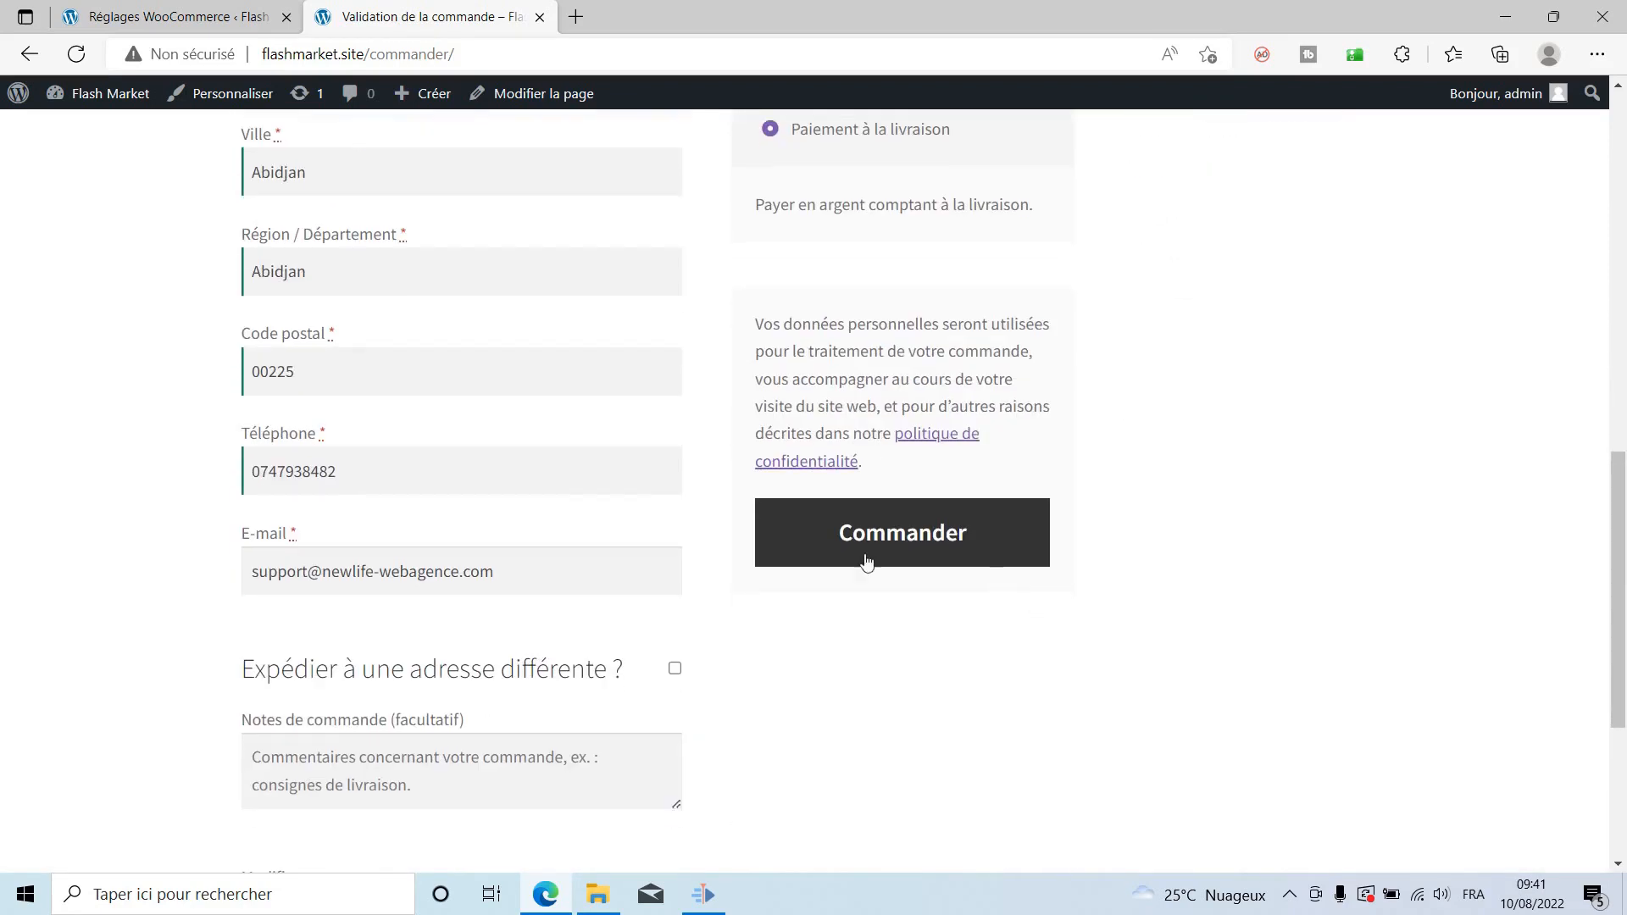
click(877, 546)
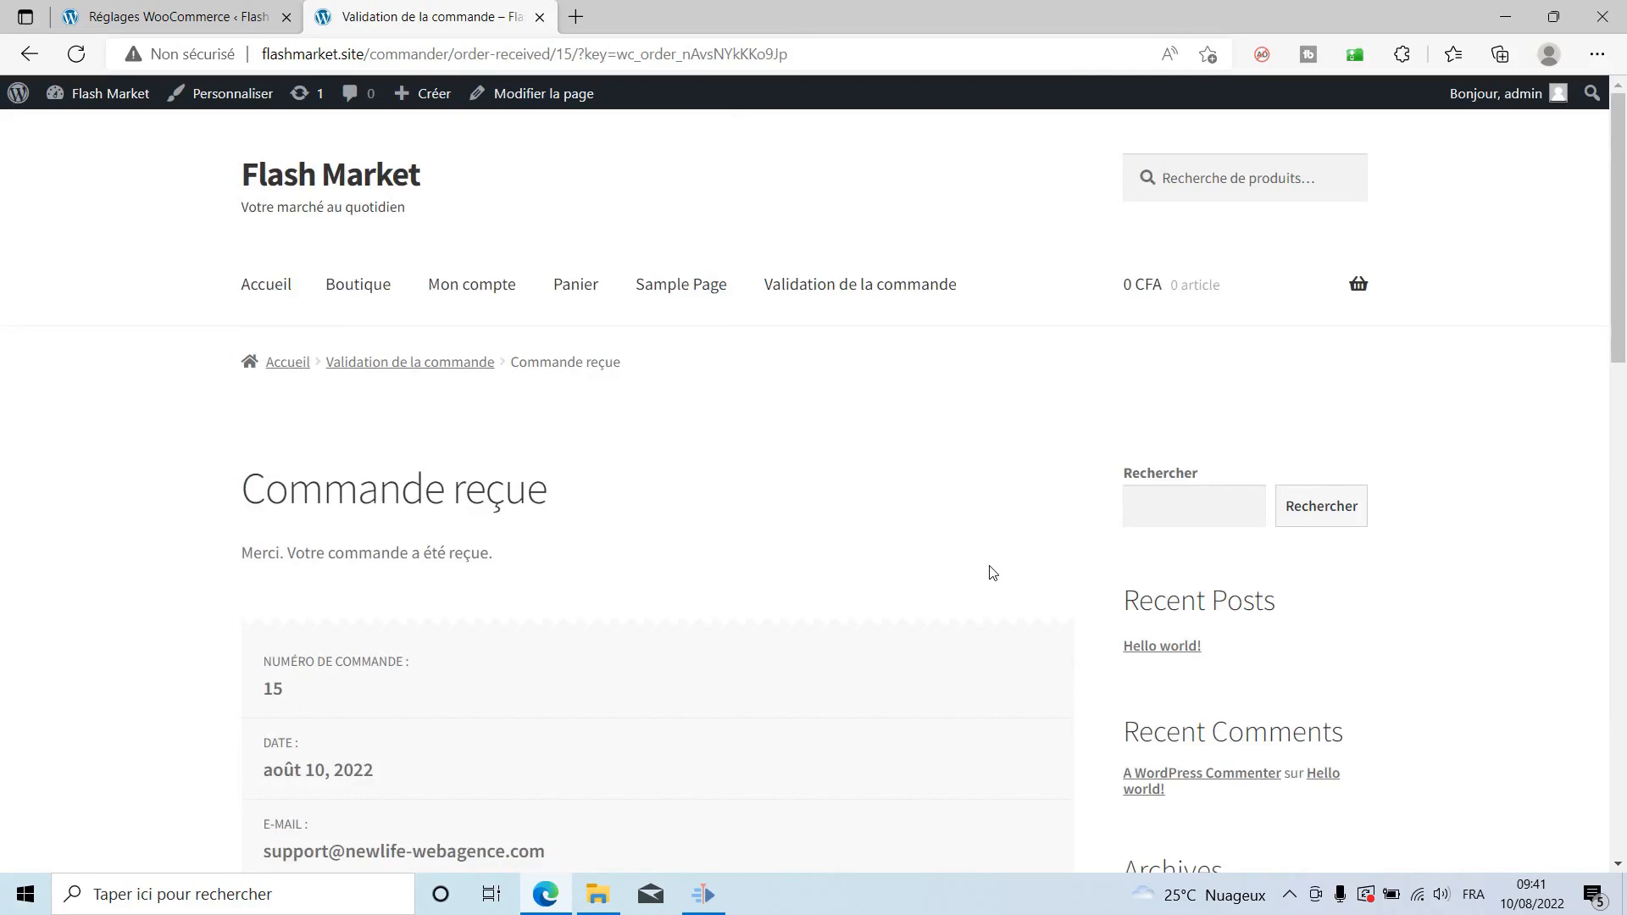
Review order 15 on the Commande reçue page: 5000 CFA total, 500 CFA shipping.
scroll(918, 572, down, 1)
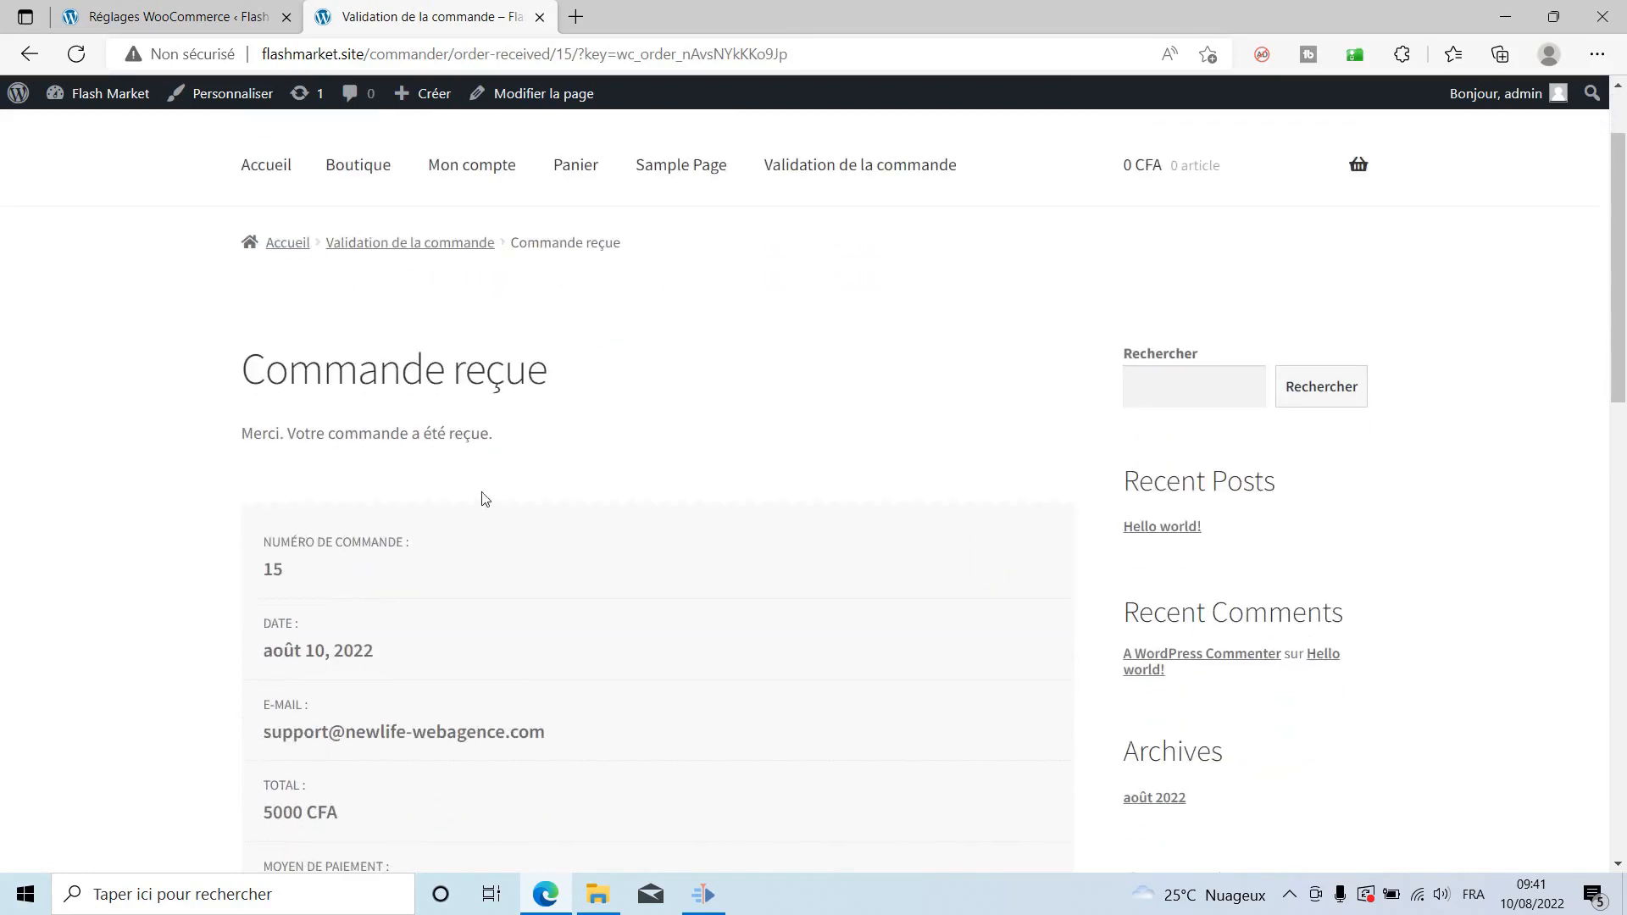
scroll(712, 474, down, 5)
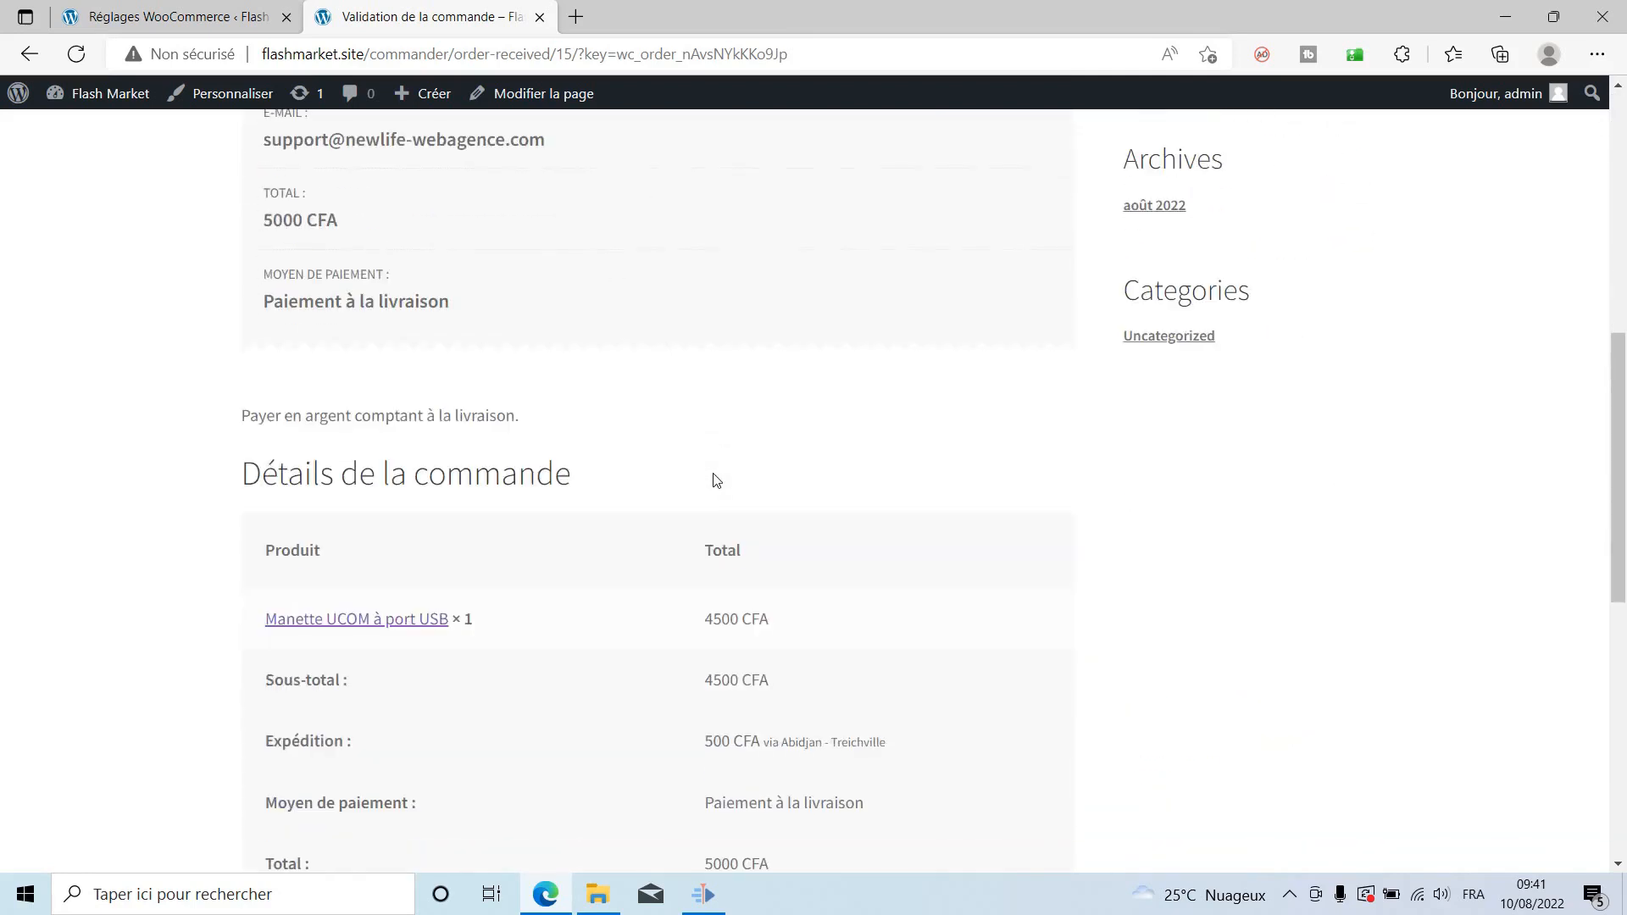
scroll(716, 480, up, 1)
scroll(716, 480, up, 2)
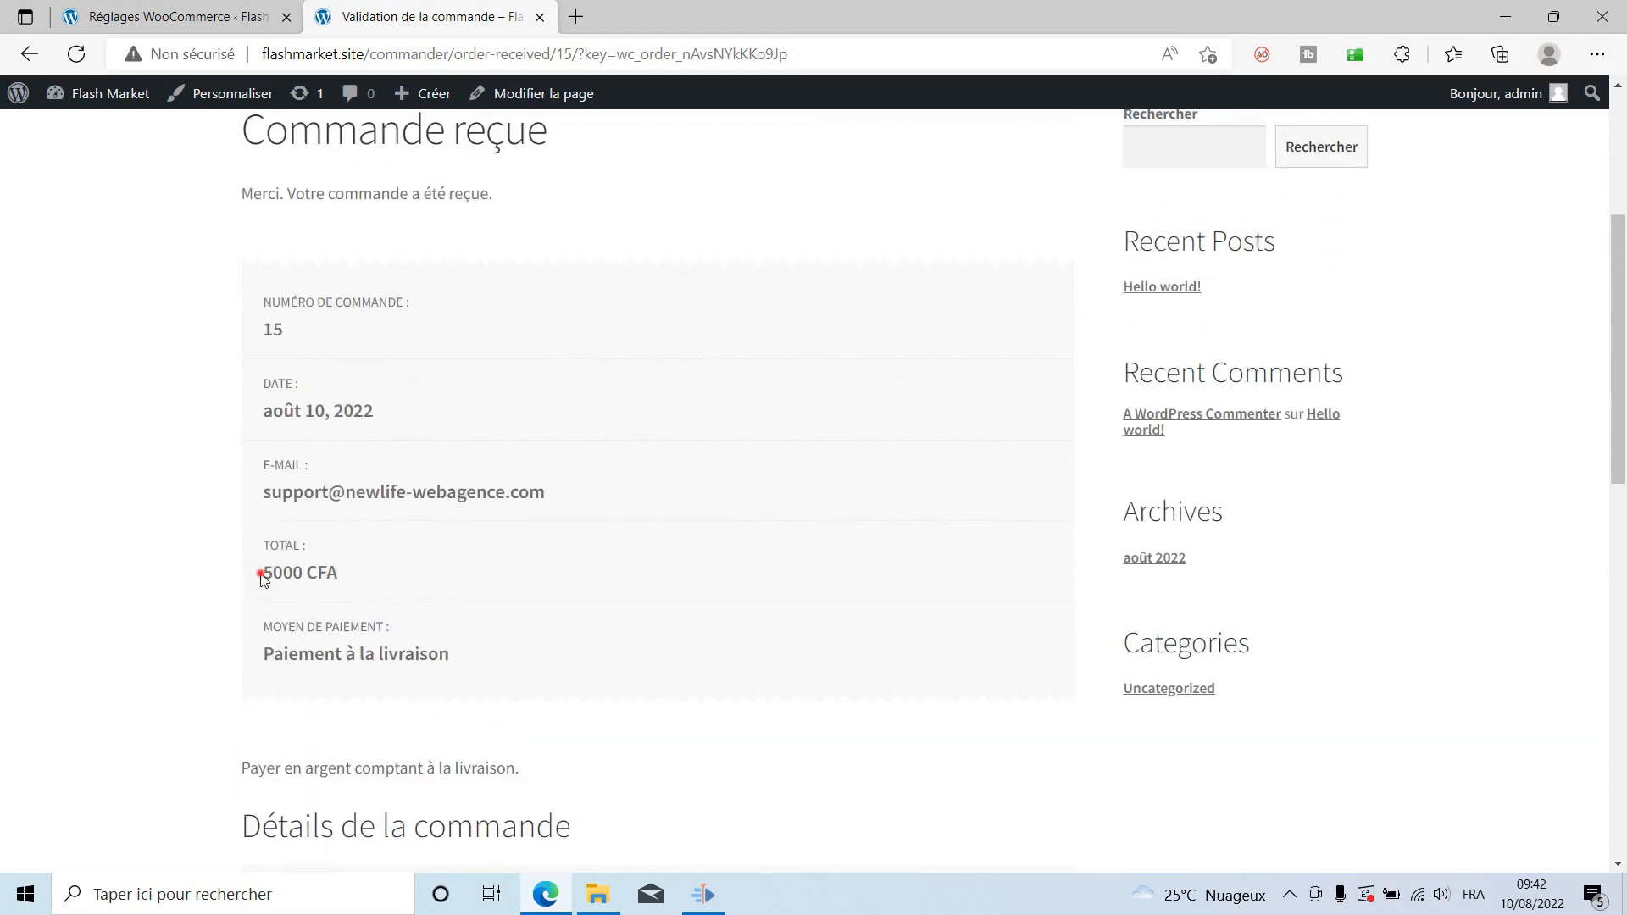
drag(262, 576, 382, 575)
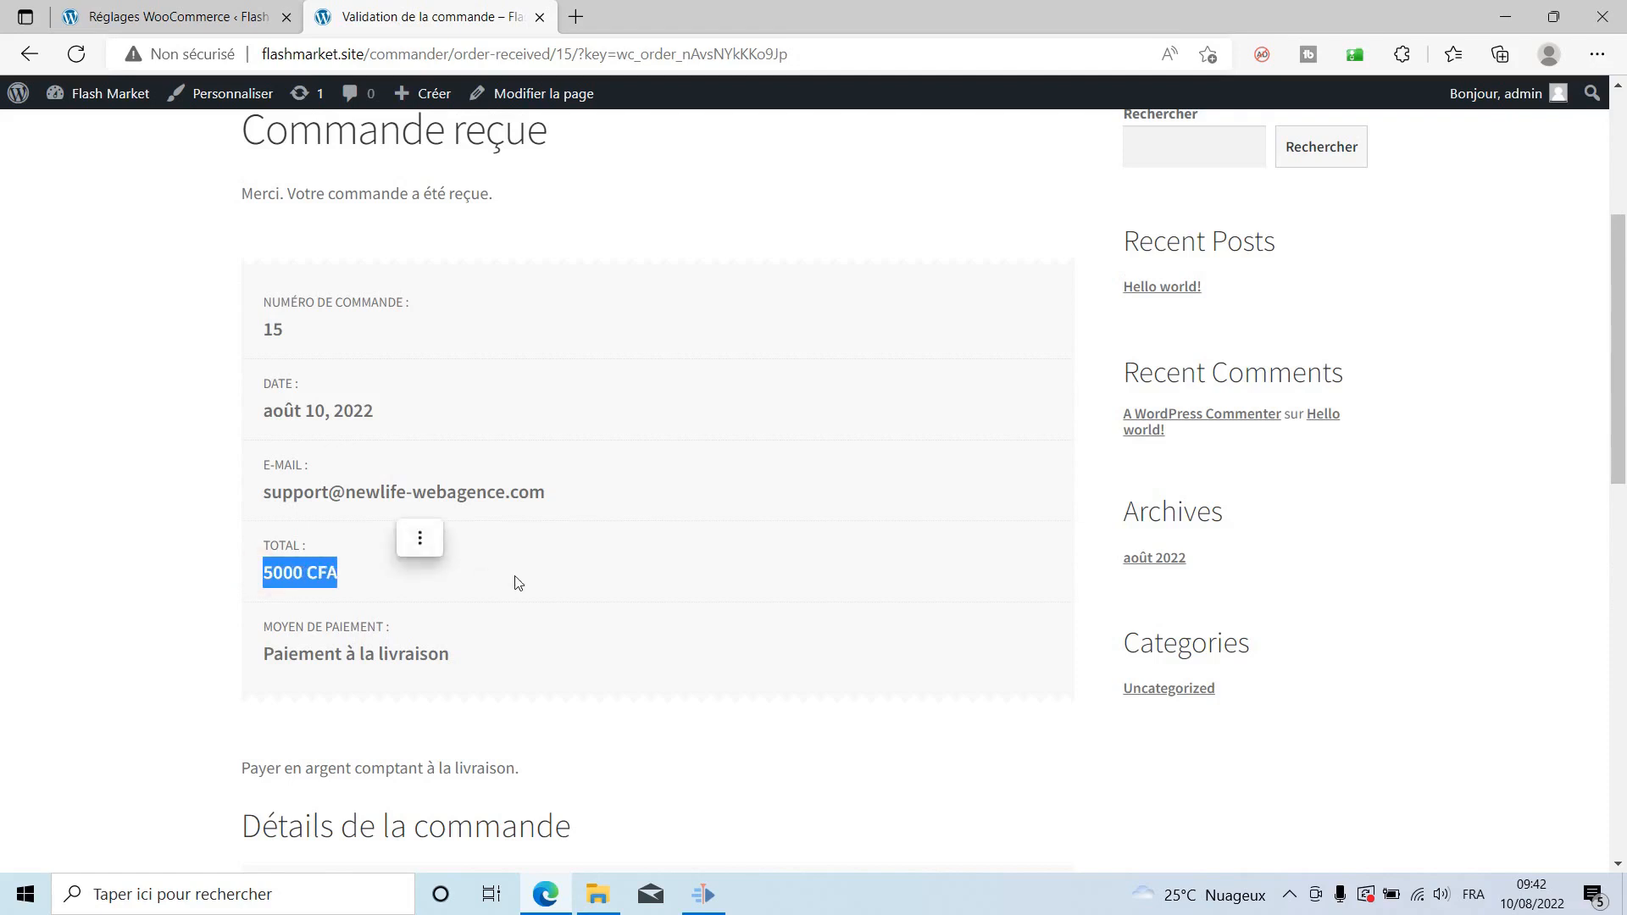
scroll(519, 585, down, 2)
scroll(116, 641, down, 4)
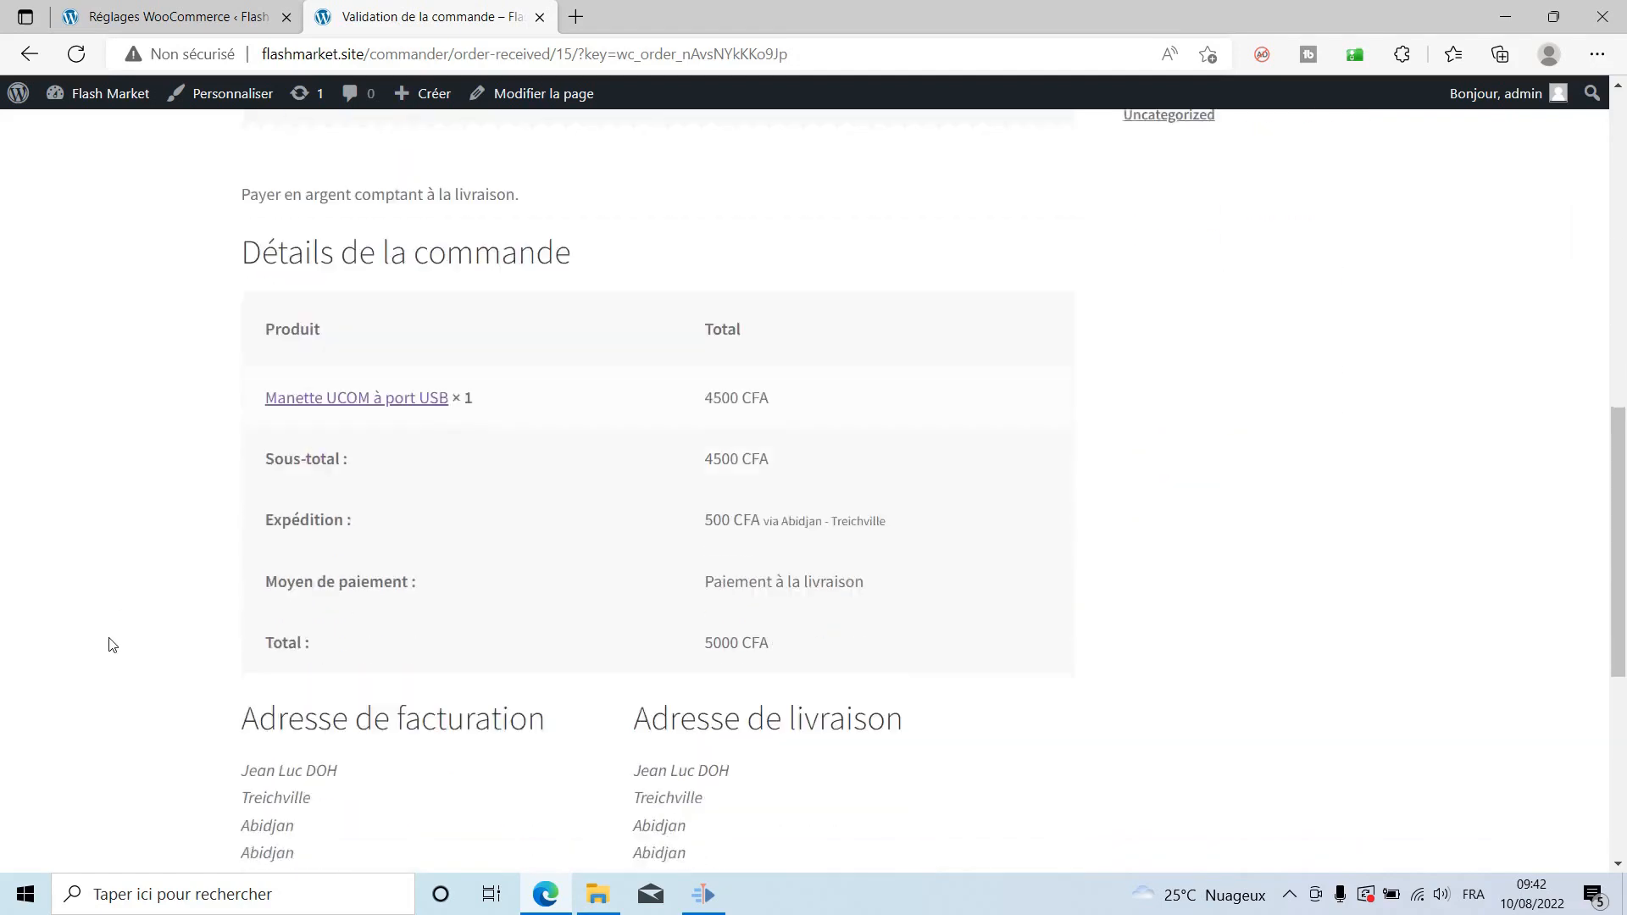
scroll(113, 645, down, 2)
scroll(113, 644, up, 4)
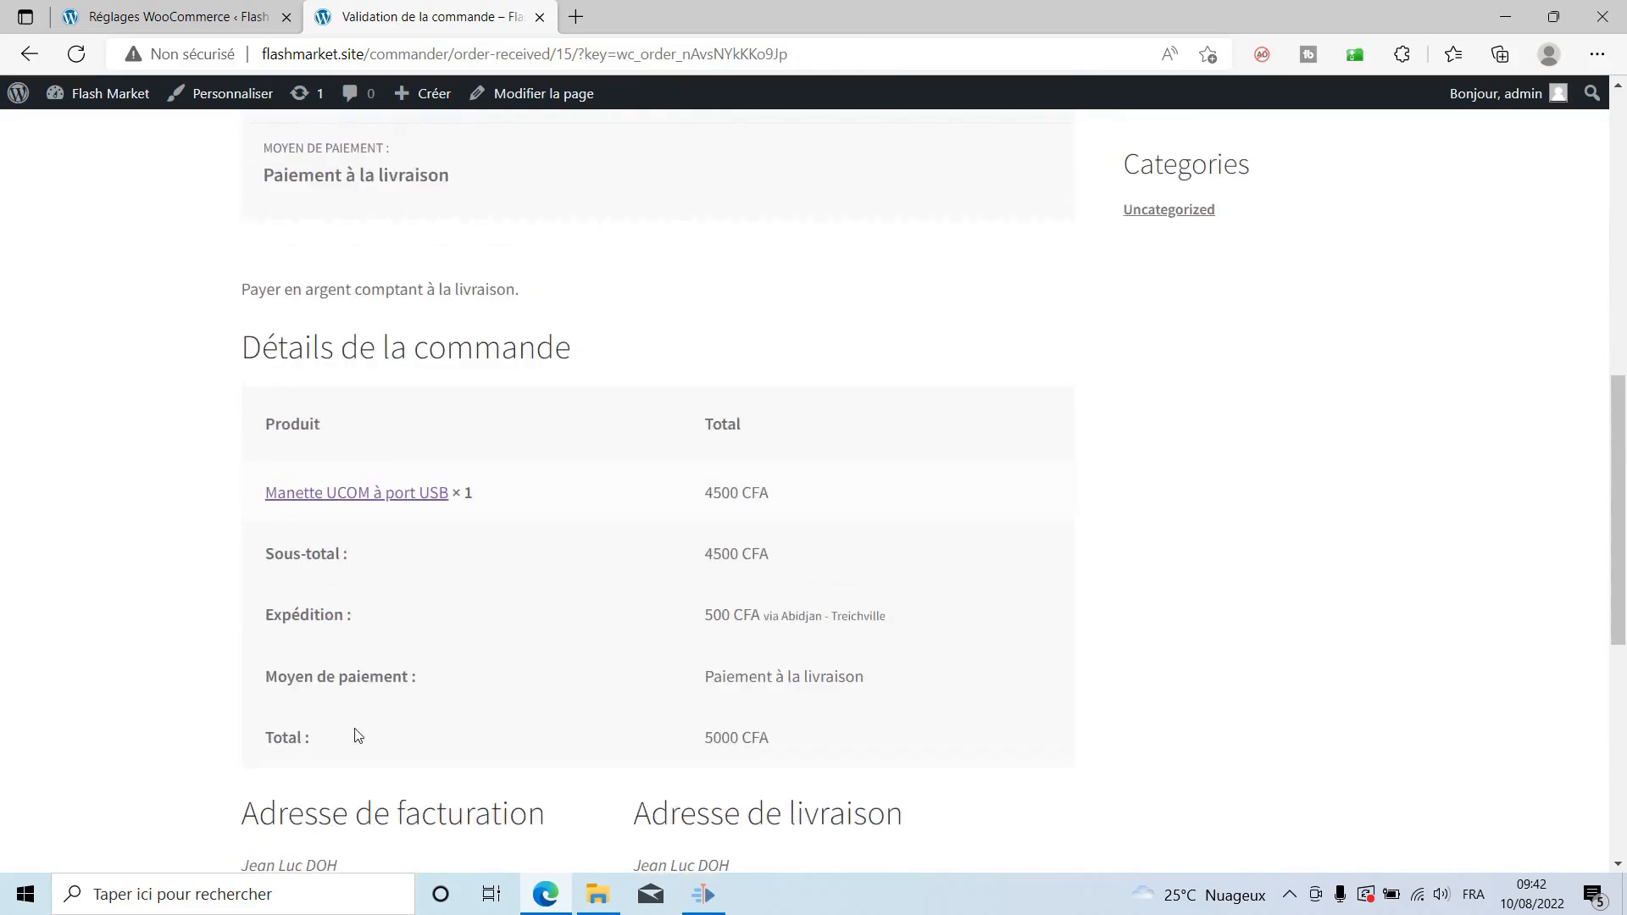
drag(707, 621, 770, 624)
click(954, 623)
scroll(796, 652, up, 10)
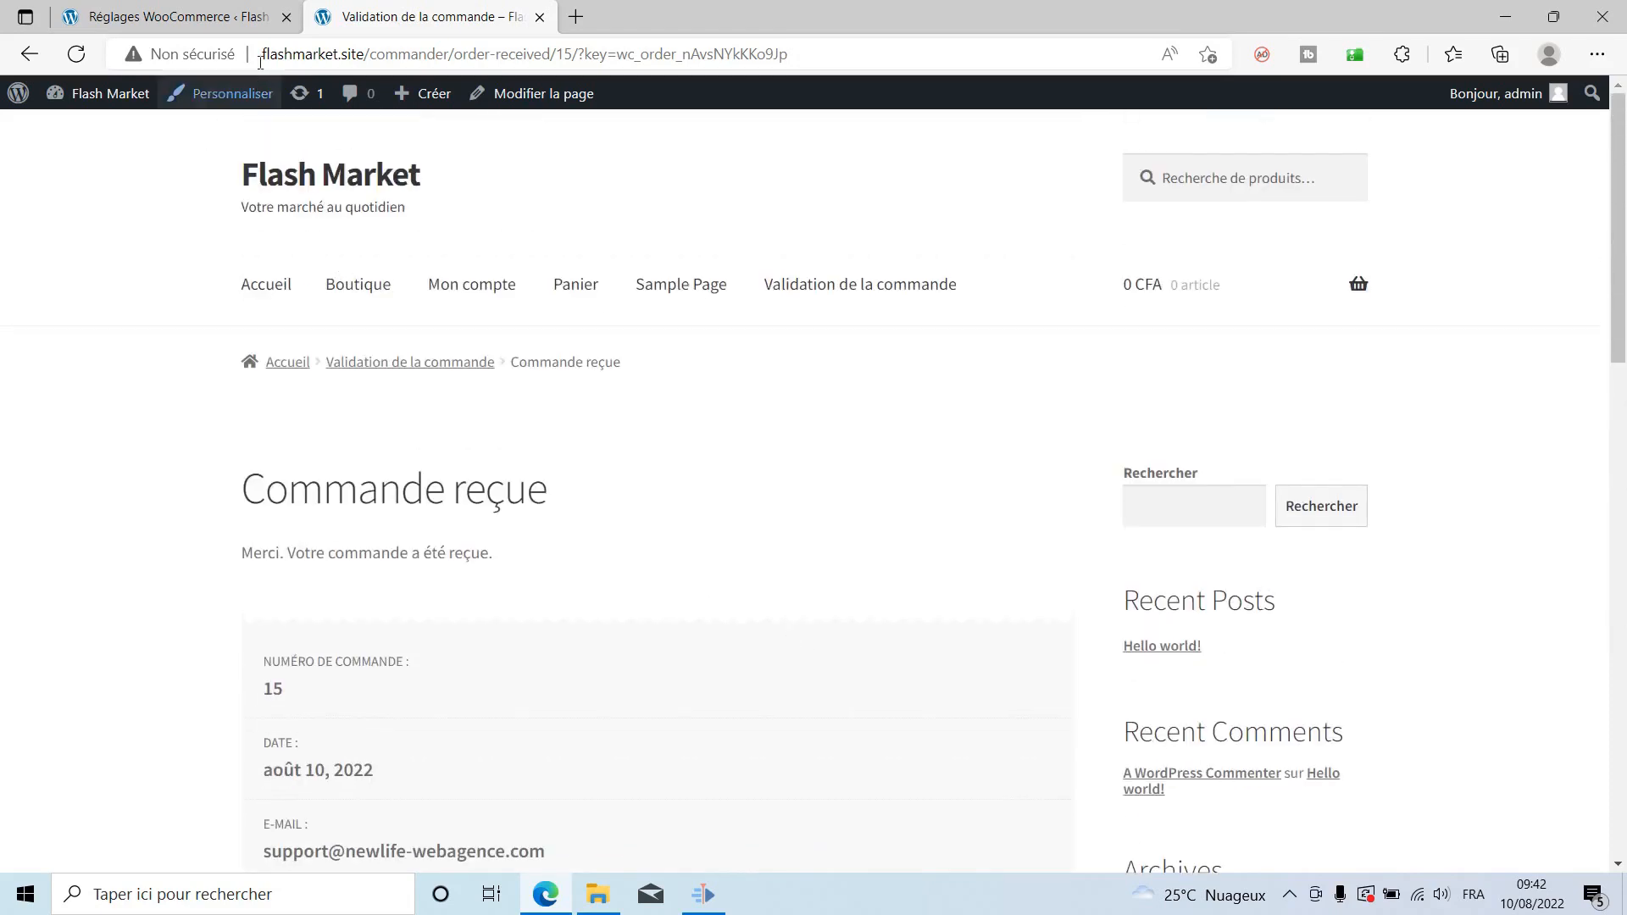
click(178, 16)
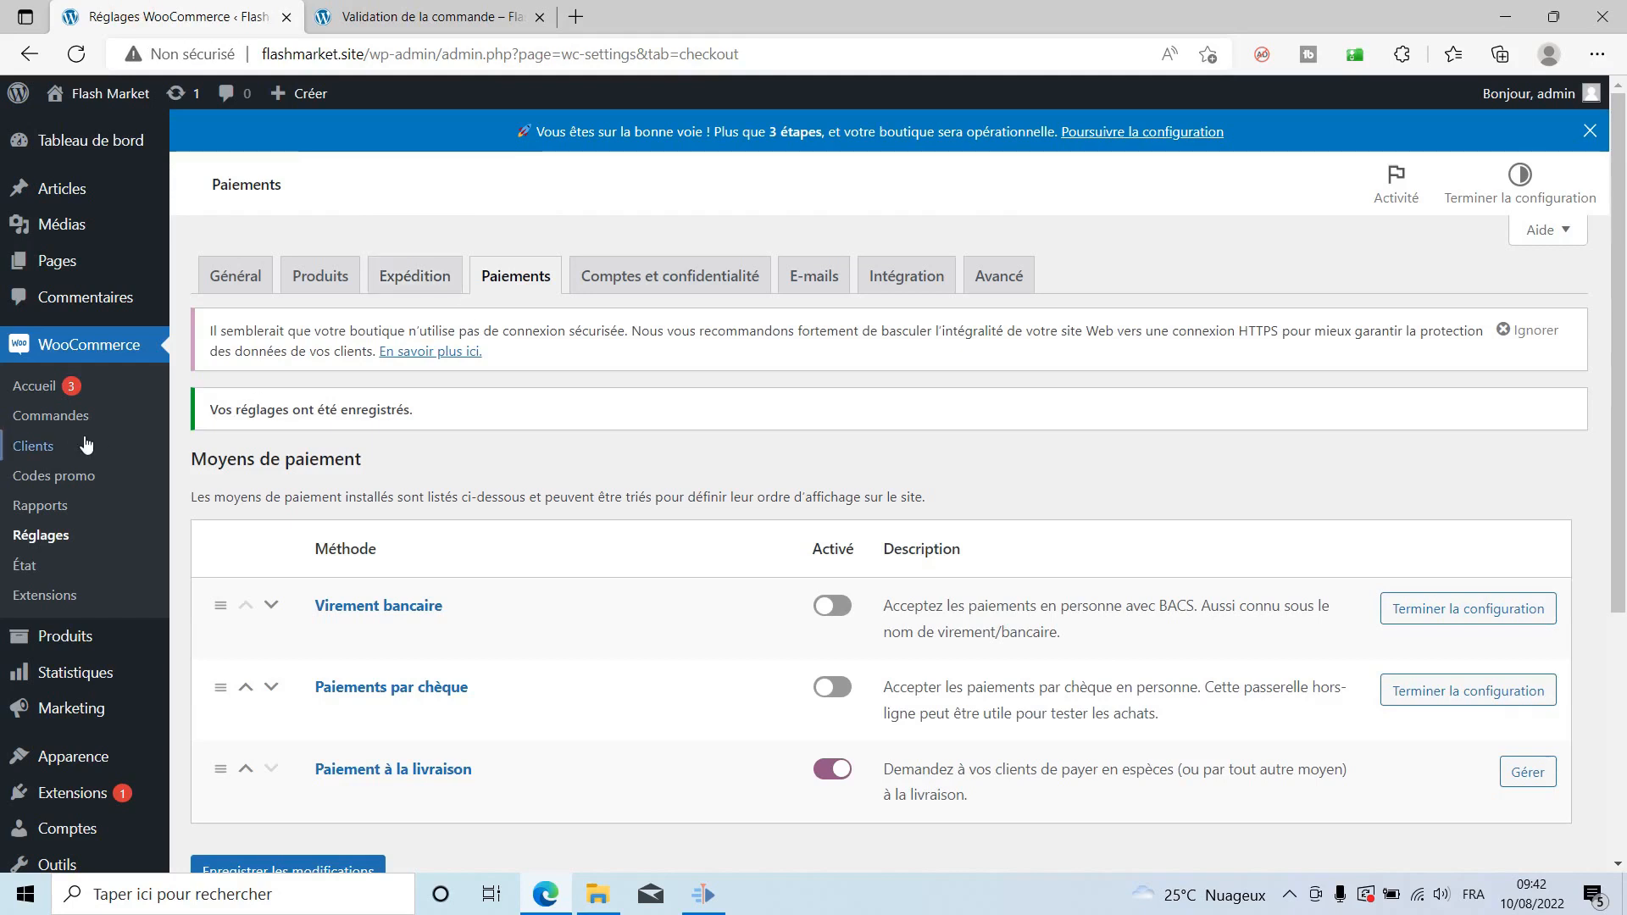
Open the new order n°15 from WooCommerce Commandes and check its billing address.
click(26, 416)
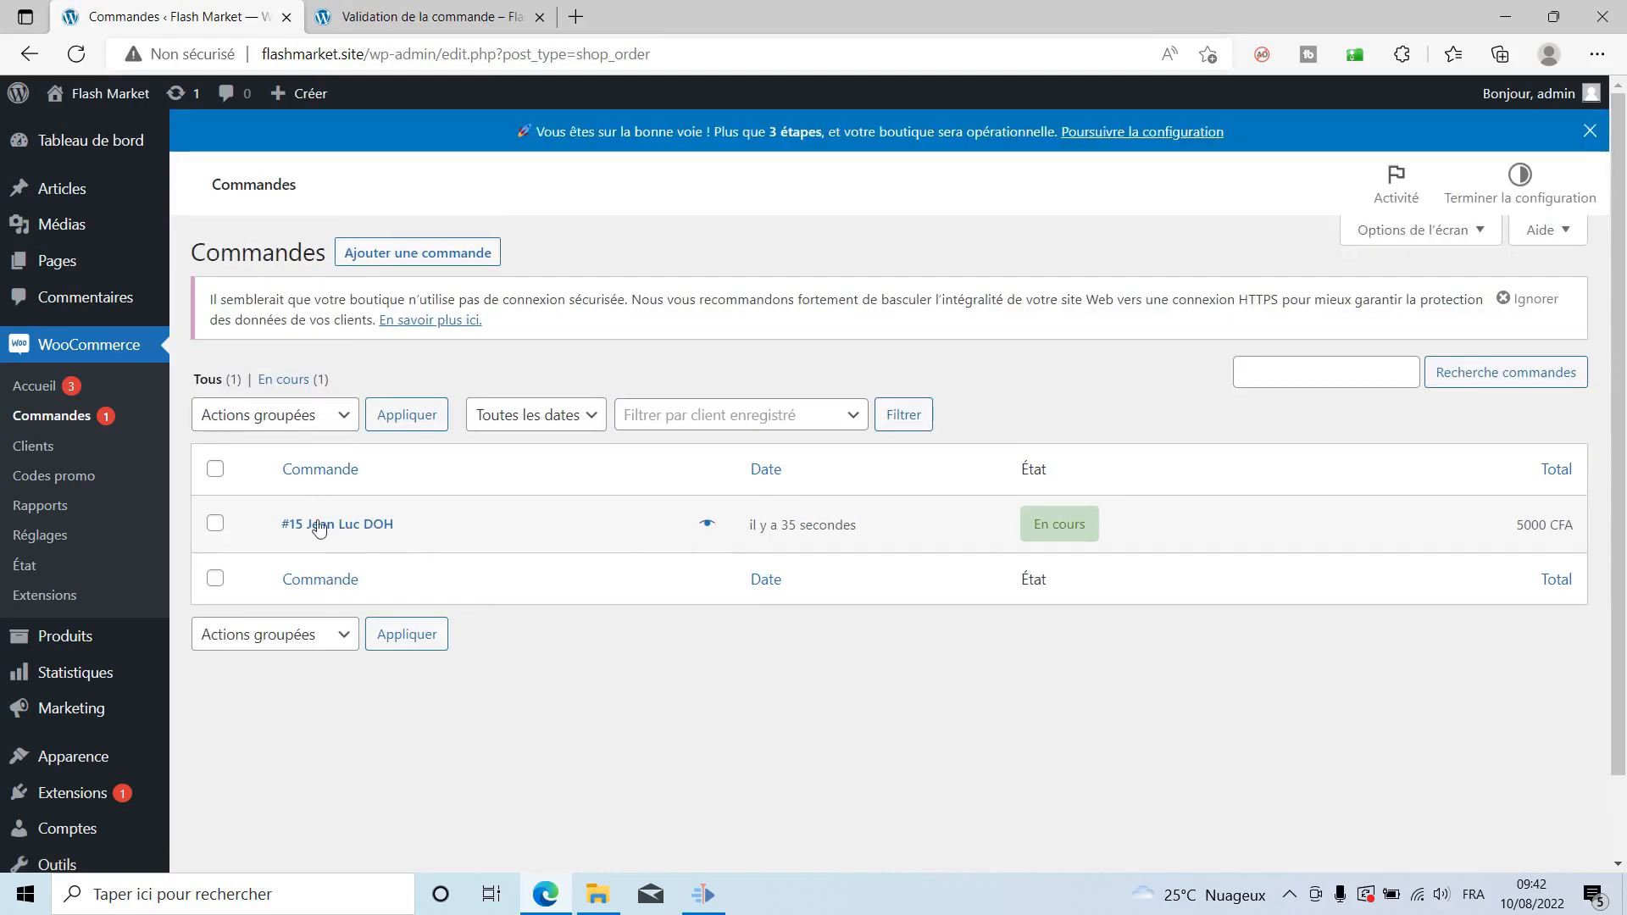
click(323, 525)
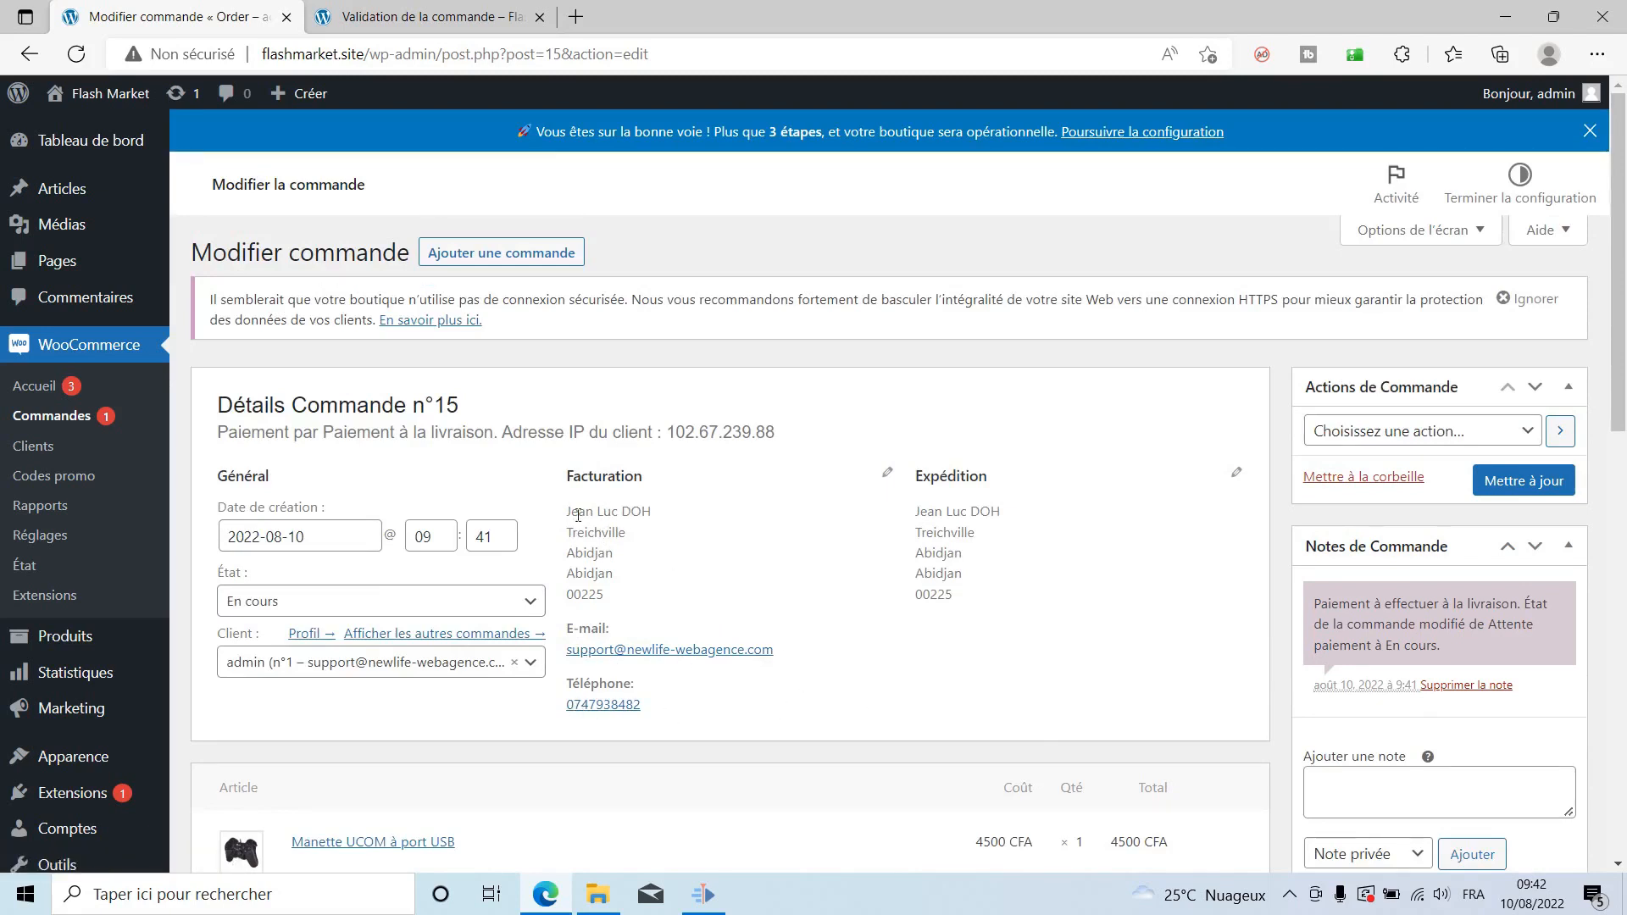
drag(570, 508, 631, 576)
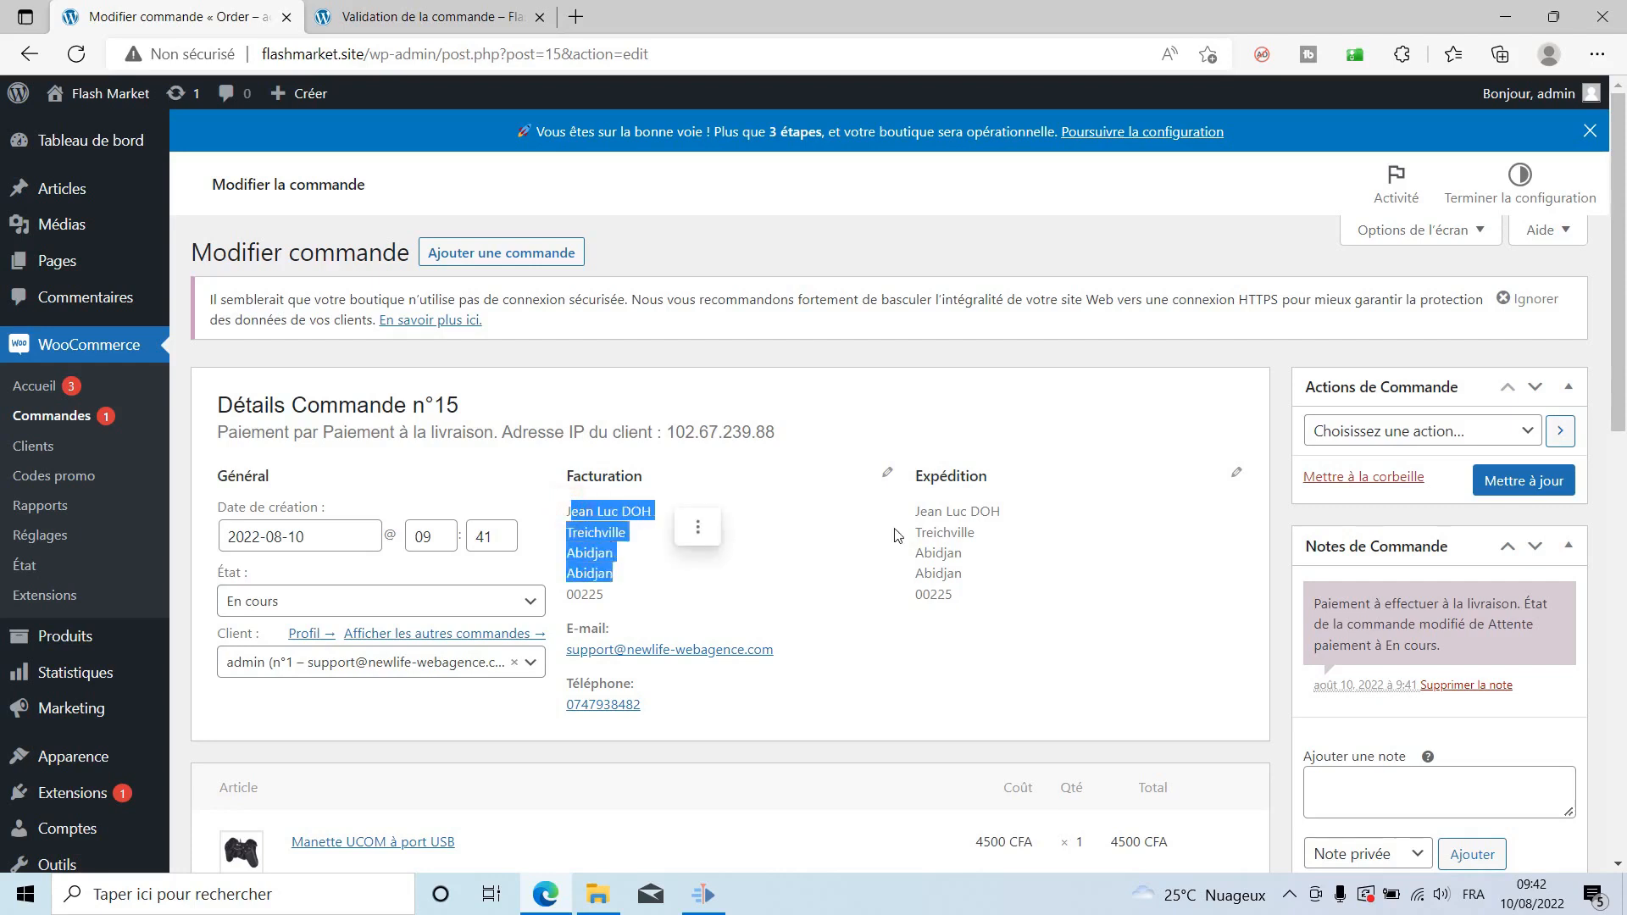
scroll(1025, 594, down, 3)
scroll(1016, 653, down, 1)
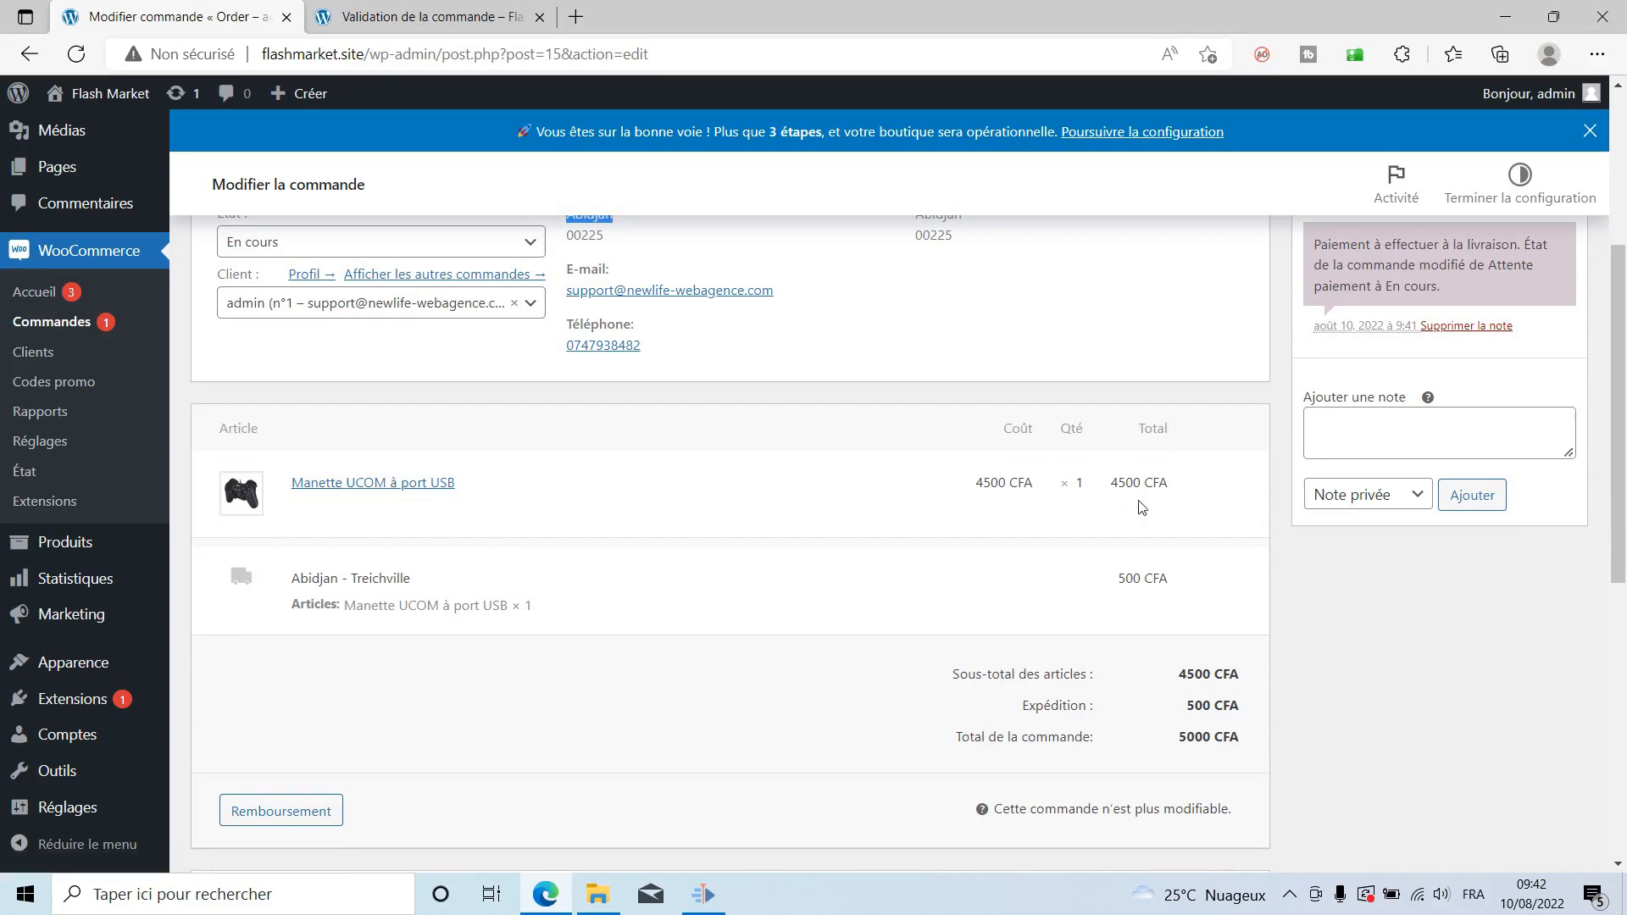
Look through the order's shipping details and its totals.
scroll(1140, 508, up, 3)
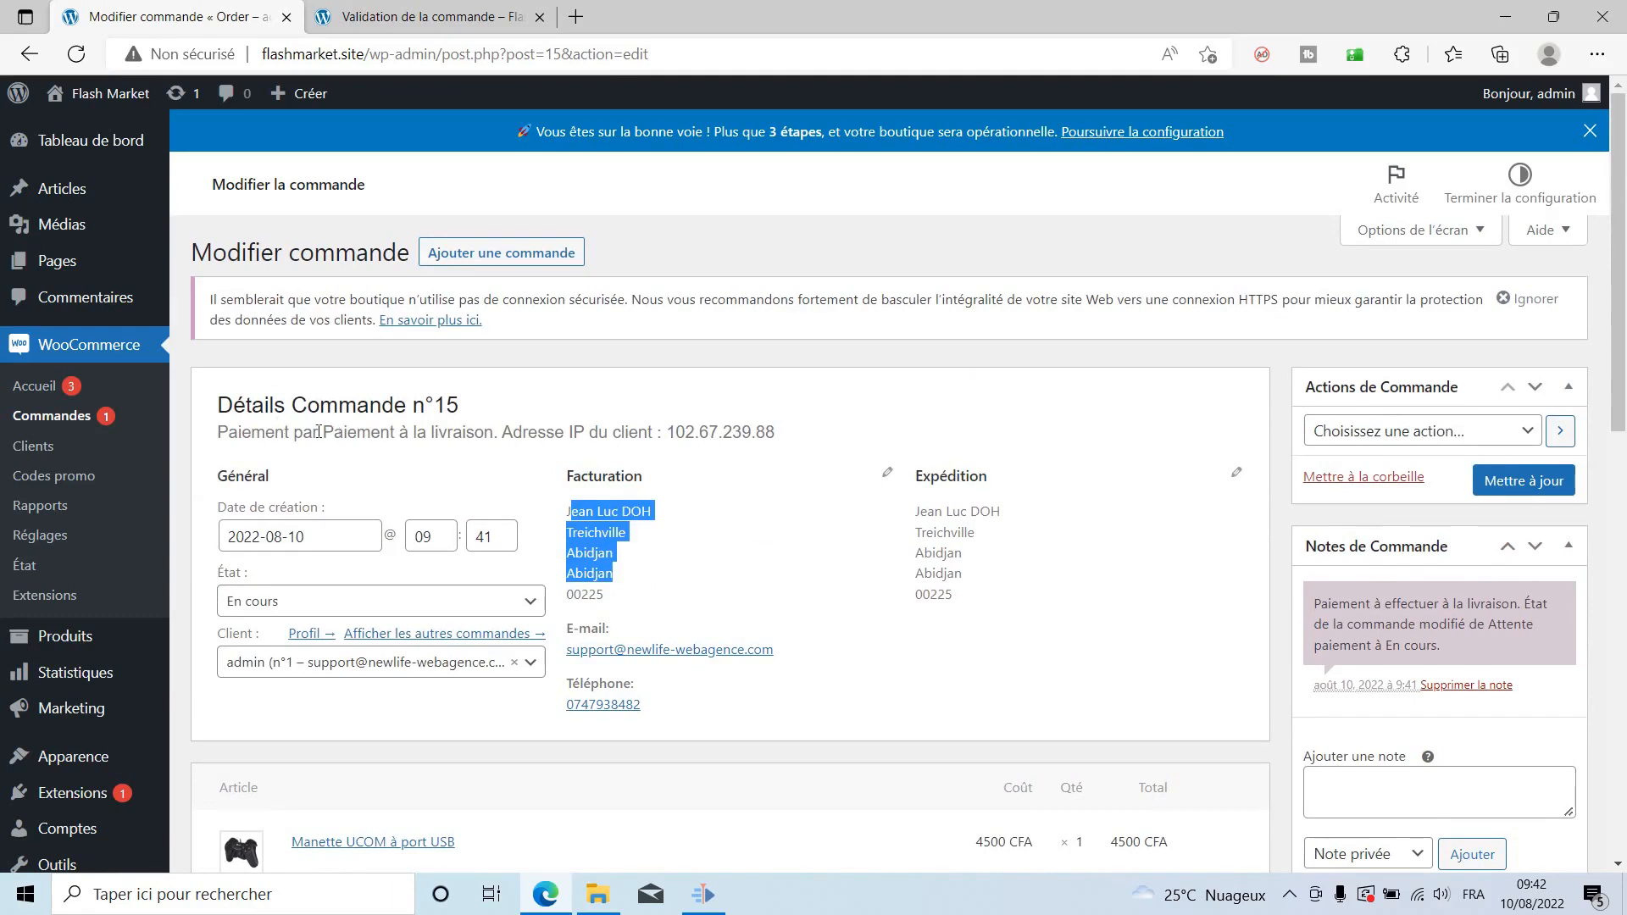
drag(321, 432, 501, 434)
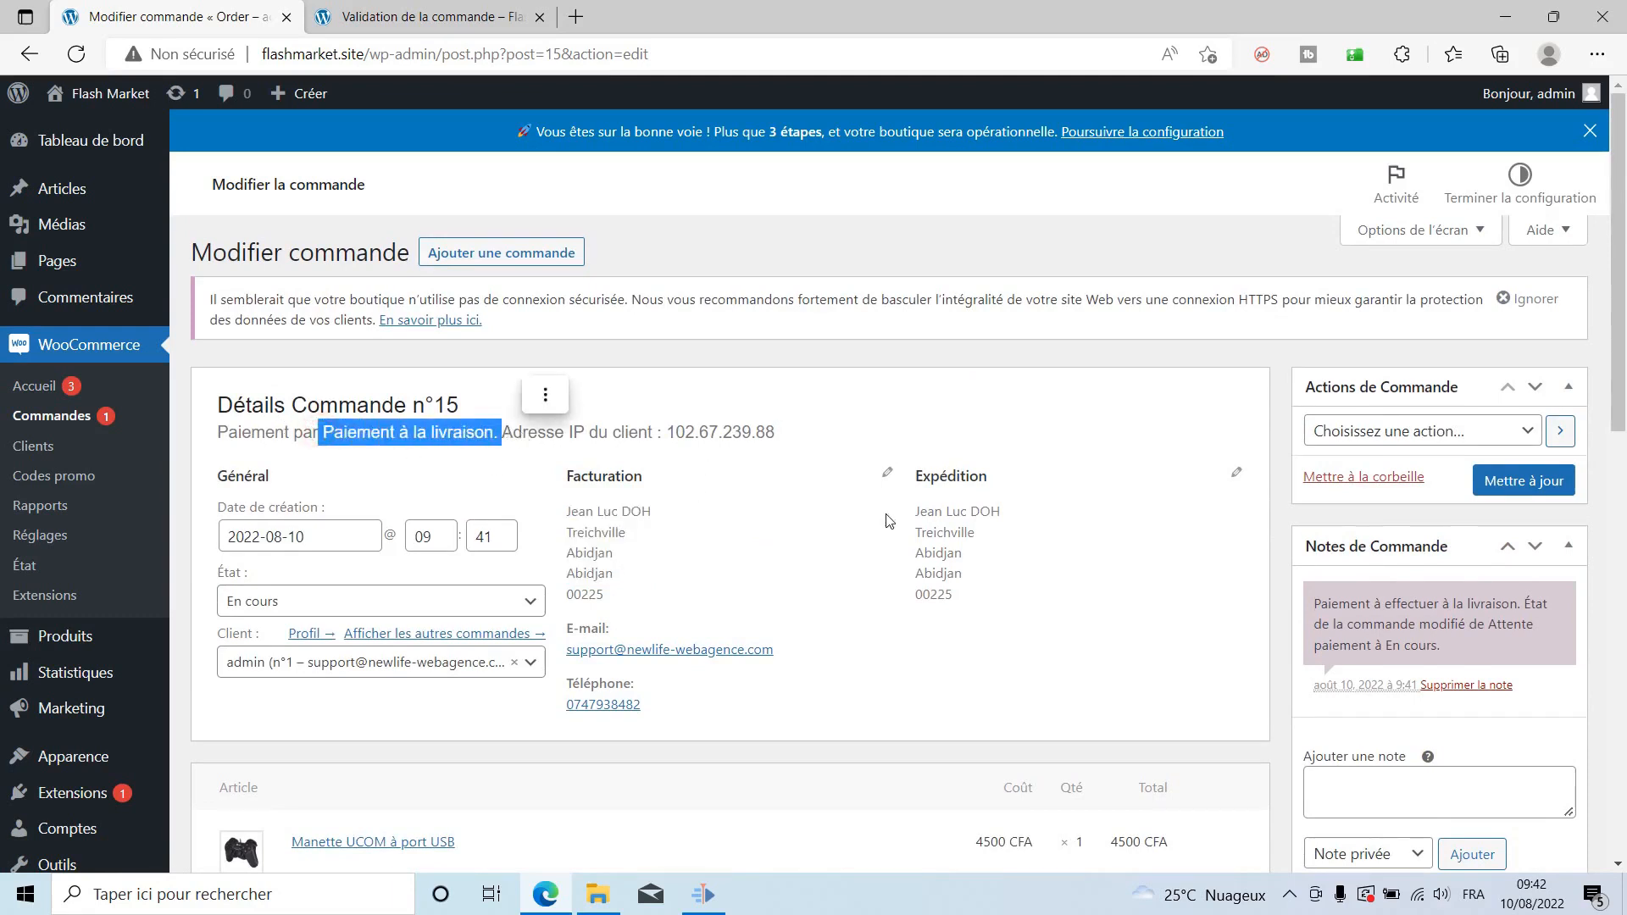
scroll(1003, 546, down, 1)
scroll(1001, 546, down, 4)
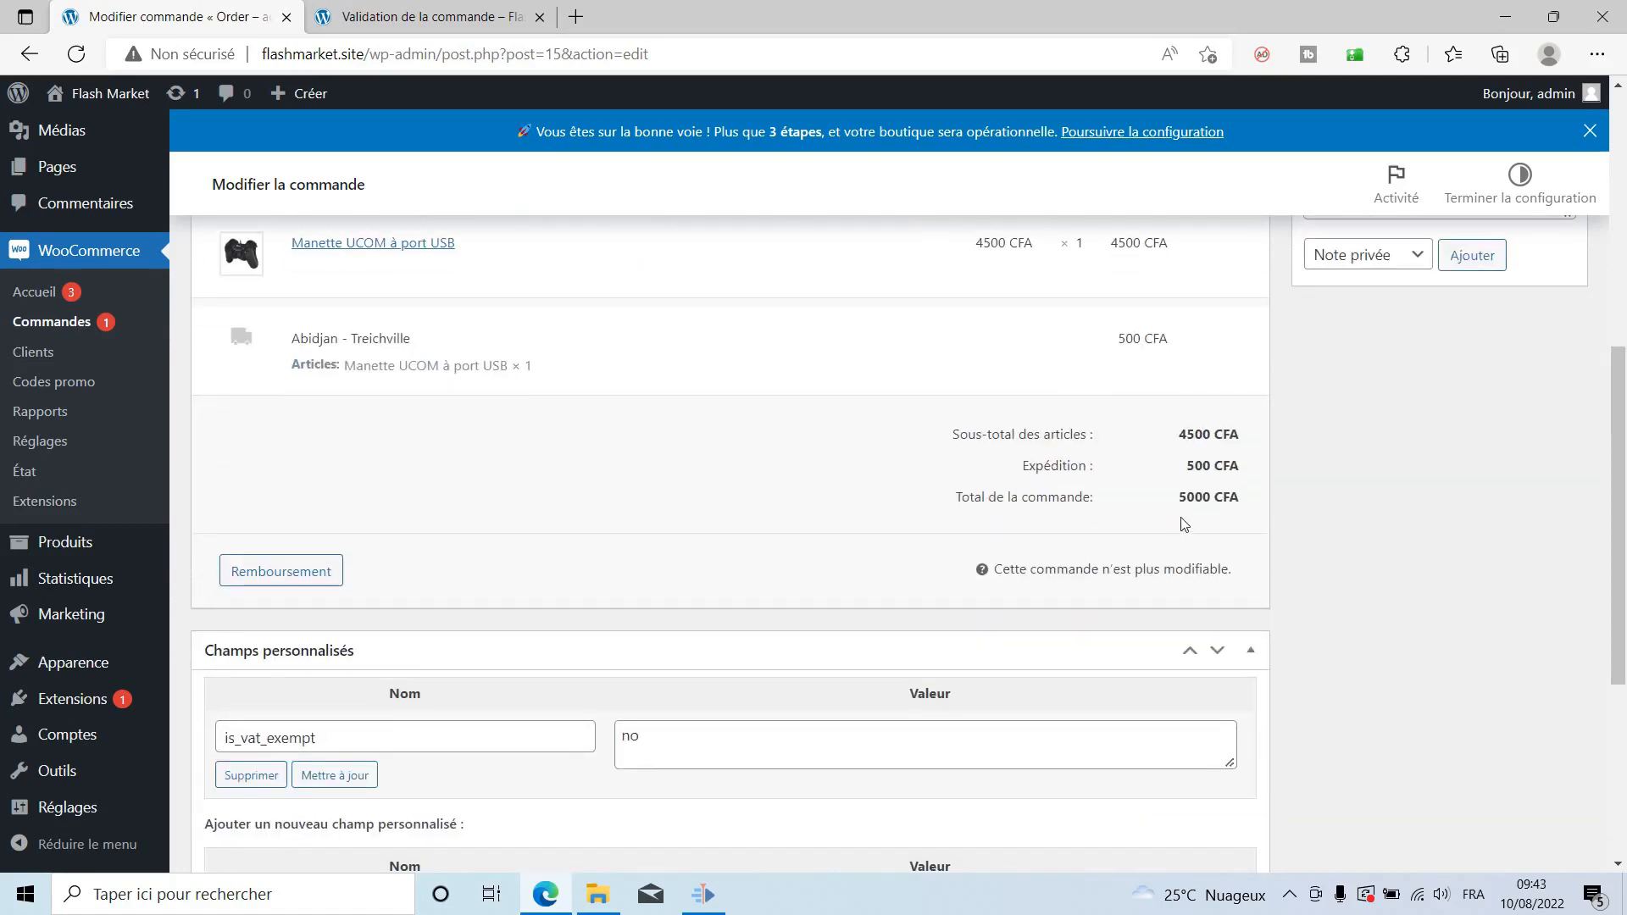
drag(1180, 506, 1380, 531)
scroll(1379, 531, down, 1)
scroll(1391, 610, up, 4)
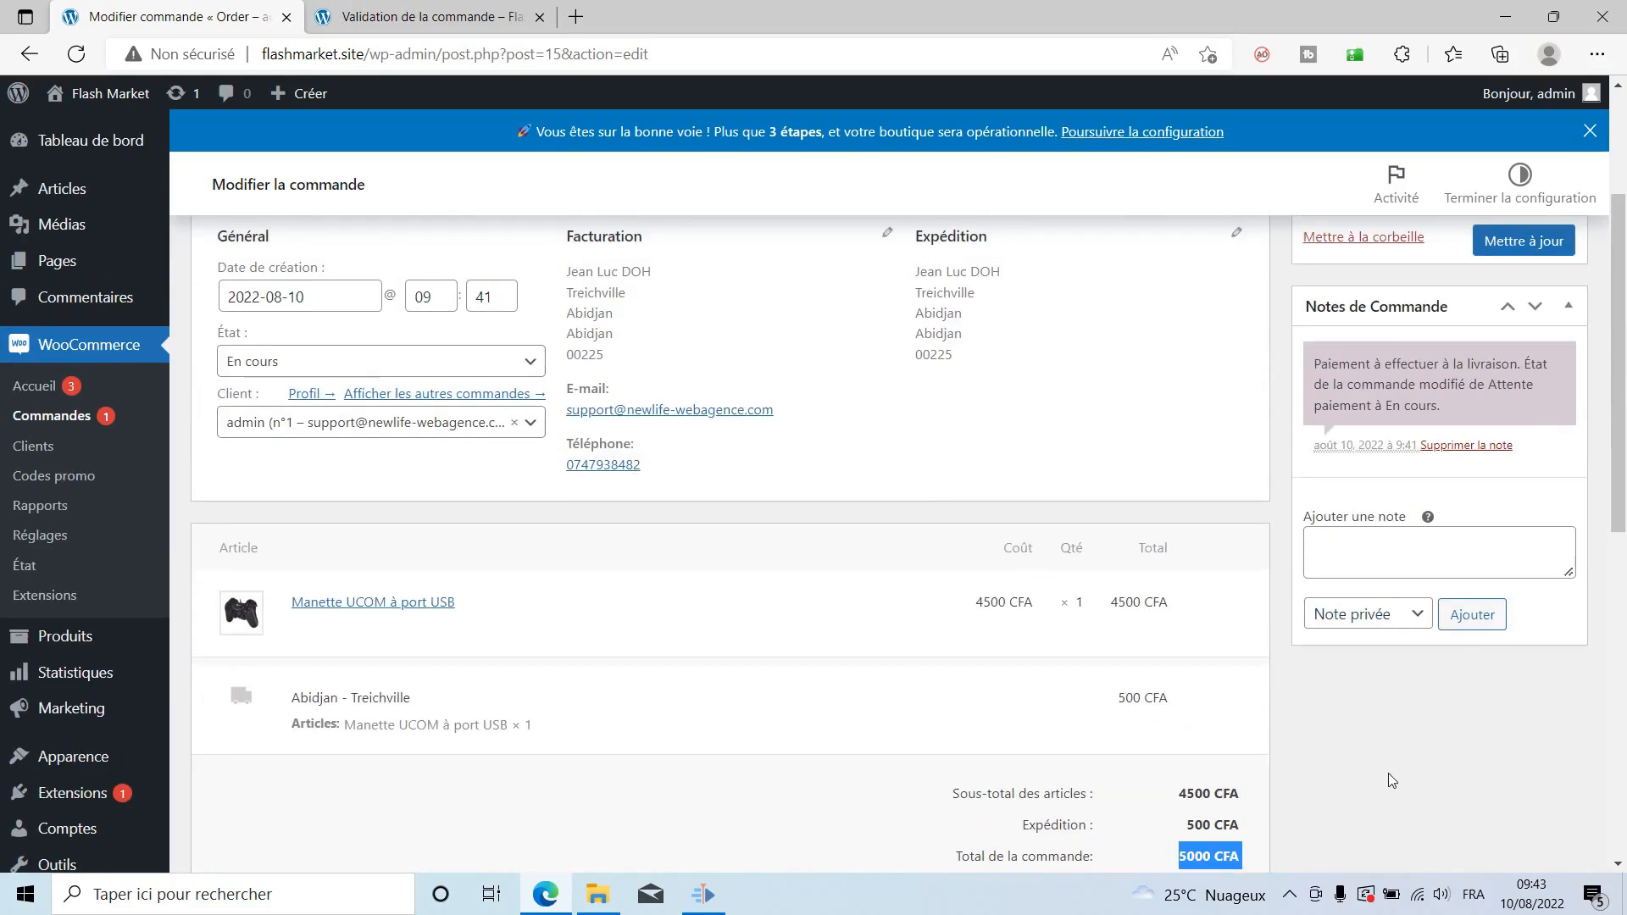
scroll(1387, 777, up, 1)
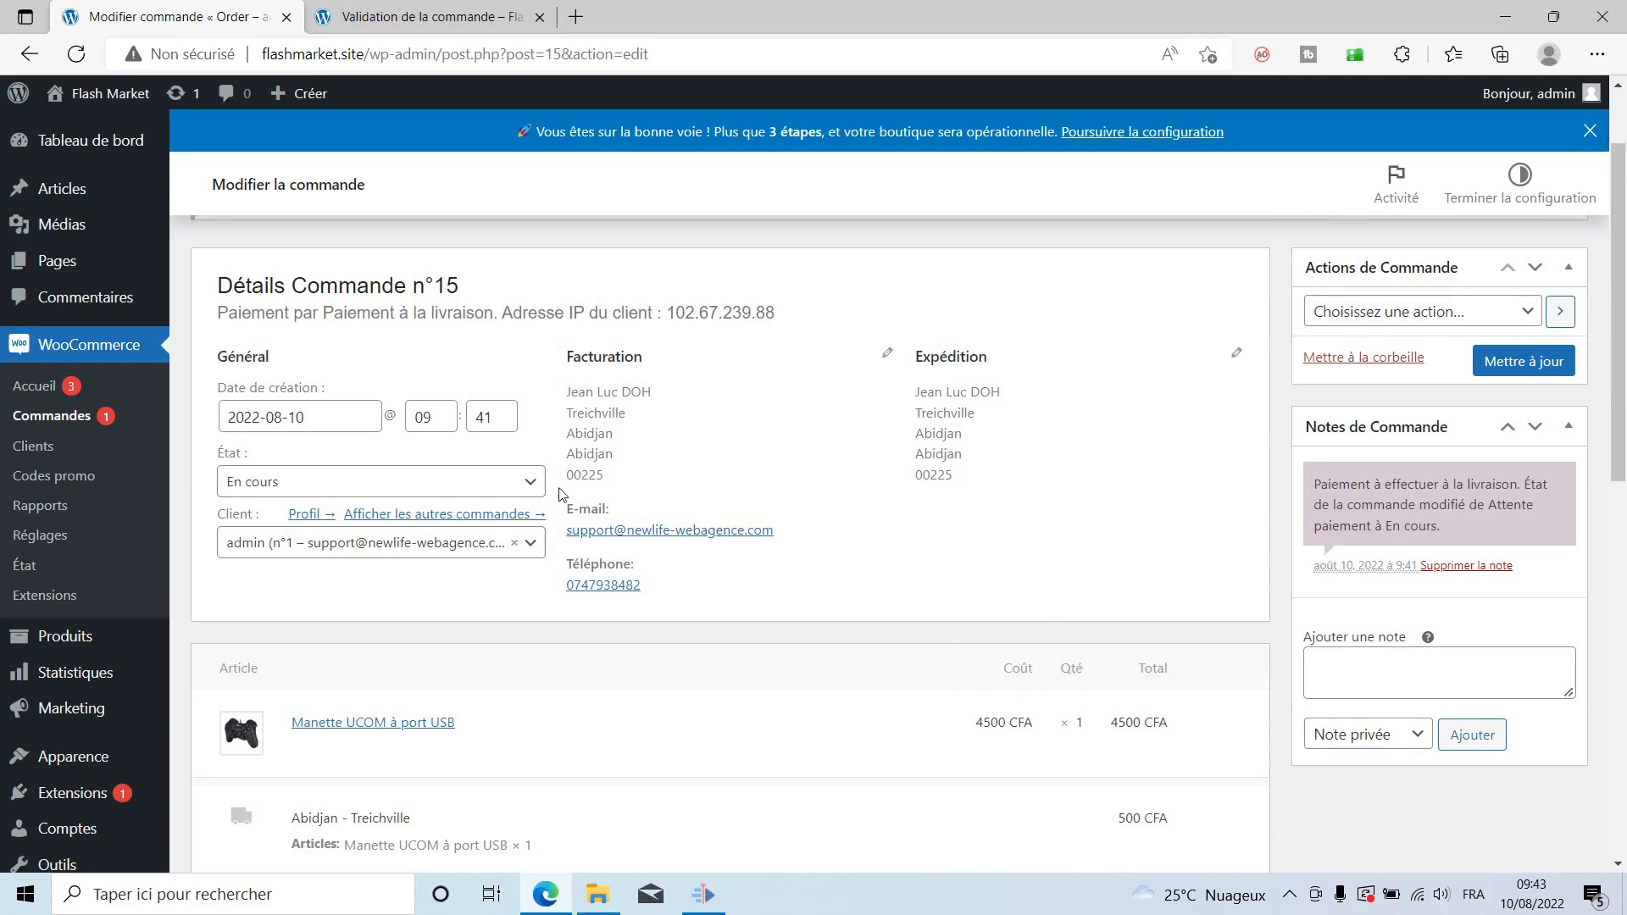
Change order n°15's status to Terminée, save it, and go back to the Commandes list.
click(530, 482)
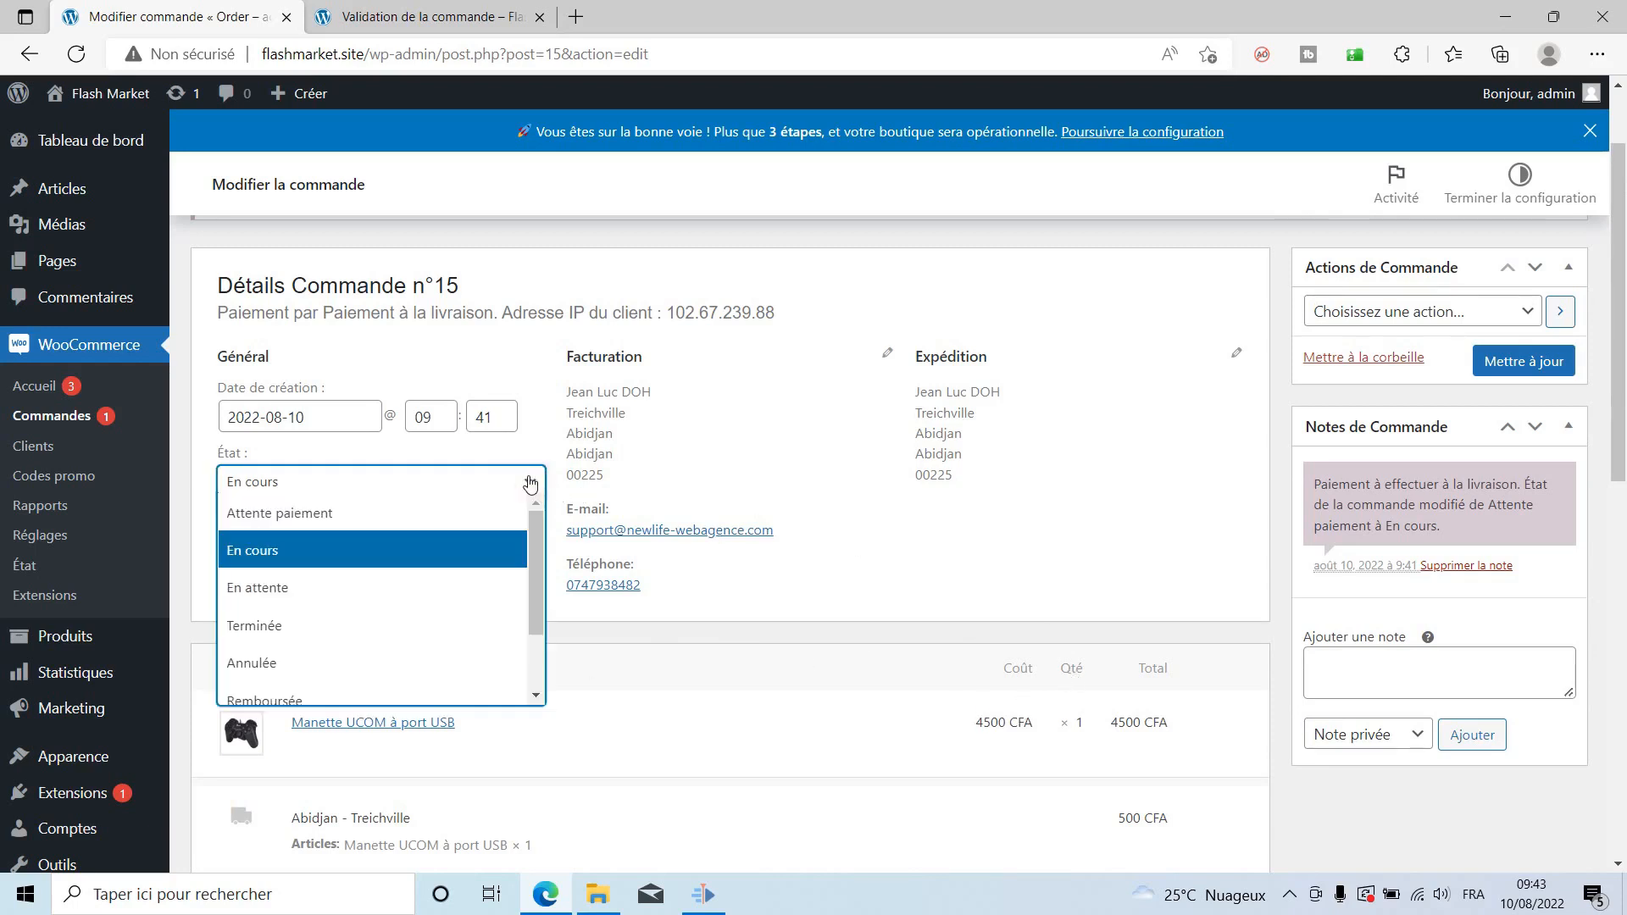
scroll(288, 521, down, 1)
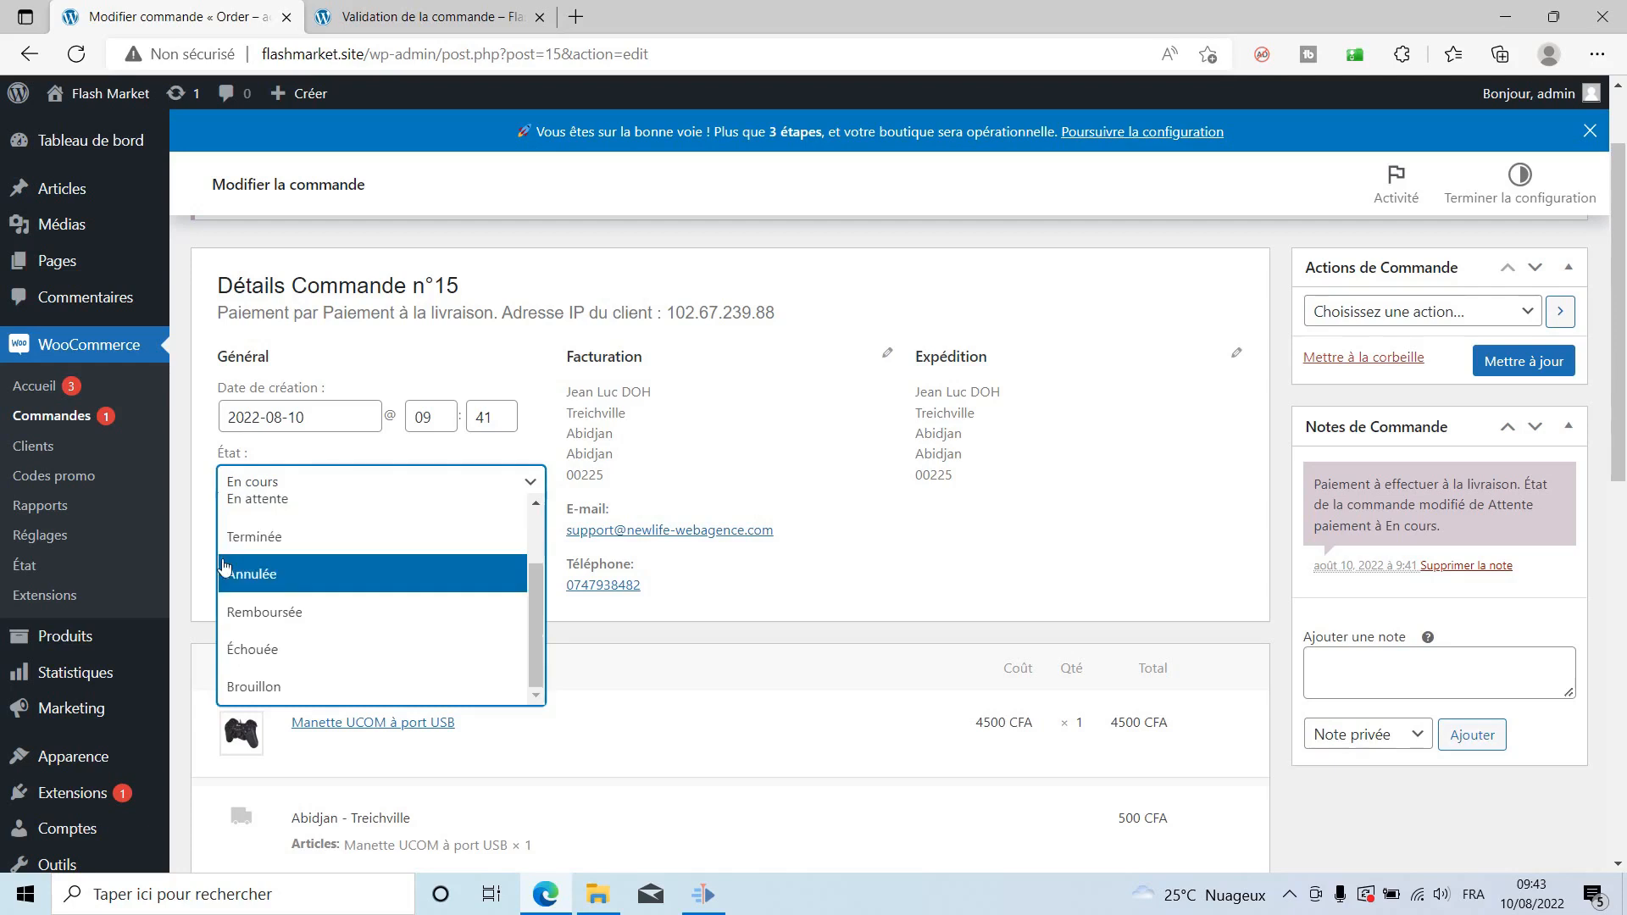
click(266, 547)
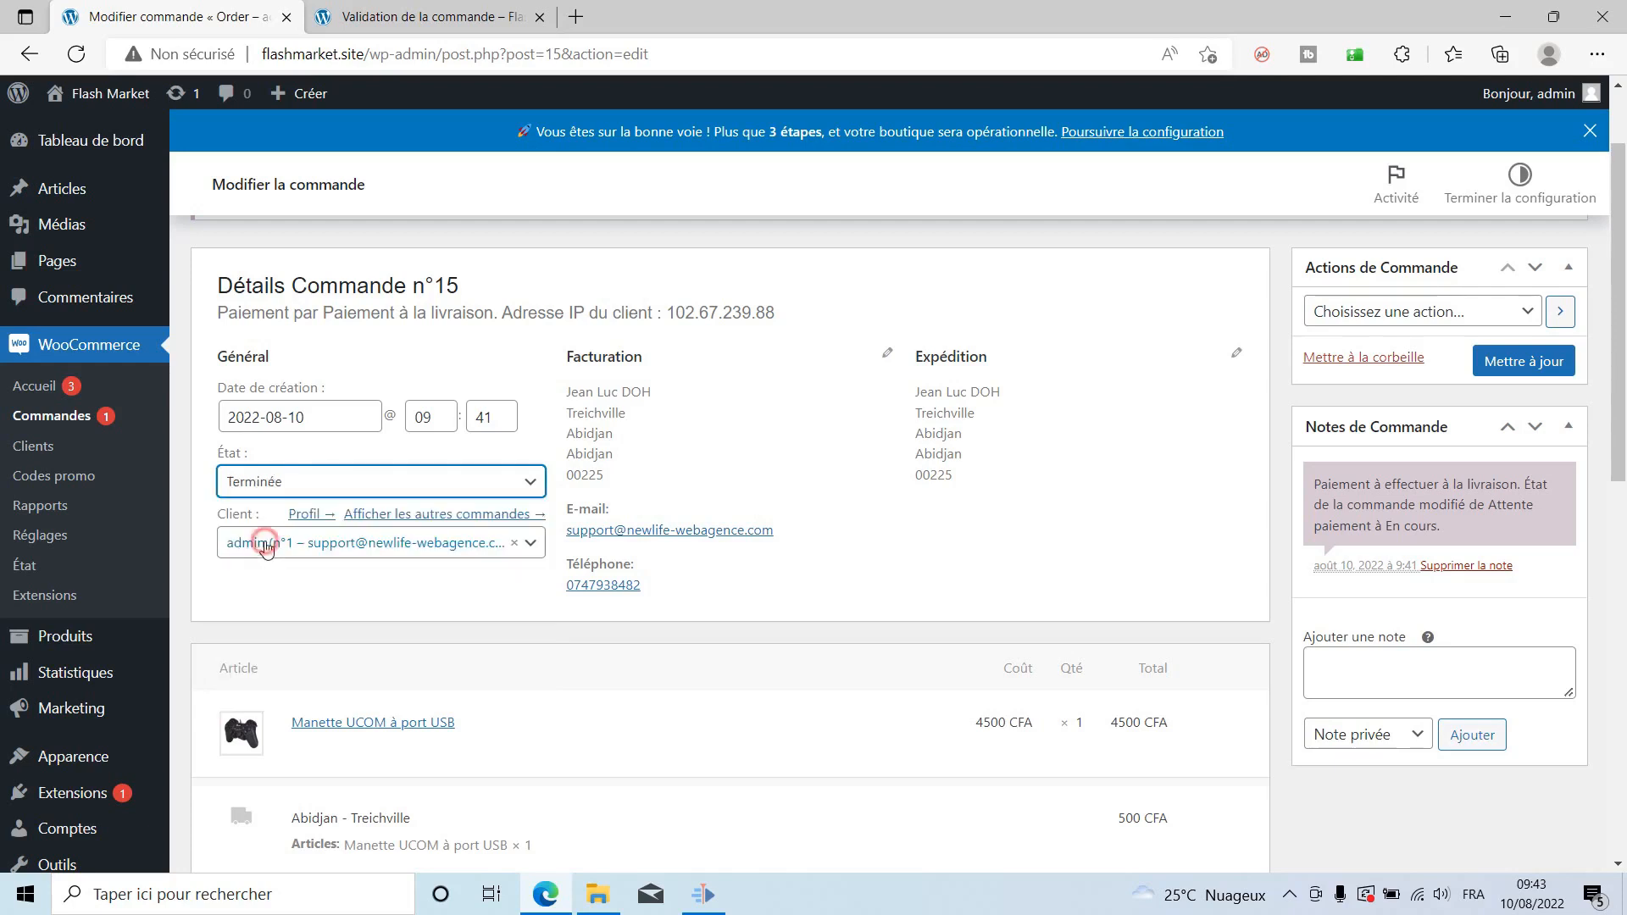
click(1503, 365)
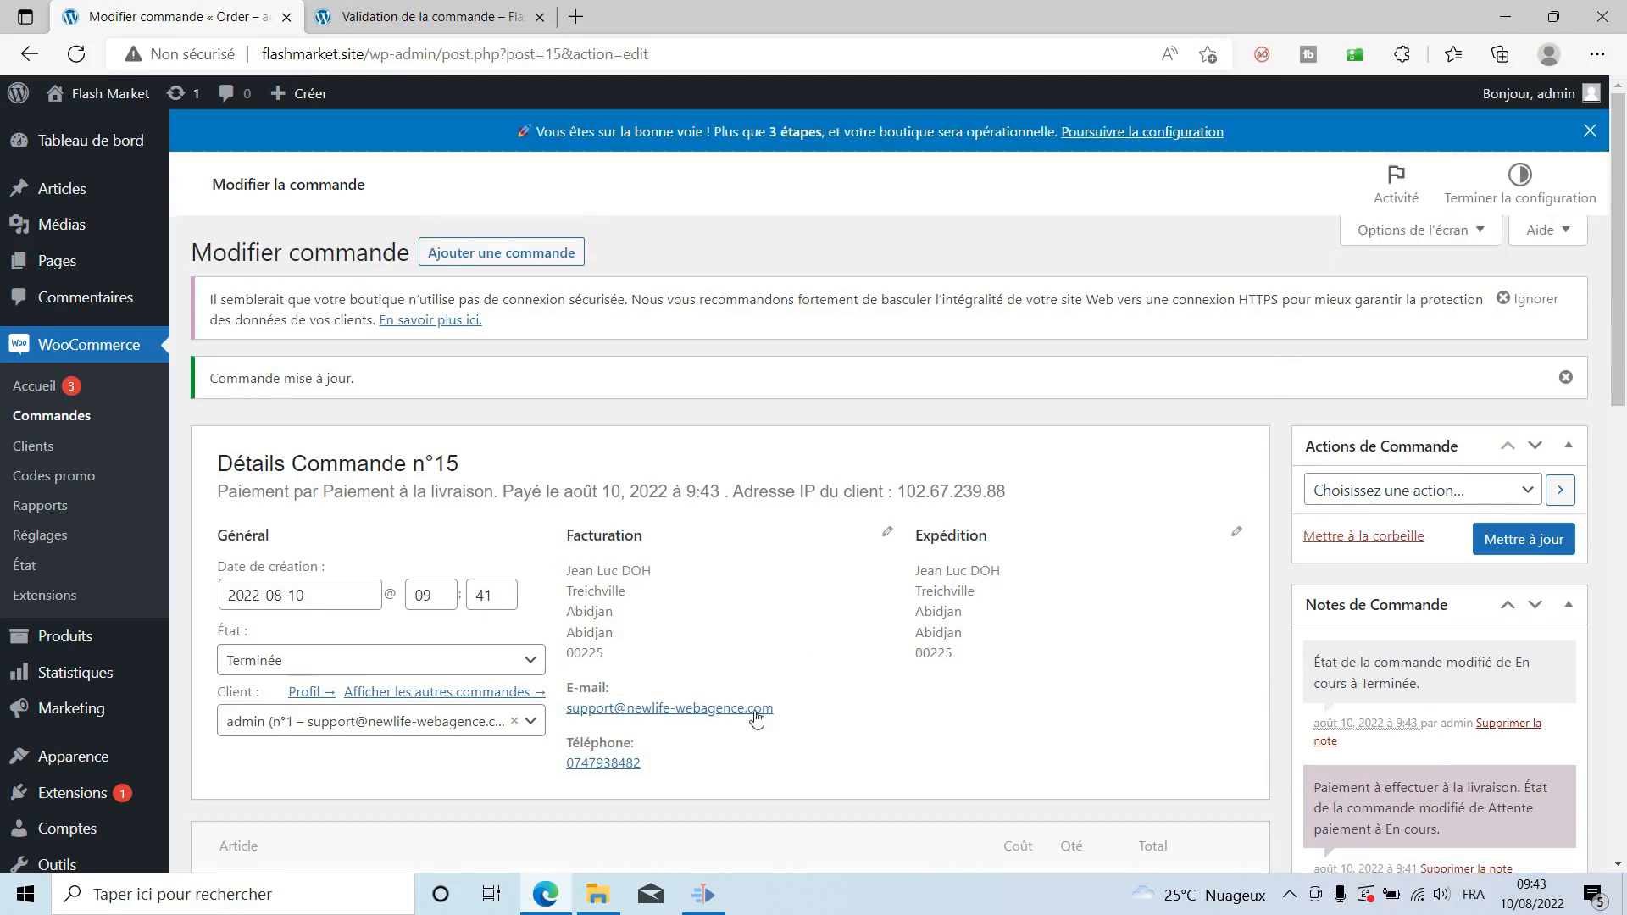
click(39, 420)
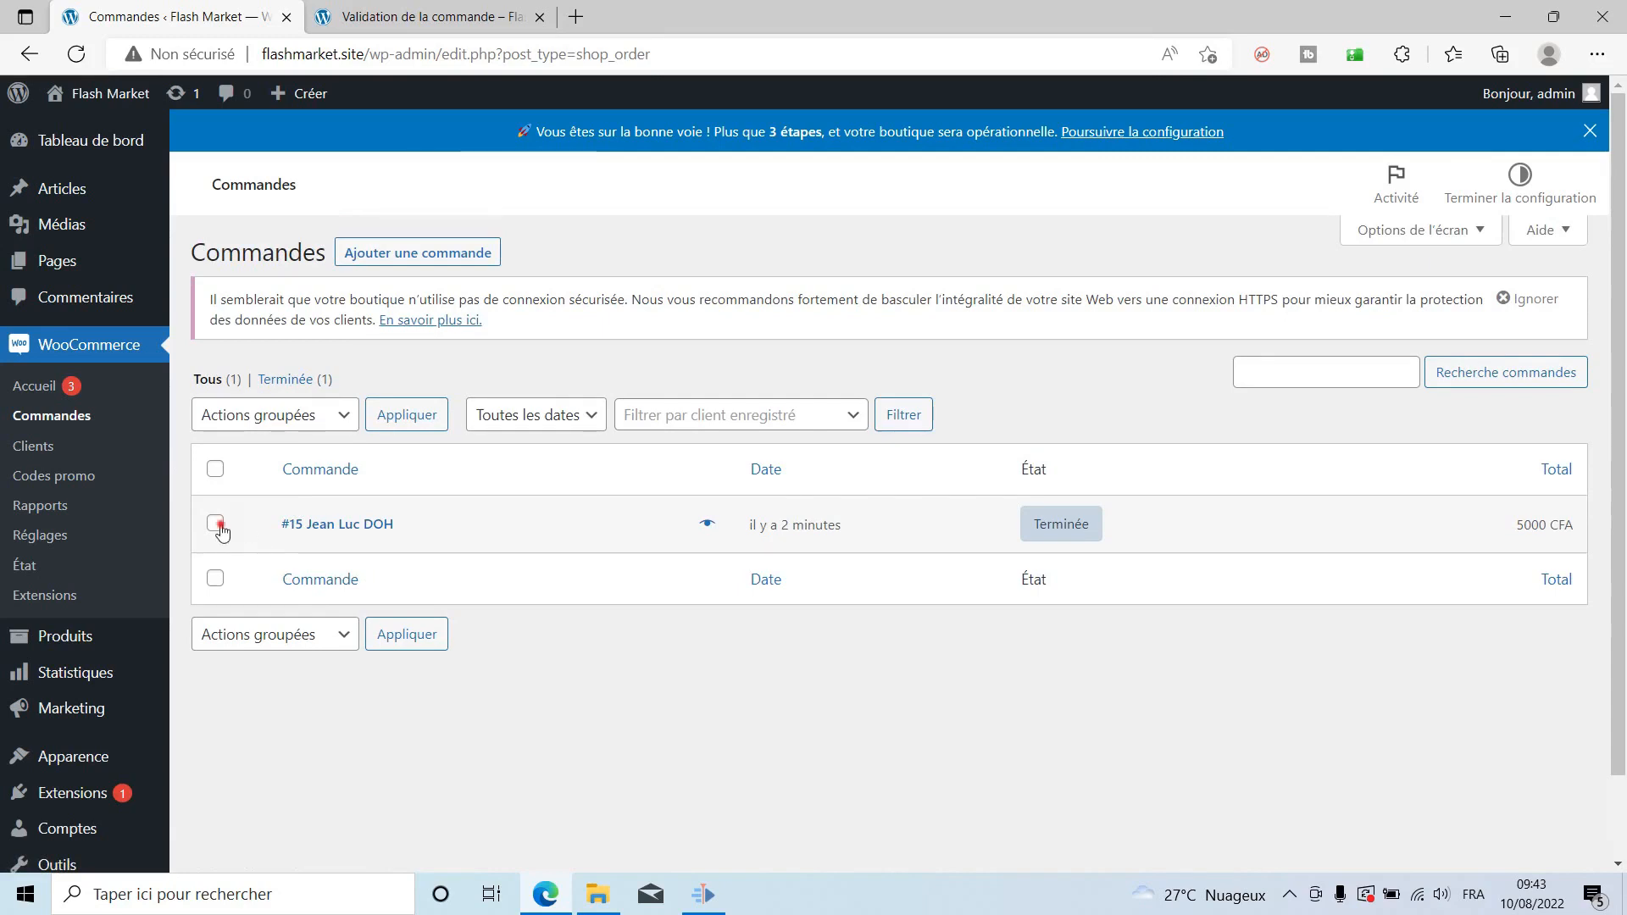
Trash the completed order, empty the Corbeille permanently, then switch to the storefront tab.
click(217, 525)
click(308, 419)
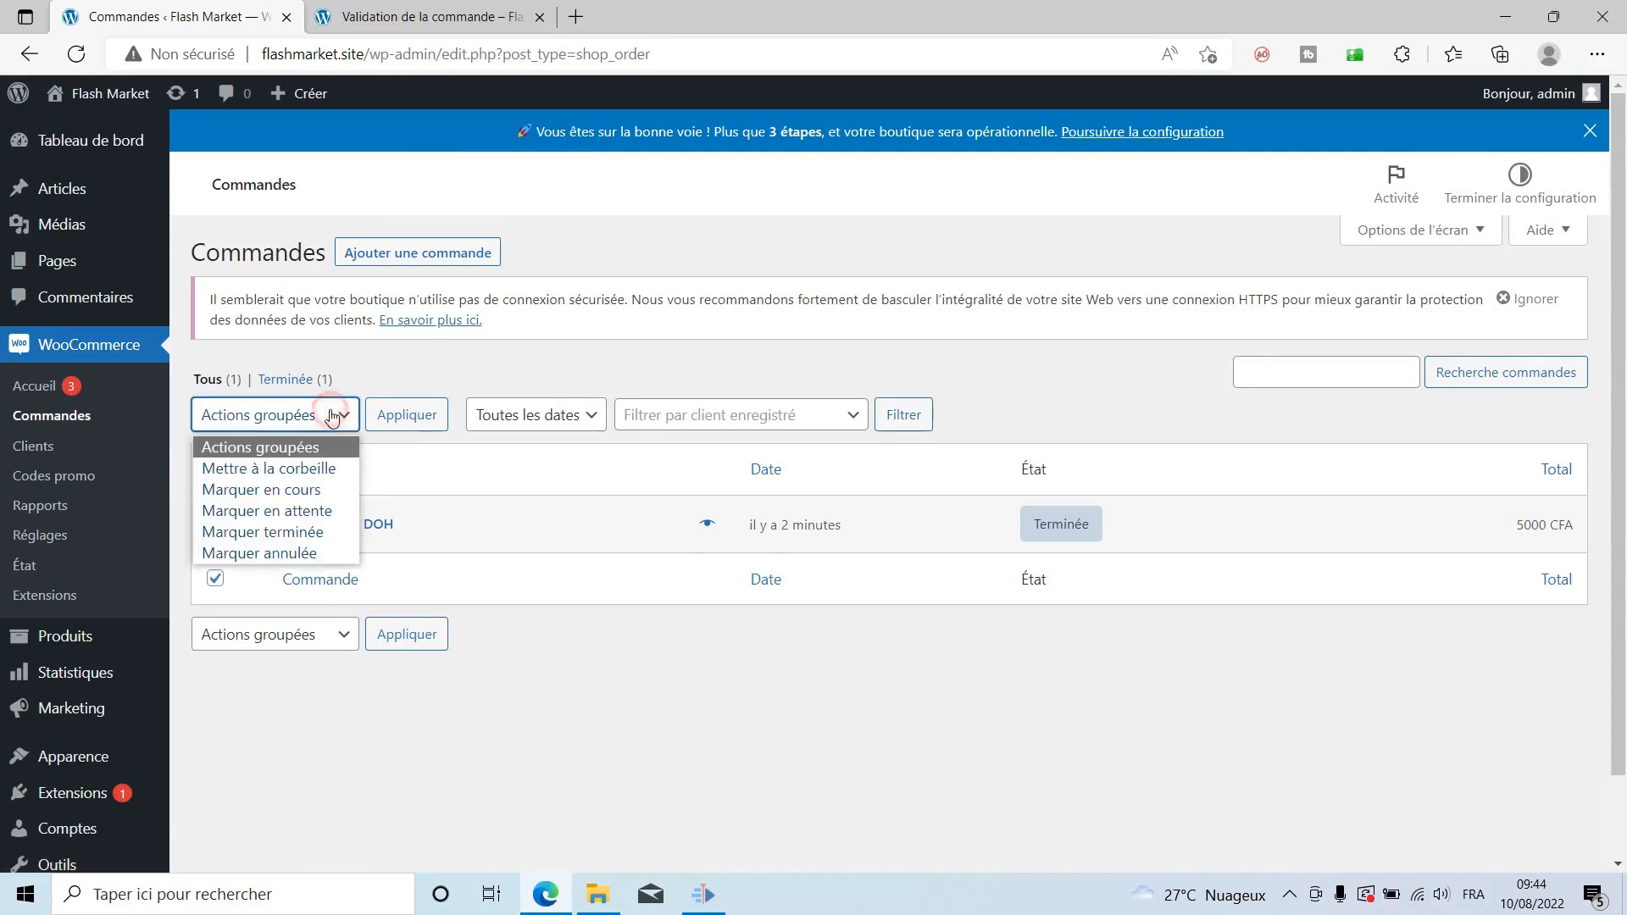
click(270, 469)
click(415, 417)
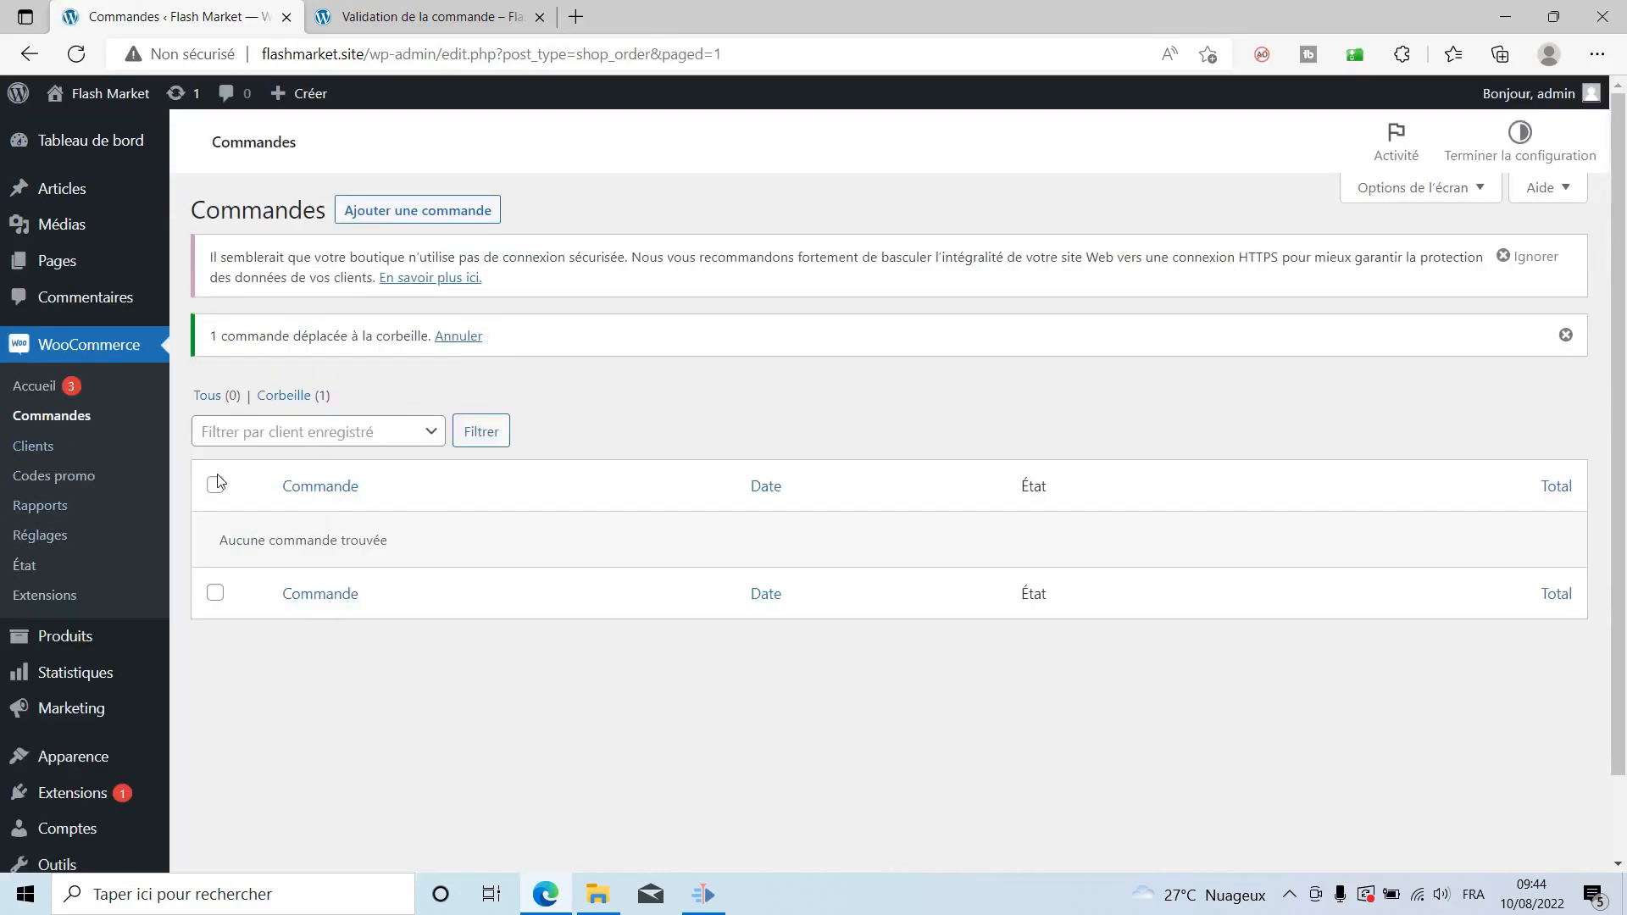
click(280, 438)
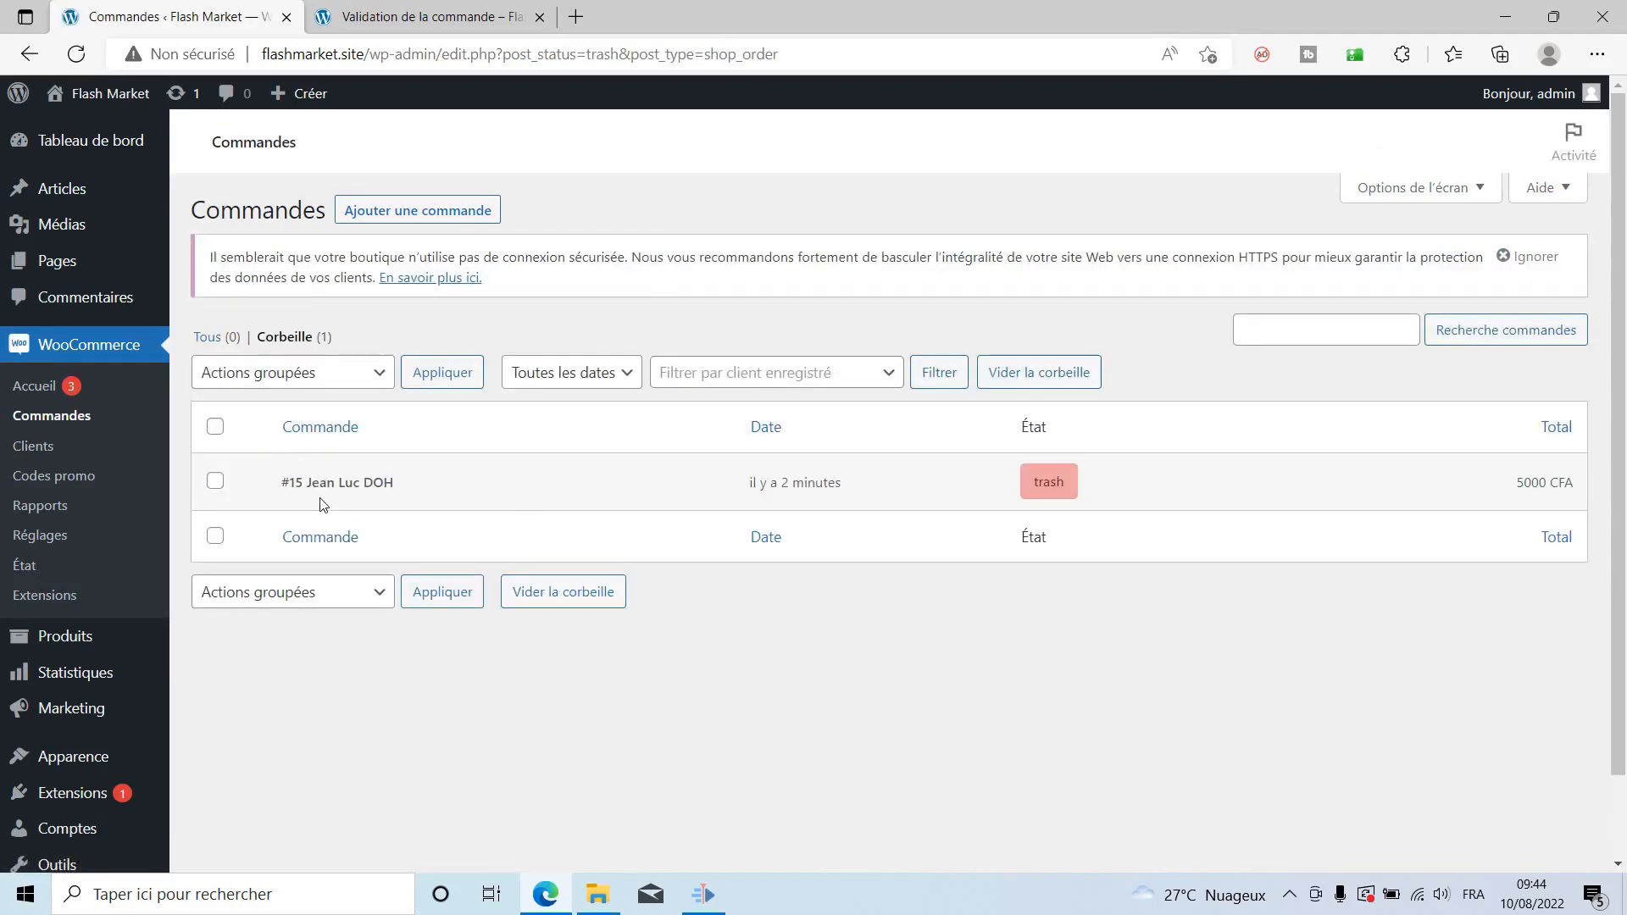
click(1005, 416)
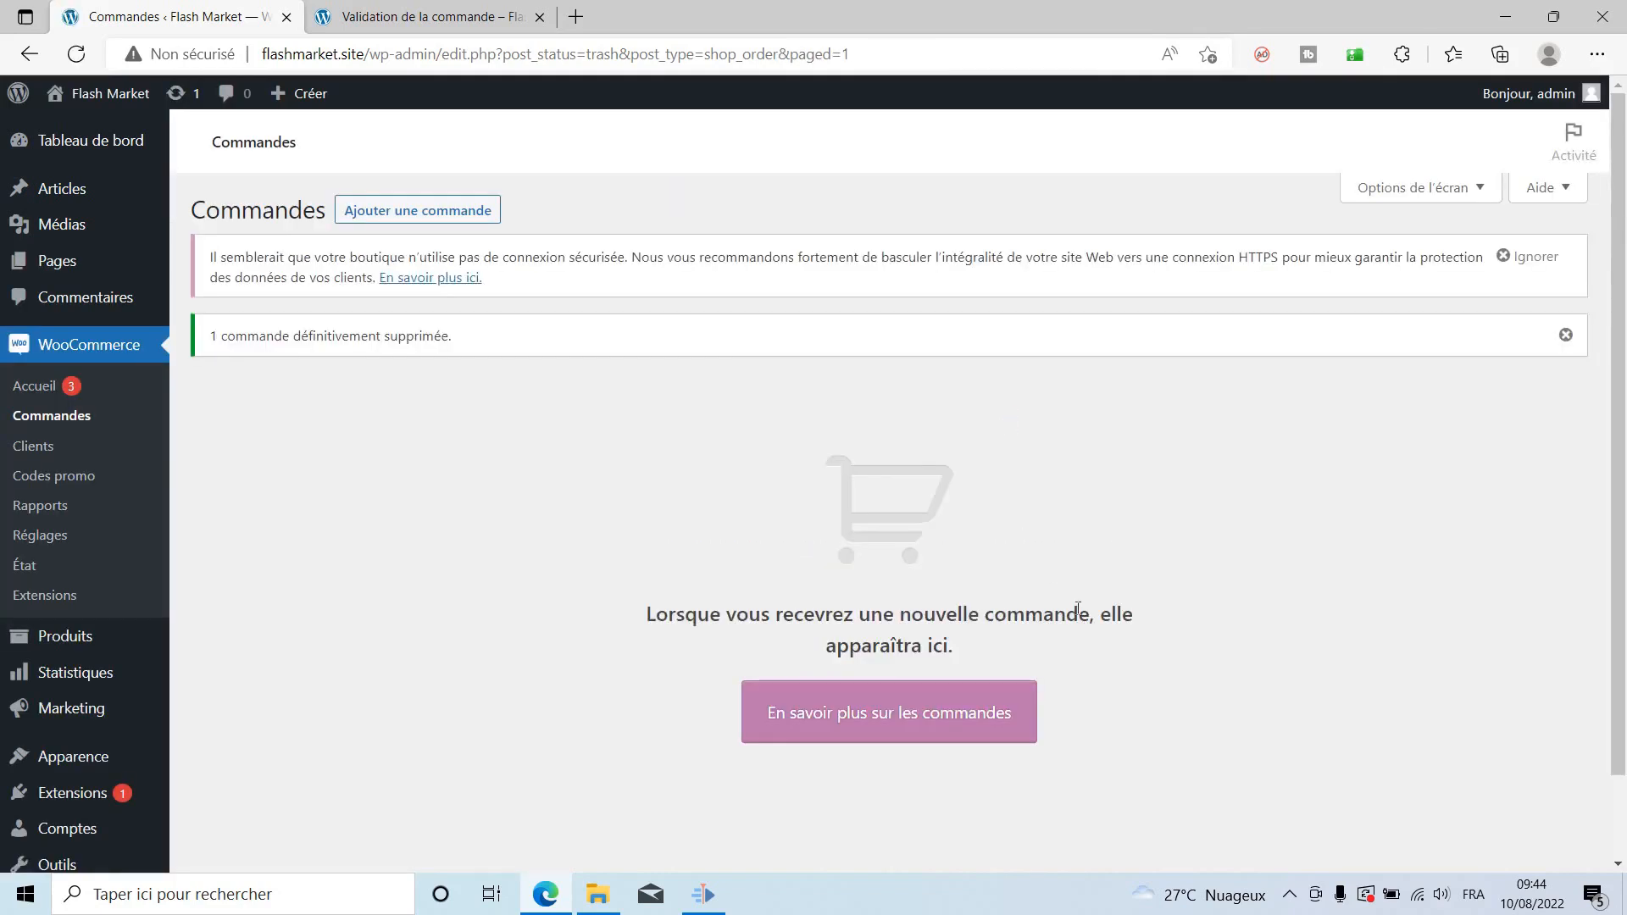
click(430, 21)
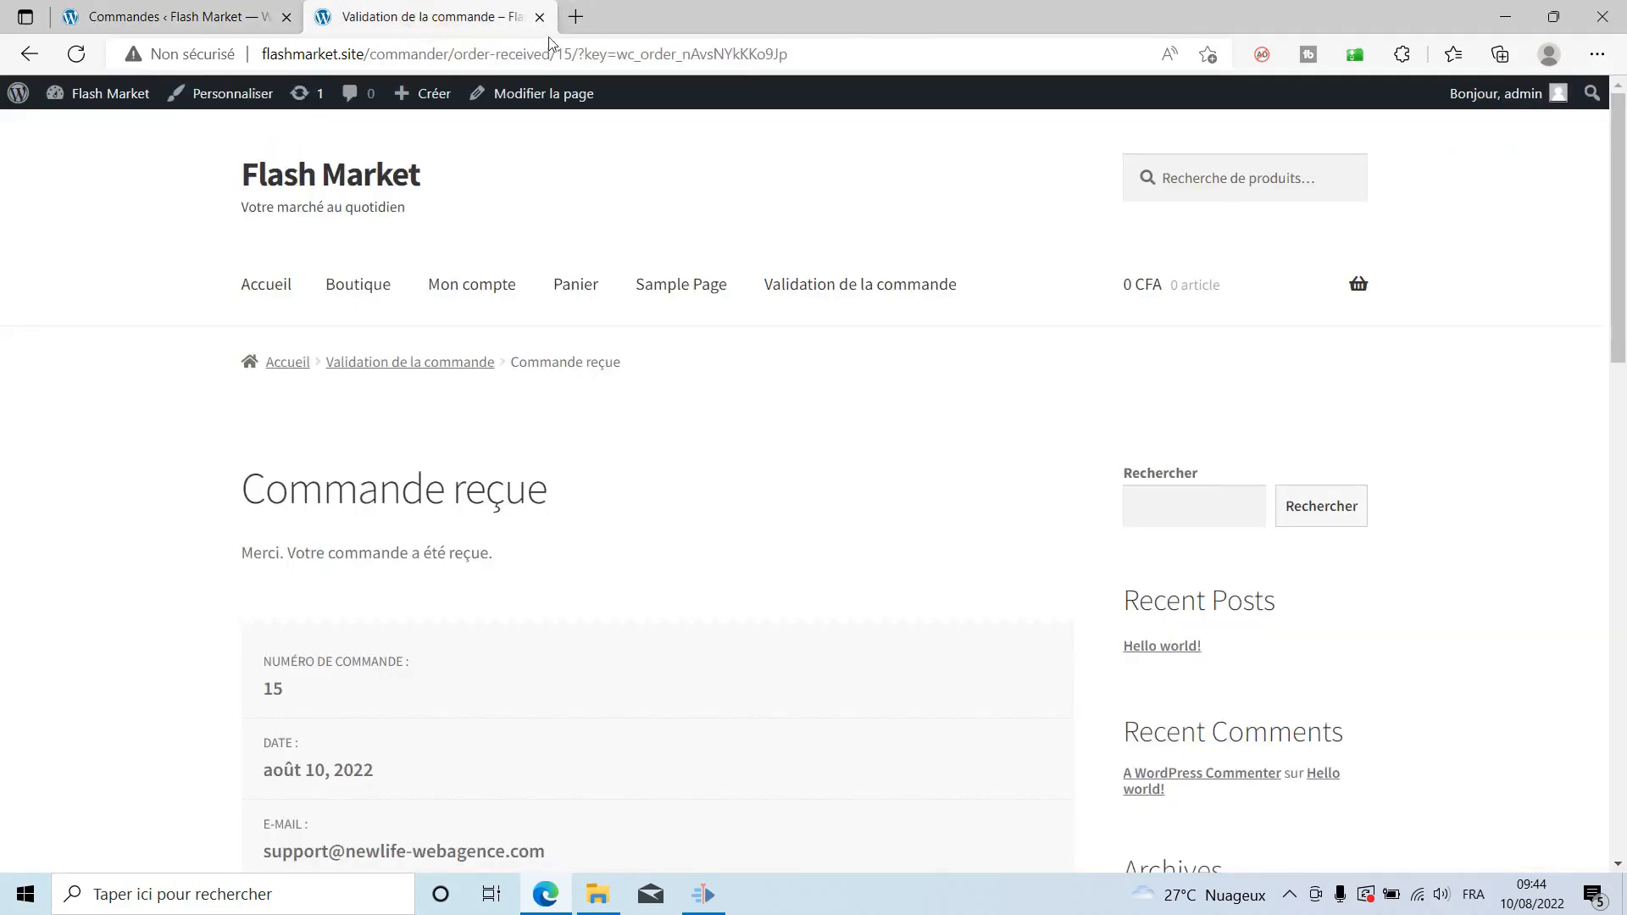
Browse Accueil, then Boutique, to the Manette UCOM à port USB page, then return to the admin tab.
click(287, 292)
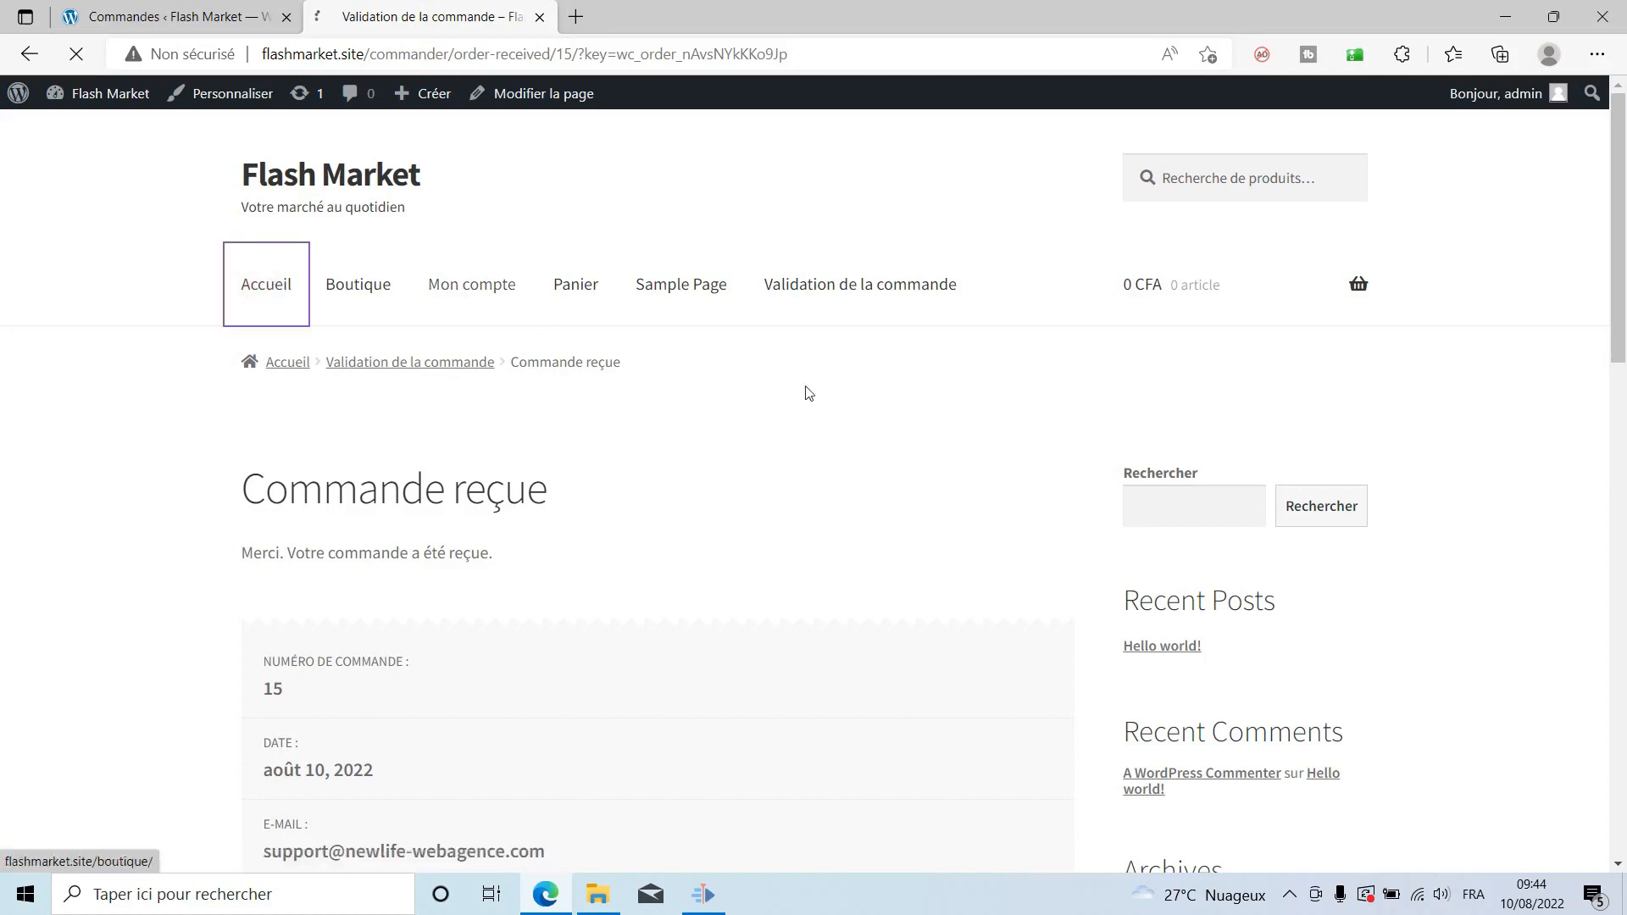
click(373, 291)
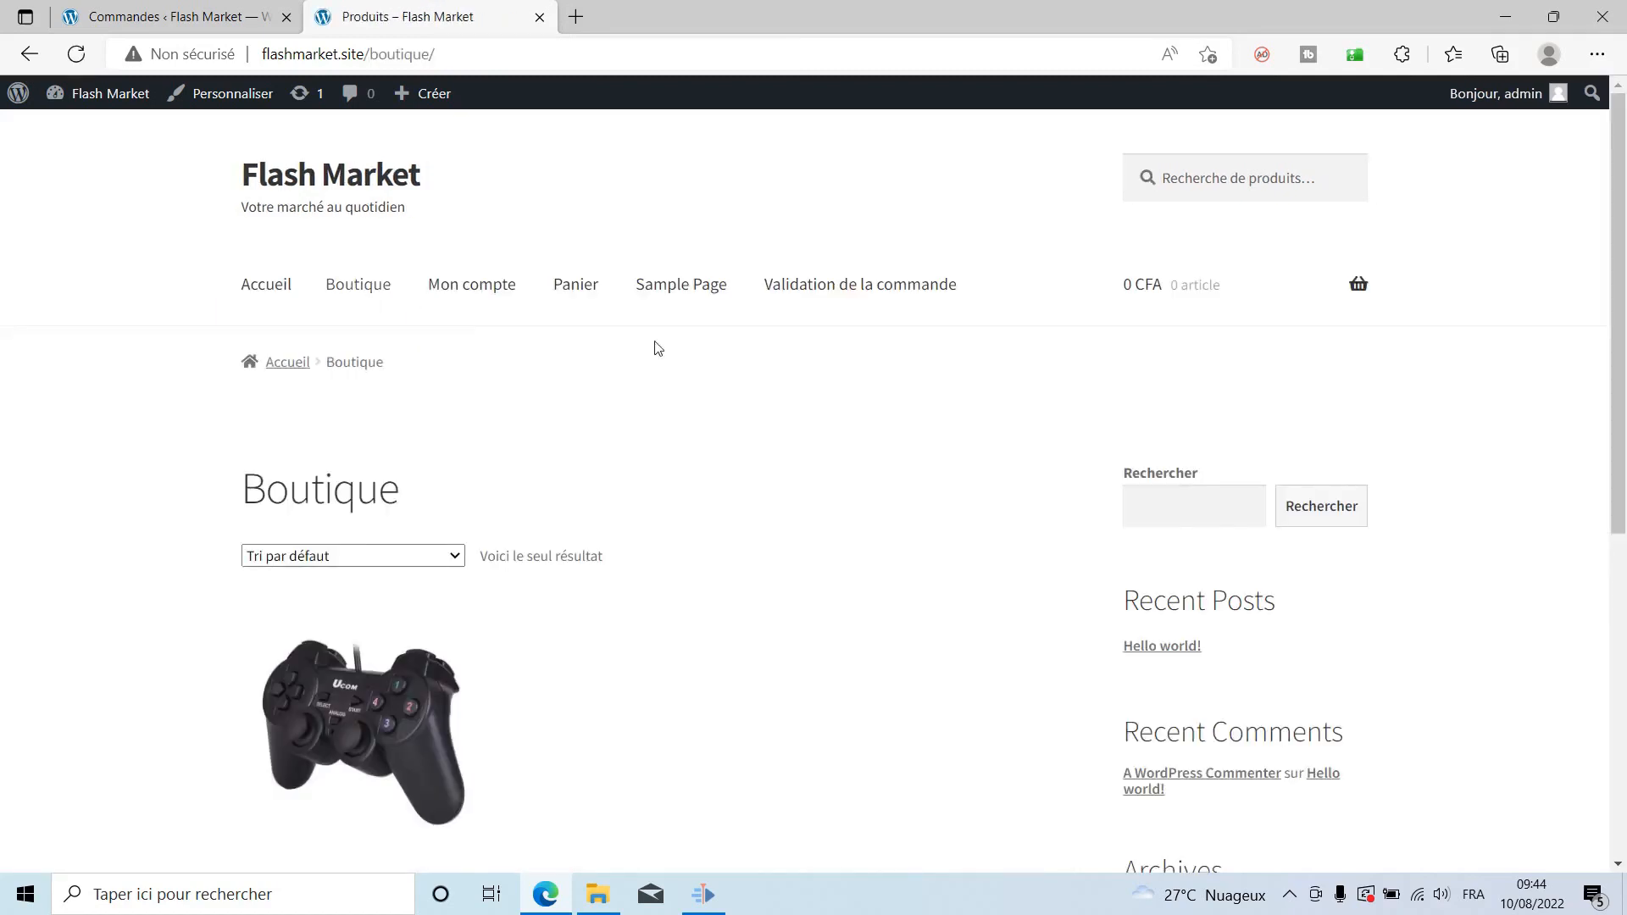
scroll(763, 382, down, 1)
click(319, 576)
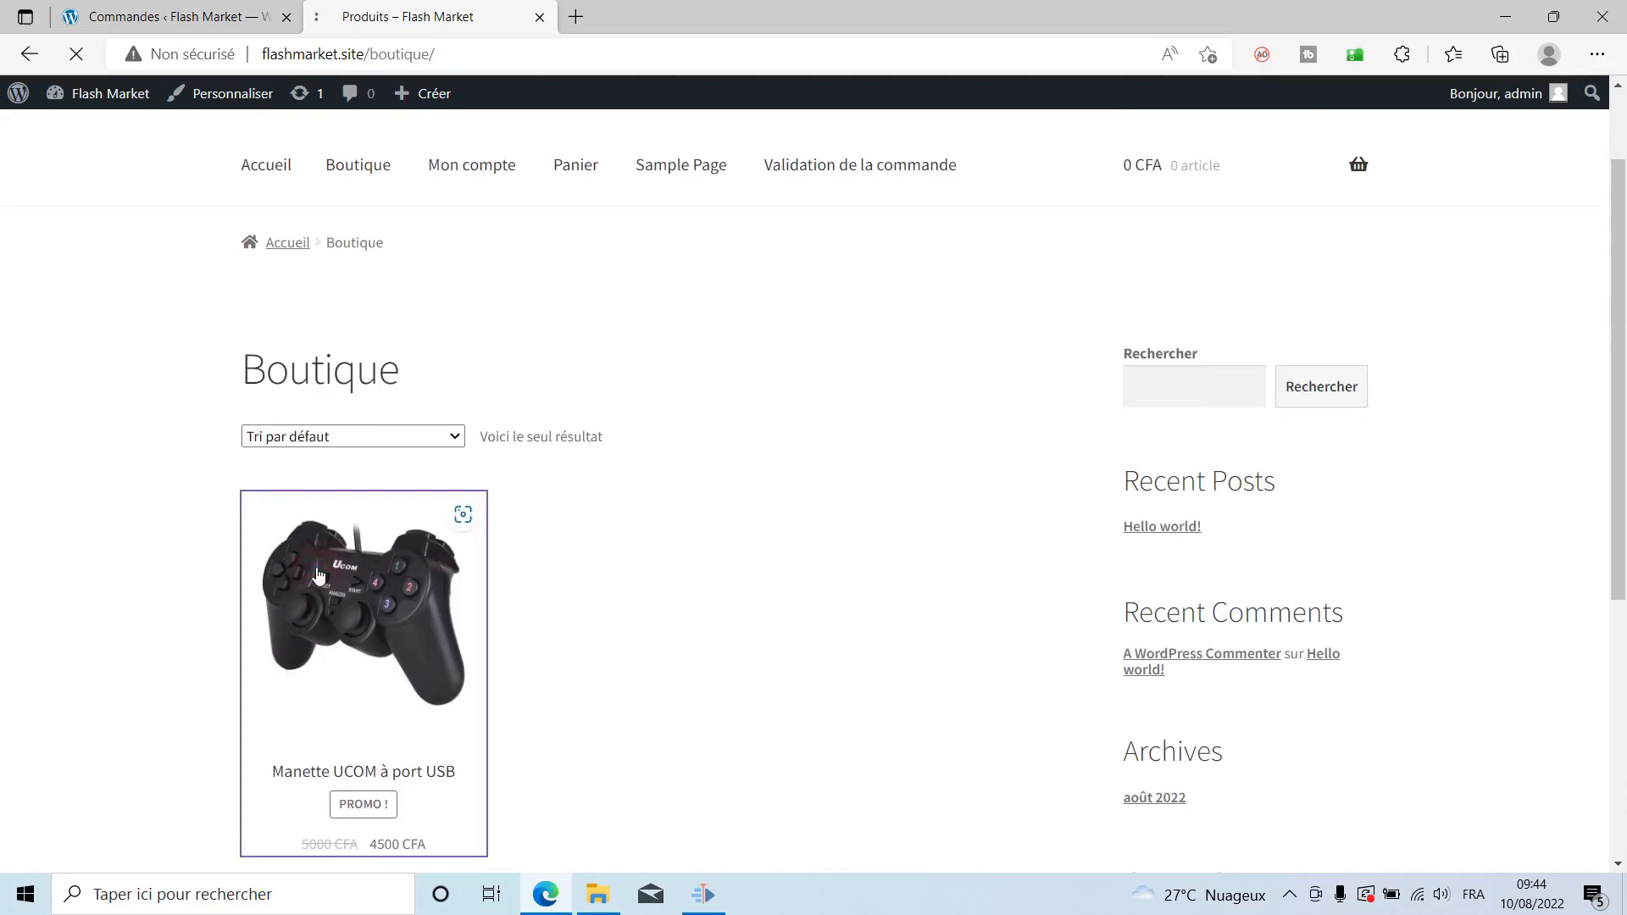
scroll(581, 606, down, 5)
scroll(582, 607, up, 5)
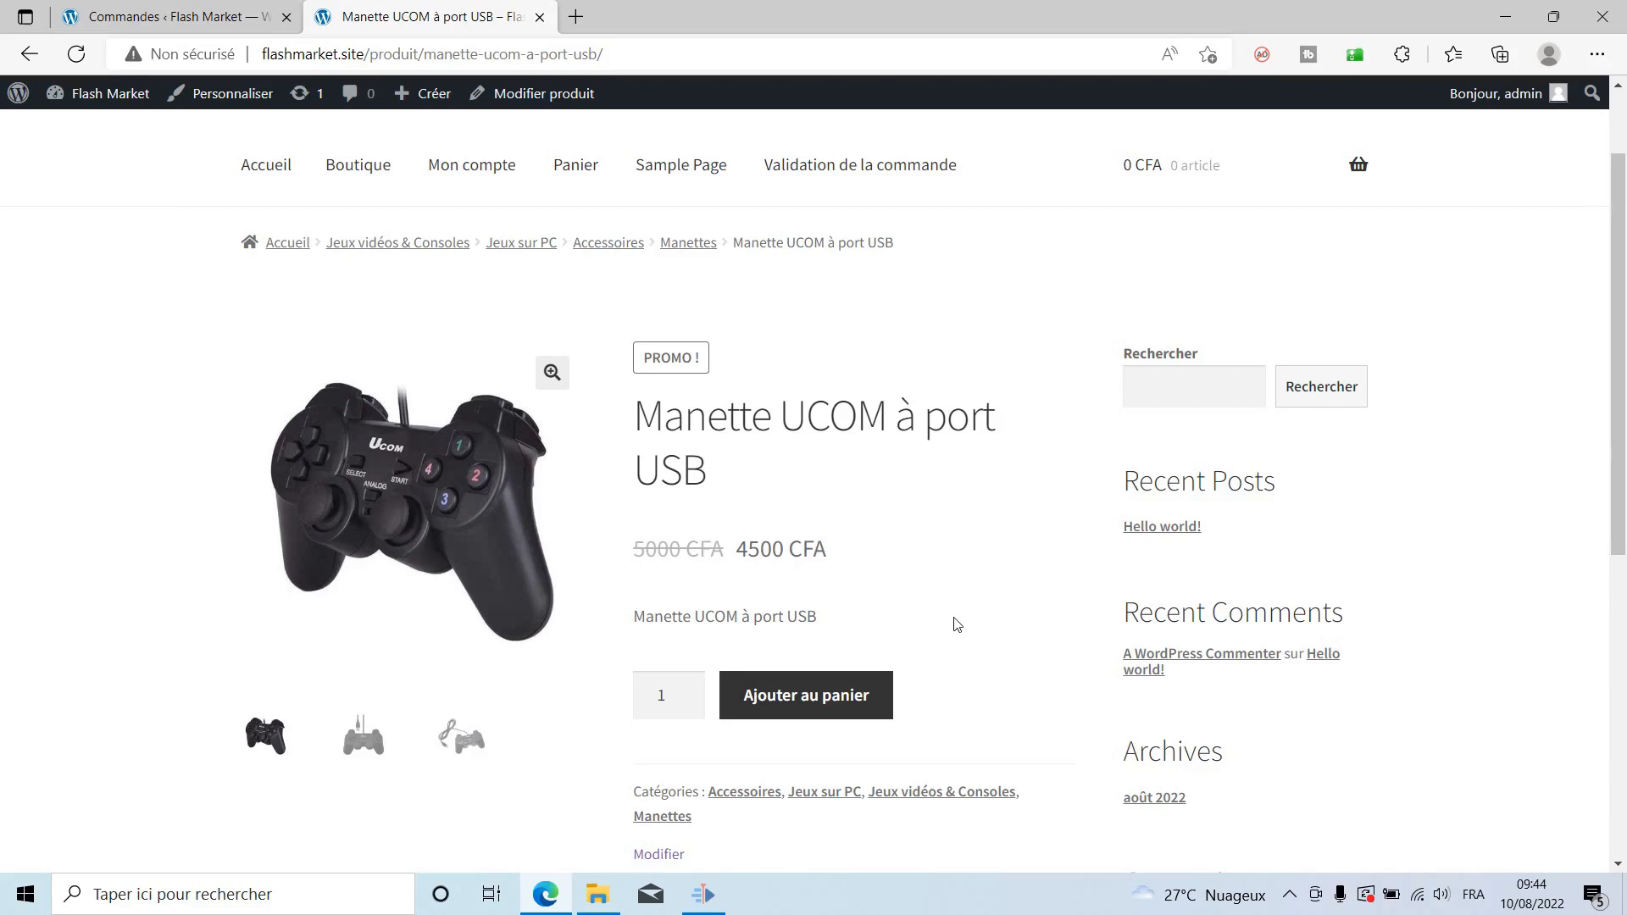
scroll(932, 487, down, 1)
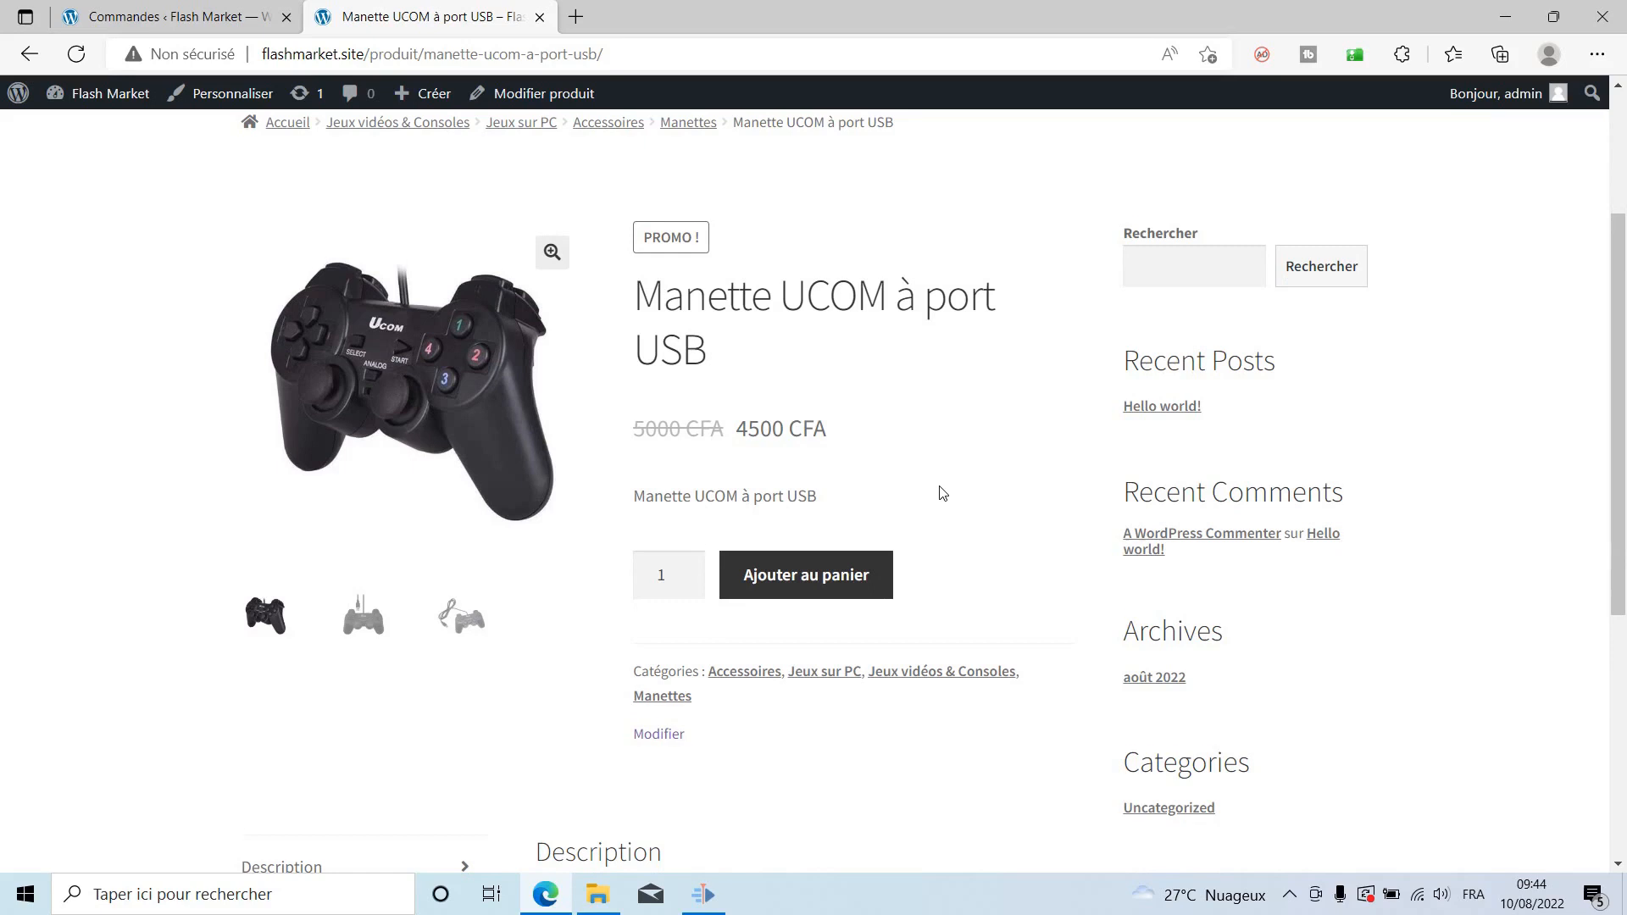
scroll(942, 494, down, 3)
scroll(943, 493, up, 3)
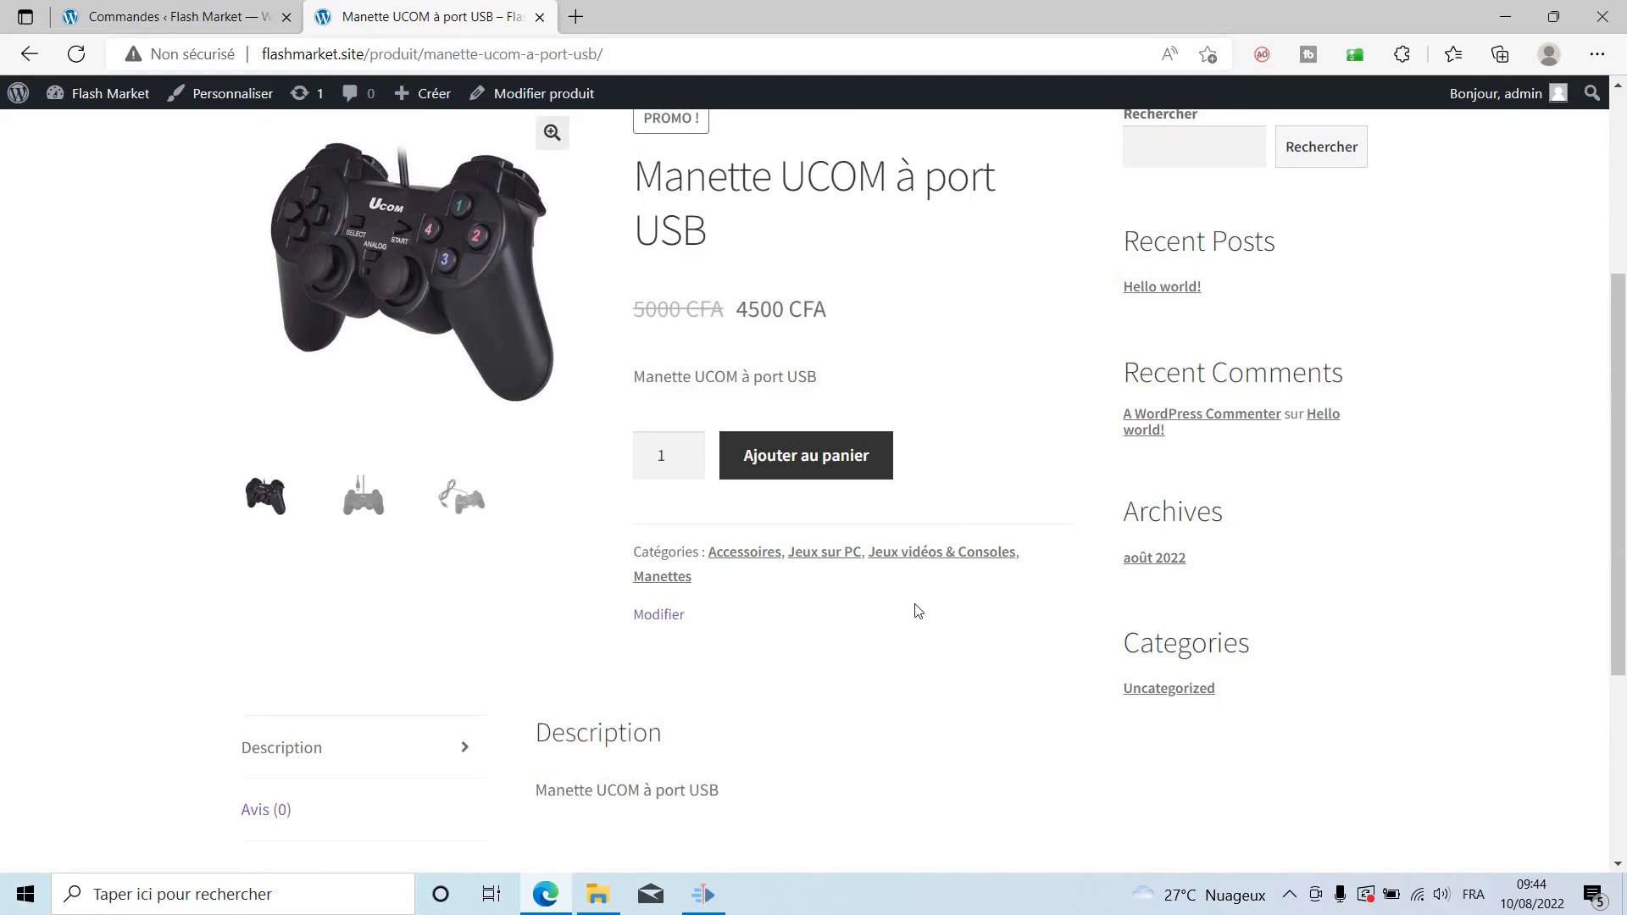
scroll(928, 610, up, 4)
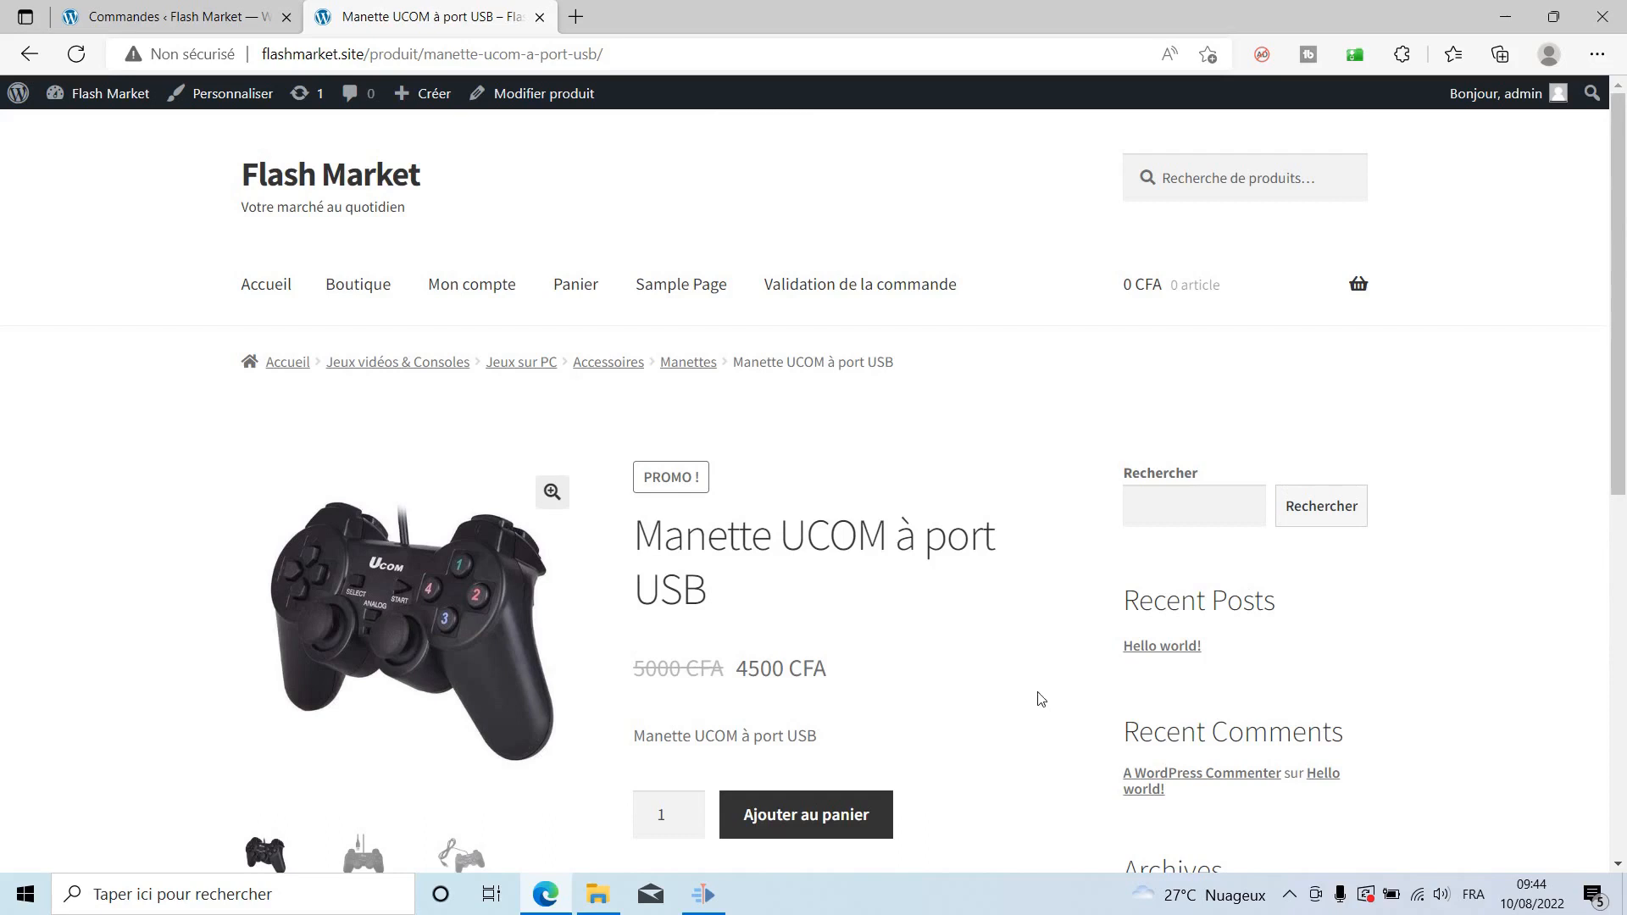
click(144, 16)
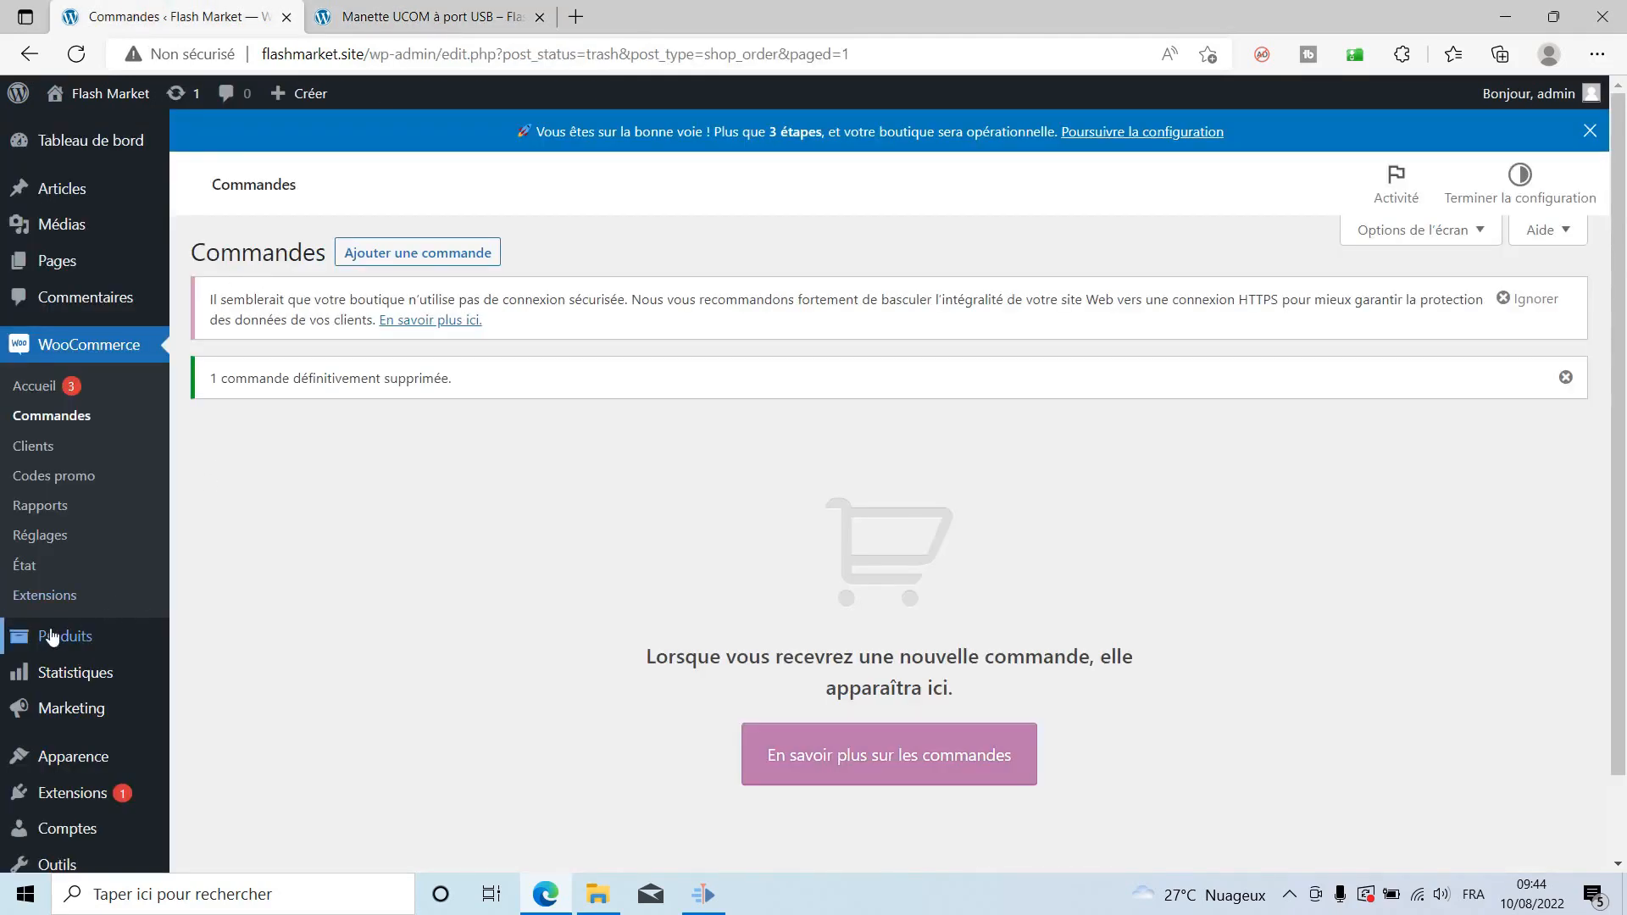
Open the Manette UCOM à port USB product for editing from Tous les produits.
mouse_move(52, 640)
click(238, 643)
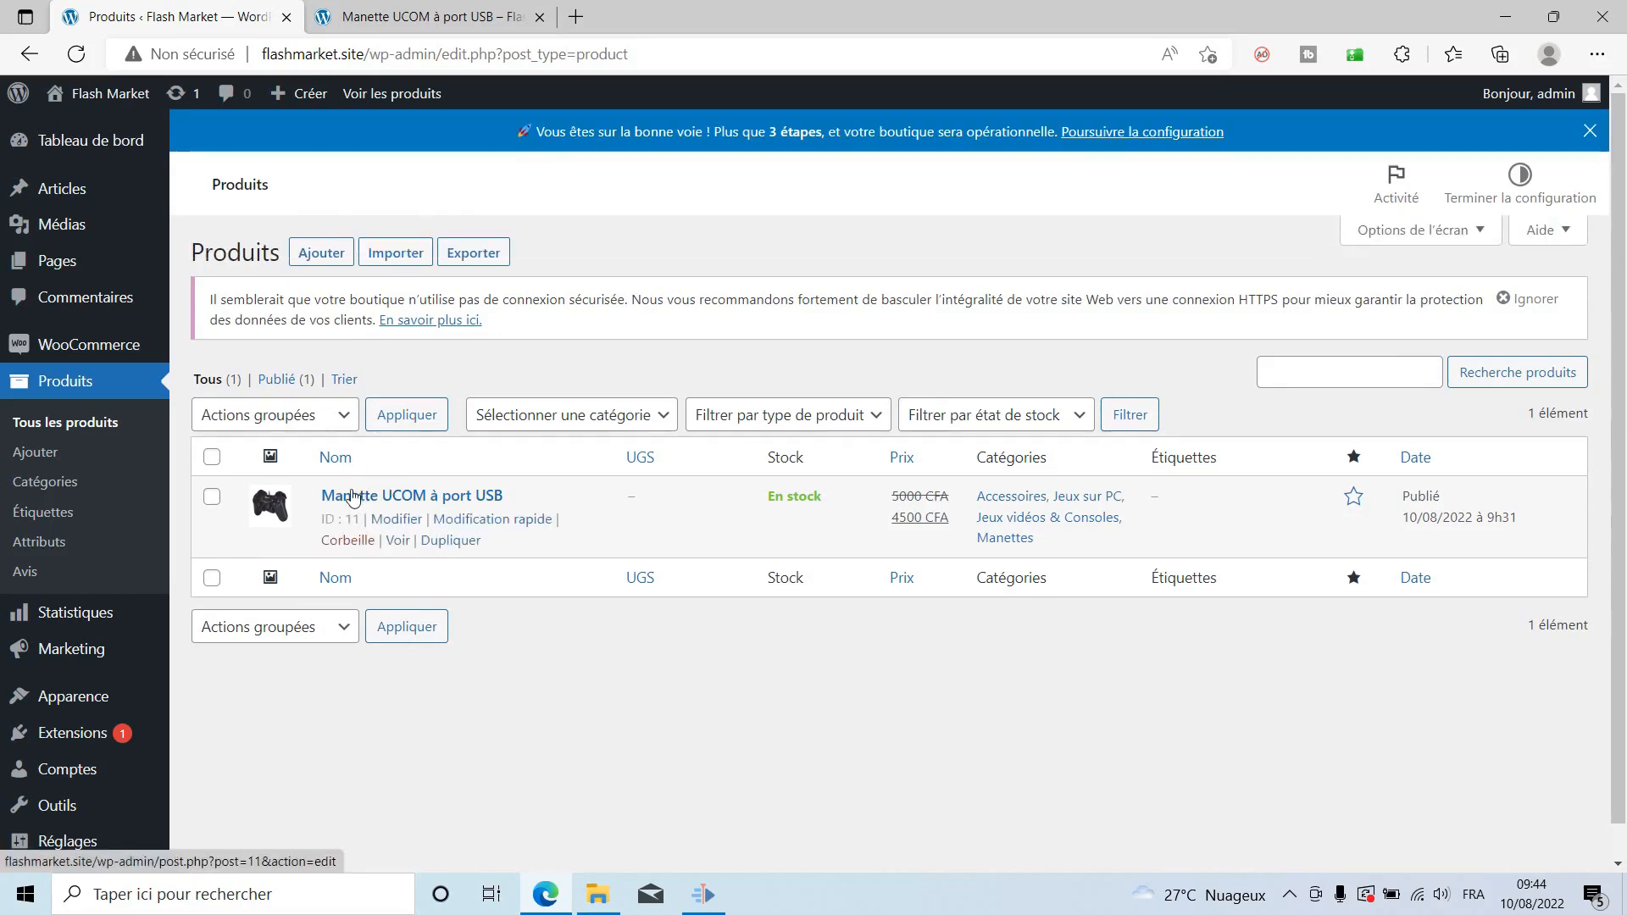
click(347, 497)
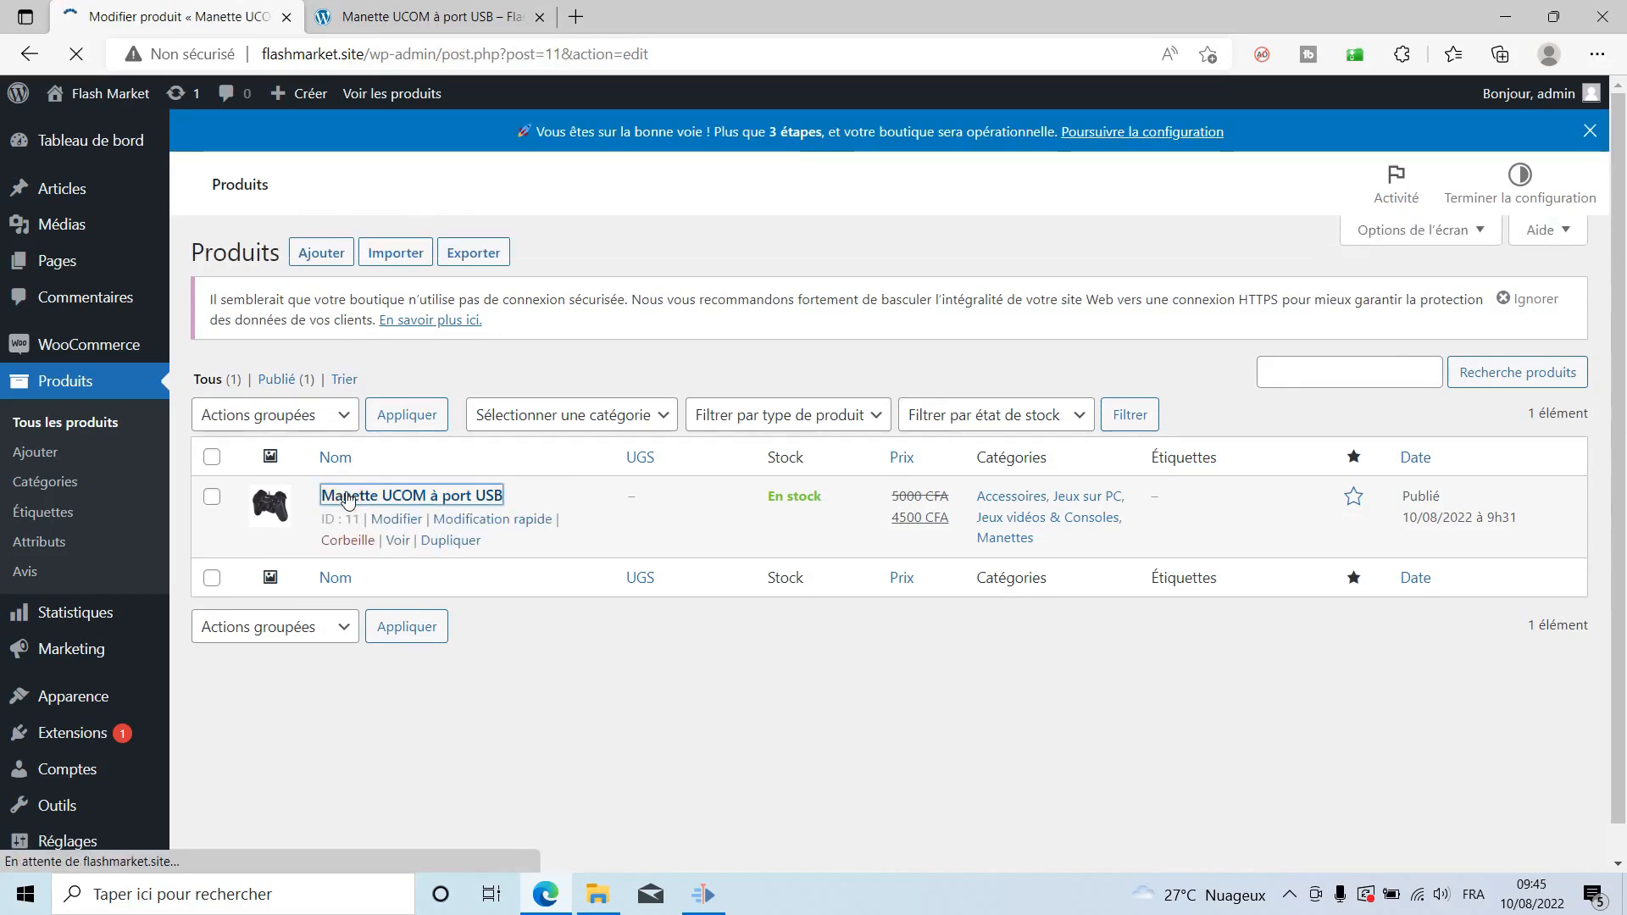
scroll(483, 530, down, 15)
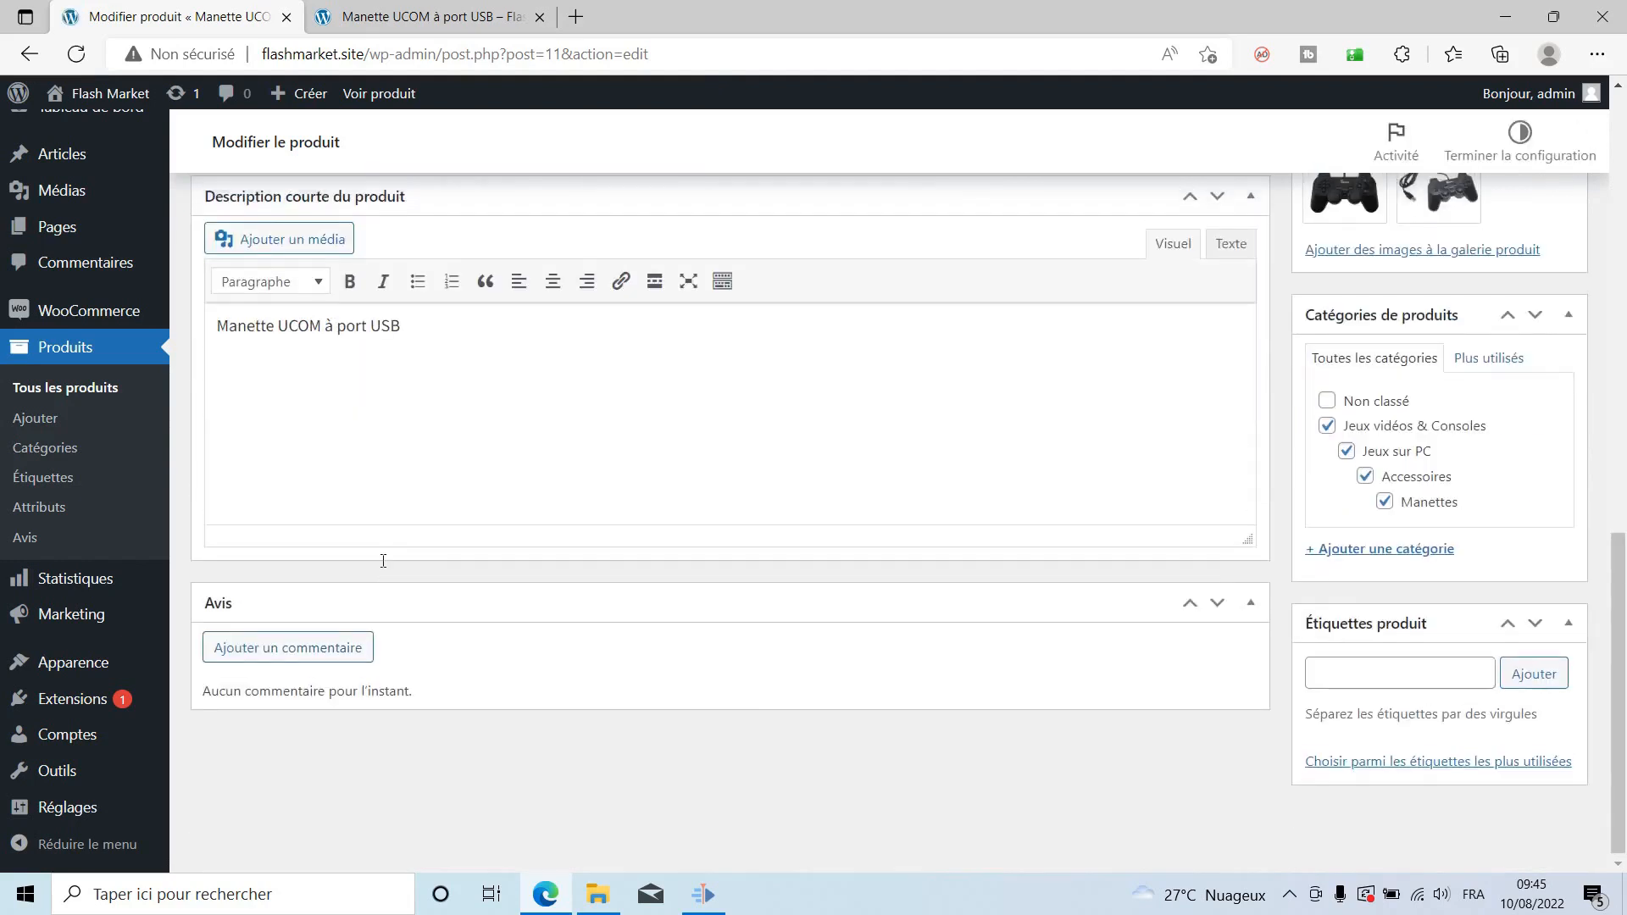
scroll(383, 566, up, 1)
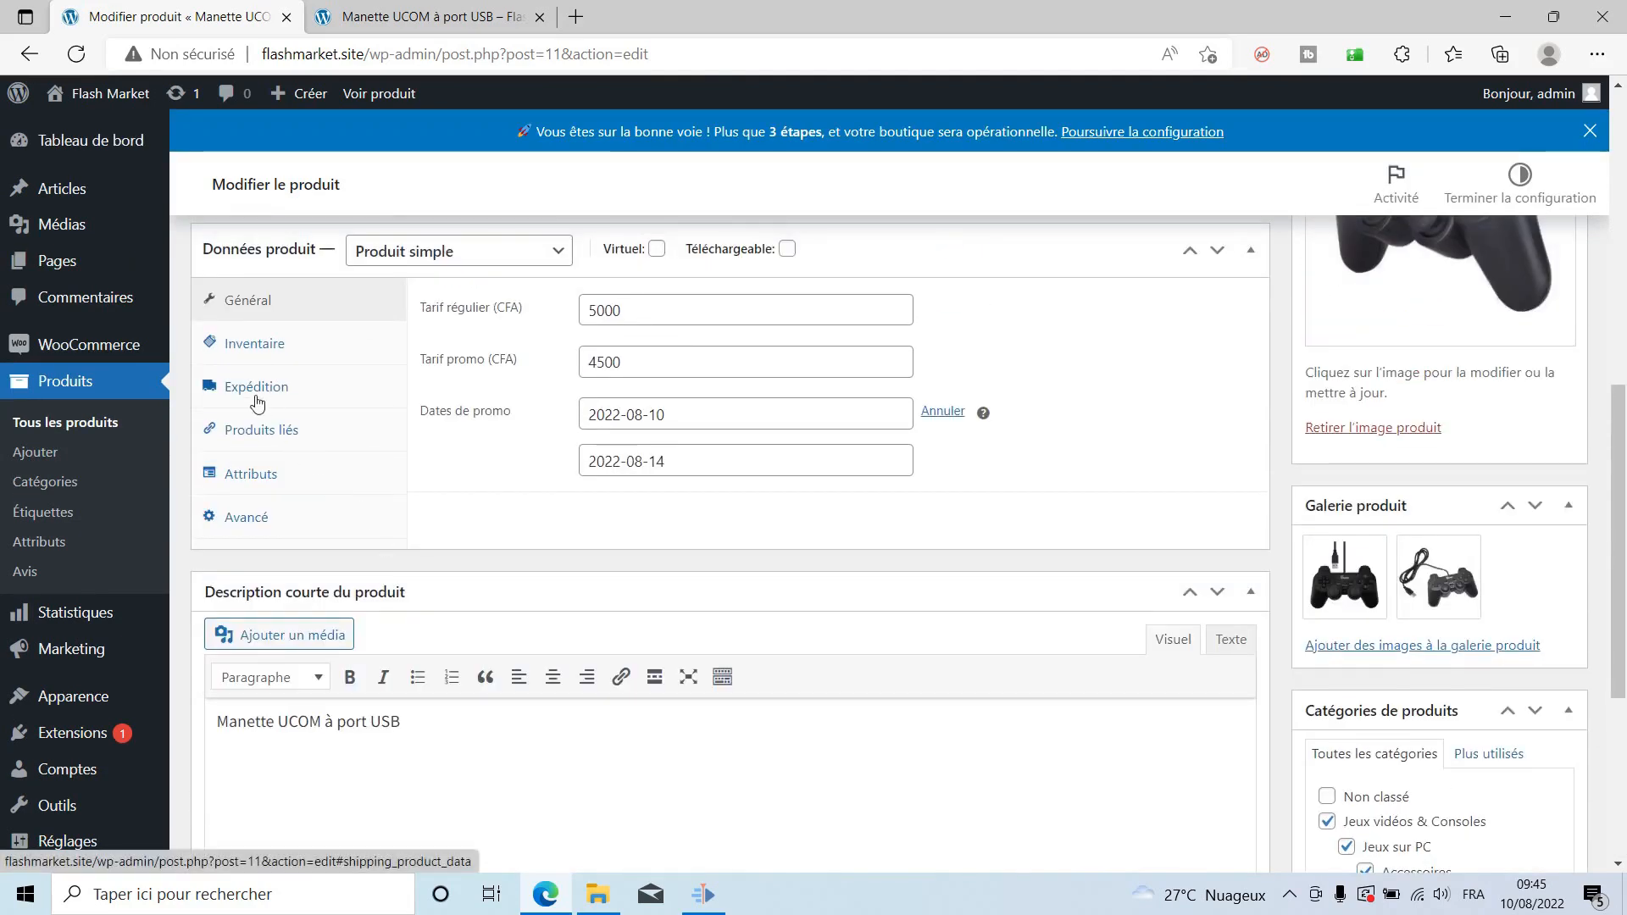
Turn on Gérer le stock with a quantity of 2 and update the product.
click(257, 353)
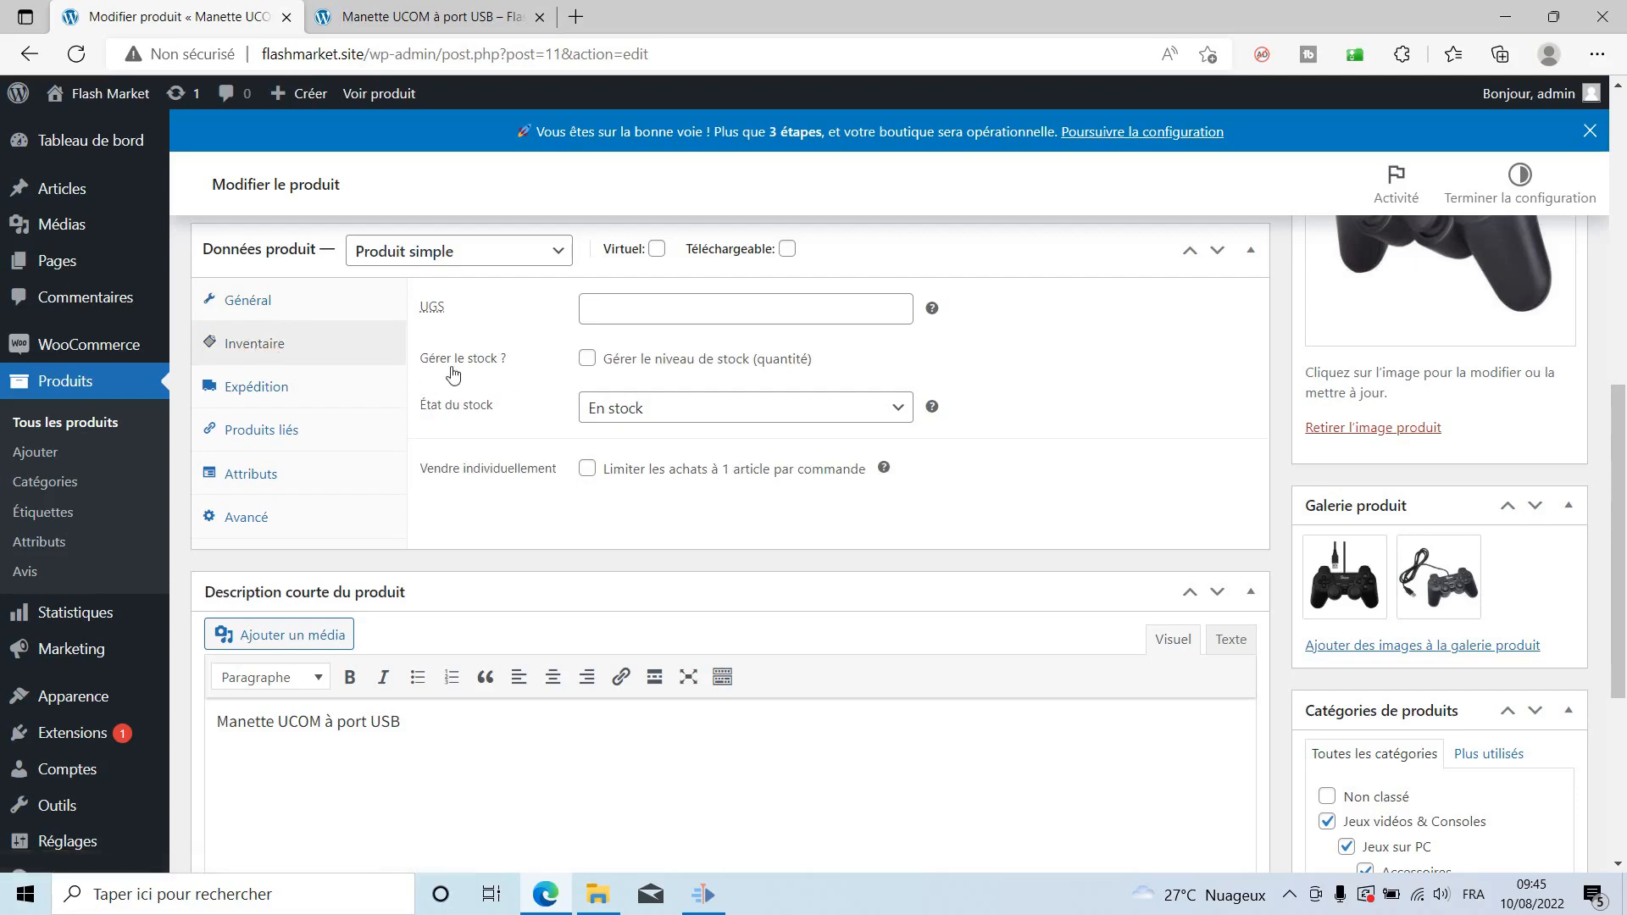
click(588, 361)
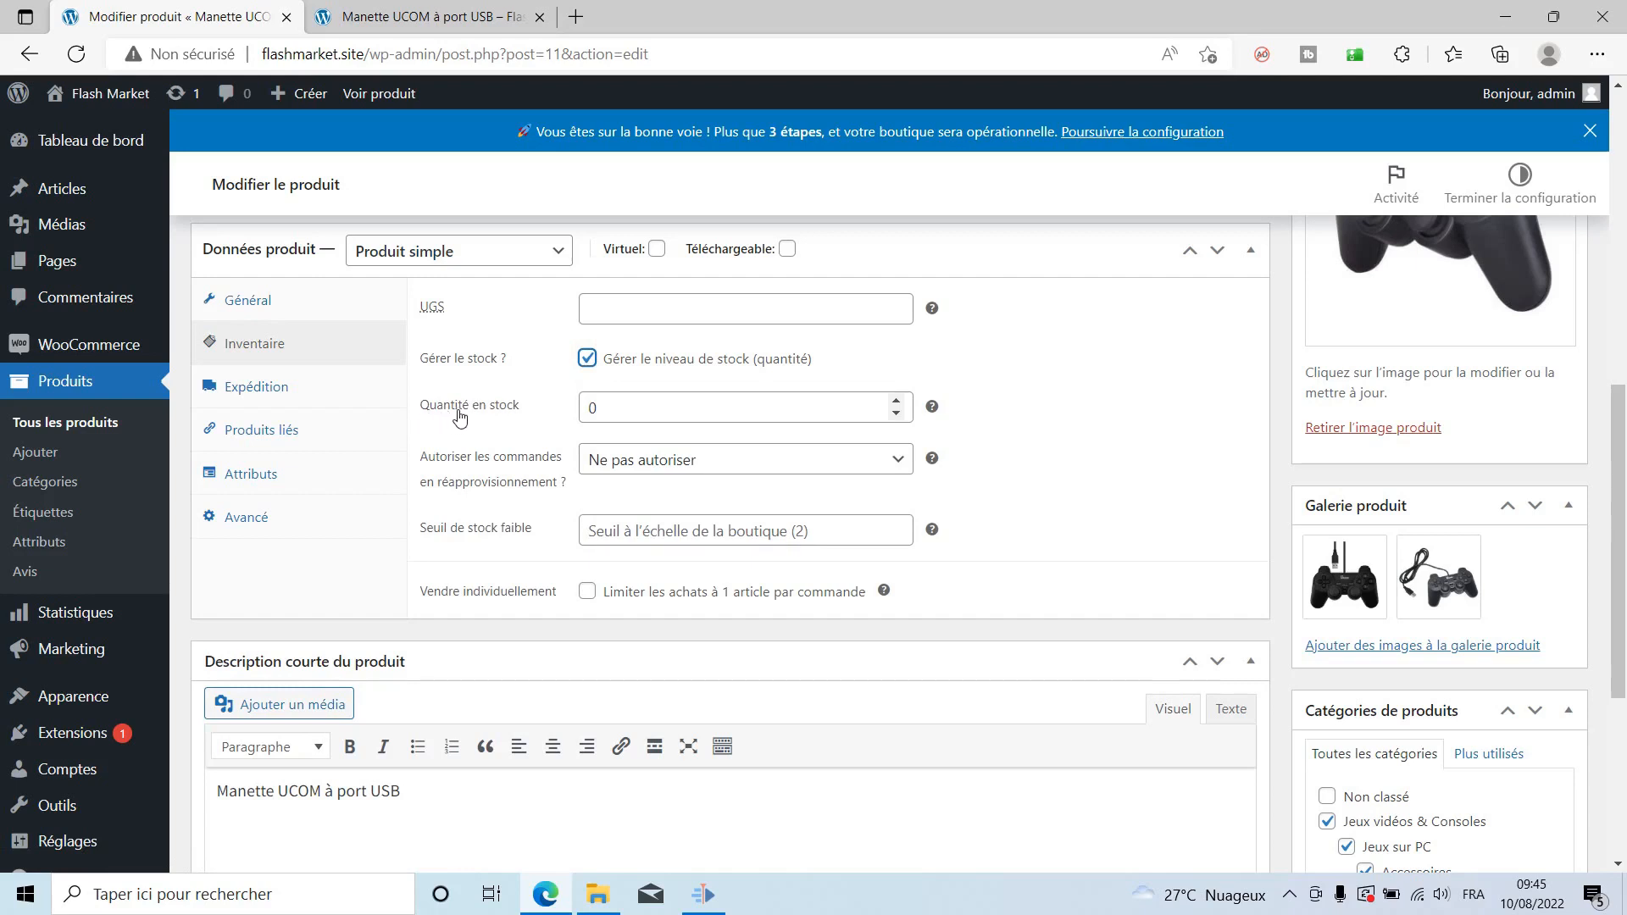
click(897, 399)
click(896, 399)
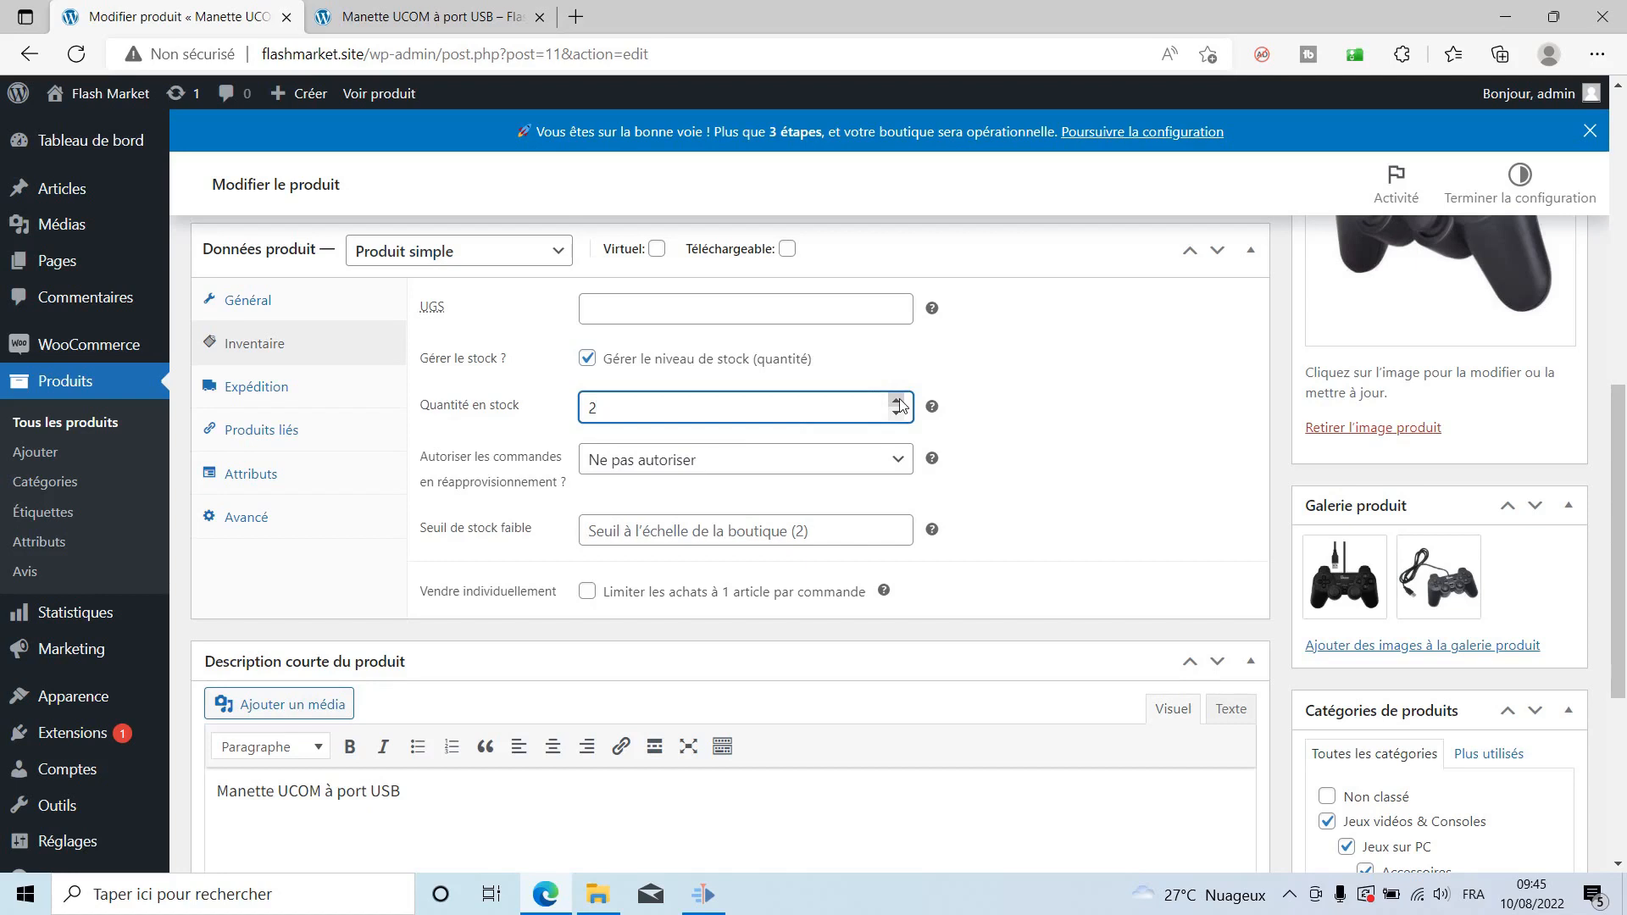
click(585, 360)
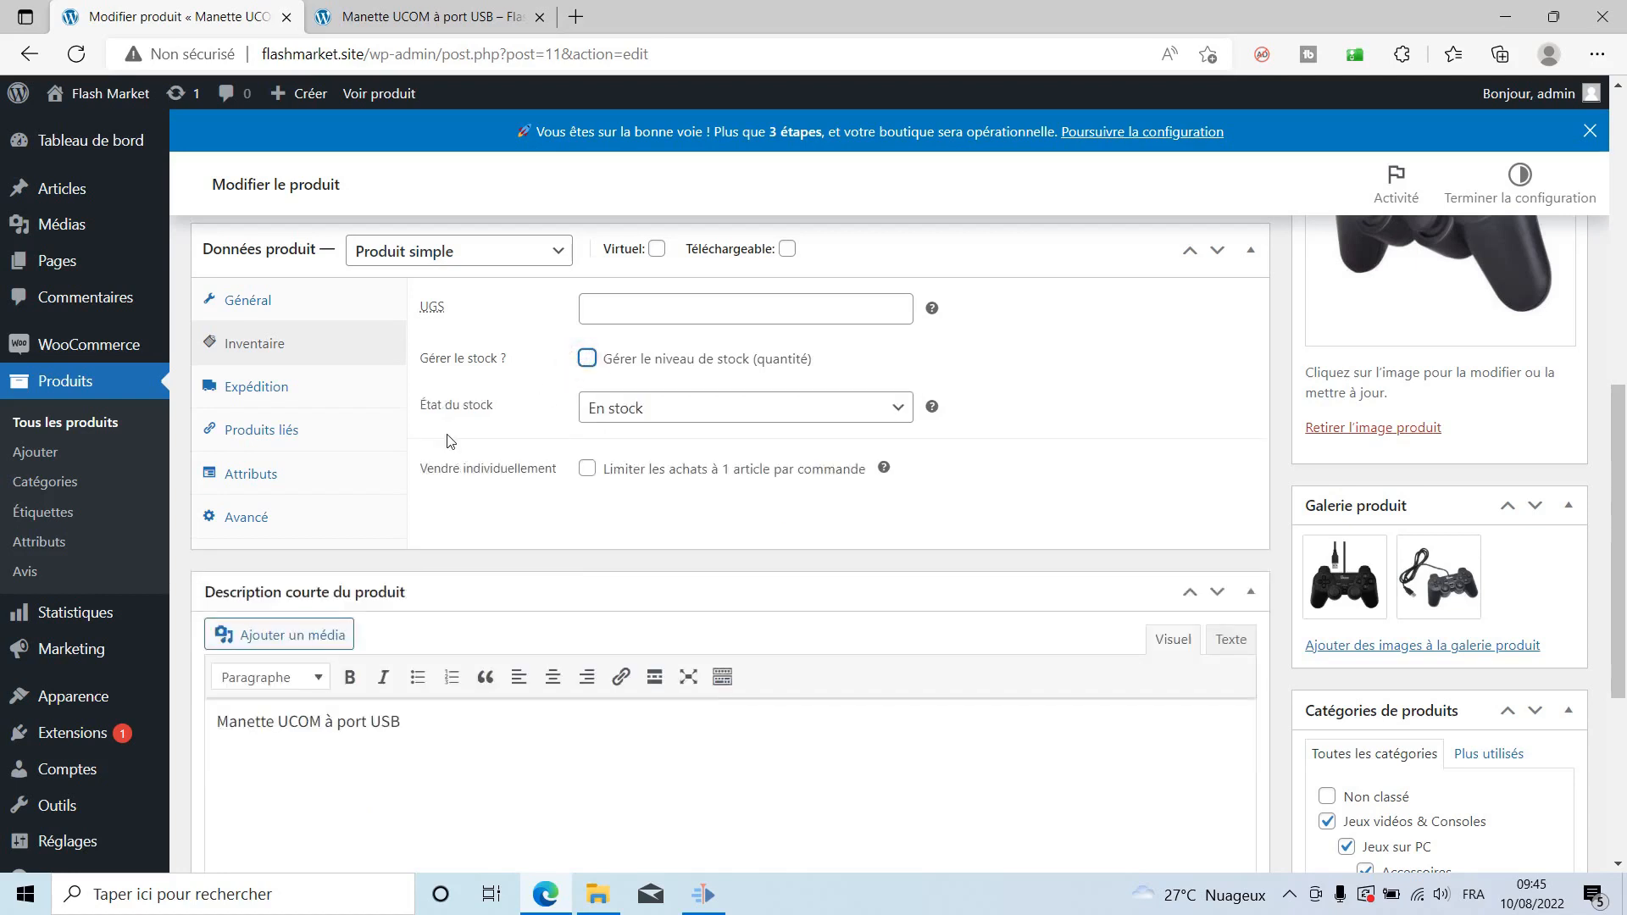
click(686, 416)
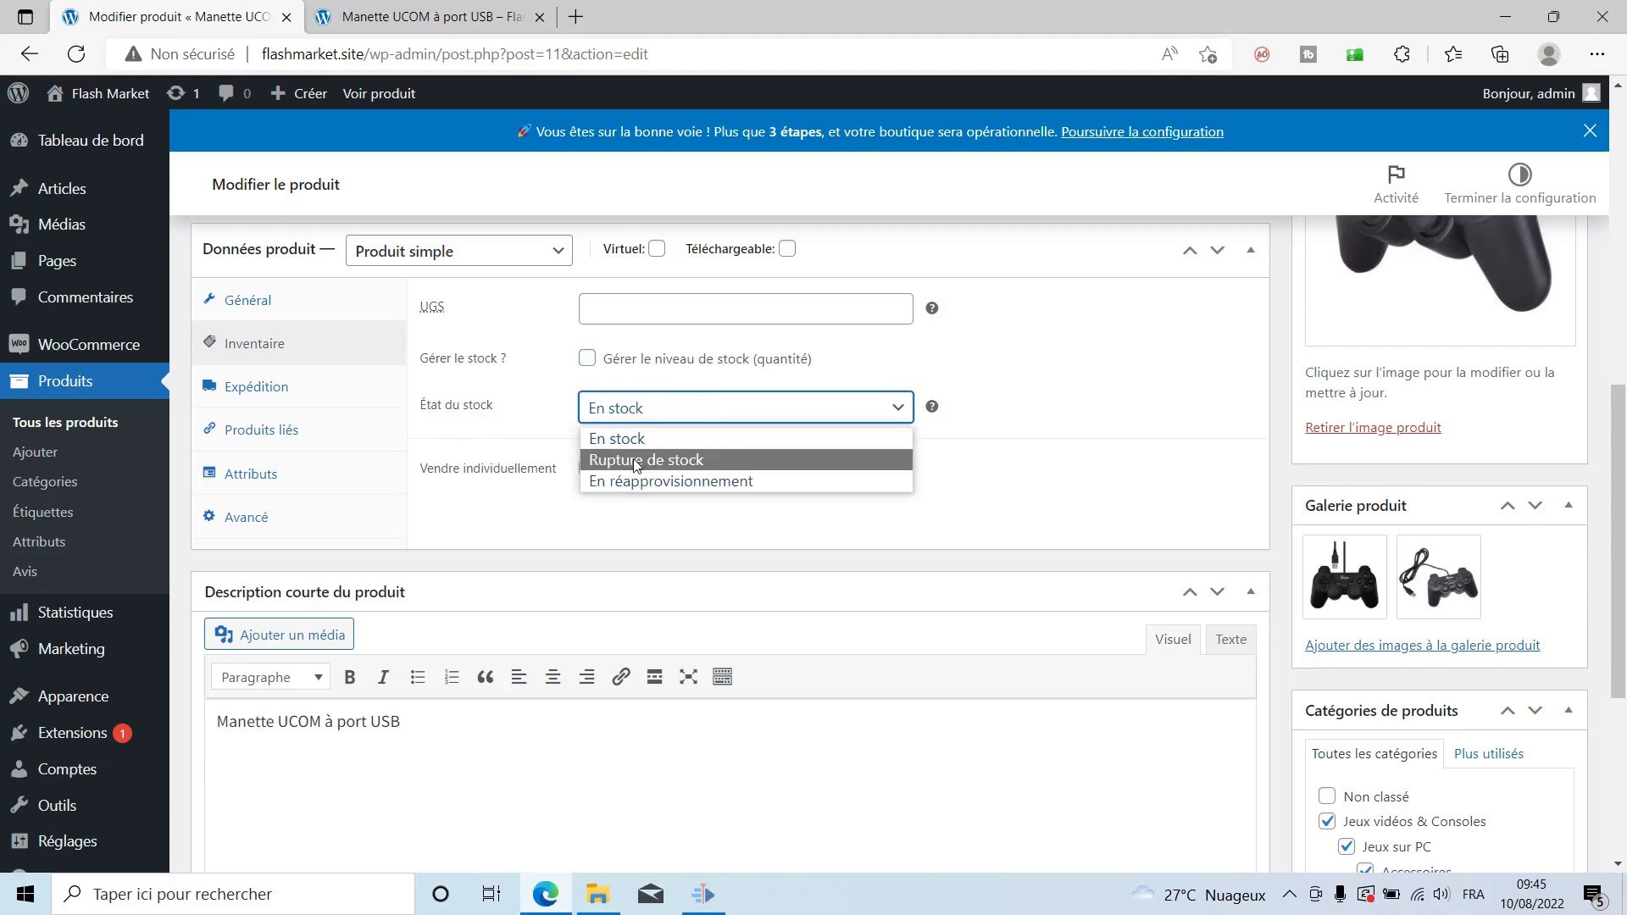
click(566, 389)
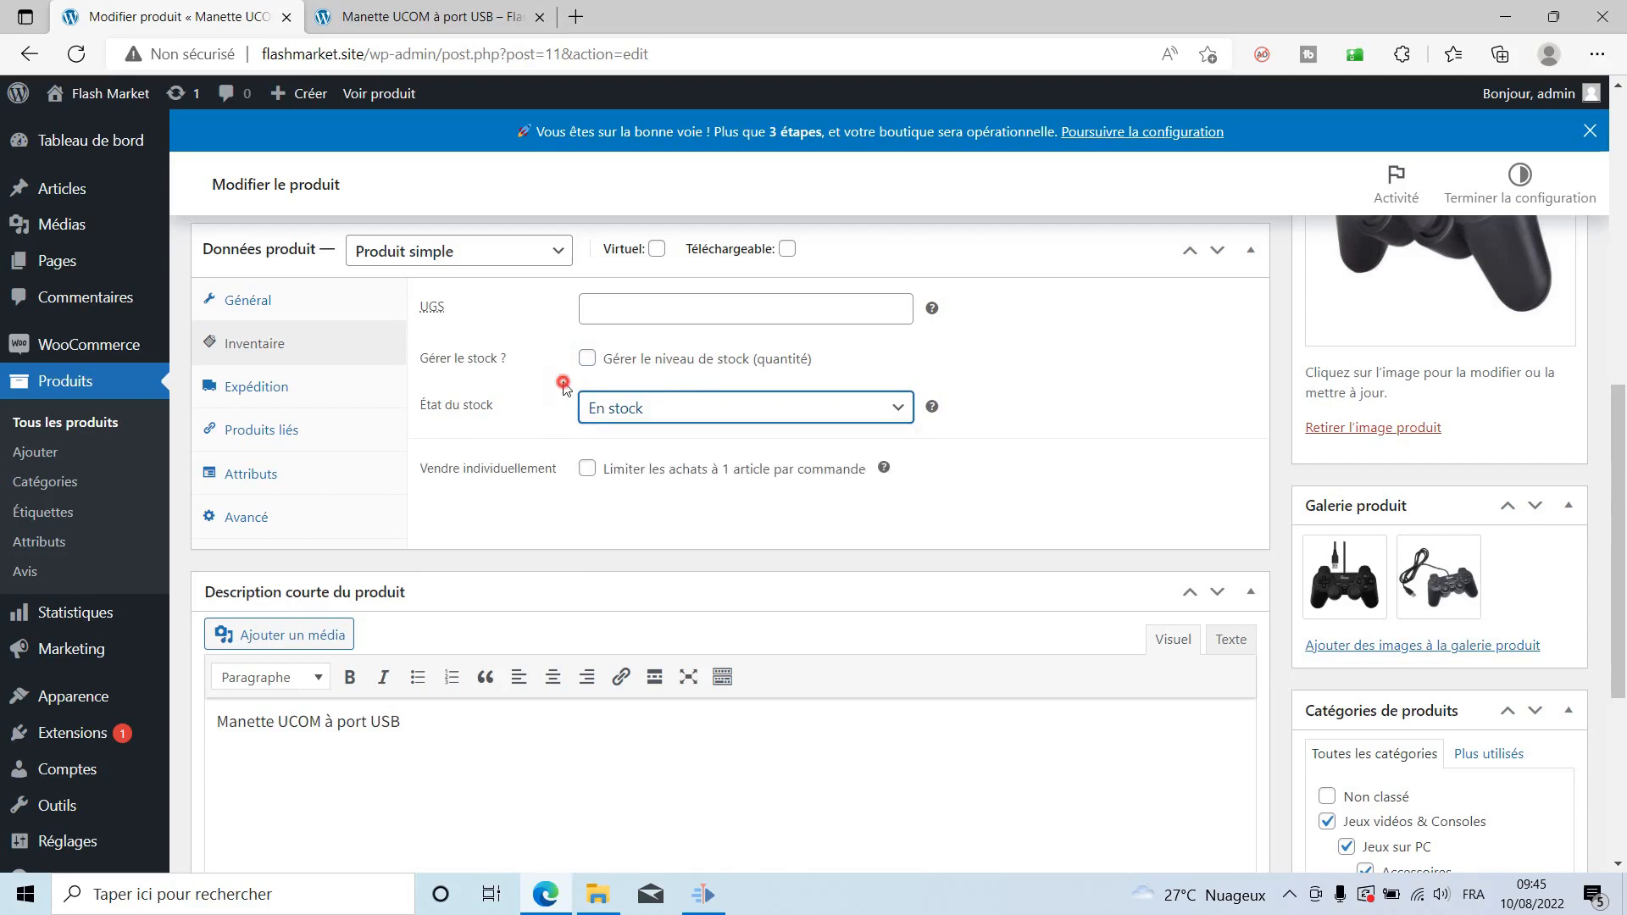
click(585, 361)
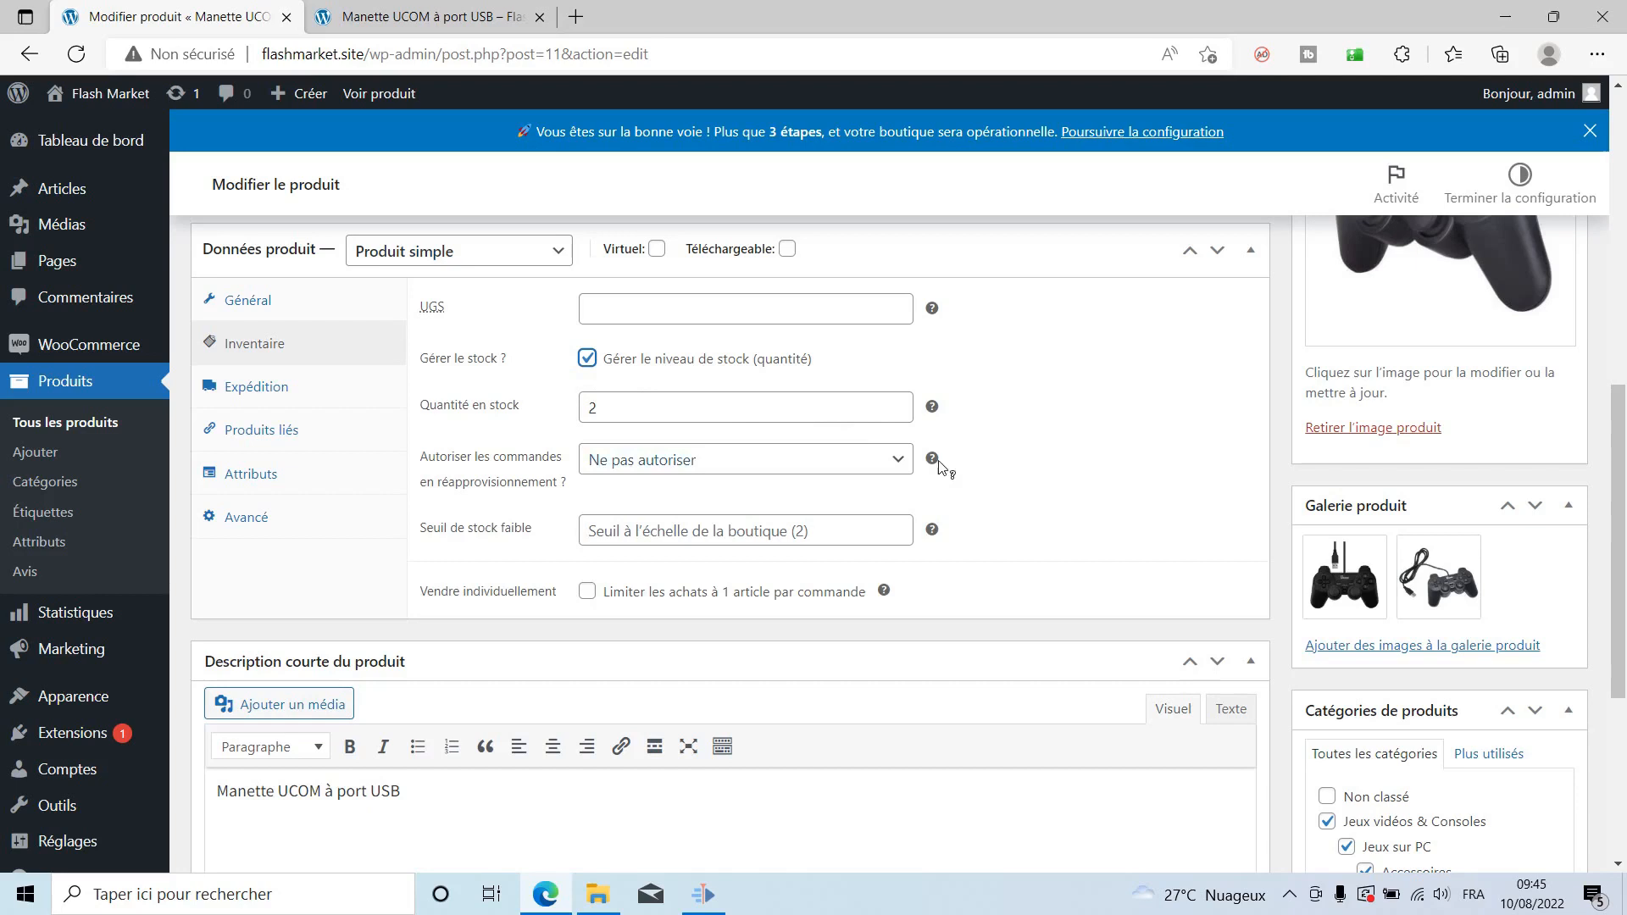
scroll(1050, 581, down, 5)
scroll(1050, 574, up, 11)
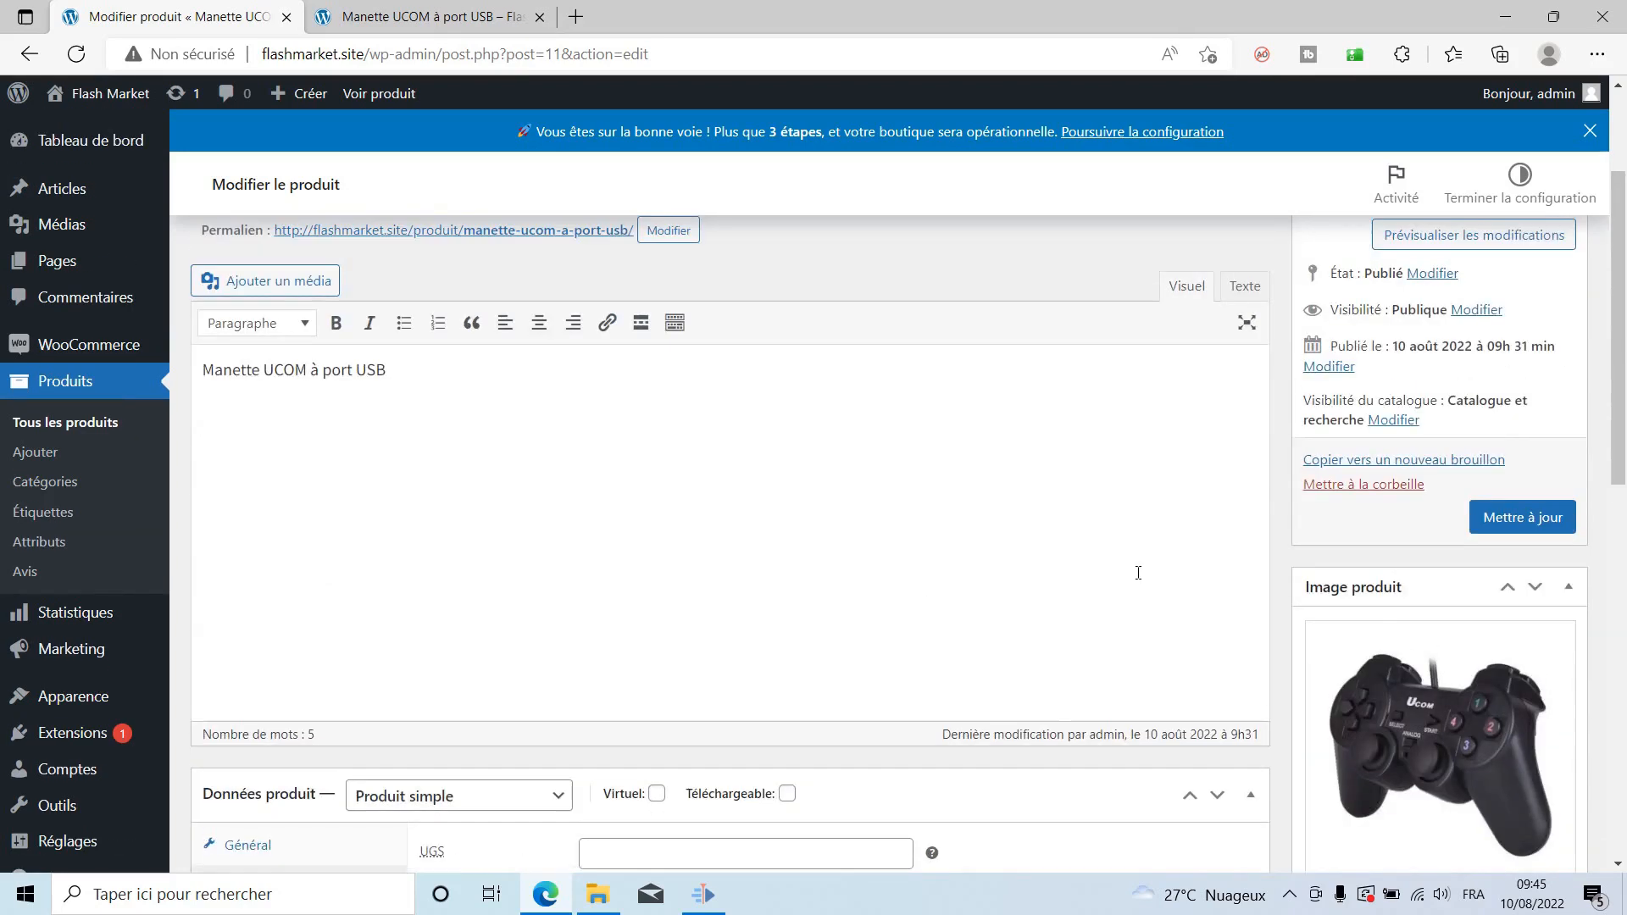
click(1523, 519)
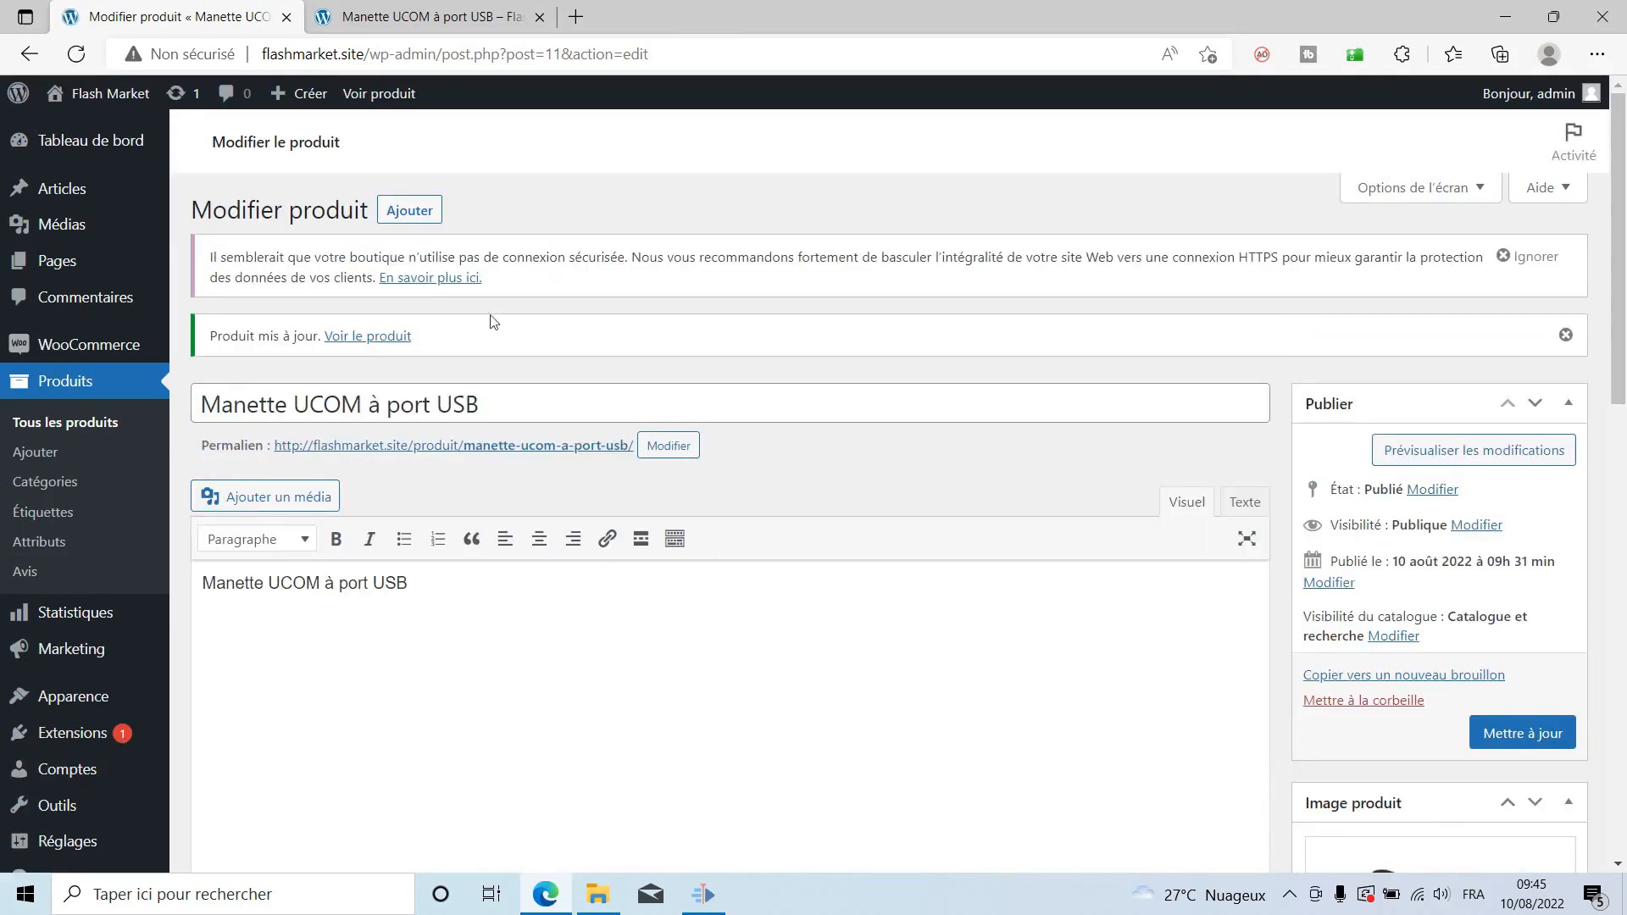
click(415, 100)
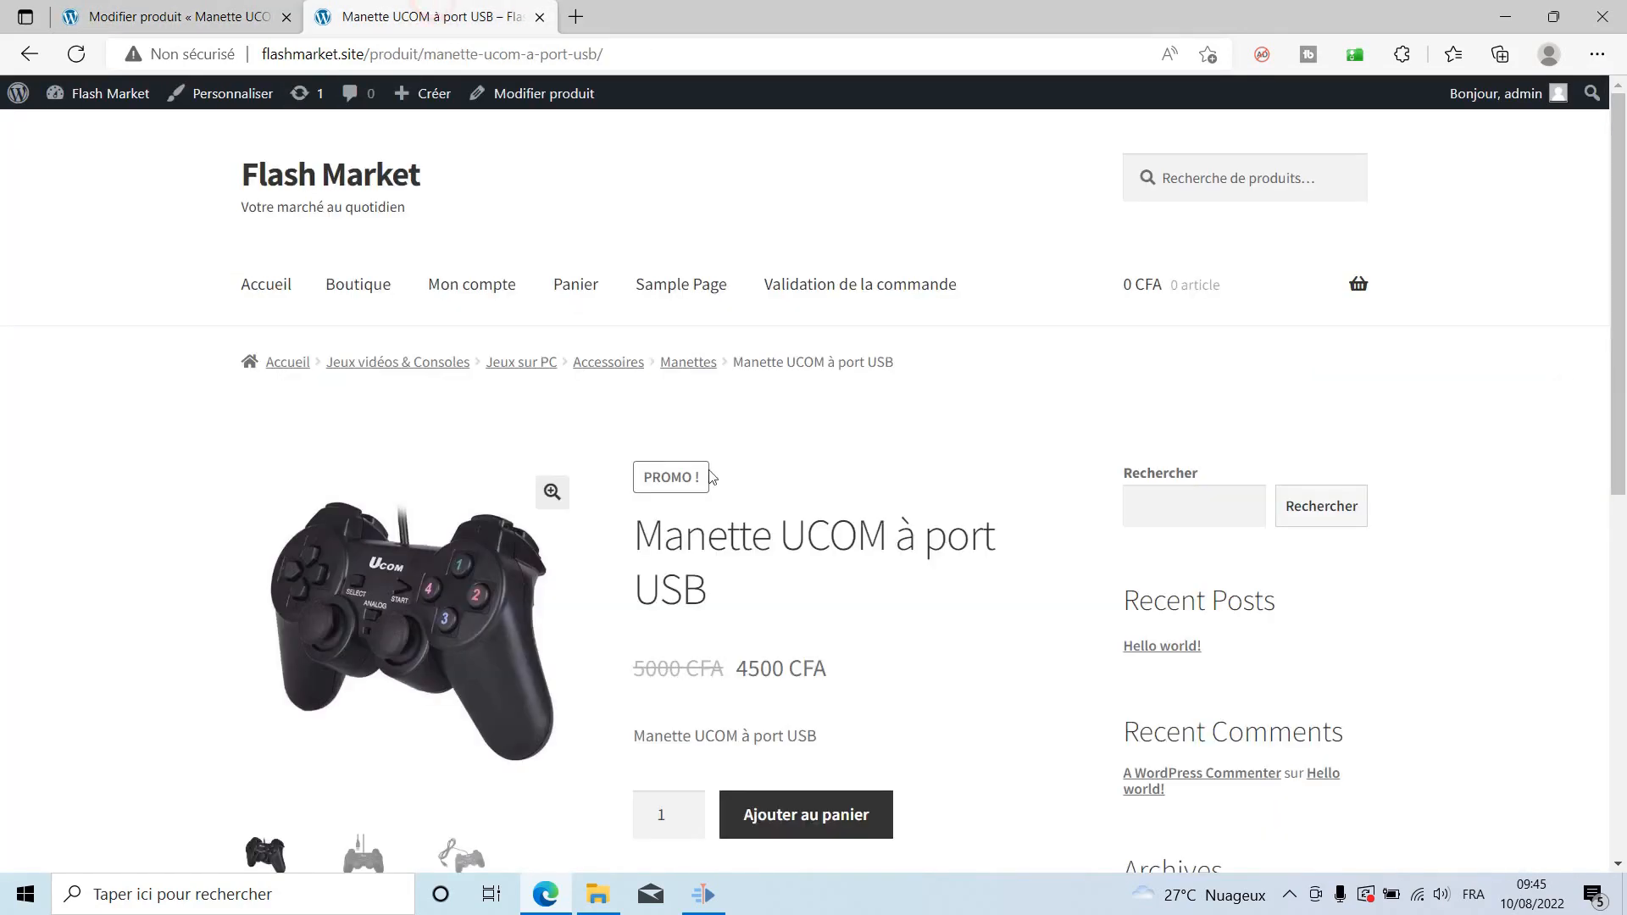
click(76, 54)
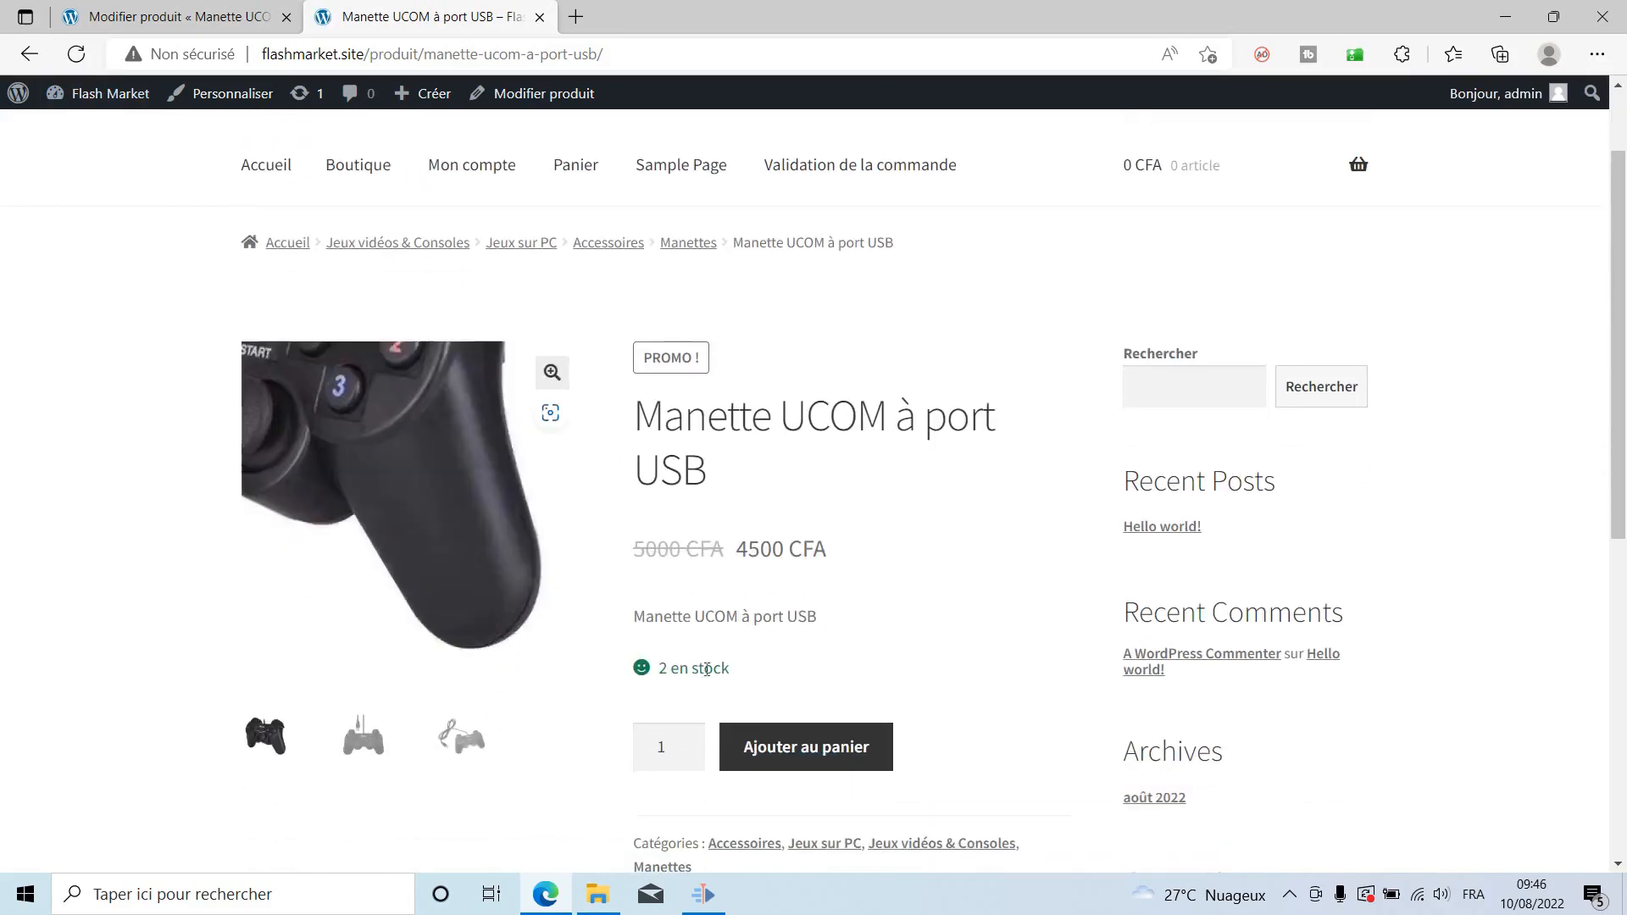
drag(660, 669, 788, 676)
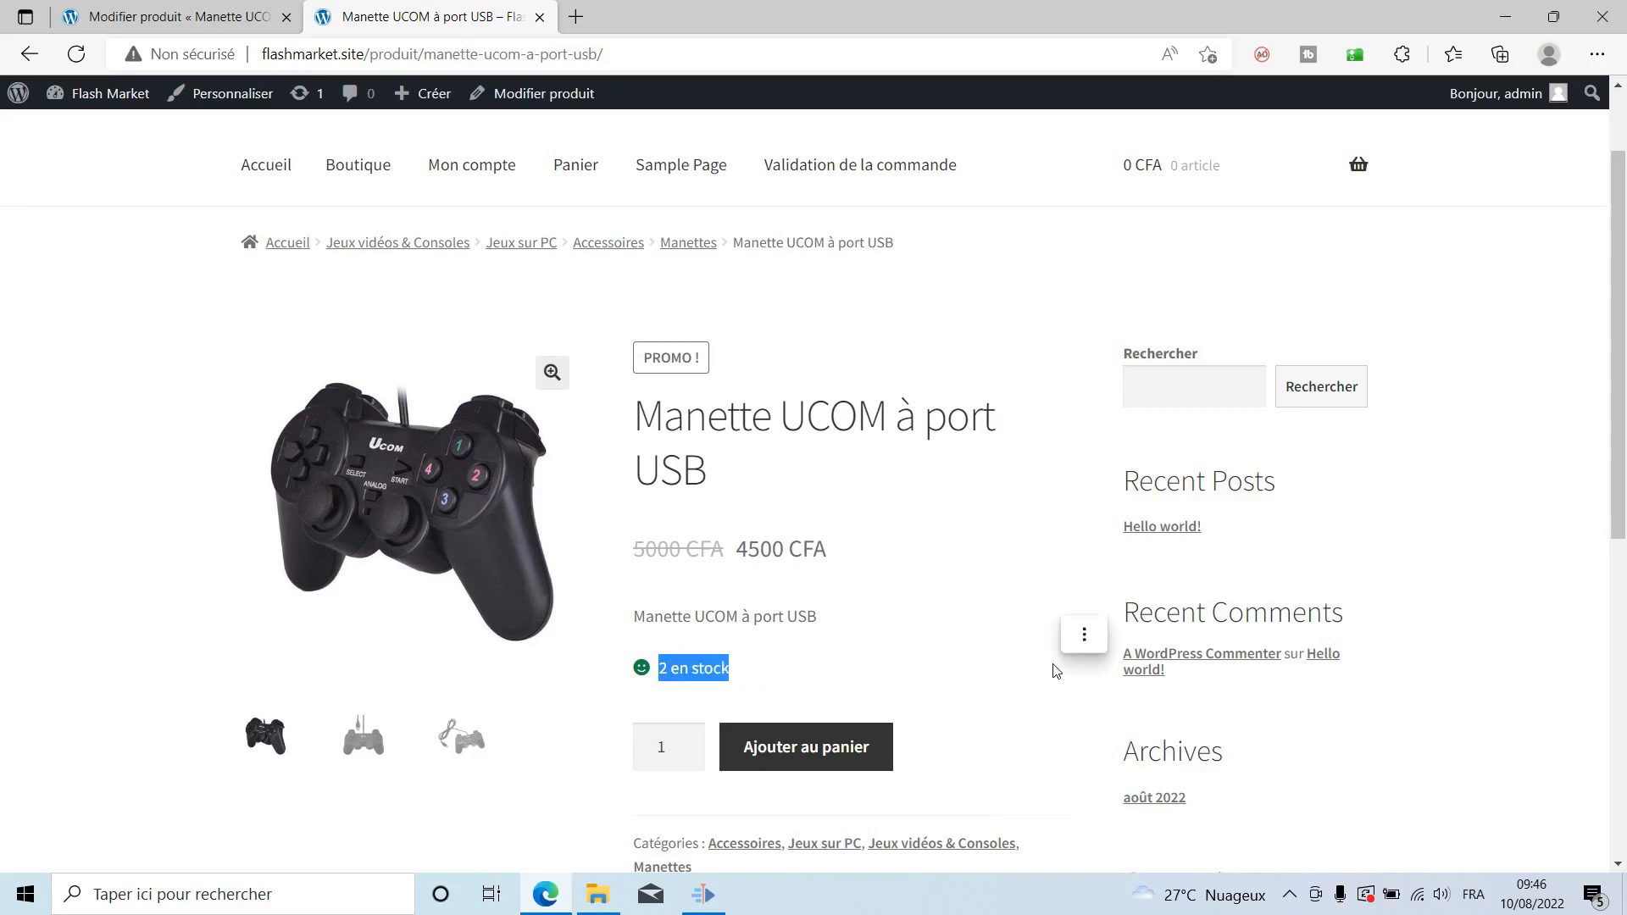
scroll(1059, 669, down, 4)
scroll(1059, 669, up, 5)
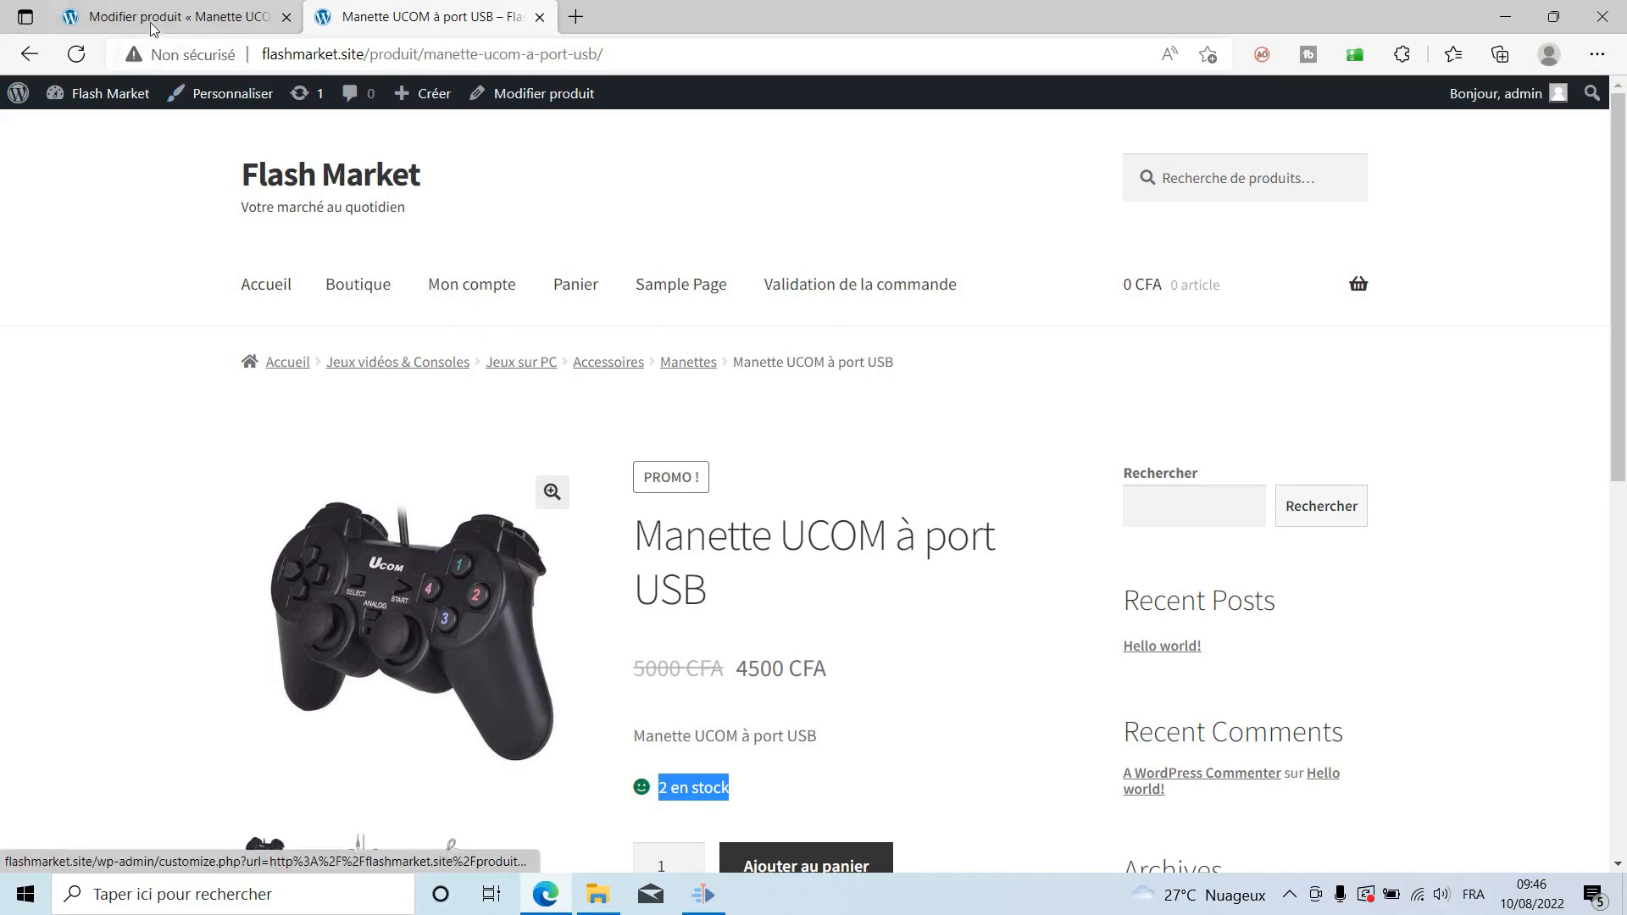
In the Customizer's Menus, create 'Mon menu' assigned to Menu principal and Menu pour mobiles.
click(219, 91)
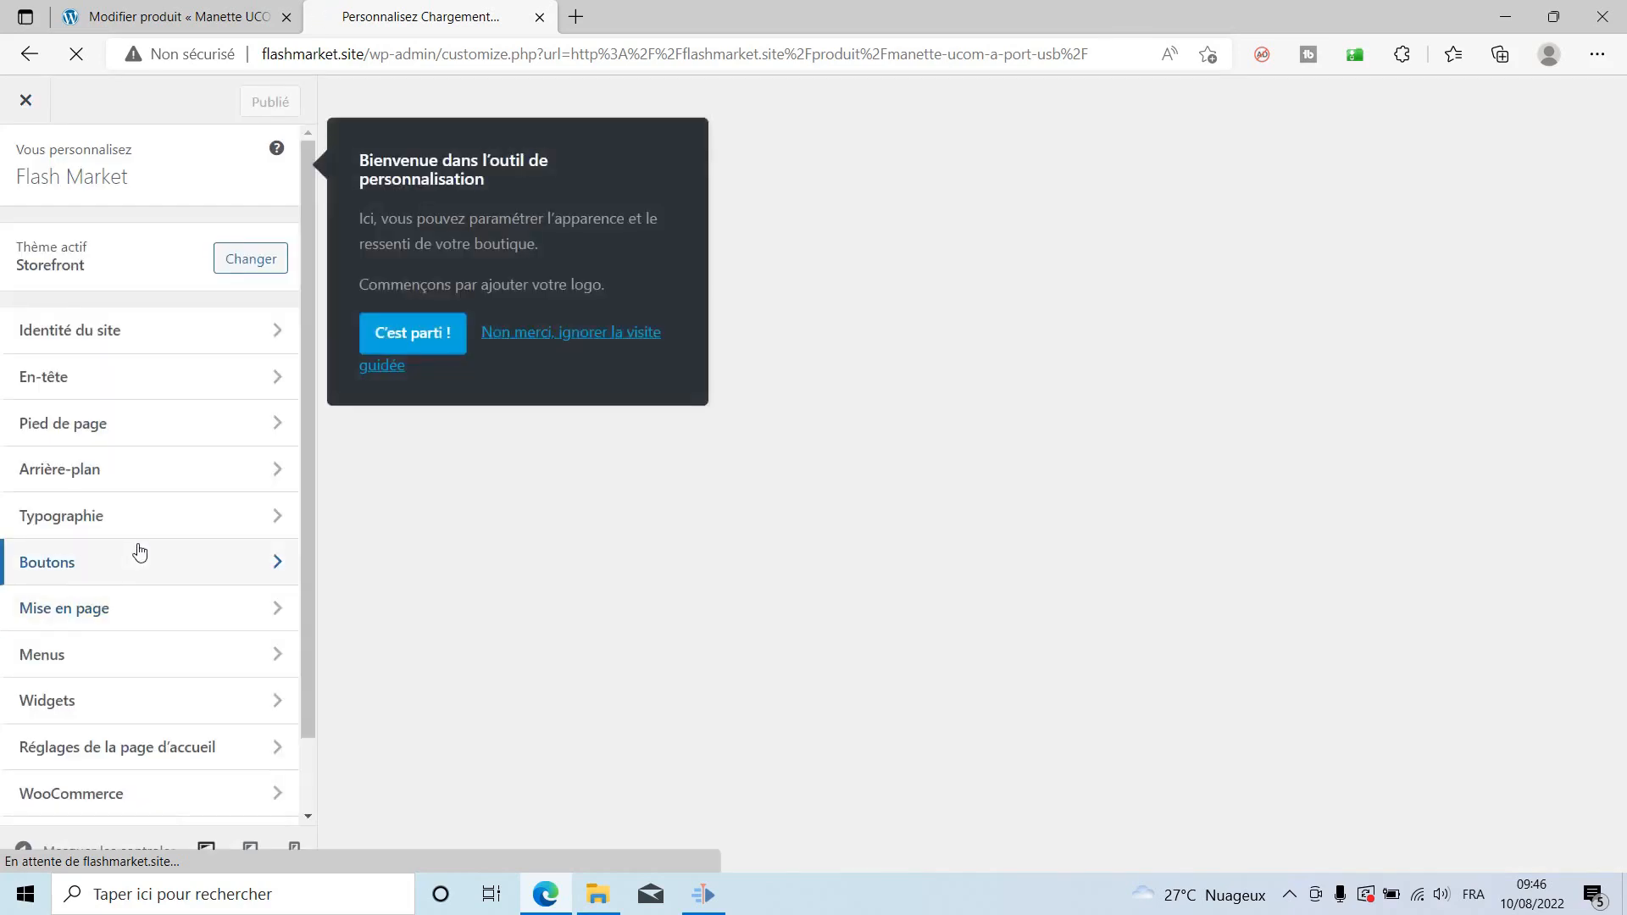
scroll(138, 552, down, 1)
click(61, 579)
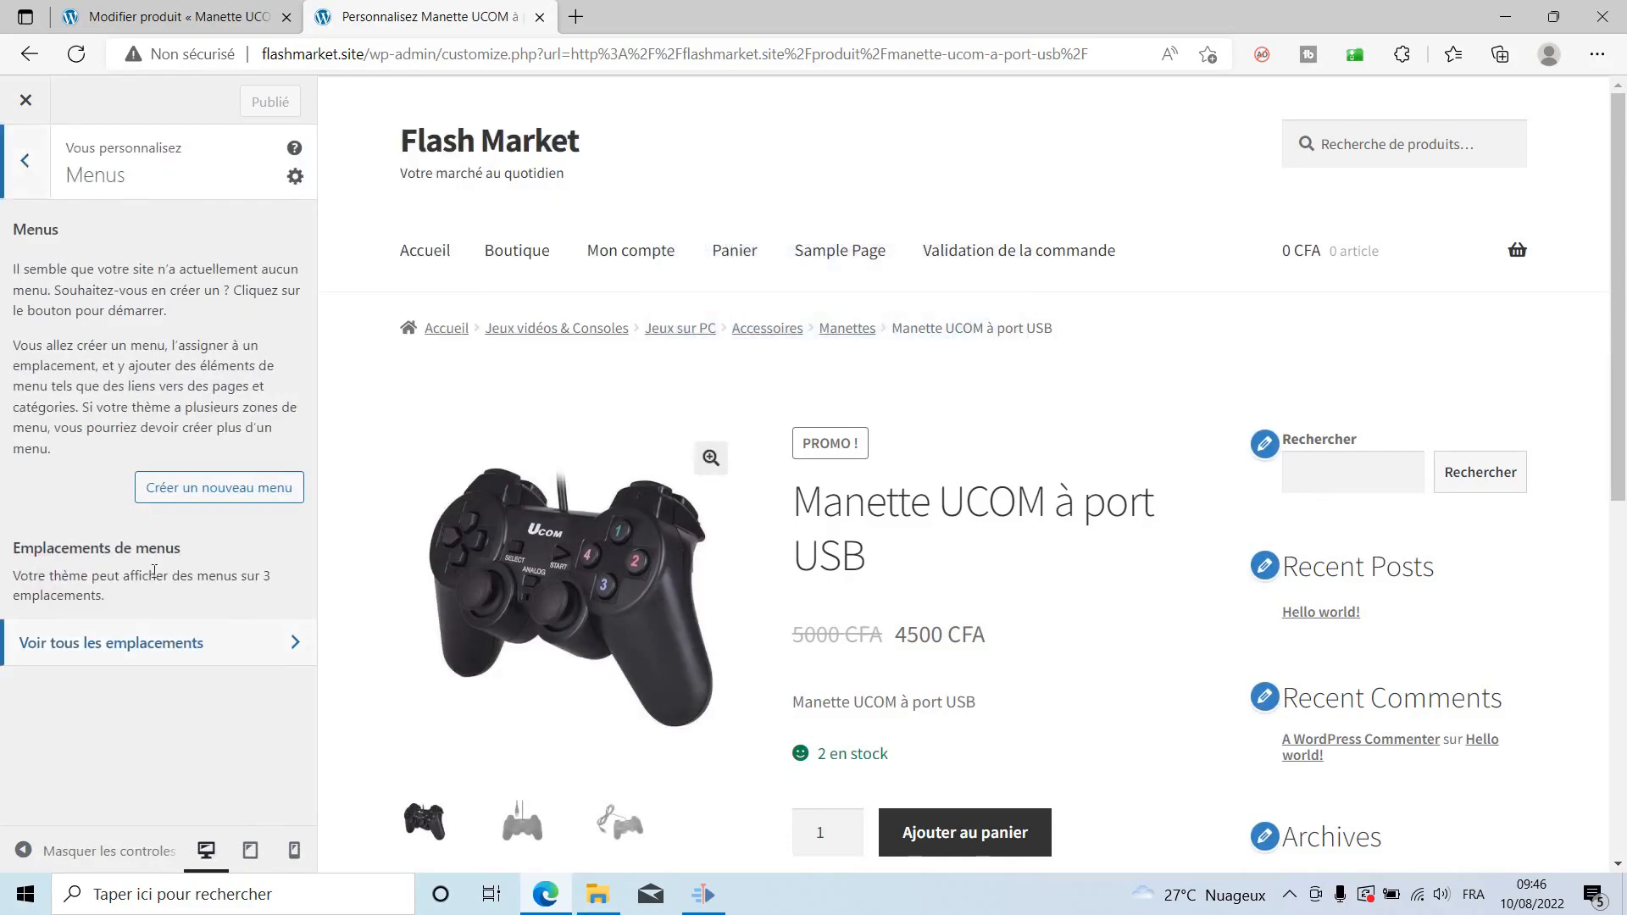
click(174, 489)
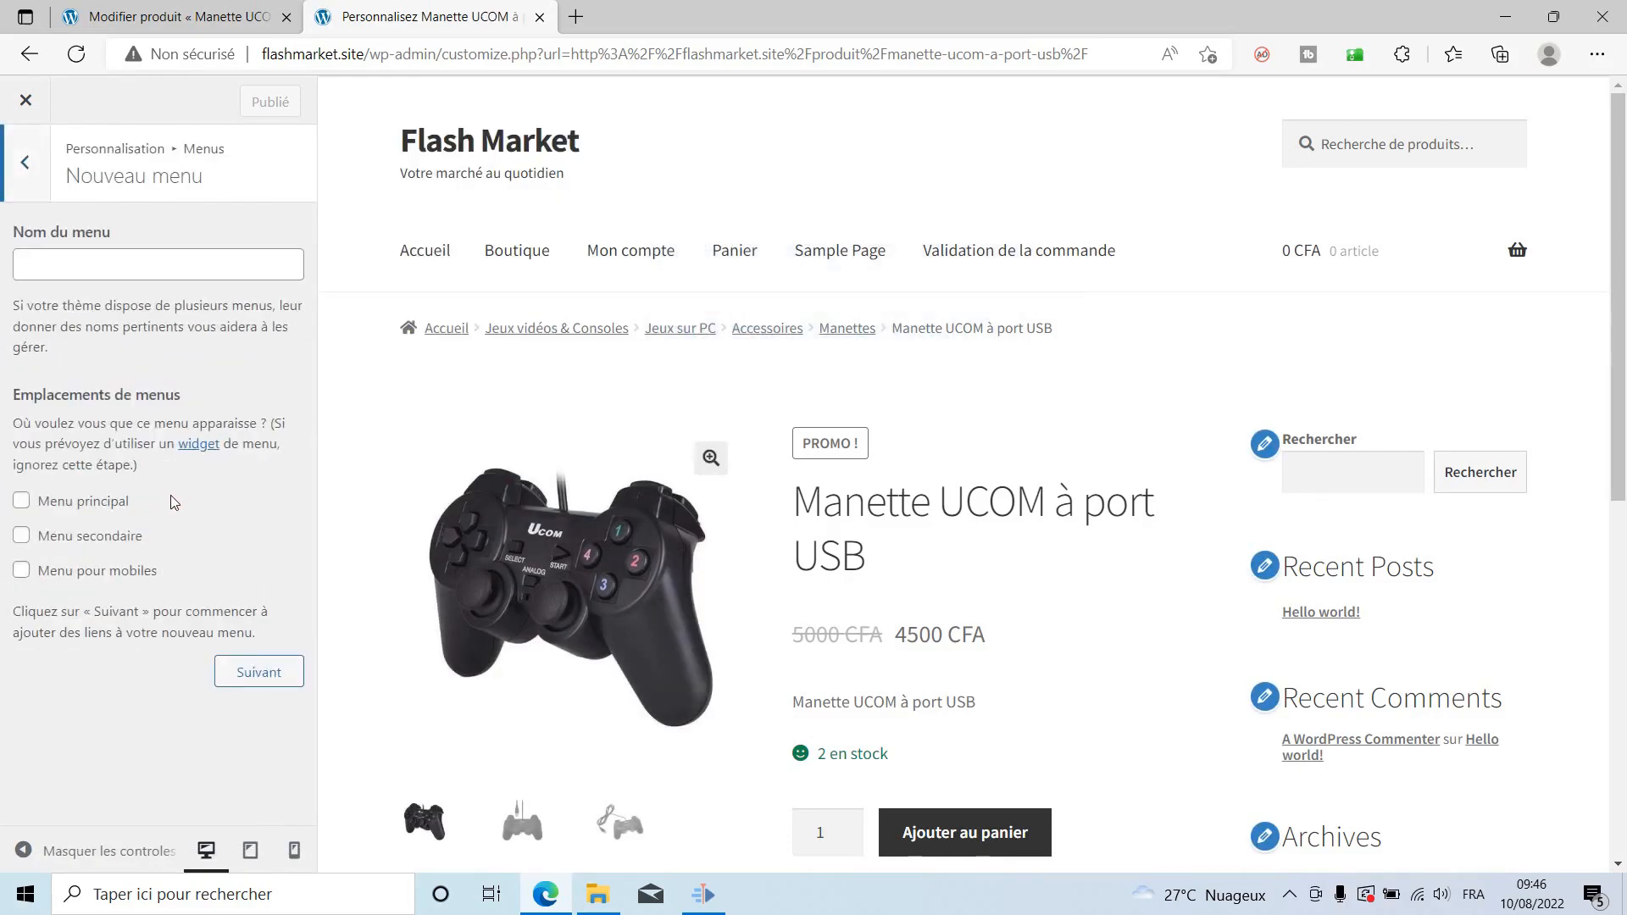
click(85, 505)
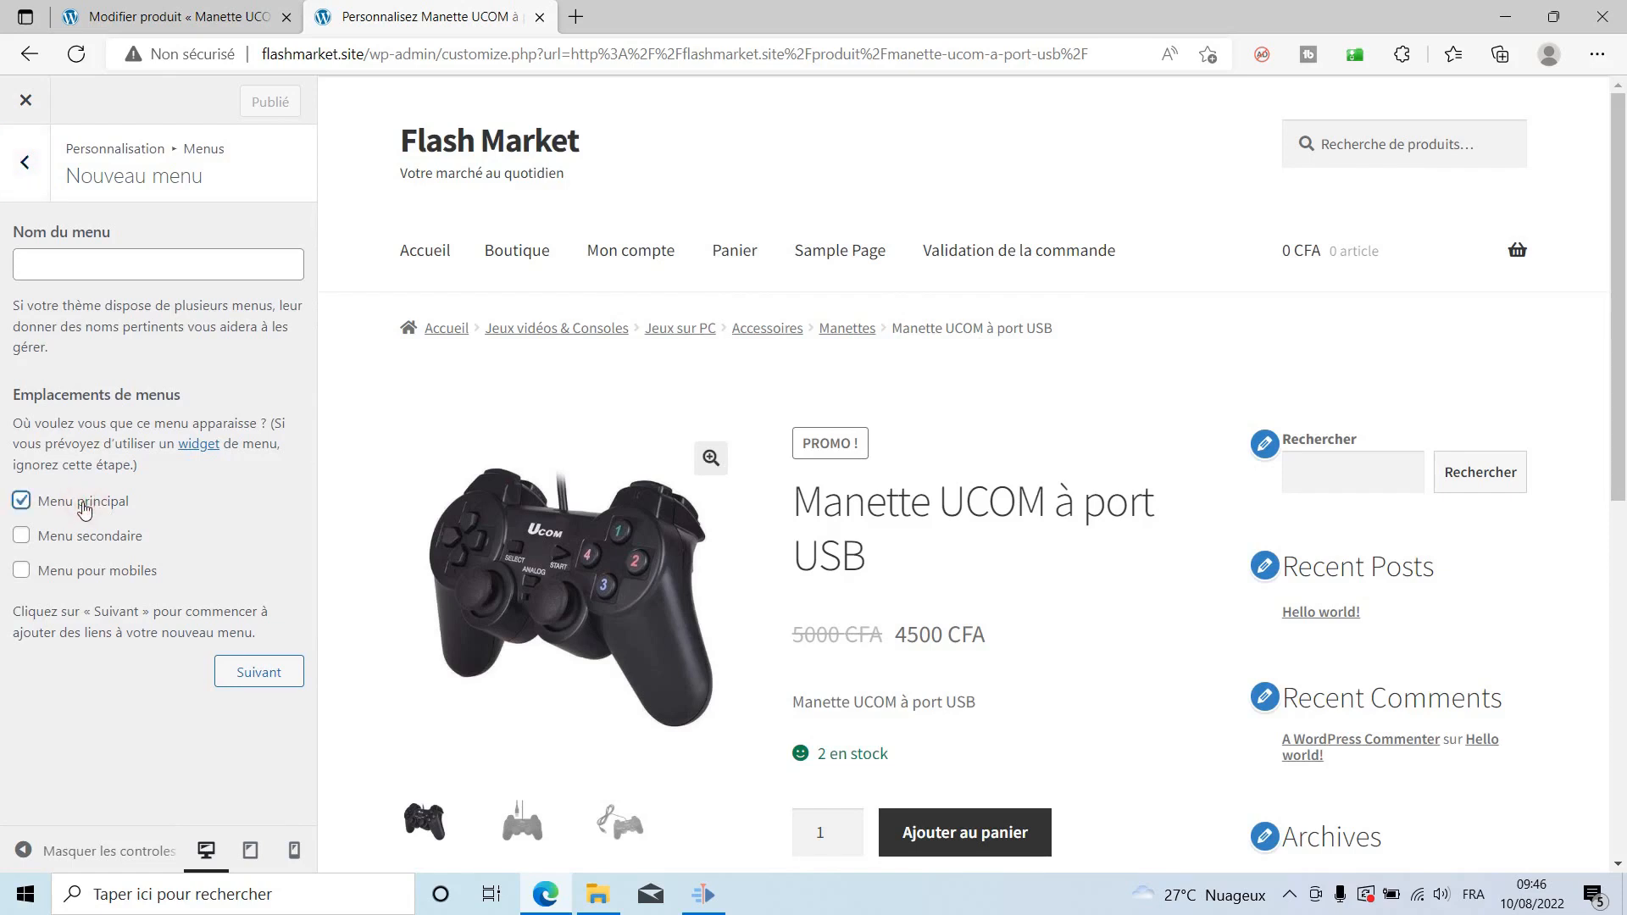
click(75, 580)
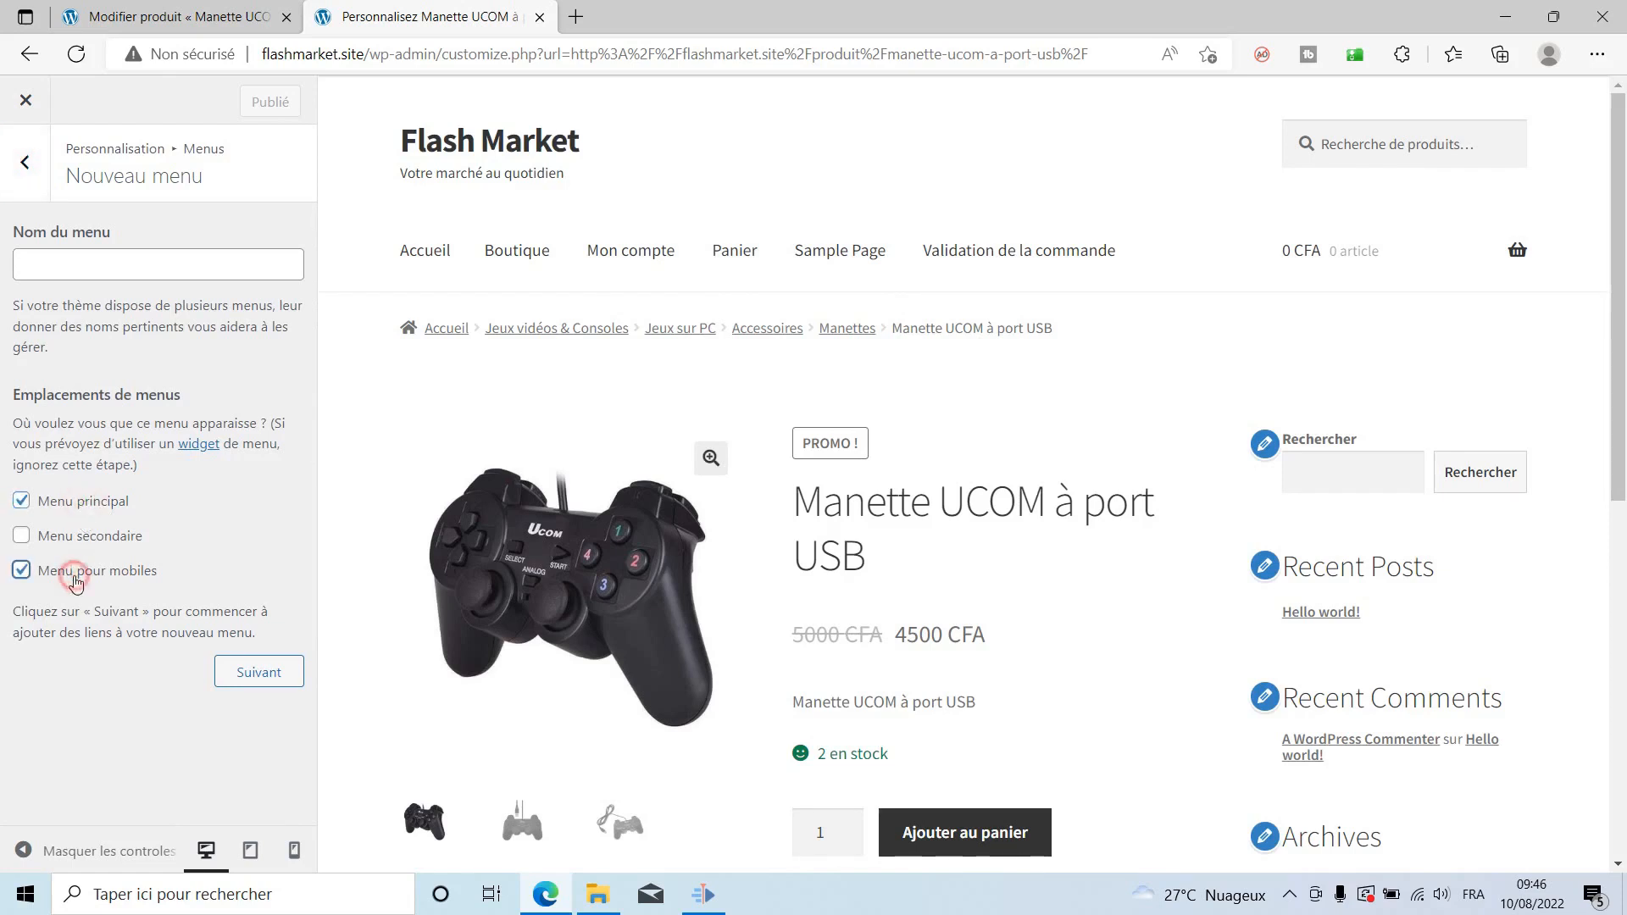
click(144, 262)
text(Mon menu)
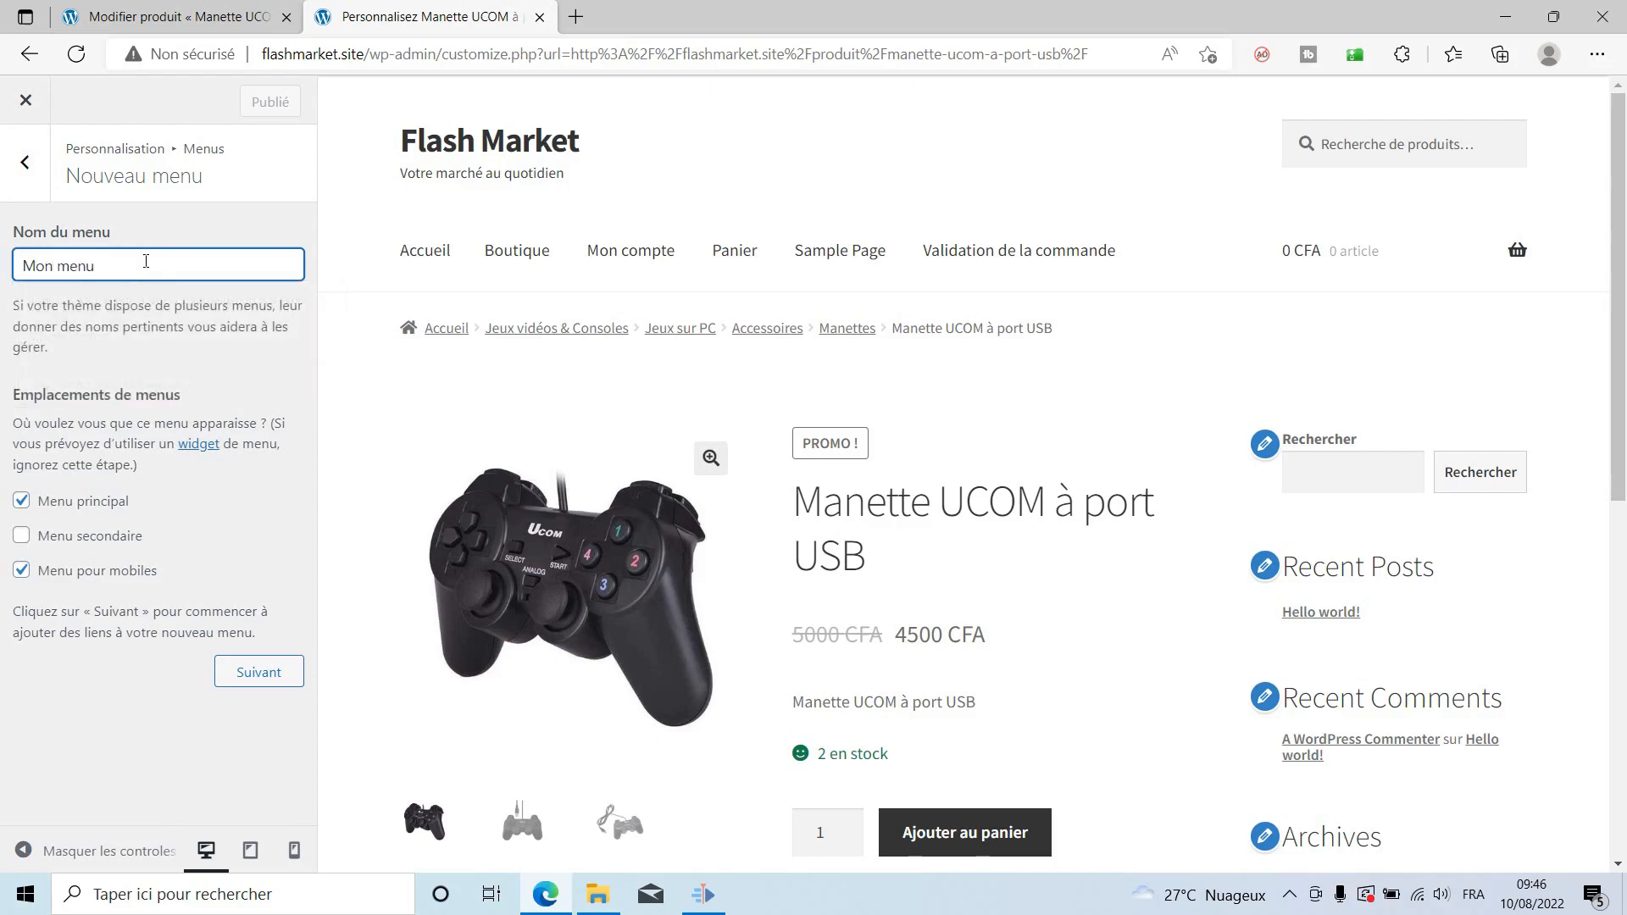
click(261, 673)
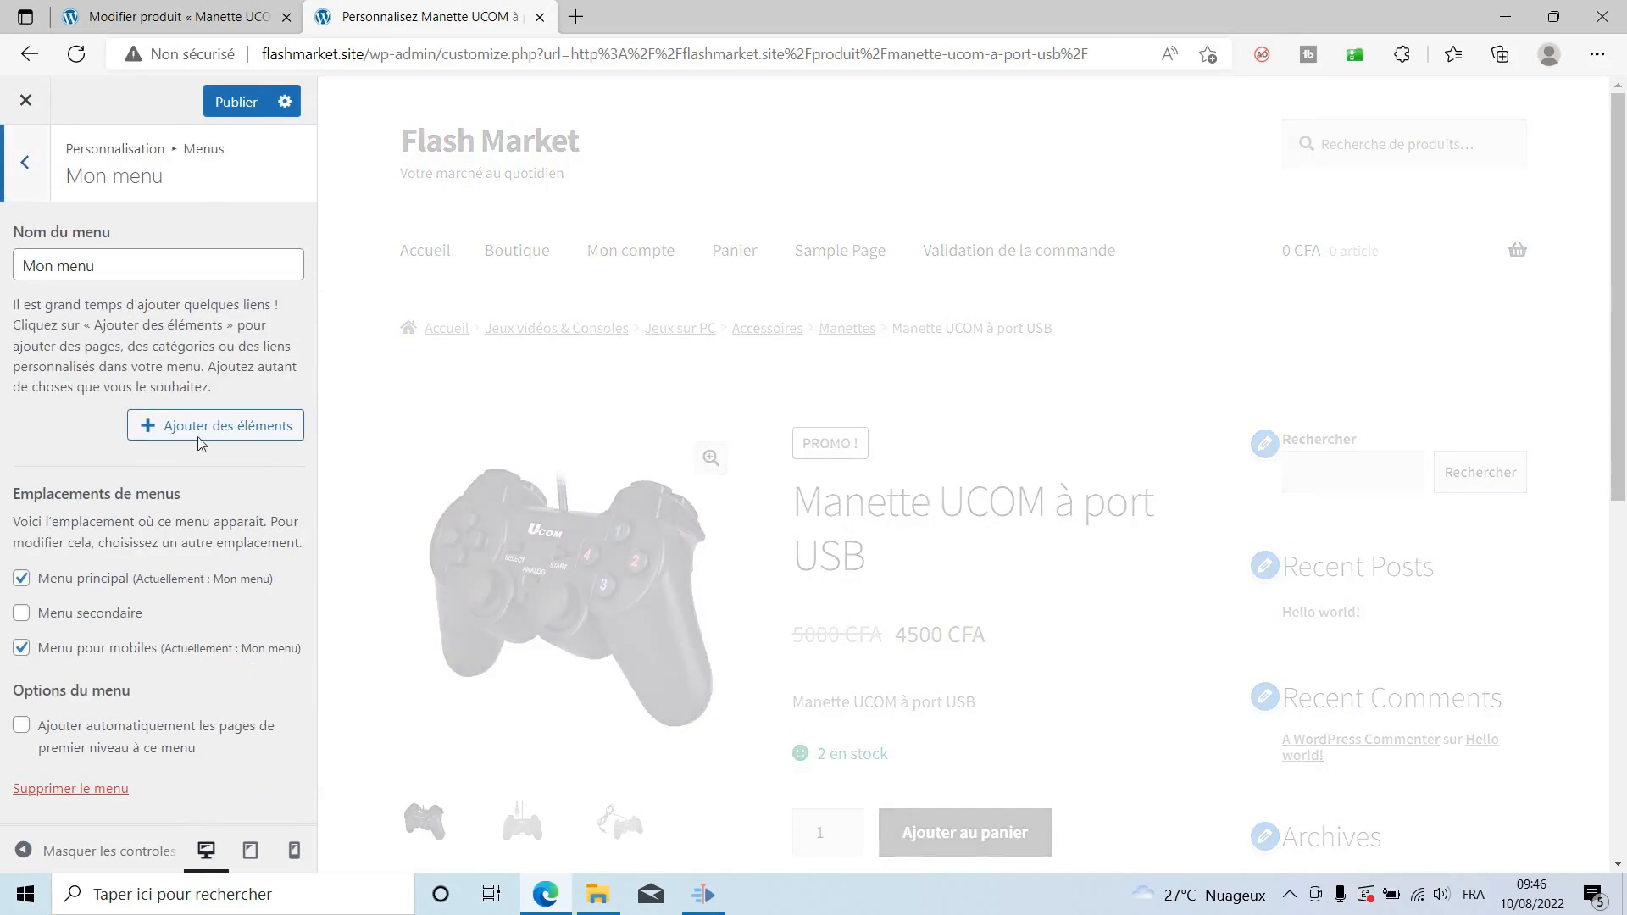
Add a new Accueil page and the existing Boutique page to Mon menu.
click(200, 432)
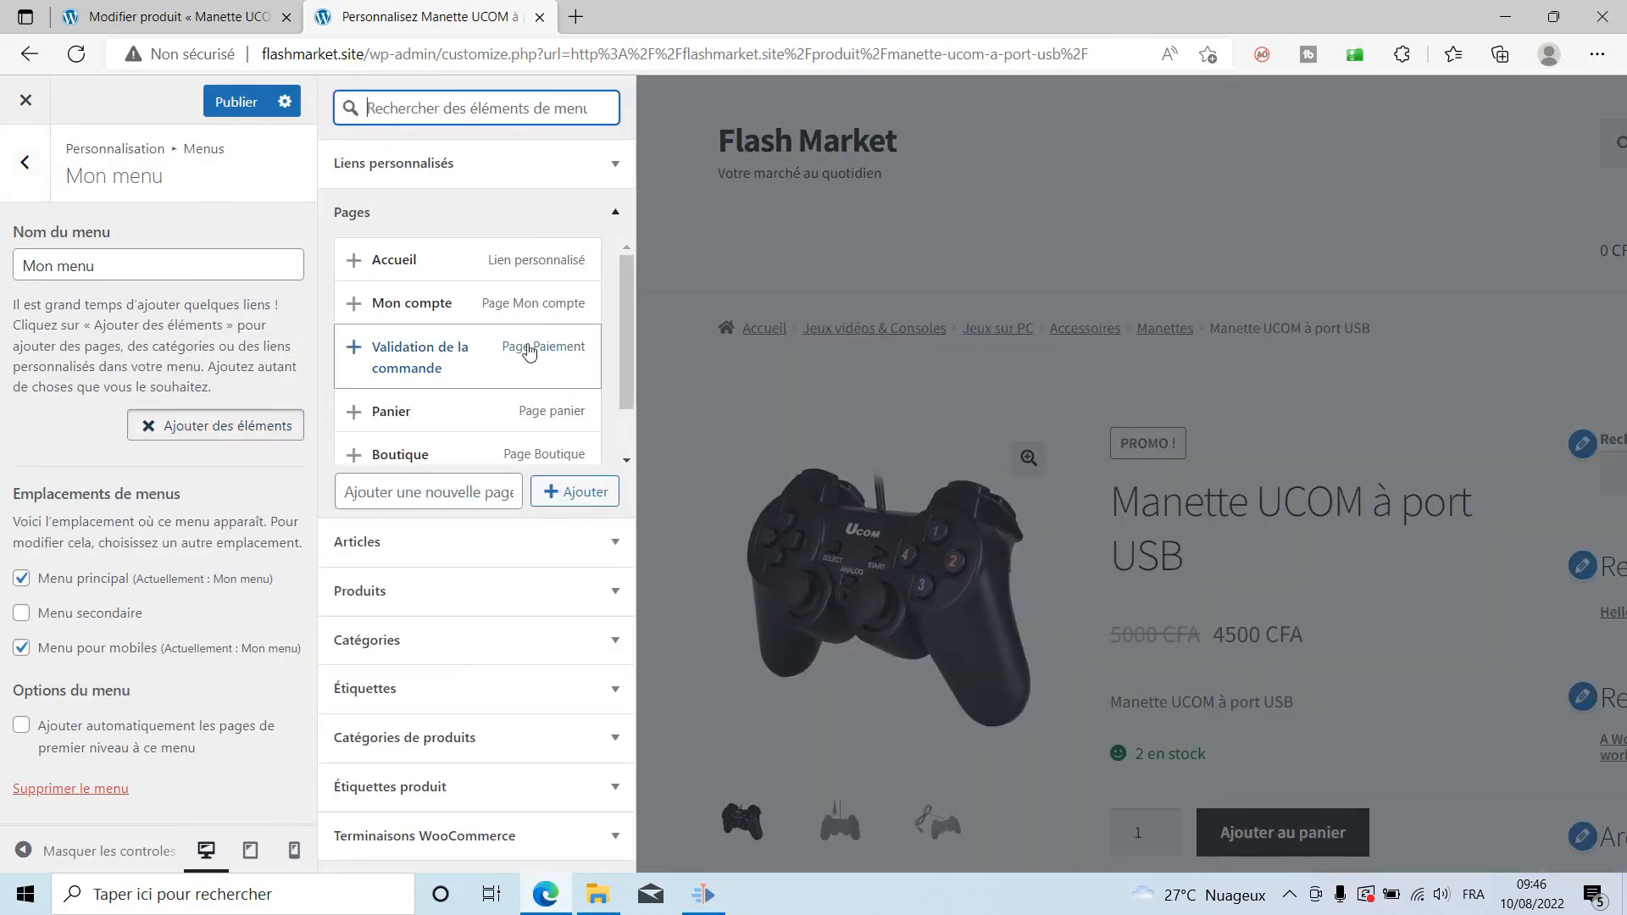
scroll(533, 360, down, 1)
scroll(534, 356, up, 1)
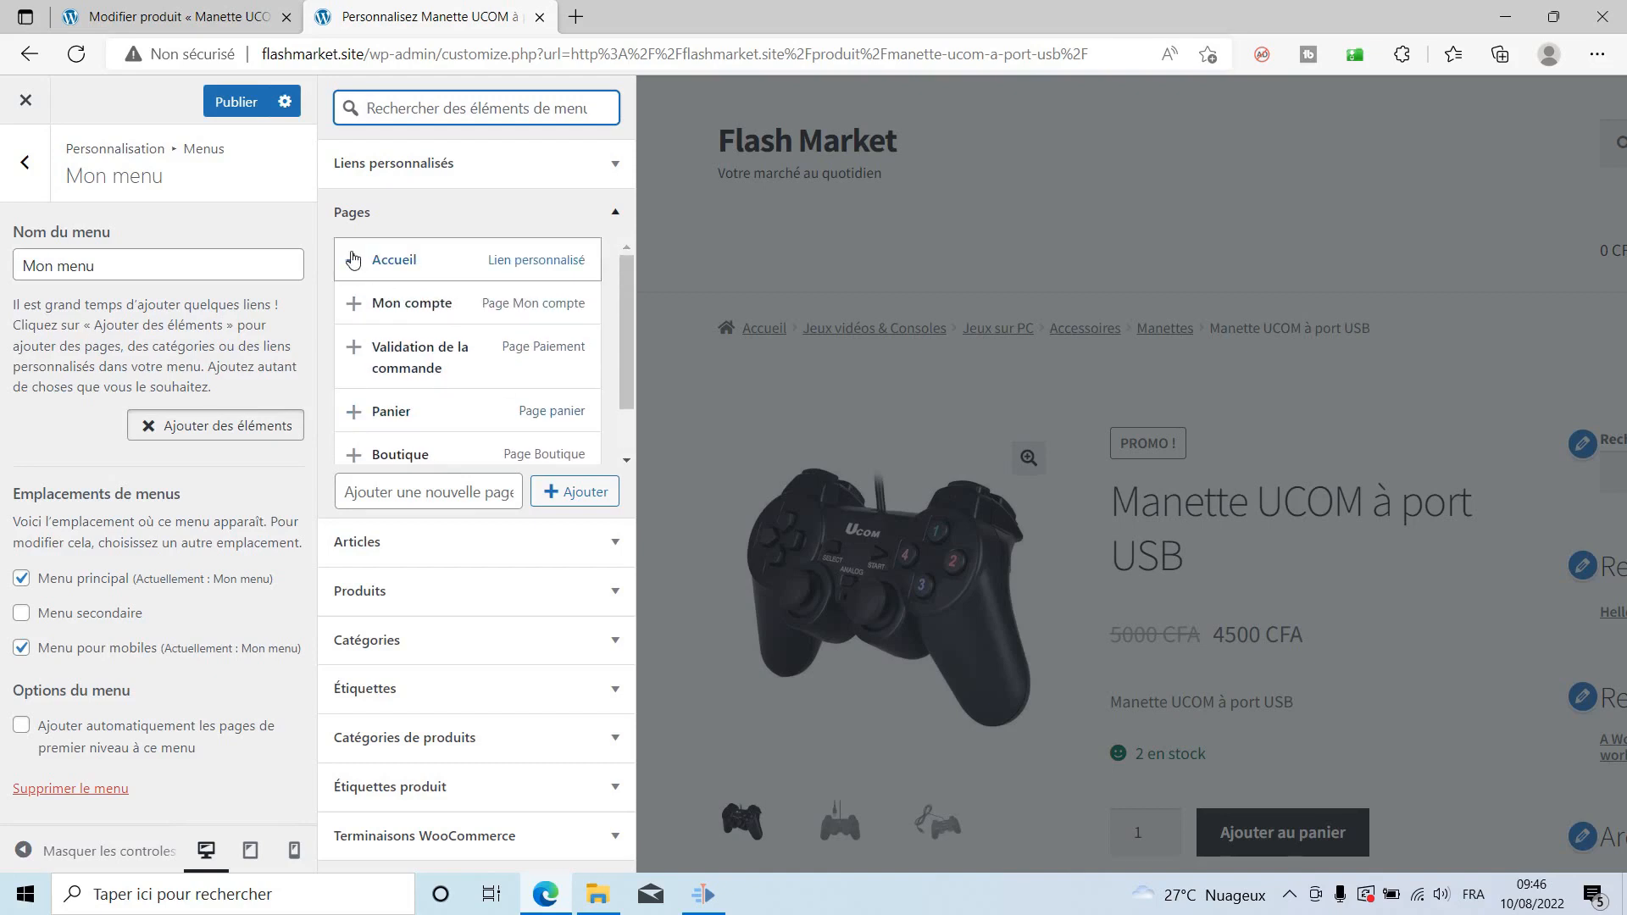
scroll(456, 391, down, 1)
click(445, 498)
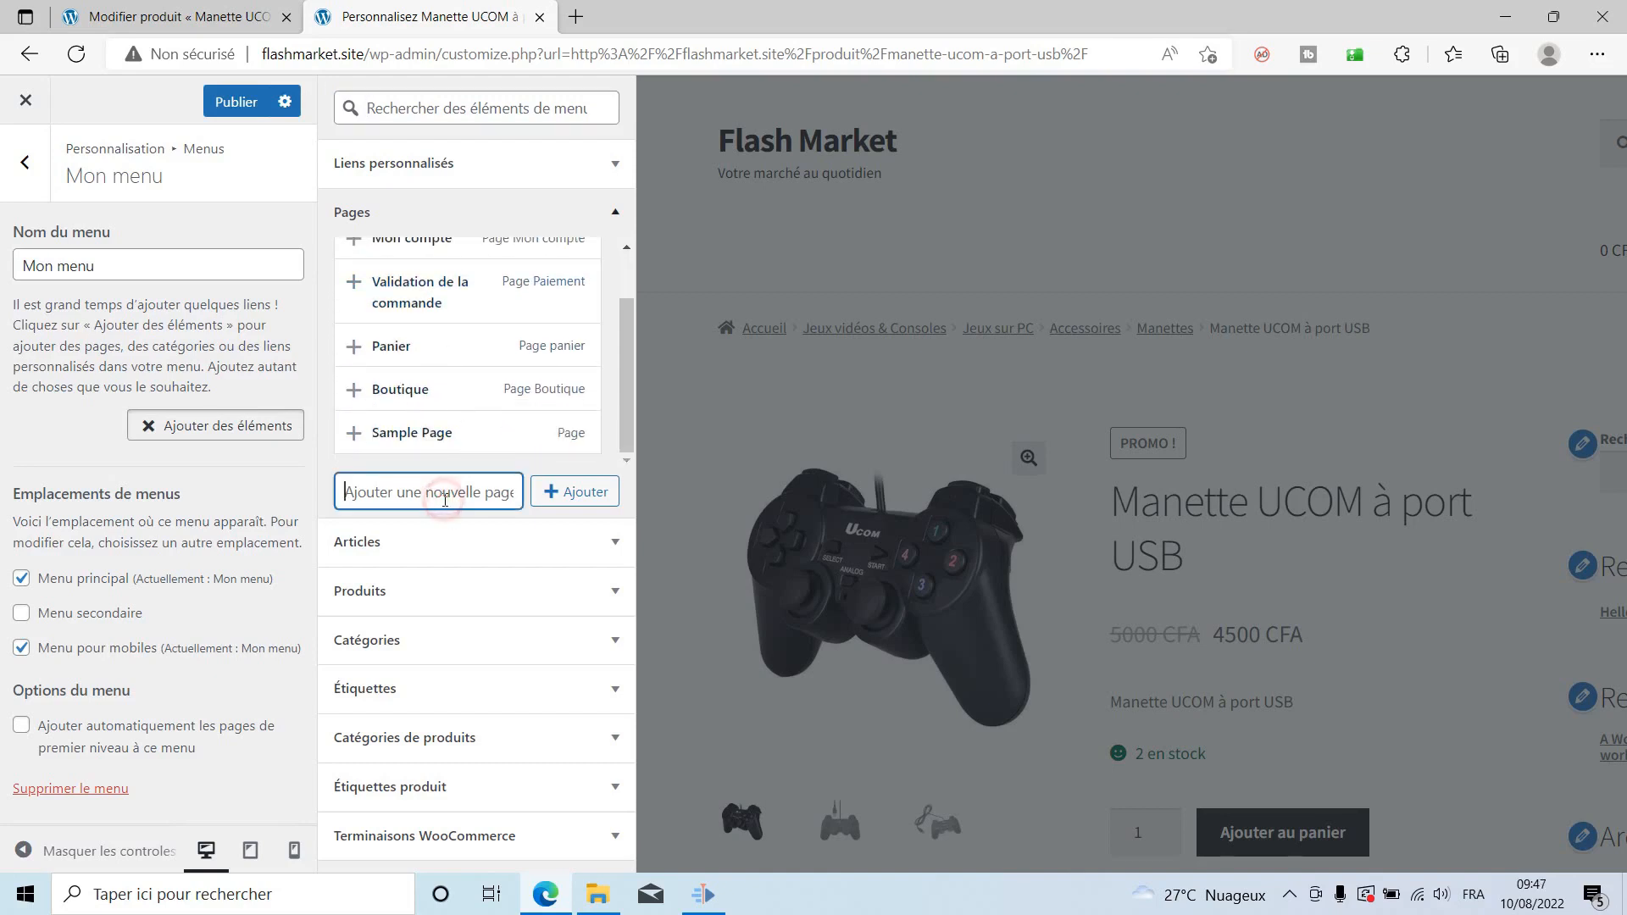
text(Accueil)
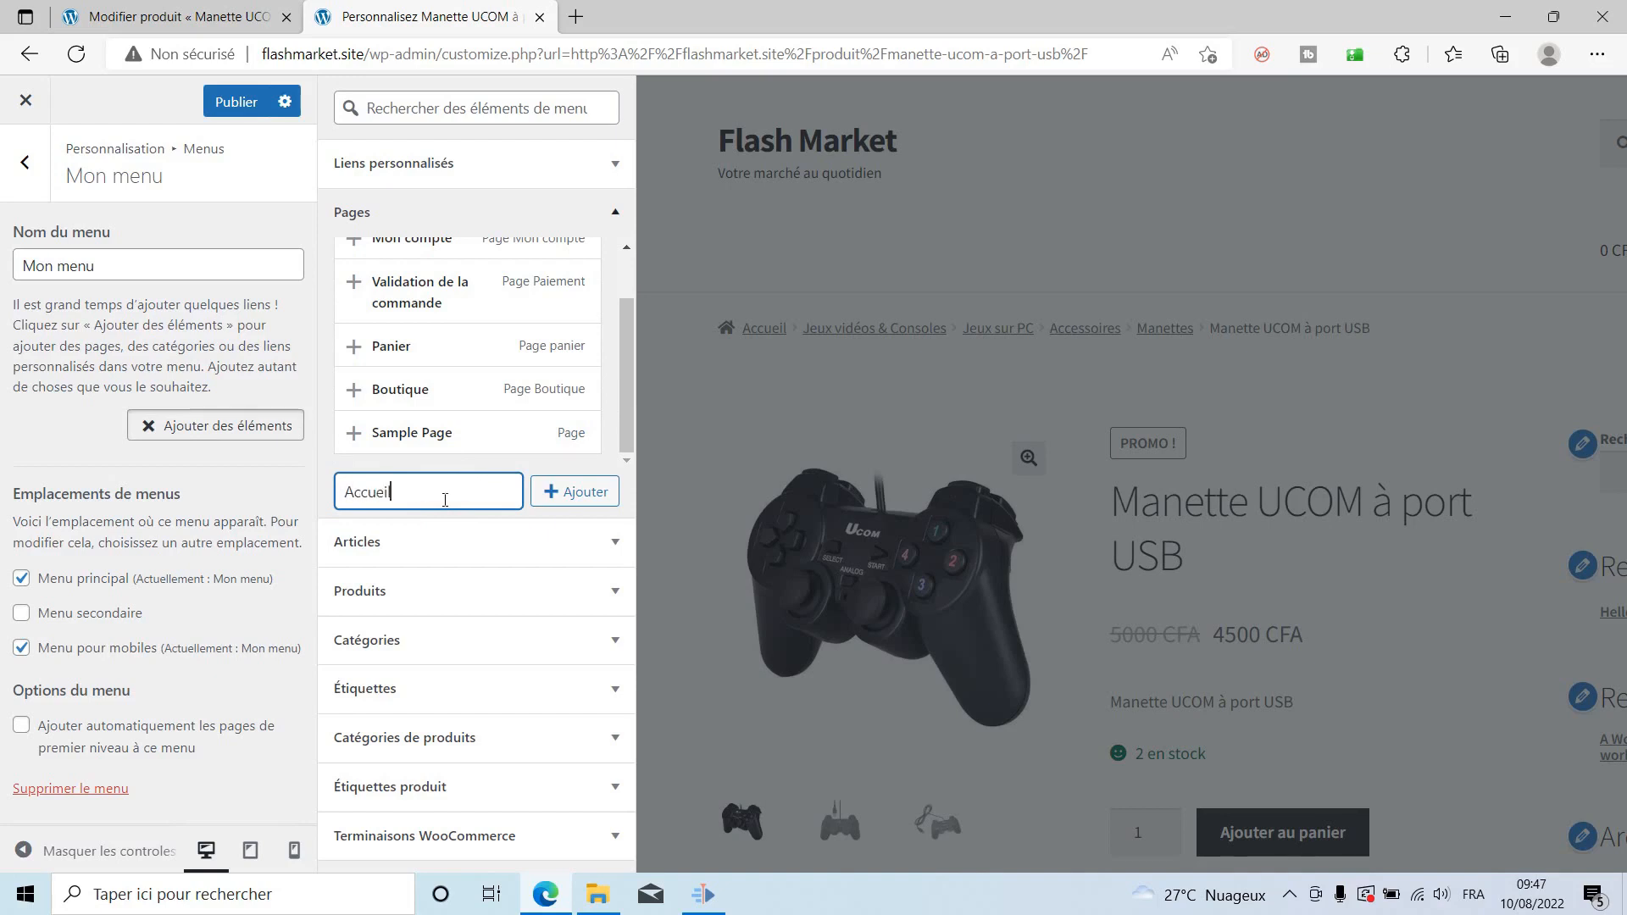
click(568, 493)
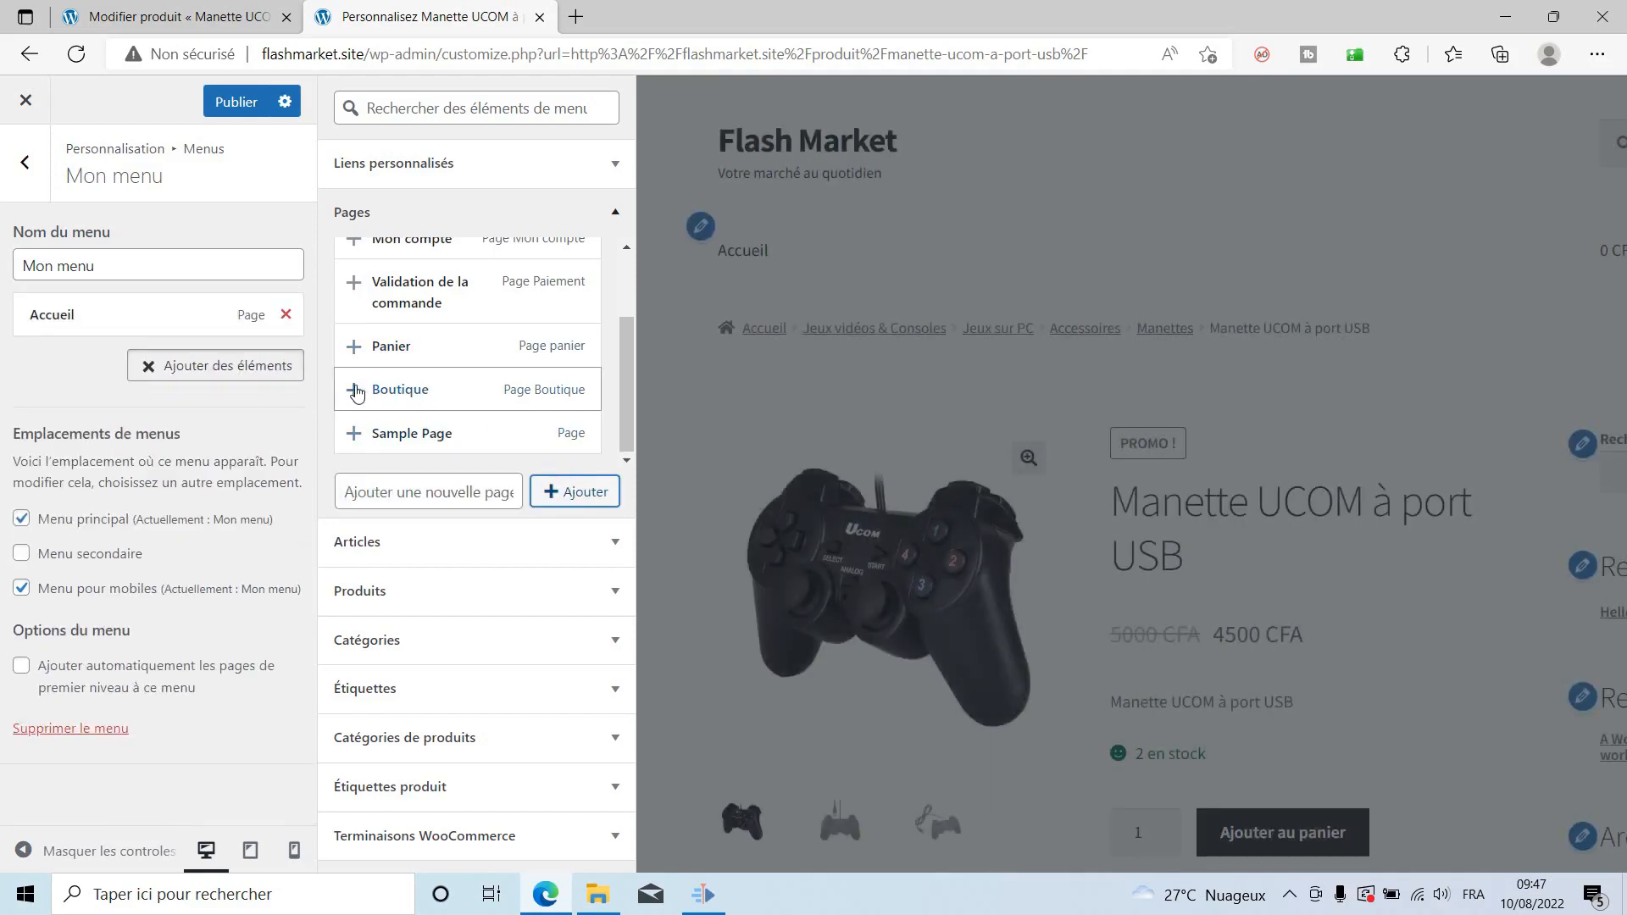
click(356, 392)
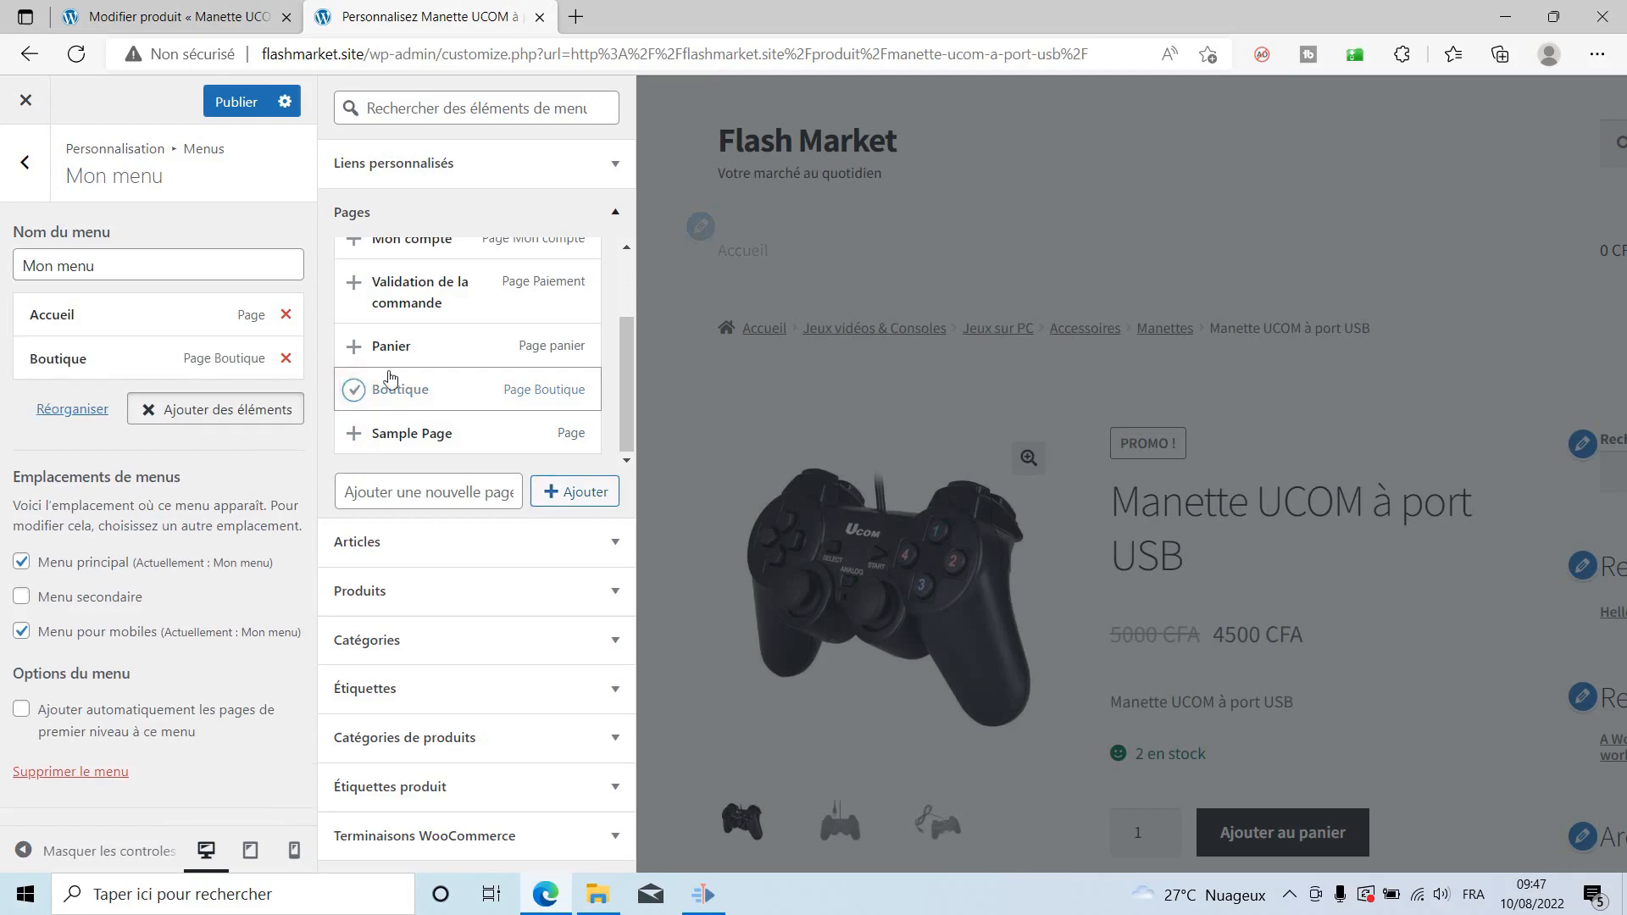
Add a new Nous contacter page to the menu and publish it.
scroll(455, 354, up, 1)
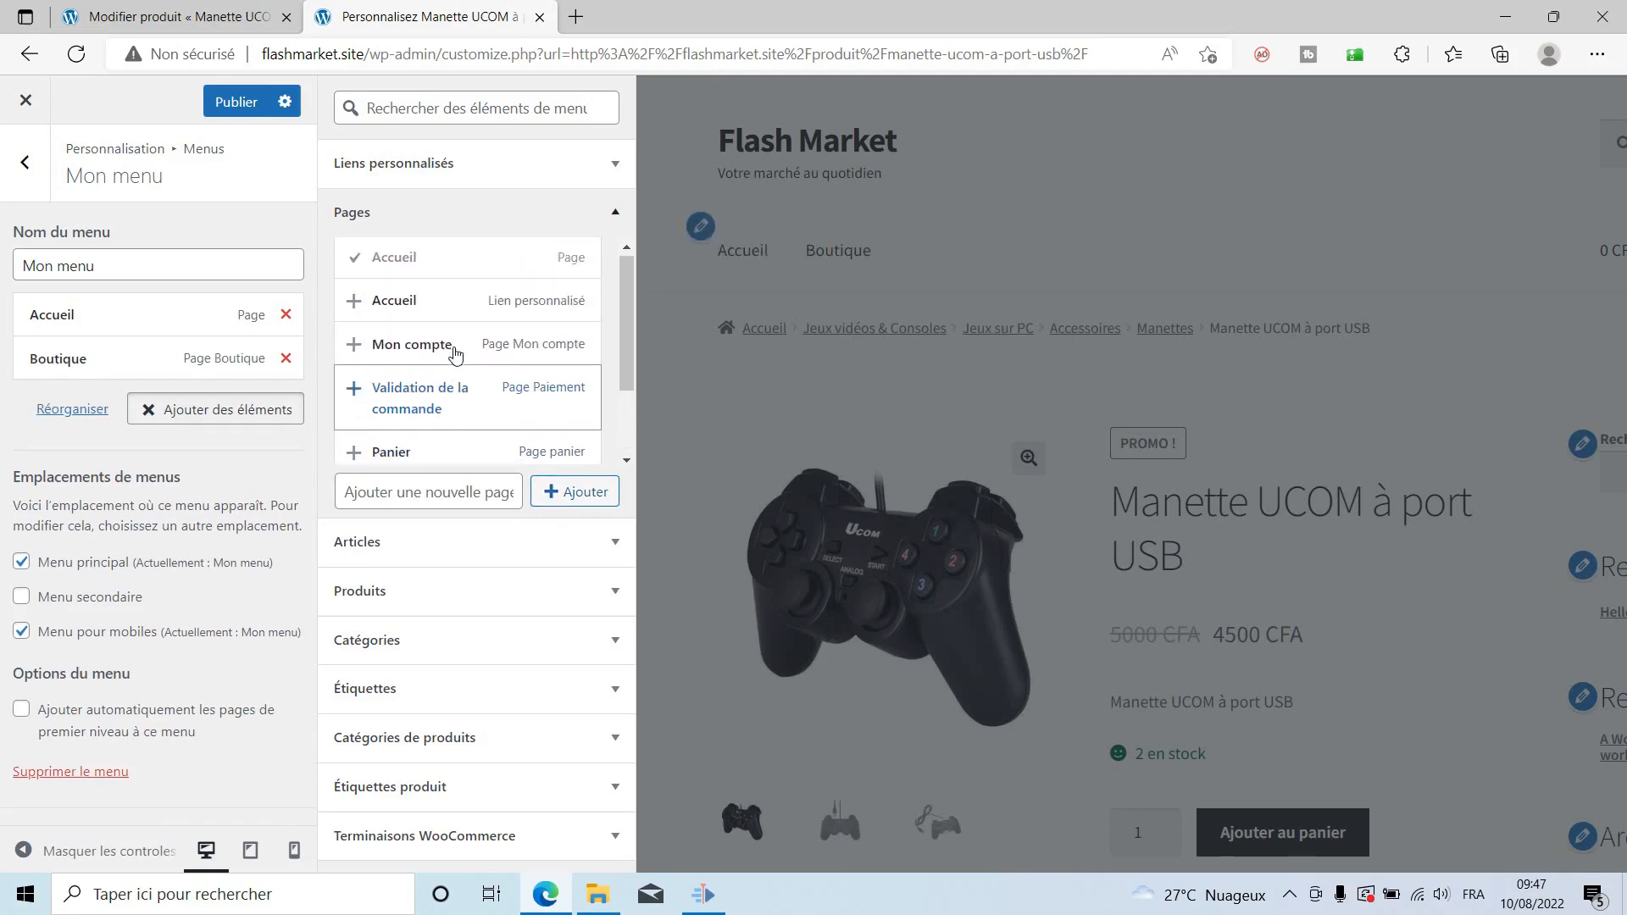
scroll(455, 354, down, 1)
click(444, 499)
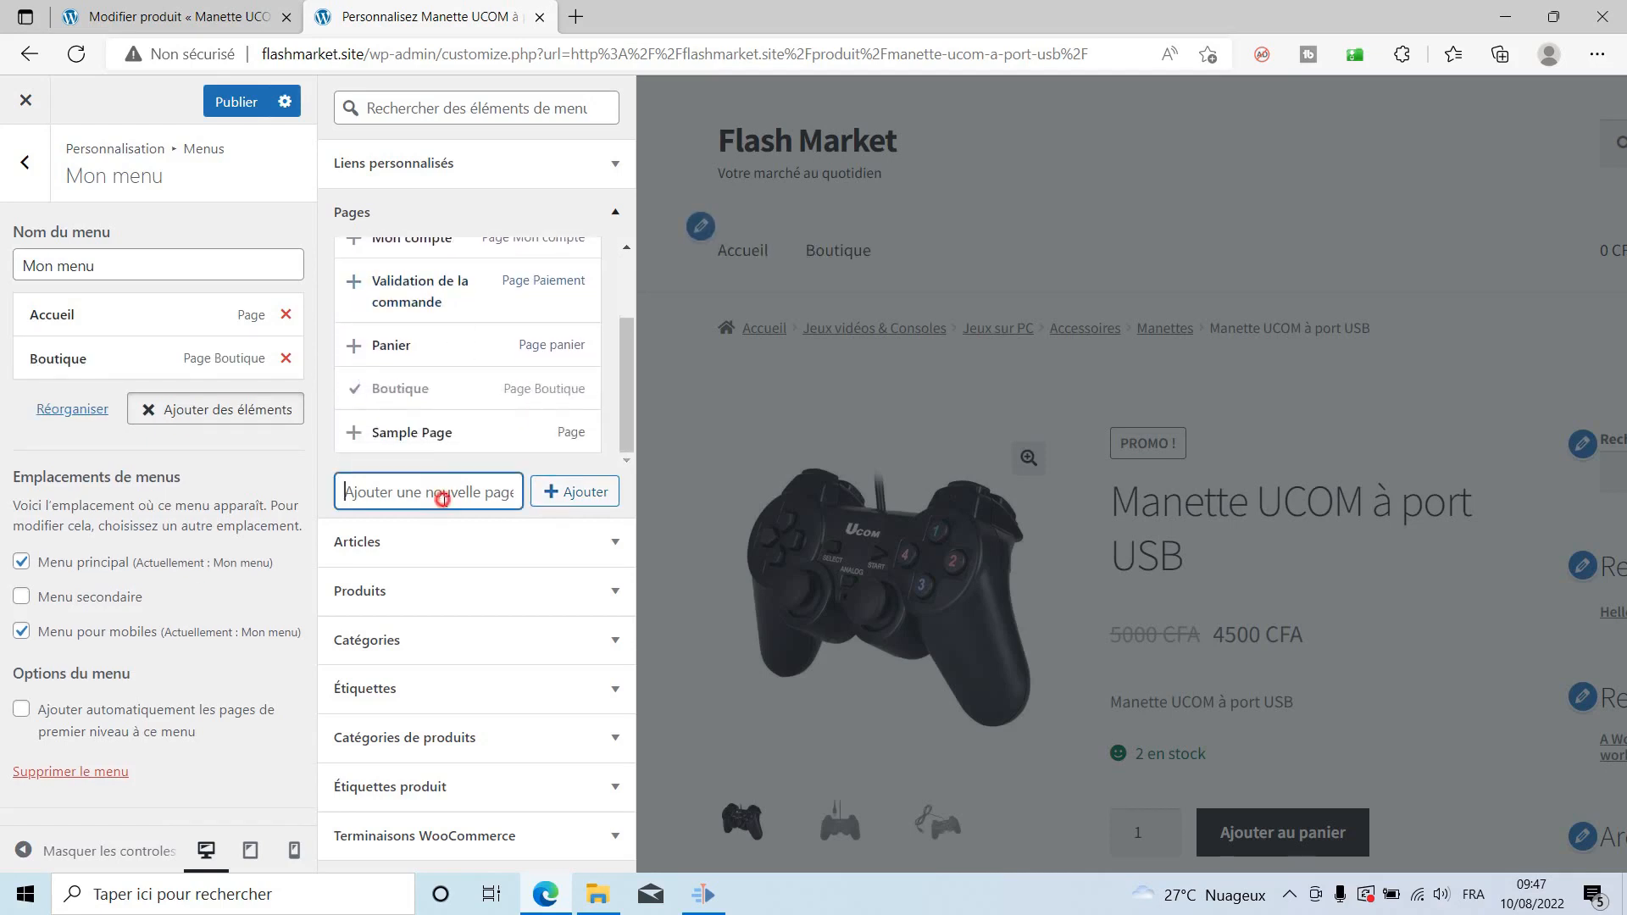
text(Nous contacter)
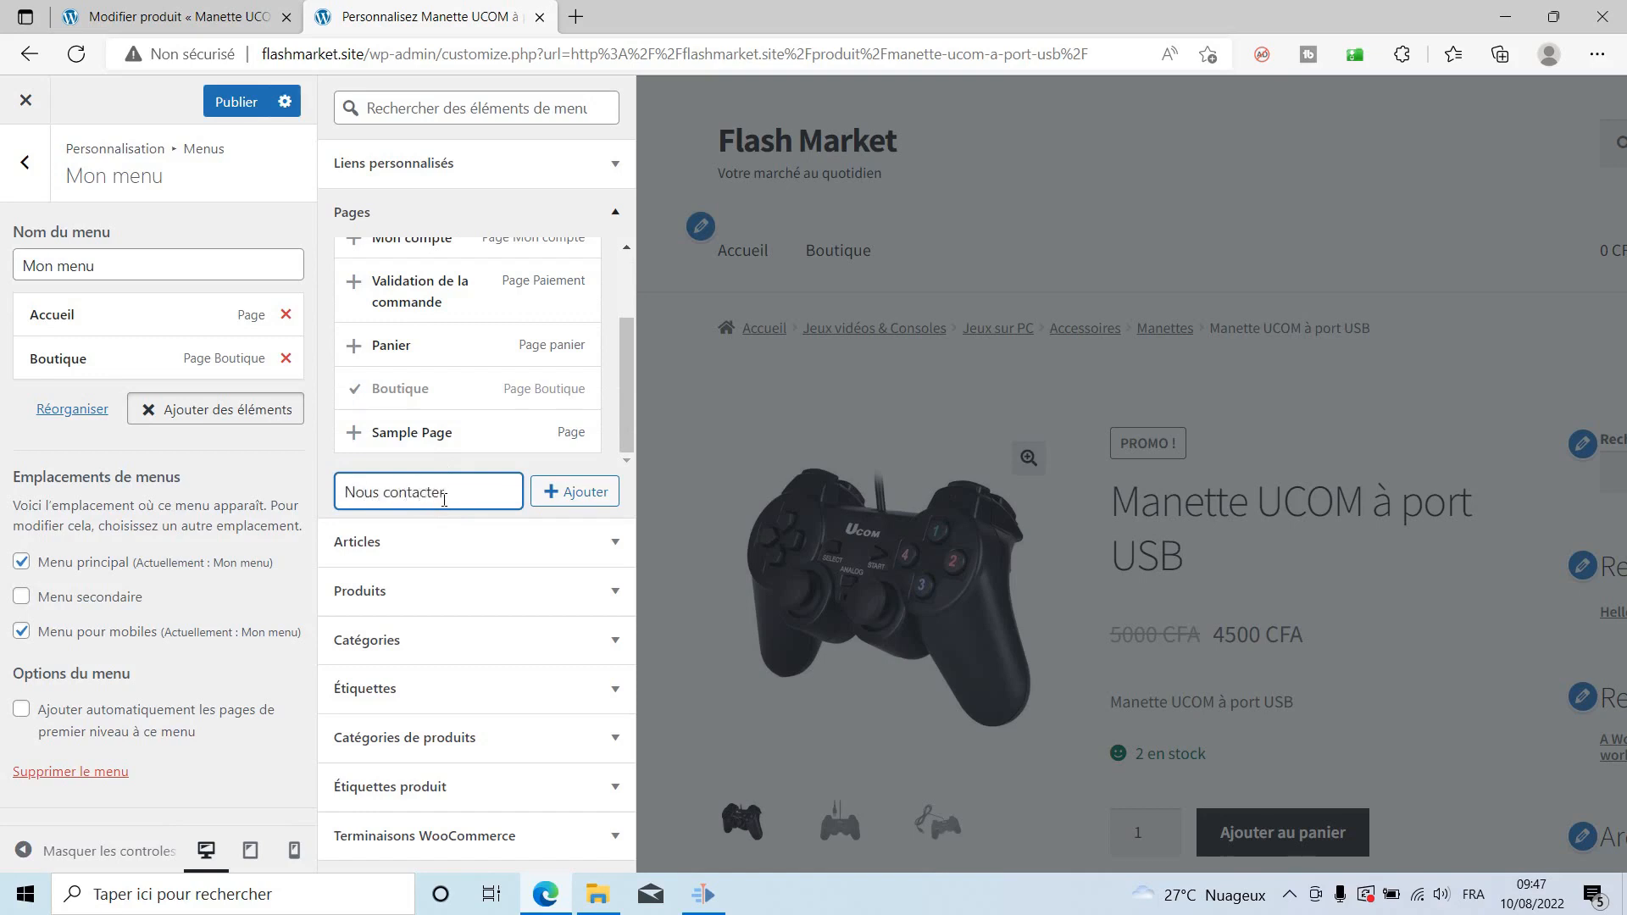
click(584, 492)
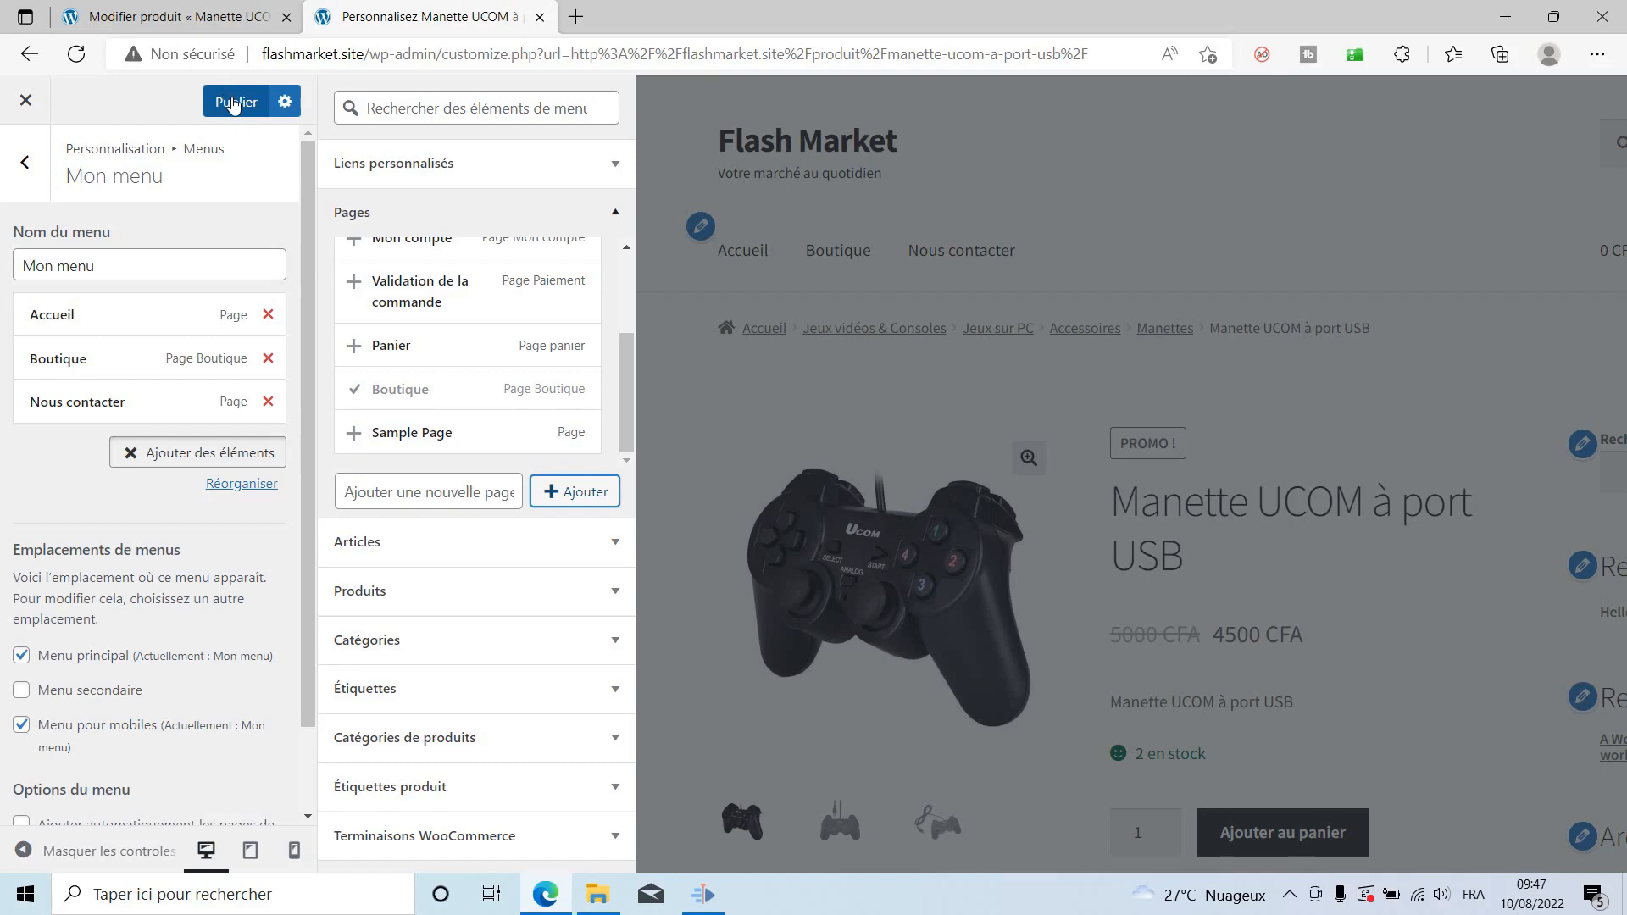
click(231, 102)
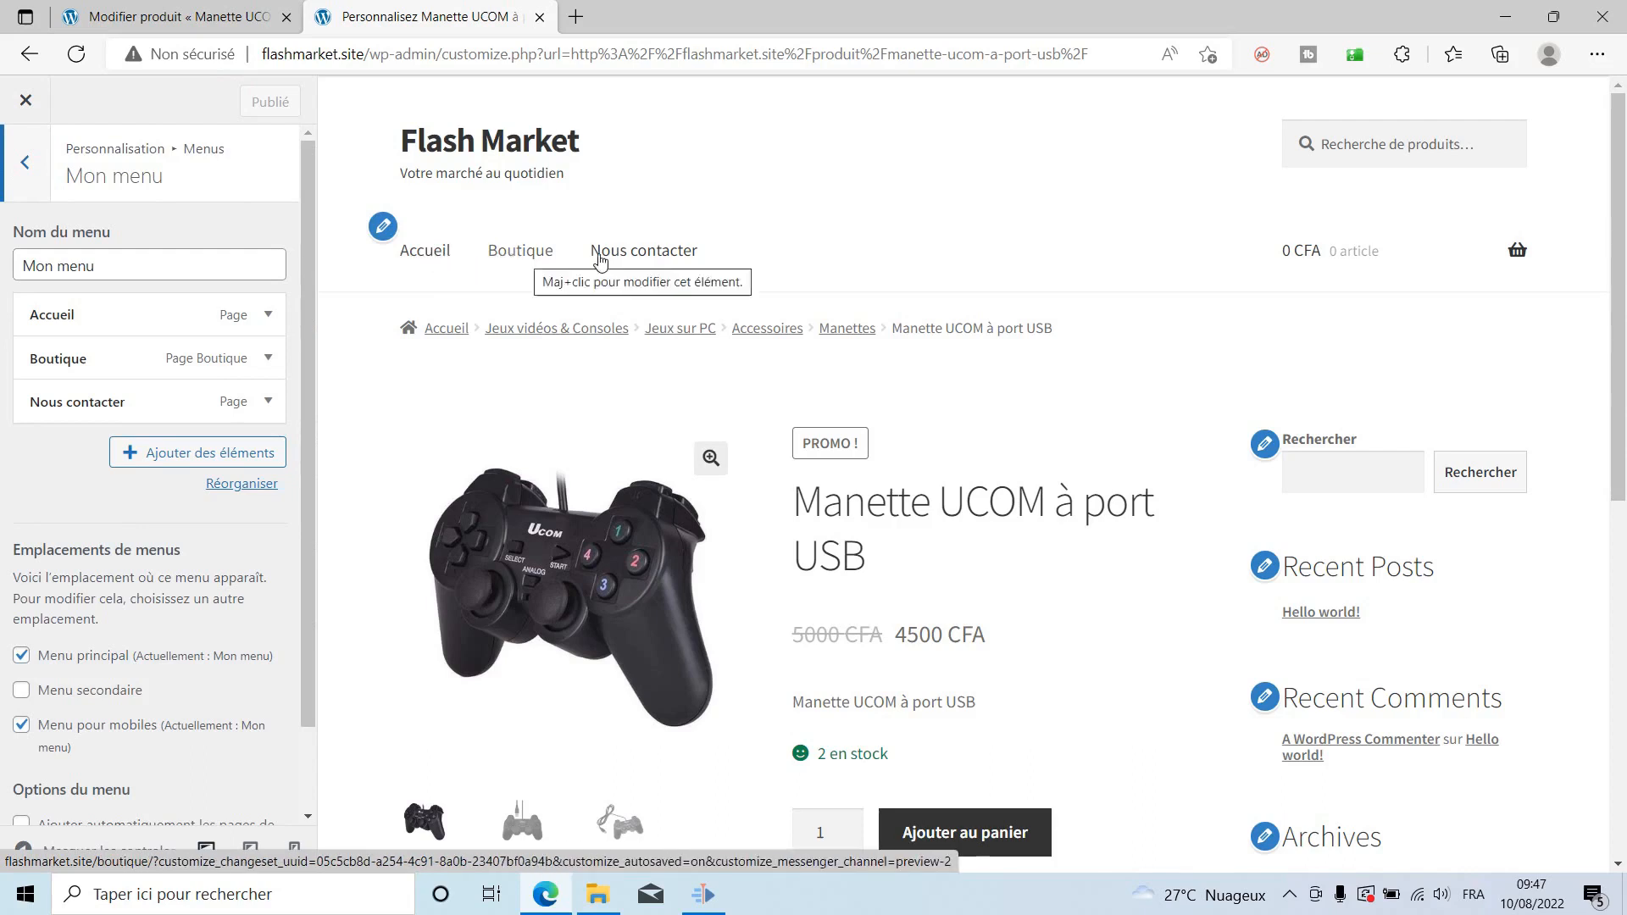
scroll(1242, 508, down, 8)
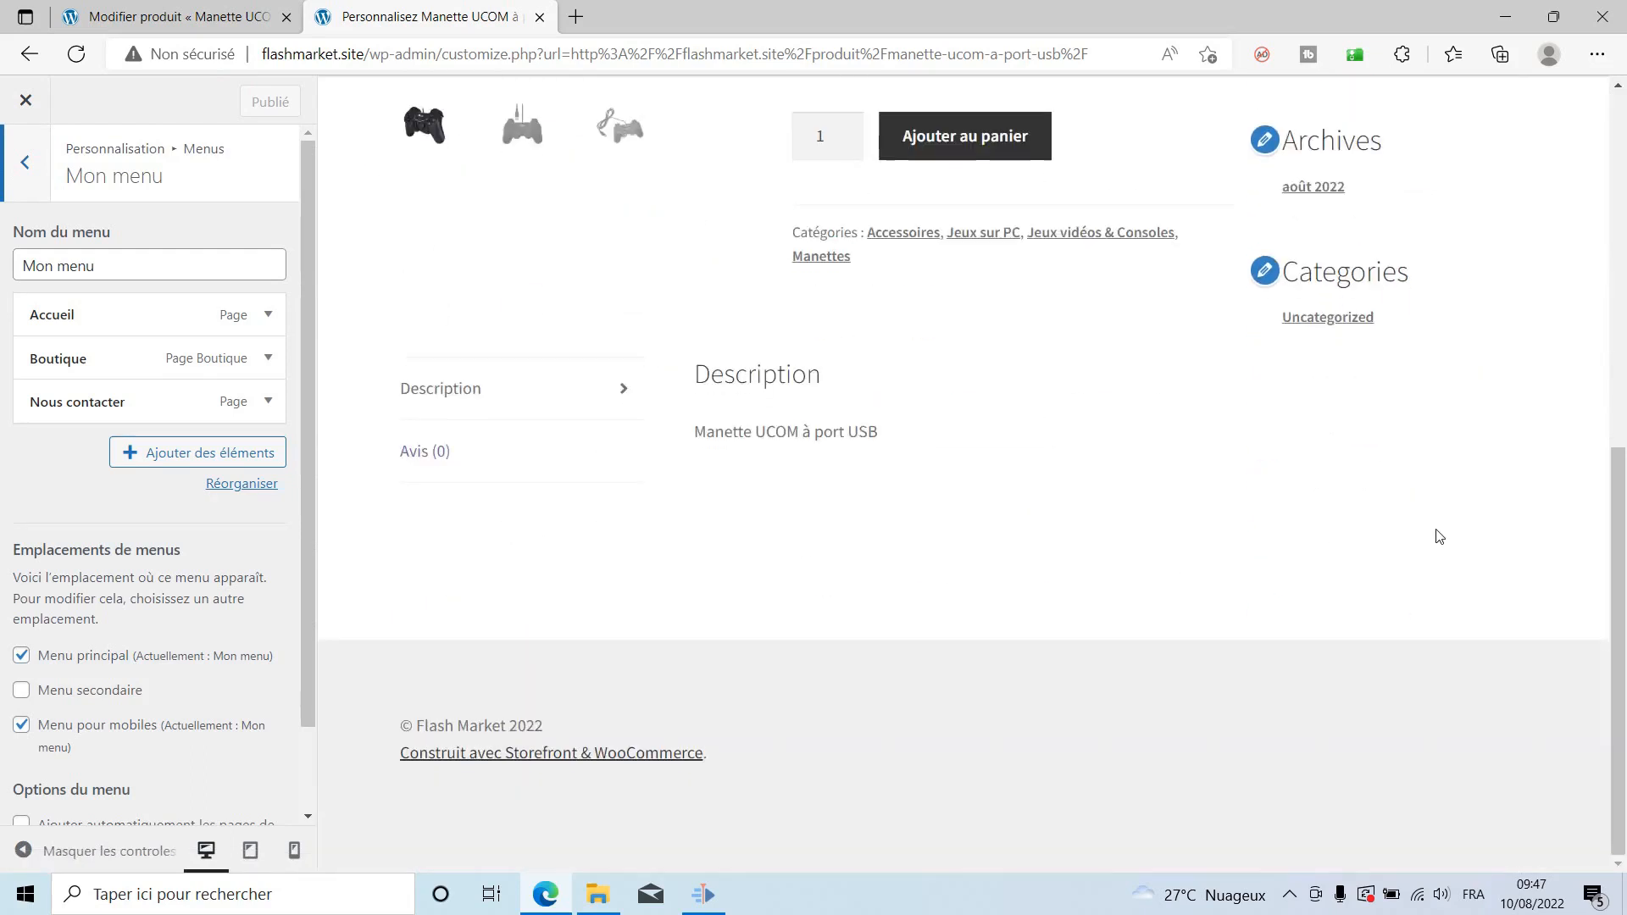
scroll(1356, 534, up, 8)
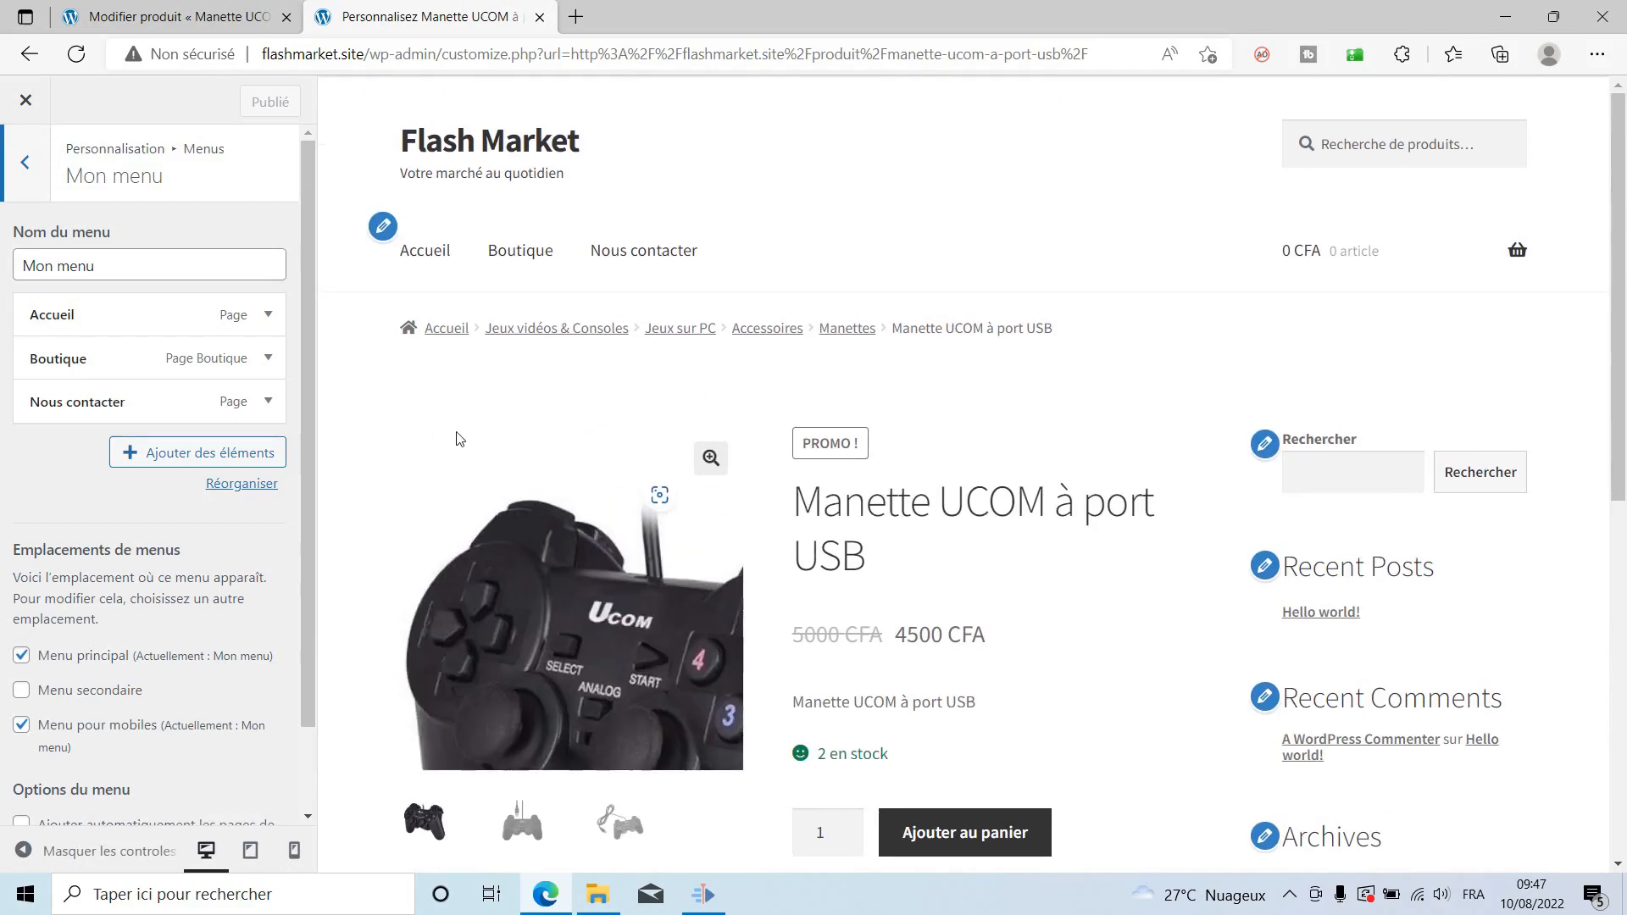
Open the Colonne latérale widget area for editing from the Customizer's Widgets section.
click(23, 167)
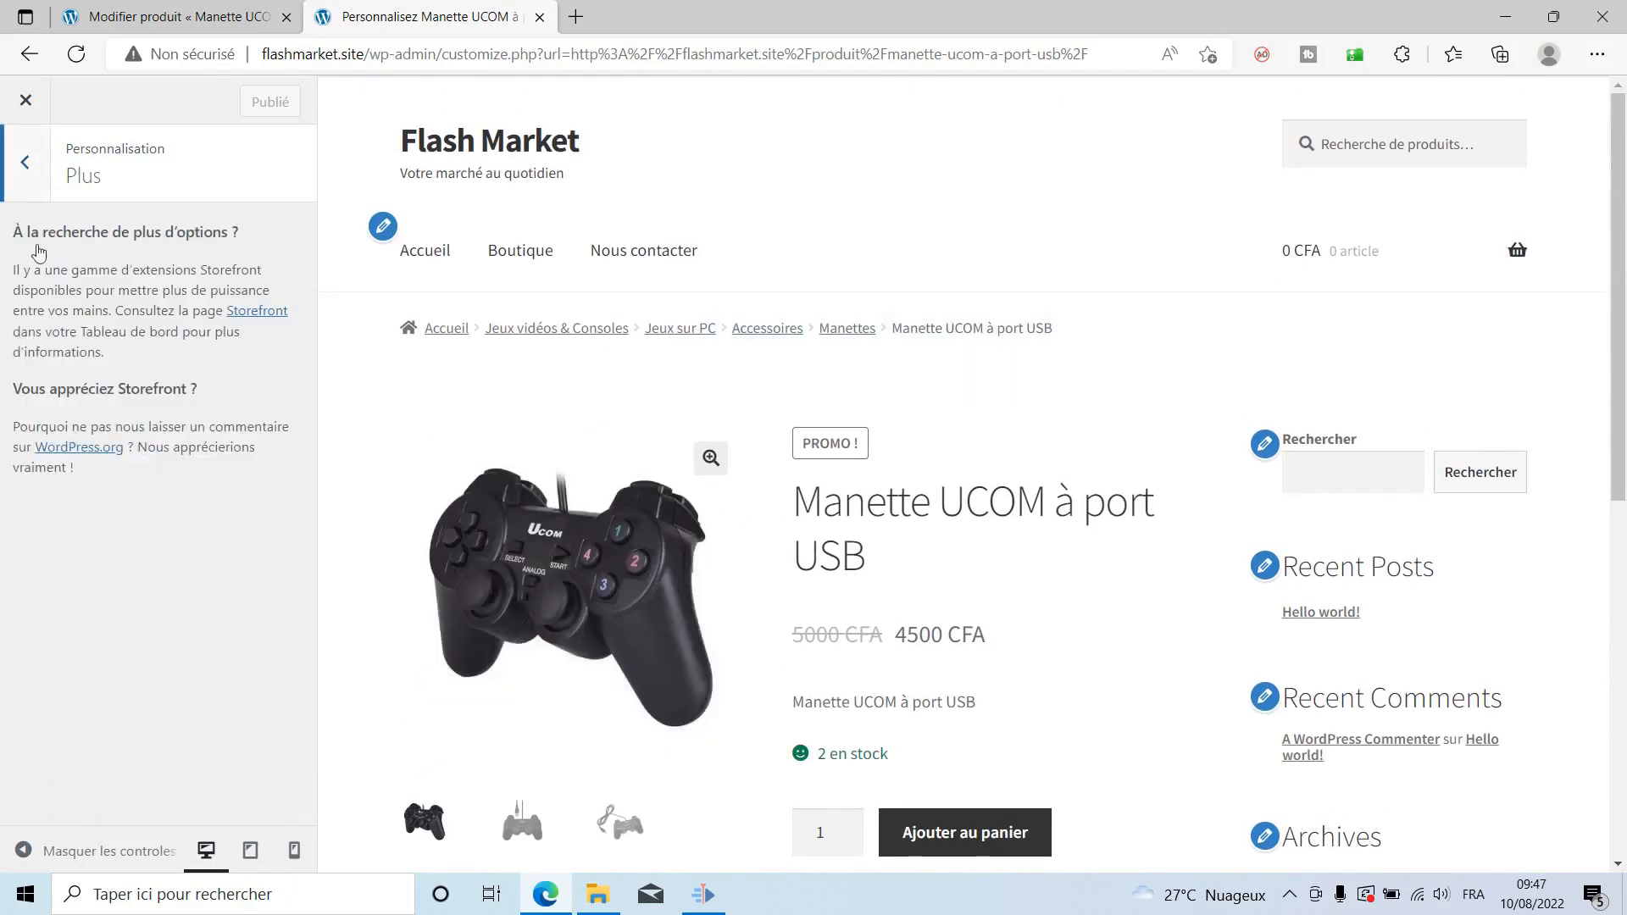
click(26, 165)
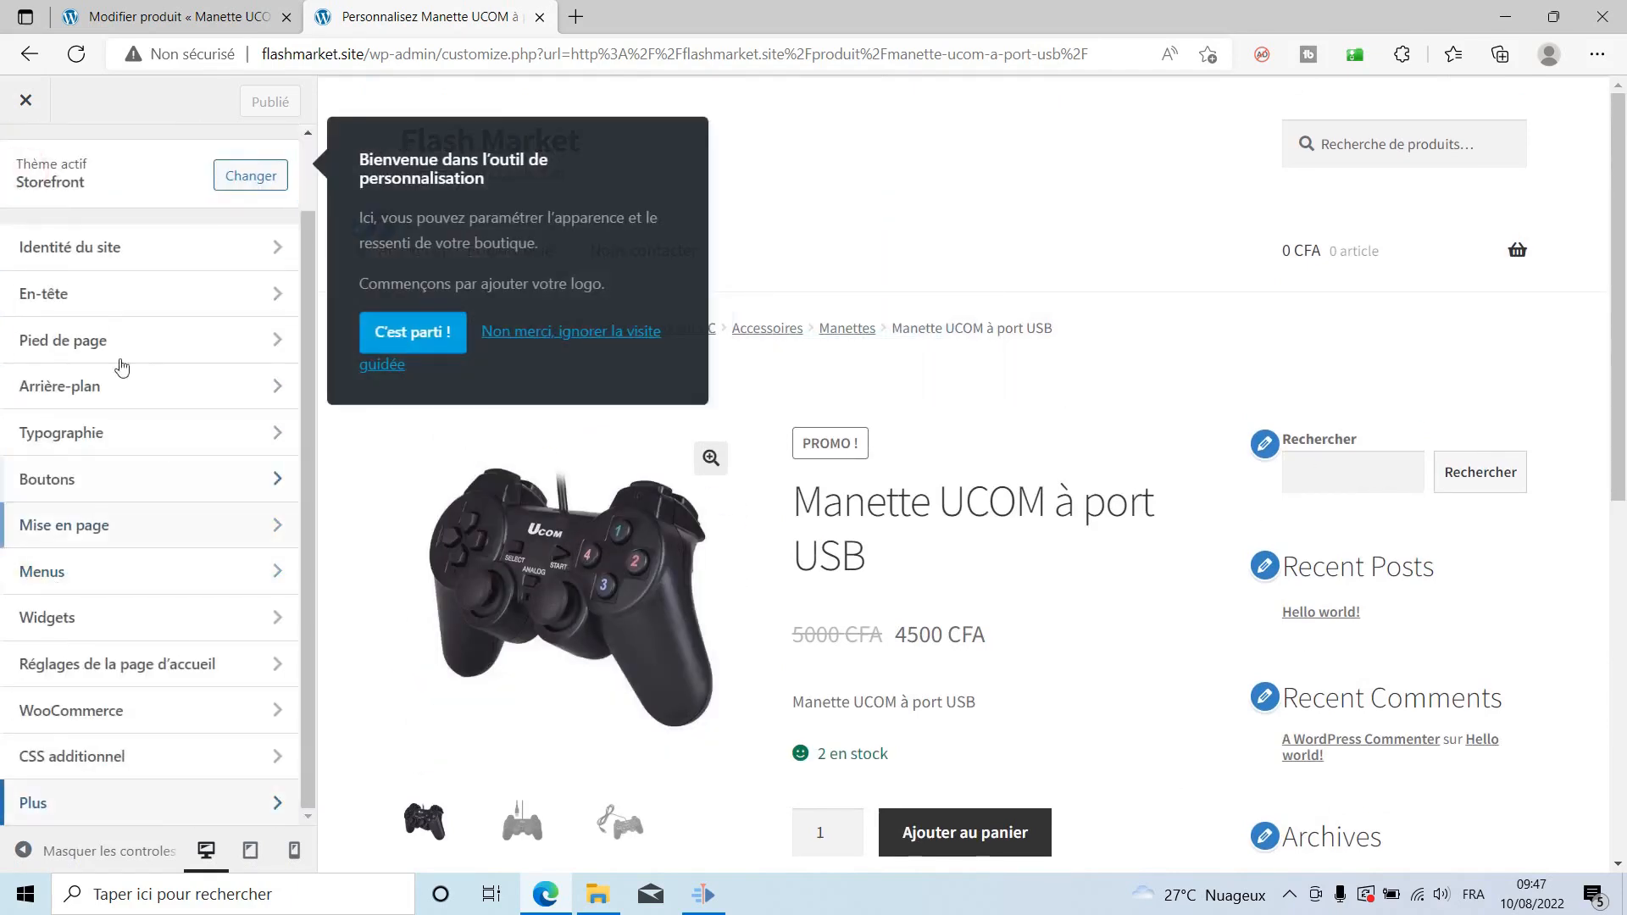
click(83, 625)
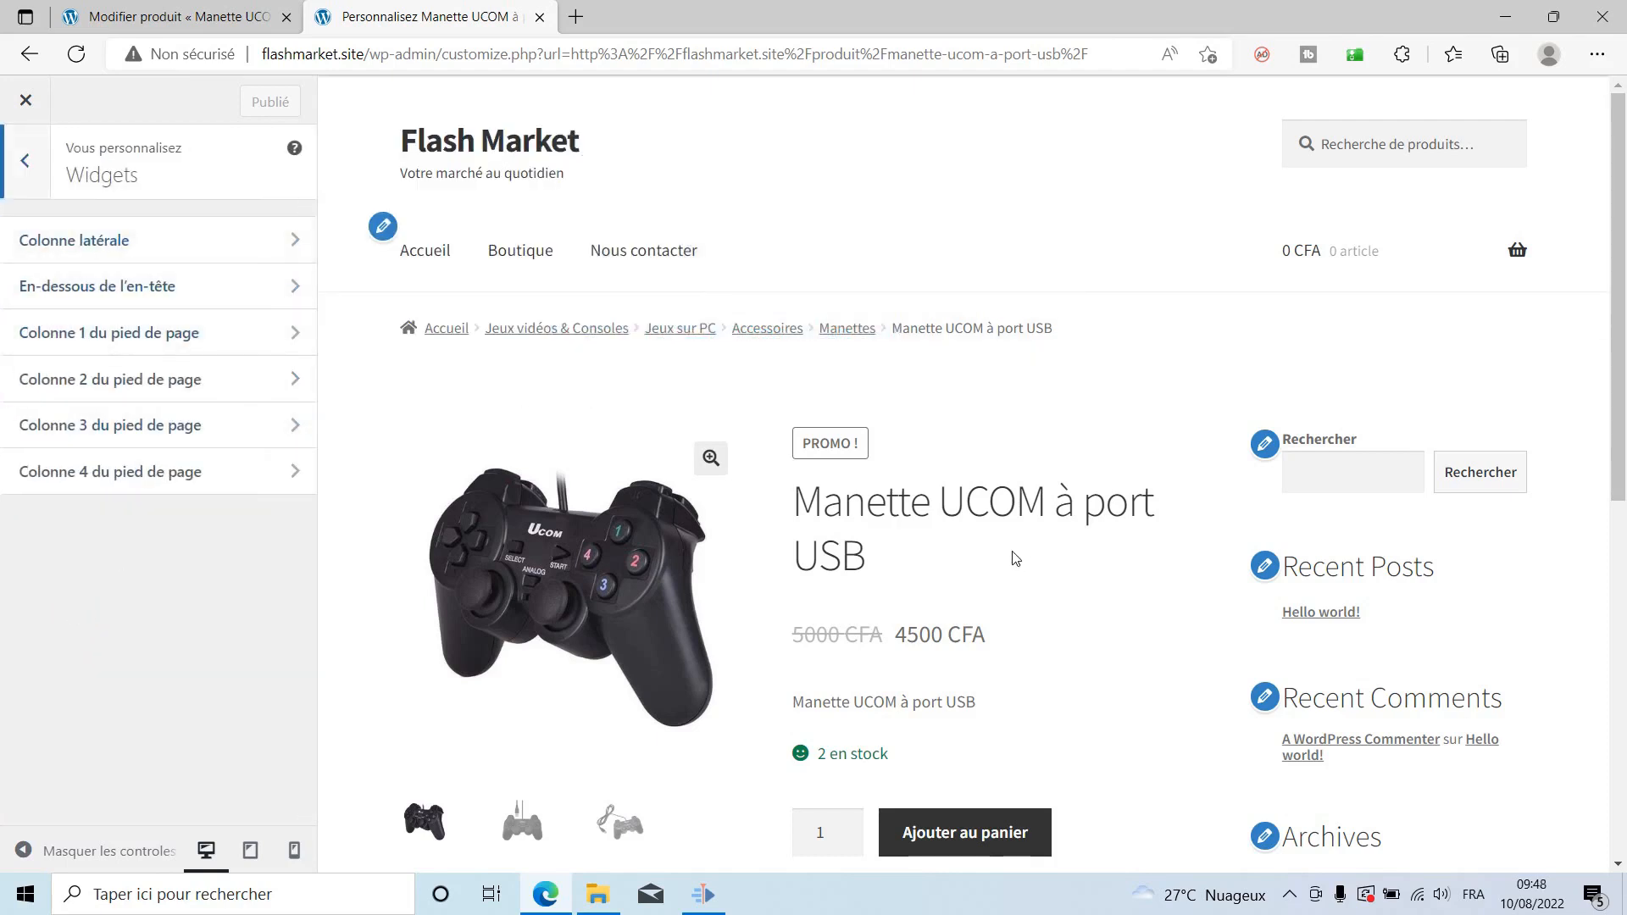
scroll(1313, 525, down, 3)
click(1265, 325)
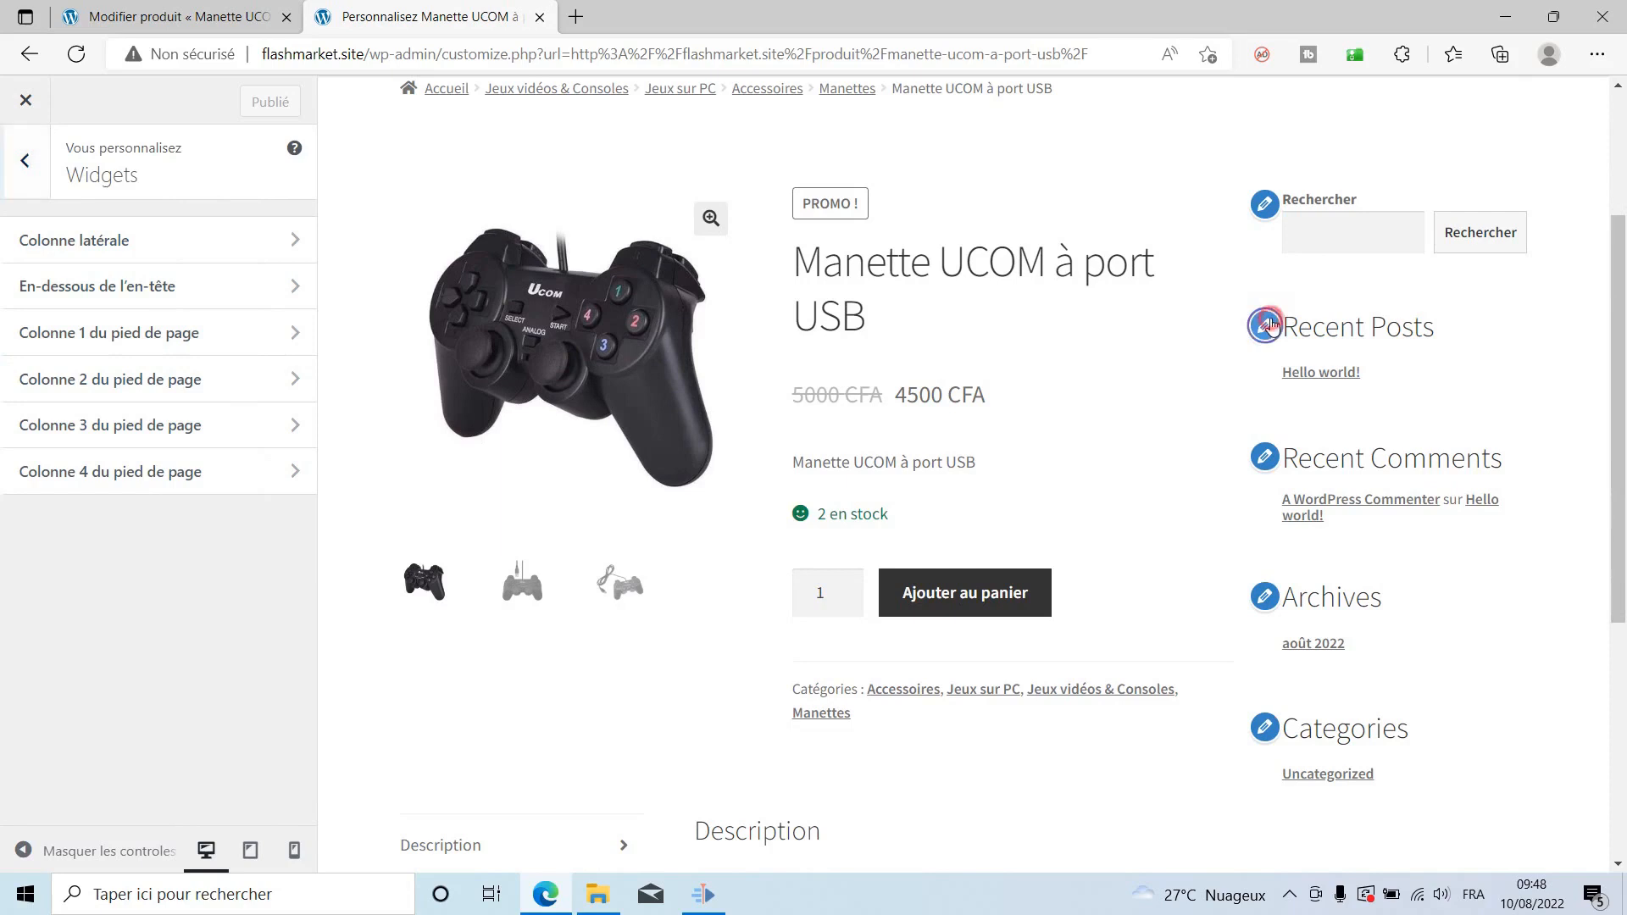
click(139, 706)
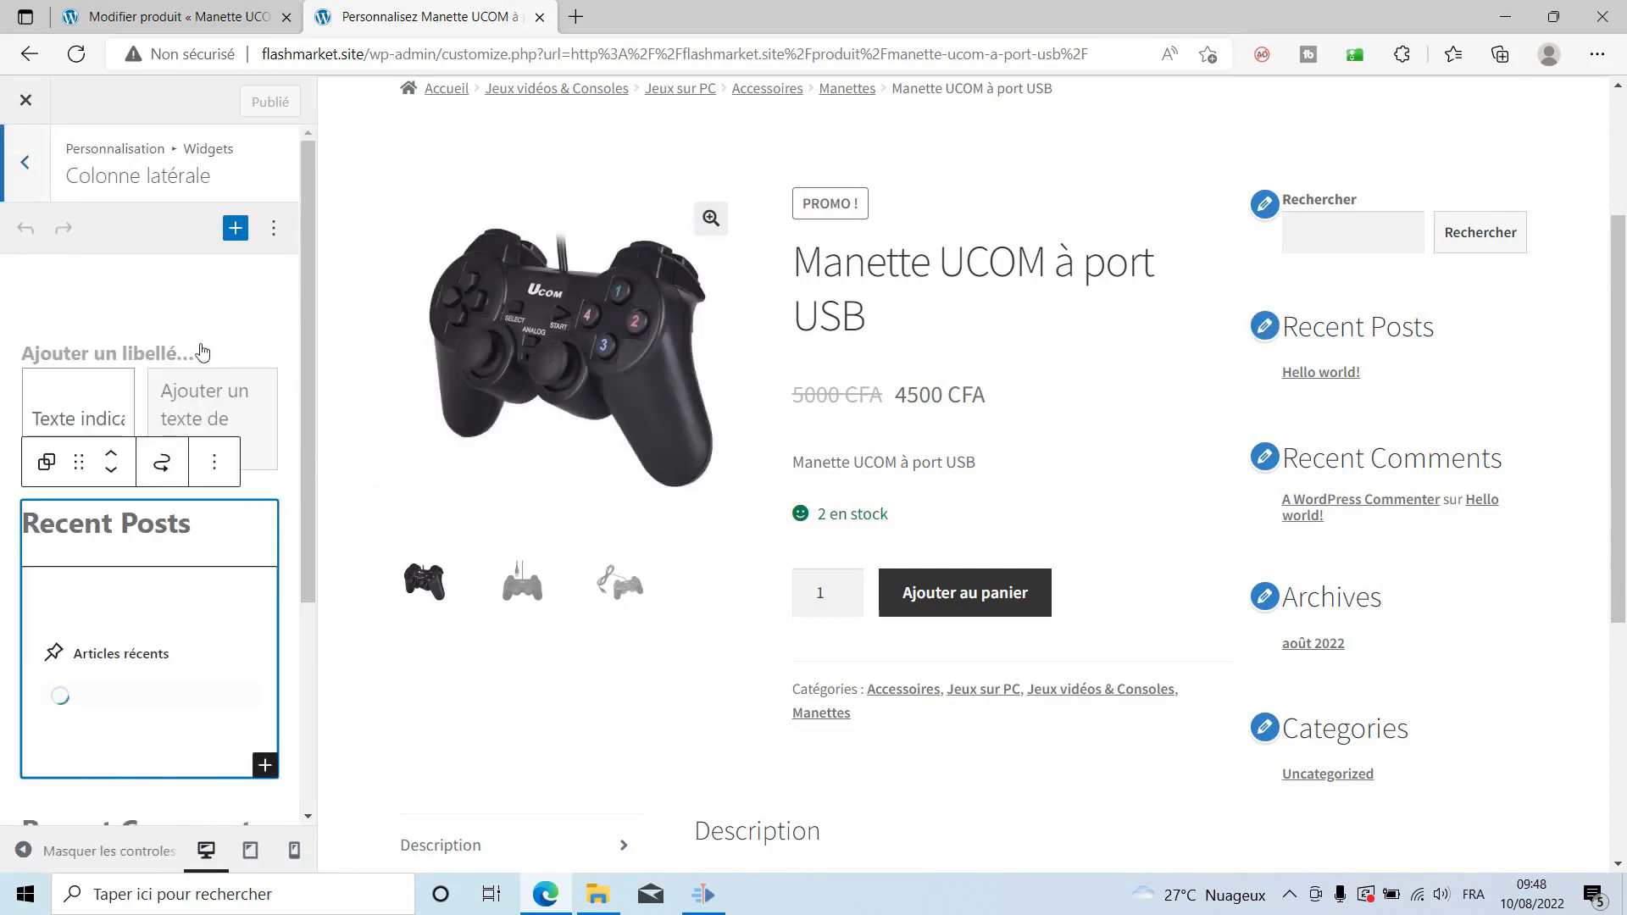
Remove the search widget and the Recent Posts heading from the sidebar.
right_click(188, 349)
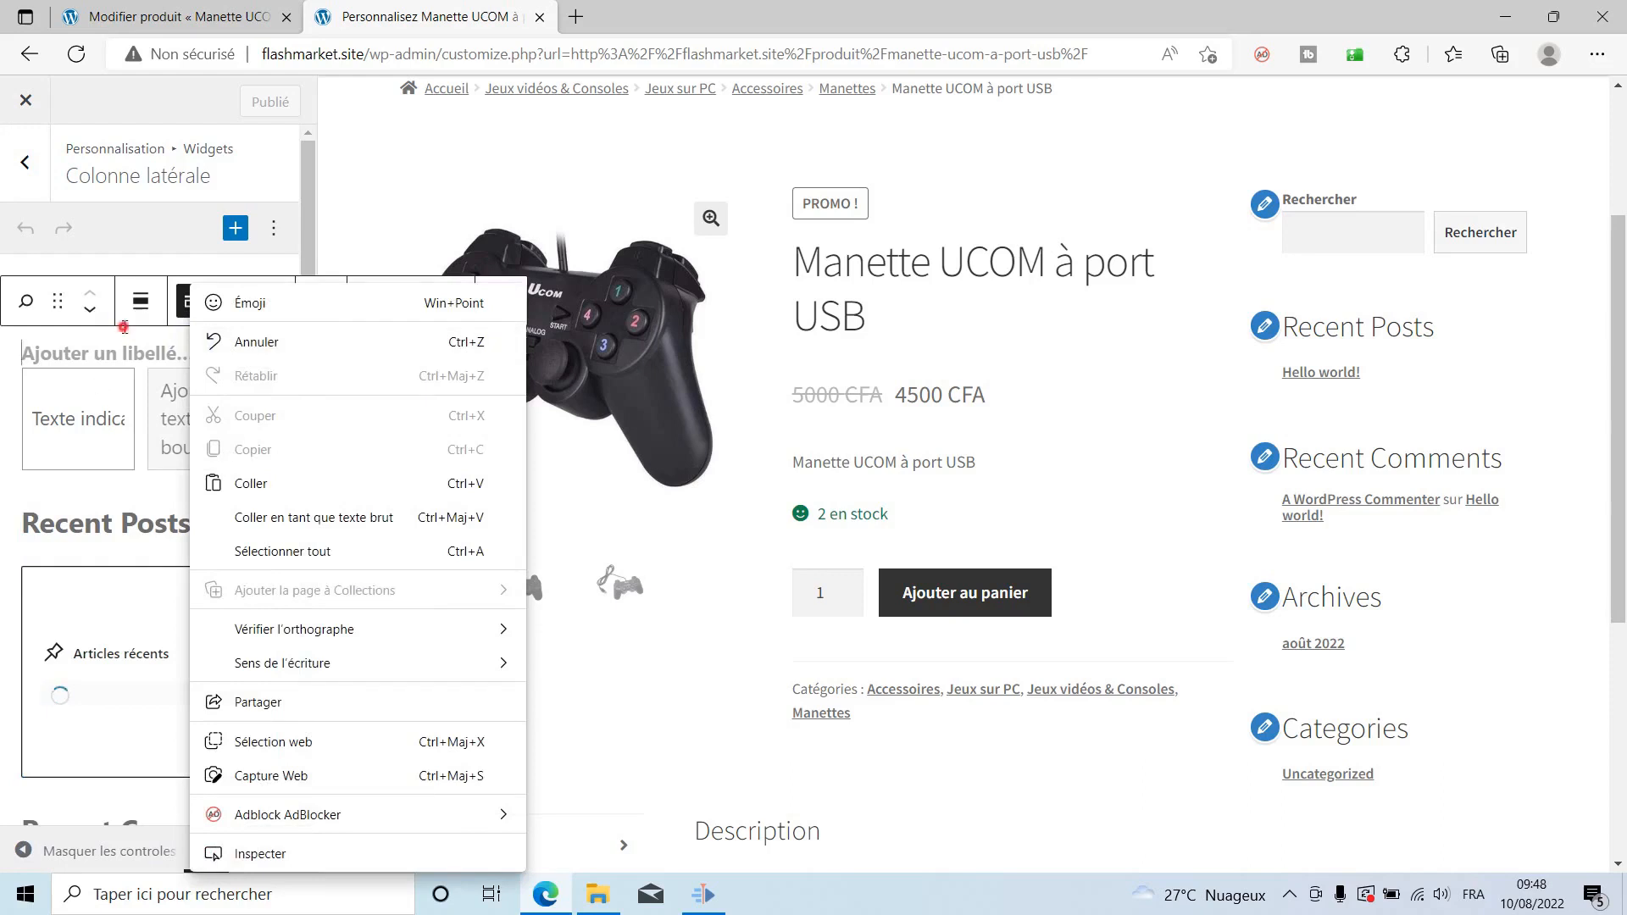
click(102, 363)
click(506, 301)
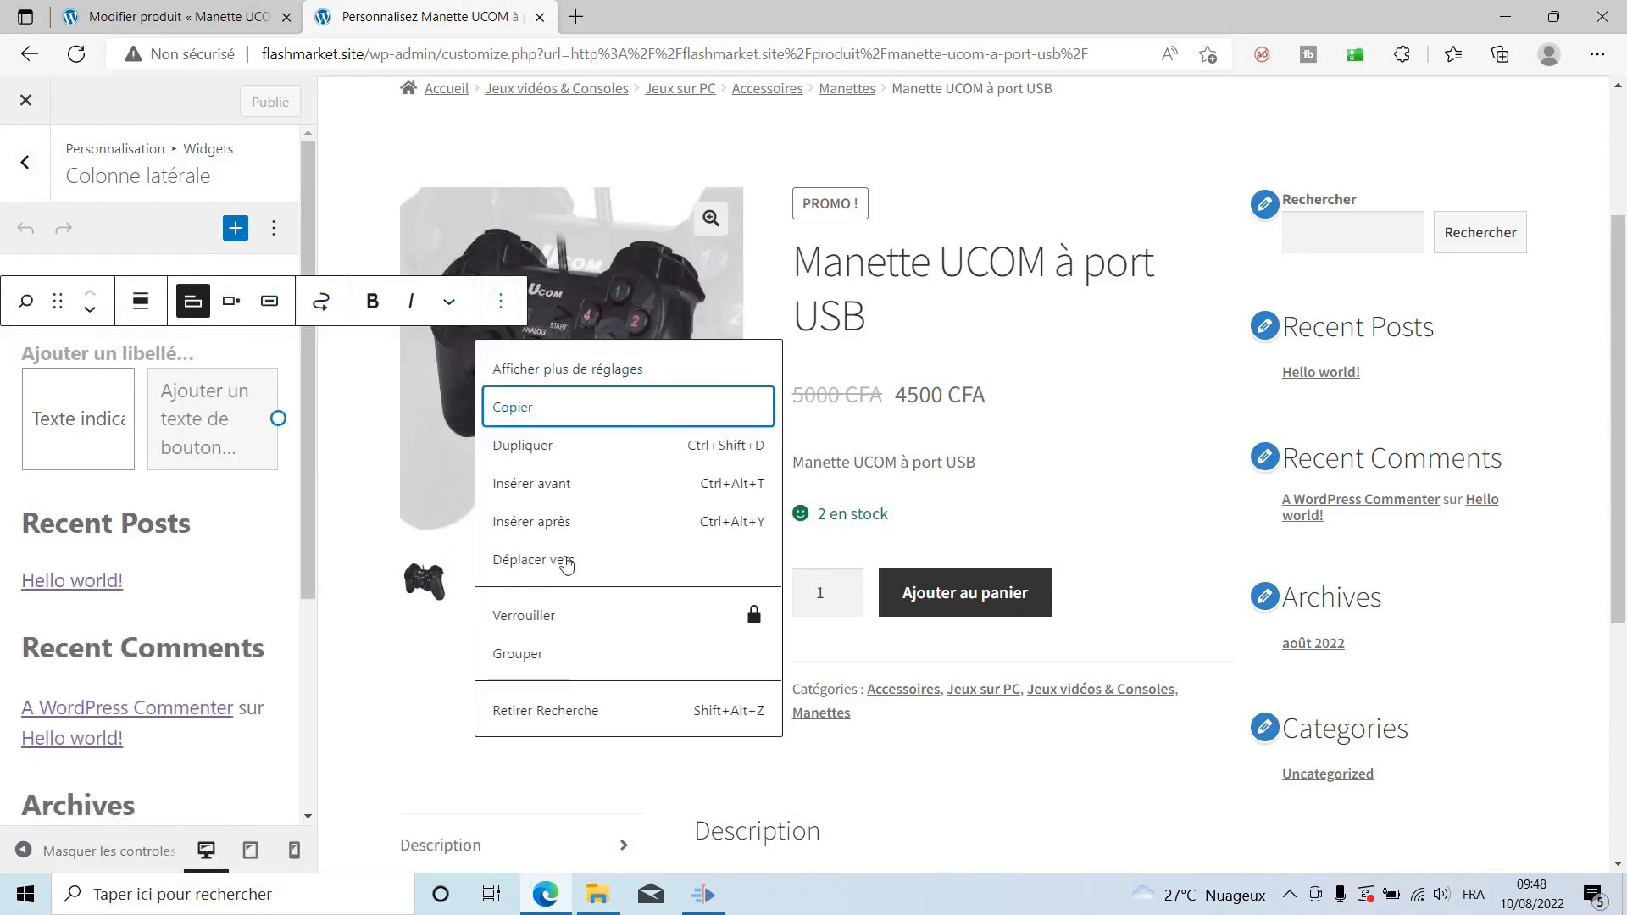
click(549, 705)
click(182, 361)
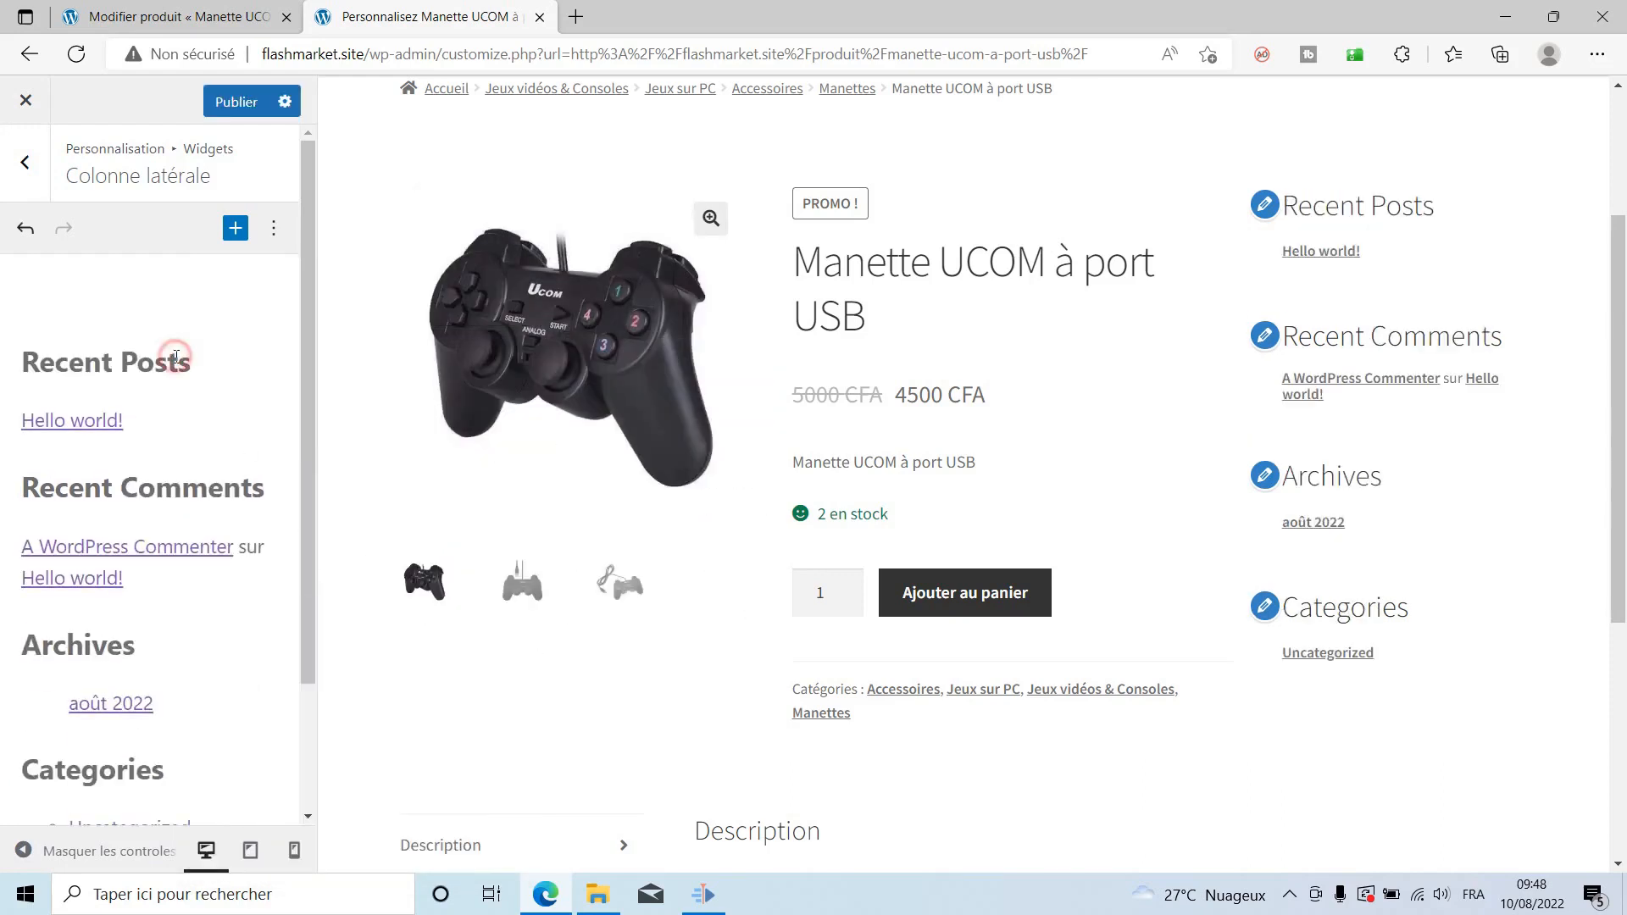
click(506, 301)
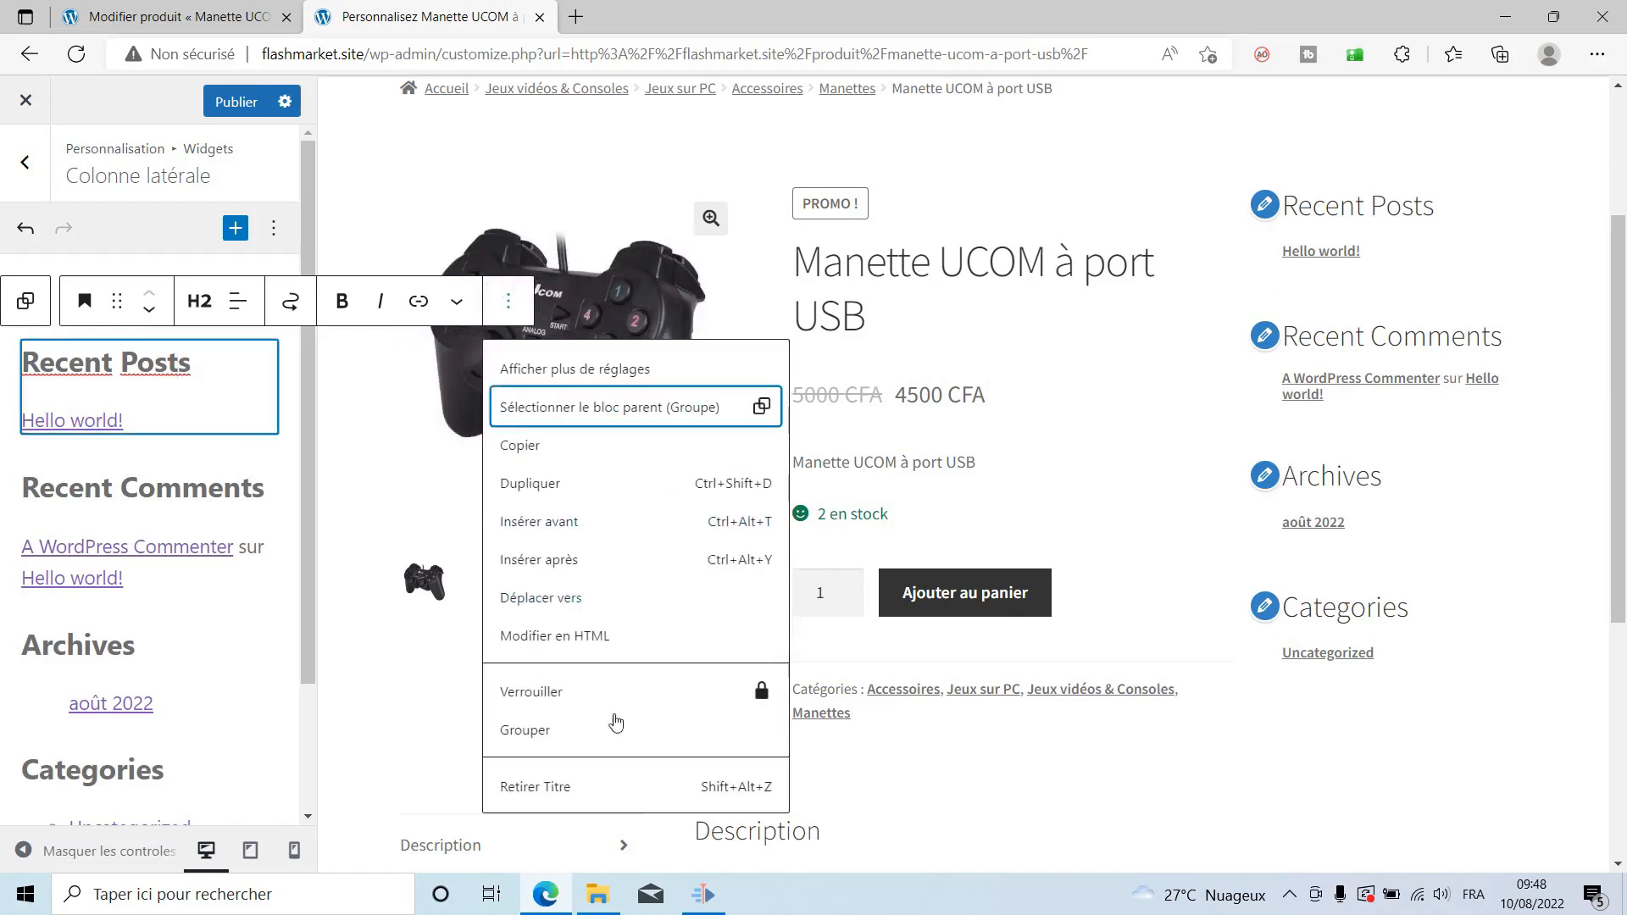
click(566, 779)
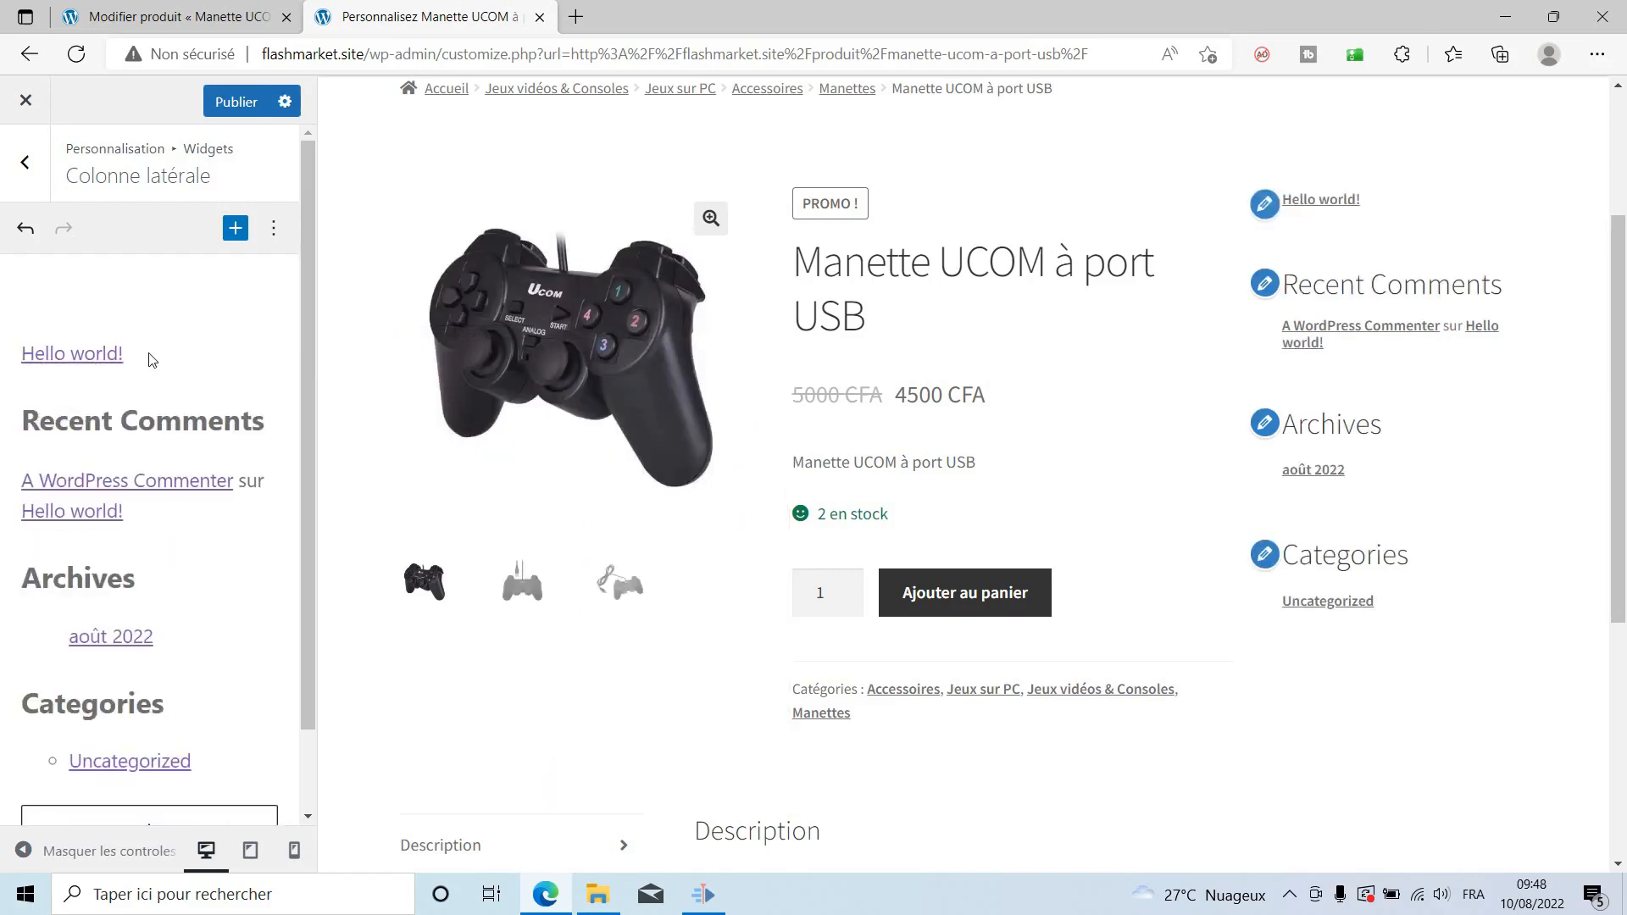
Remove the latest posts block, latest comments block and Recent Comments heading.
click(148, 354)
click(395, 303)
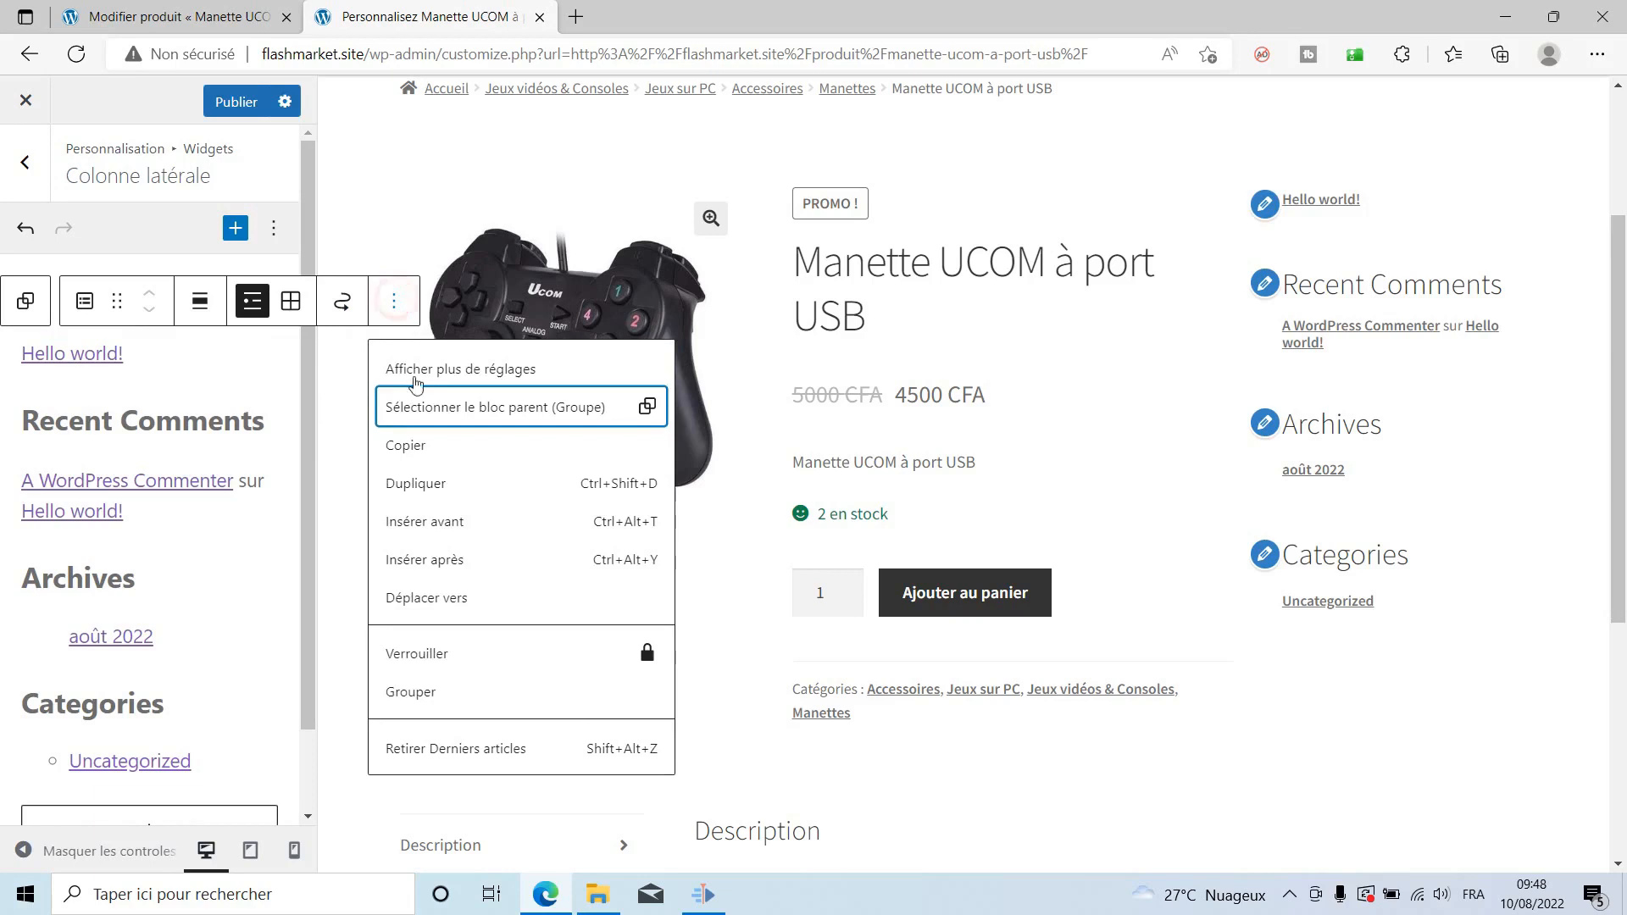
click(419, 747)
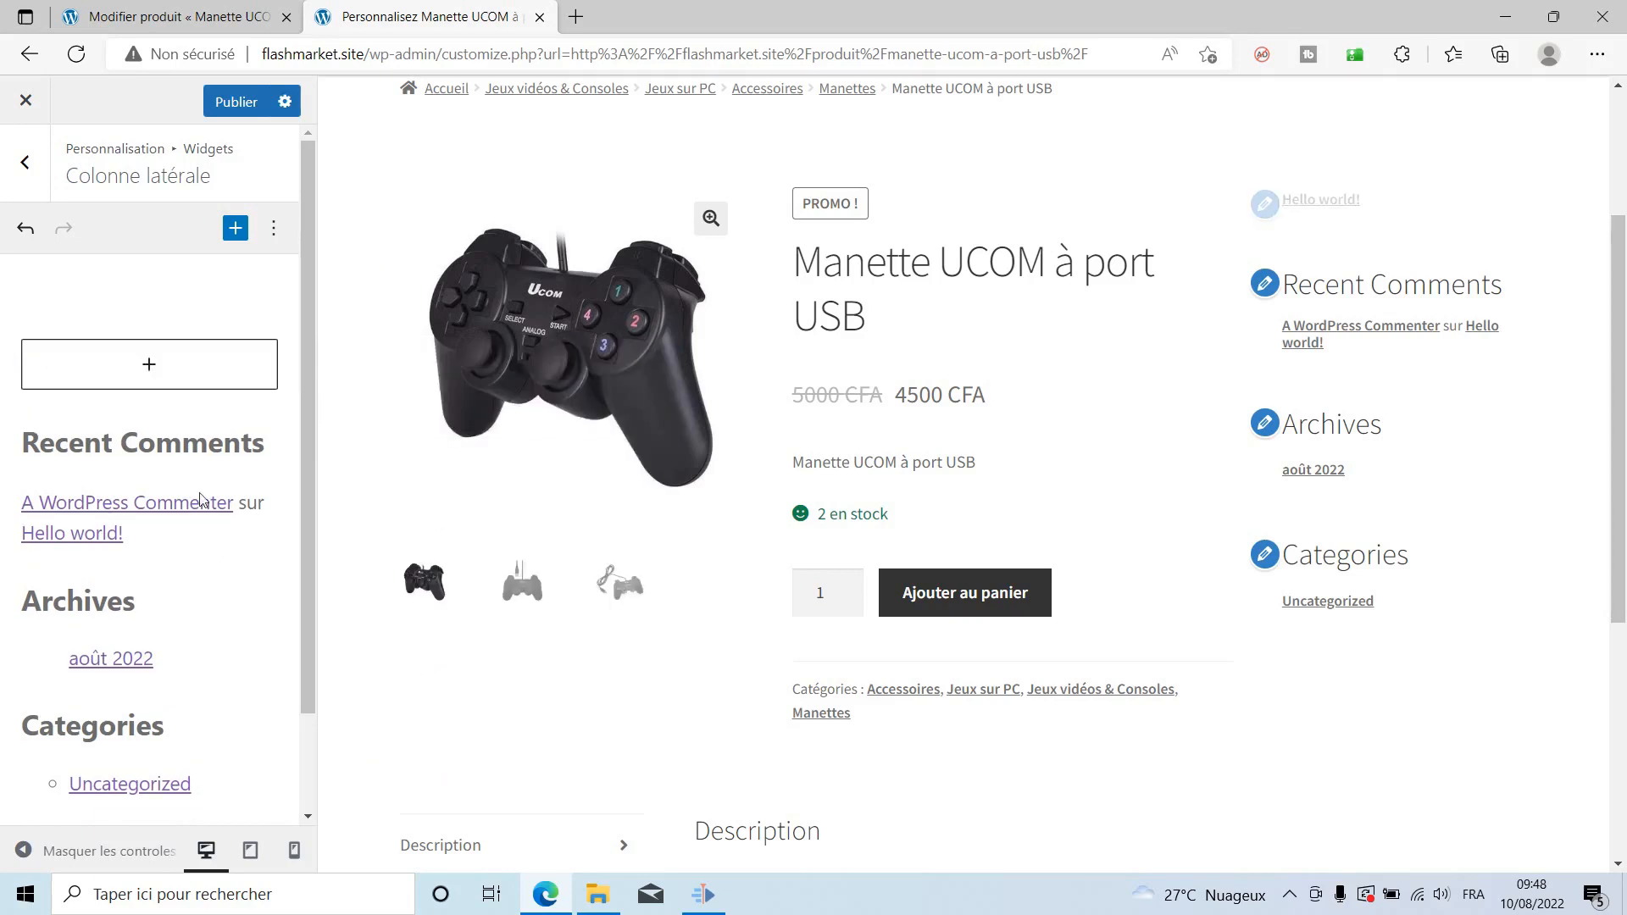
click(134, 462)
click(307, 451)
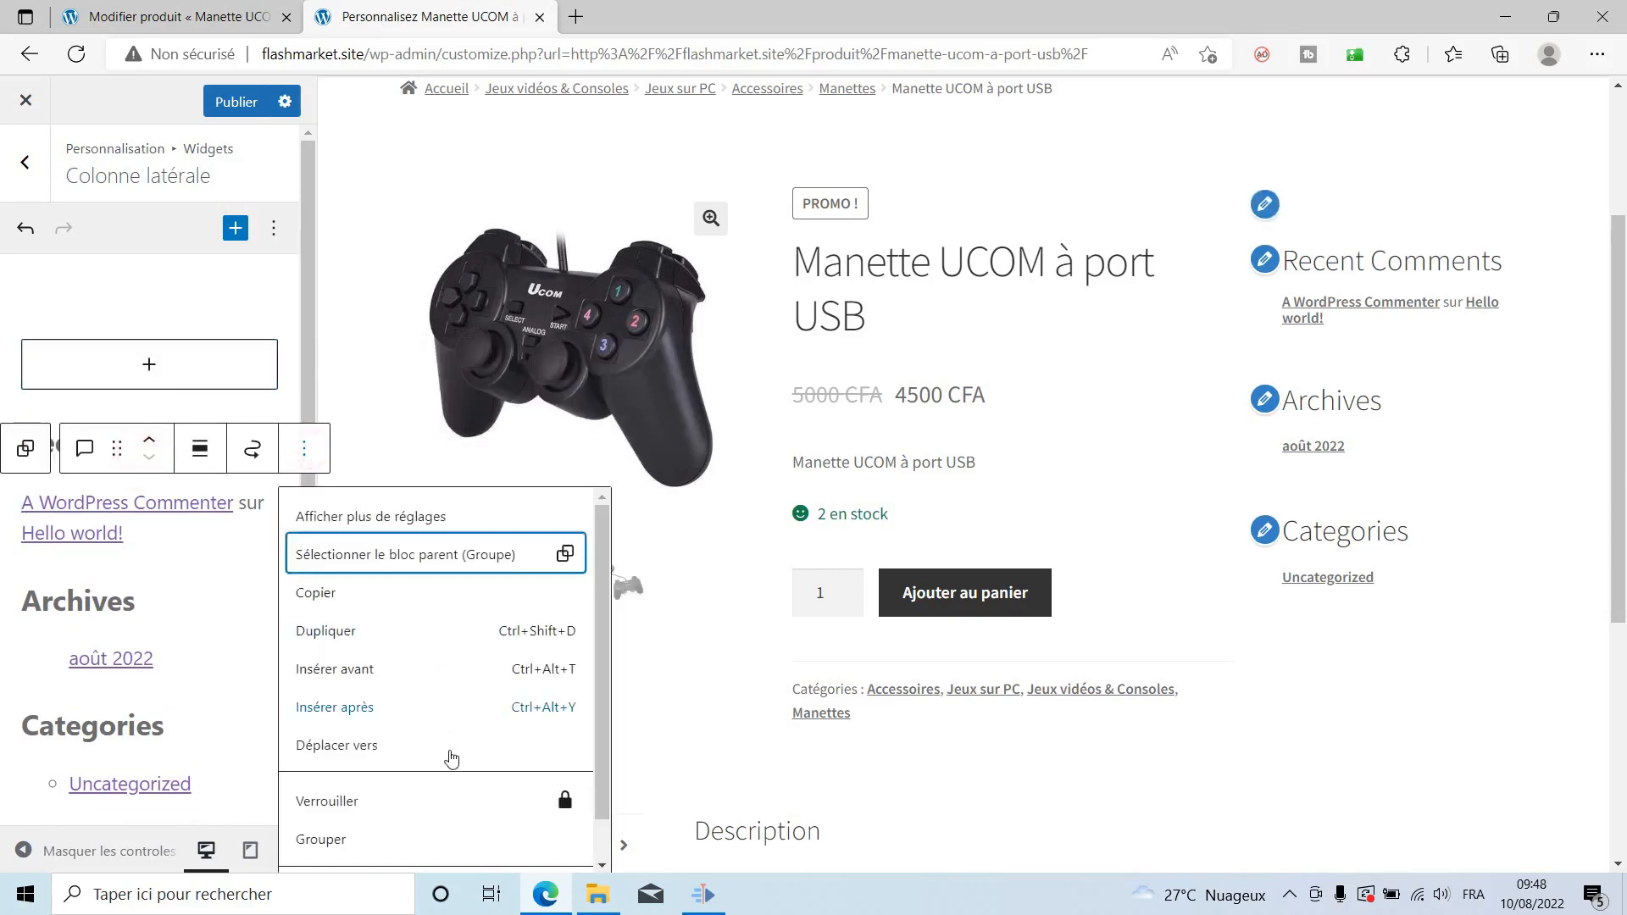
scroll(381, 846, down, 1)
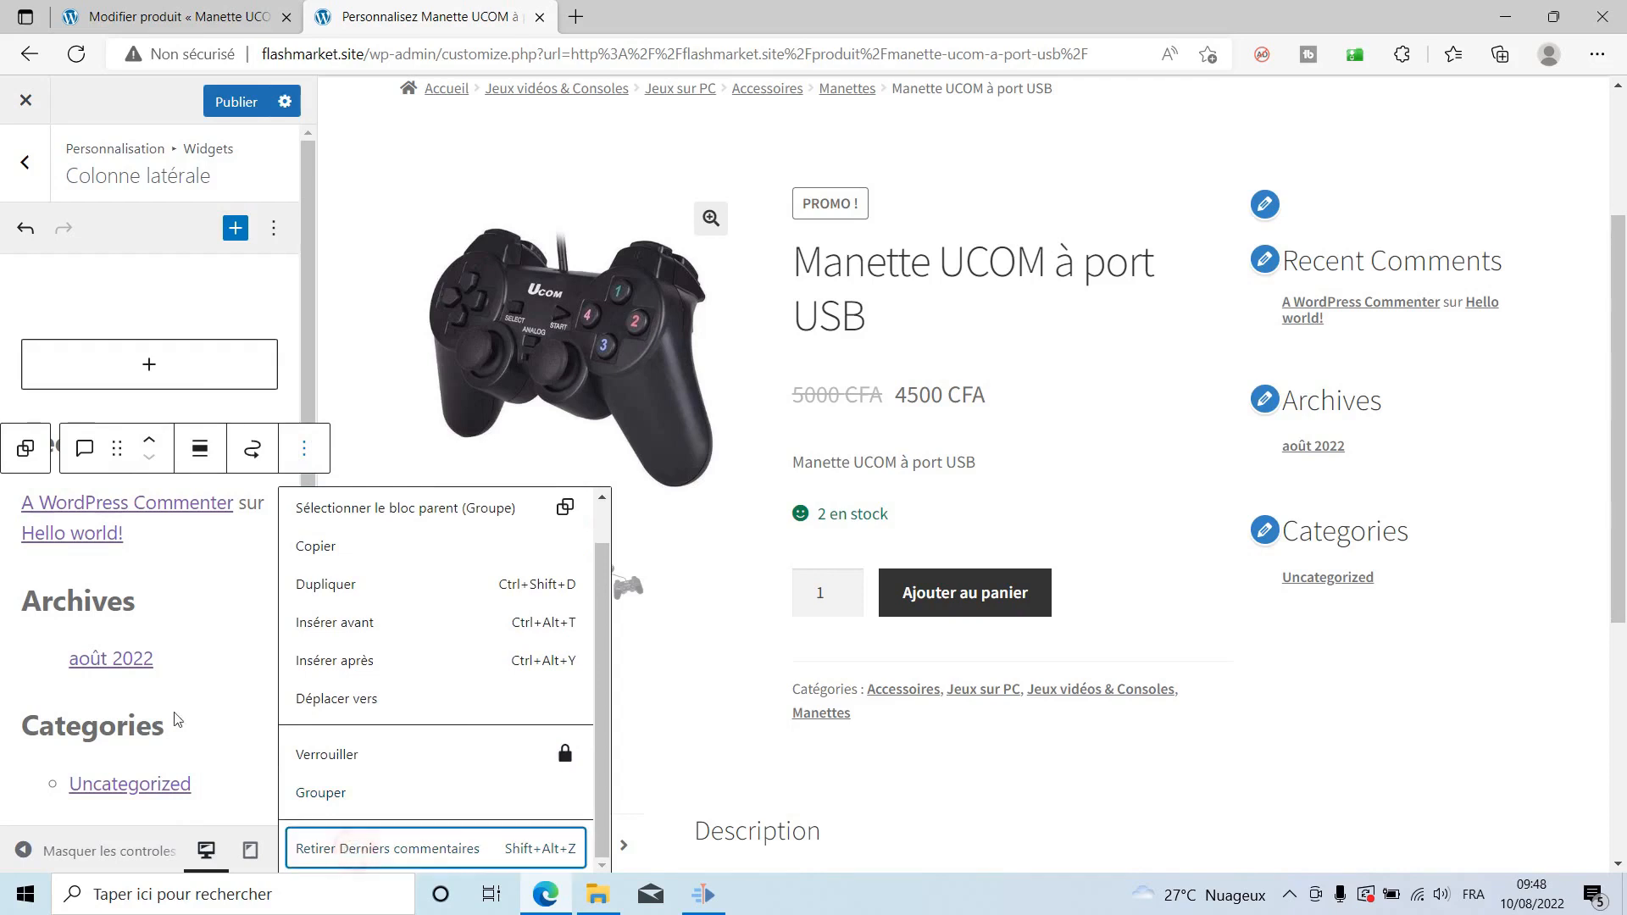
click(356, 850)
click(515, 382)
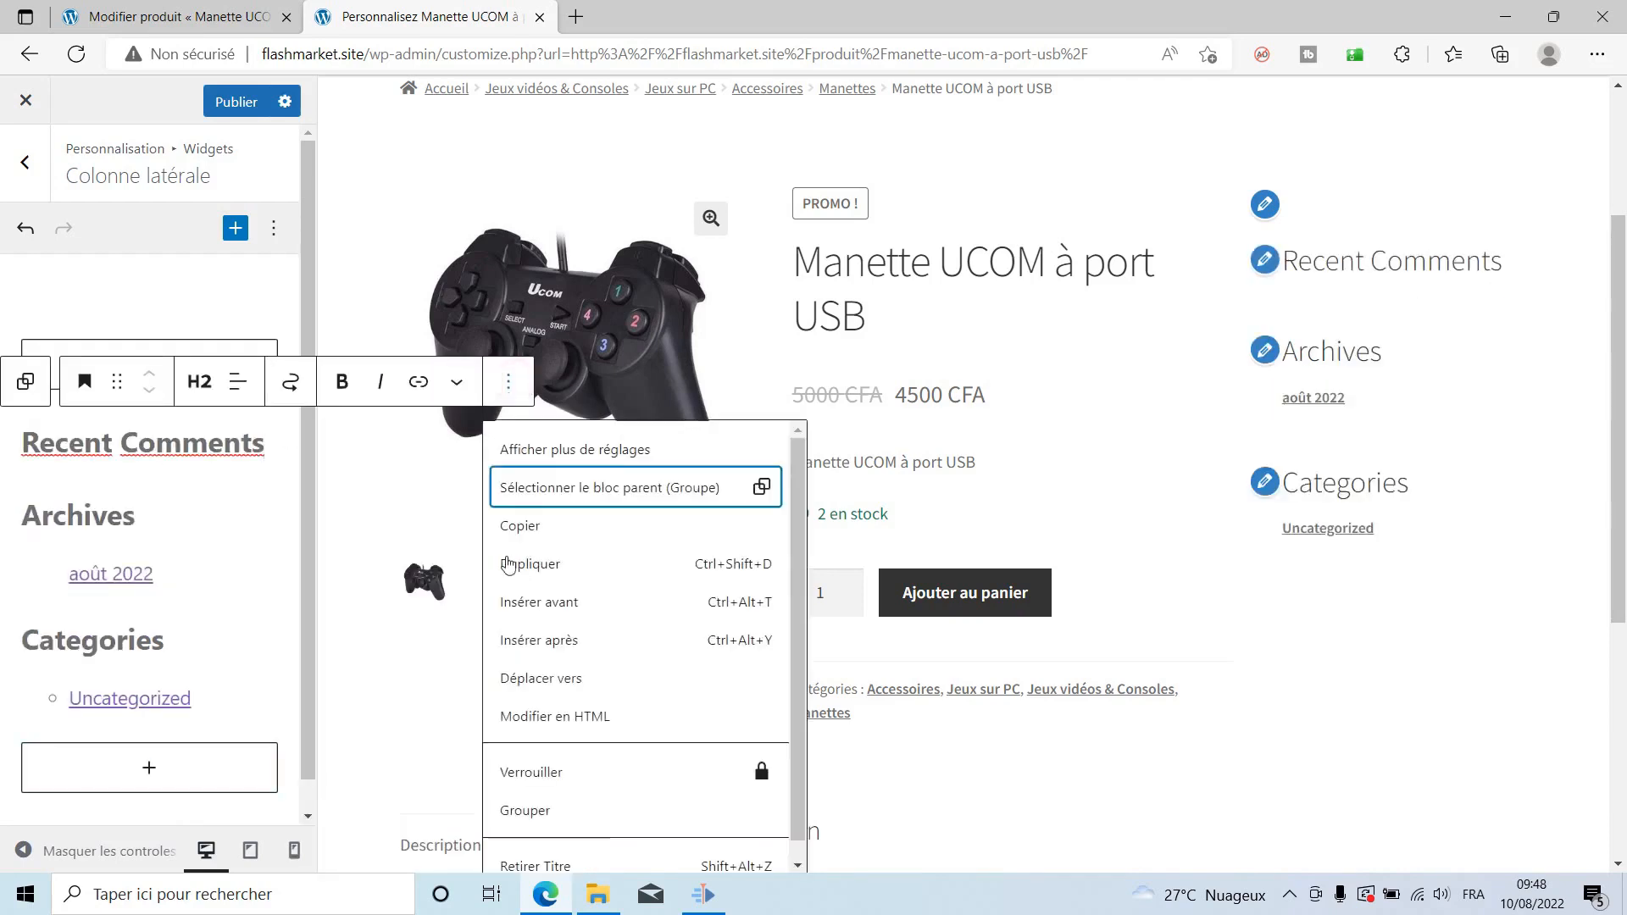
scroll(534, 801, down, 1)
click(537, 845)
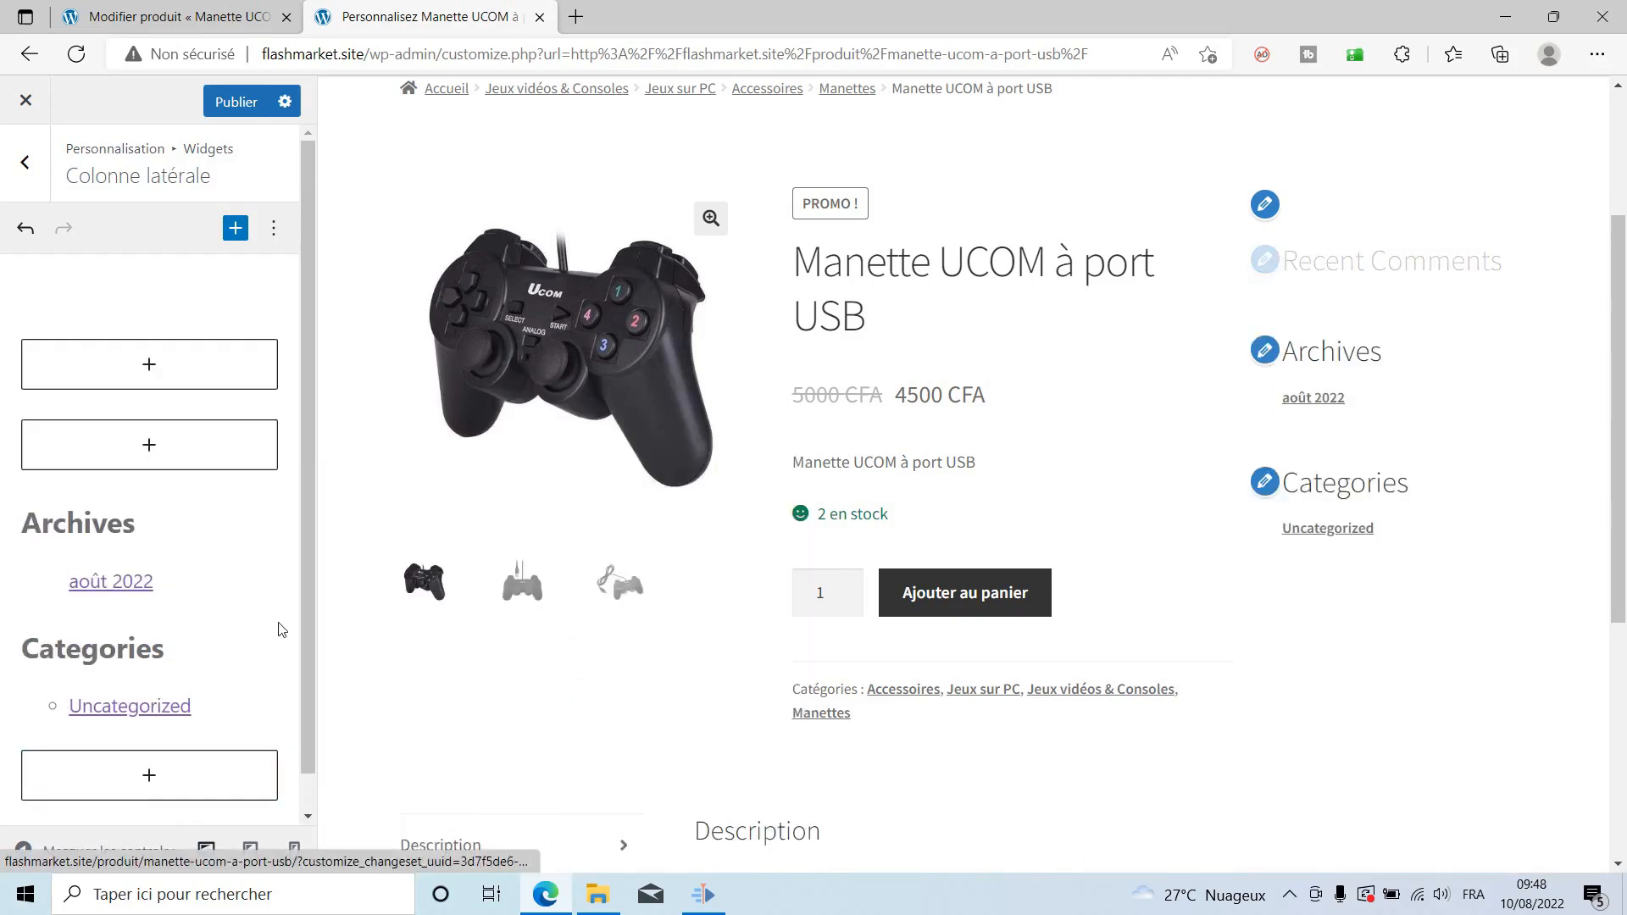
Remove the Archives and Categories headings from the sidebar.
click(188, 514)
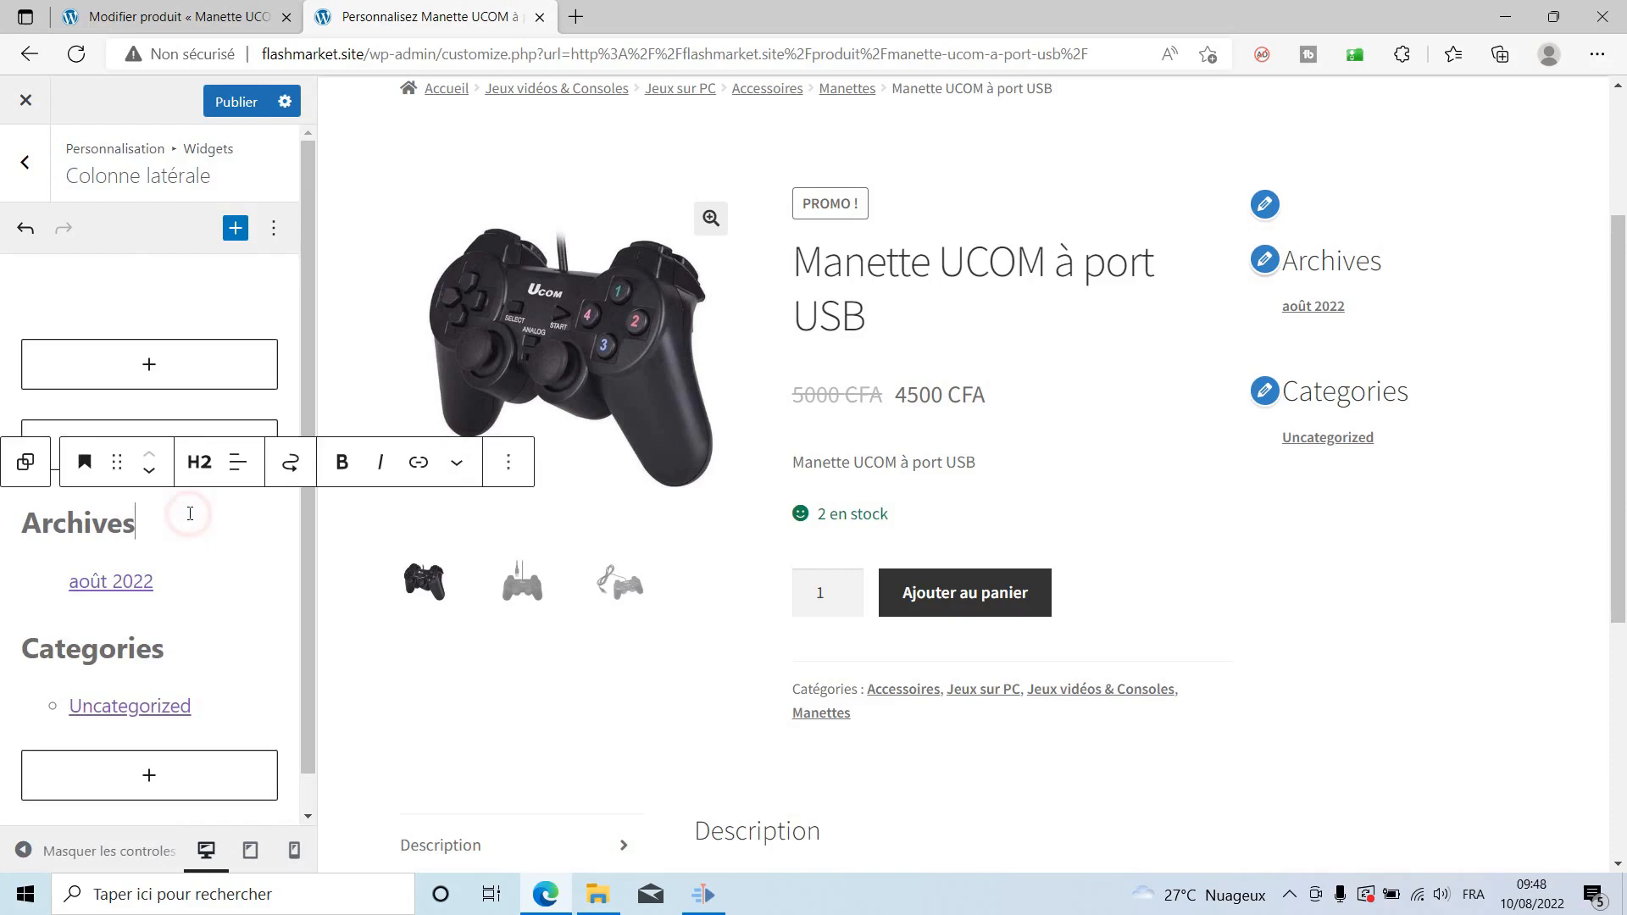
click(509, 462)
scroll(598, 788, down, 1)
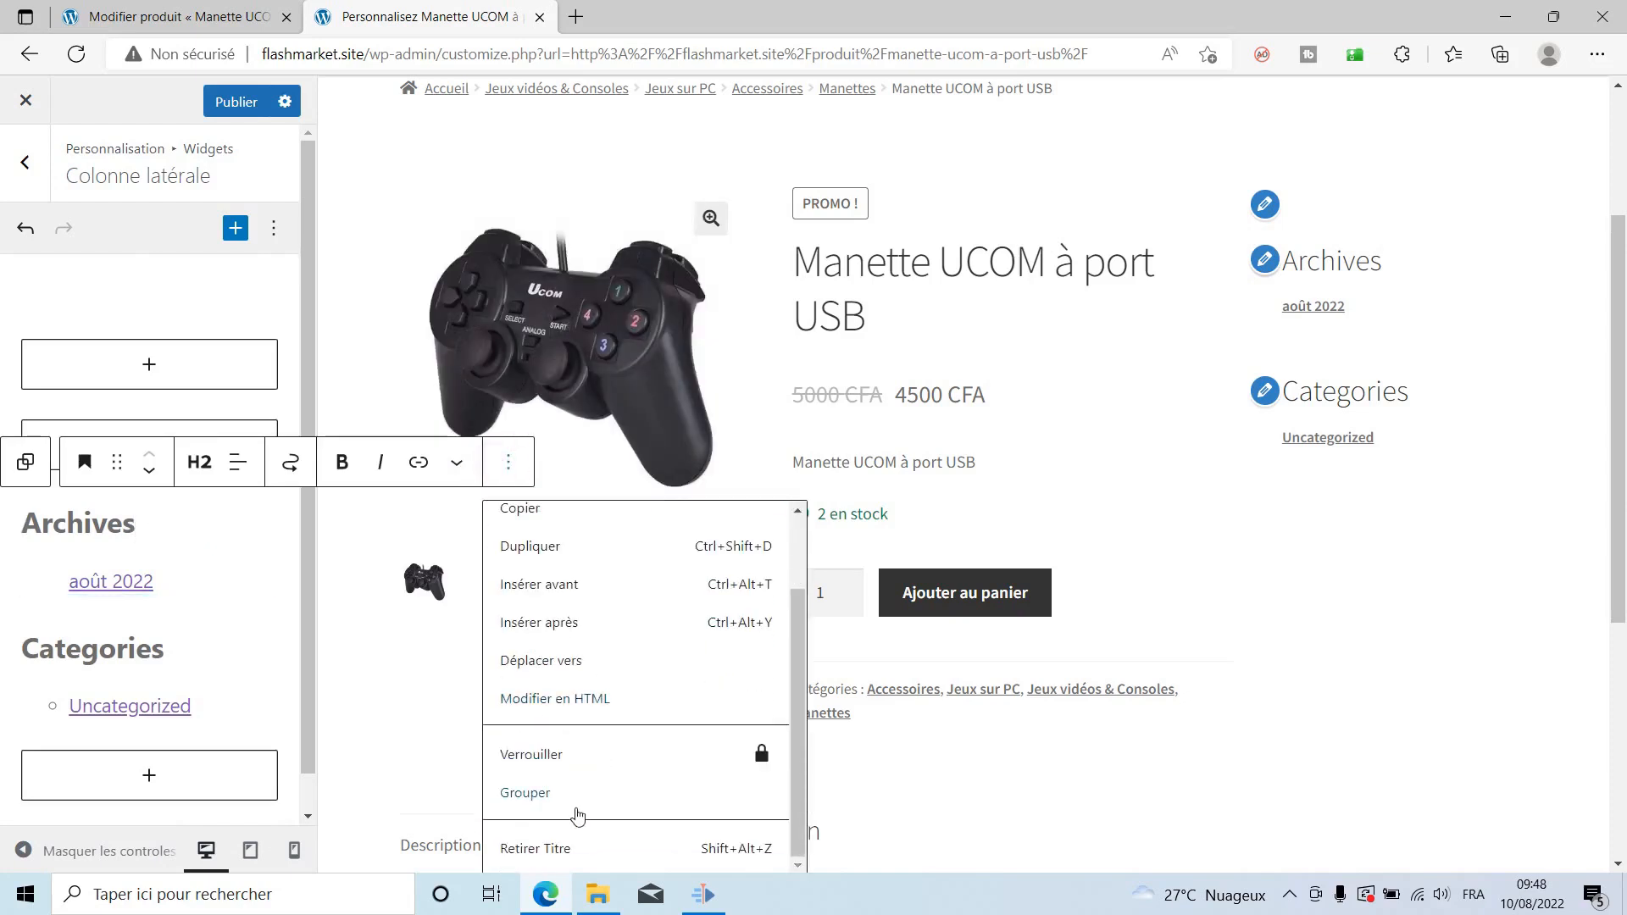
click(537, 844)
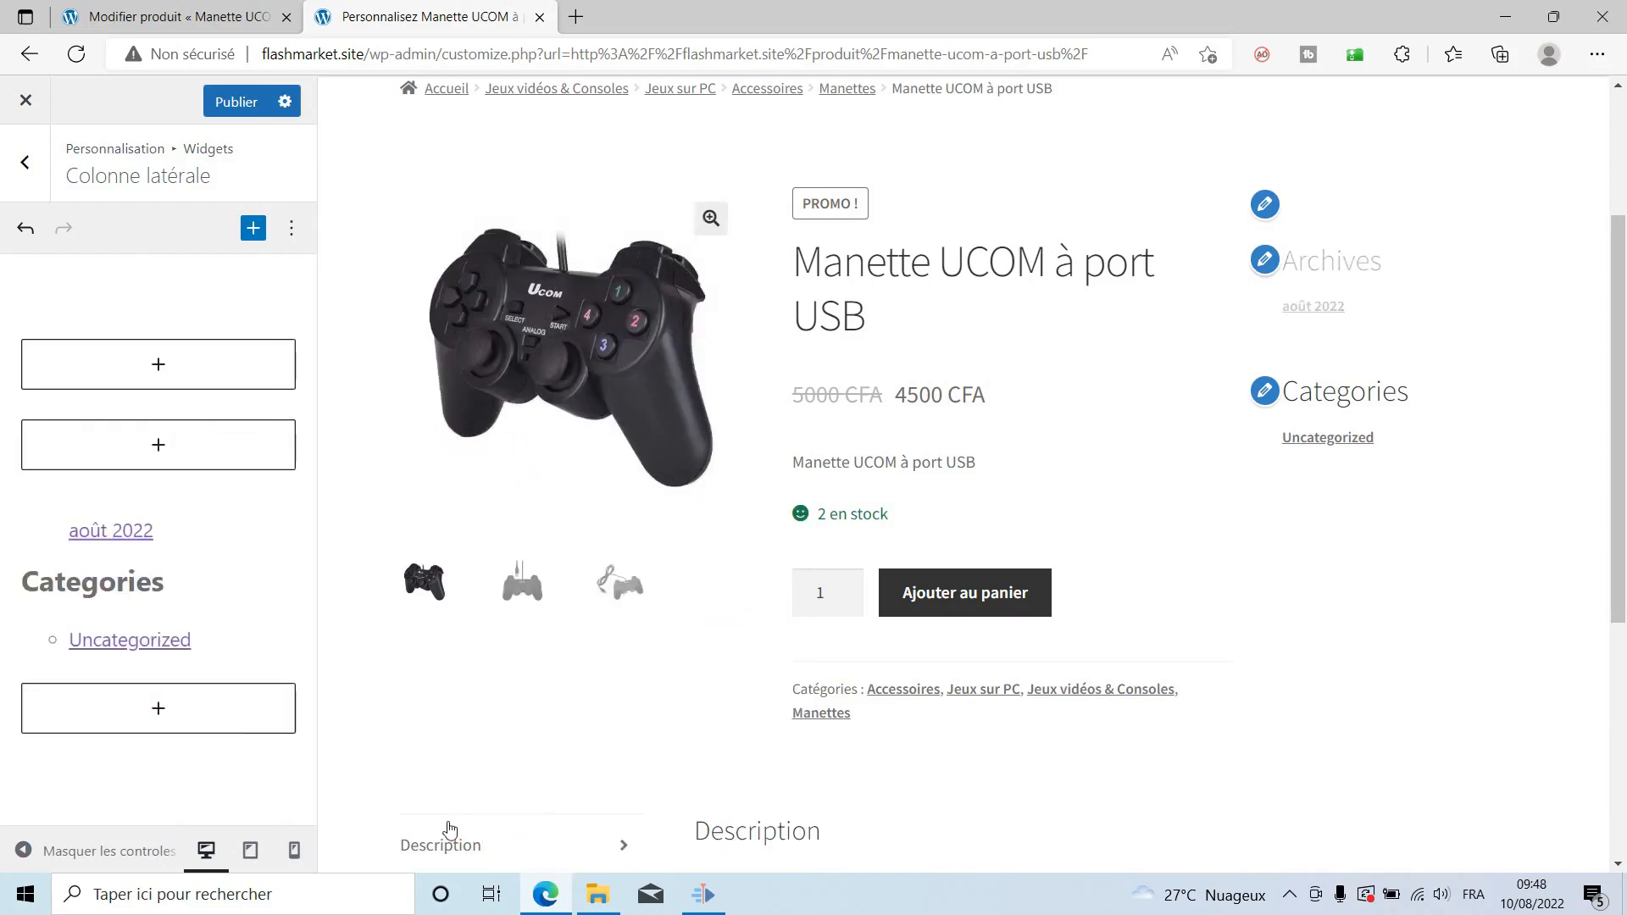
click(213, 568)
click(511, 523)
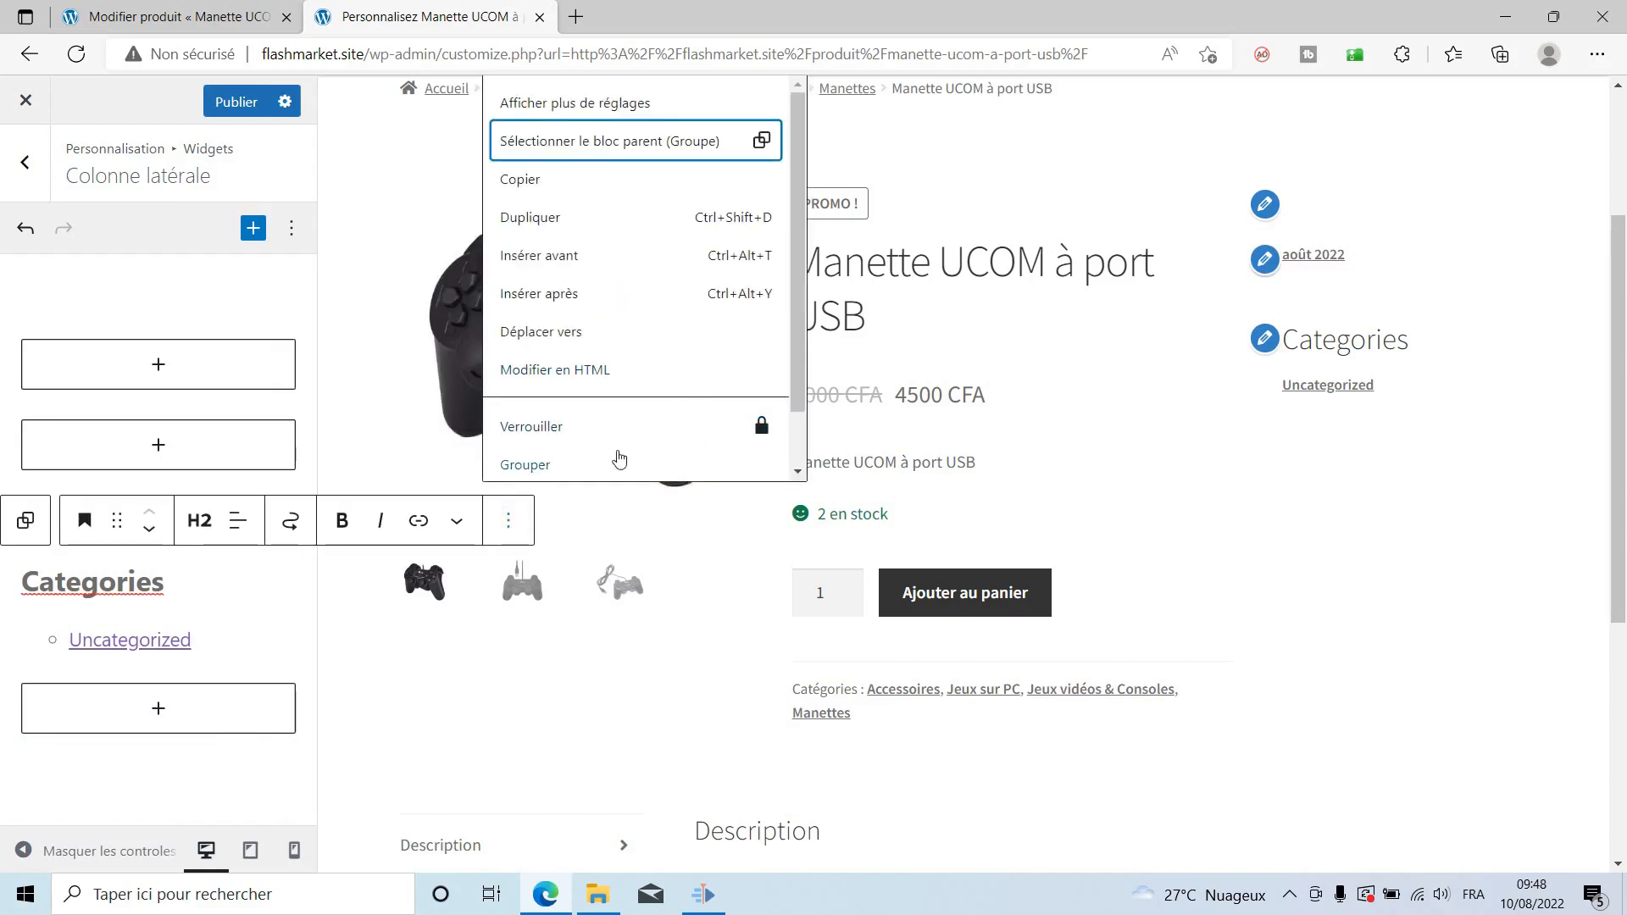
scroll(610, 465, down, 1)
click(597, 462)
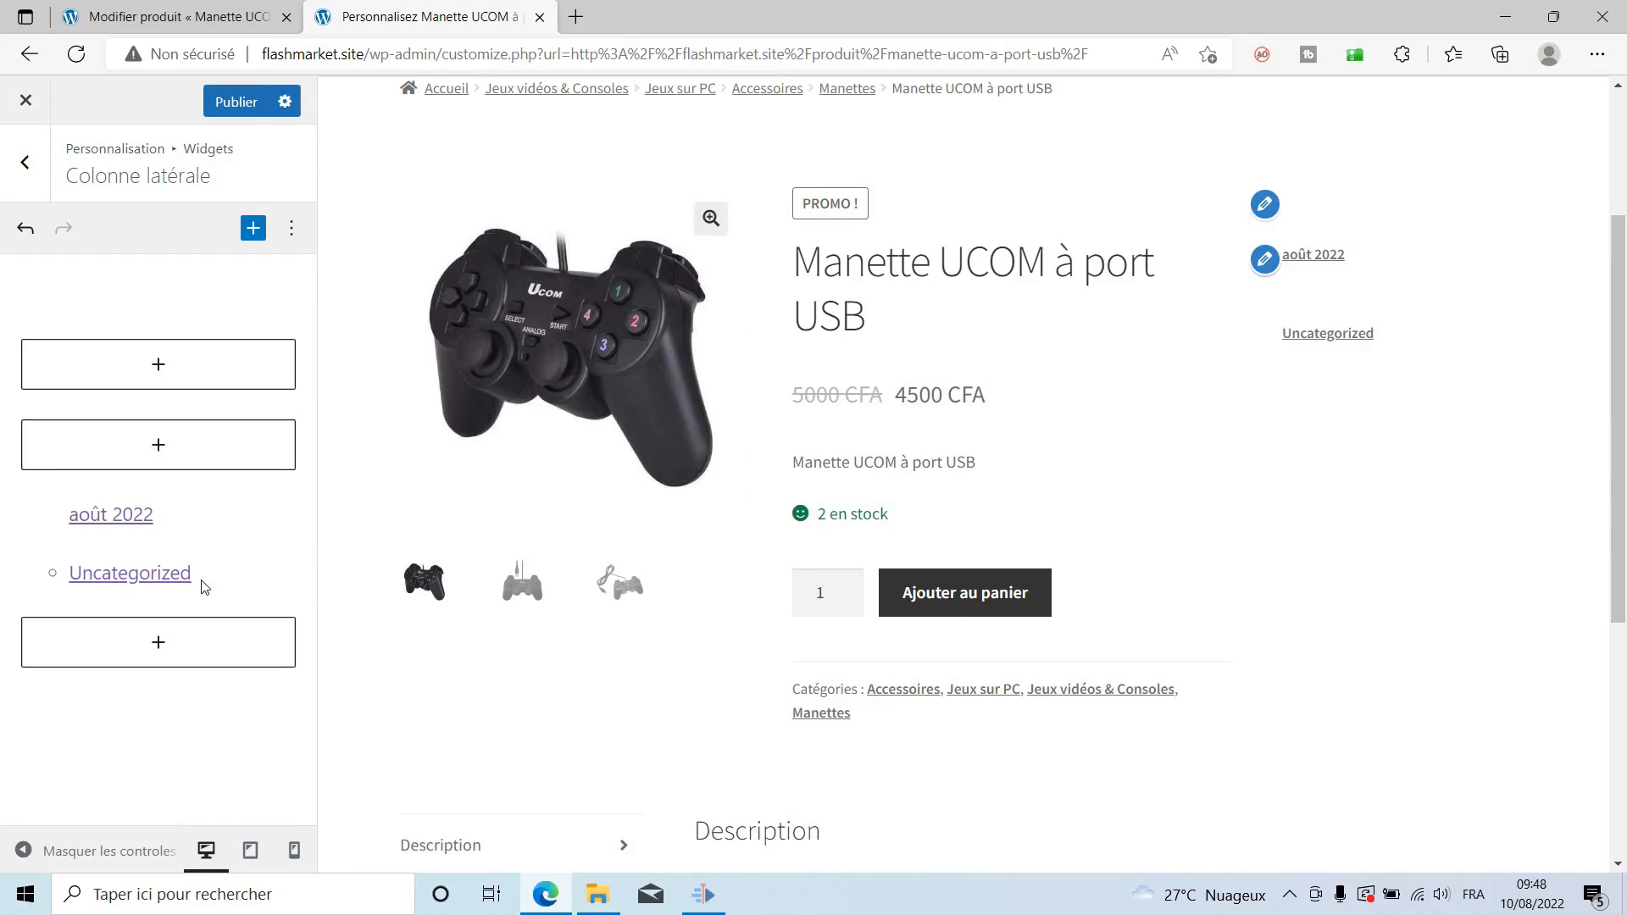
Remove the Uncategorized categories block and the août 2022 archives block.
click(202, 574)
click(305, 520)
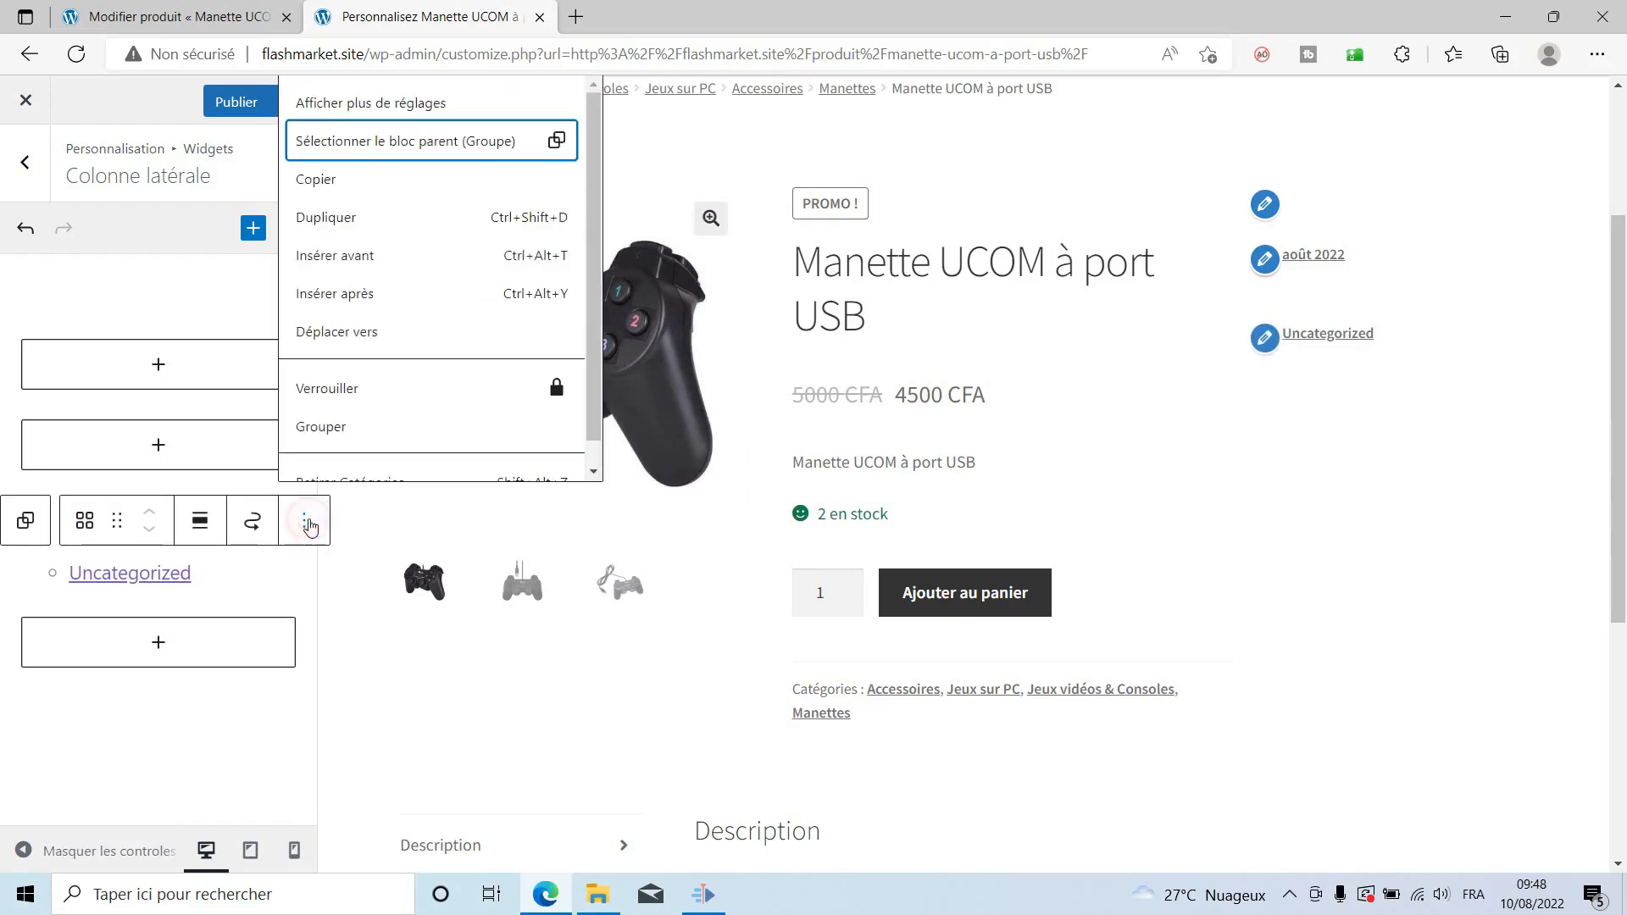
scroll(463, 437, down, 1)
click(406, 458)
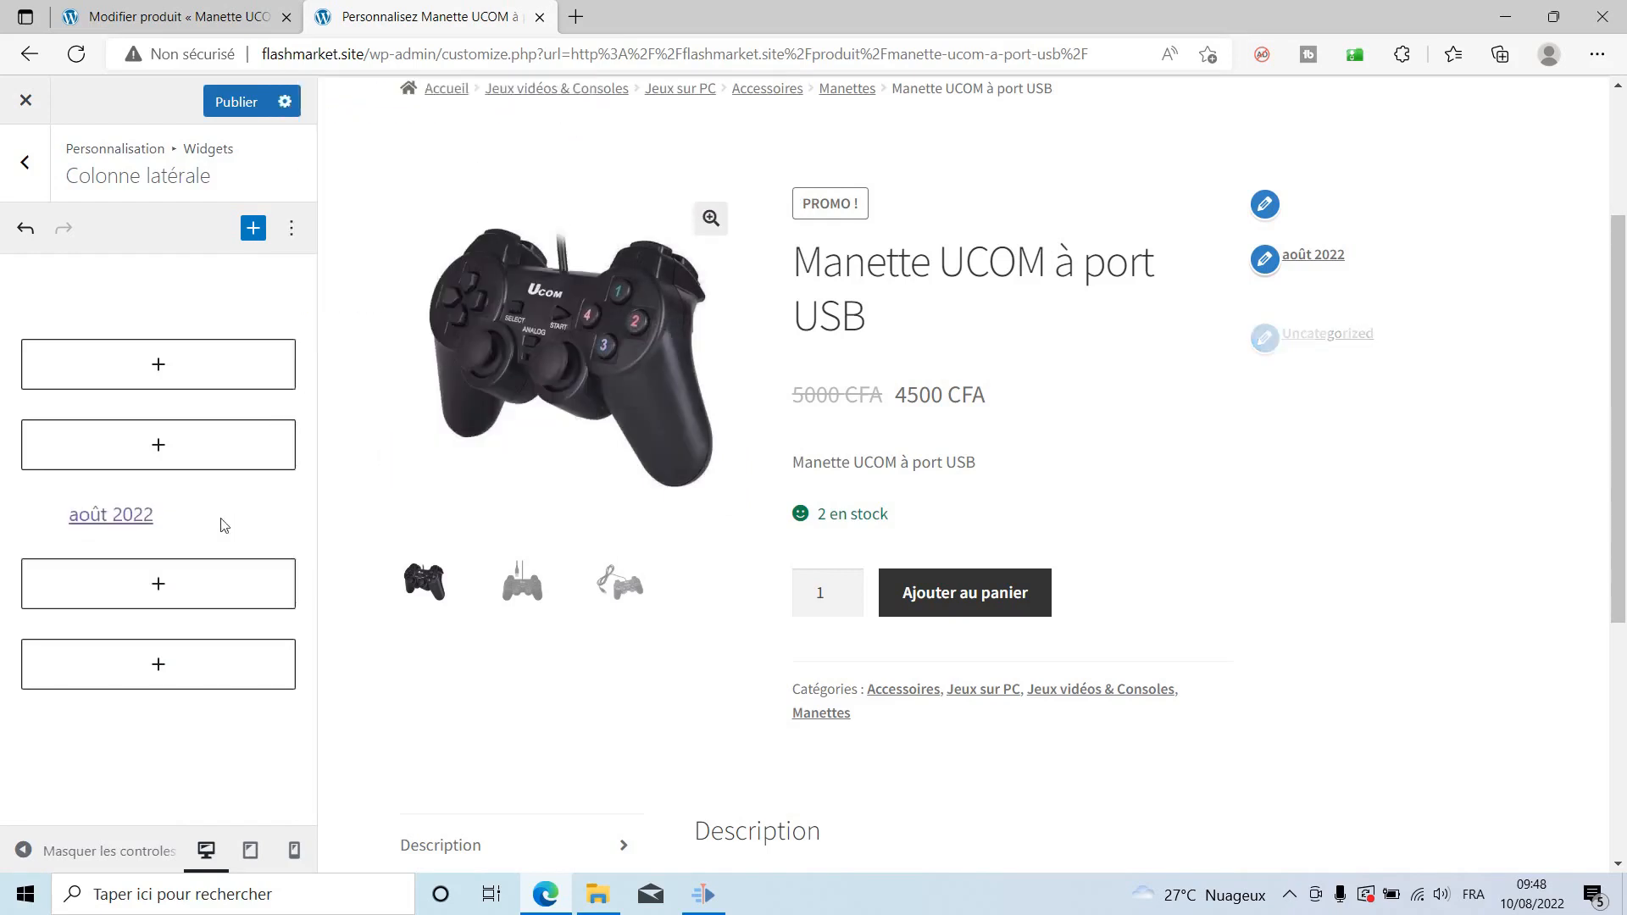
click(196, 515)
click(297, 461)
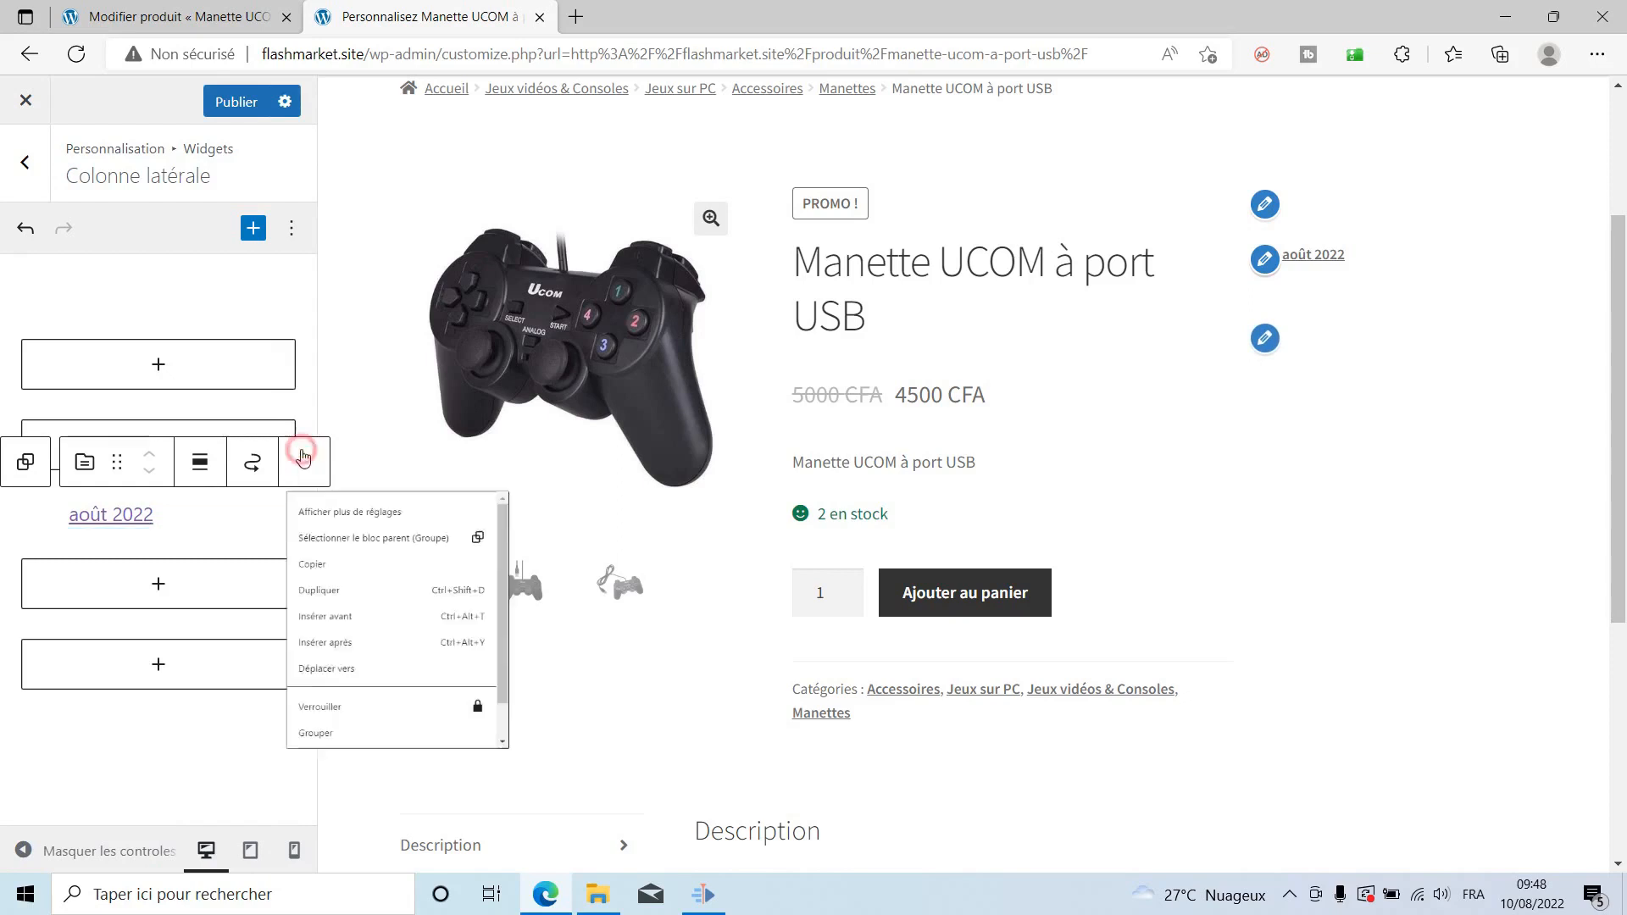
scroll(415, 754, down, 1)
click(346, 850)
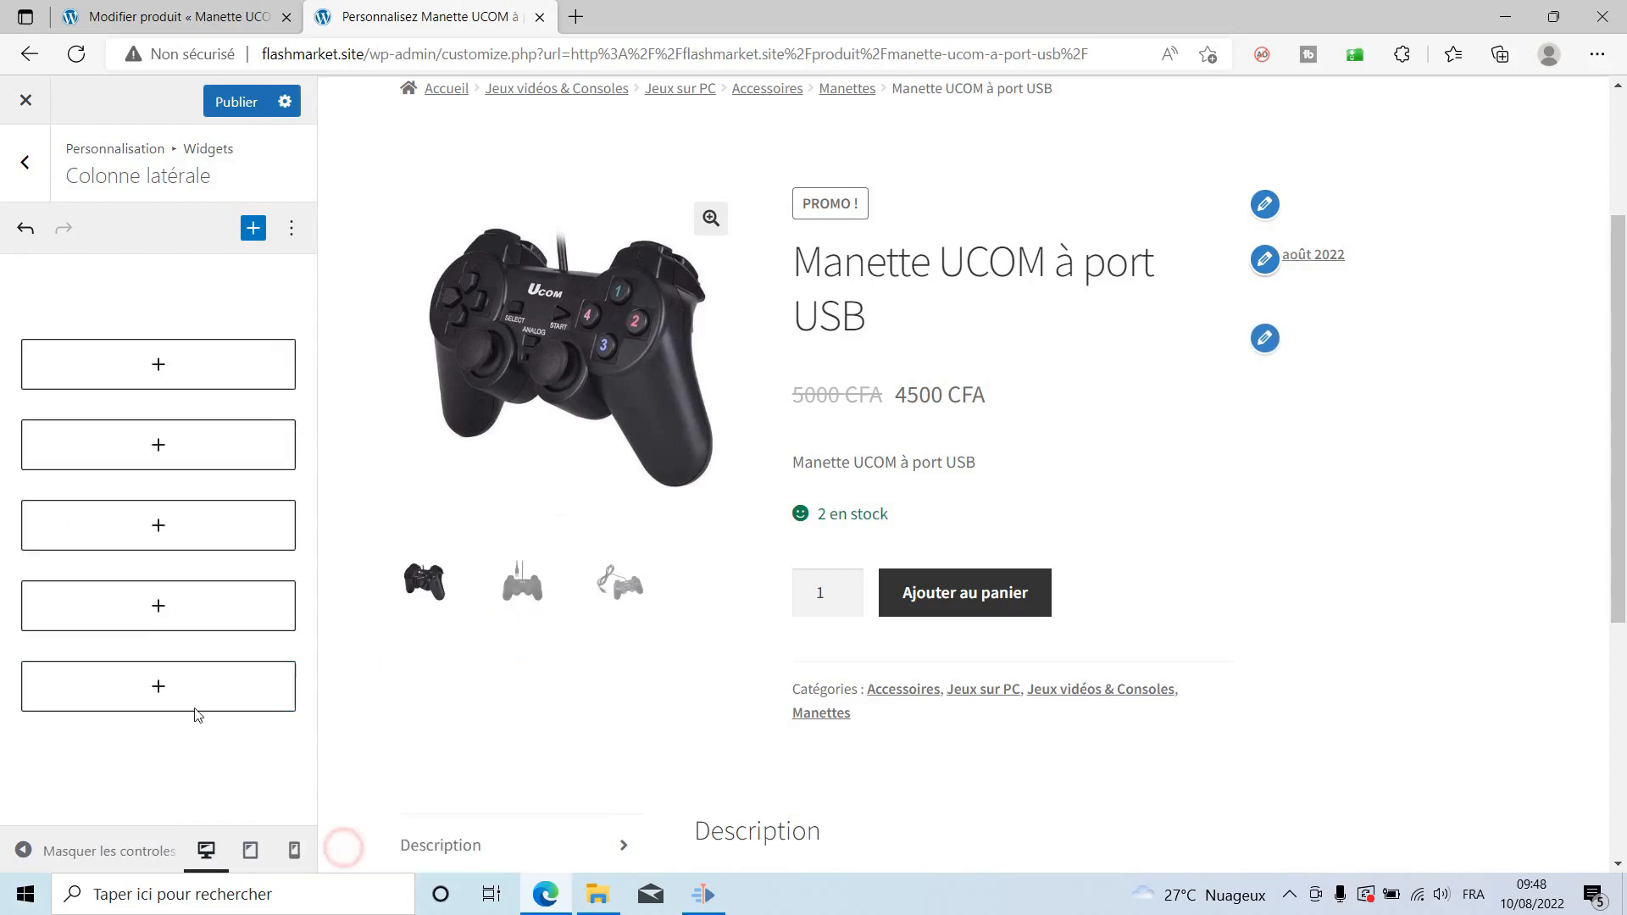
click(211, 388)
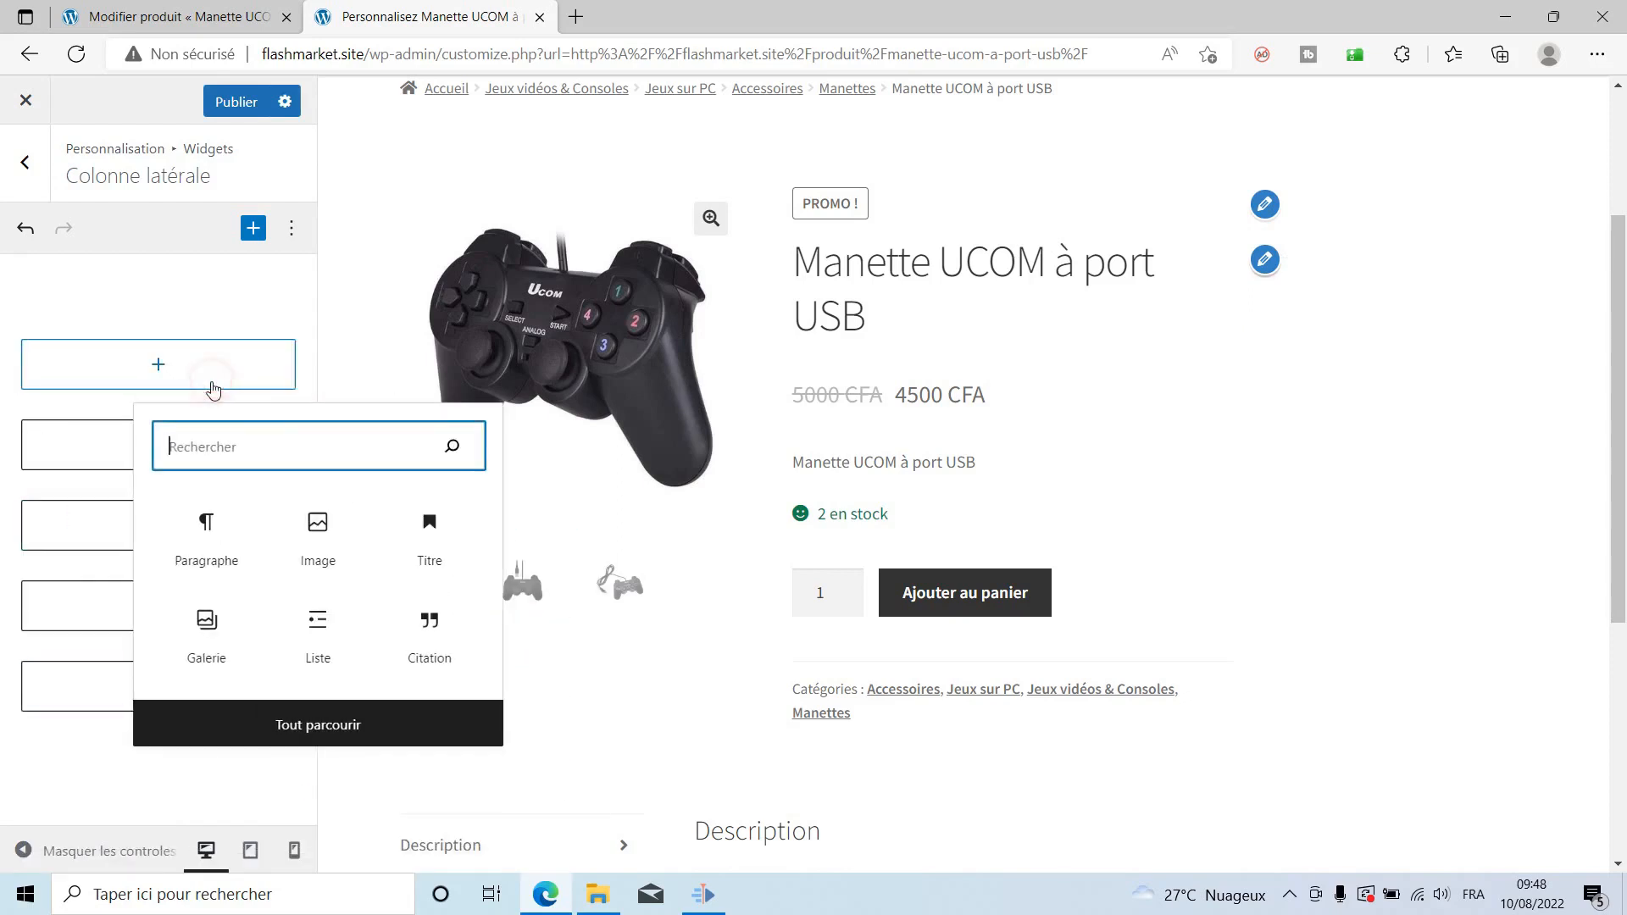
click(212, 369)
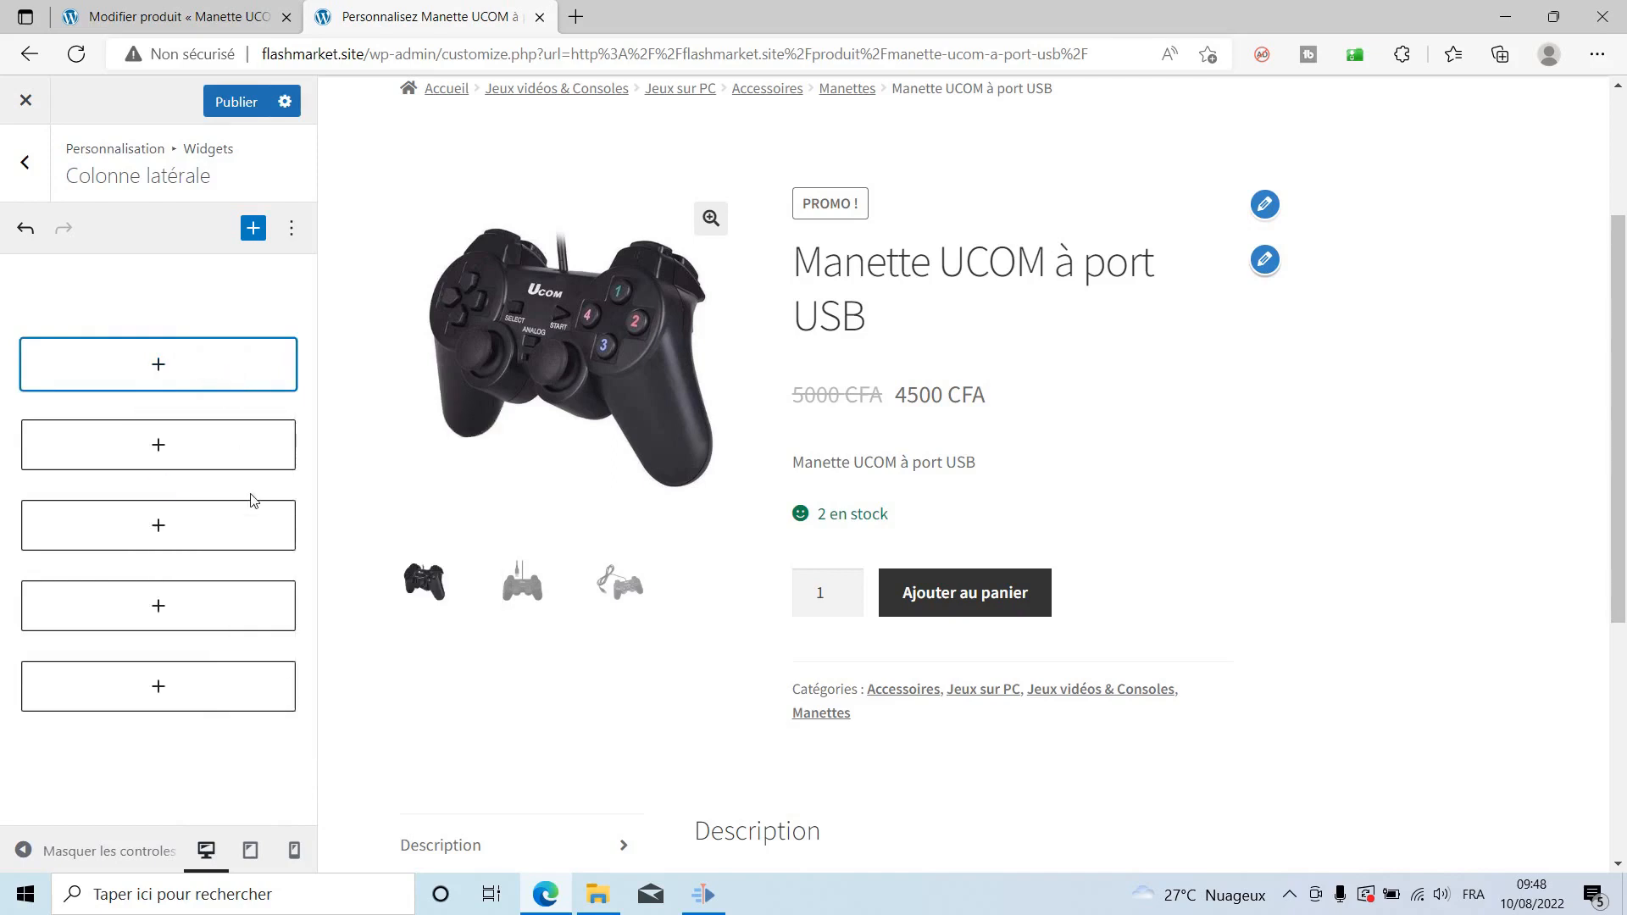
right_click(167, 355)
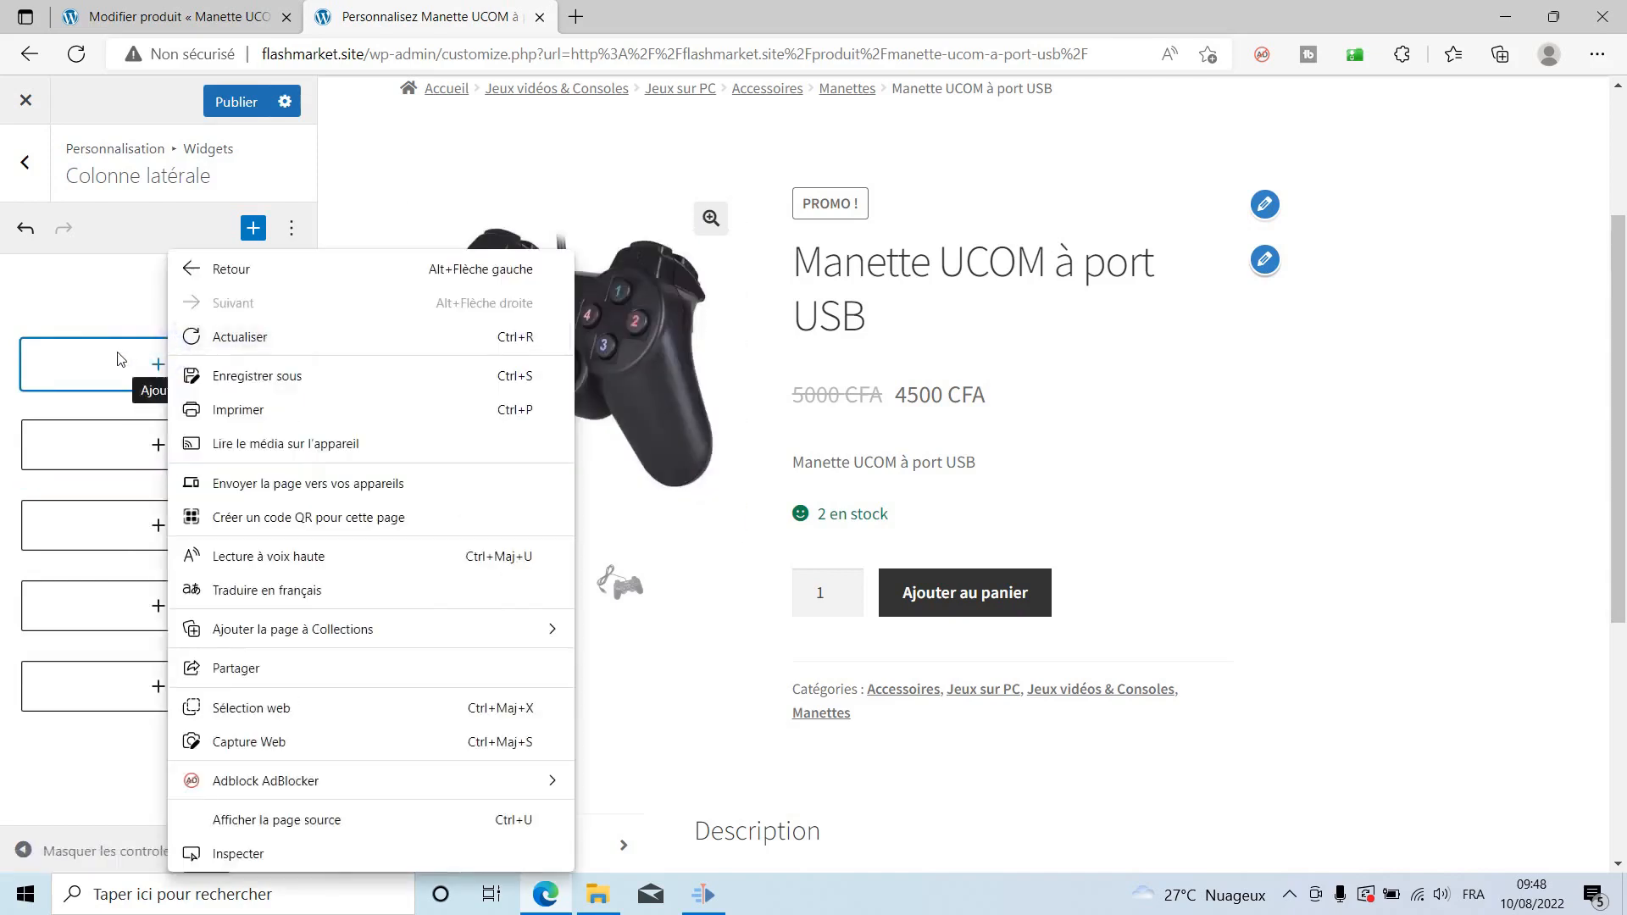
Publish the emptied sidebar, close the Customizer and view the widget-free Manette UCOM à port USB page.
click(123, 358)
scroll(773, 532, up, 3)
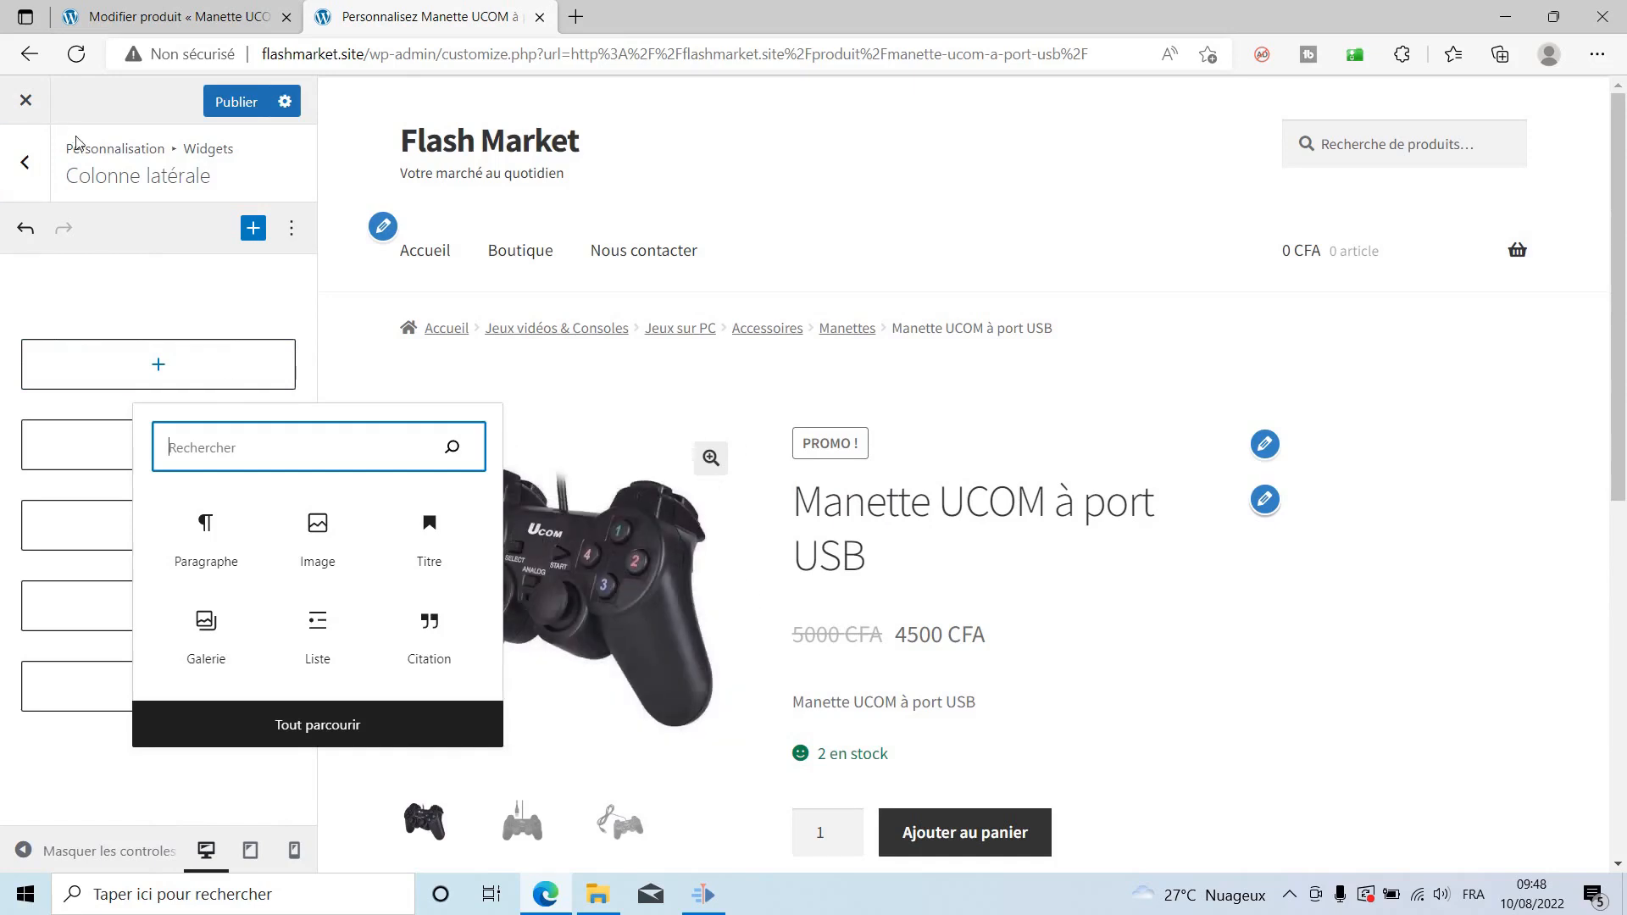
click(236, 101)
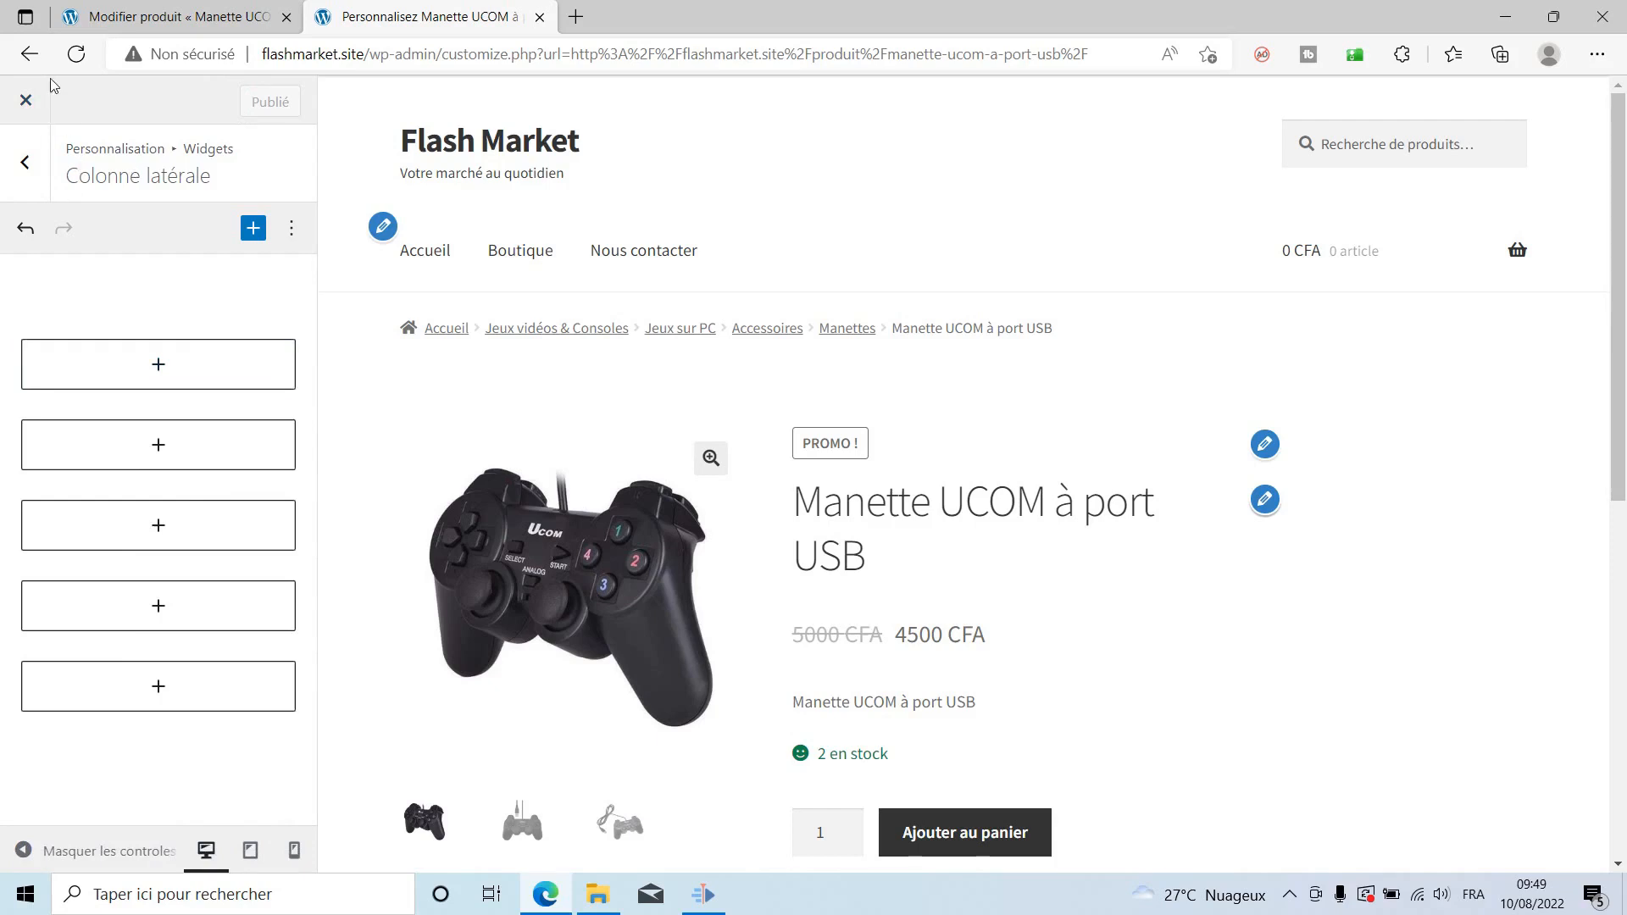
click(22, 106)
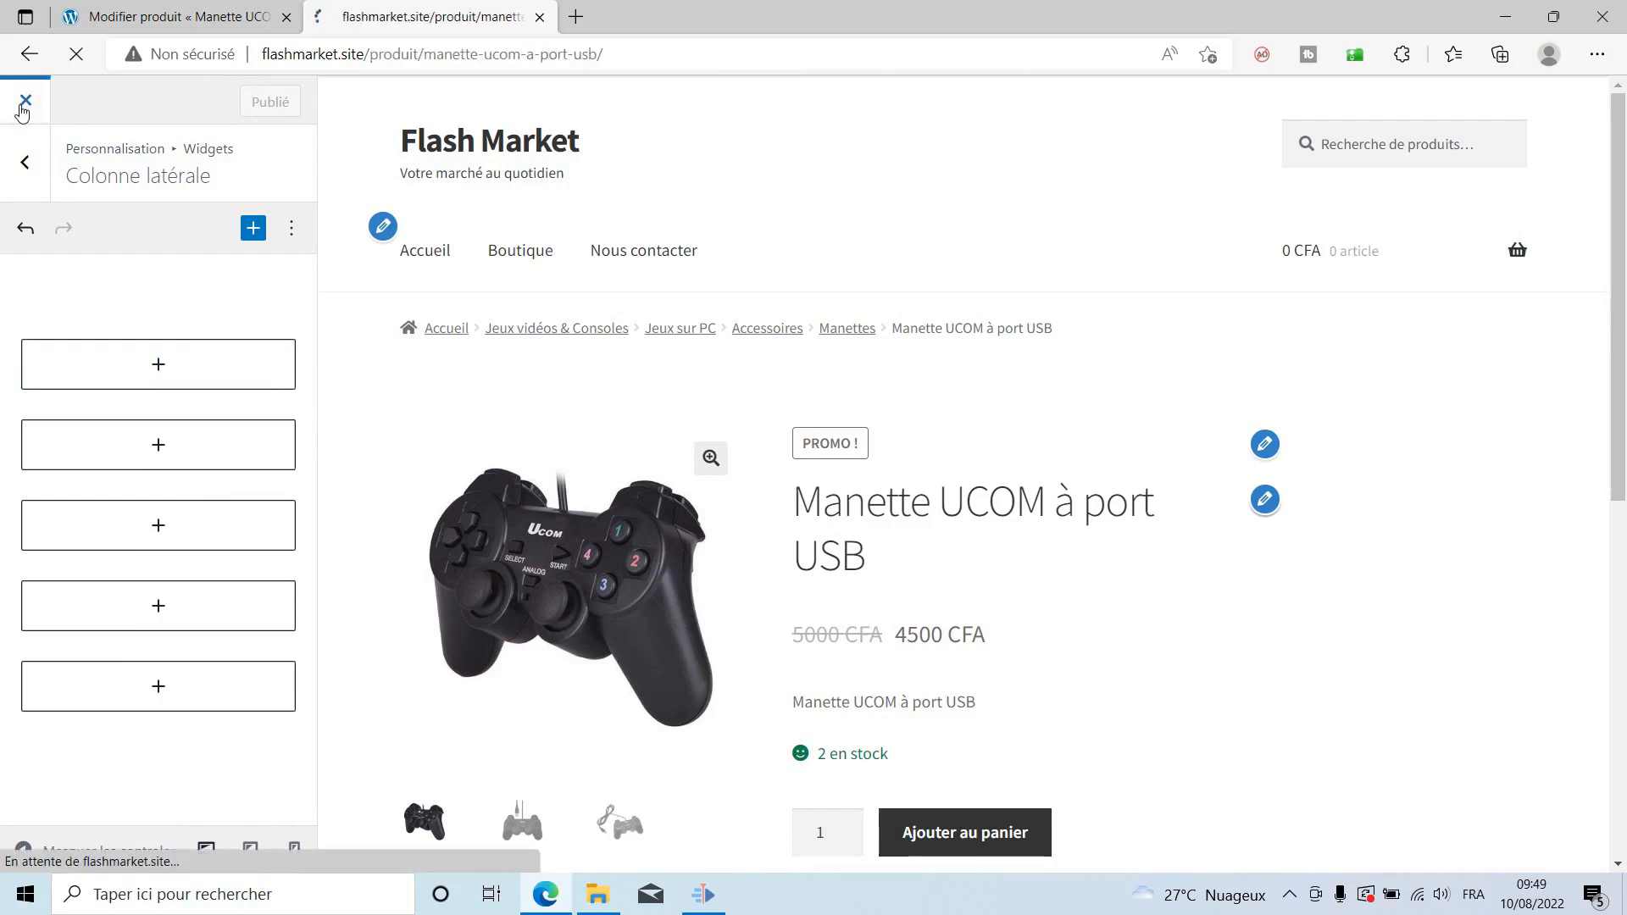
scroll(1066, 517, down, 4)
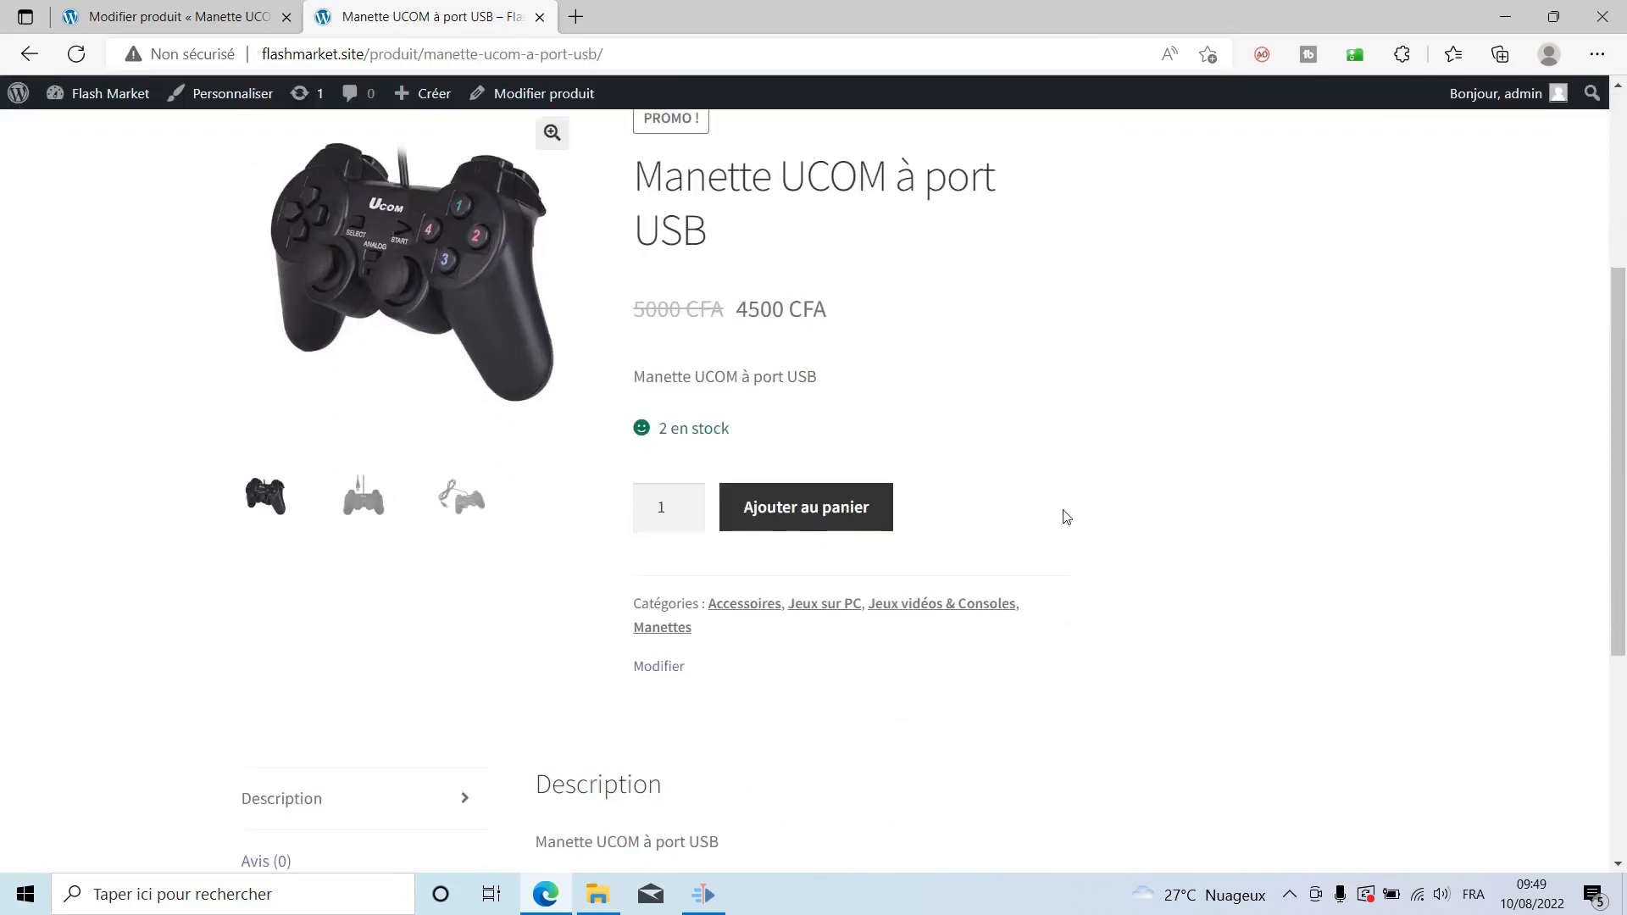
scroll(1135, 547, down, 5)
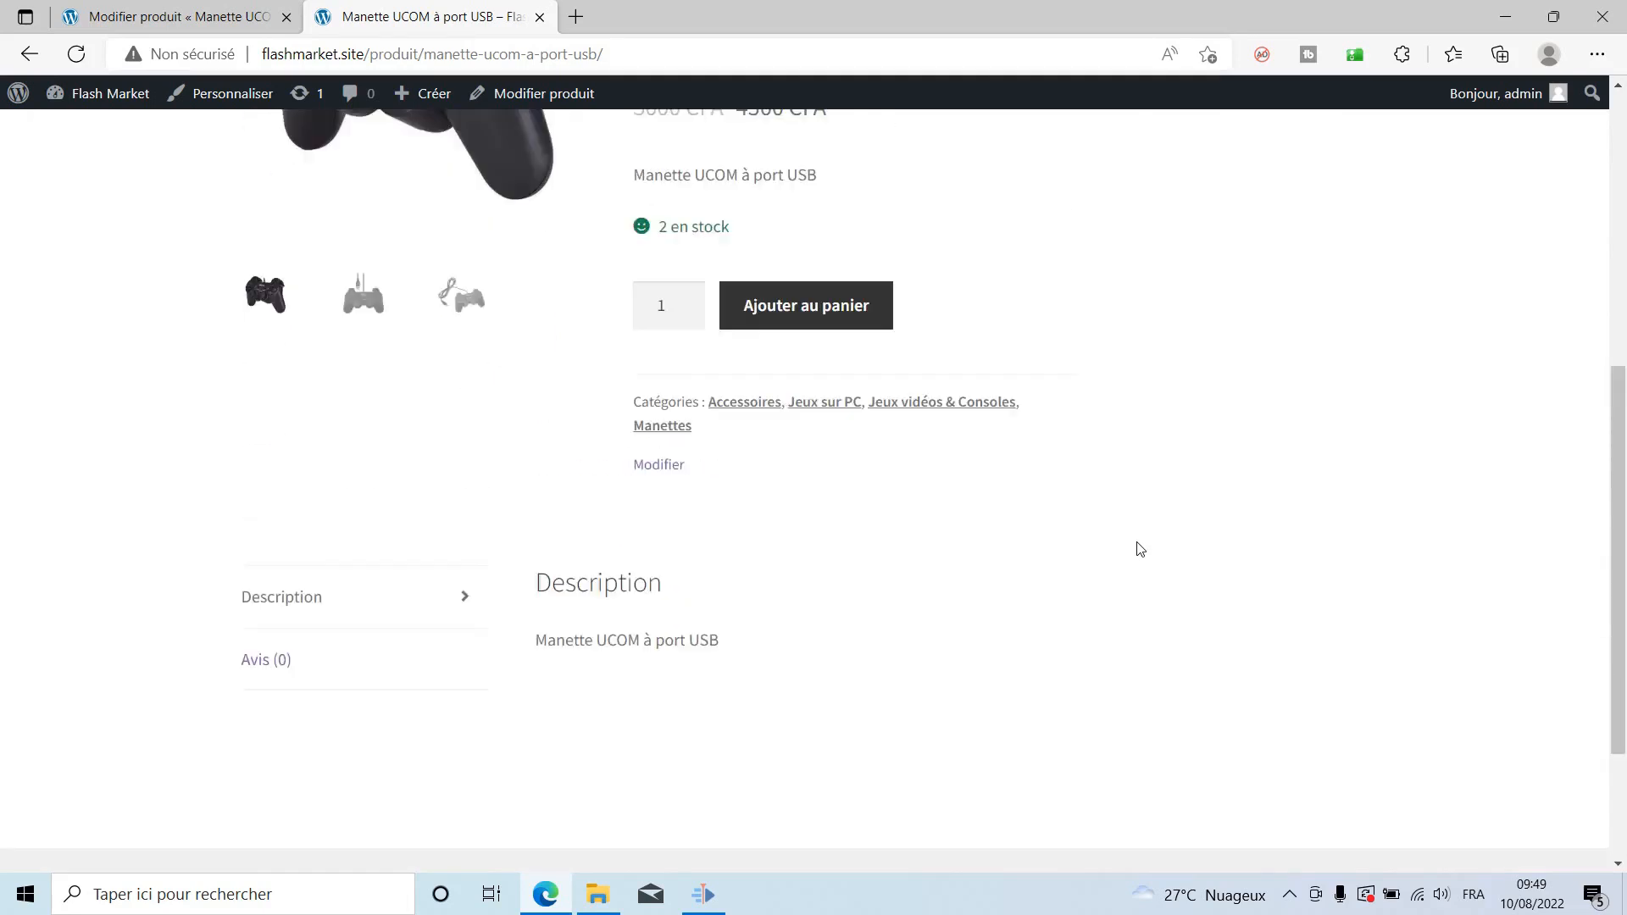